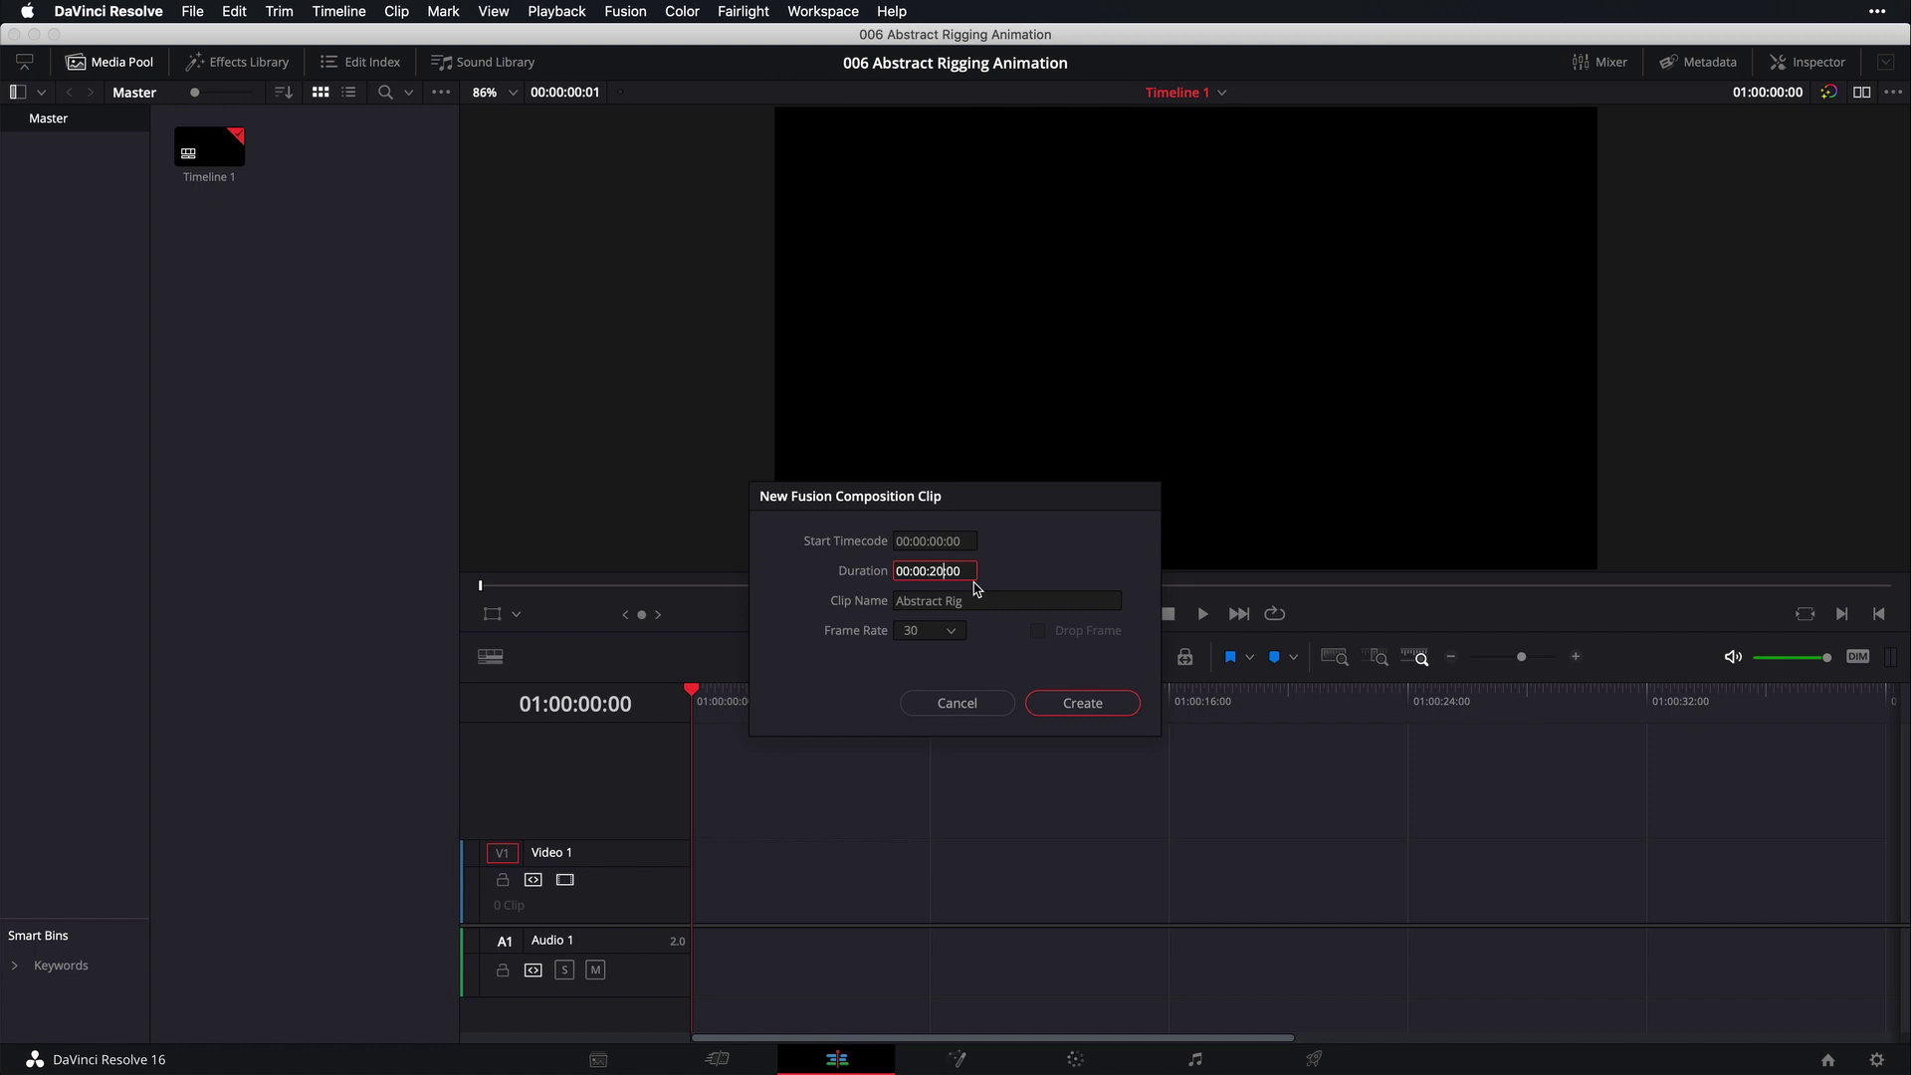
Create the 20-second, 30 fps Fusion composition clip Abstract Rig and place it at the start of the Video 1 track
{"action": "left_click", "coordinate": [1056, 705]}
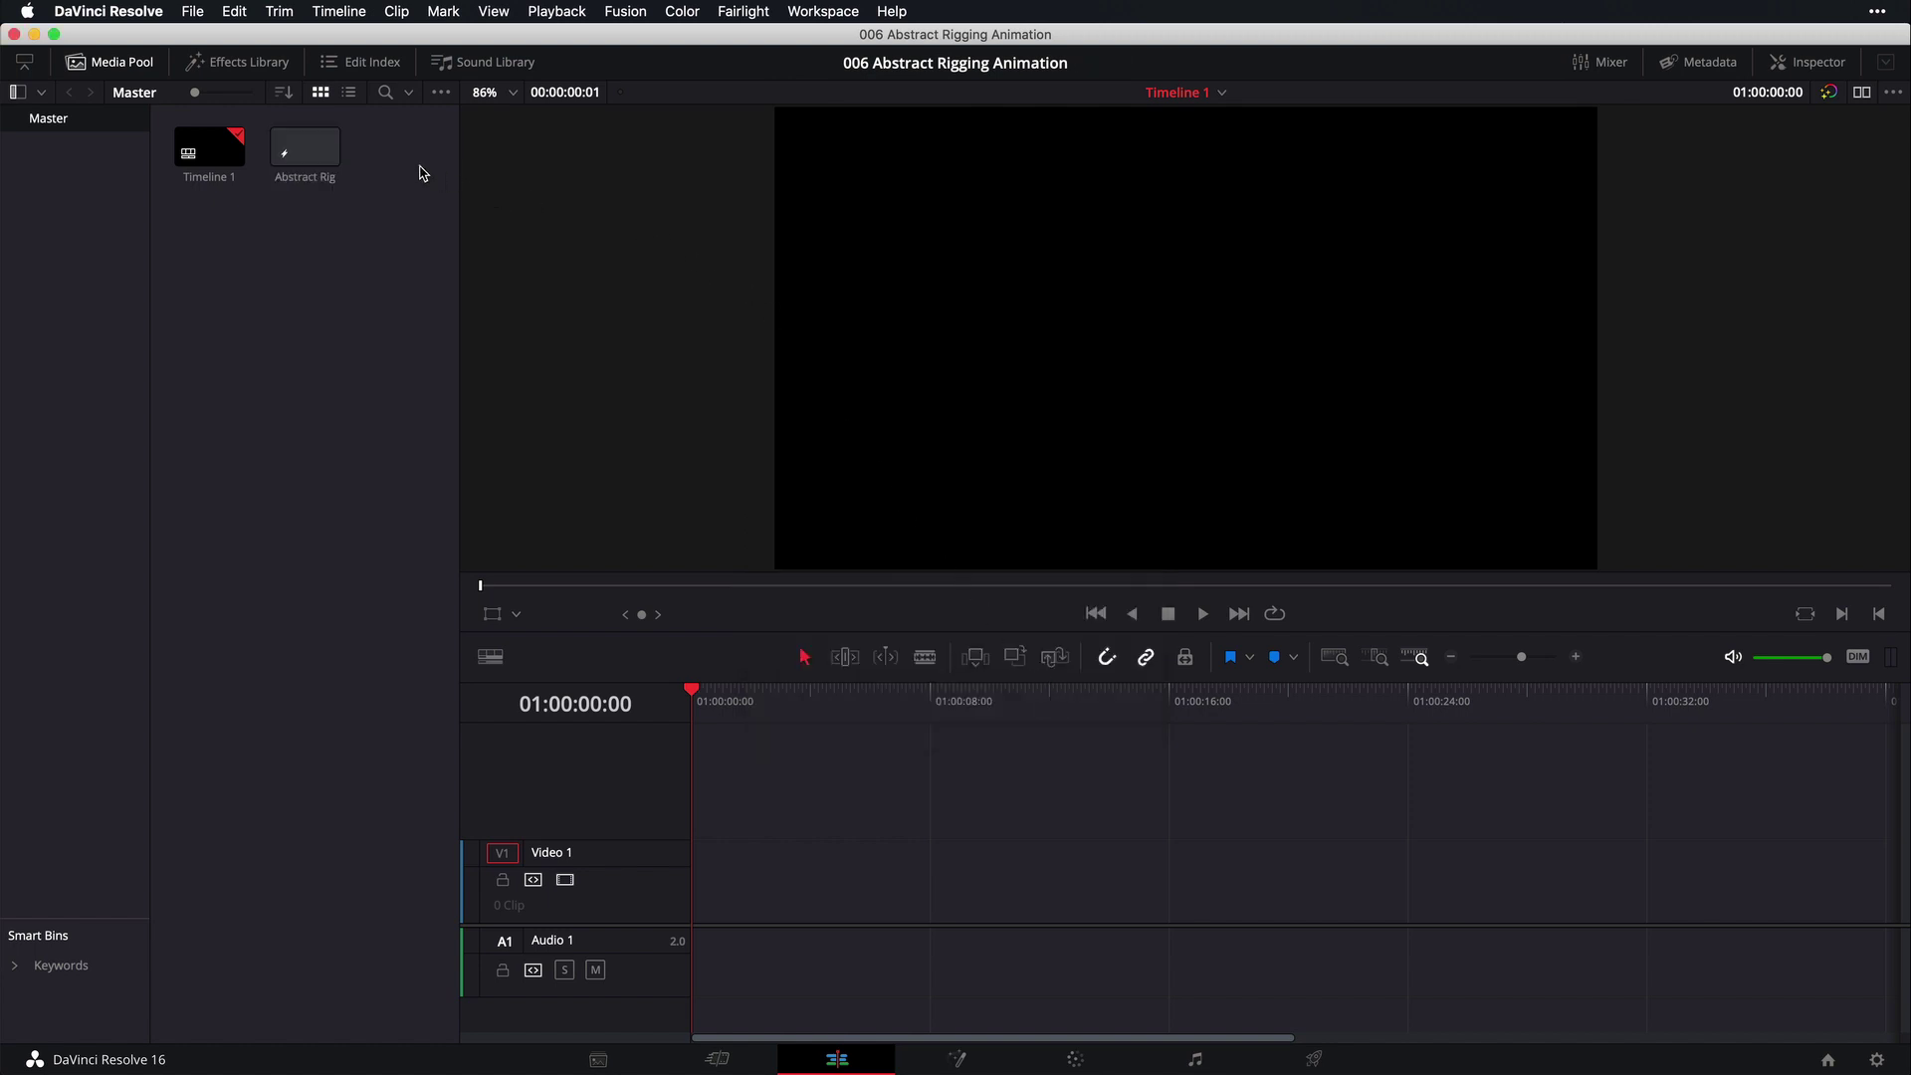
{"action": "left_click", "coordinate": [317, 144]}
{"action": "key", "text": "super+c"}
{"action": "key", "text": "super+v"}
{"action": "left_click_drag", "start_coordinate": [440, 206], "coordinate": [687, 909]}
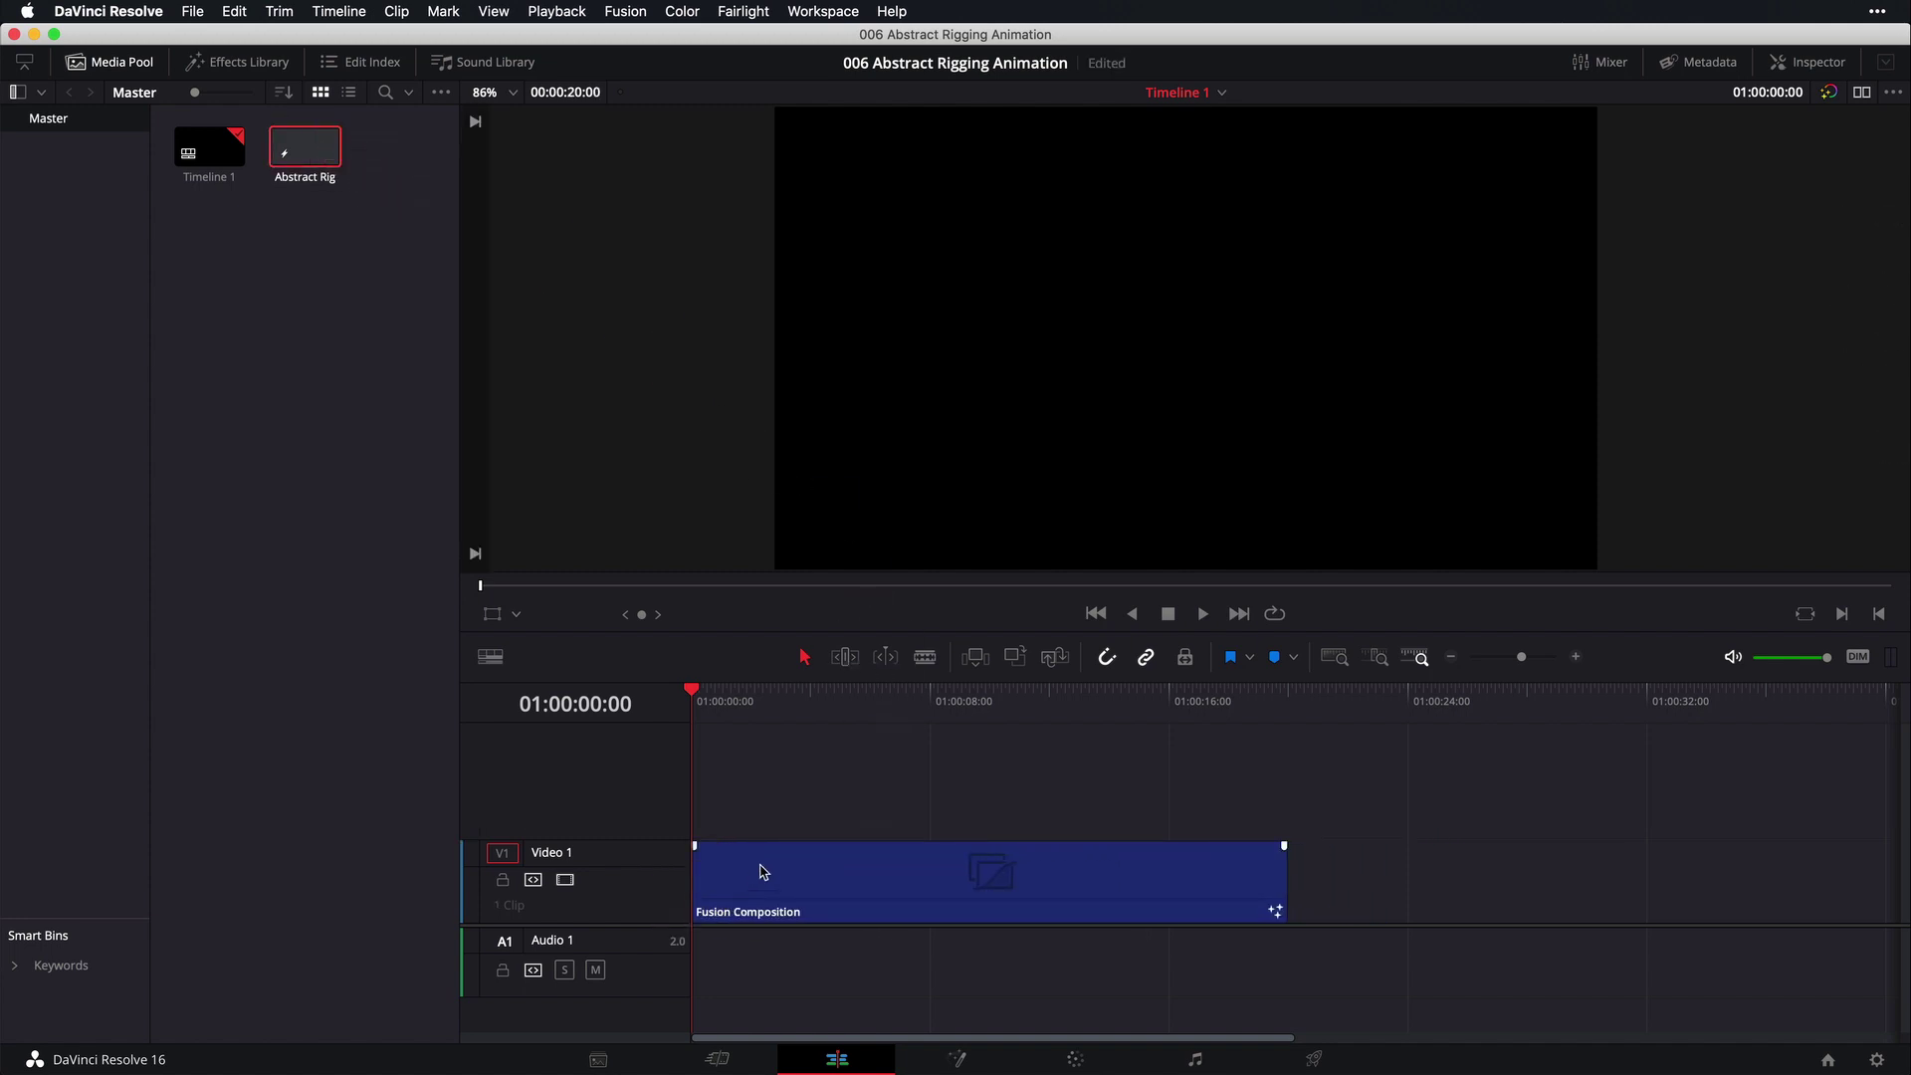
Open the composition on the Fusion page and move the MediaOut1 node to the far lower end of the node graph
{"action": "left_click", "coordinate": [964, 1061]}
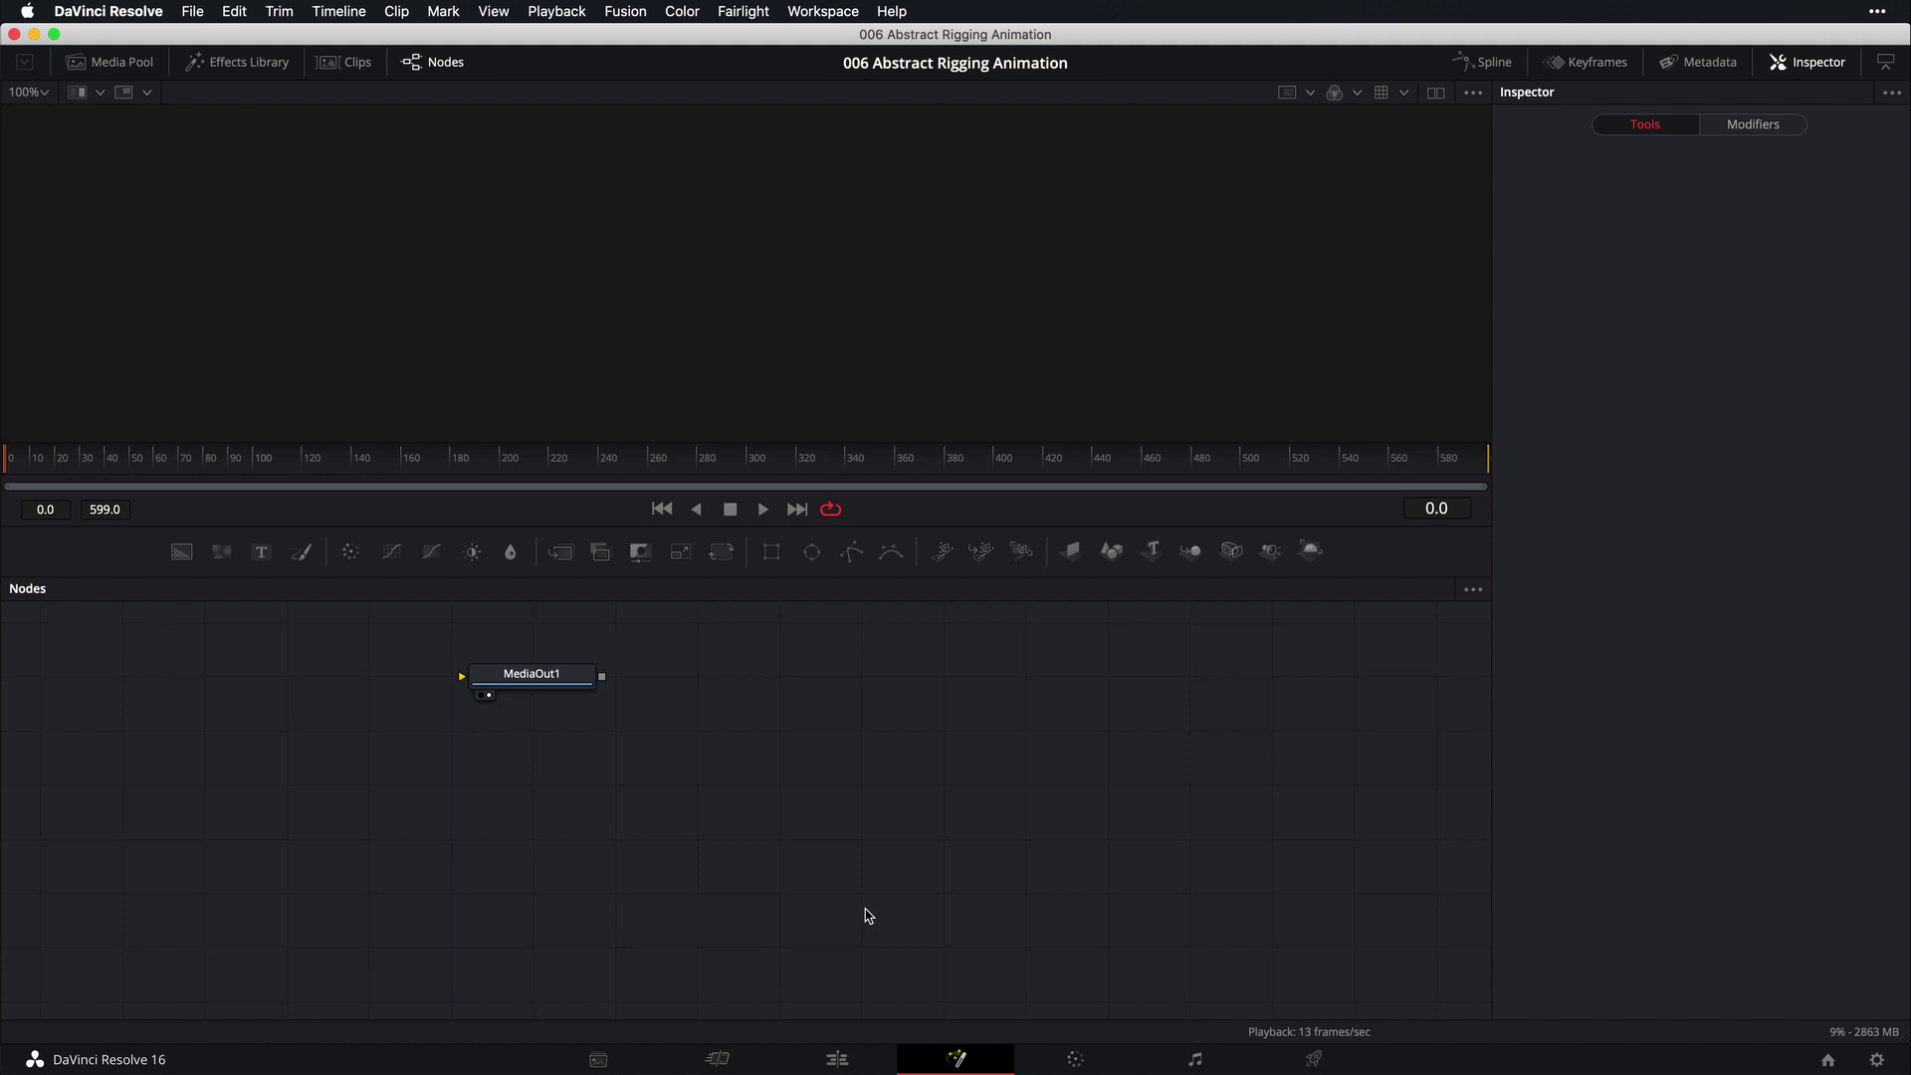
{"action": "left_click_drag", "start_coordinate": [586, 683], "coordinate": [1162, 906]}
Add an Ellipse node in the empty area at the start of the node graph
{"action": "left_click", "coordinate": [213, 693]}
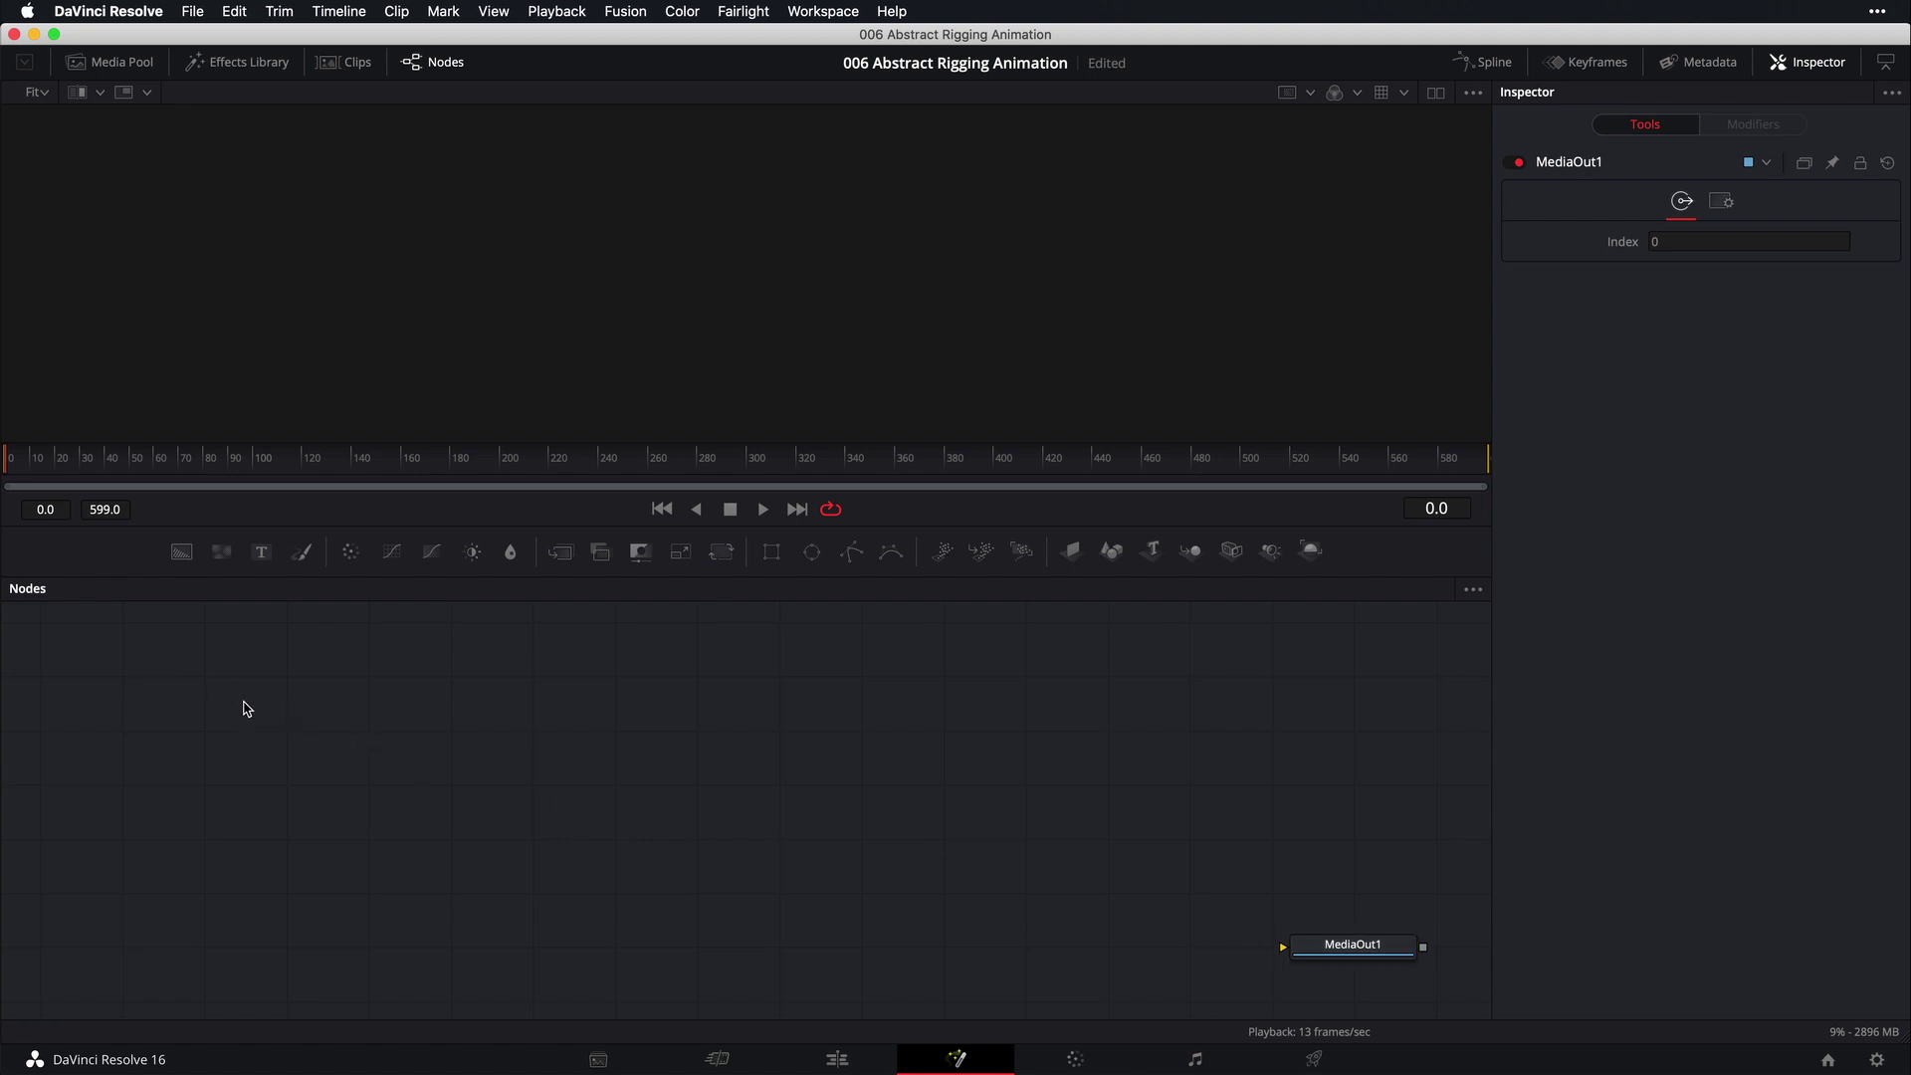
{"action": "key", "text": "shift+space"}
{"action": "type", "text": "back"}
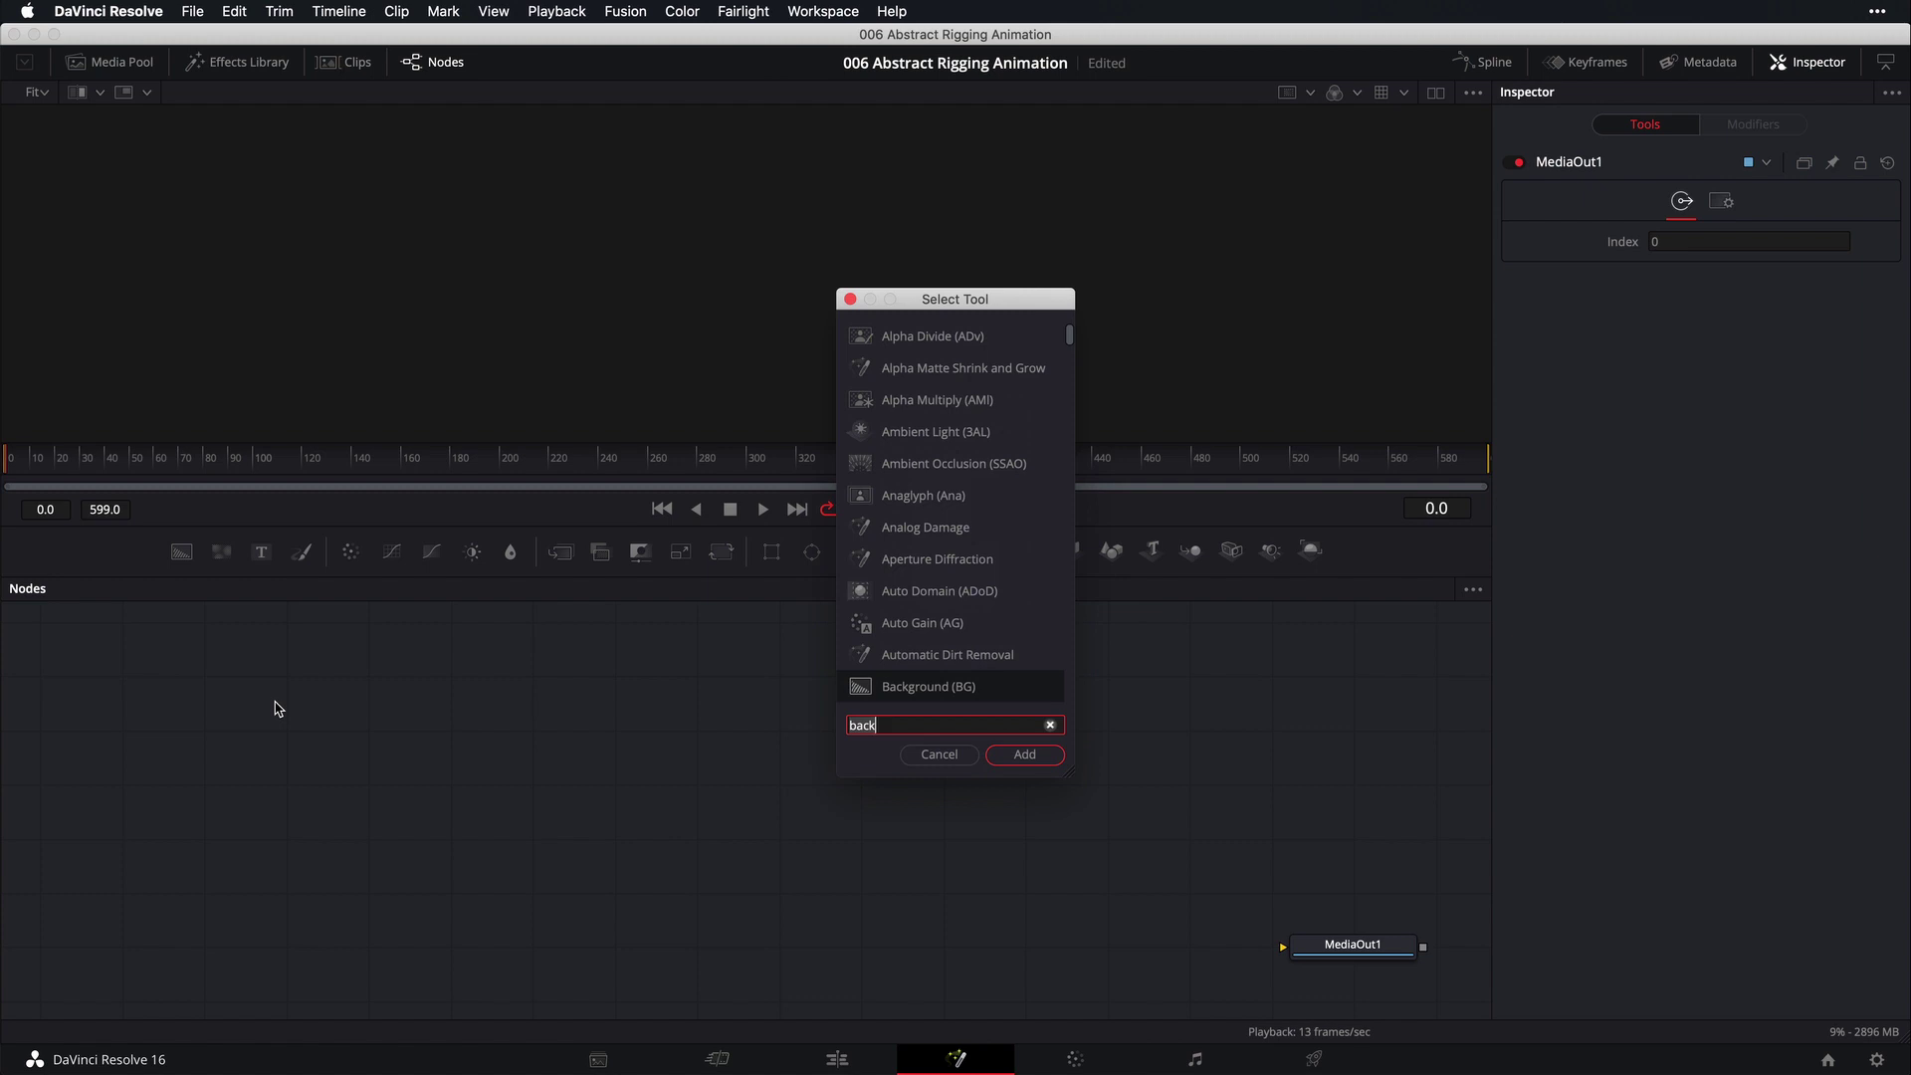
{"action": "key", "text": "BackSpace"}
{"action": "key", "text": "BackSpace"}
{"action": "key", "text": "BackSpace"}
{"action": "key", "text": "BackSpace"}
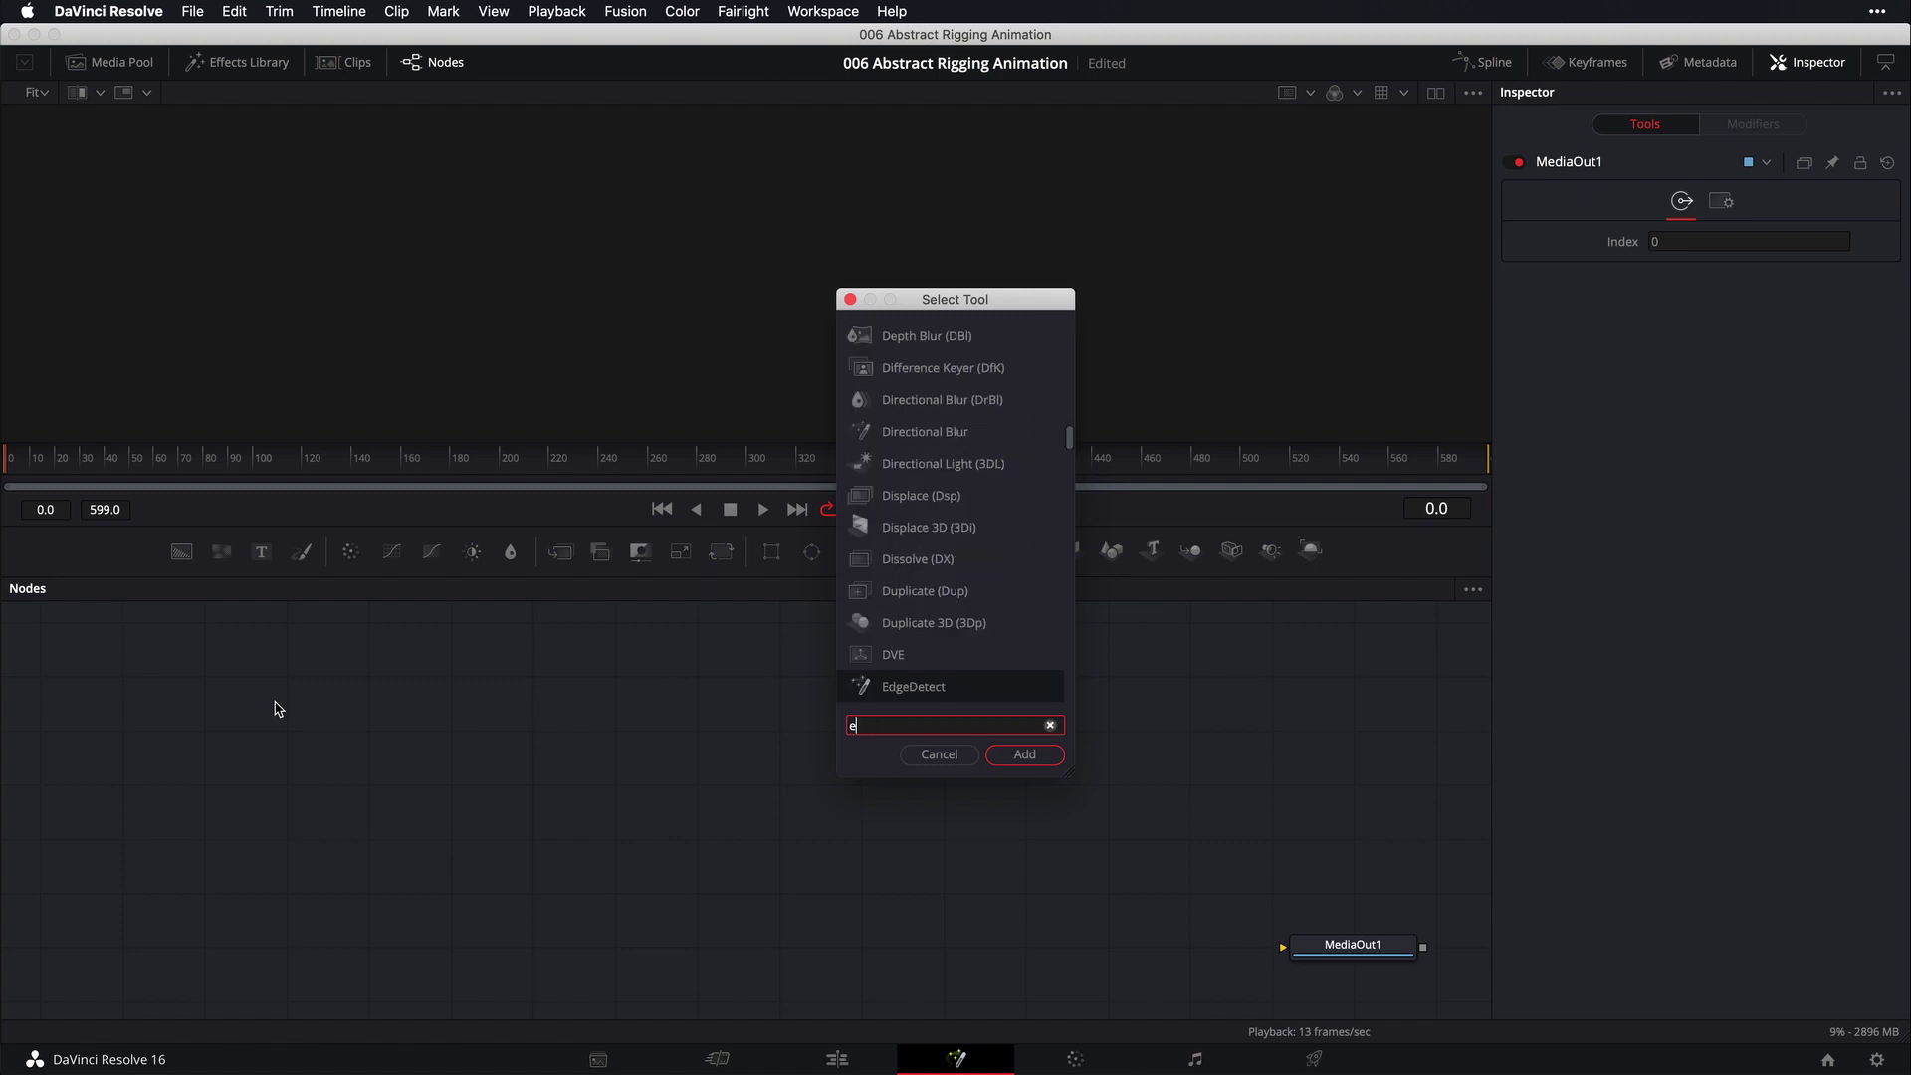
{"action": "type", "text": "el"}
{"action": "key", "text": "Return"}
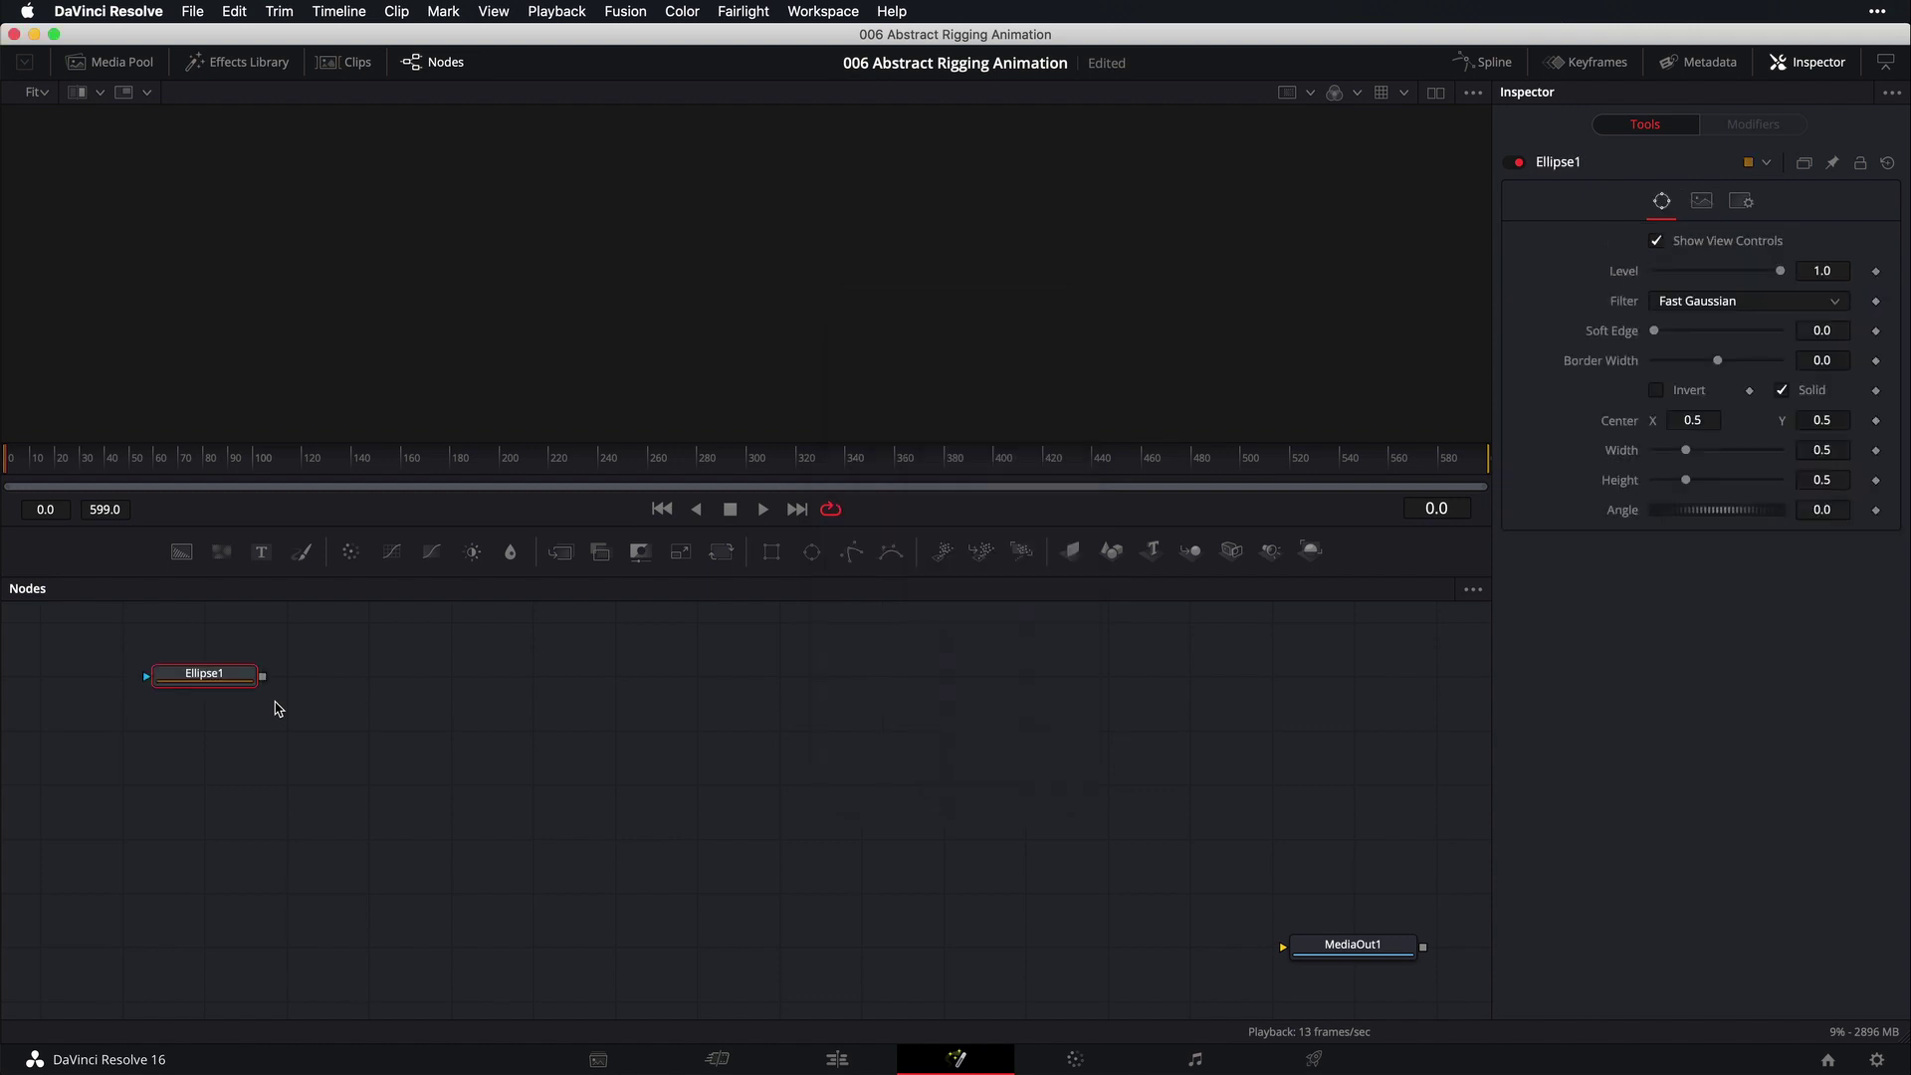
Add a Background node and connect the Ellipse node to it as a mask, with the nodes in one row
{"action": "key", "text": "shift+space"}
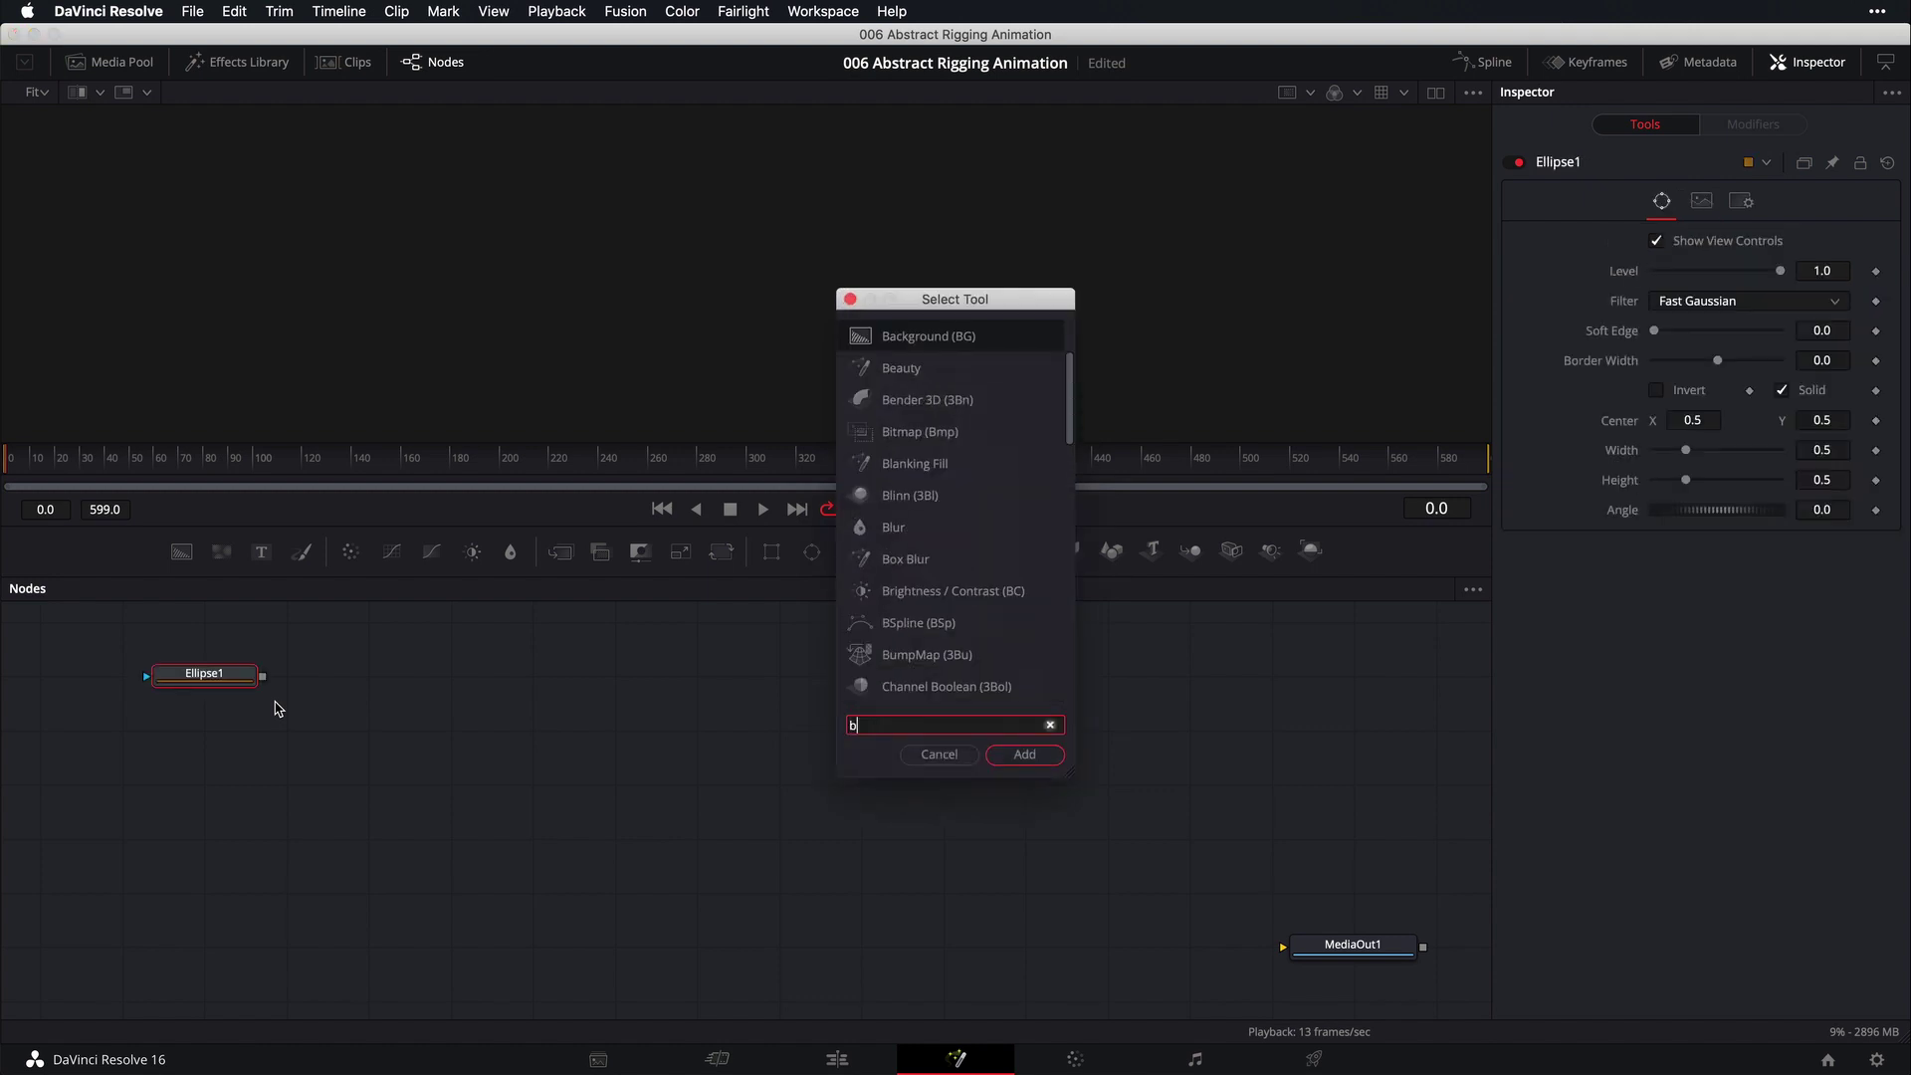
{"action": "type", "text": "back"}
{"action": "key", "text": "Return"}
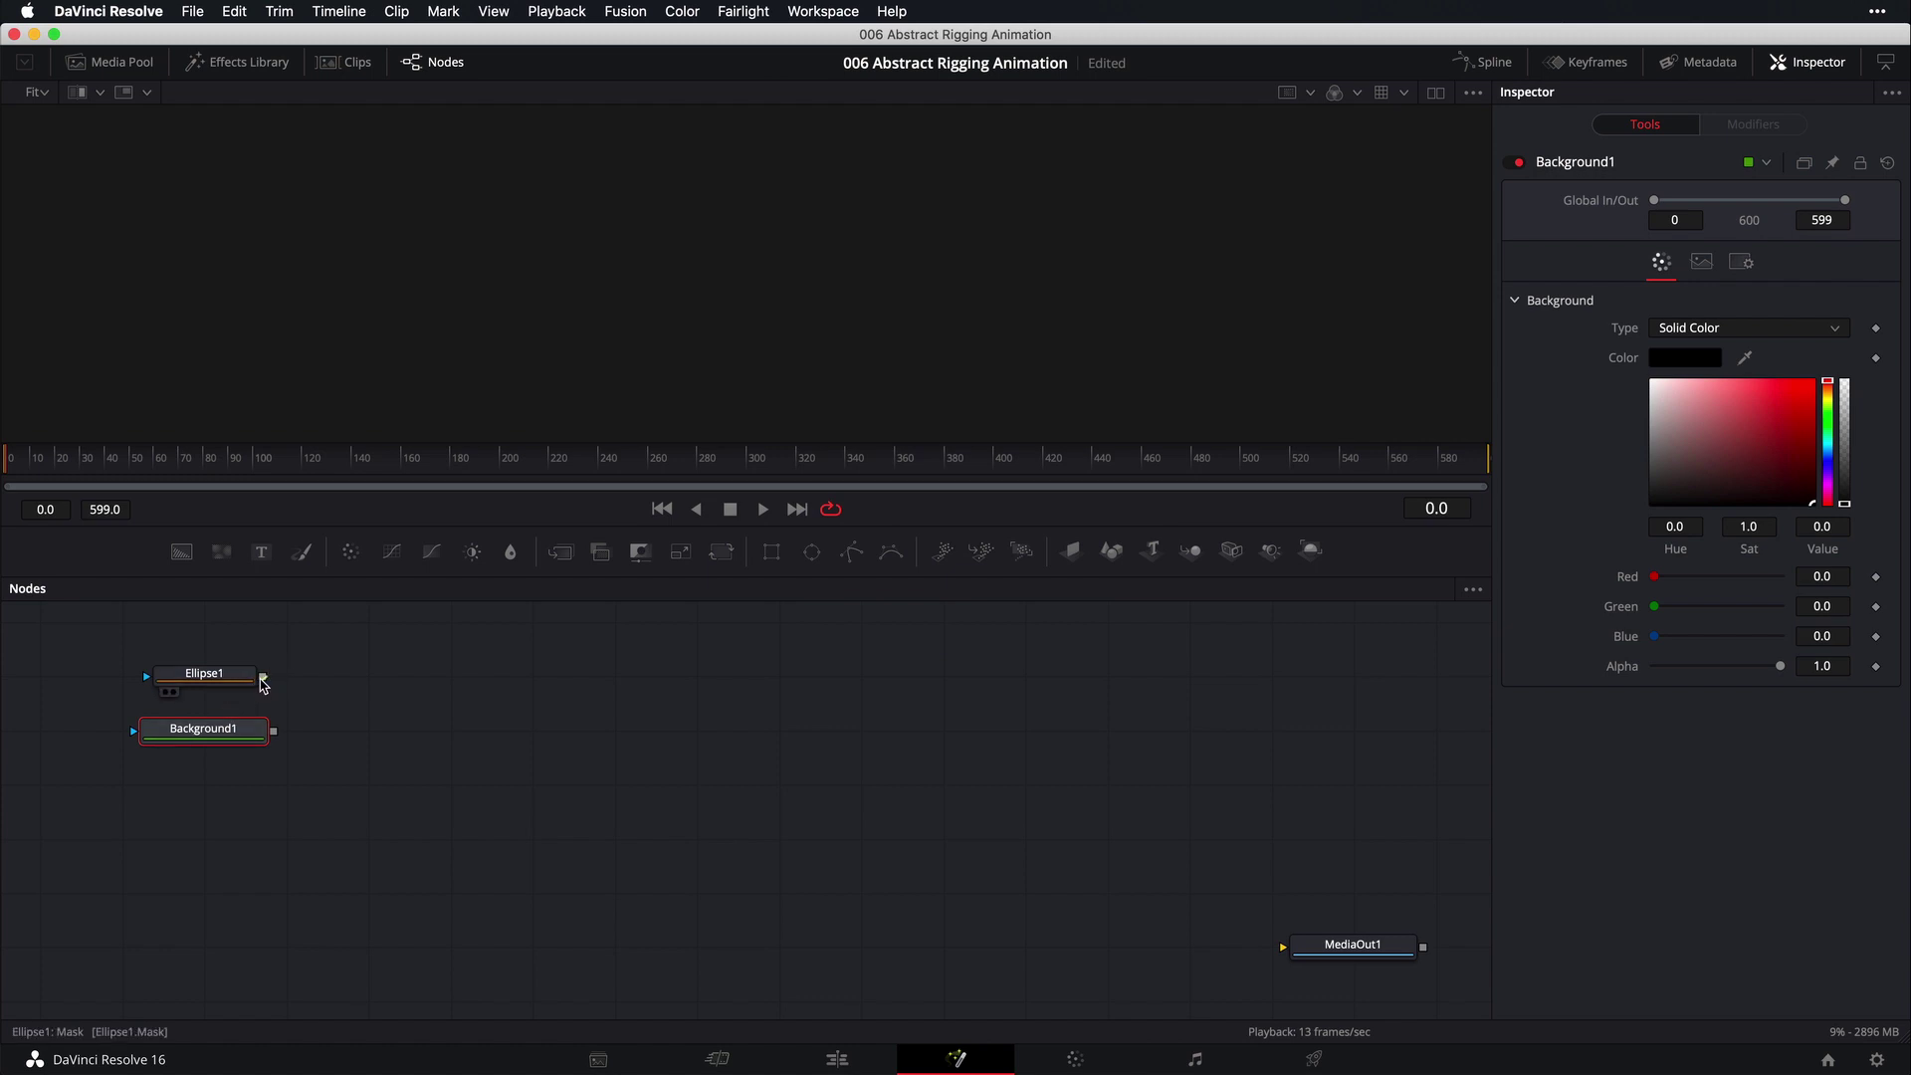
{"action": "left_click_drag", "start_coordinate": [263, 679], "coordinate": [345, 685]}
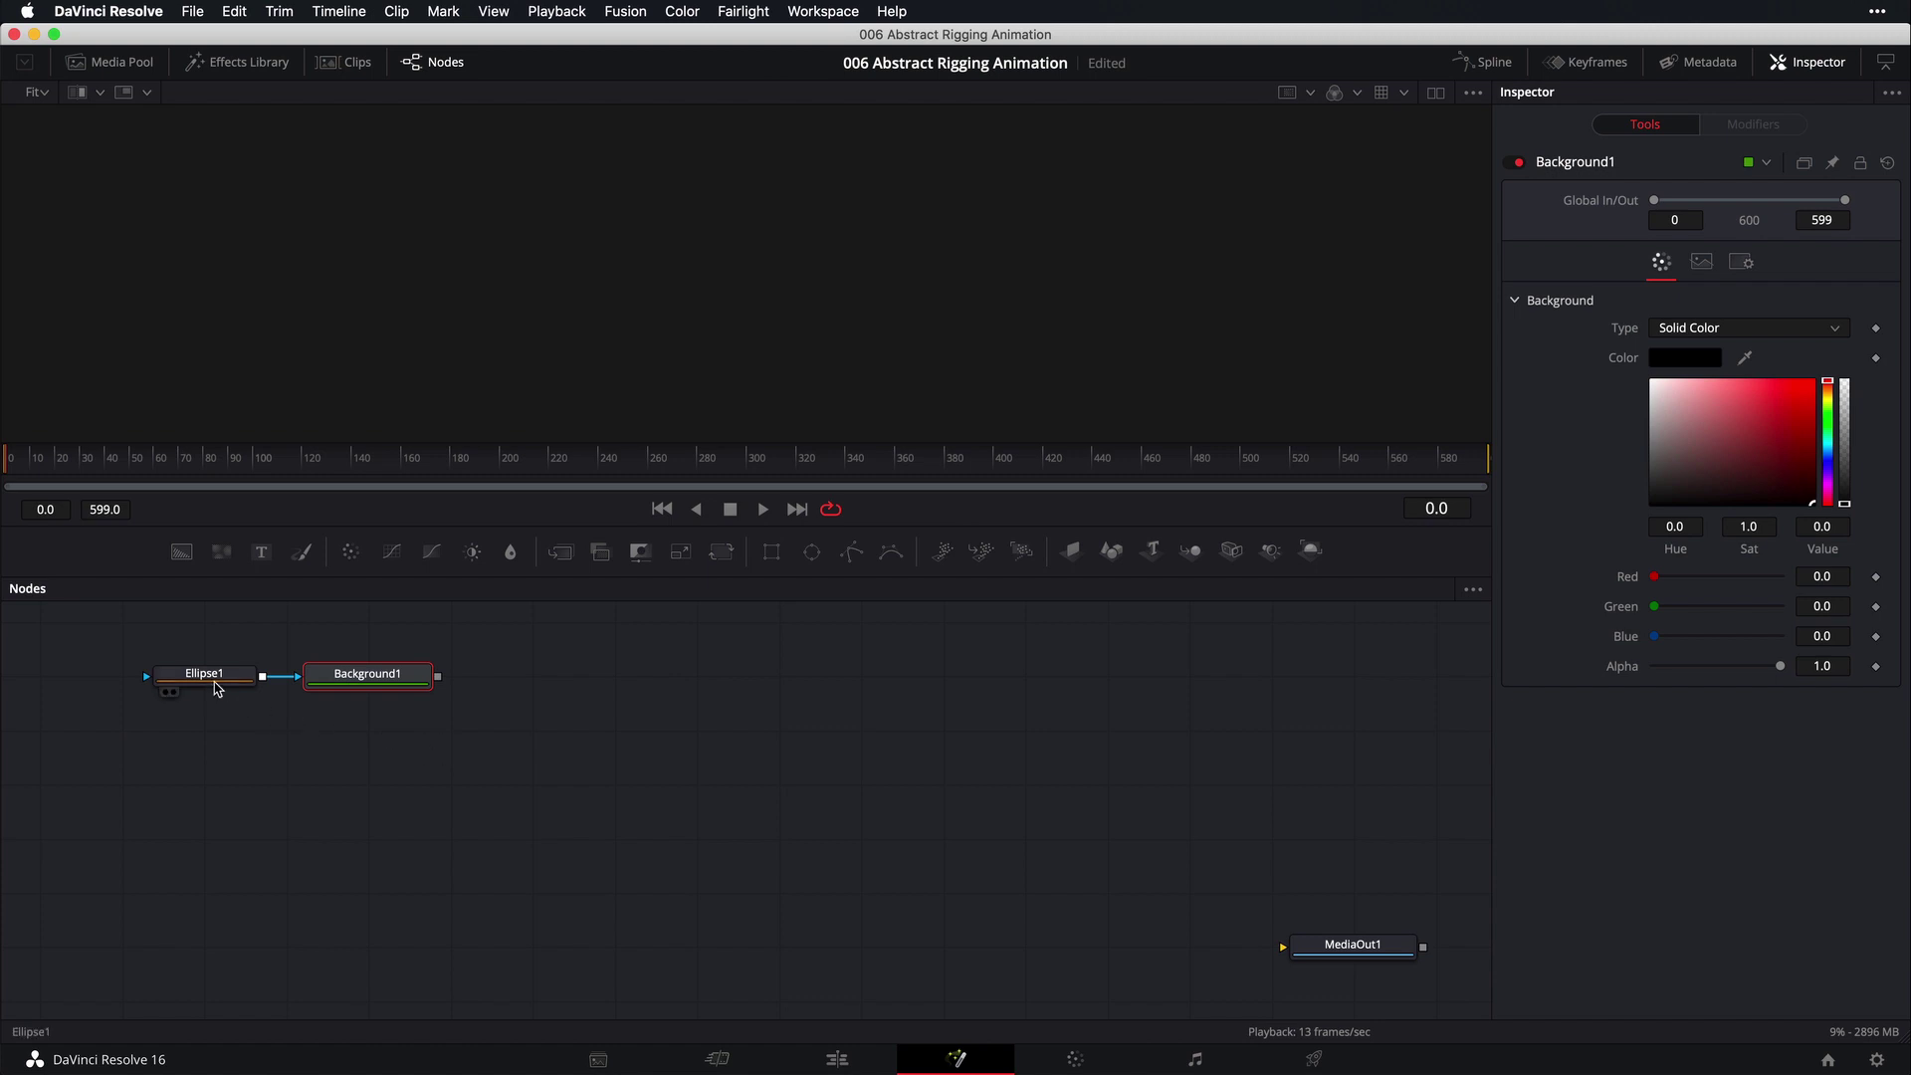
Rename the Ellipse1 node as Circle
{"action": "right_click", "coordinate": [217, 688]}
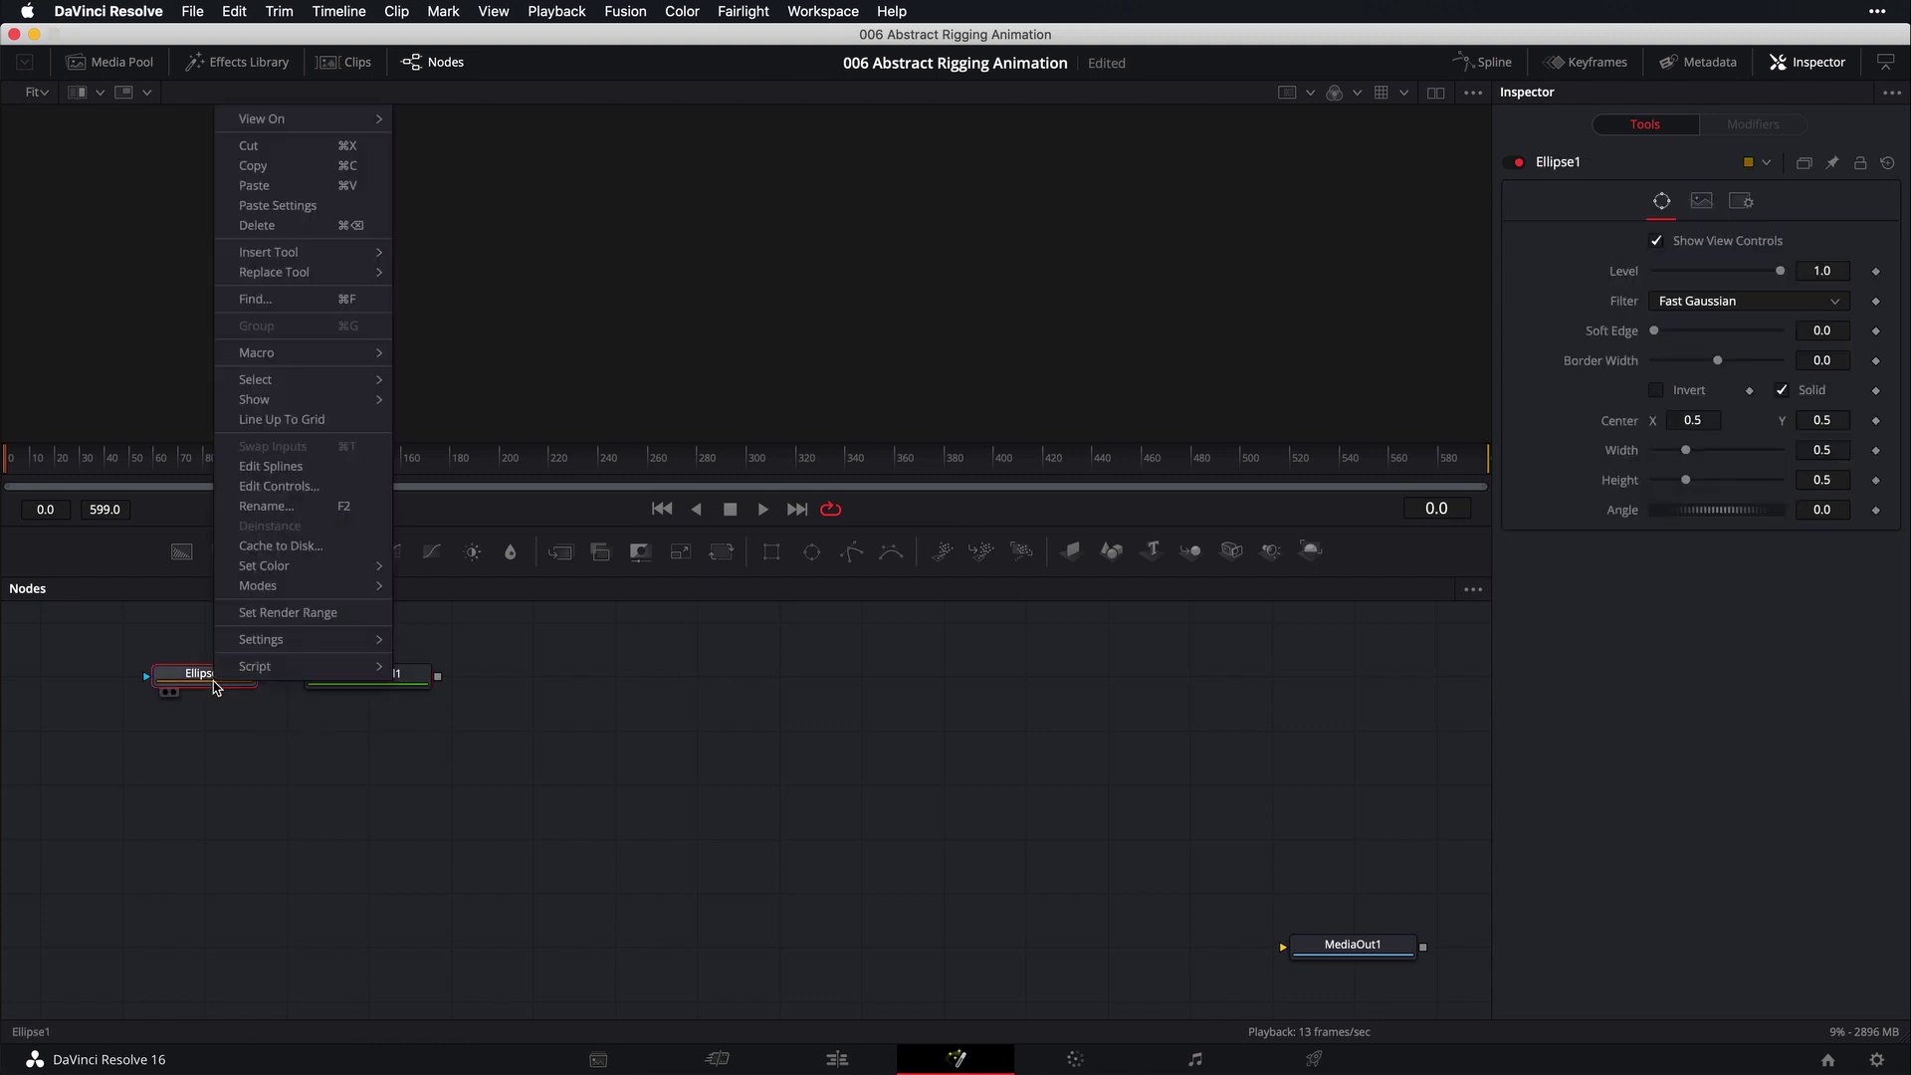
{"action": "left_click", "coordinate": [289, 506]}
{"action": "type", "text": "Circle"}
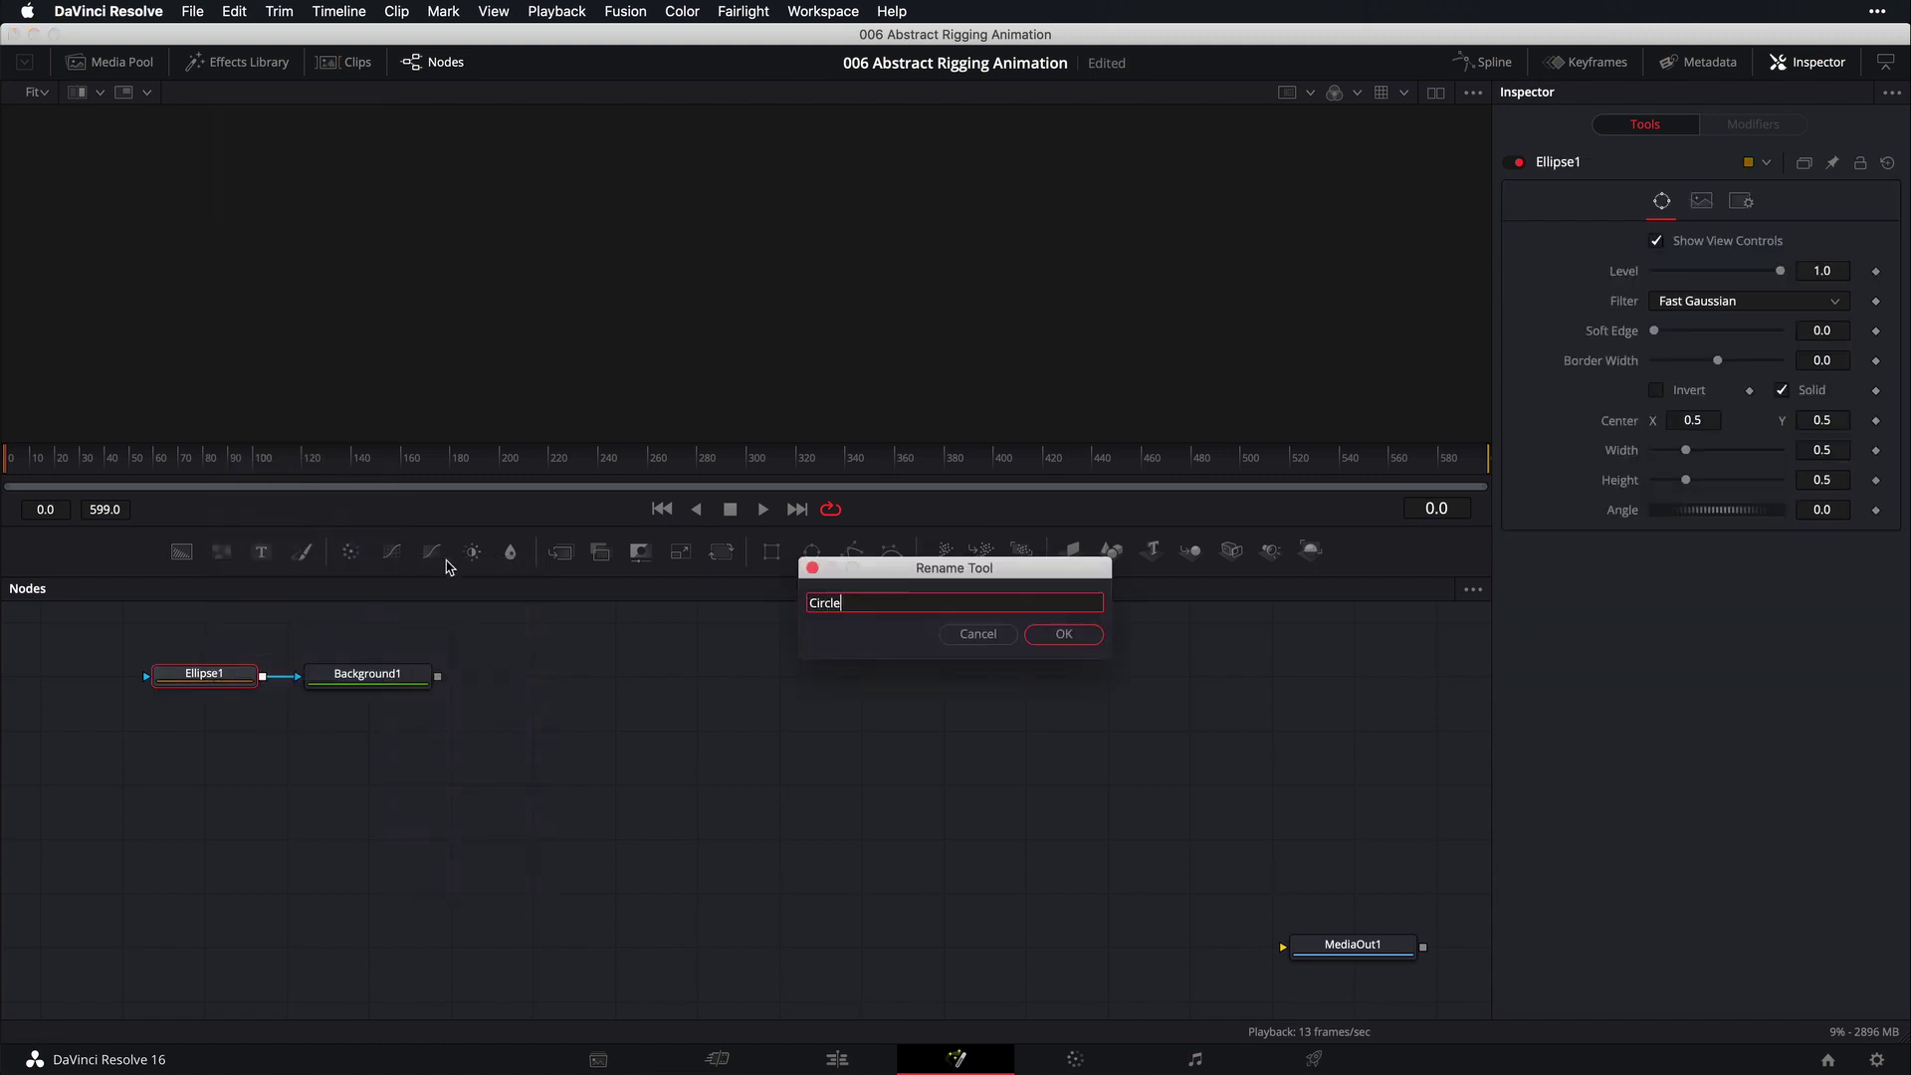
{"action": "key", "text": "Return"}
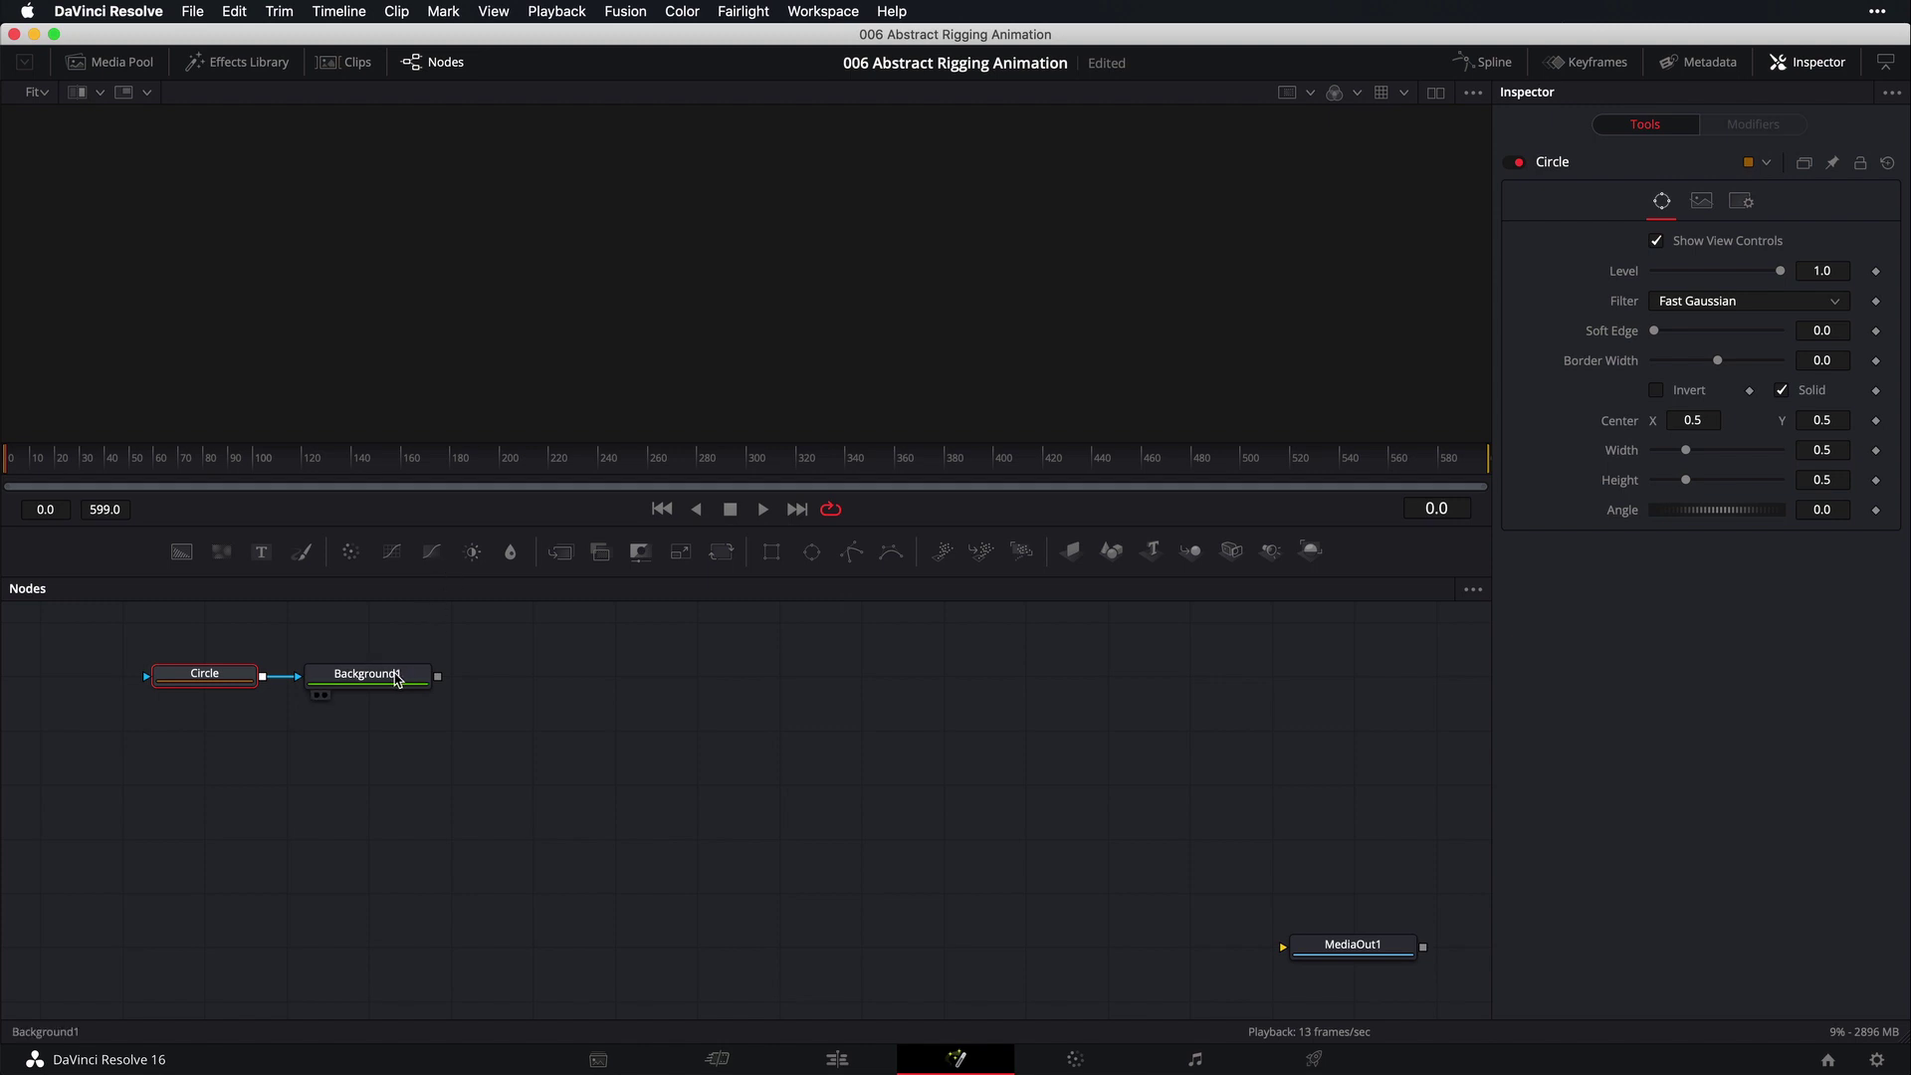
With Background1 in the viewer, shrink the circle to about 0.036 wide and high and colour it coral red (RGB 1.0, 0.47, 0.47)
{"action": "key", "text": "1"}
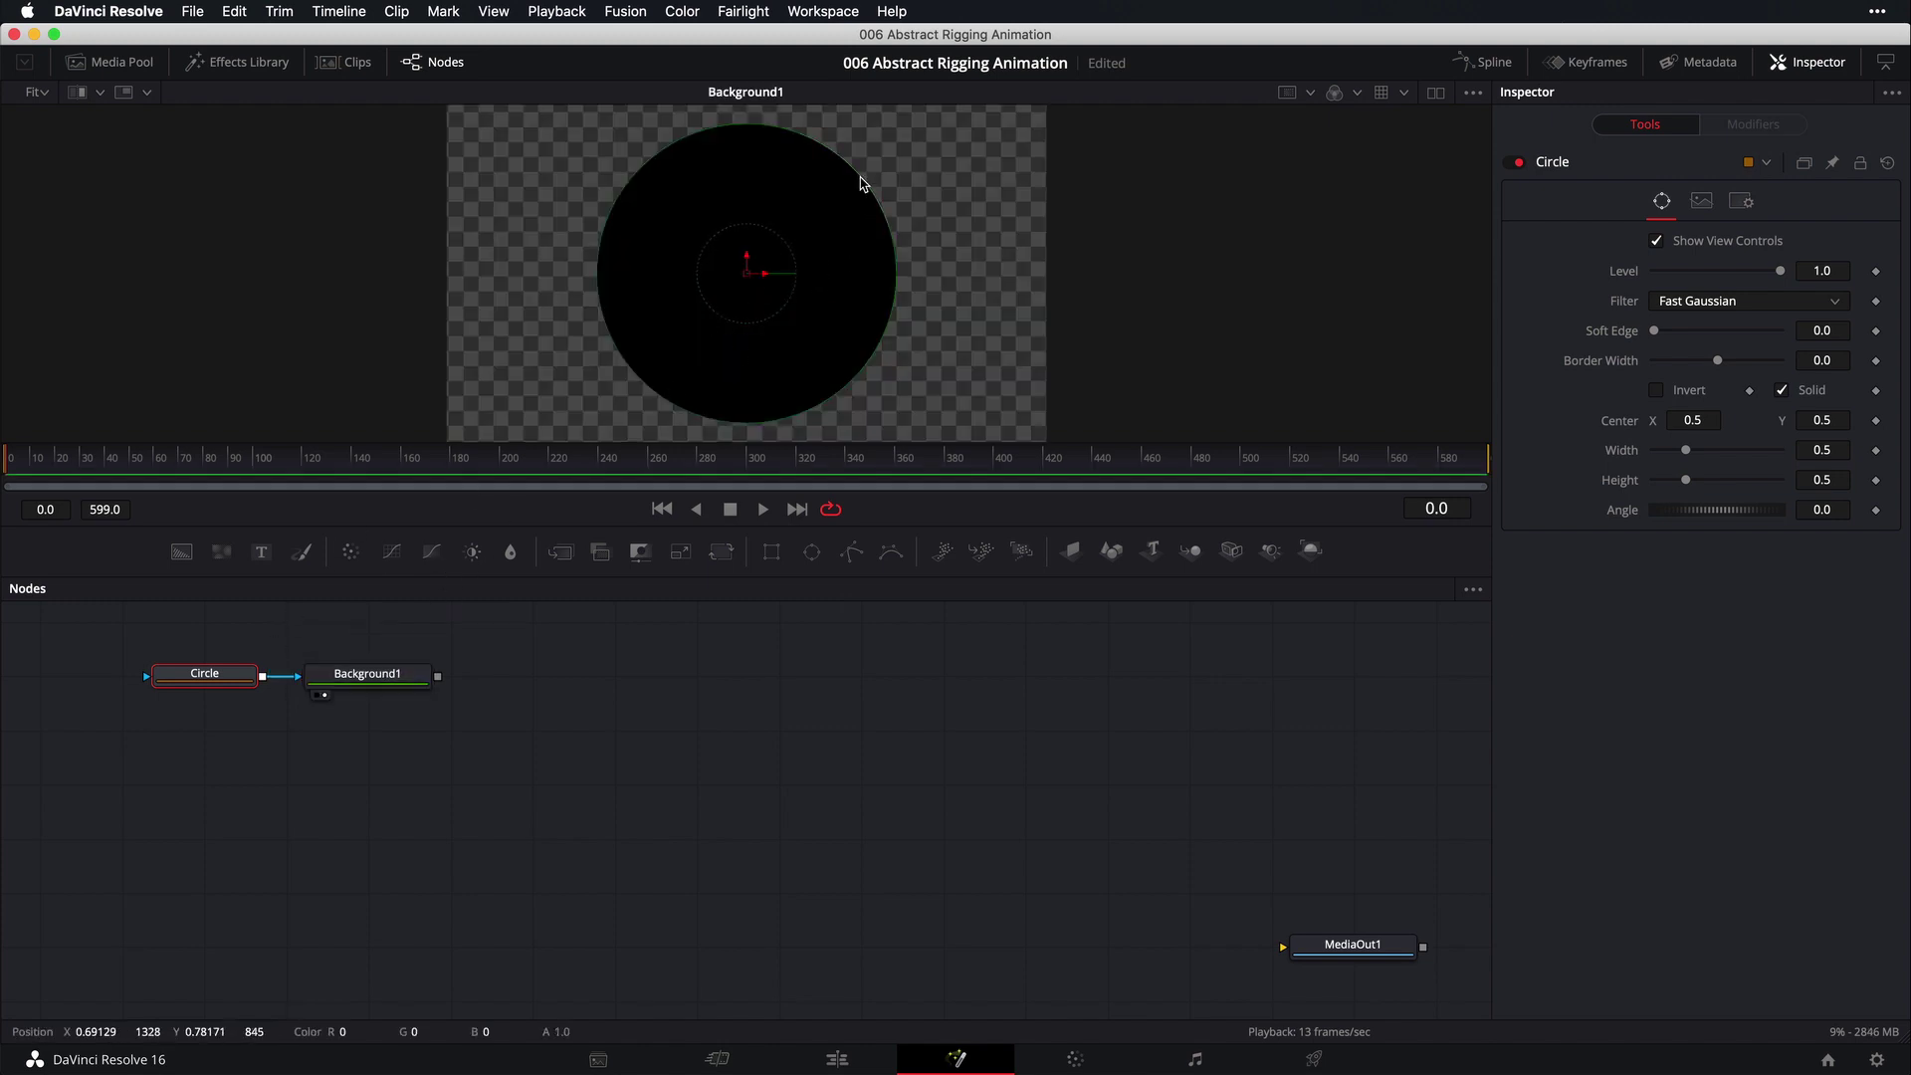
{"action": "left_click_drag", "start_coordinate": [861, 188], "coordinate": [757, 275]}
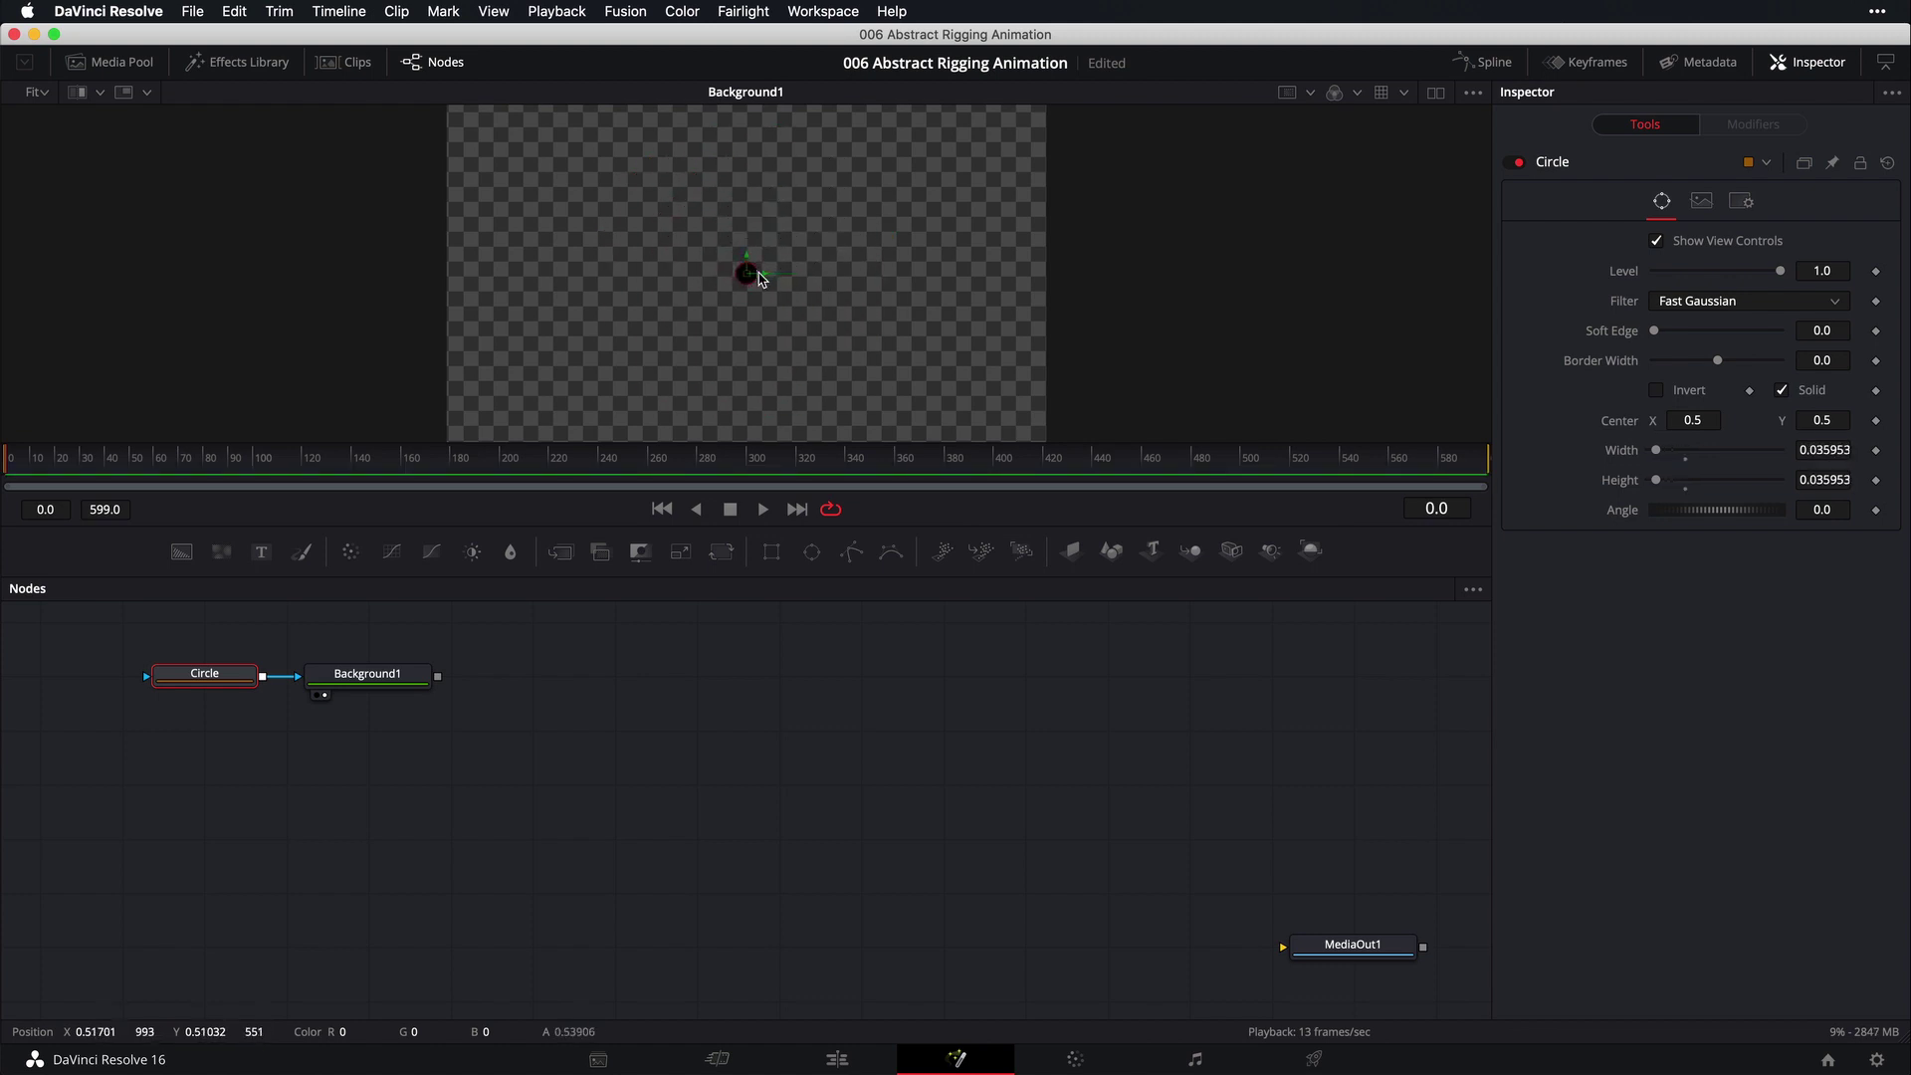
{"action": "left_click", "coordinate": [370, 677]}
{"action": "left_click_drag", "start_coordinate": [1774, 426], "coordinate": [1737, 381]}
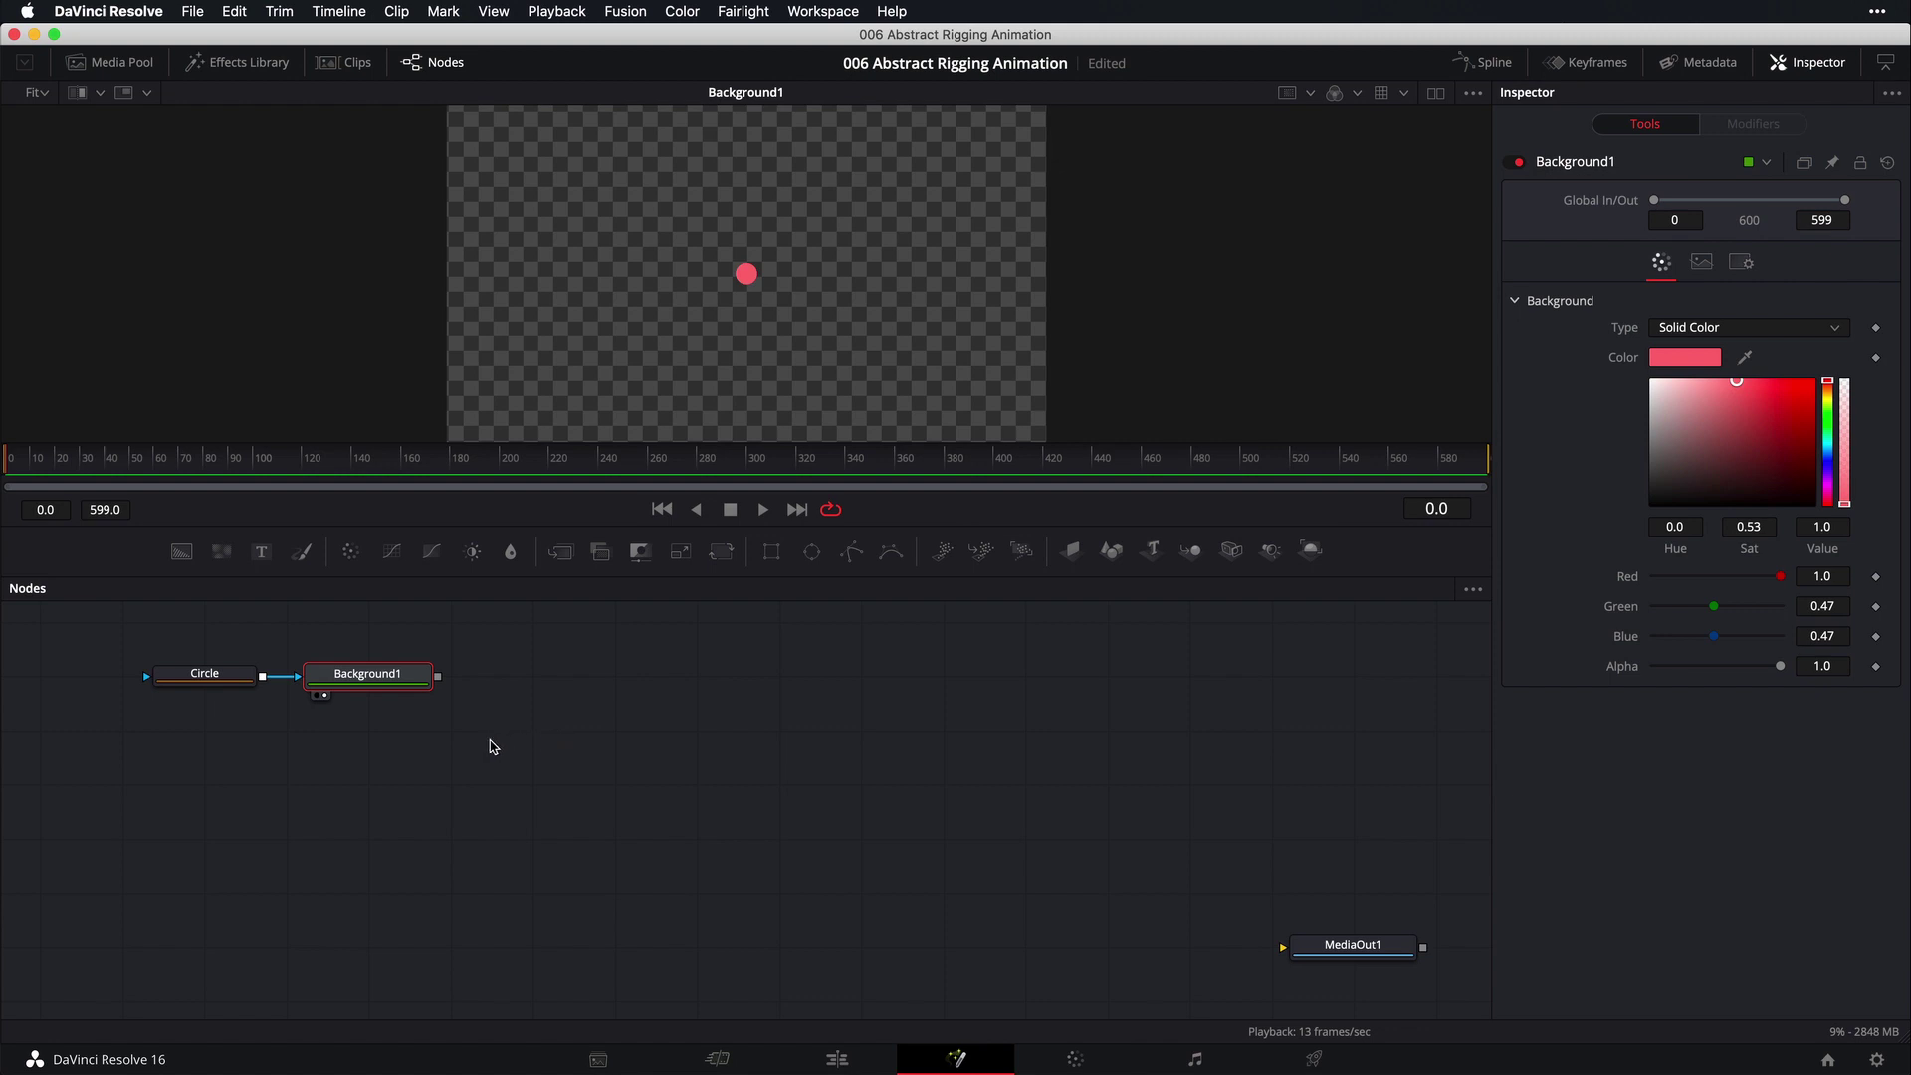
Add a Polygon node below the Circle node
{"action": "left_click", "coordinate": [211, 786]}
{"action": "key", "text": "shift+space"}
{"action": "type", "text": "back"}
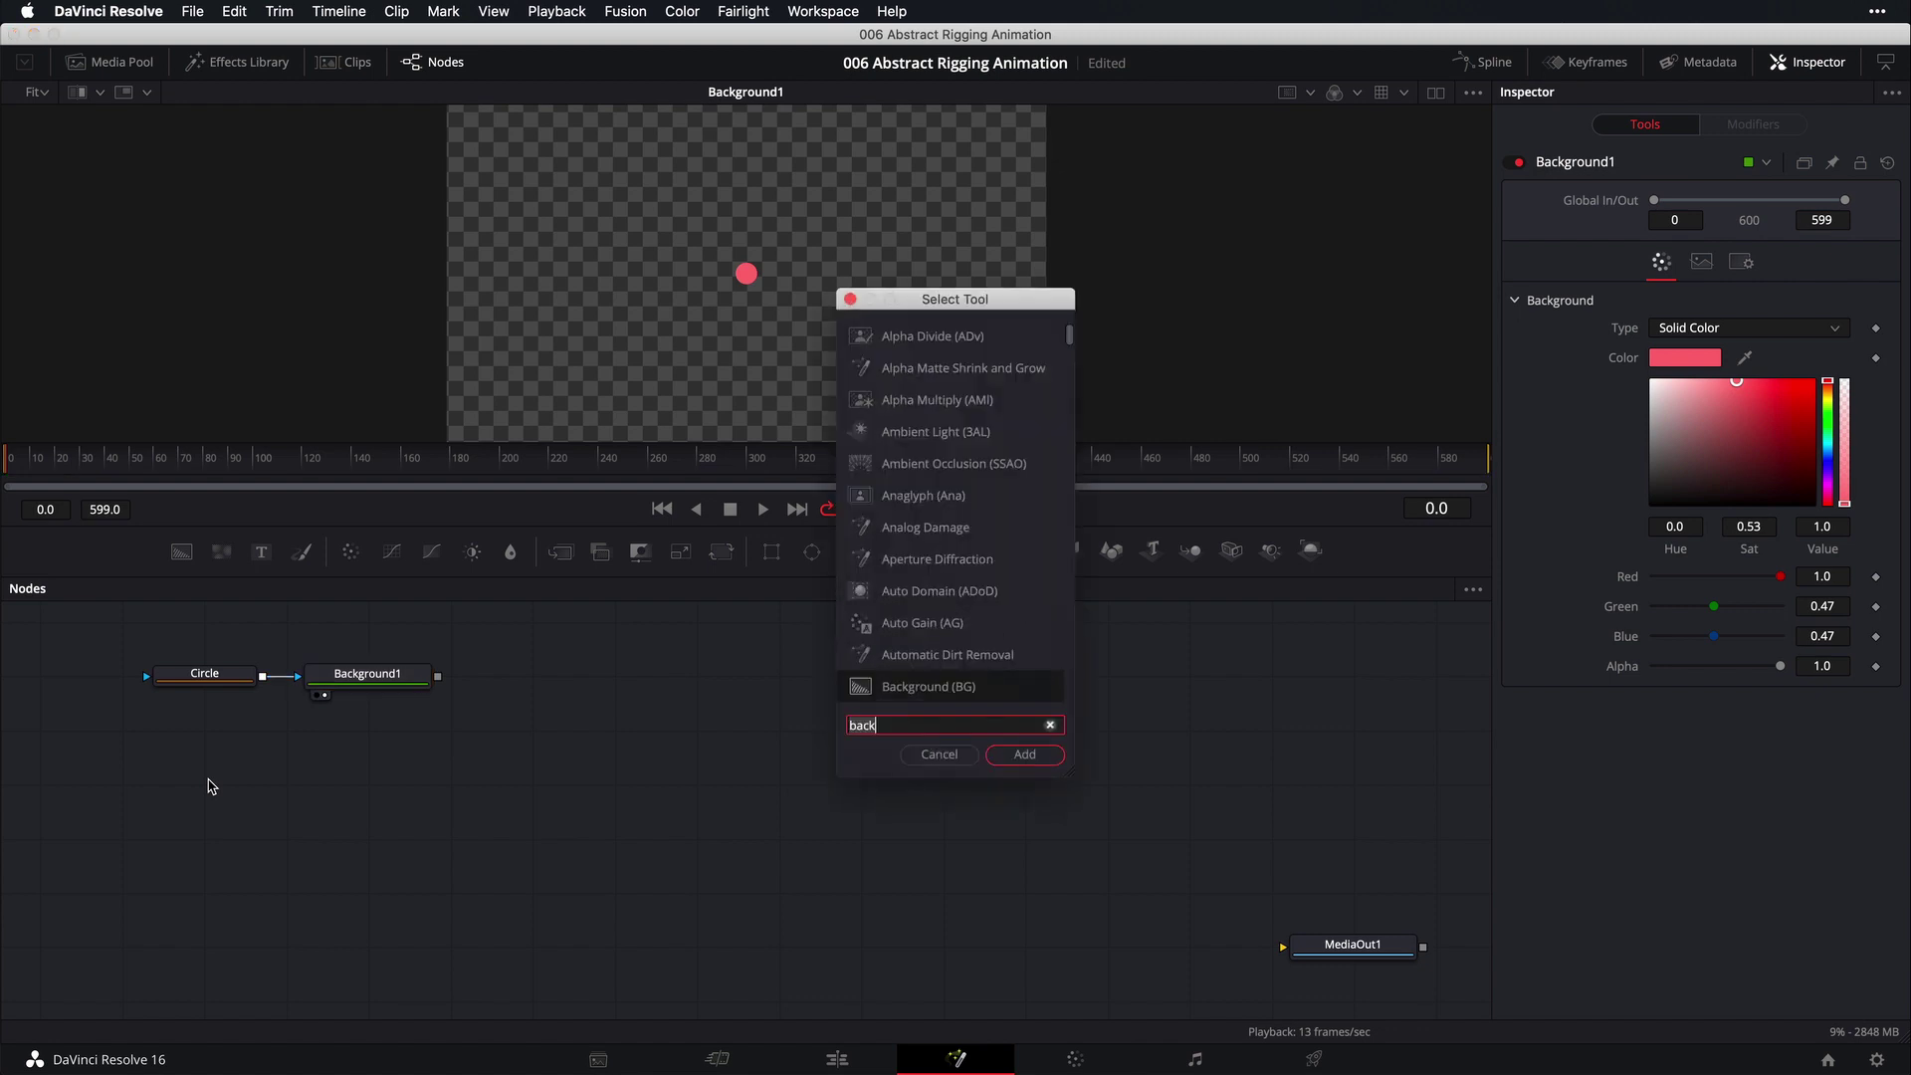
{"action": "key", "text": "BackSpace"}
{"action": "key", "text": "BackSpace"}
{"action": "key", "text": "BackSpace"}
{"action": "key", "text": "BackSpace"}
{"action": "type", "text": "poly"}
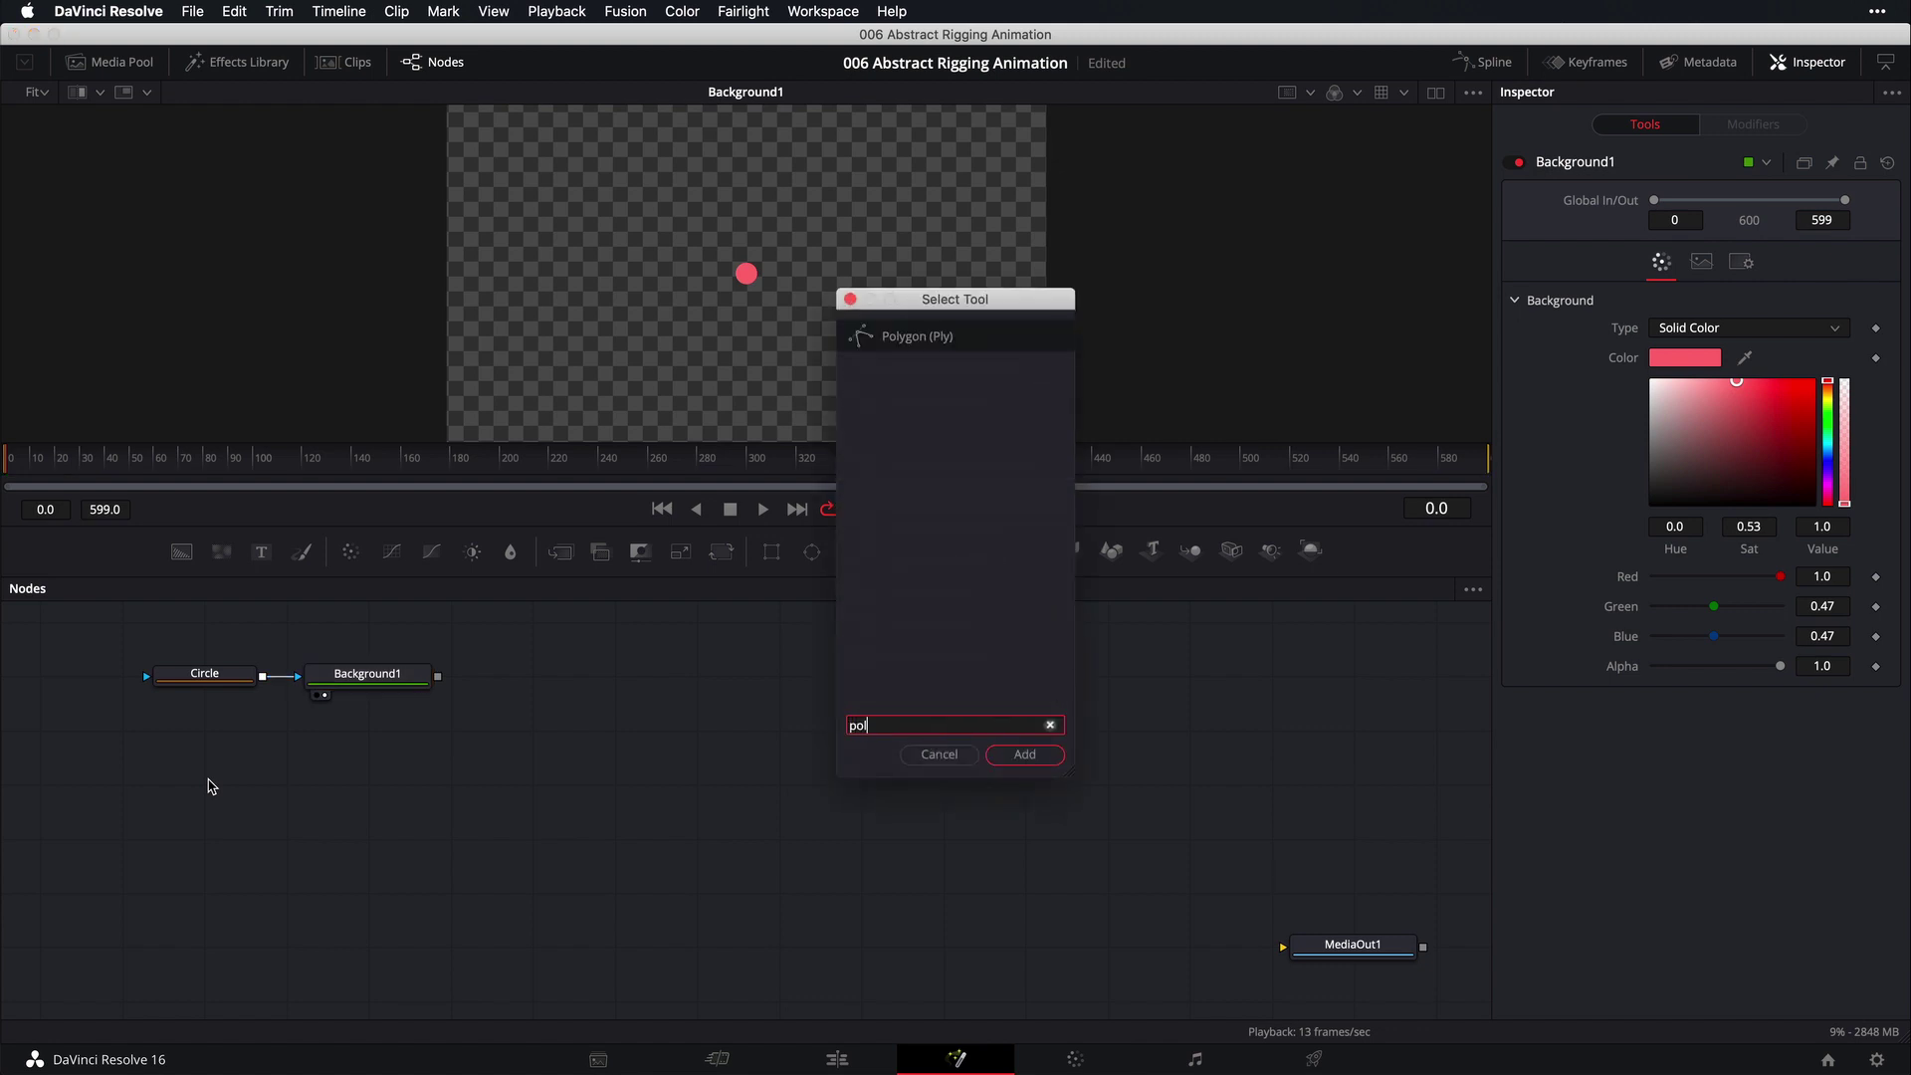
{"action": "key", "text": "Return"}
Add a second Background node, connect Polygon1 to it as a mask, and show it in the viewer
{"action": "key", "text": "shift+space"}
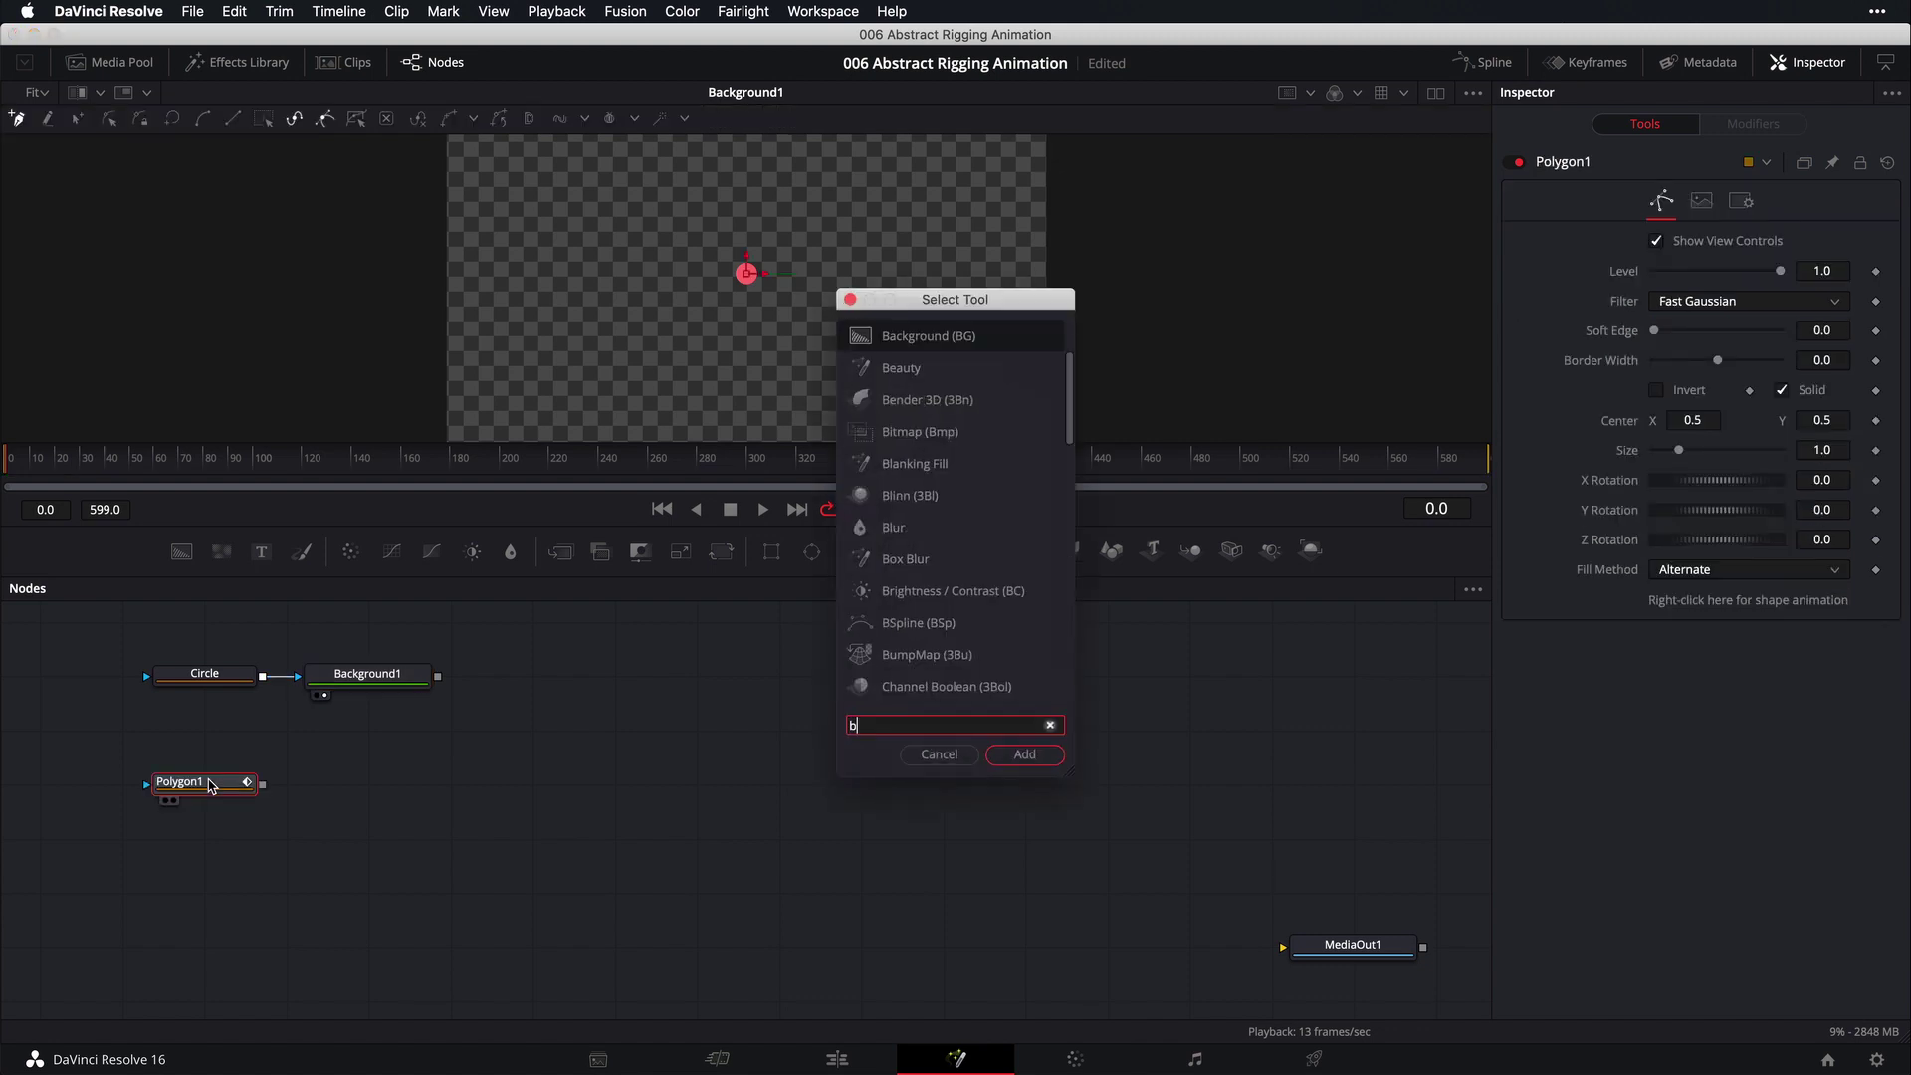
{"action": "type", "text": "back"}
{"action": "key", "text": "Return"}
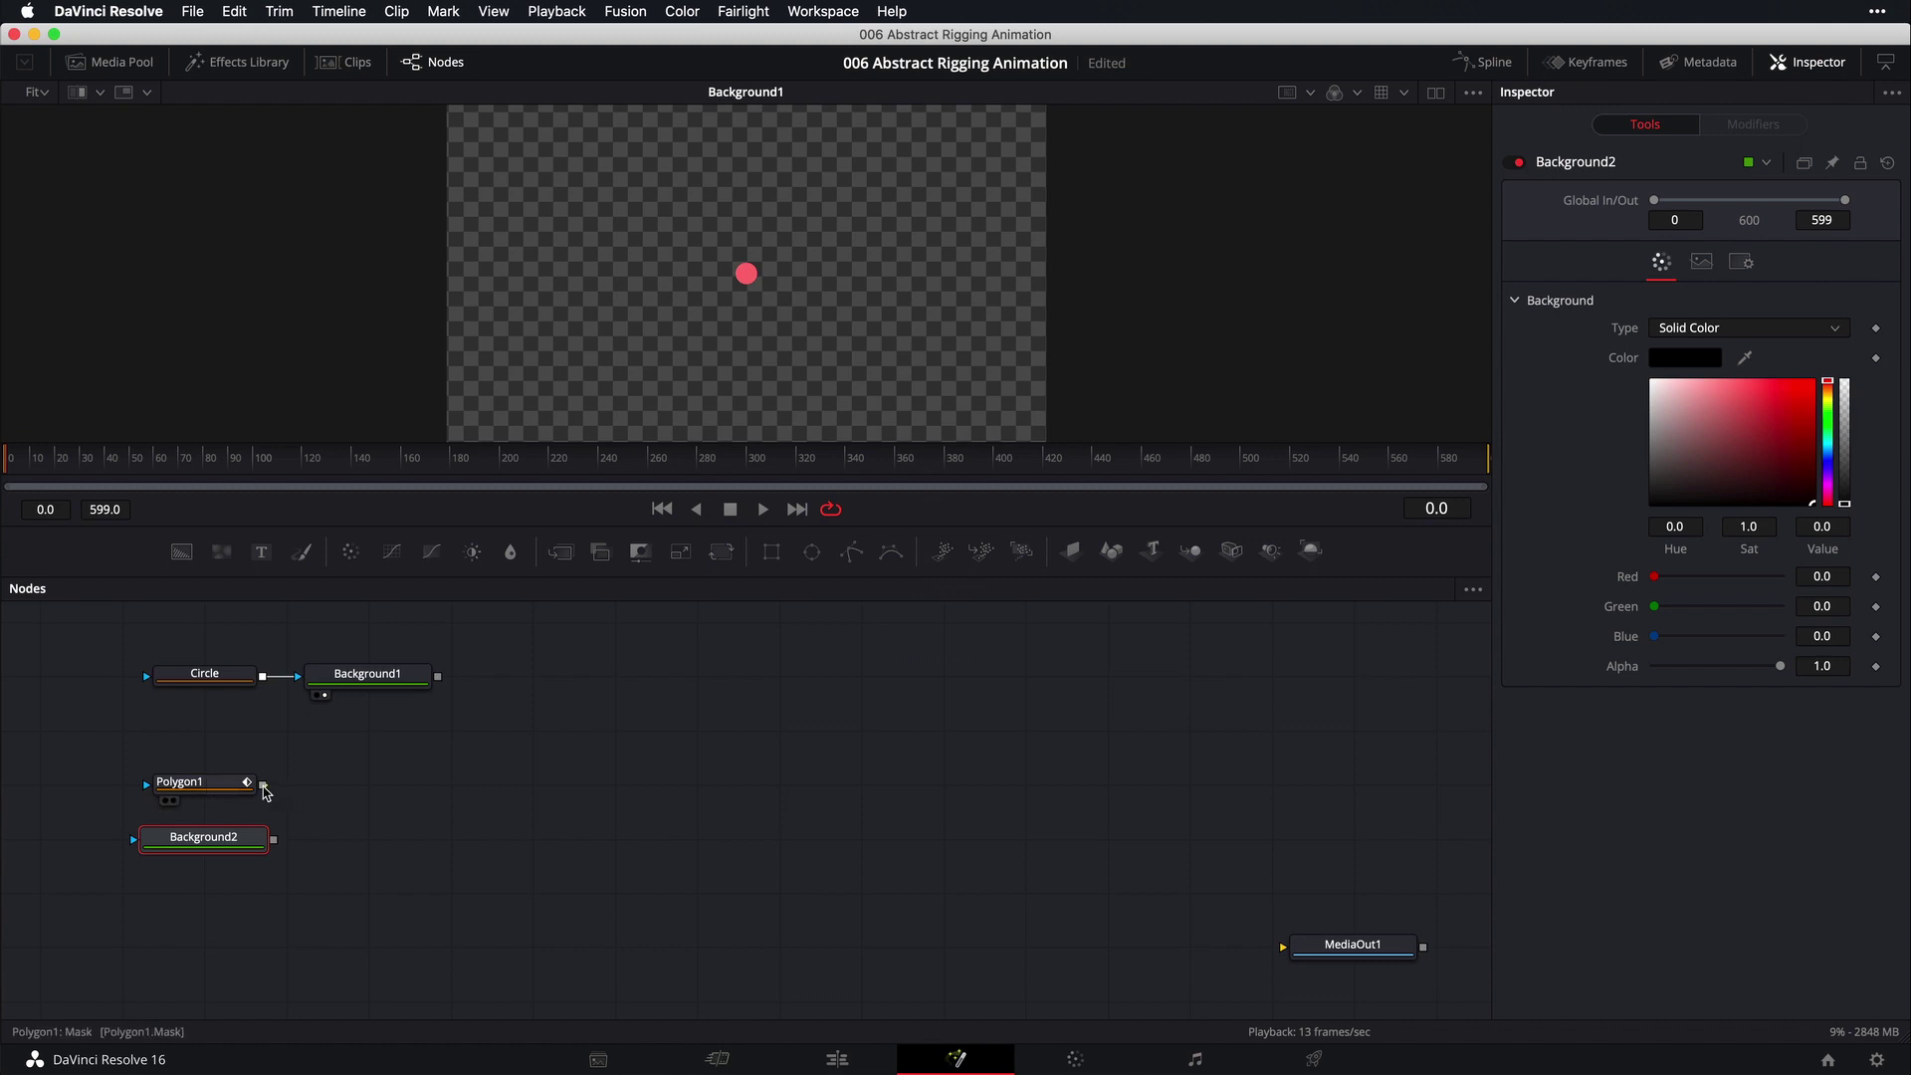
{"action": "left_click_drag", "start_coordinate": [263, 784], "coordinate": [661, 332]}
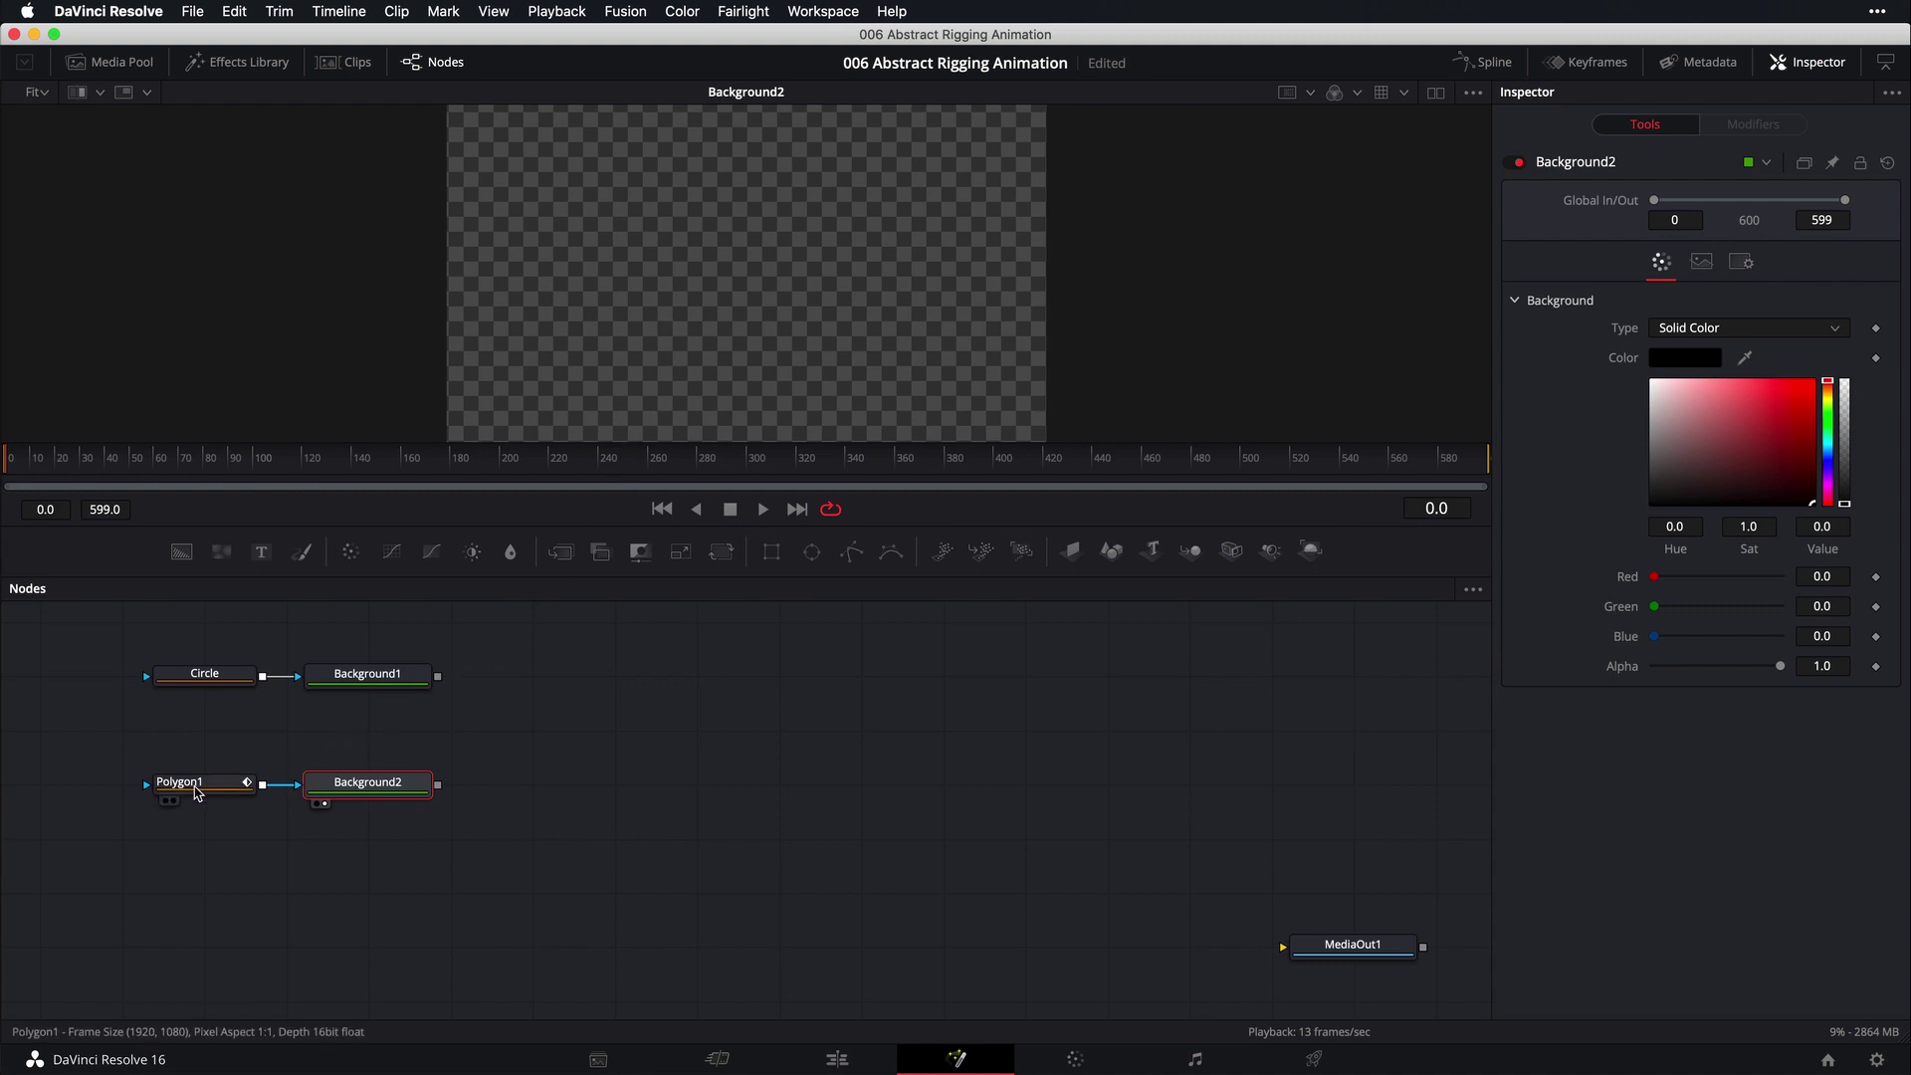
Rename the Polygon1 node as Line4
{"action": "right_click", "coordinate": [196, 794]}
{"action": "mouse_move", "coordinate": [227, 666]}
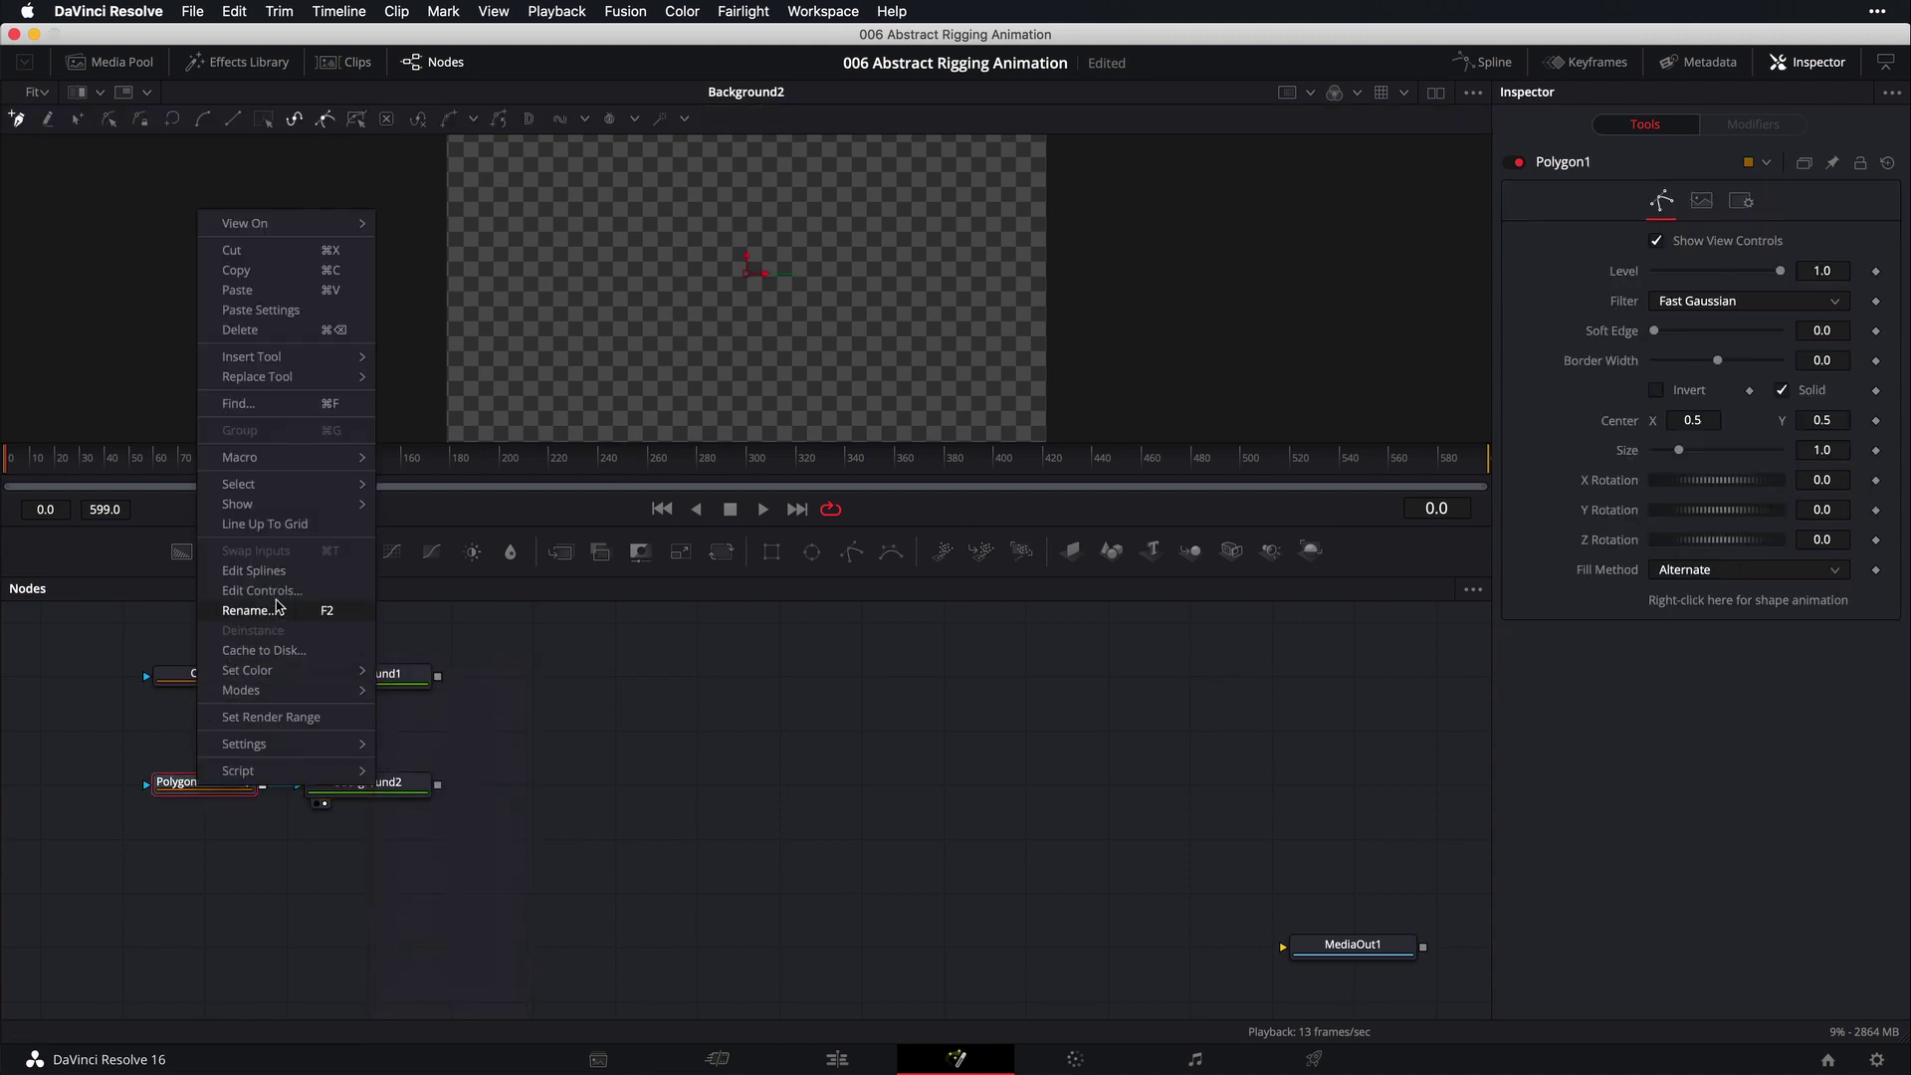
{"action": "left_click", "coordinate": [273, 610]}
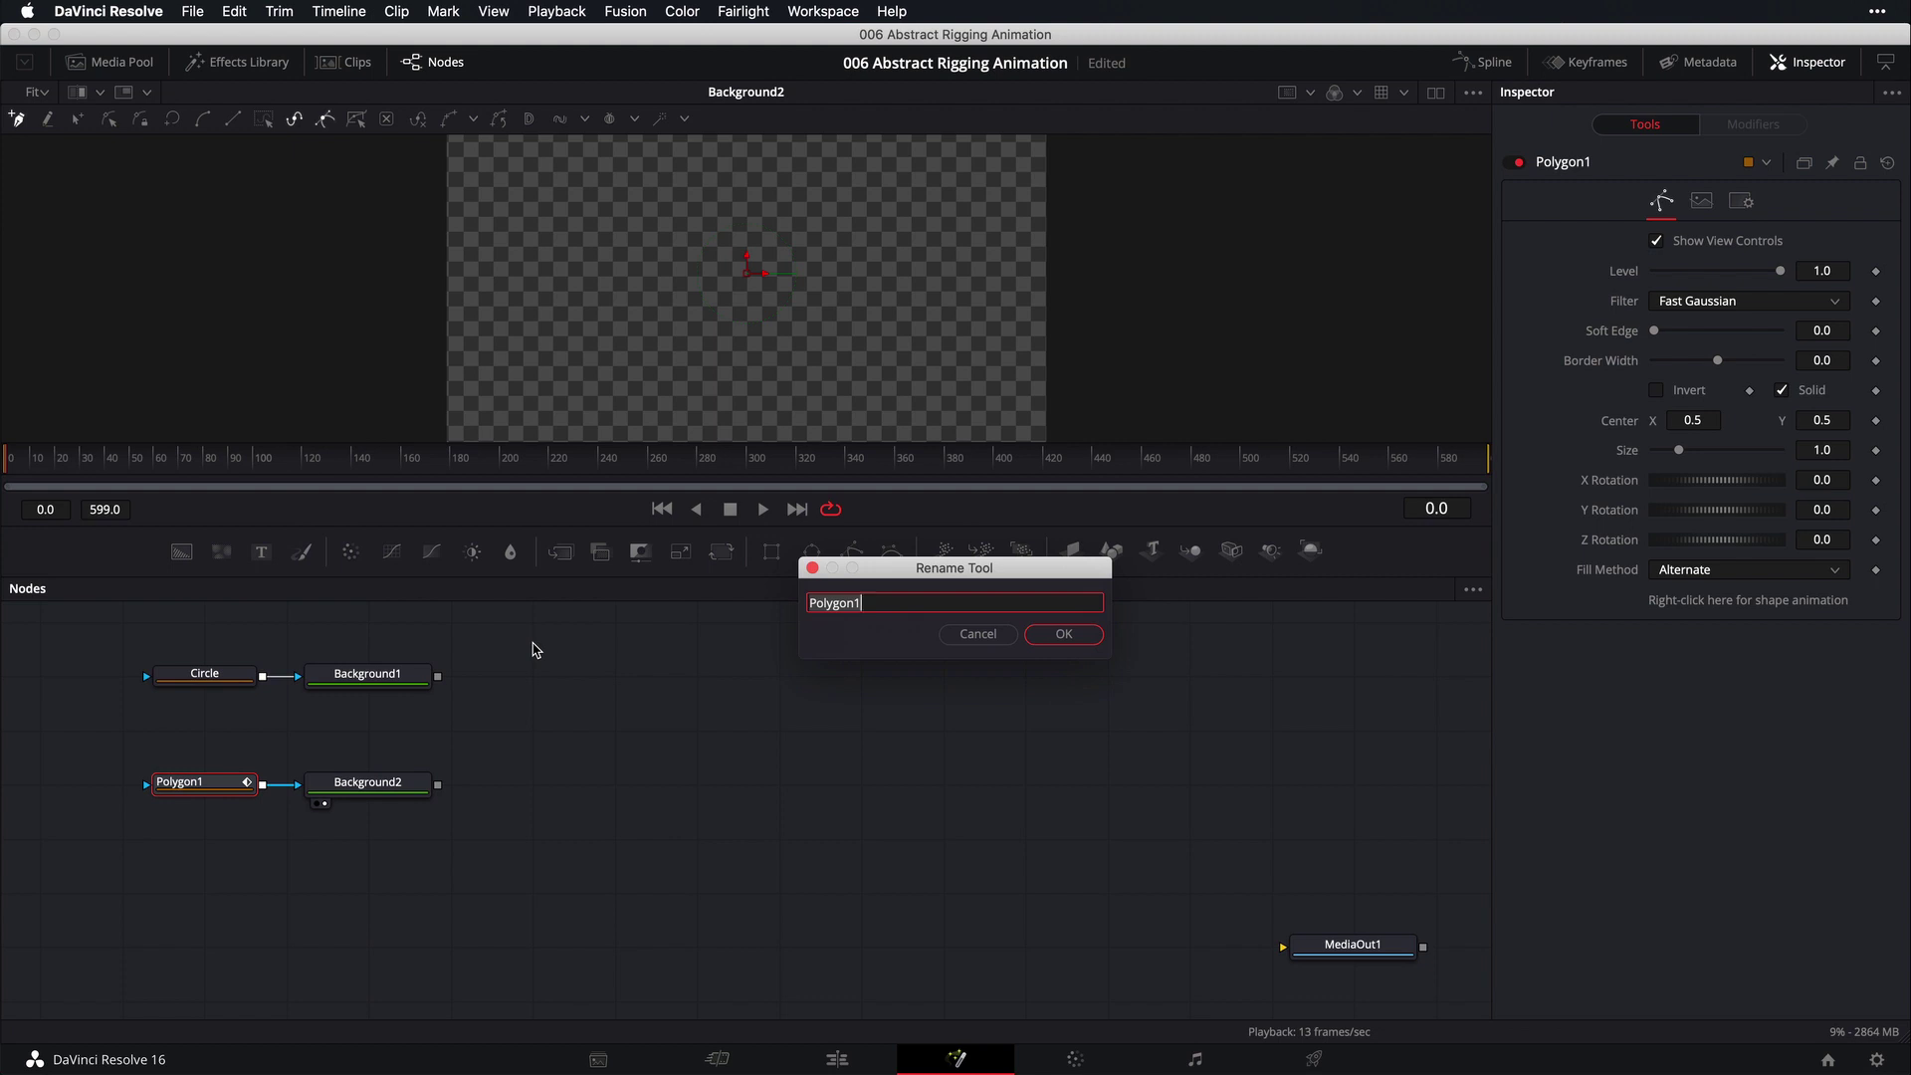
{"action": "type", "text": "Line4"}
{"action": "key", "text": "Return"}
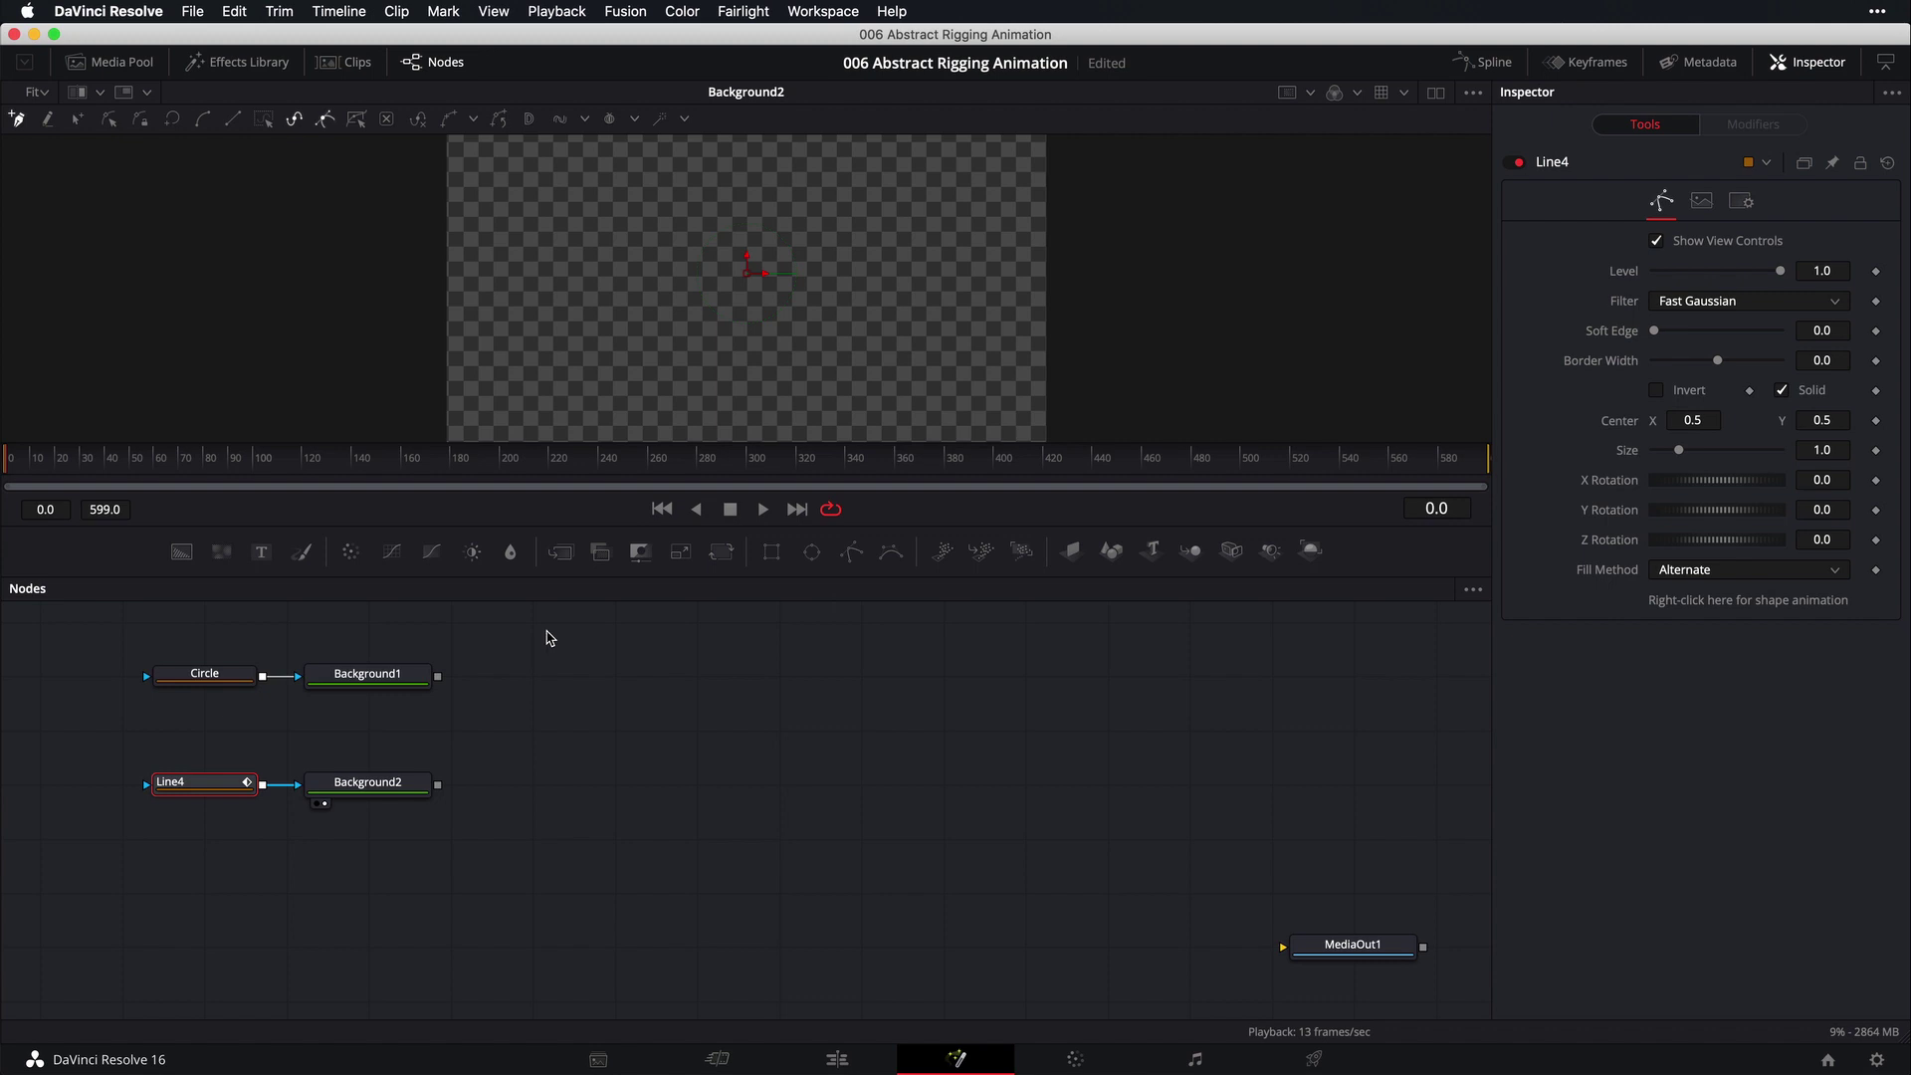
Draw a short horizontal two-point line near the frame's centre with Line4 and set its border width to 0.005
{"action": "mouse_move", "coordinate": [207, 789]}
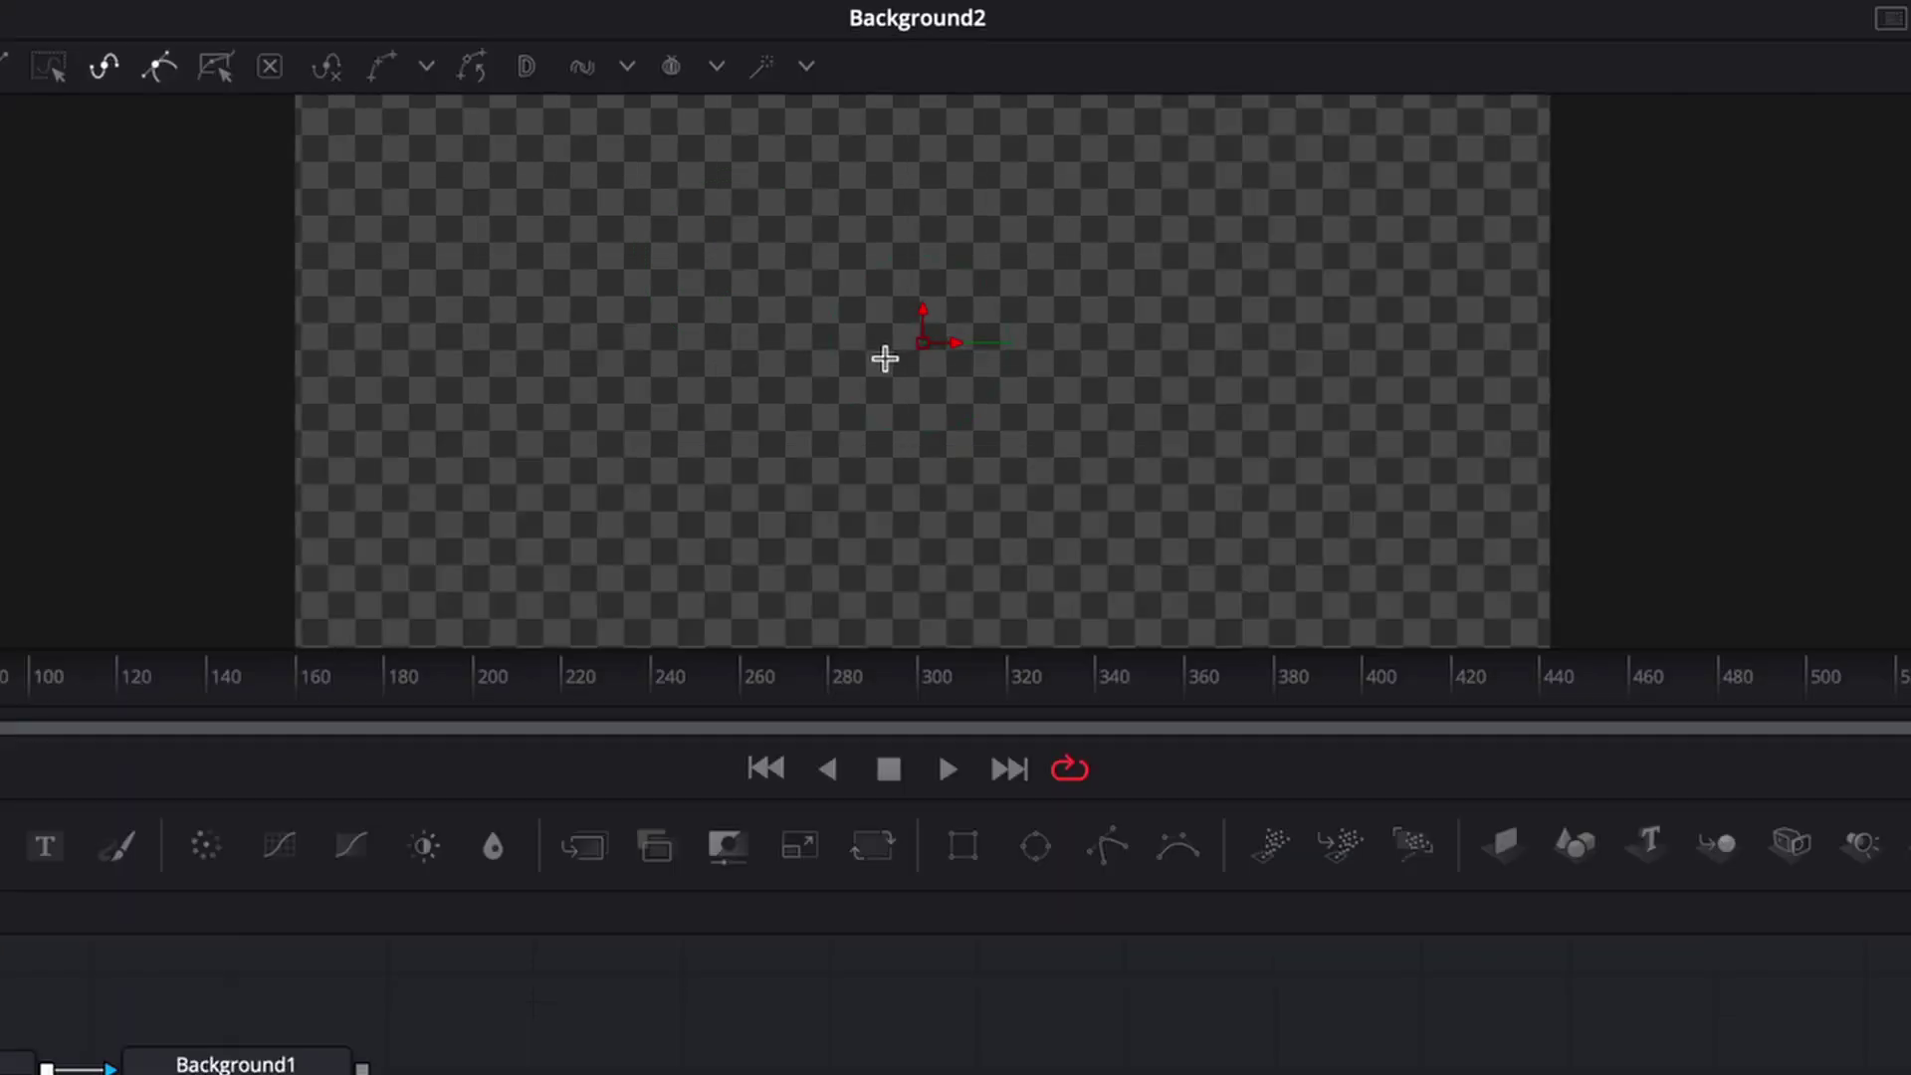
{"action": "scroll", "coordinate": [885, 358], "scroll_direction": "up", "scroll_amount": 2}
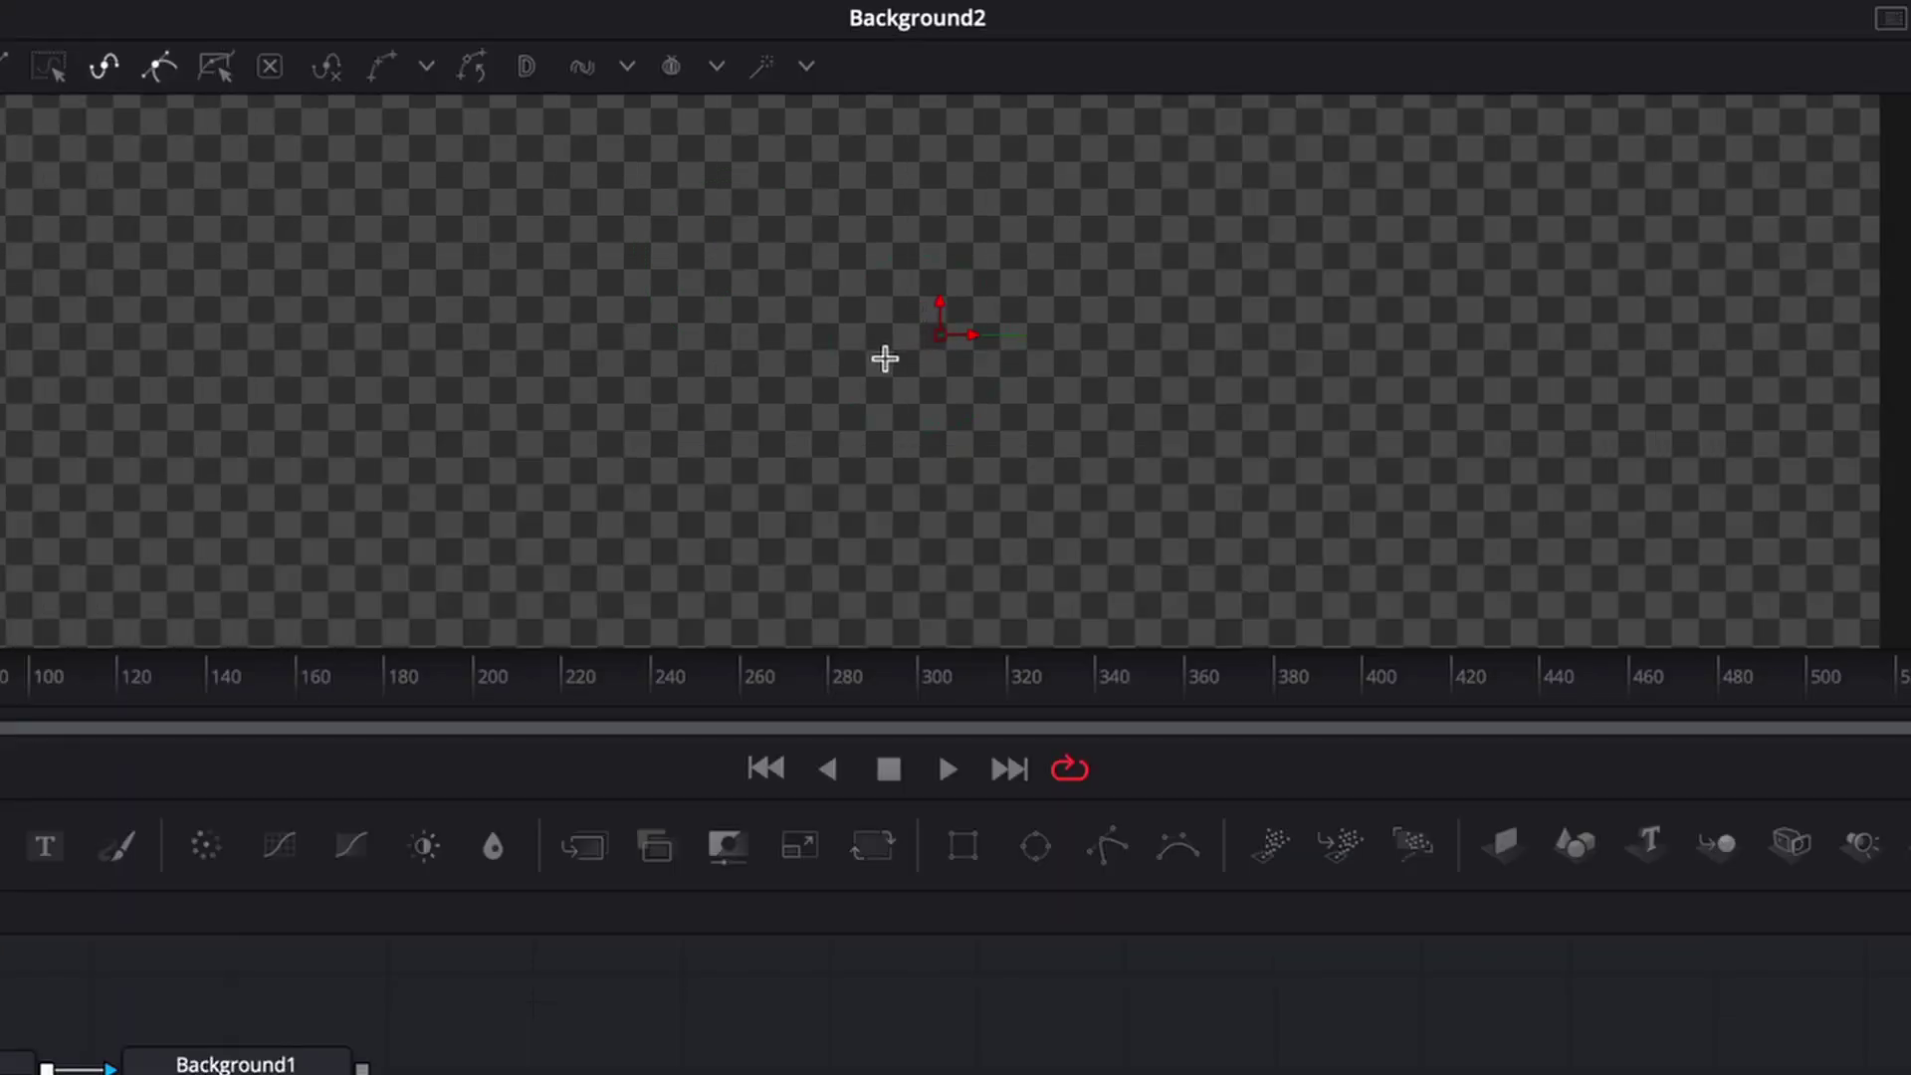
{"action": "left_click_drag", "start_coordinate": [836, 321], "coordinate": [1258, 321]}
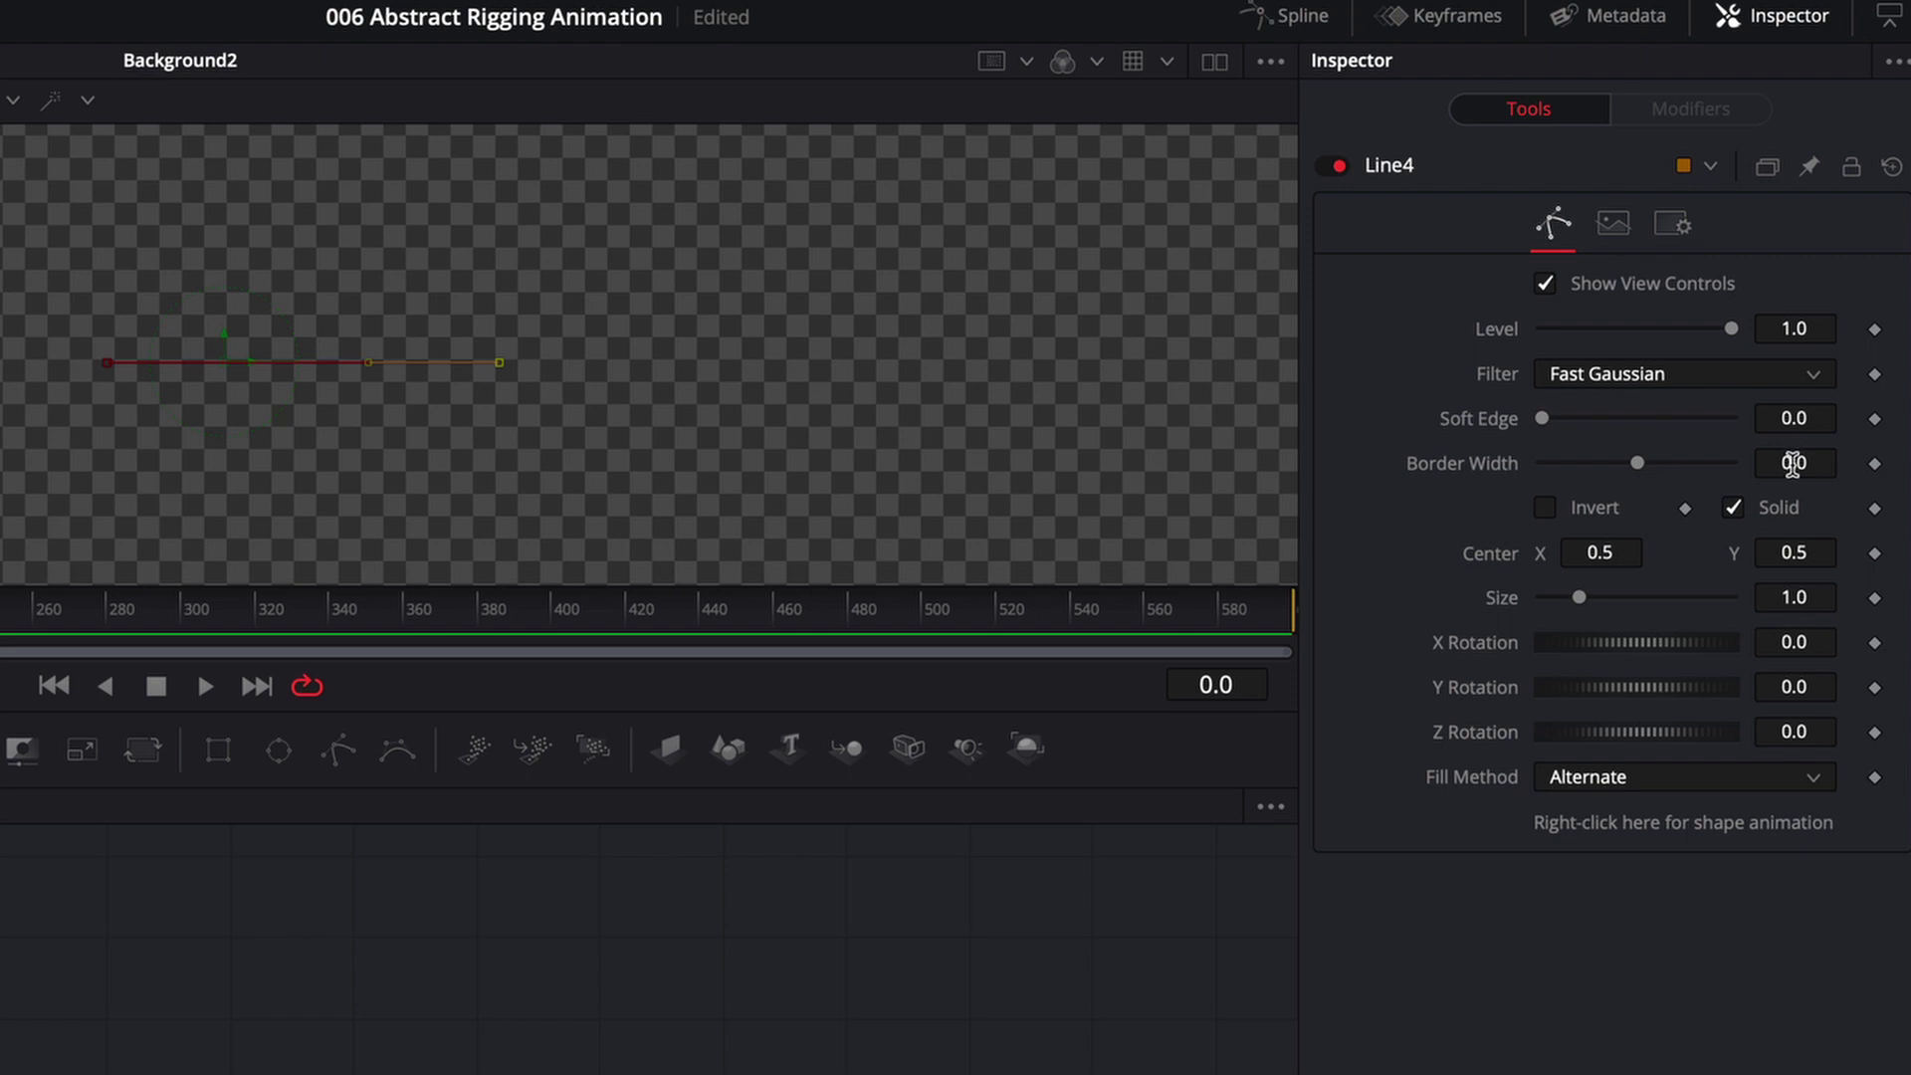
{"action": "left_click", "coordinate": [1792, 463]}
{"action": "type", "text": "0.005"}
{"action": "key", "text": "Tab"}
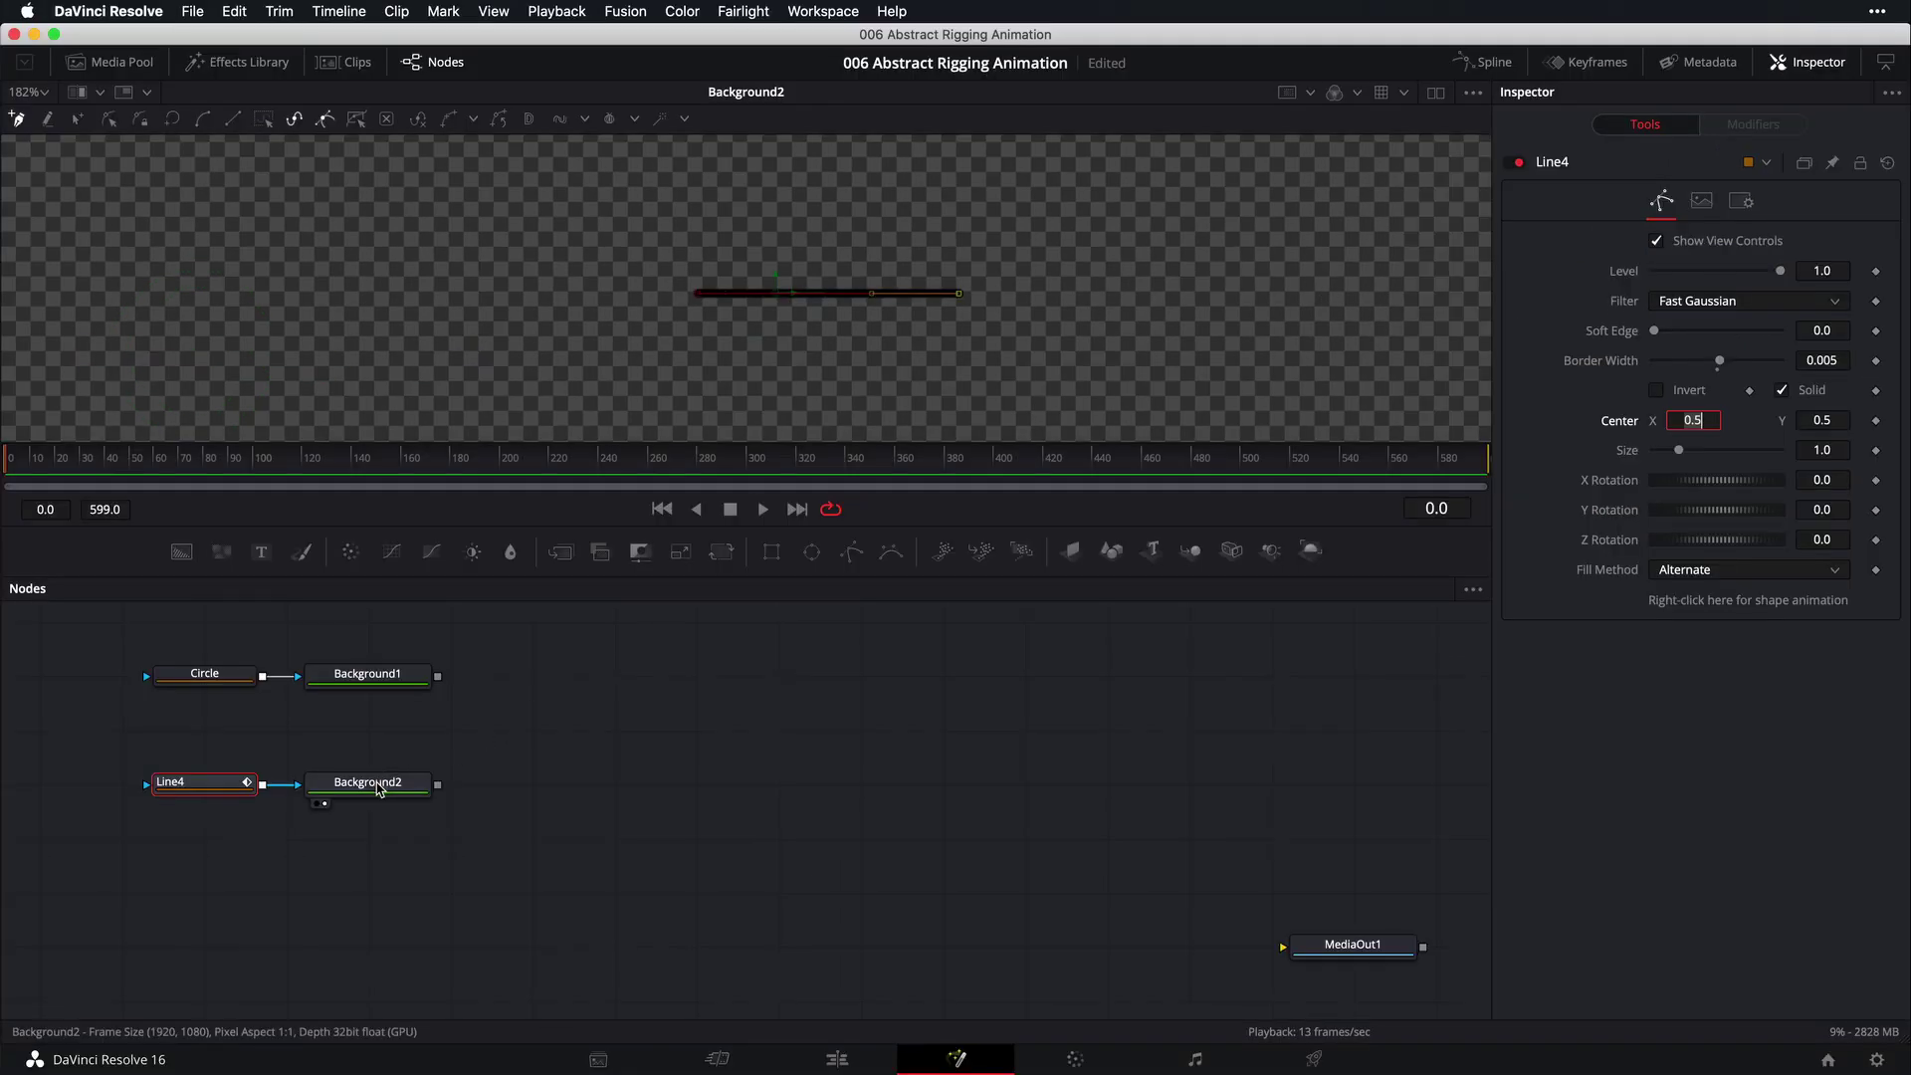
Colour Background2 bright yellow with hue 0.168, saturation 1.0 and value 1.0
{"action": "left_click", "coordinate": [379, 785]}
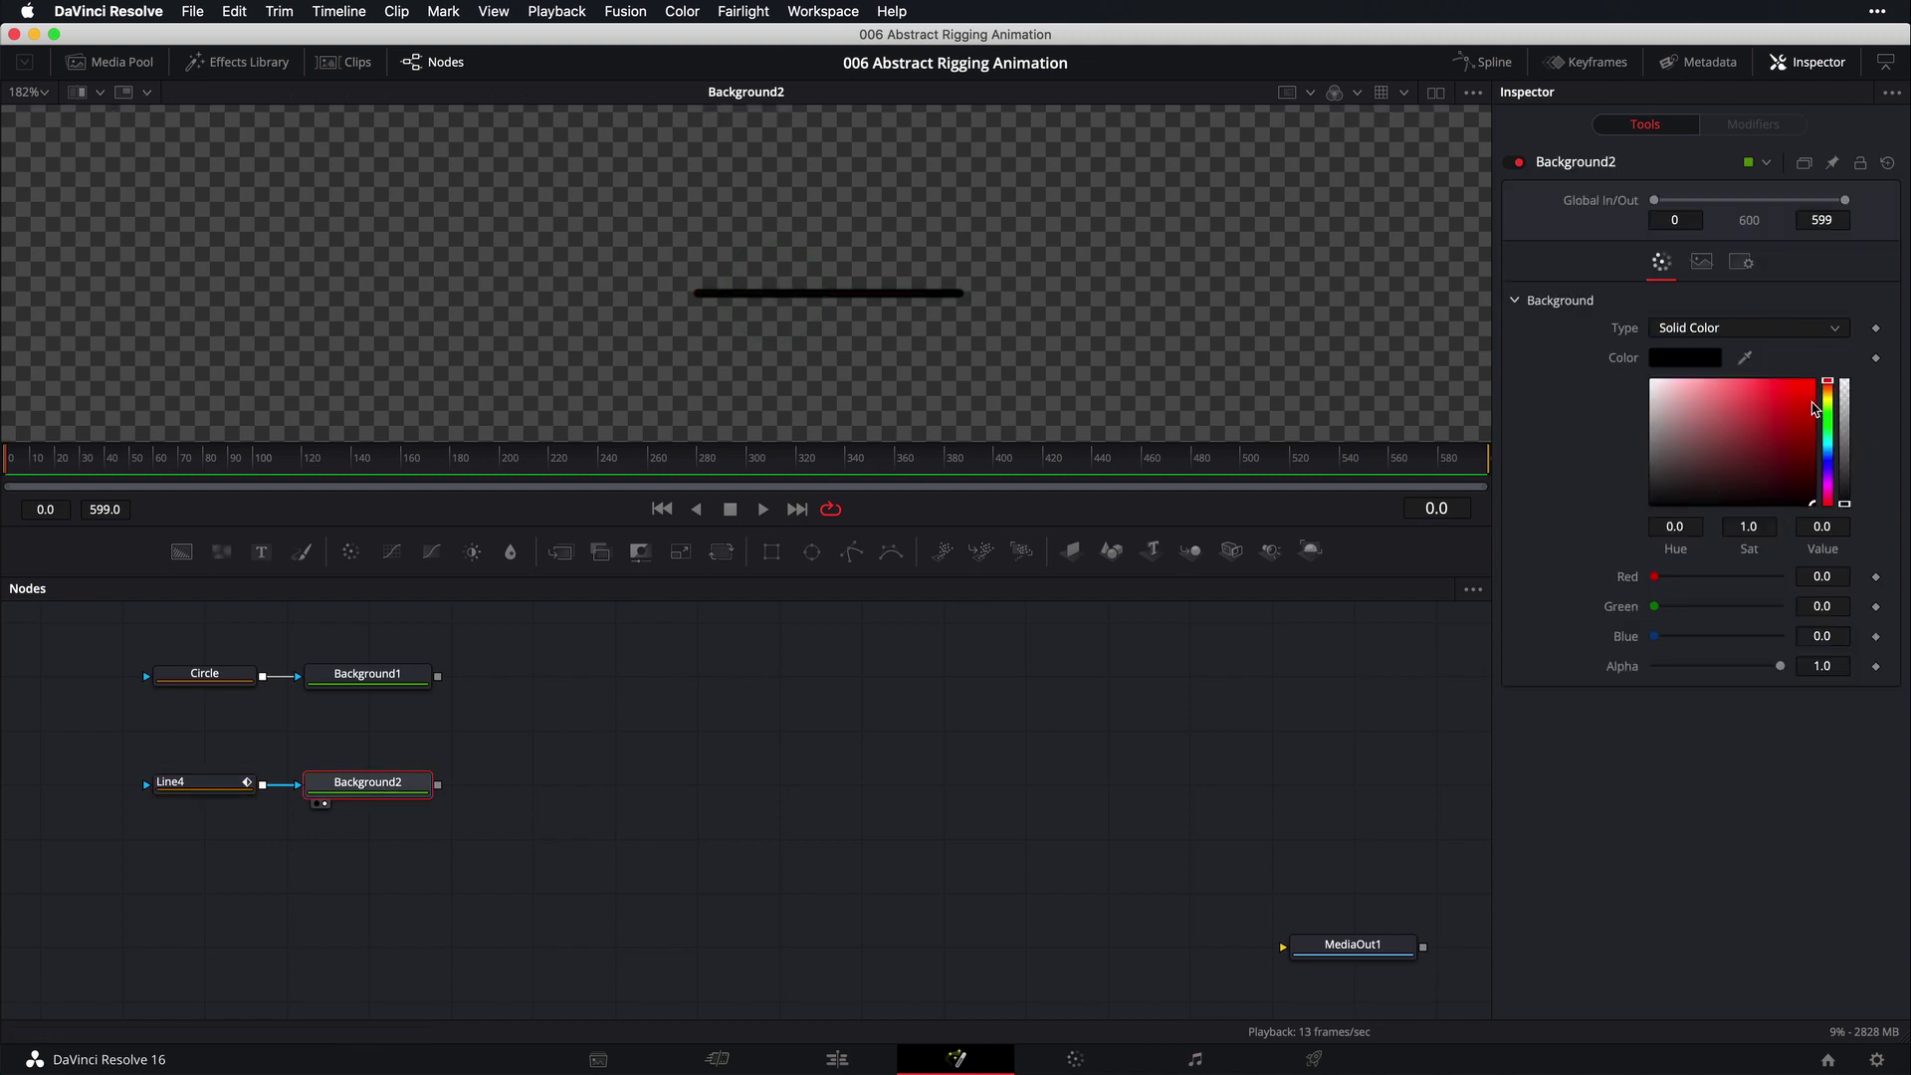
{"action": "left_click_drag", "start_coordinate": [1826, 400], "coordinate": [1829, 417]}
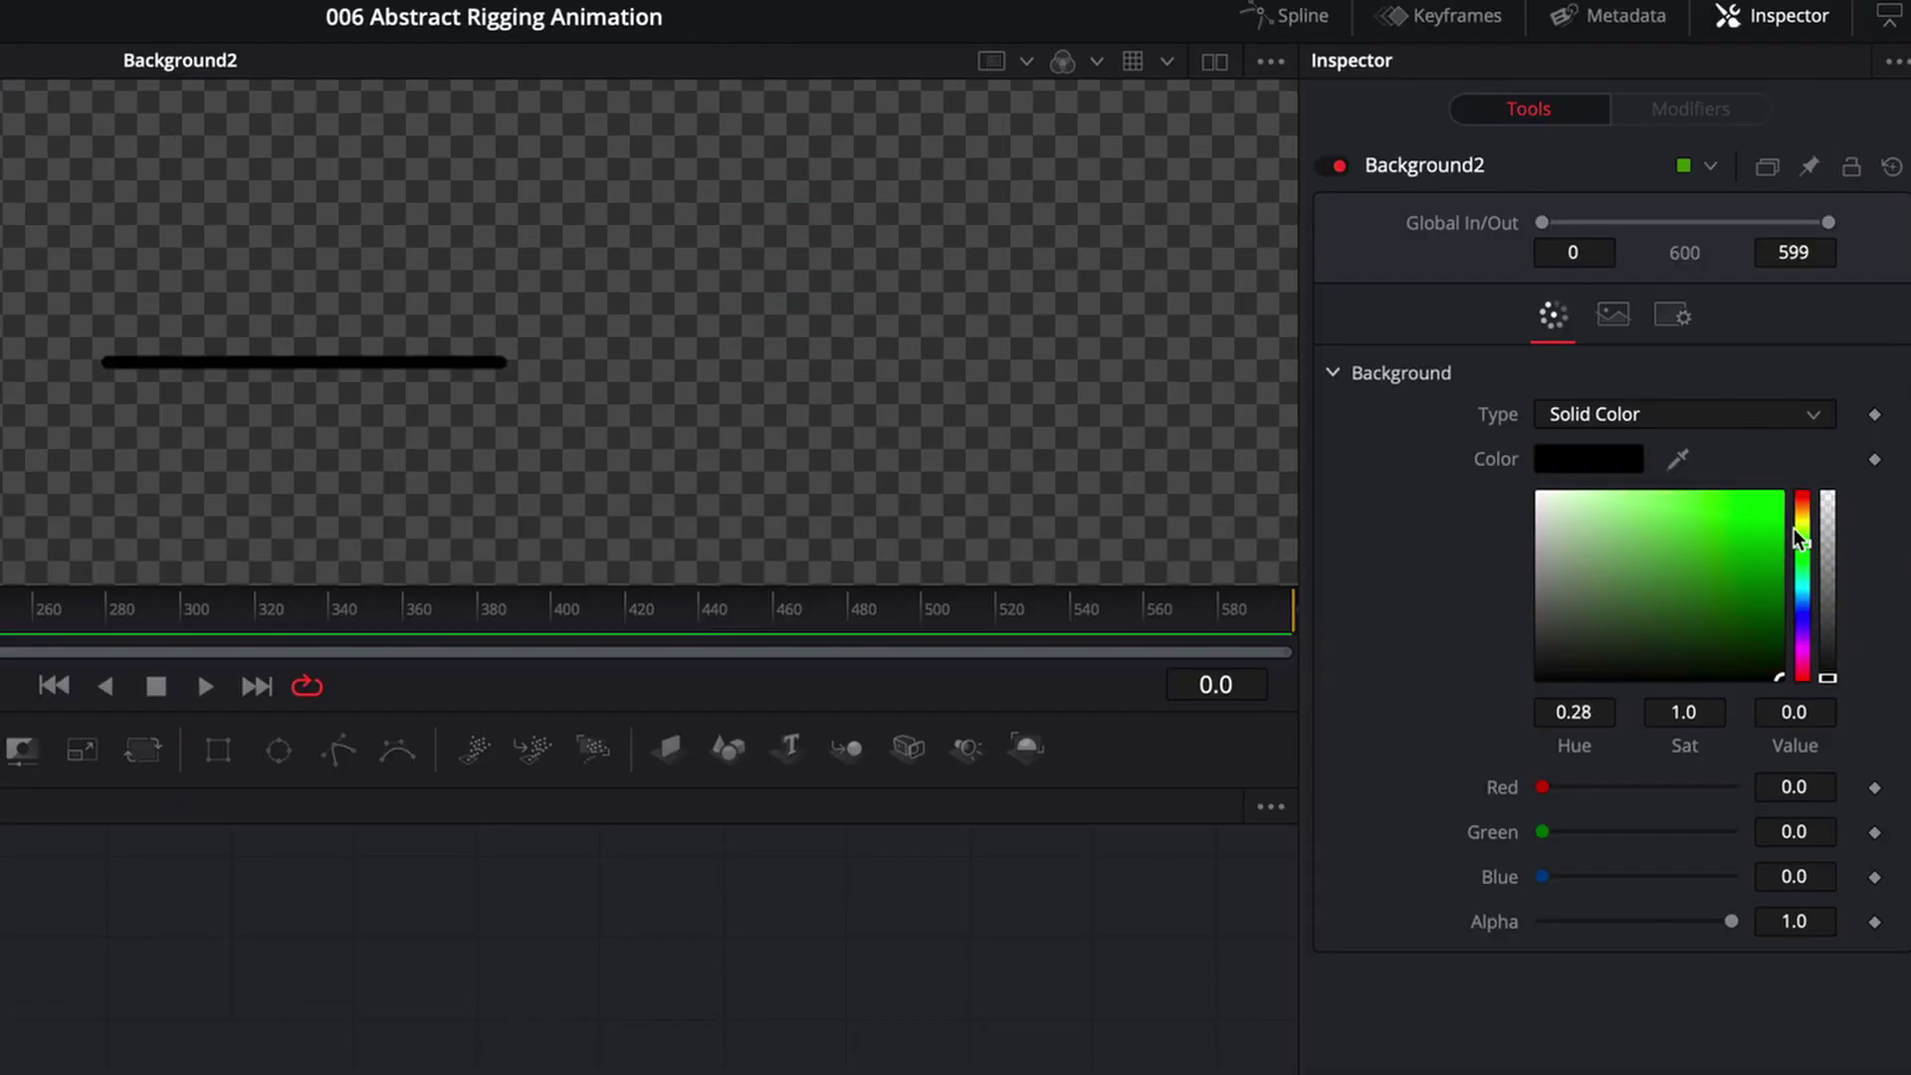
{"action": "left_click_drag", "start_coordinate": [1800, 538], "coordinate": [1828, 450]}
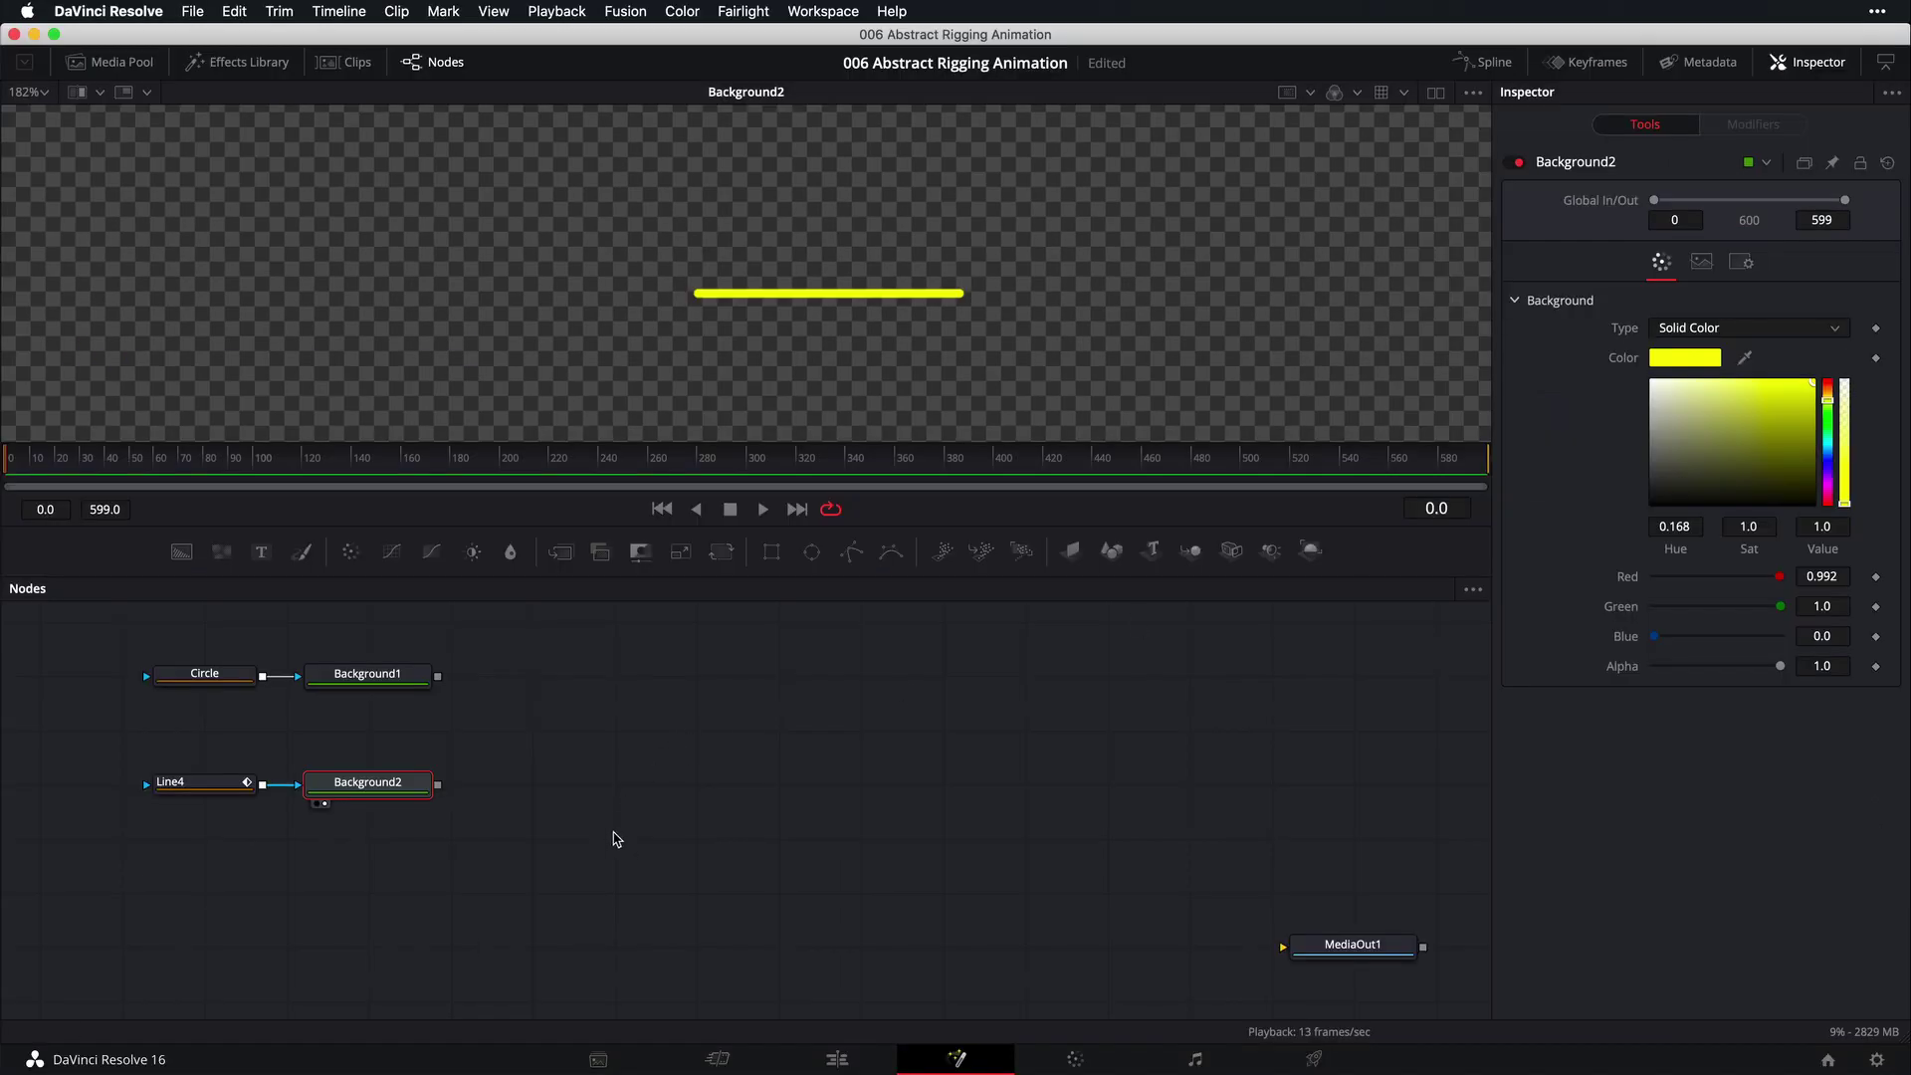
Move the Line4 and Background2 nodes together to the row directly below Circle and Background1
{"action": "left_click_drag", "start_coordinate": [783, 869], "coordinate": [245, 737]}
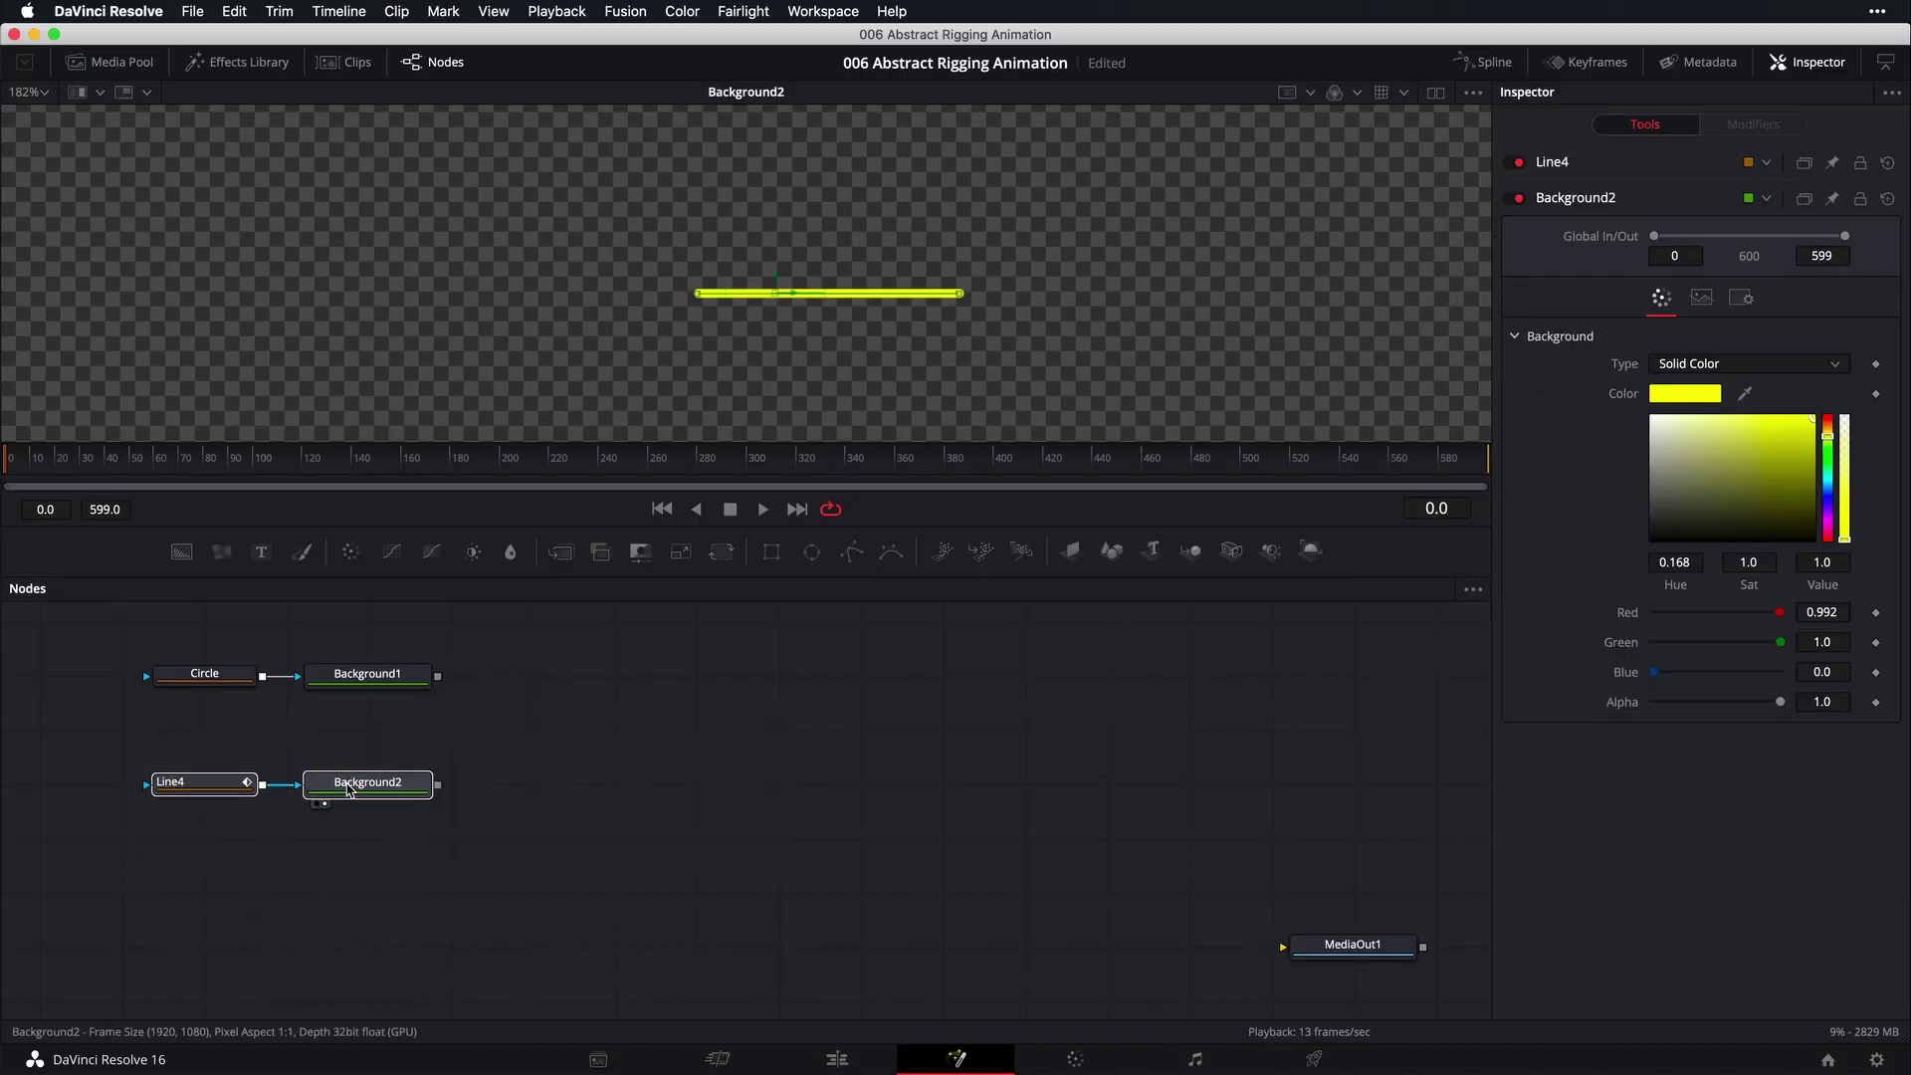
{"action": "left_click_drag", "start_coordinate": [350, 789], "coordinate": [357, 756]}
{"action": "left_click", "coordinate": [542, 778]}
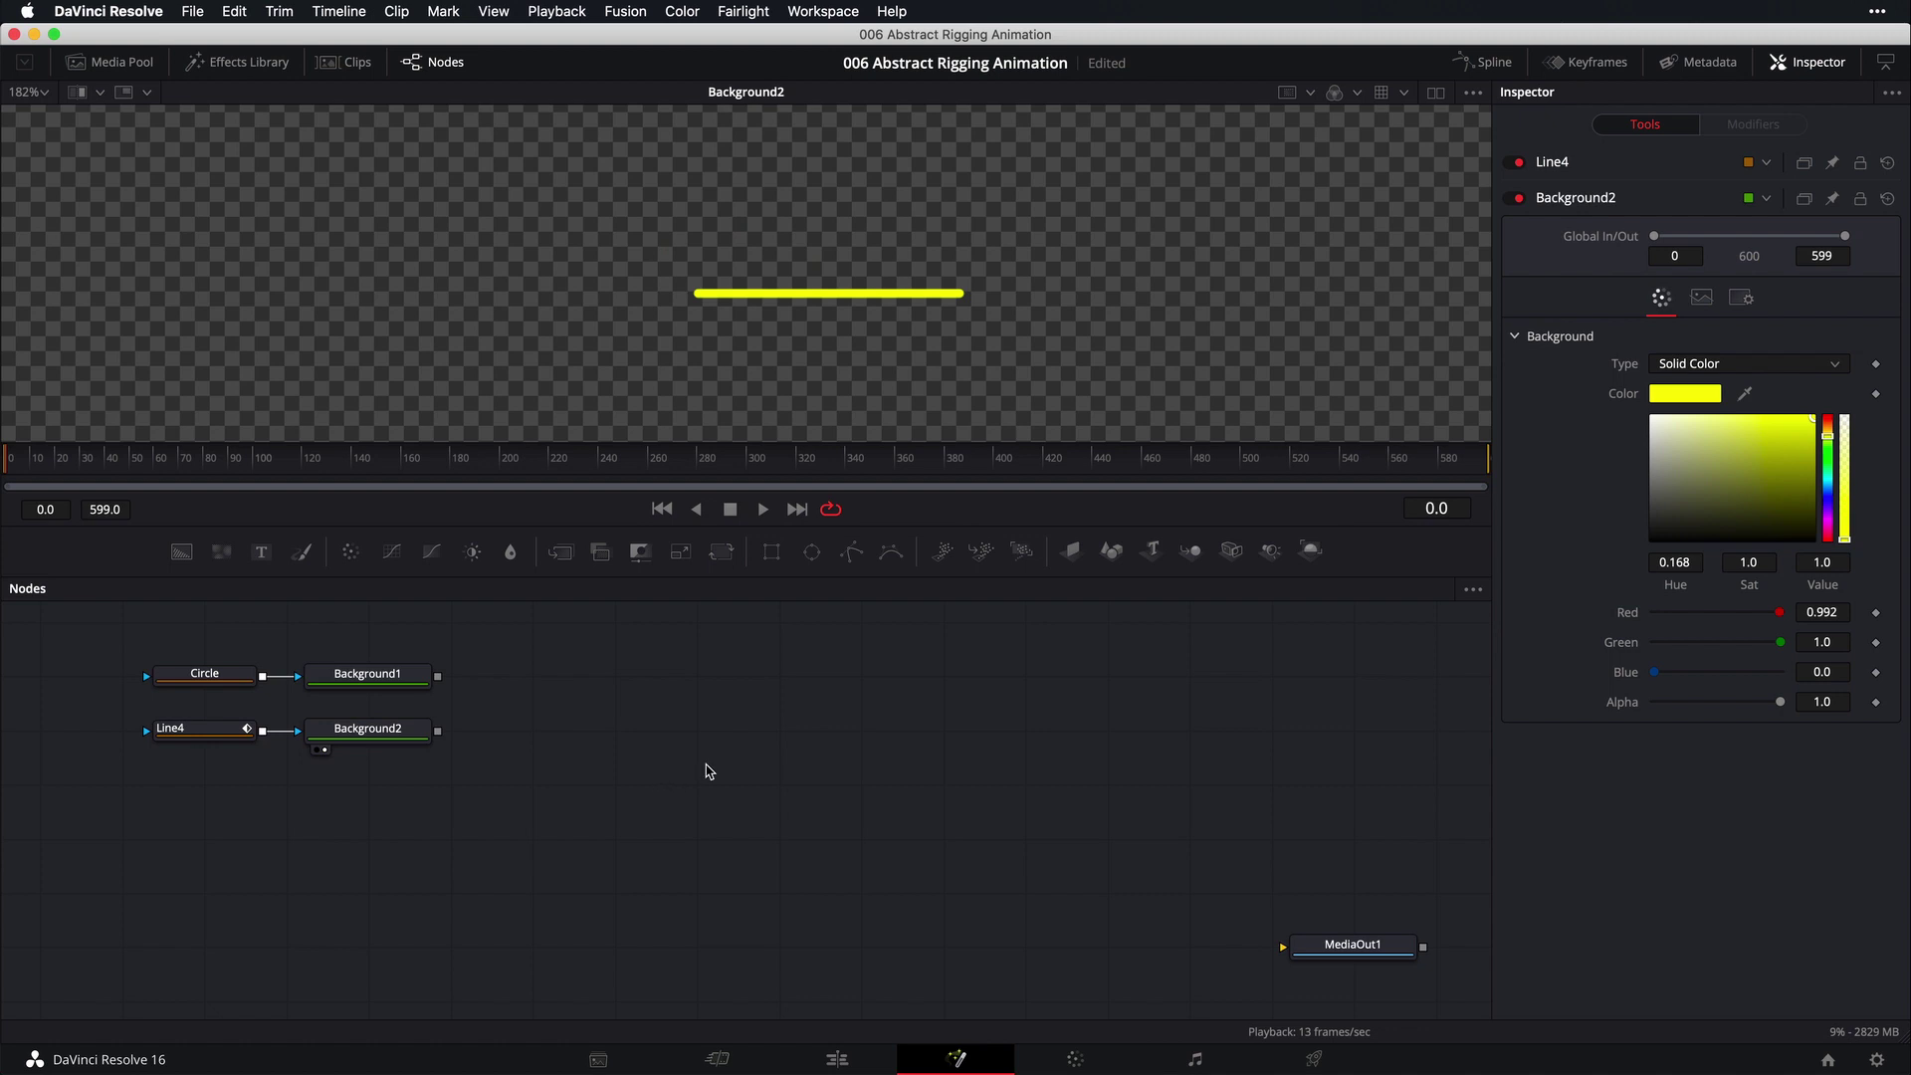
Duplicate the Line4 and Background2 node pair three times, giving each copy its own row below
{"action": "left_click_drag", "start_coordinate": [699, 776], "coordinate": [127, 730]}
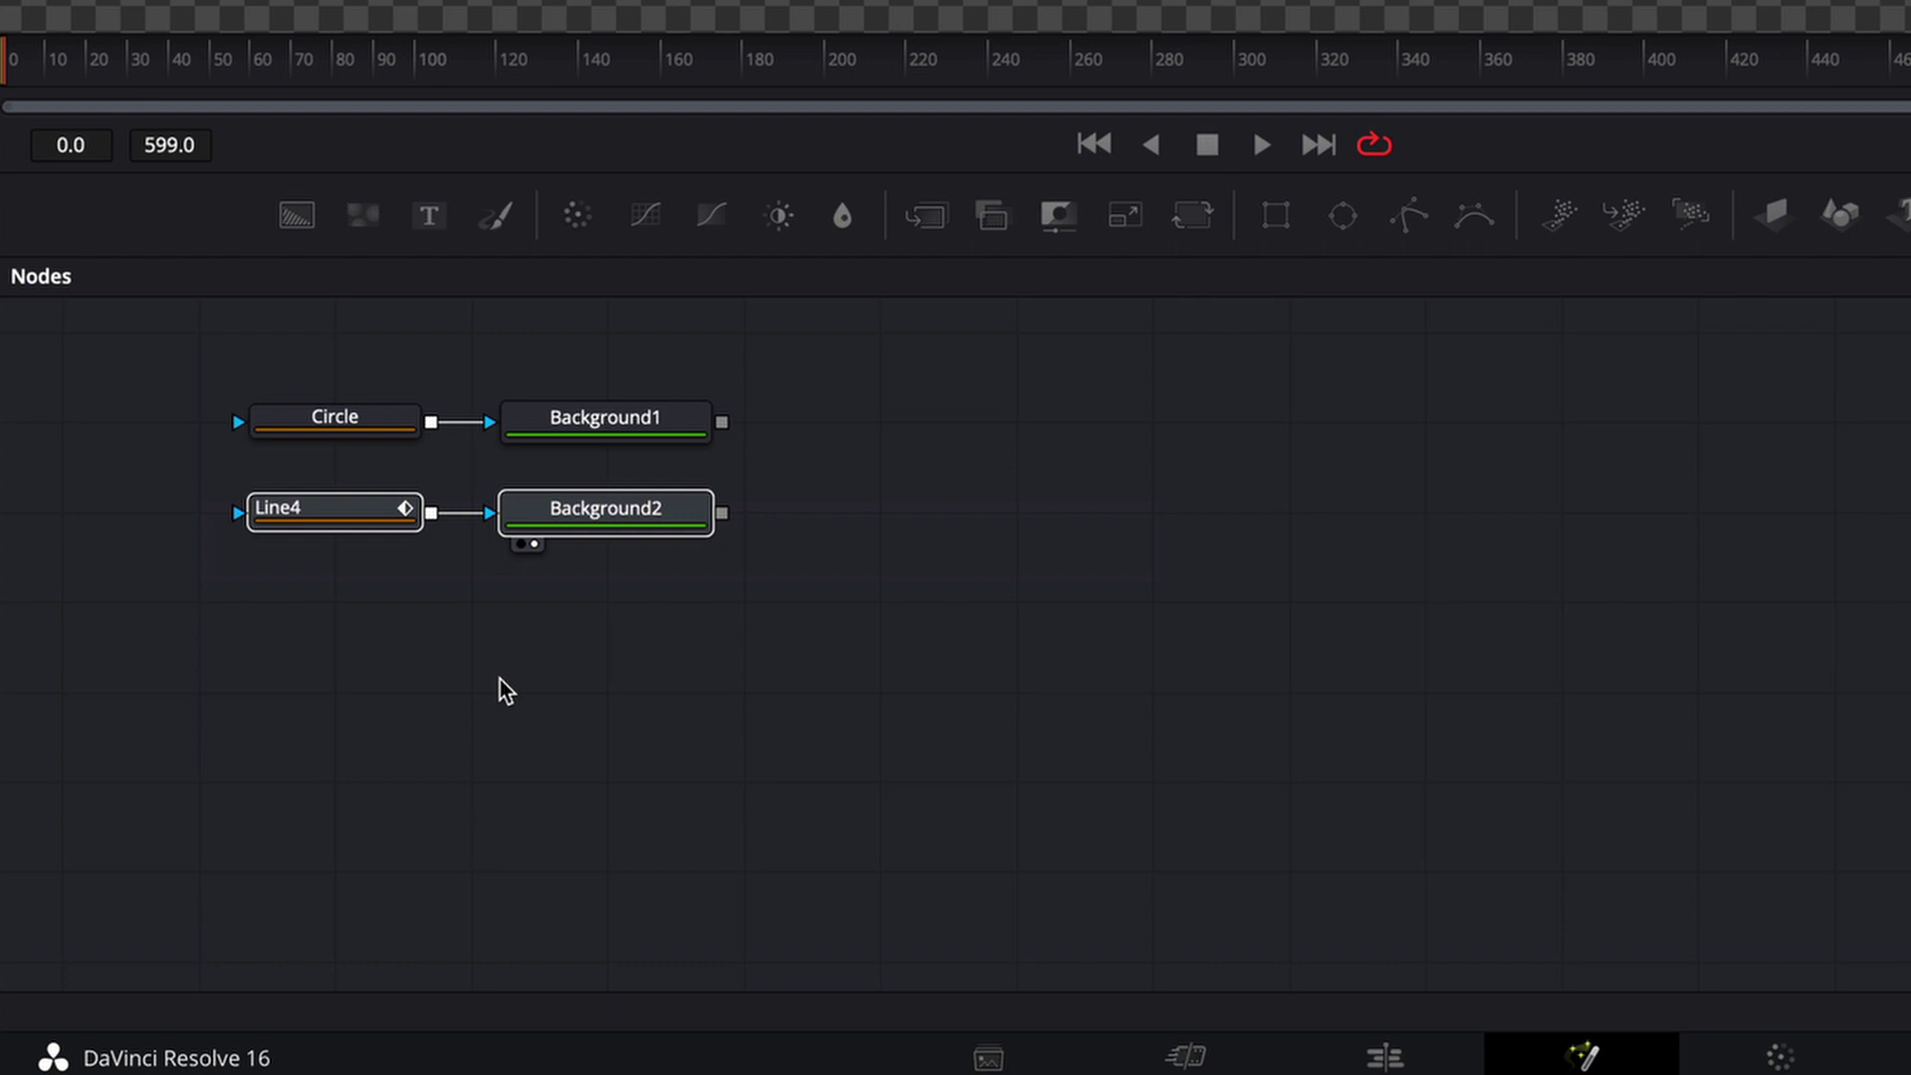
{"action": "key", "text": "ctrl+v"}
{"action": "key", "text": "ctrl+v"}
{"action": "key", "text": "ctrl+v"}
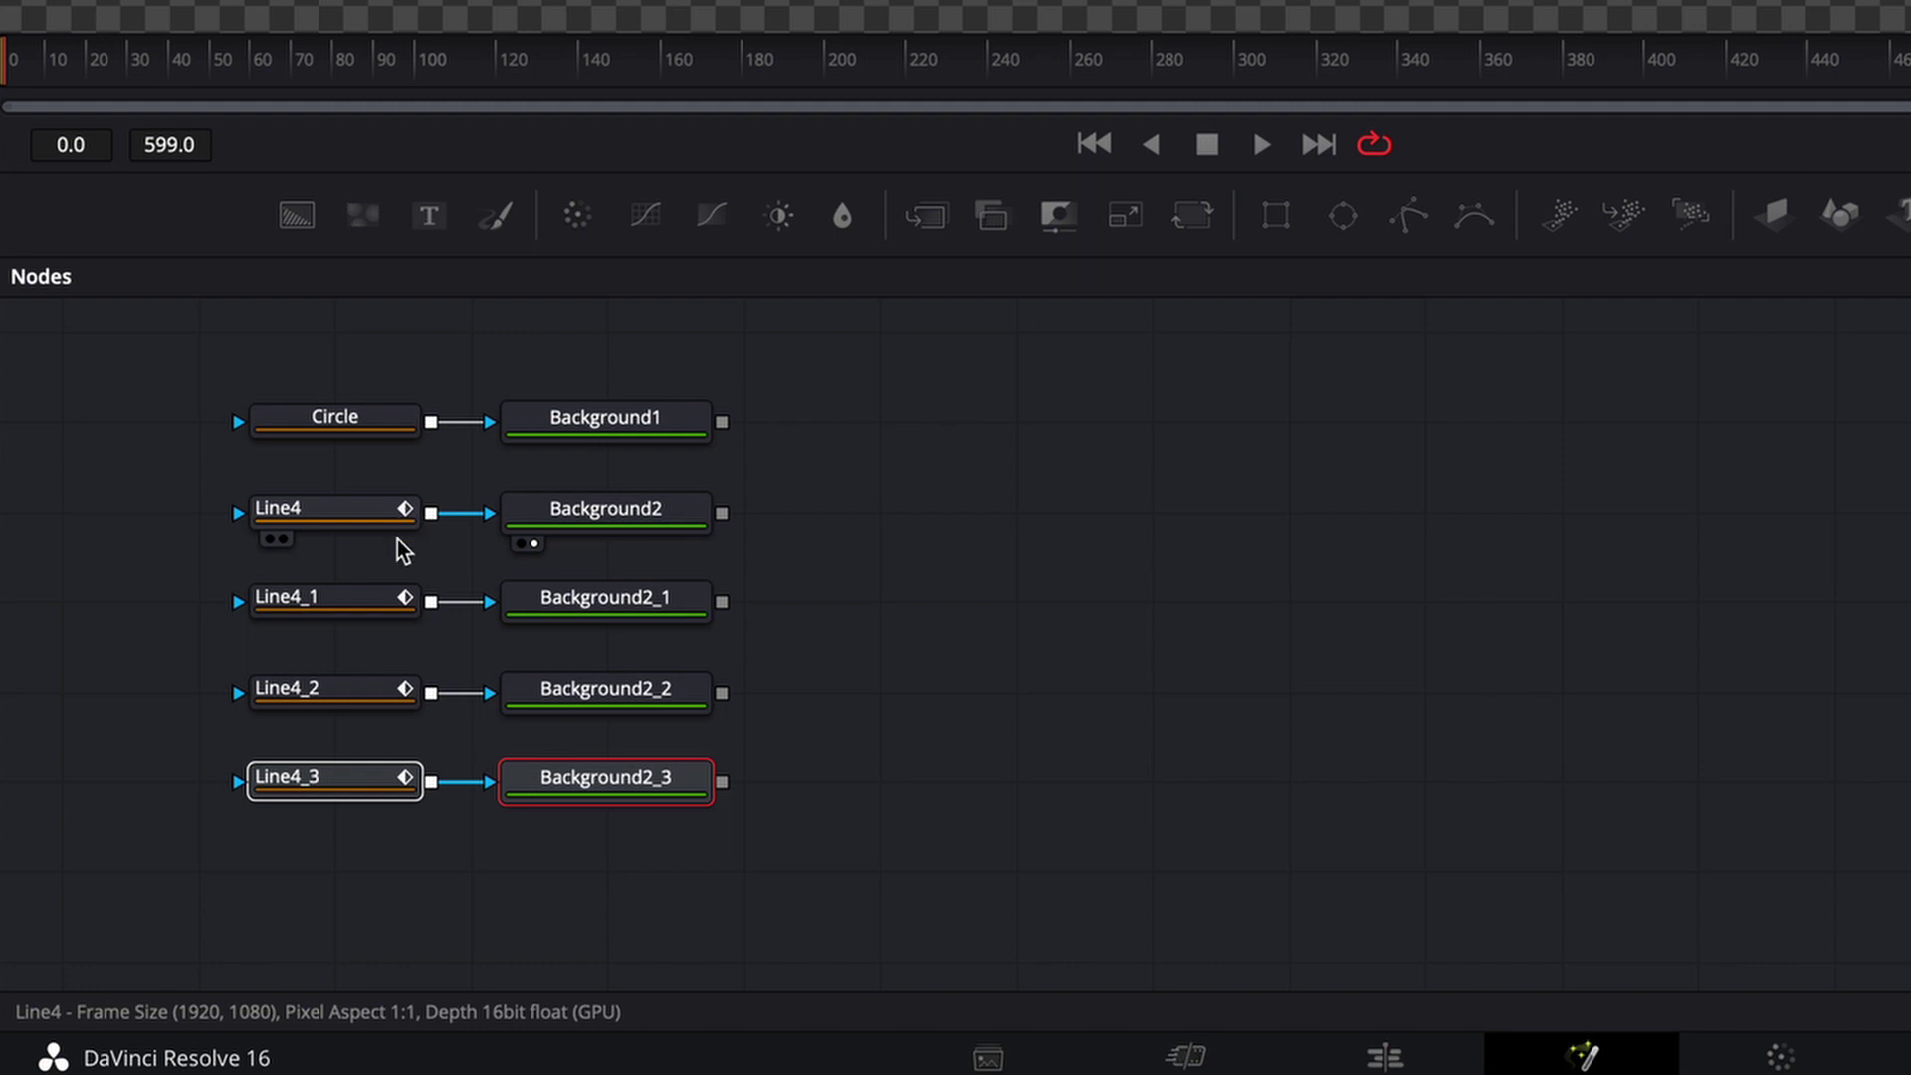
Rename the Line4_1 node as Line3
{"action": "left_click", "coordinate": [348, 609]}
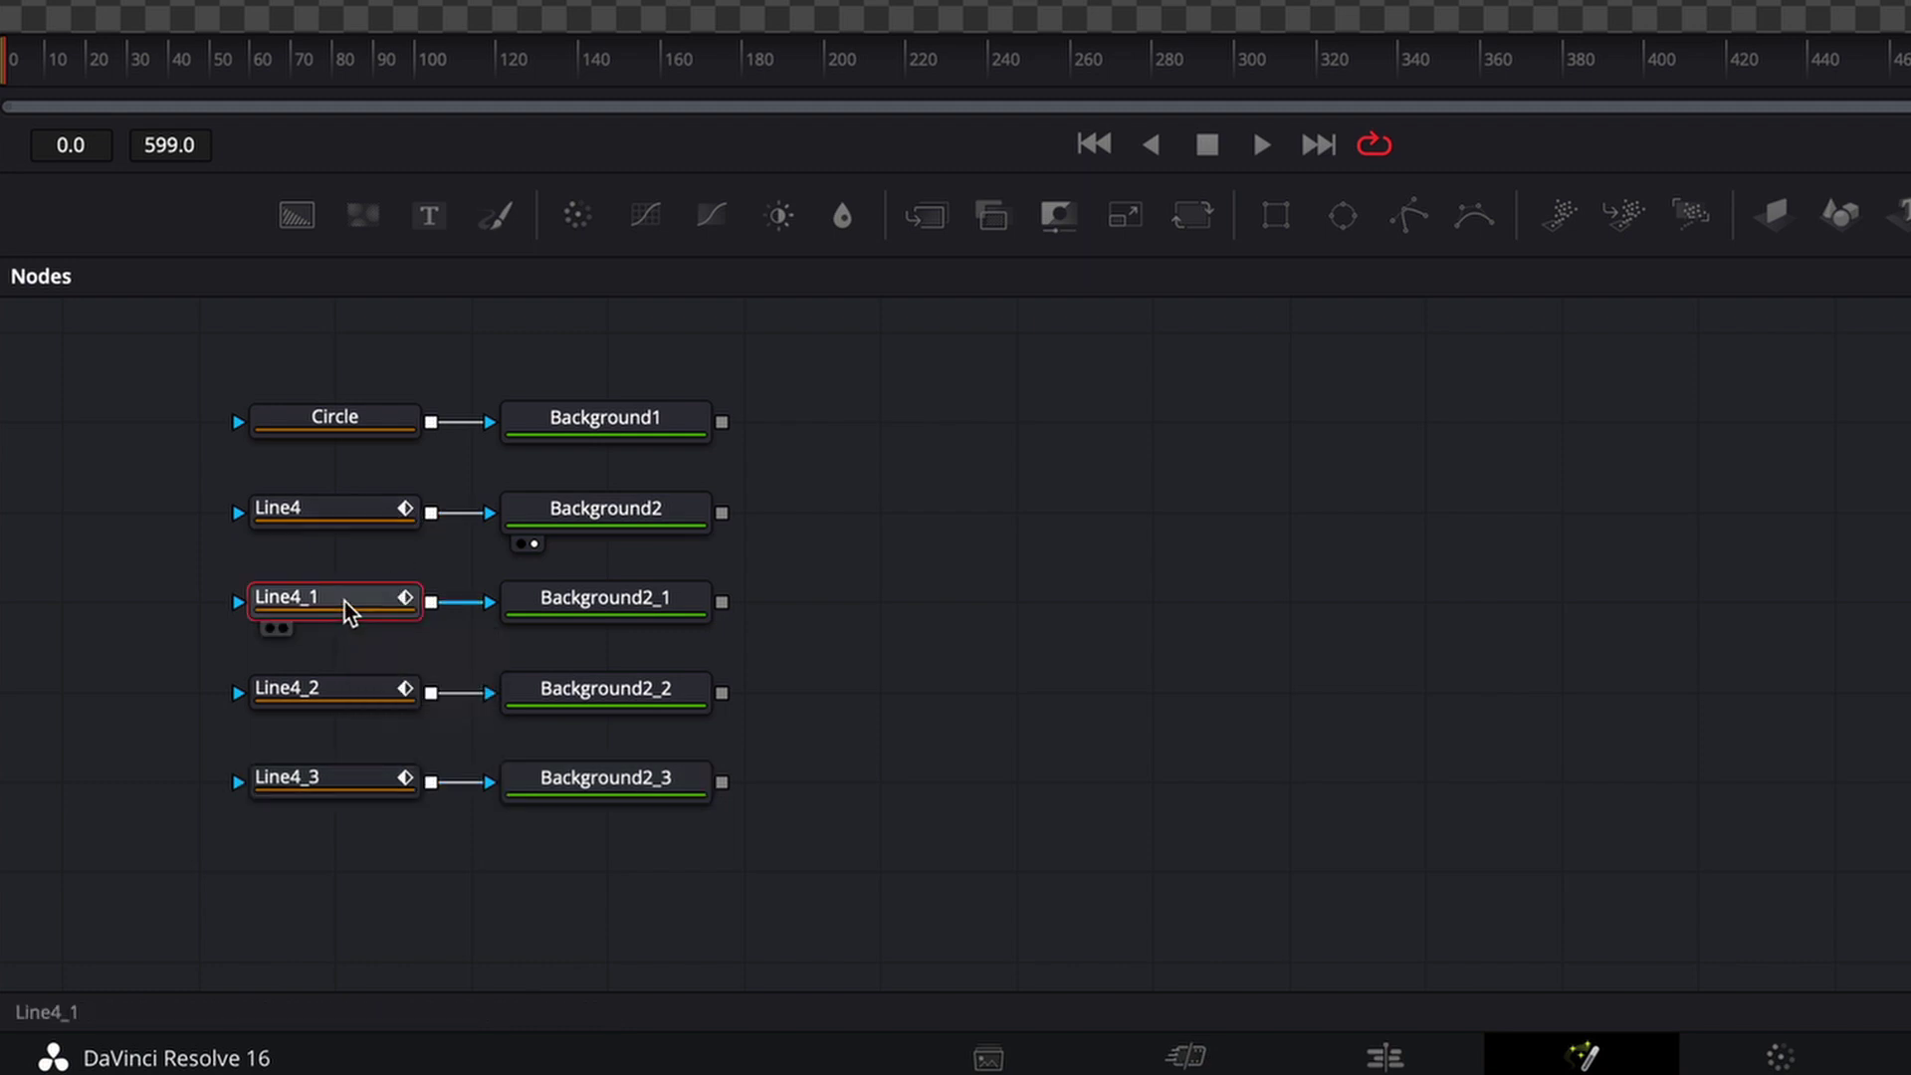
{"action": "right_click", "coordinate": [349, 609]}
{"action": "left_click", "coordinate": [521, 317]}
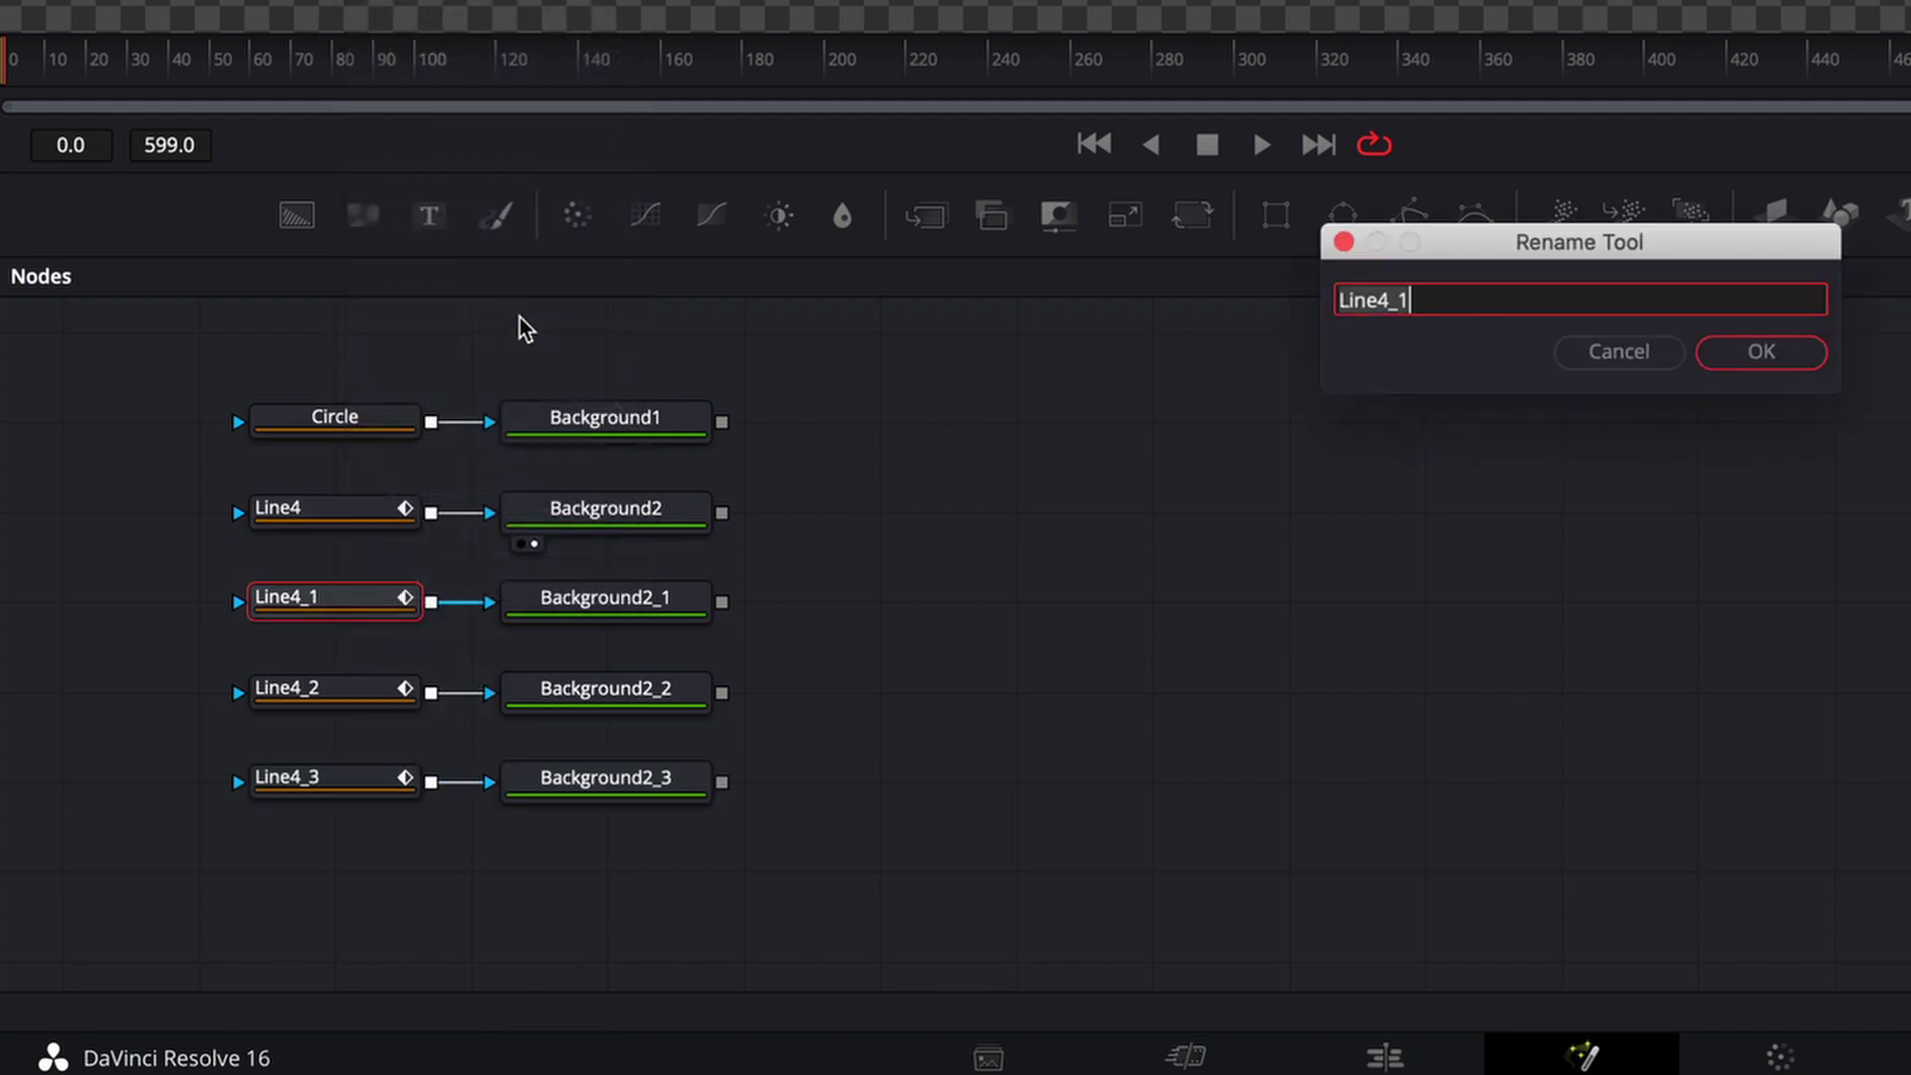
{"action": "type", "text": "Line"}
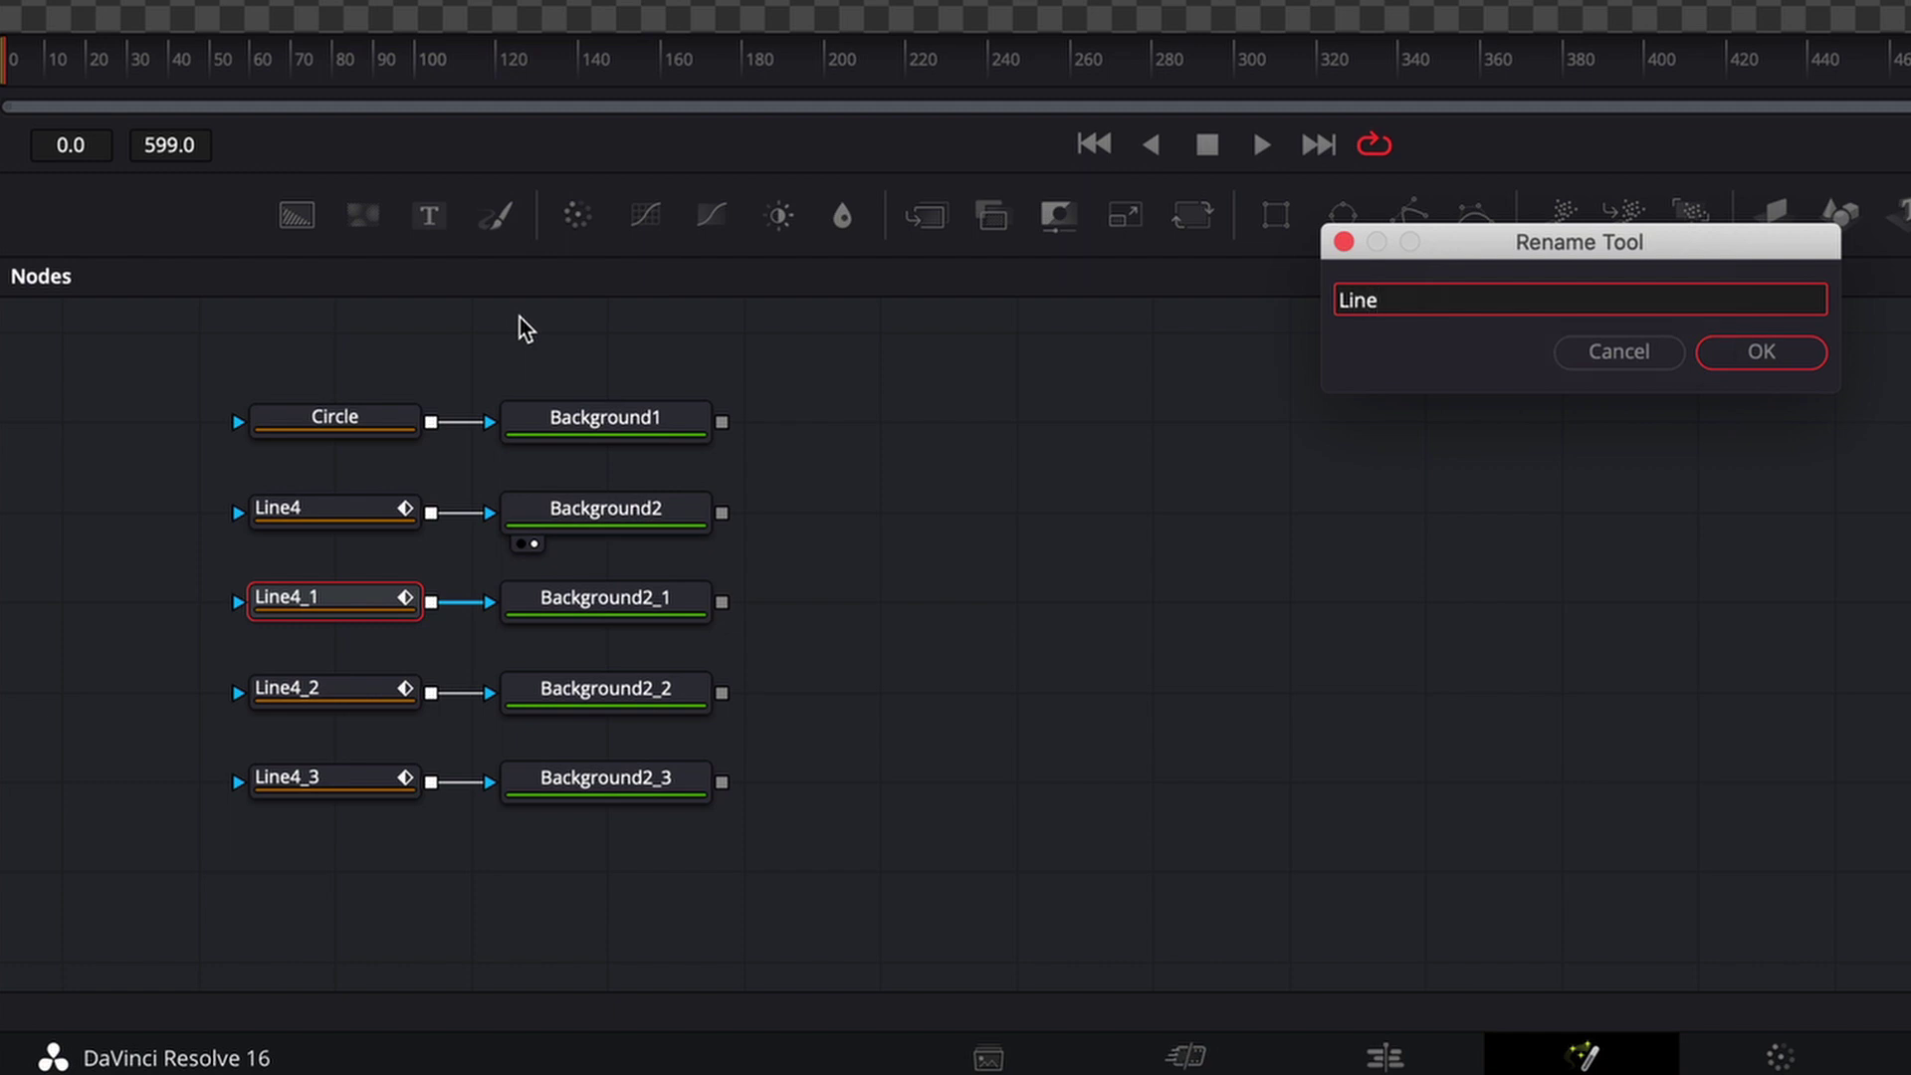
{"action": "type", "text": "3"}
{"action": "key", "text": "Return"}
Rename the Line4_2 node as Line2
{"action": "left_click", "coordinate": [362, 691]}
{"action": "right_click", "coordinate": [361, 691]}
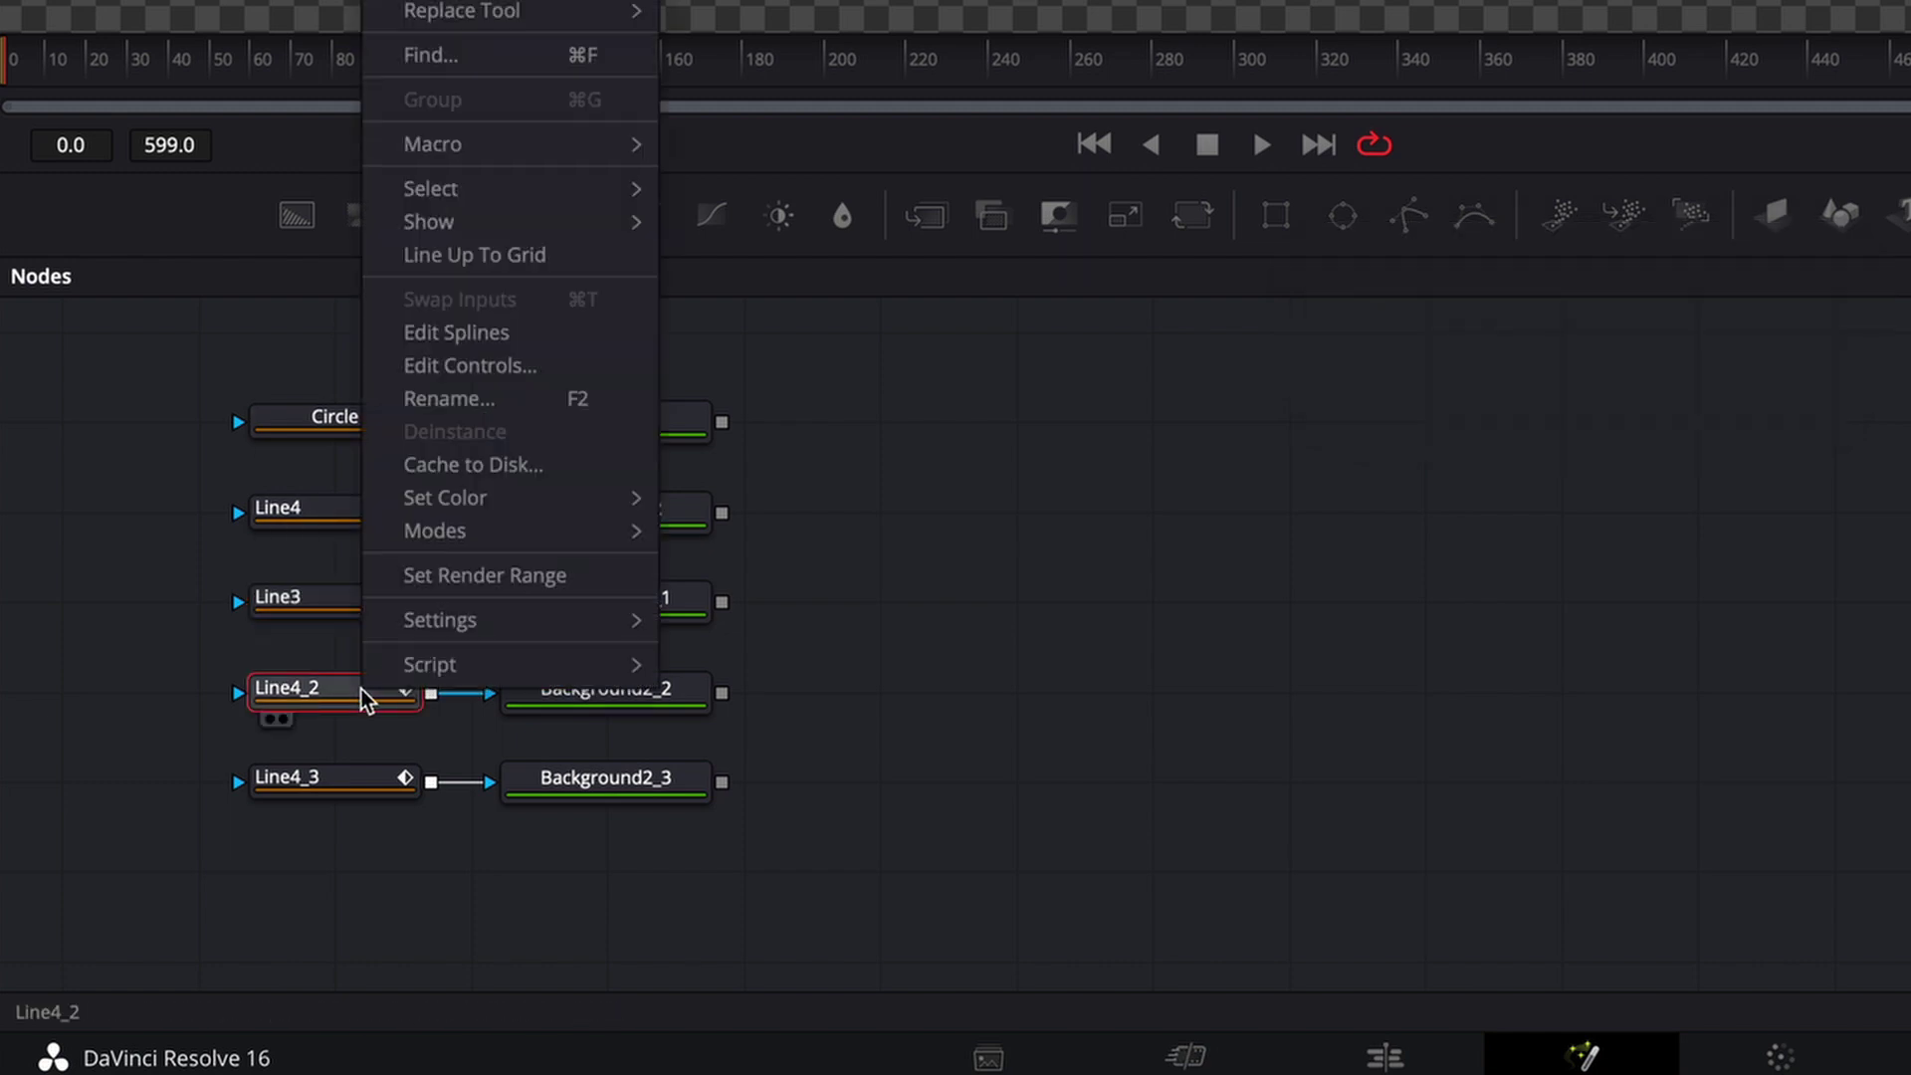
{"action": "left_click", "coordinate": [504, 399]}
{"action": "type", "text": "Line2"}
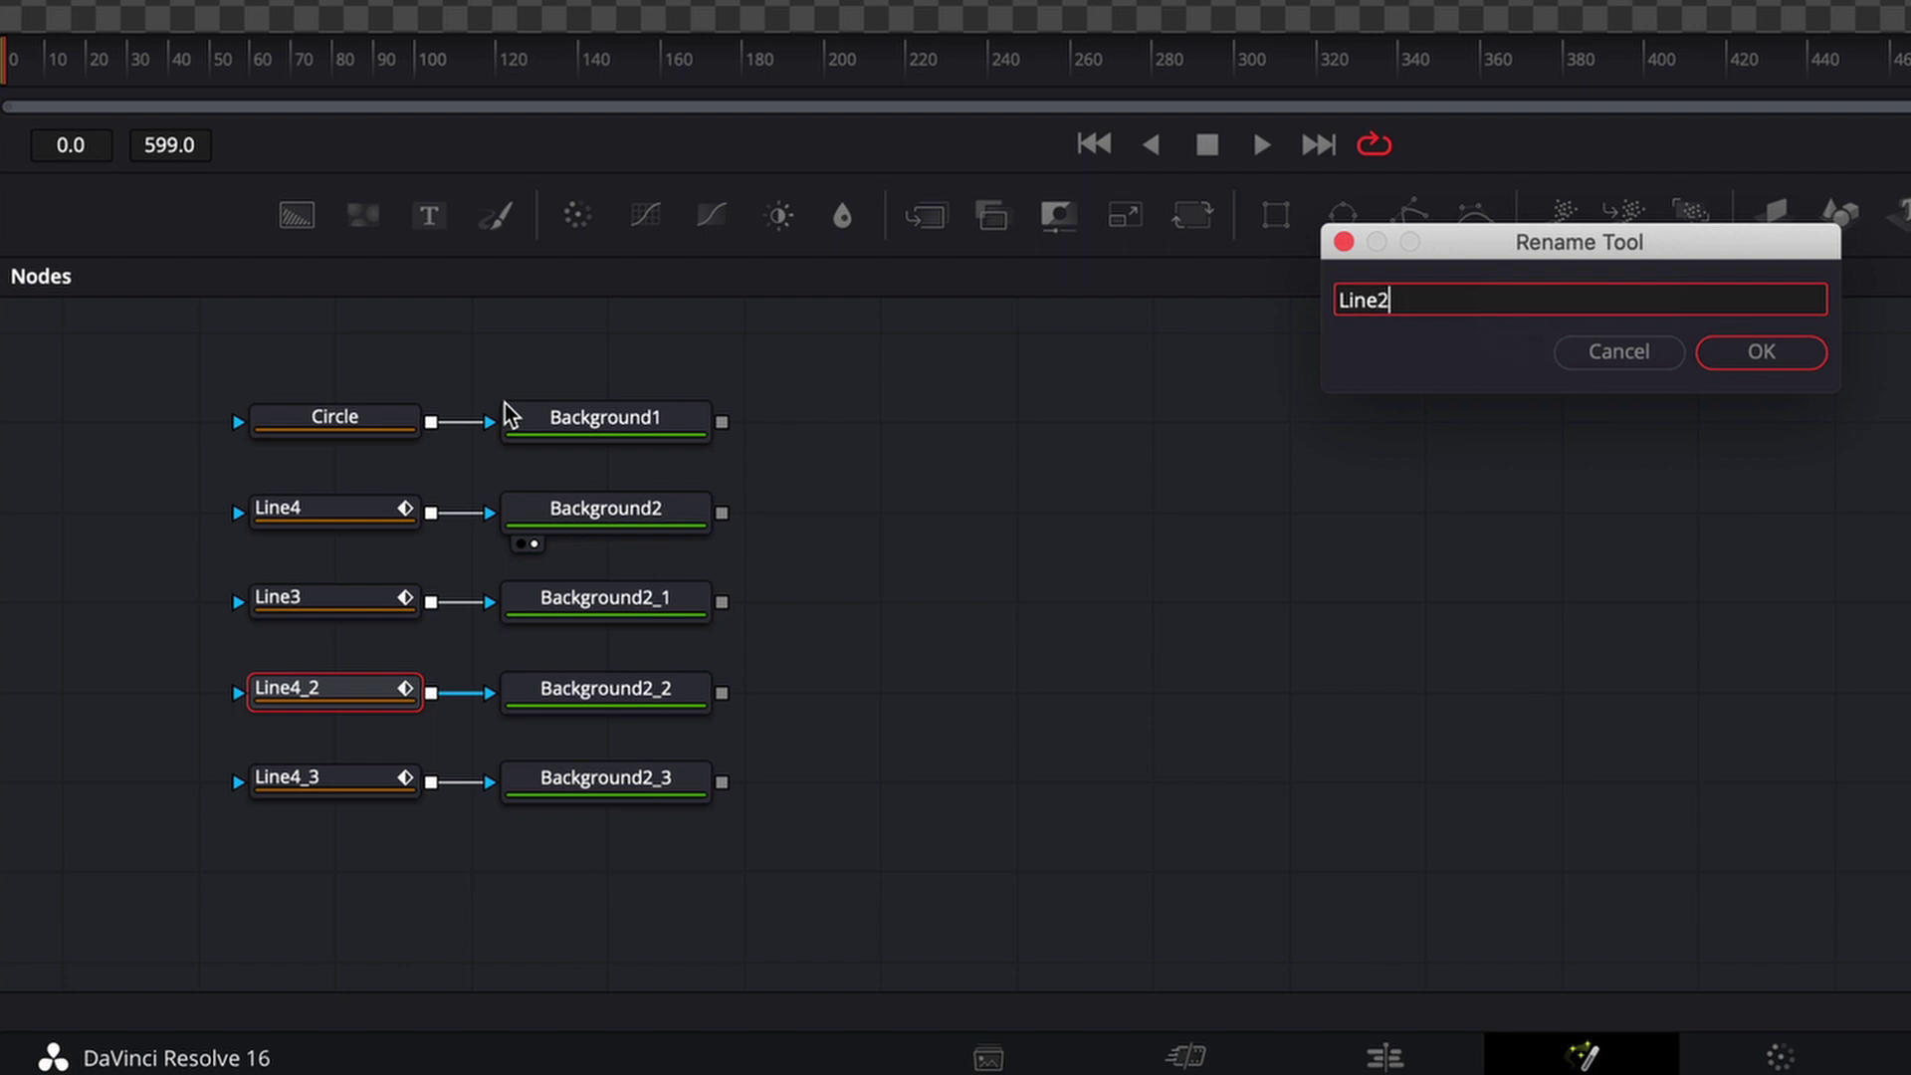
{"action": "key", "text": "Return"}
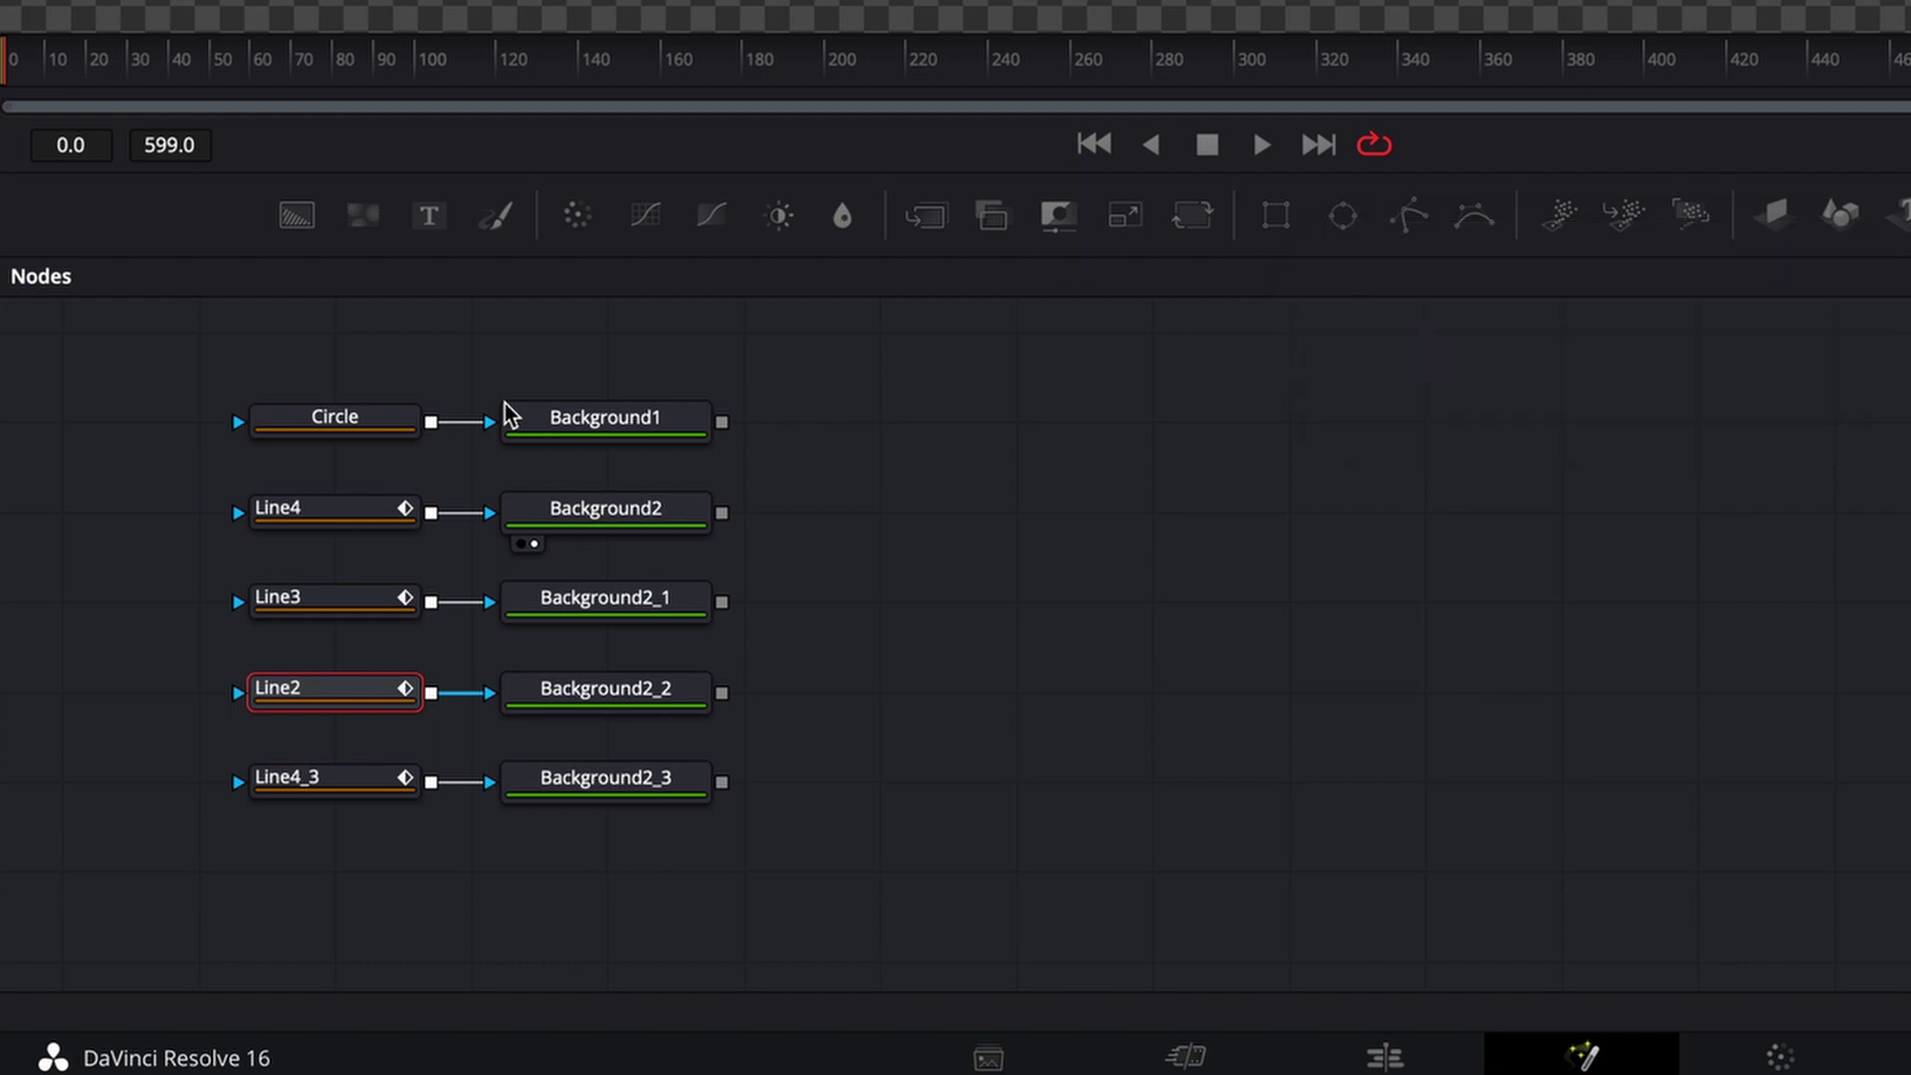
Rename the Line4_3 node as Line1
{"action": "left_click", "coordinate": [350, 777]}
{"action": "right_click", "coordinate": [349, 777]}
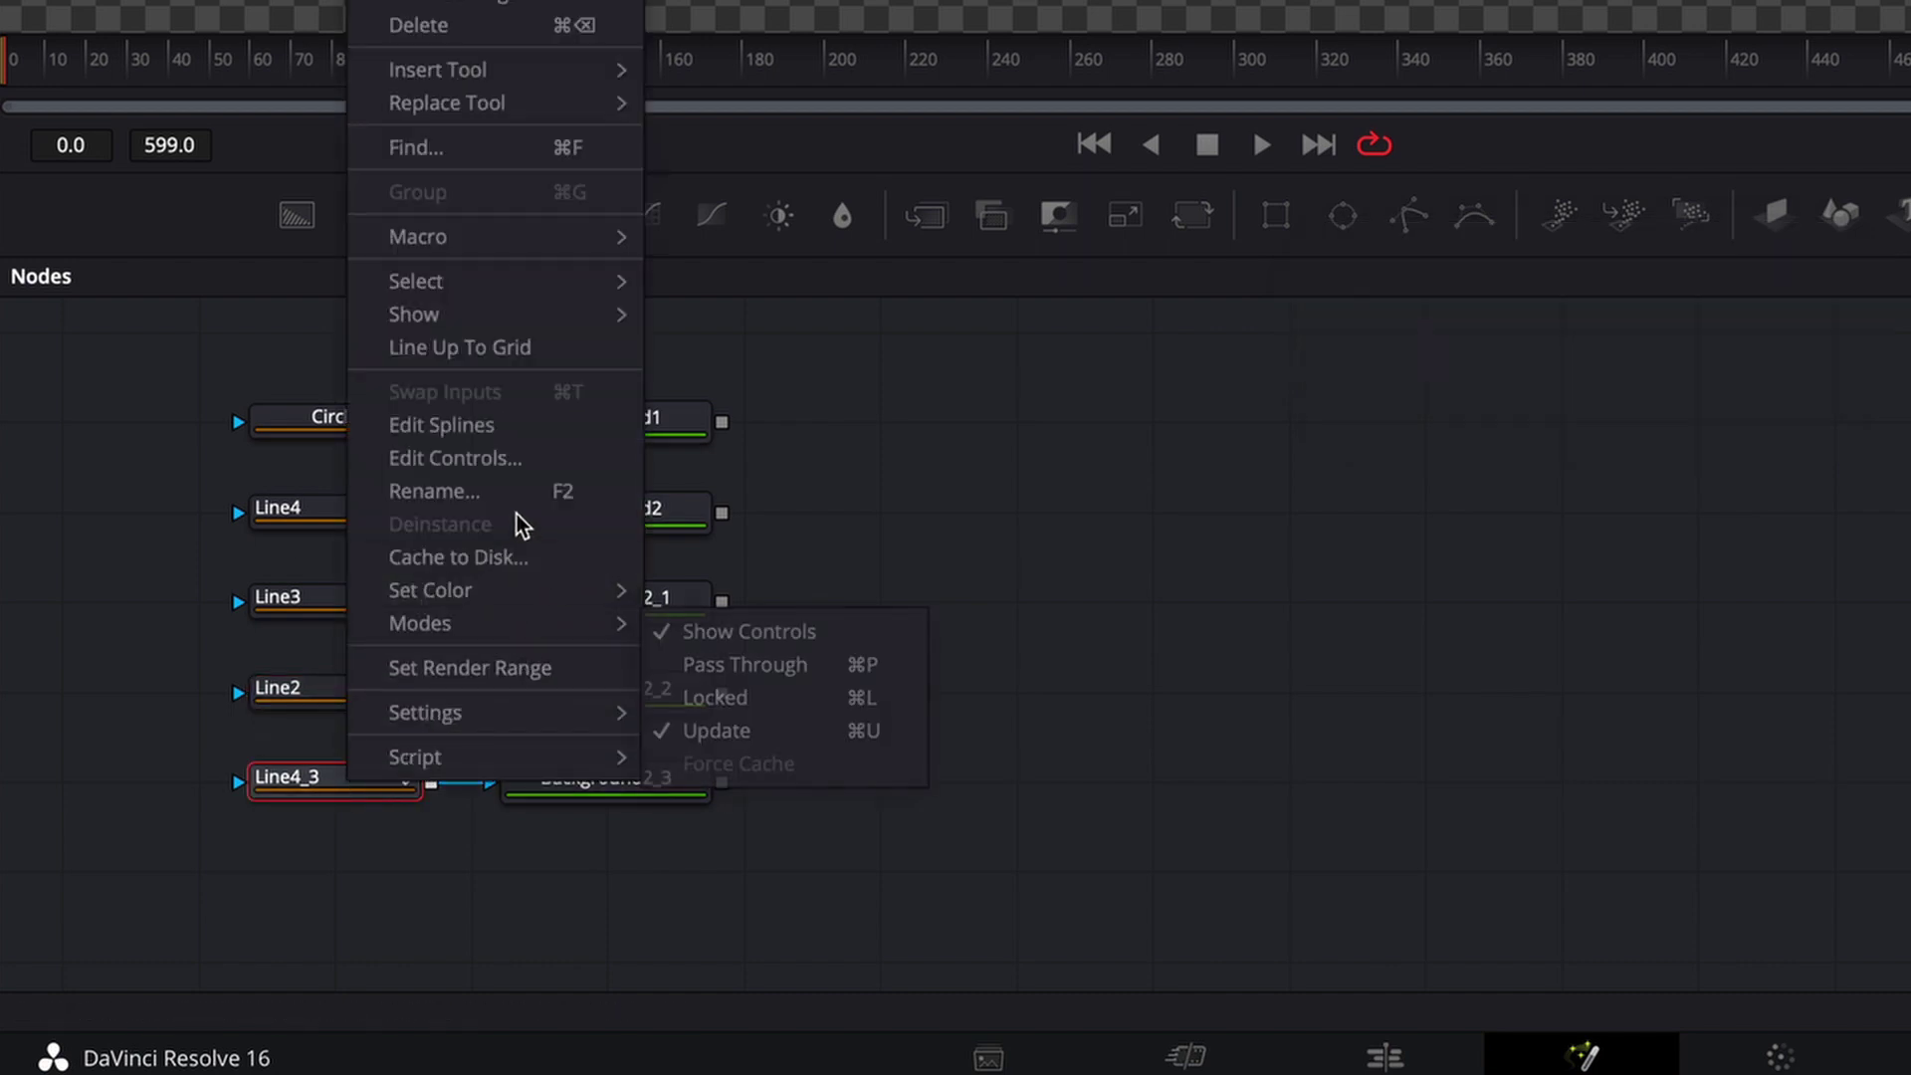
{"action": "left_click", "coordinate": [430, 492]}
{"action": "type", "text": "Lin"}
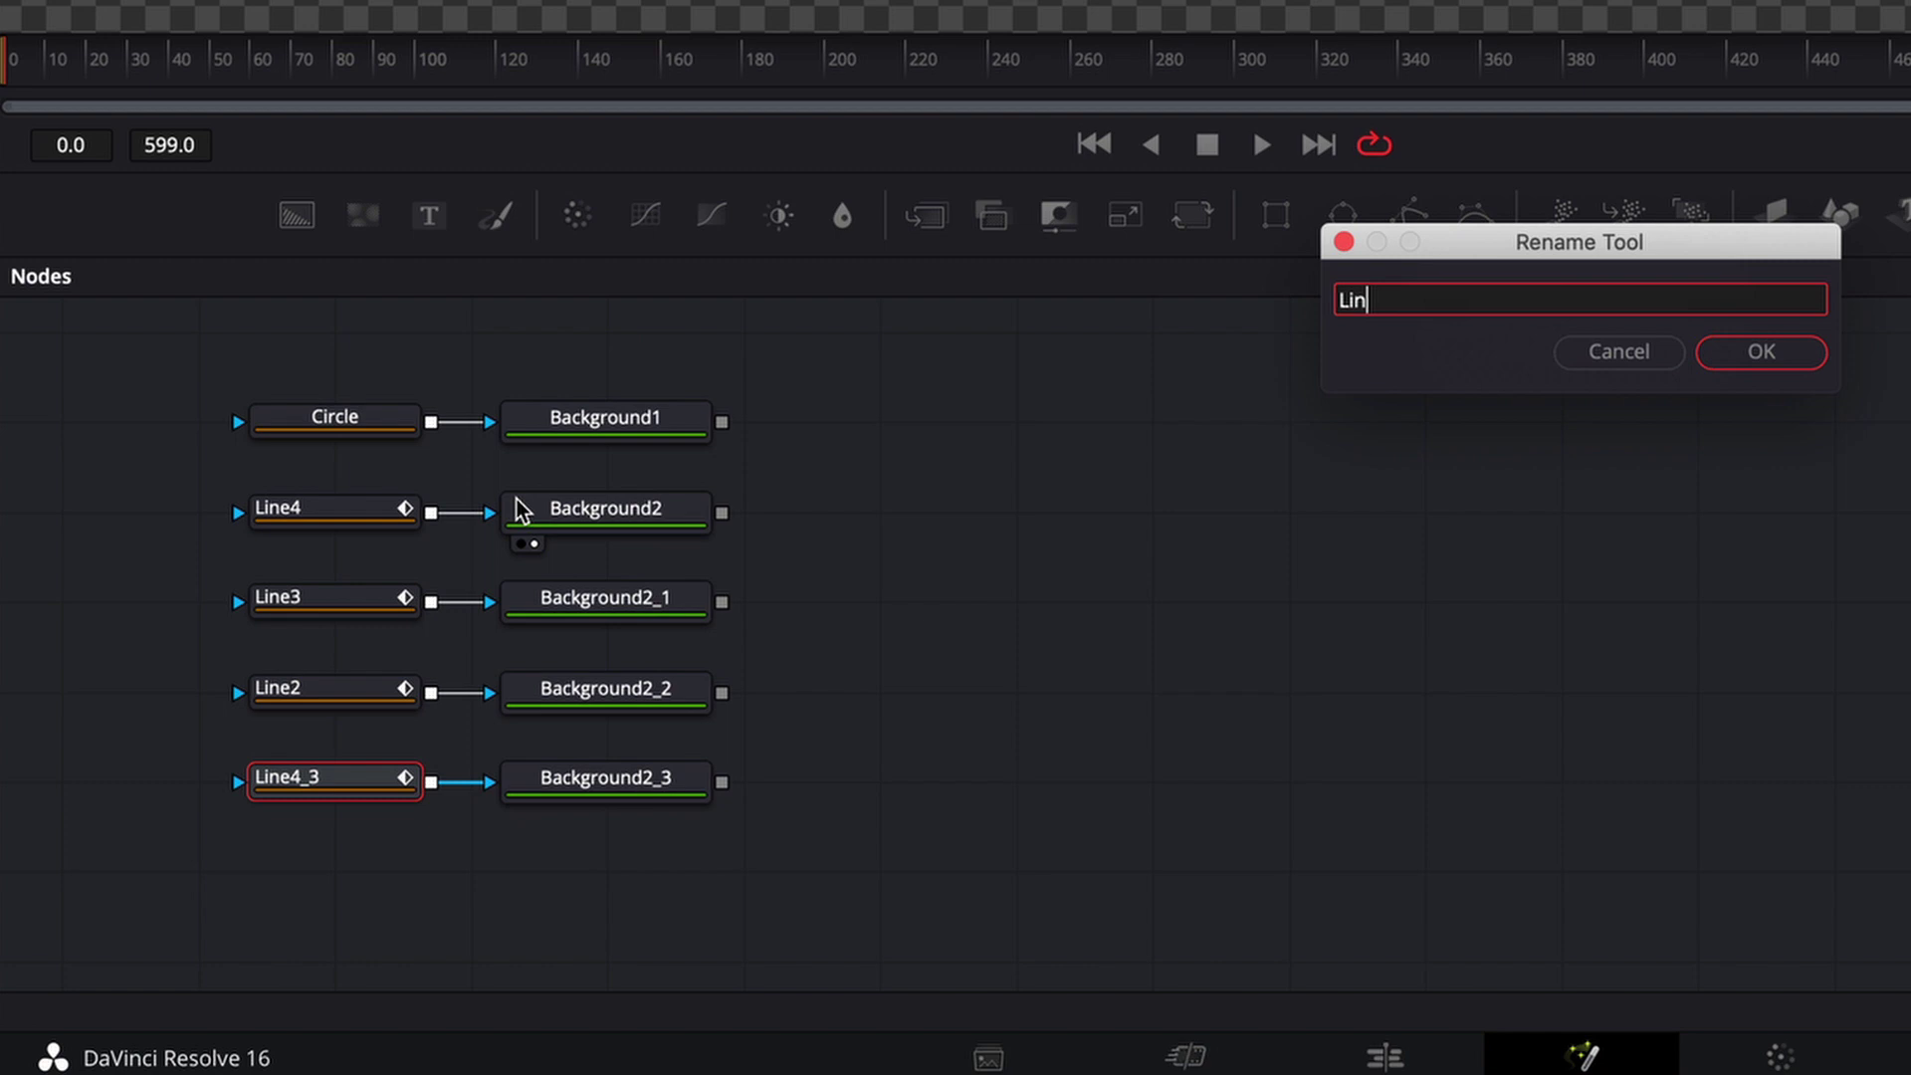
{"action": "type", "text": "e1"}
{"action": "key", "text": "Return"}
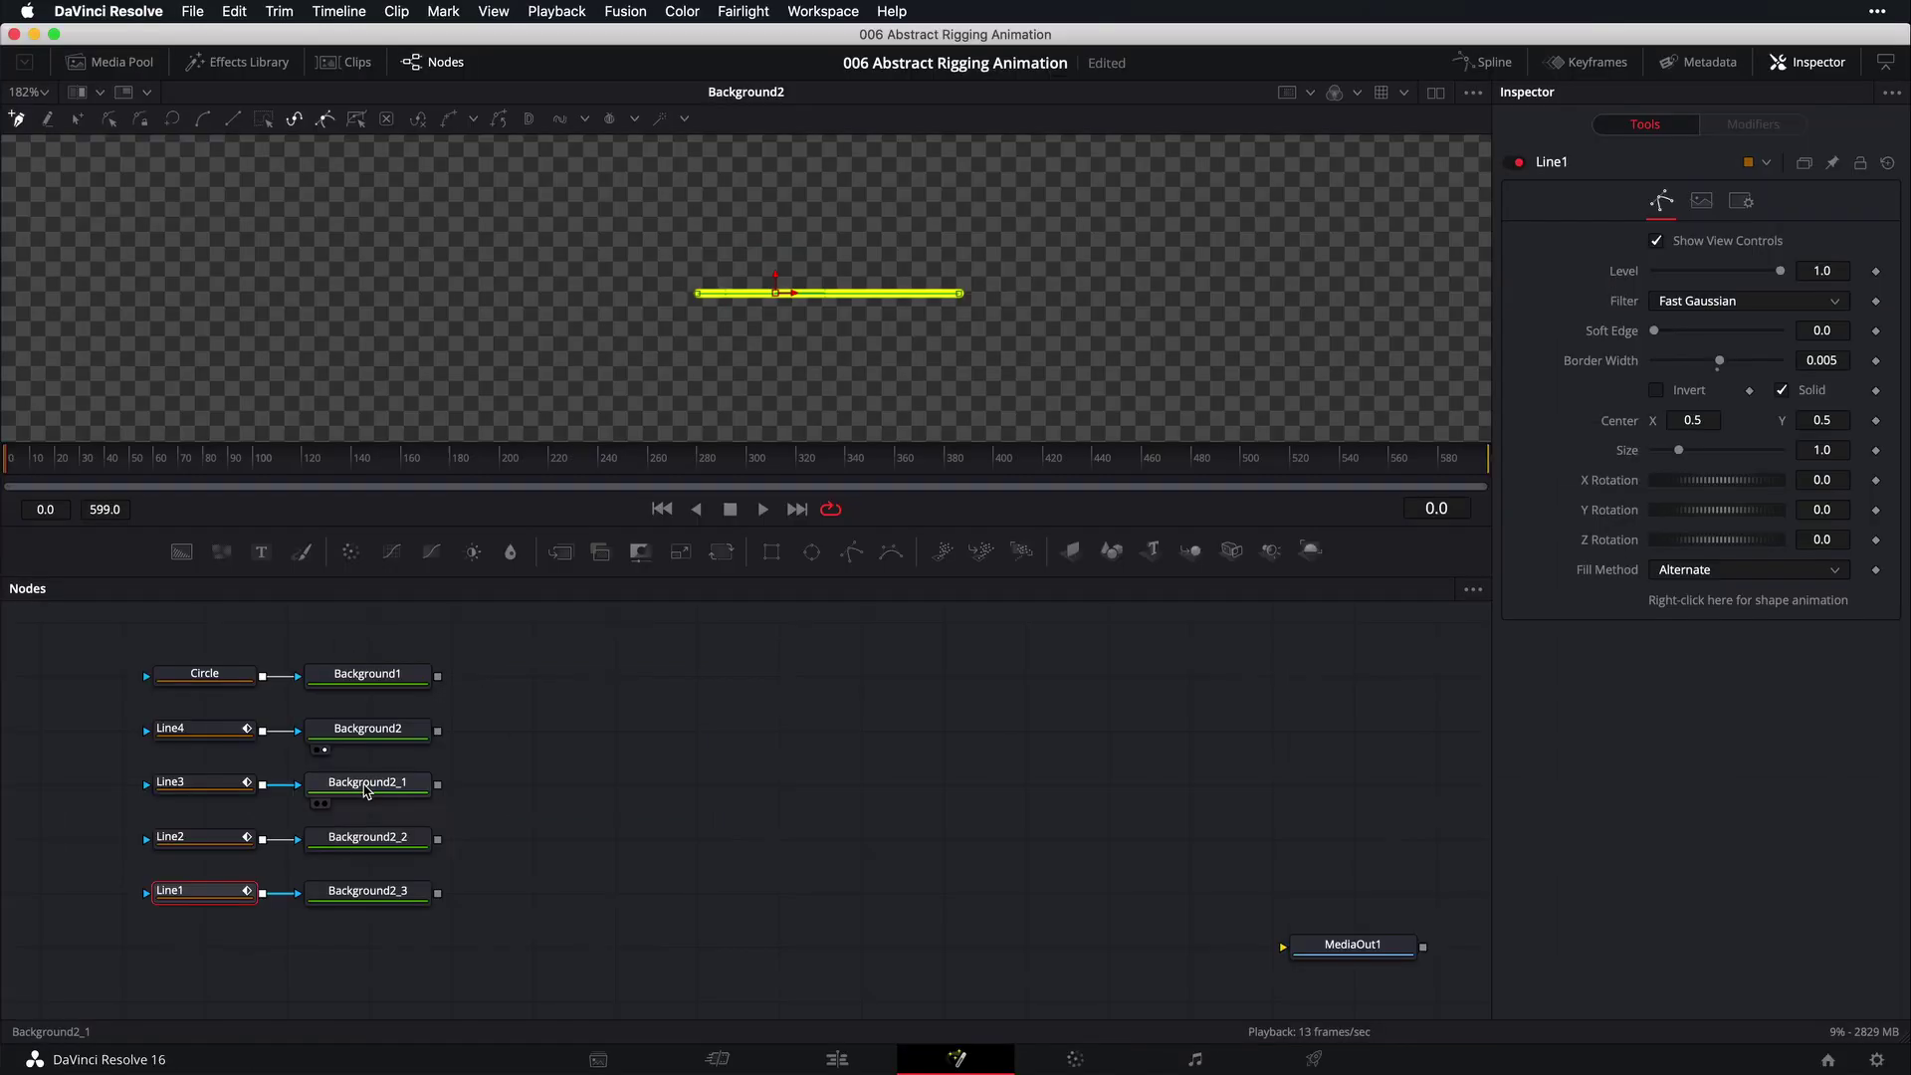
Show Background2_1 in the viewer and colour it light blue with hue 0.544, keeping saturation and value at 1.0
{"action": "left_click", "coordinate": [623, 605]}
{"action": "left_click_drag", "start_coordinate": [623, 605], "coordinate": [757, 335]}
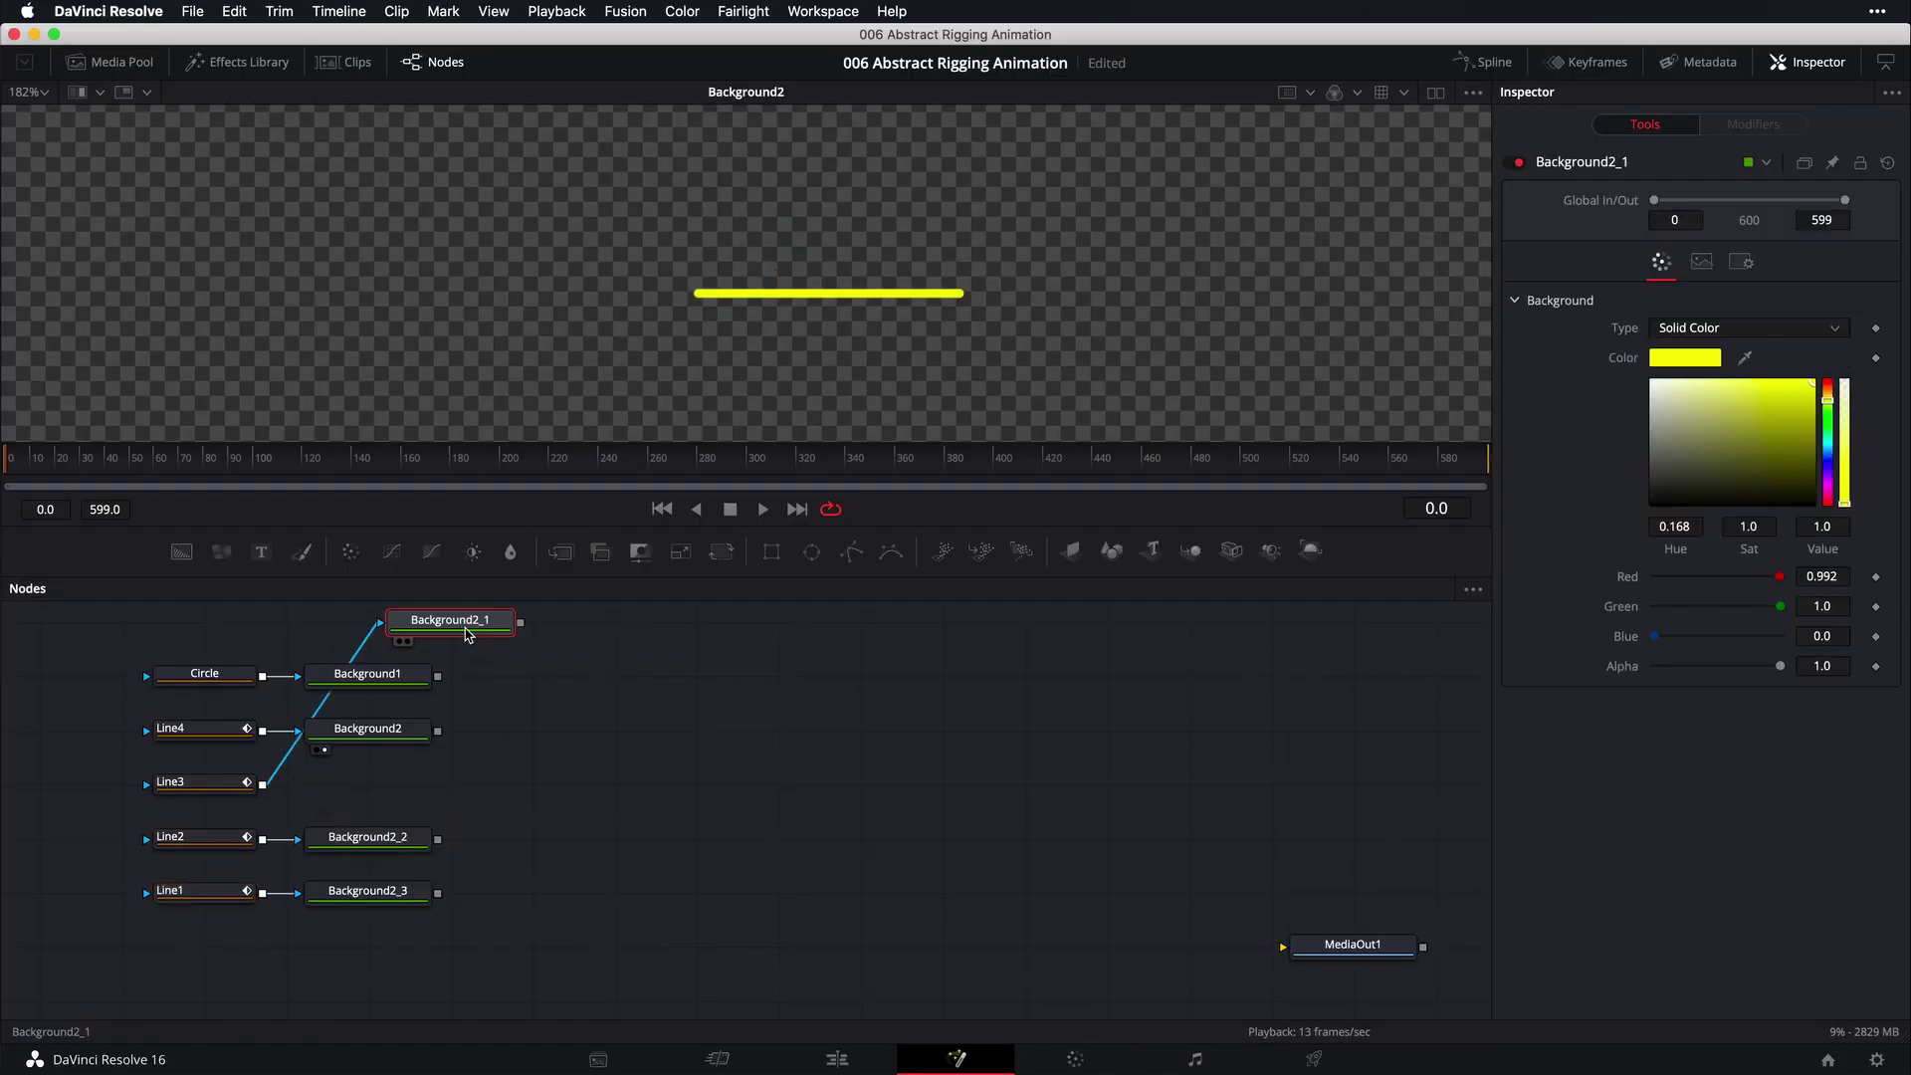
{"action": "left_click_drag", "start_coordinate": [465, 634], "coordinate": [631, 413]}
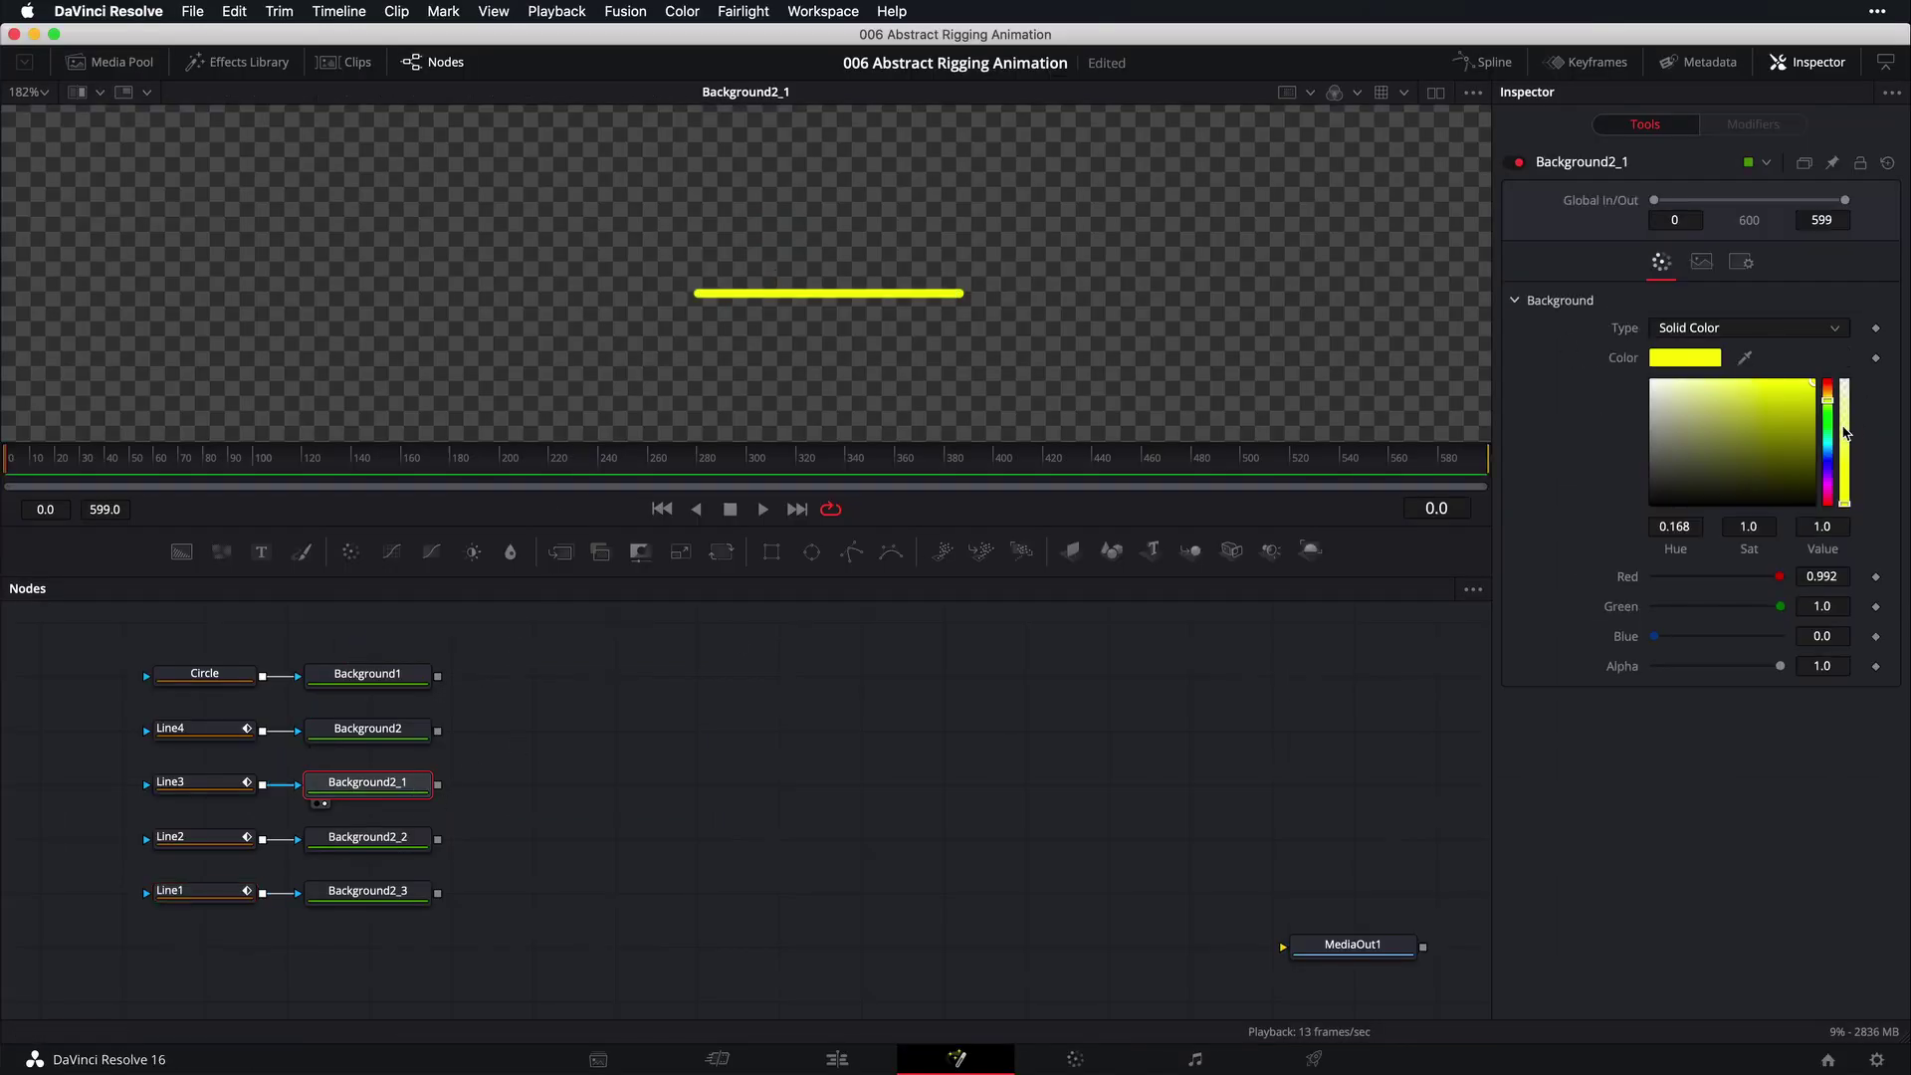
{"action": "left_click_drag", "start_coordinate": [1828, 403], "coordinate": [1827, 449]}
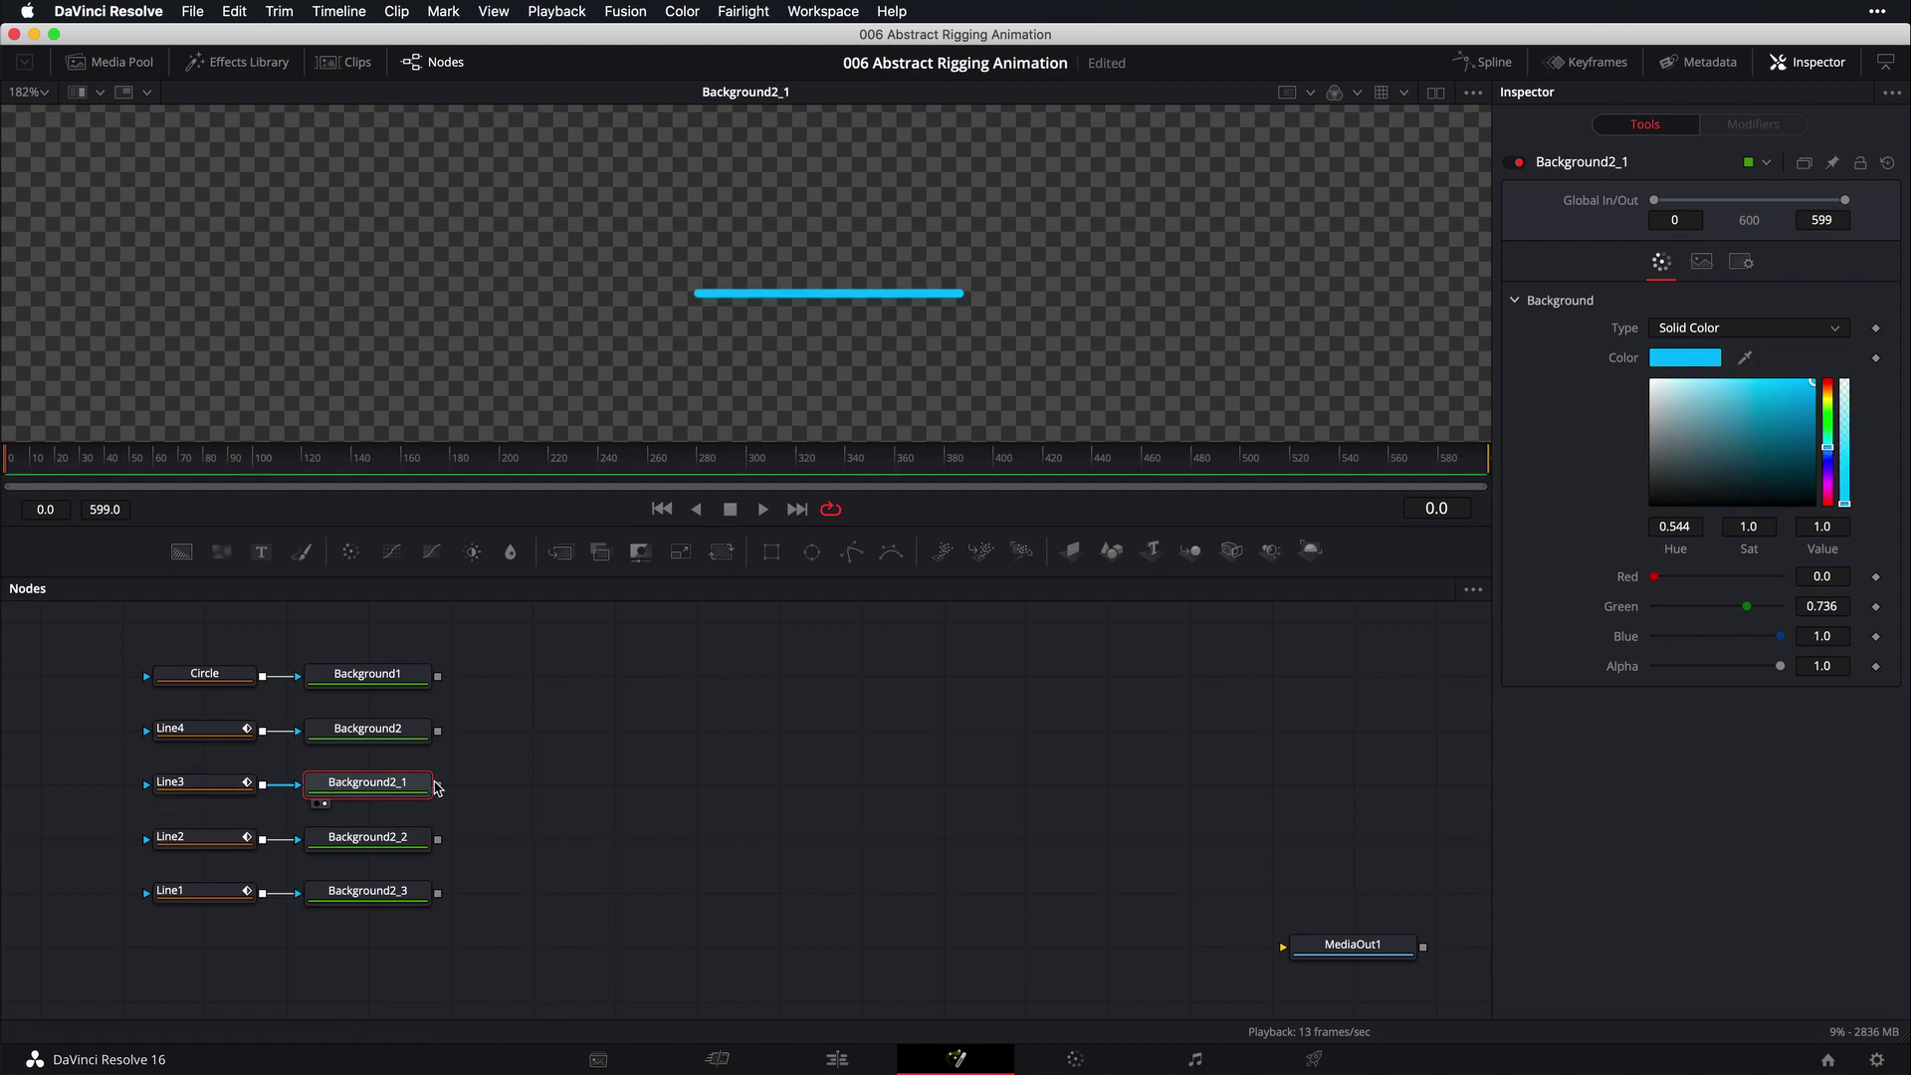
Show Background2_2 in the viewer and colour it purple with hue 0.752, keeping saturation and value at 1.0
{"action": "left_click_drag", "start_coordinate": [367, 839], "coordinate": [478, 378]}
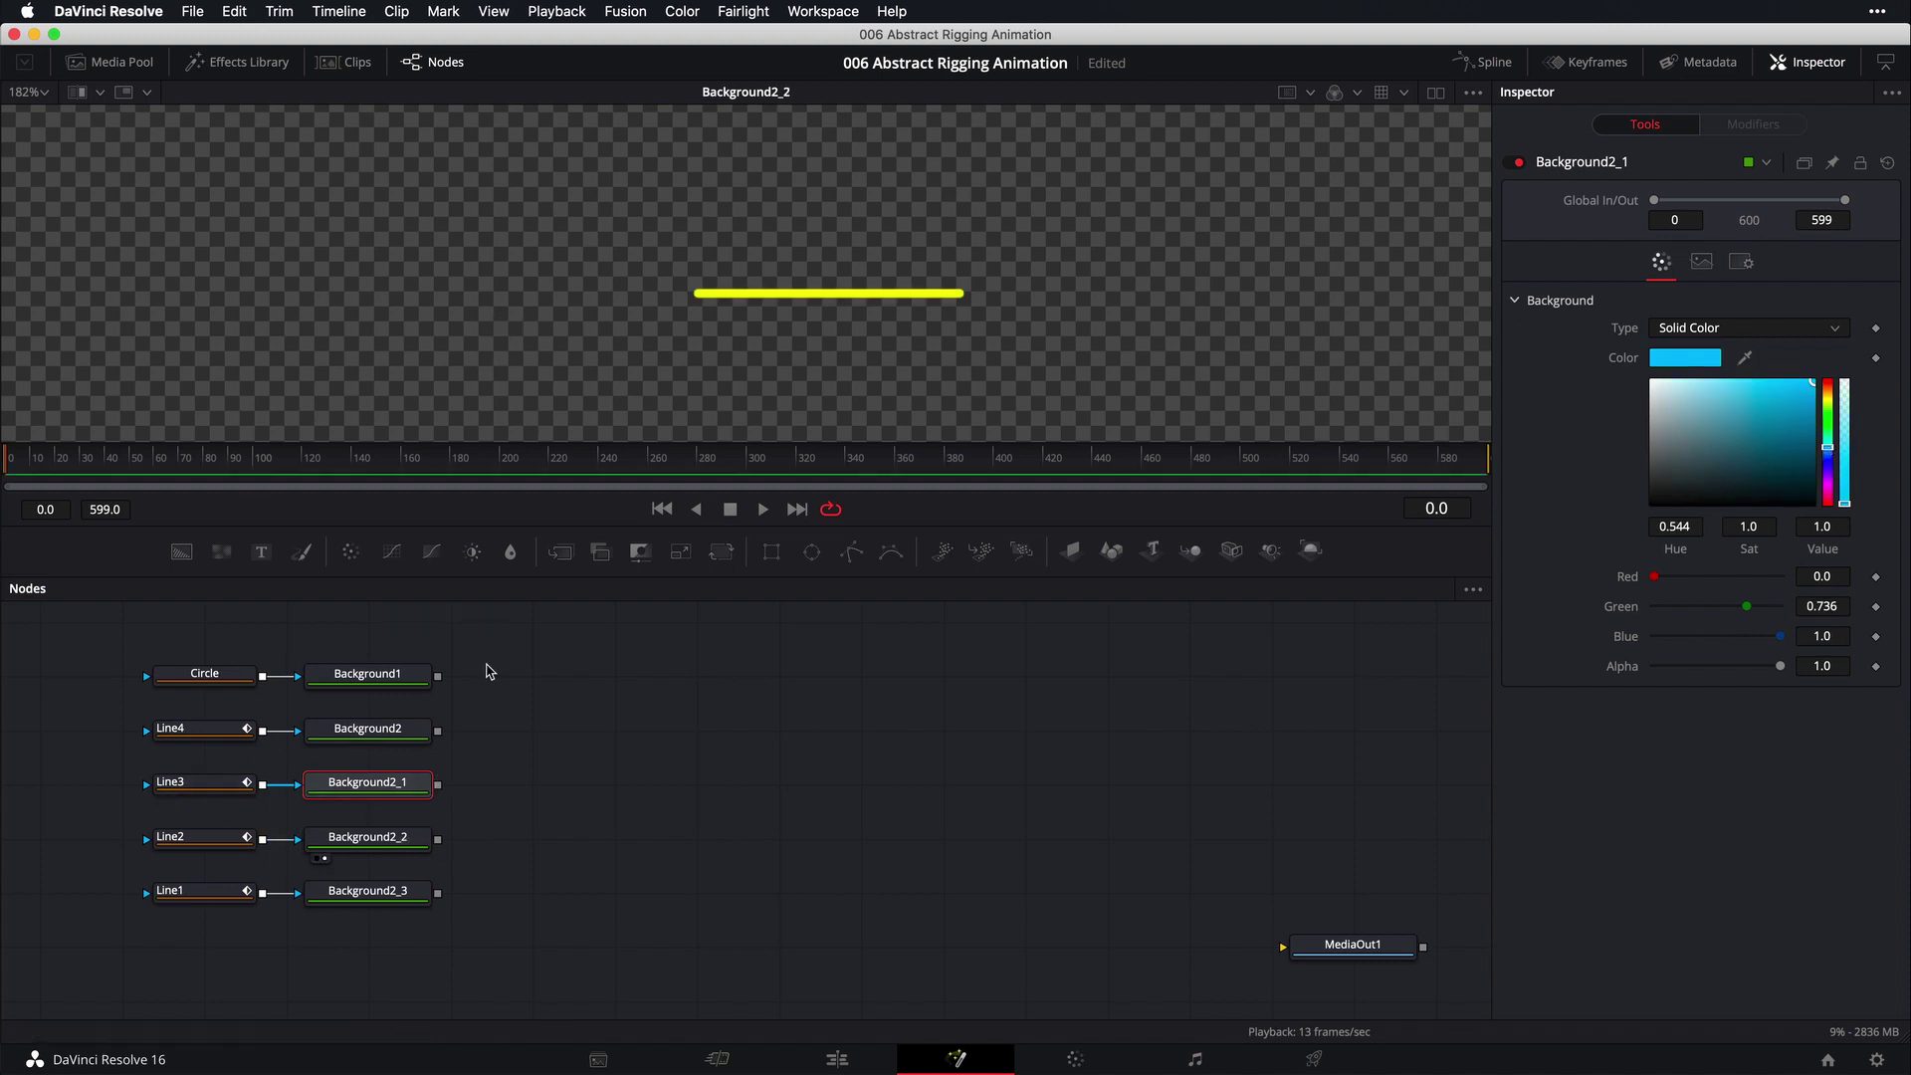
{"action": "left_click", "coordinate": [373, 838]}
{"action": "left_click_drag", "start_coordinate": [1831, 411], "coordinate": [1830, 472]}
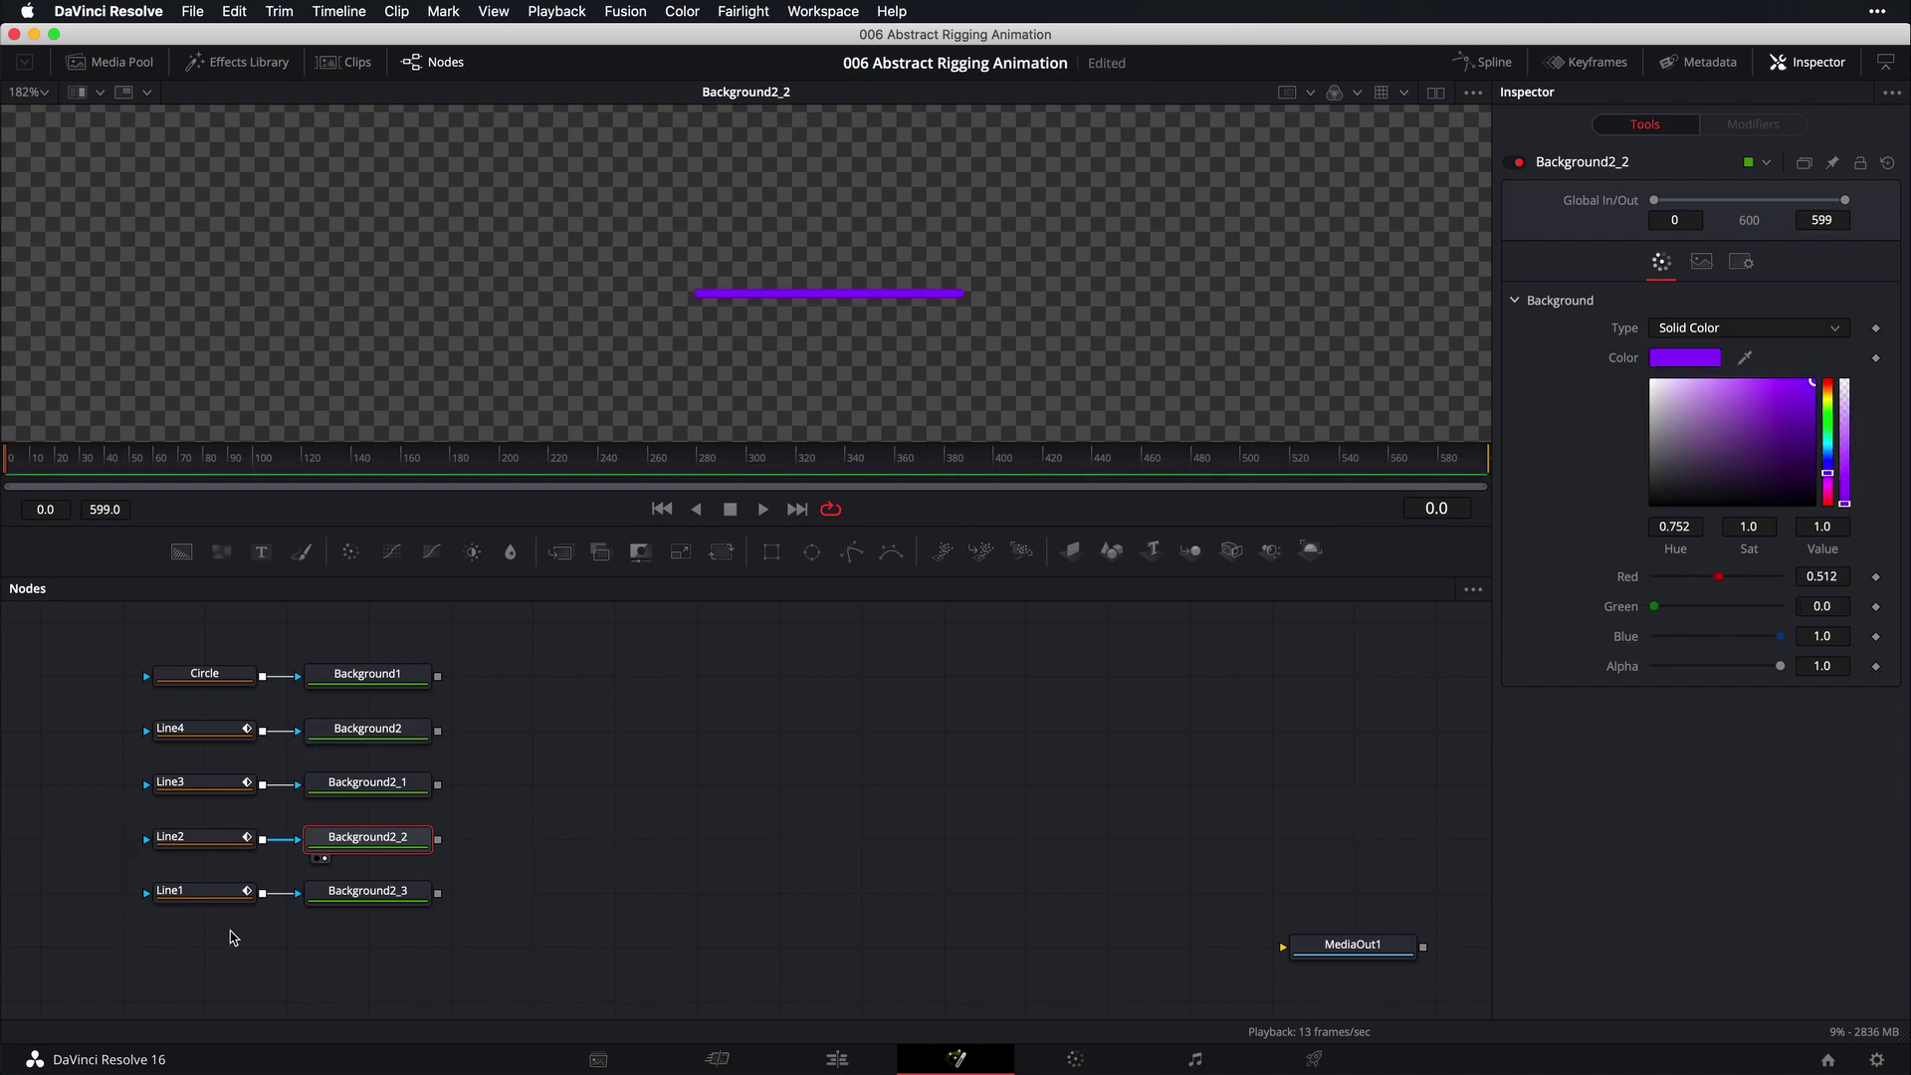
Show Background2_3 in the viewer and colour it white with saturation 0.0 and value 1.0
{"action": "left_click_drag", "start_coordinate": [364, 896], "coordinate": [557, 219]}
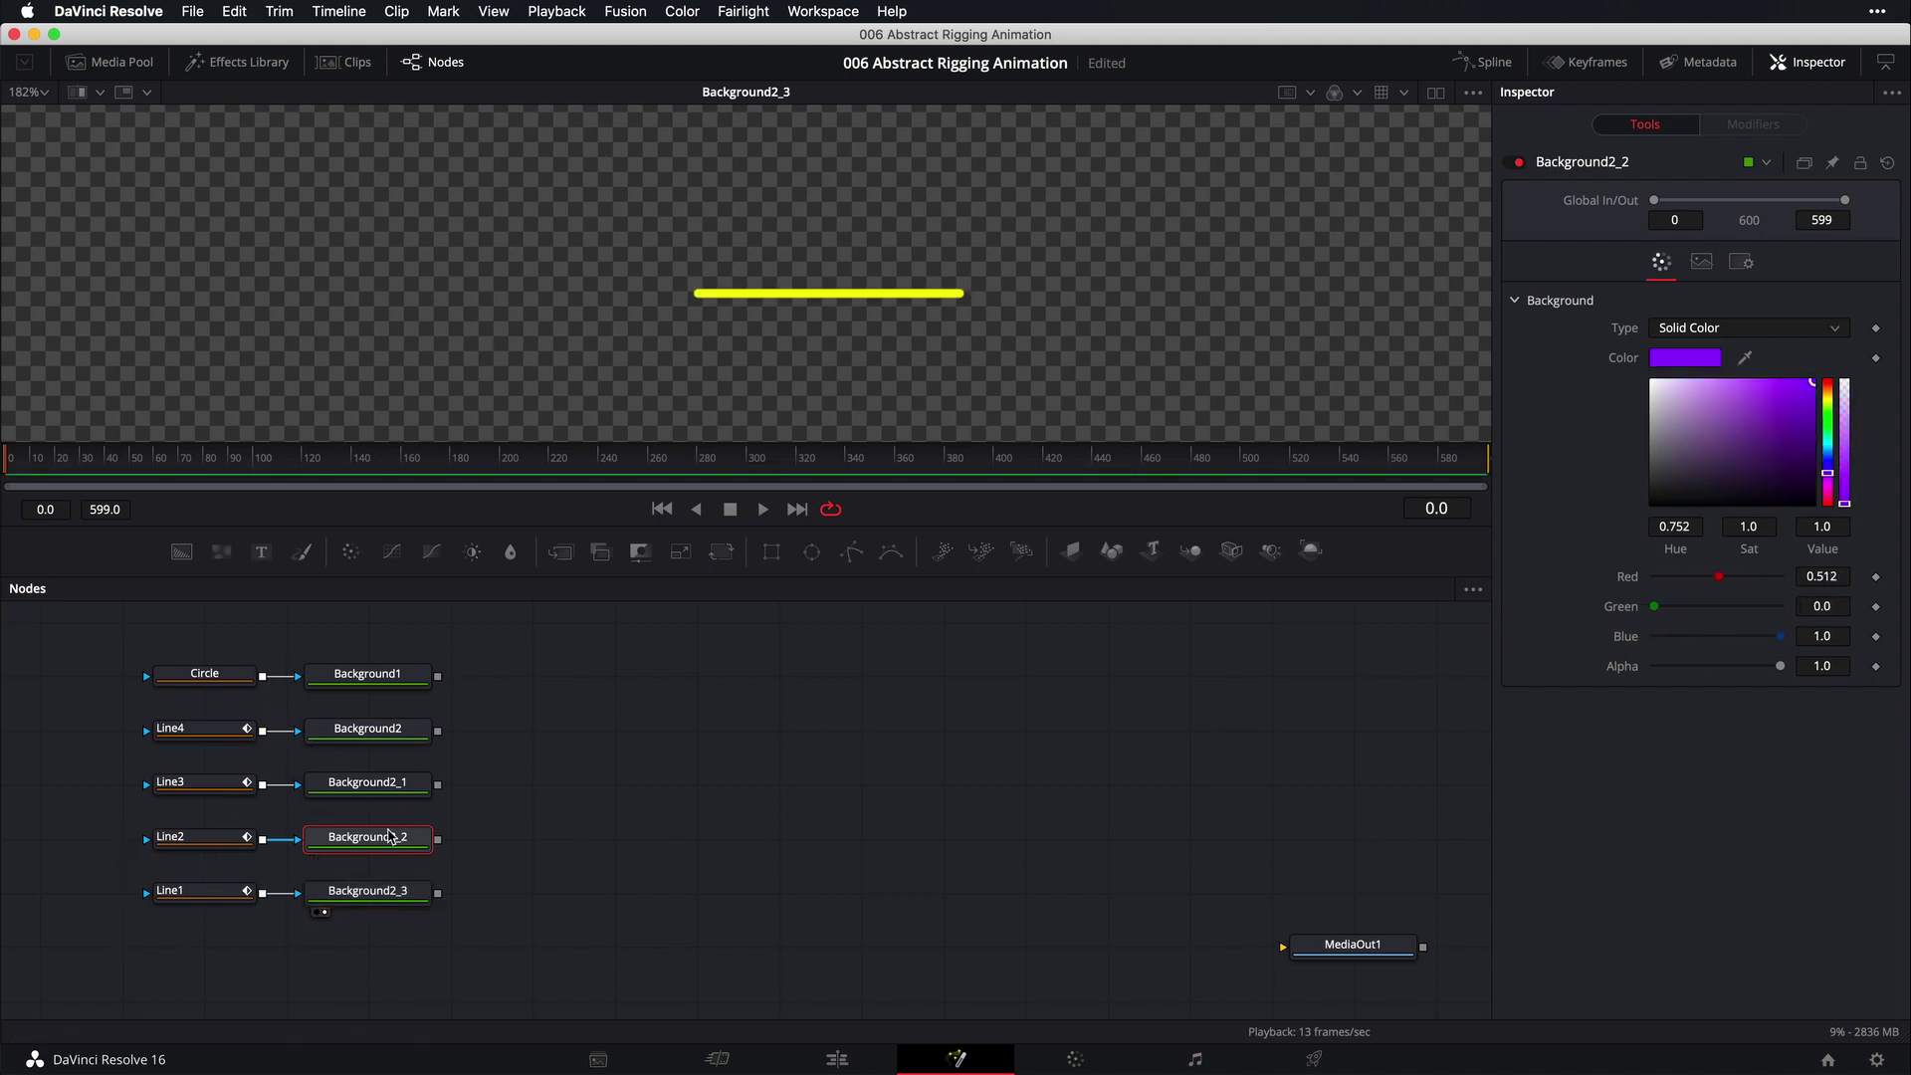
{"action": "left_click", "coordinate": [368, 892]}
{"action": "left_click_drag", "start_coordinate": [1773, 435], "coordinate": [1648, 379]}
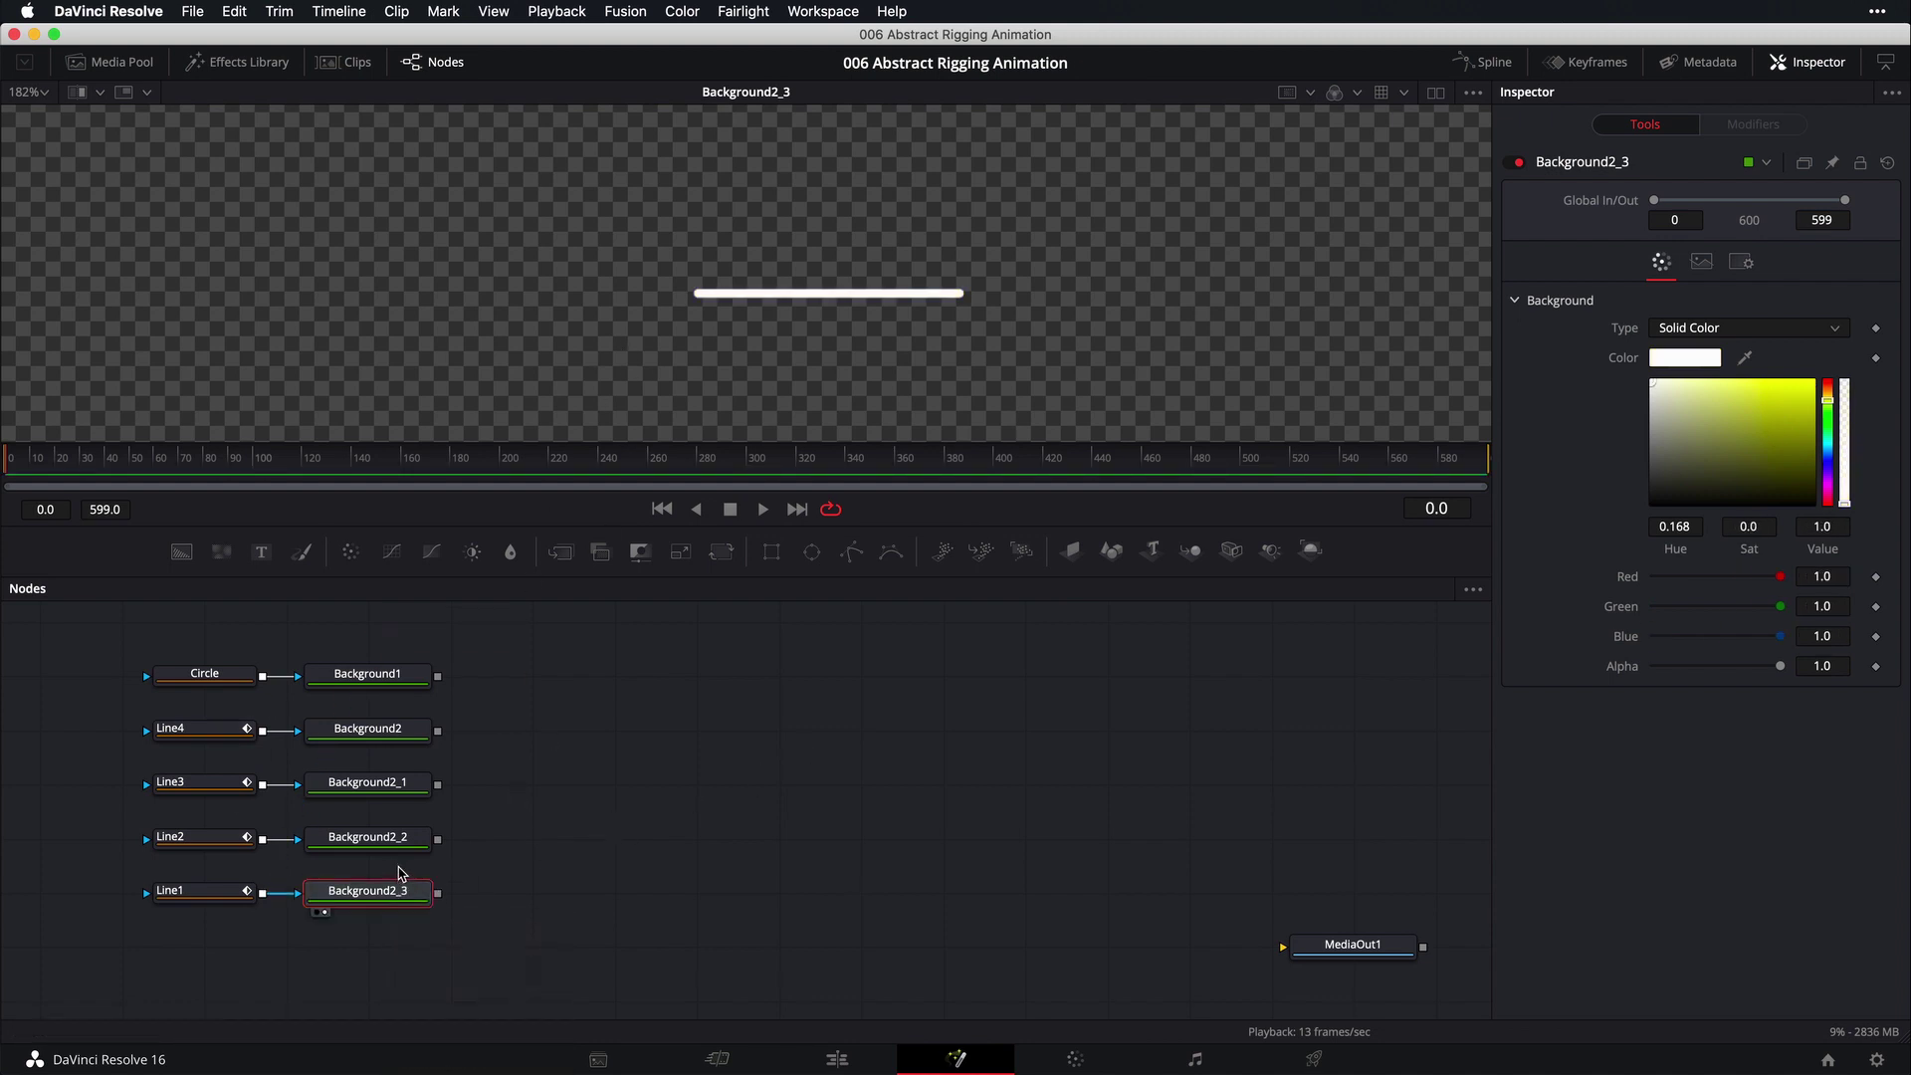
Review each background's shape and colour in the viewer, from Background2_2 up to Background1, ending with Background2_3
{"action": "left_click_drag", "start_coordinate": [394, 848], "coordinate": [514, 362]}
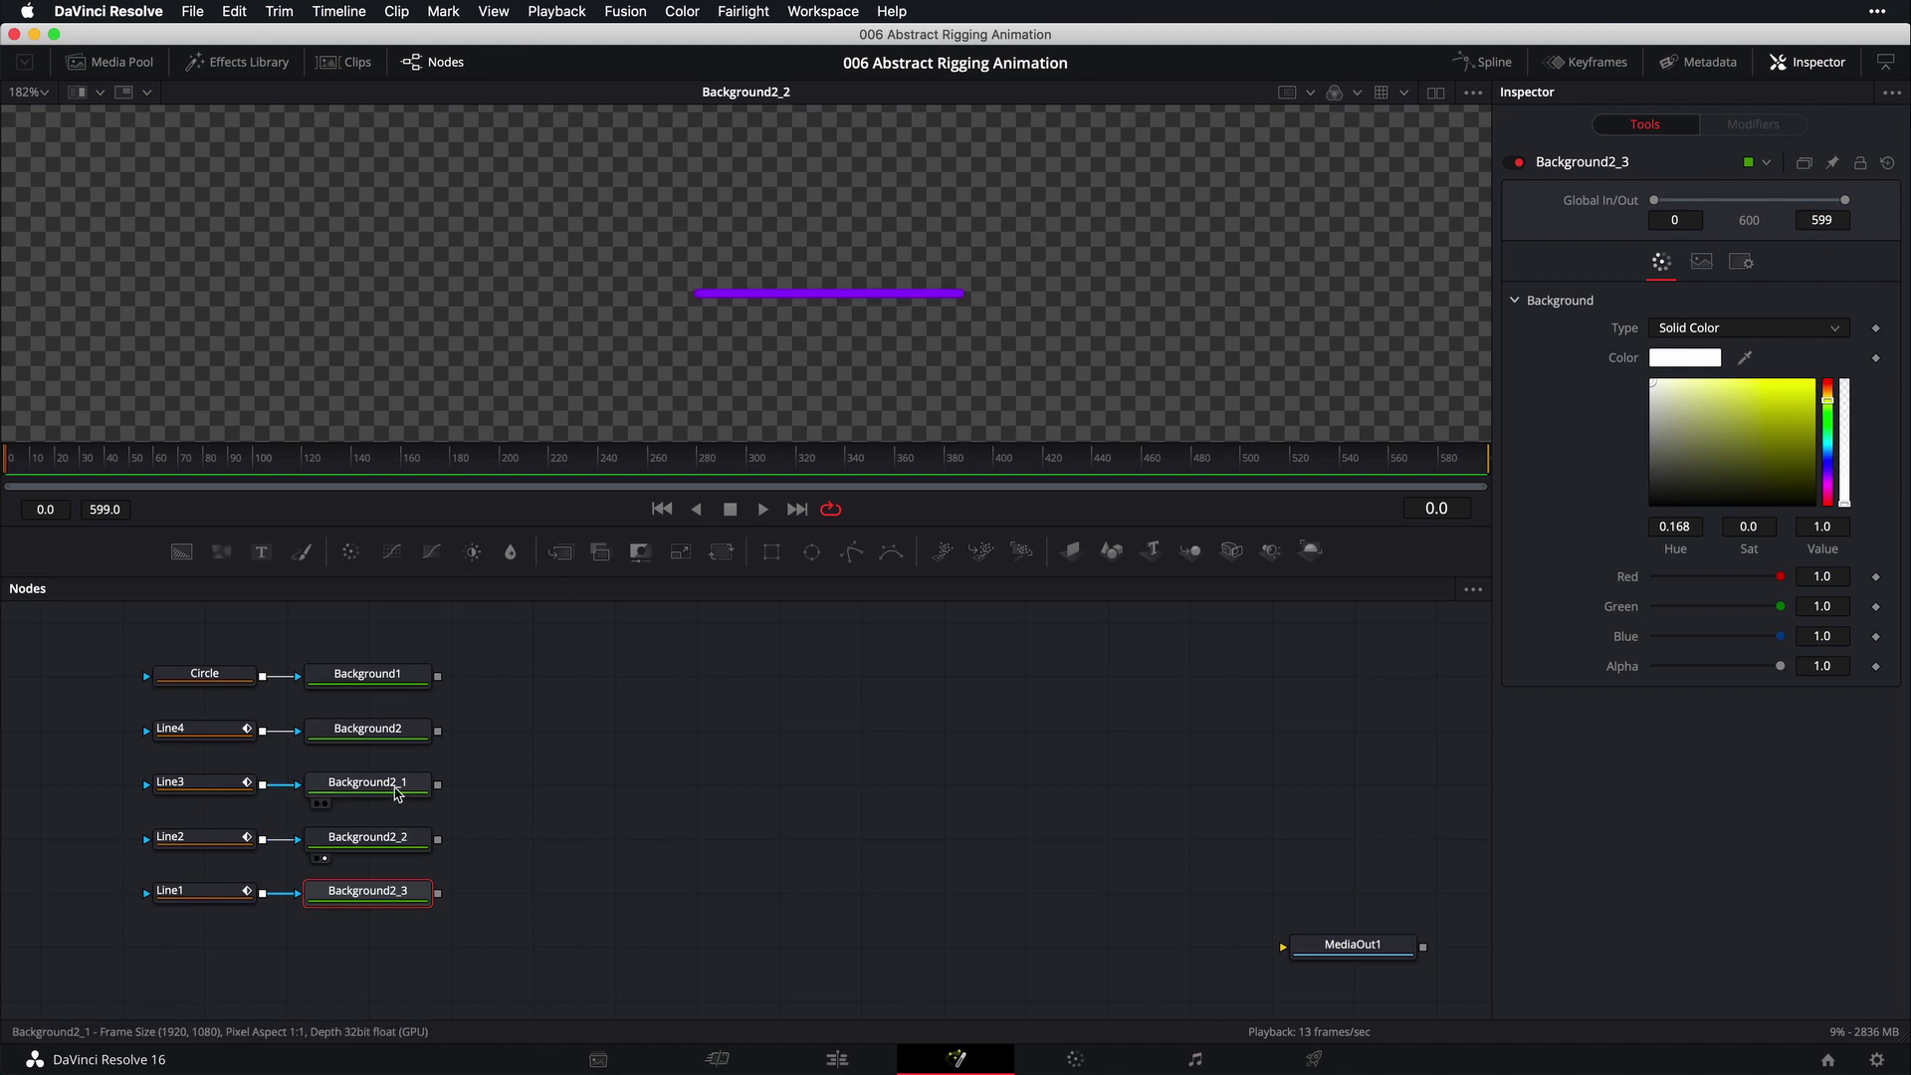
{"action": "left_click_drag", "start_coordinate": [398, 796], "coordinate": [538, 306]}
{"action": "left_click_drag", "start_coordinate": [403, 742], "coordinate": [508, 378]}
{"action": "left_click_drag", "start_coordinate": [418, 680], "coordinate": [587, 307]}
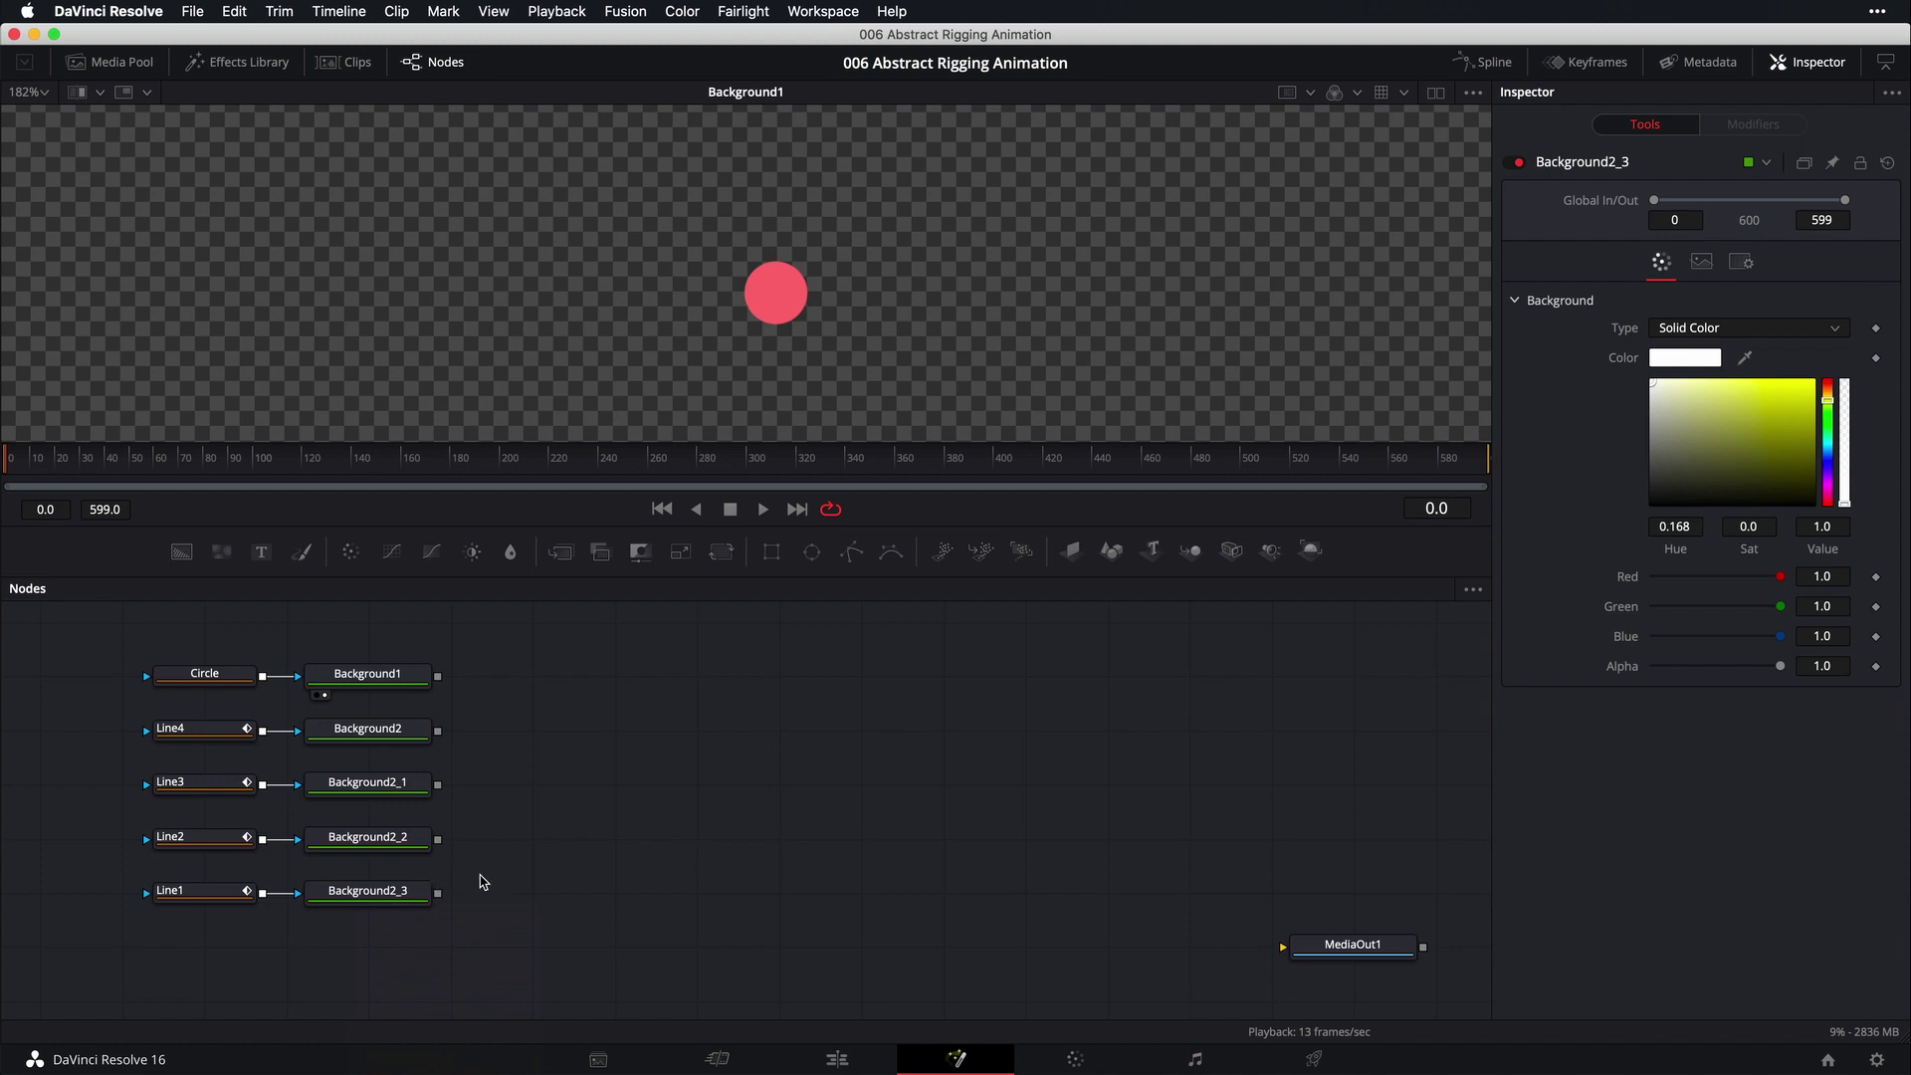
{"action": "left_click_drag", "start_coordinate": [368, 891], "coordinate": [669, 230]}
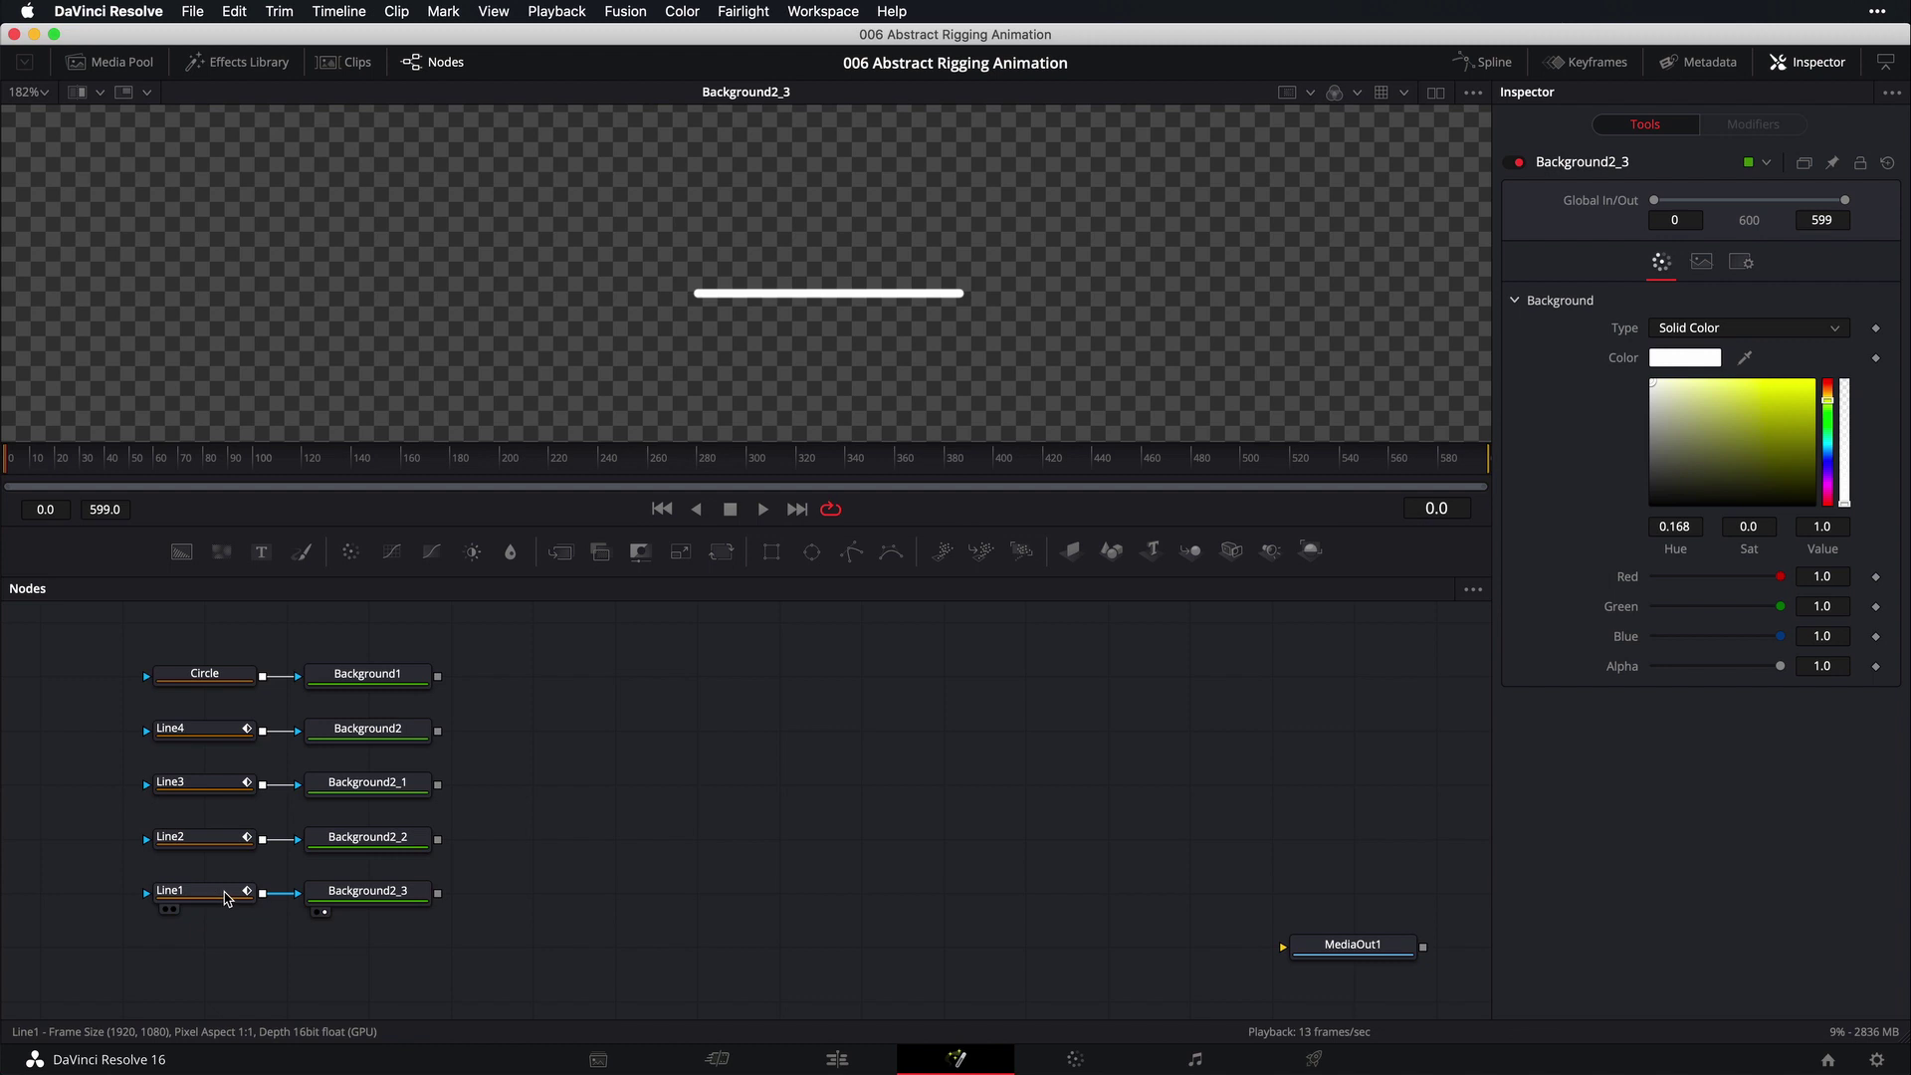
Show Background2_2 and shorten Line2 to about two thirds of its length by moving its right endpoint inward
{"action": "left_click_drag", "start_coordinate": [340, 848], "coordinate": [508, 403]}
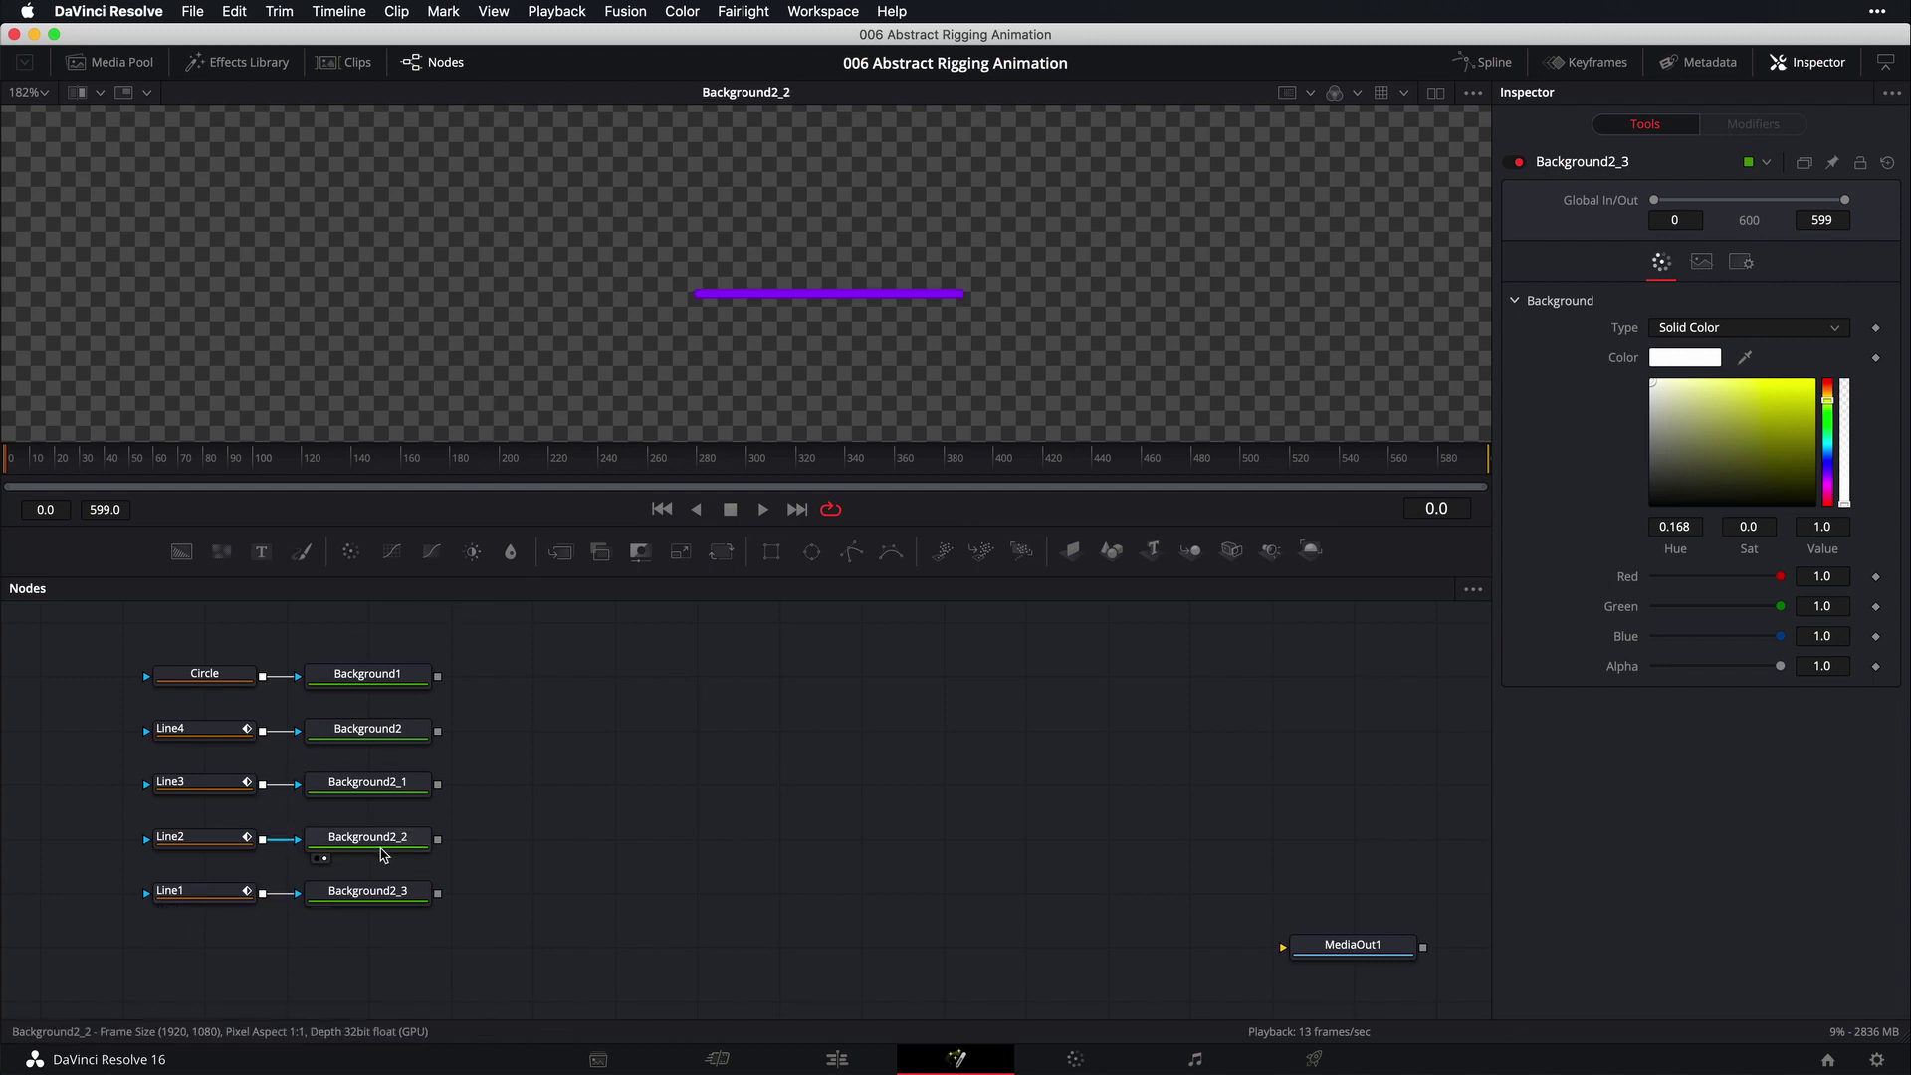
{"action": "left_click", "coordinate": [401, 696]}
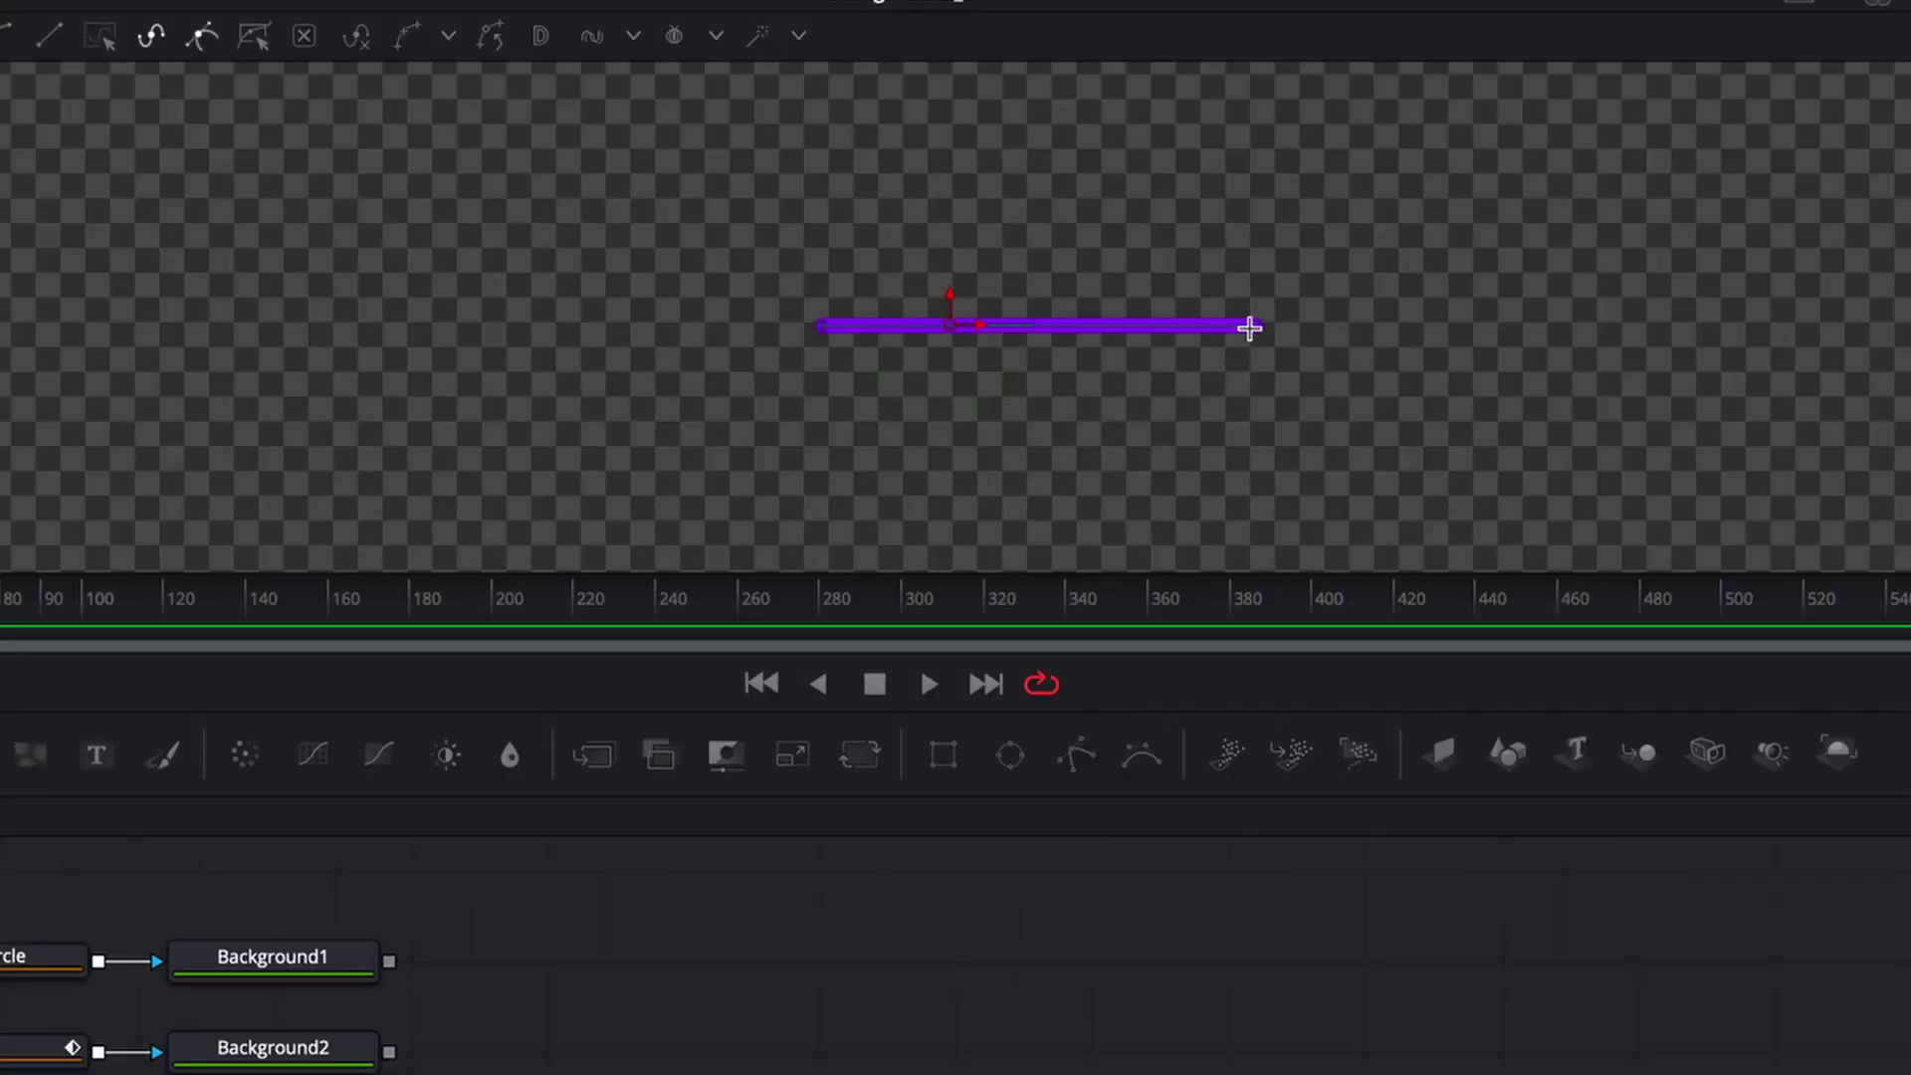
{"action": "left_click_drag", "start_coordinate": [1251, 328], "coordinate": [1113, 338]}
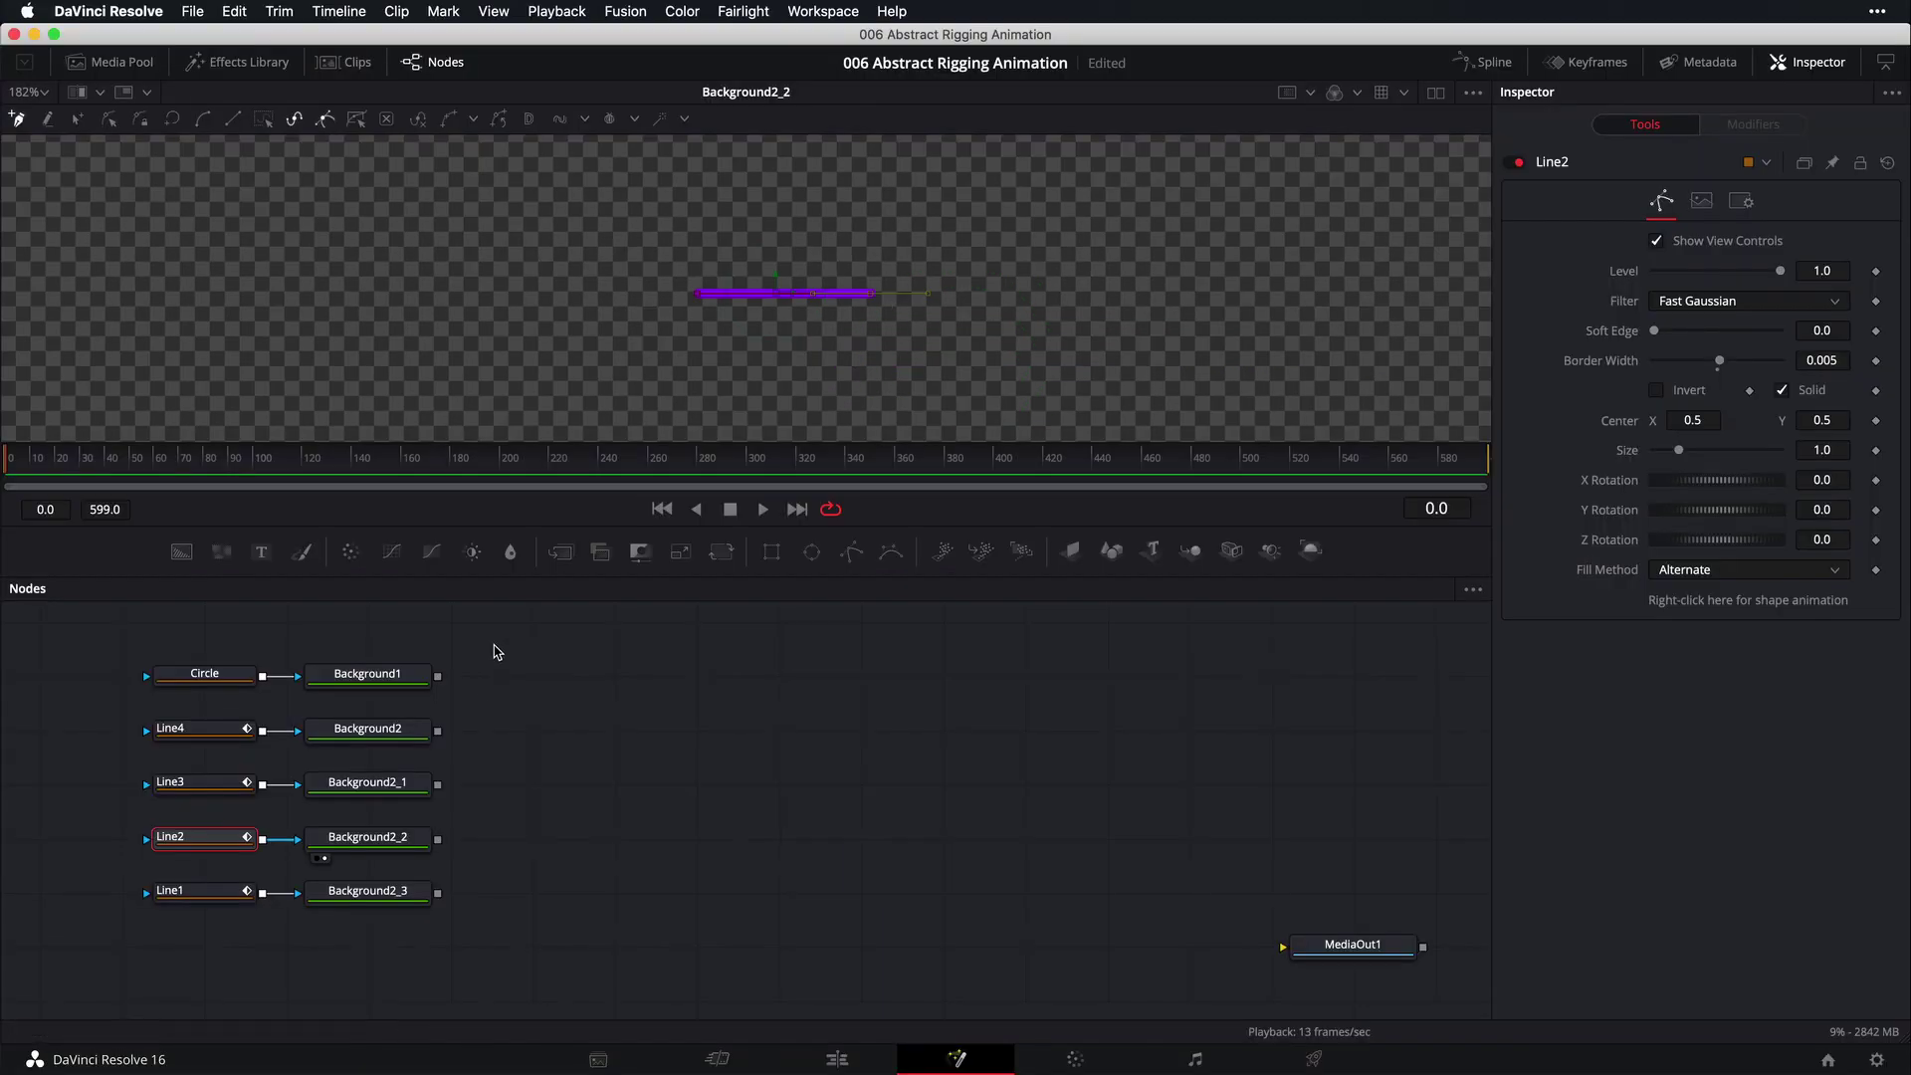
Show Background2_1 and shorten Line3 to just over a third of its length by moving its right endpoint inward
{"action": "left_click_drag", "start_coordinate": [389, 785], "coordinate": [541, 403]}
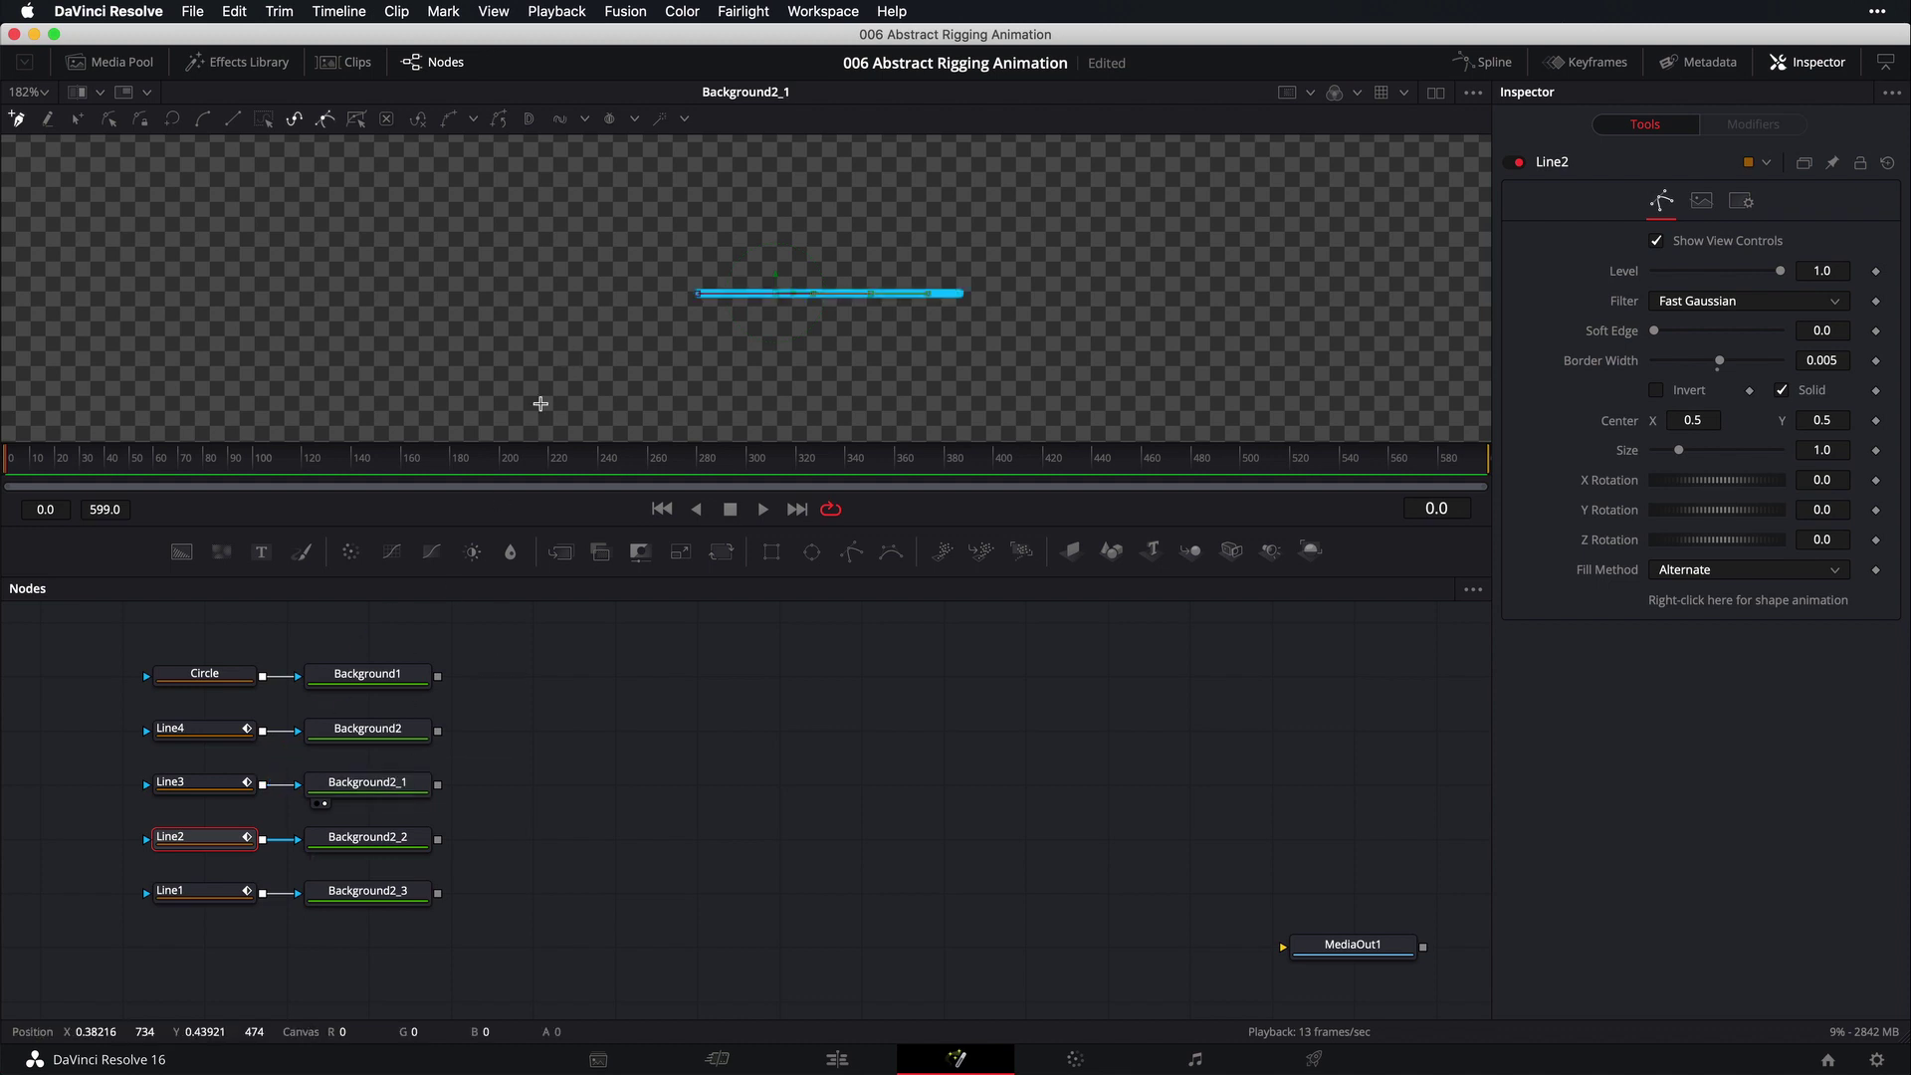
{"action": "left_click", "coordinate": [214, 783]}
{"action": "left_click_drag", "start_coordinate": [1256, 333], "coordinate": [979, 328]}
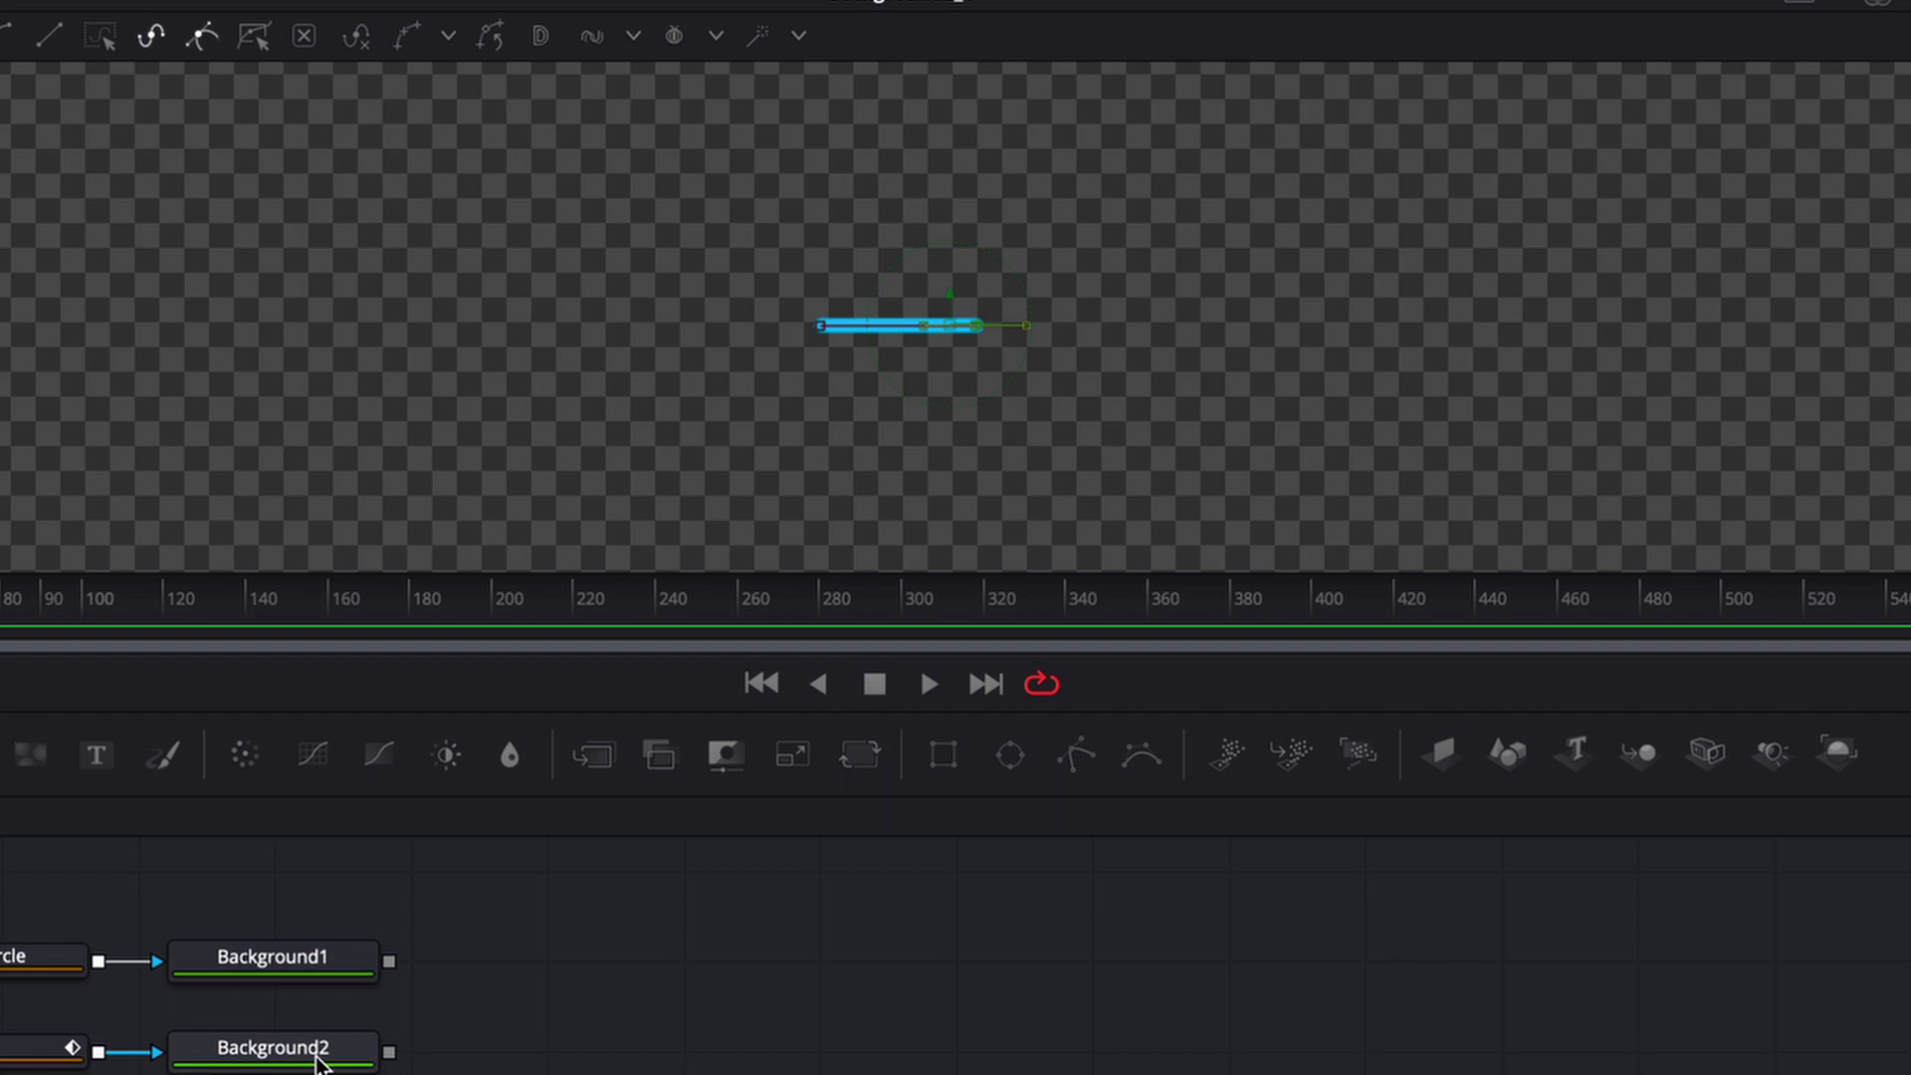
Show Background2 and shorten Line4 to about a fifth of its length by moving its right endpoint inward
{"action": "key", "text": "ctrl+z"}
{"action": "left_click", "coordinate": [40, 1045]}
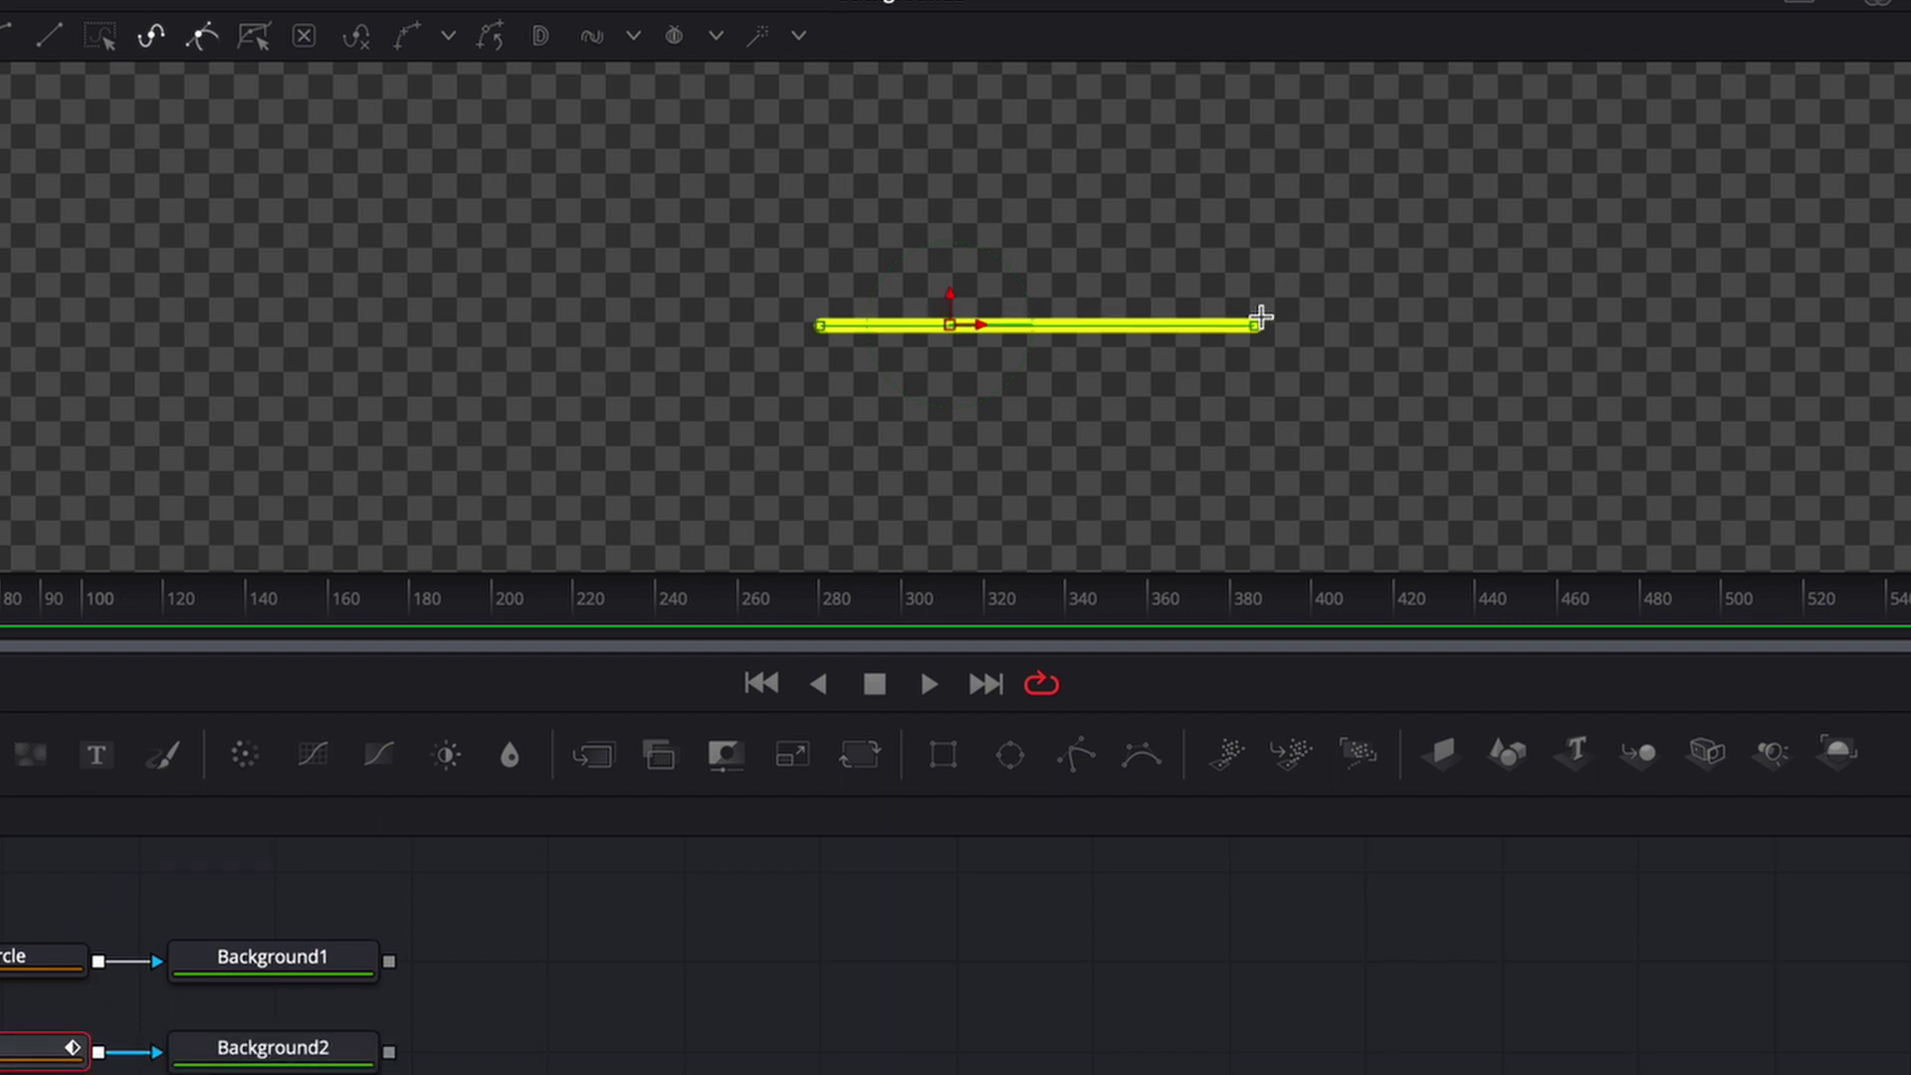
{"action": "left_click_drag", "start_coordinate": [1256, 327], "coordinate": [905, 327]}
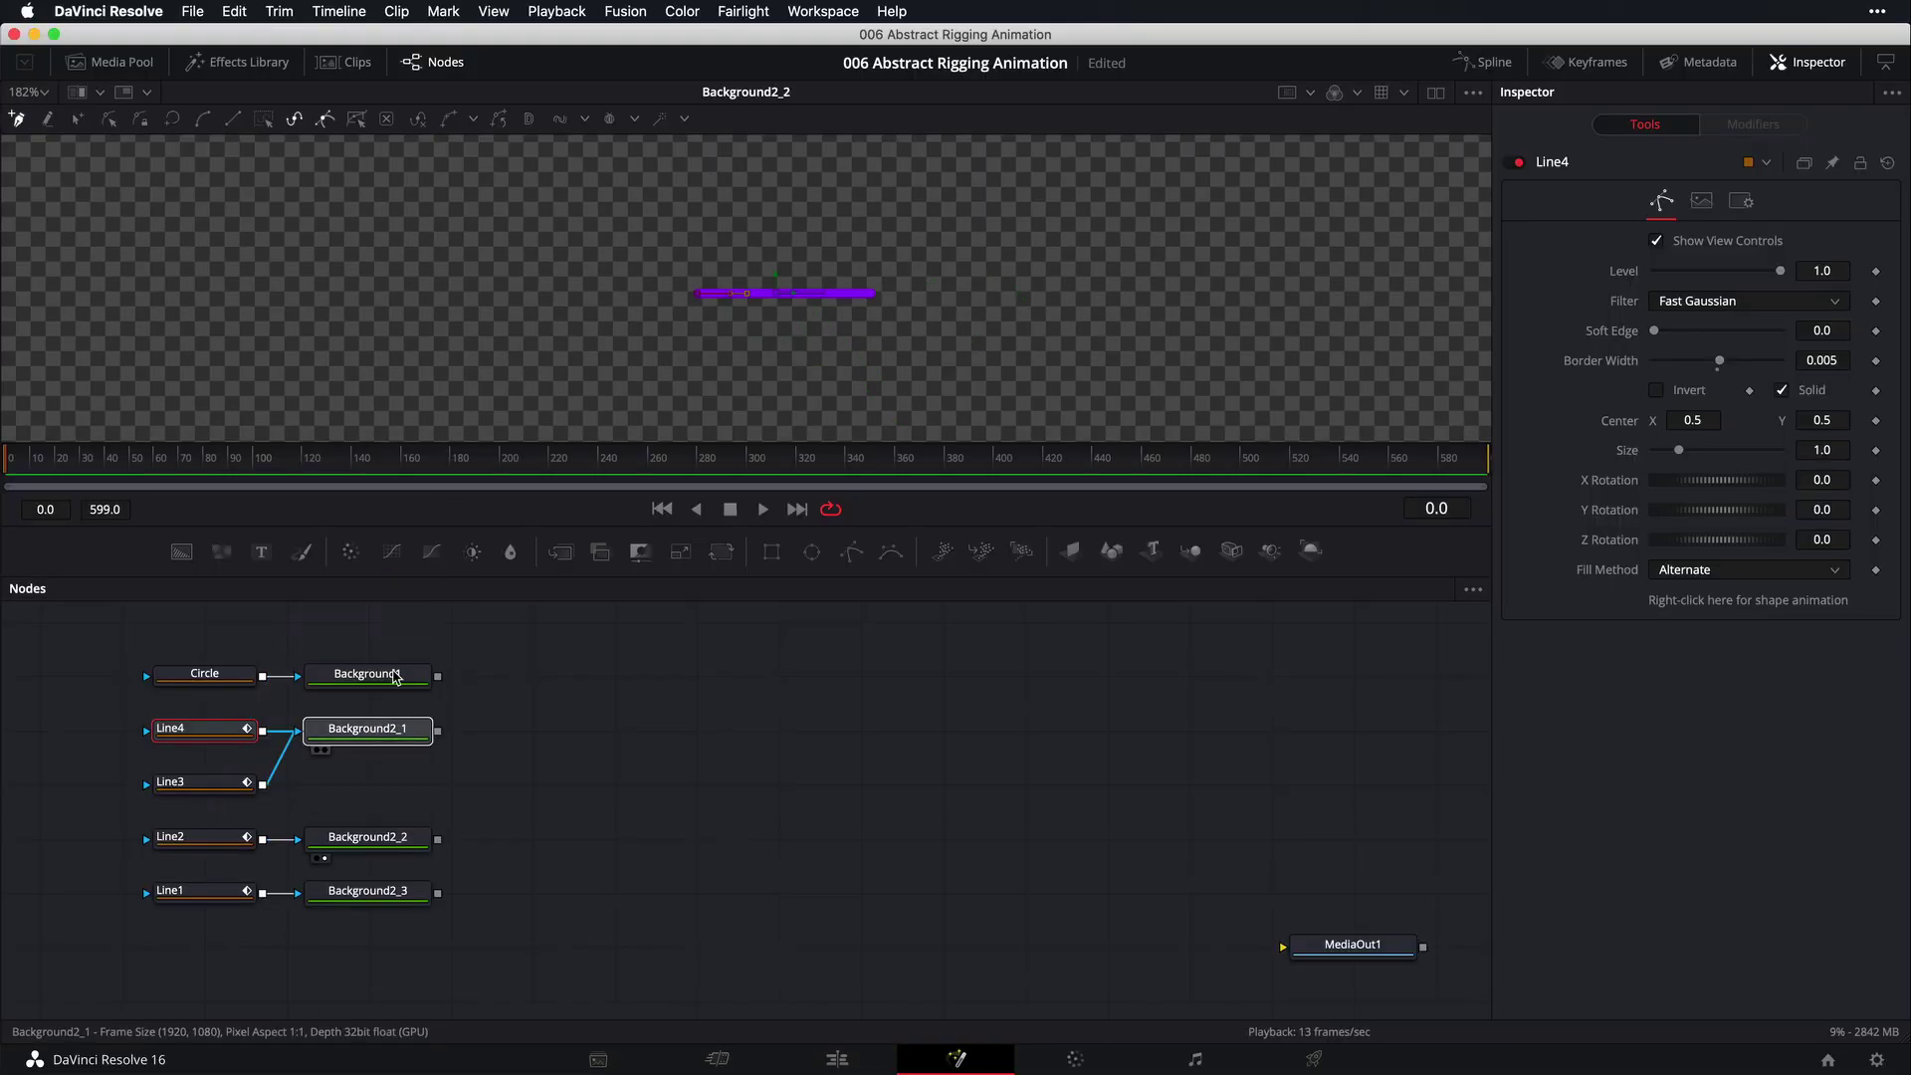
Undo the accidental move of the Background2_1 node and extend Line4's right endpoint to about a third of the original line length
{"action": "key", "text": "super+z"}
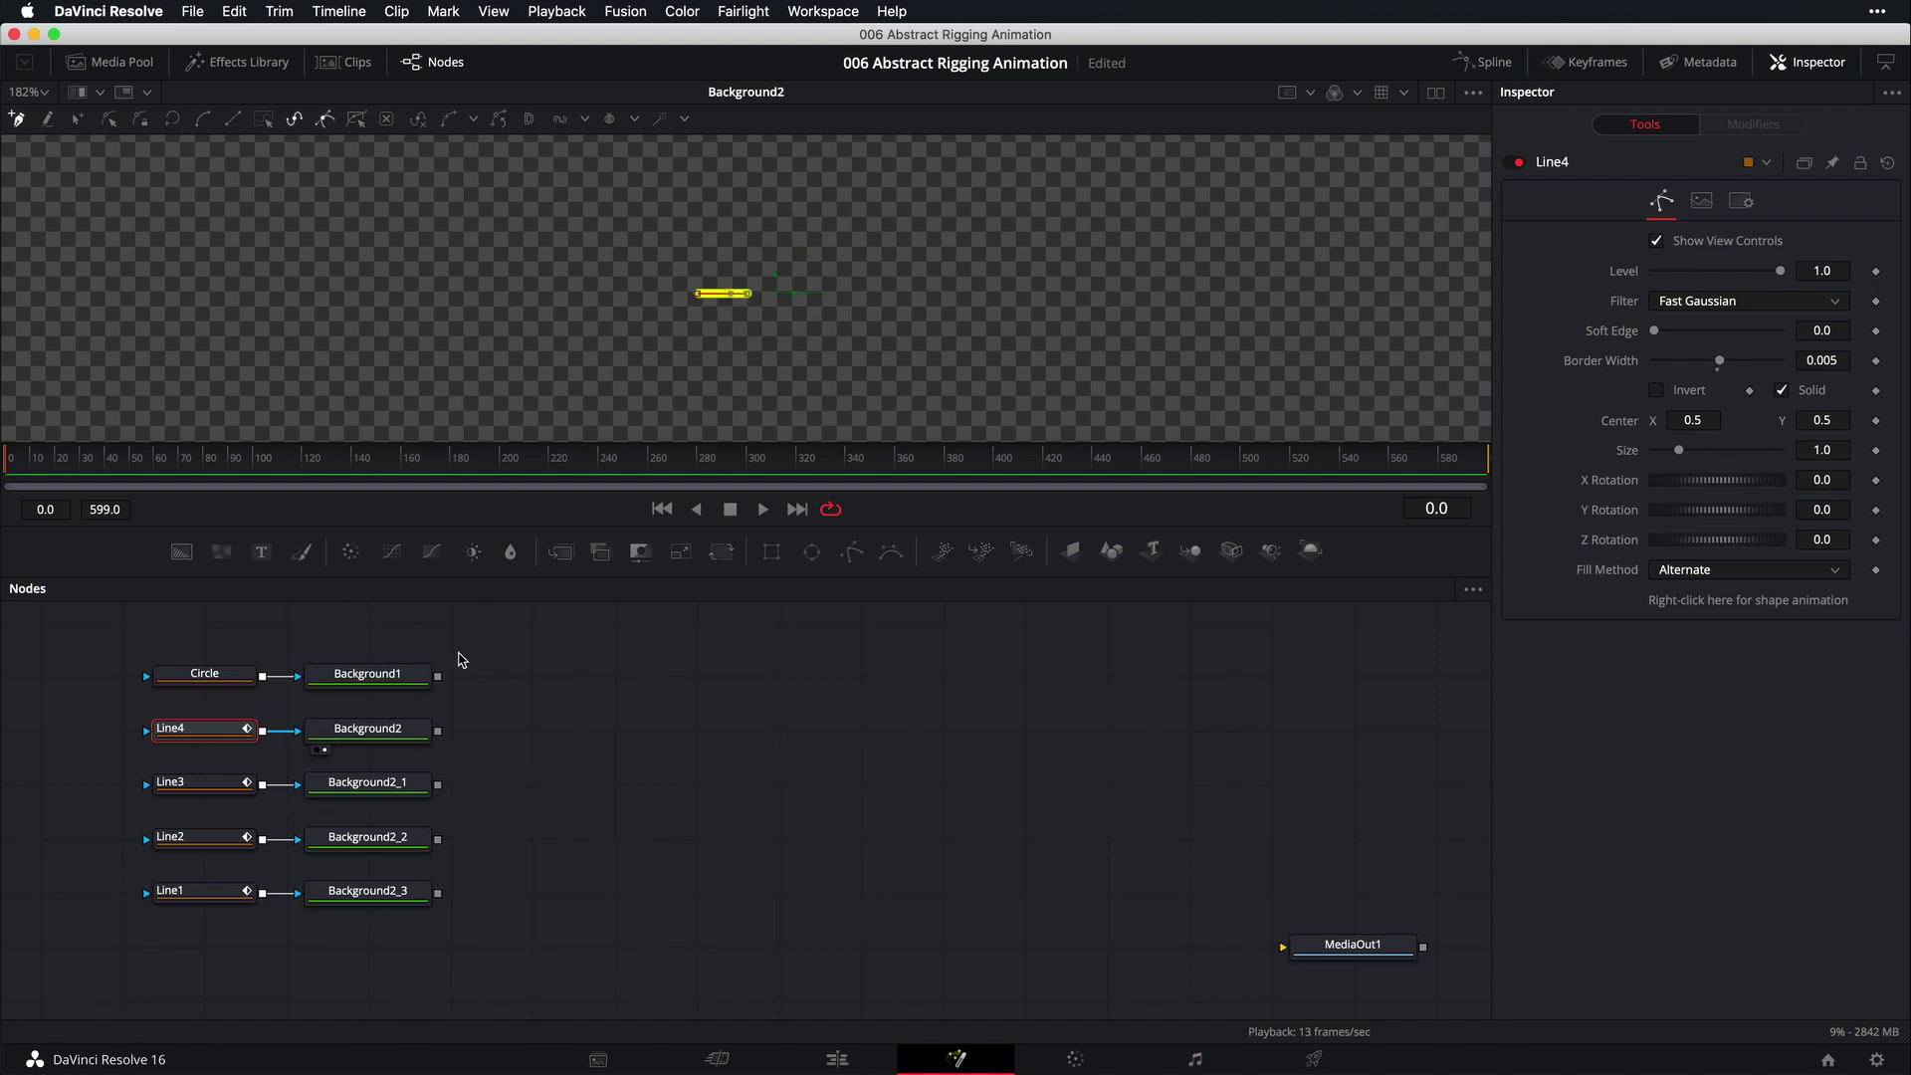
{"action": "key", "text": "1"}
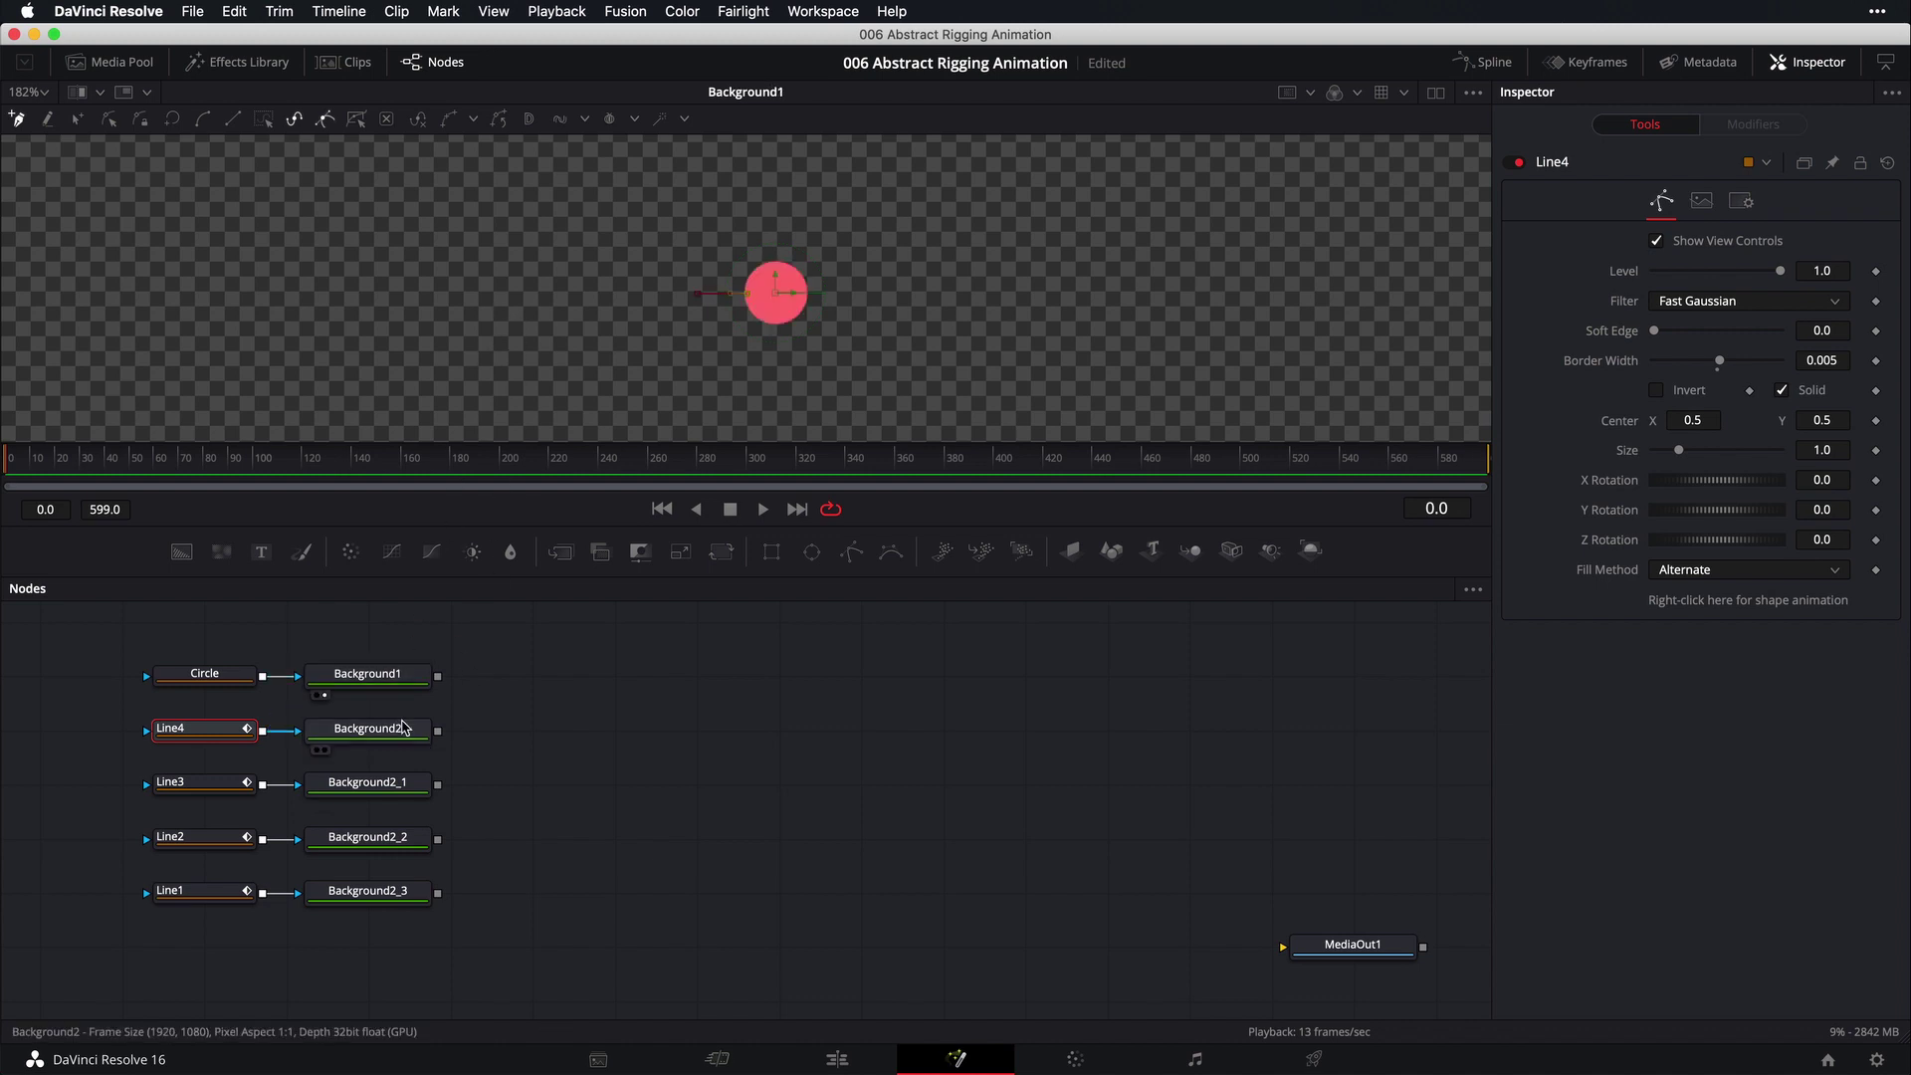
{"action": "key", "text": "1"}
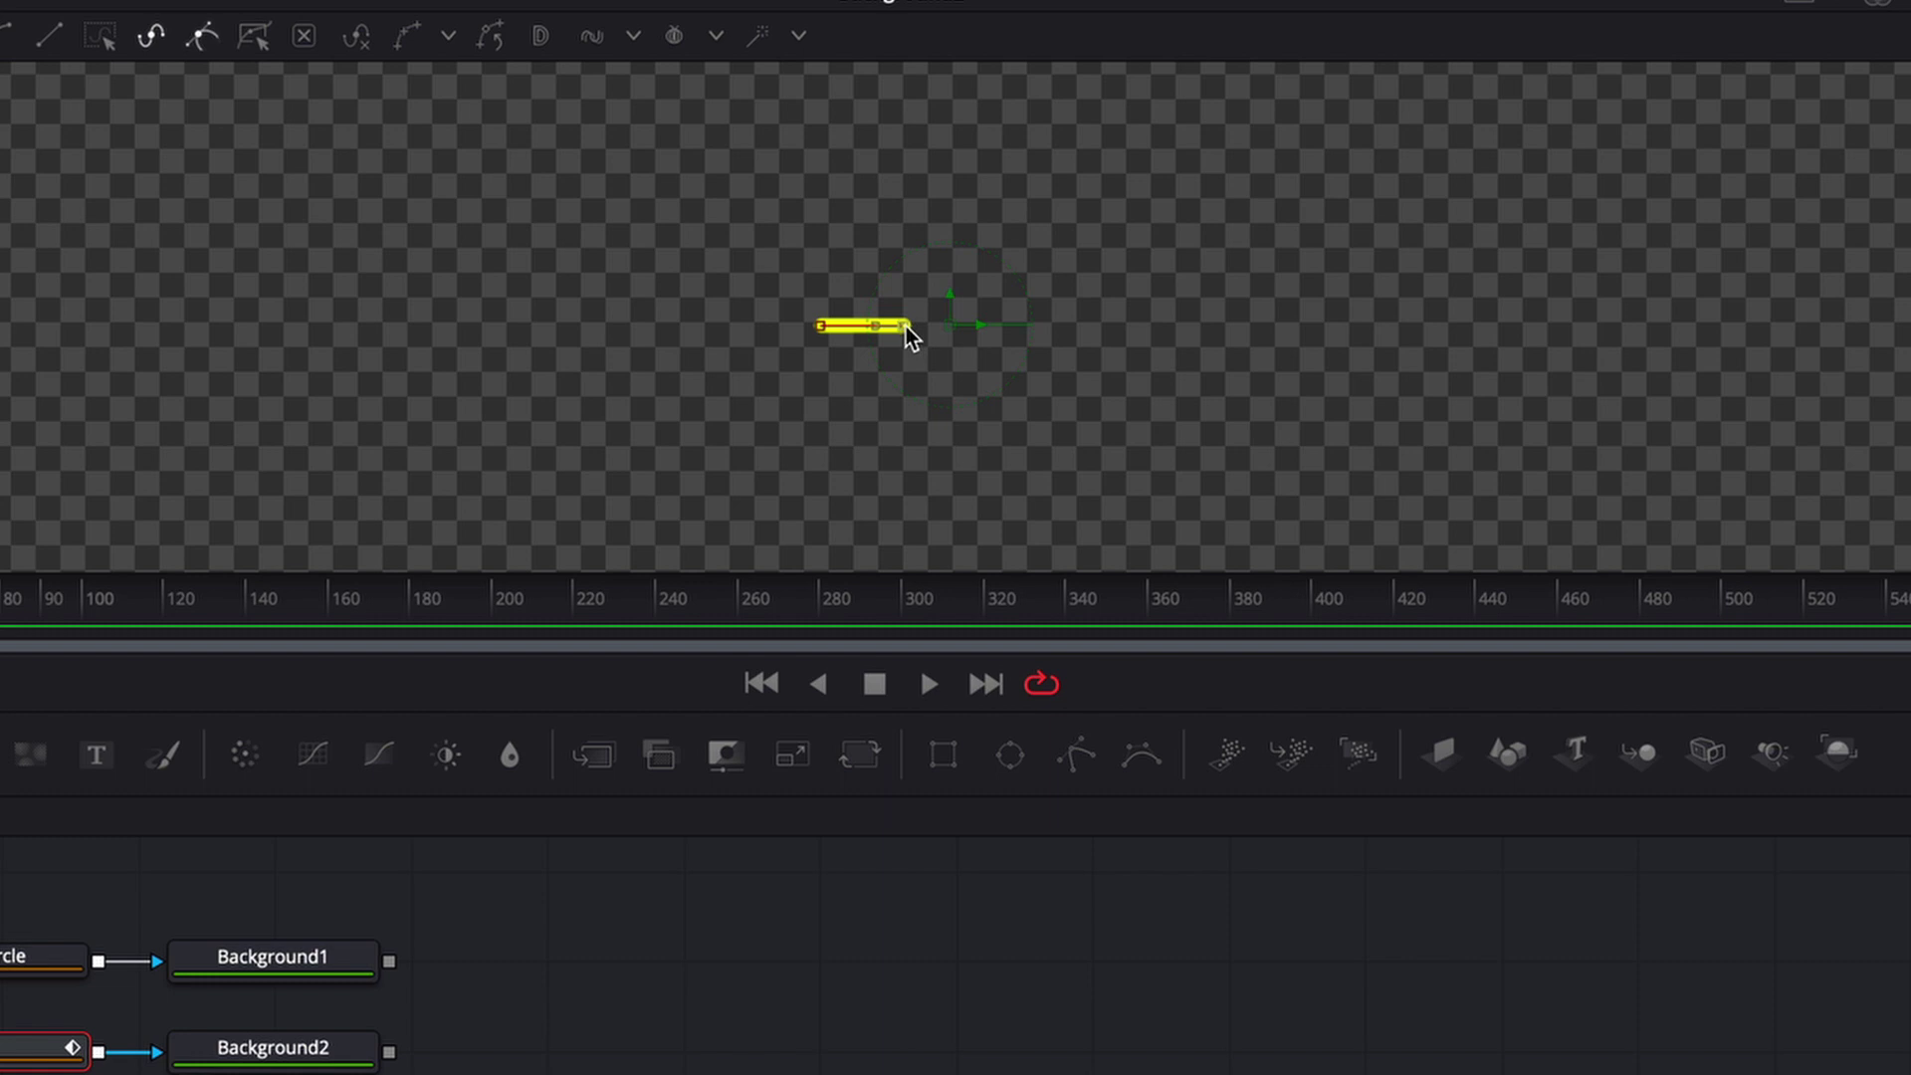
{"action": "left_click_drag", "start_coordinate": [908, 339], "coordinate": [965, 341]}
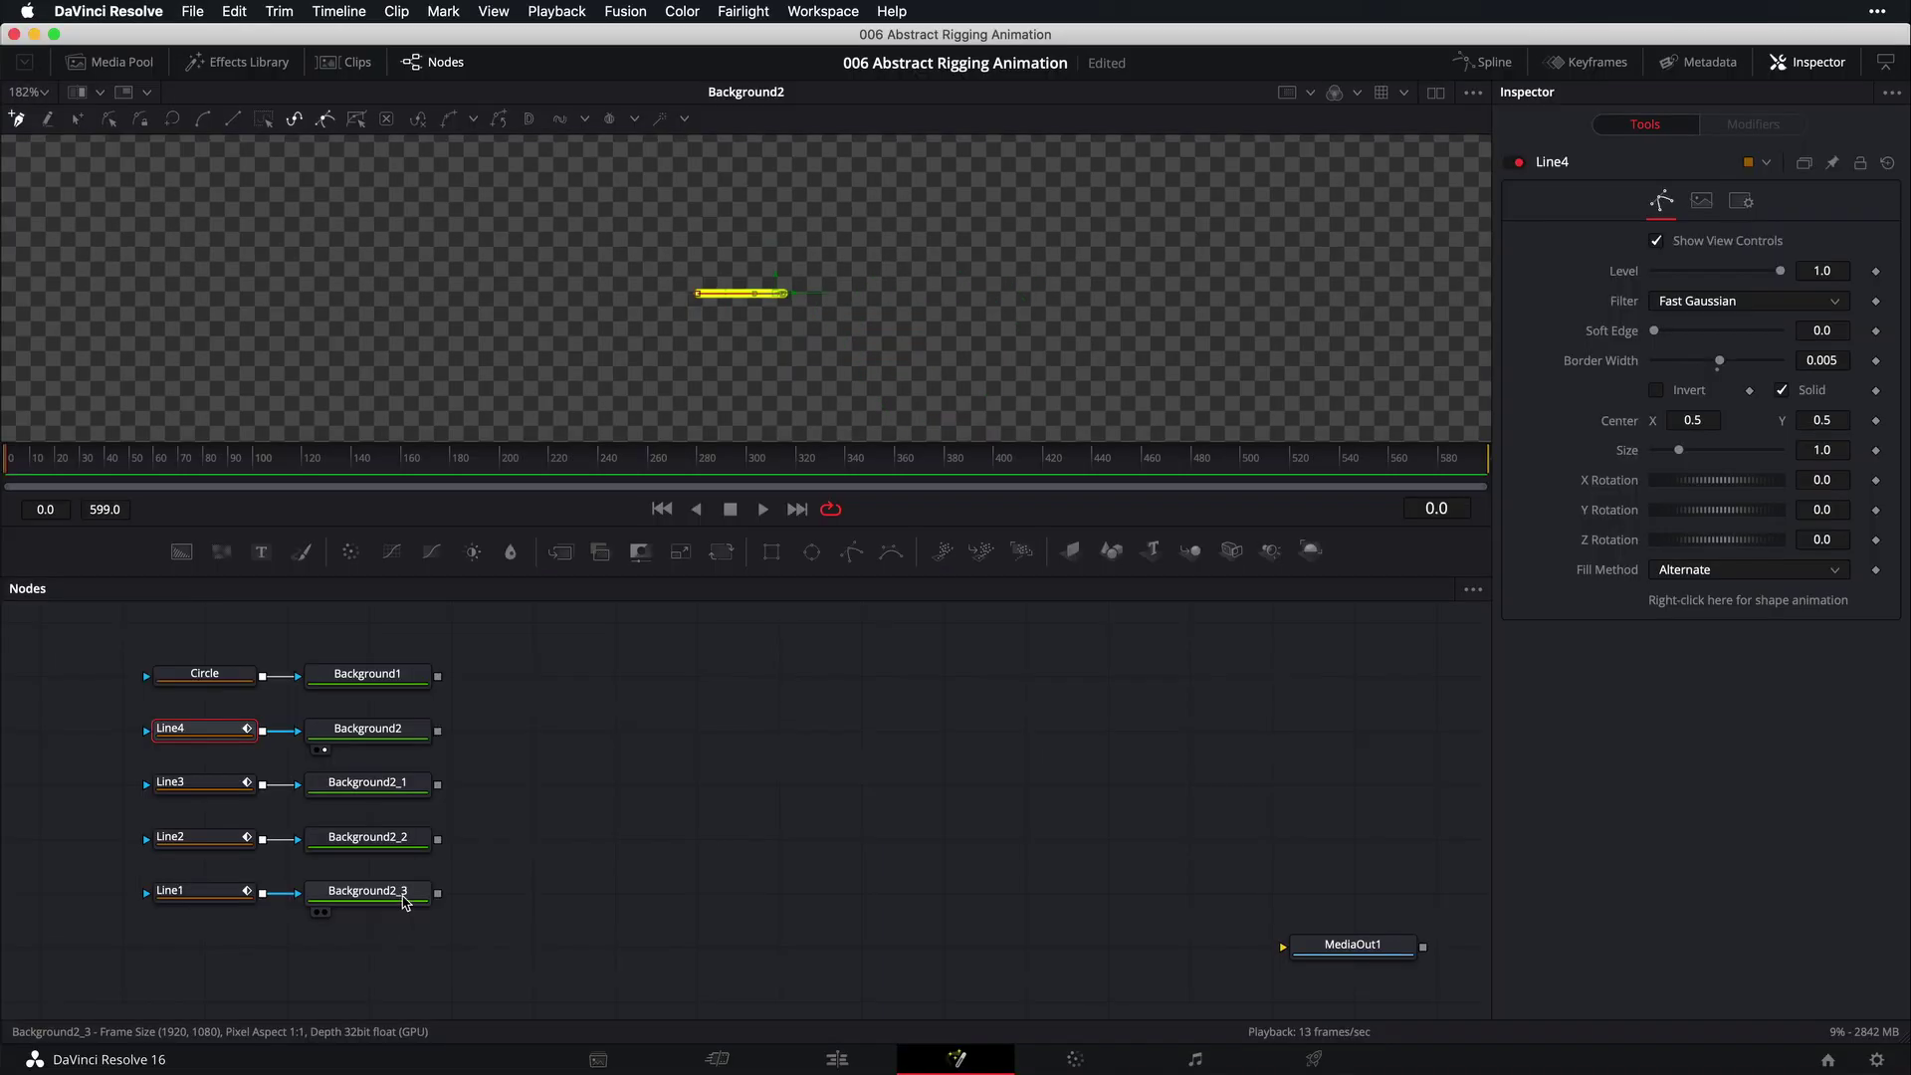
Show Background2_3 and shorten Line1 to slightly longer than Line2 by moving its right endpoint inward
{"action": "key", "text": "1"}
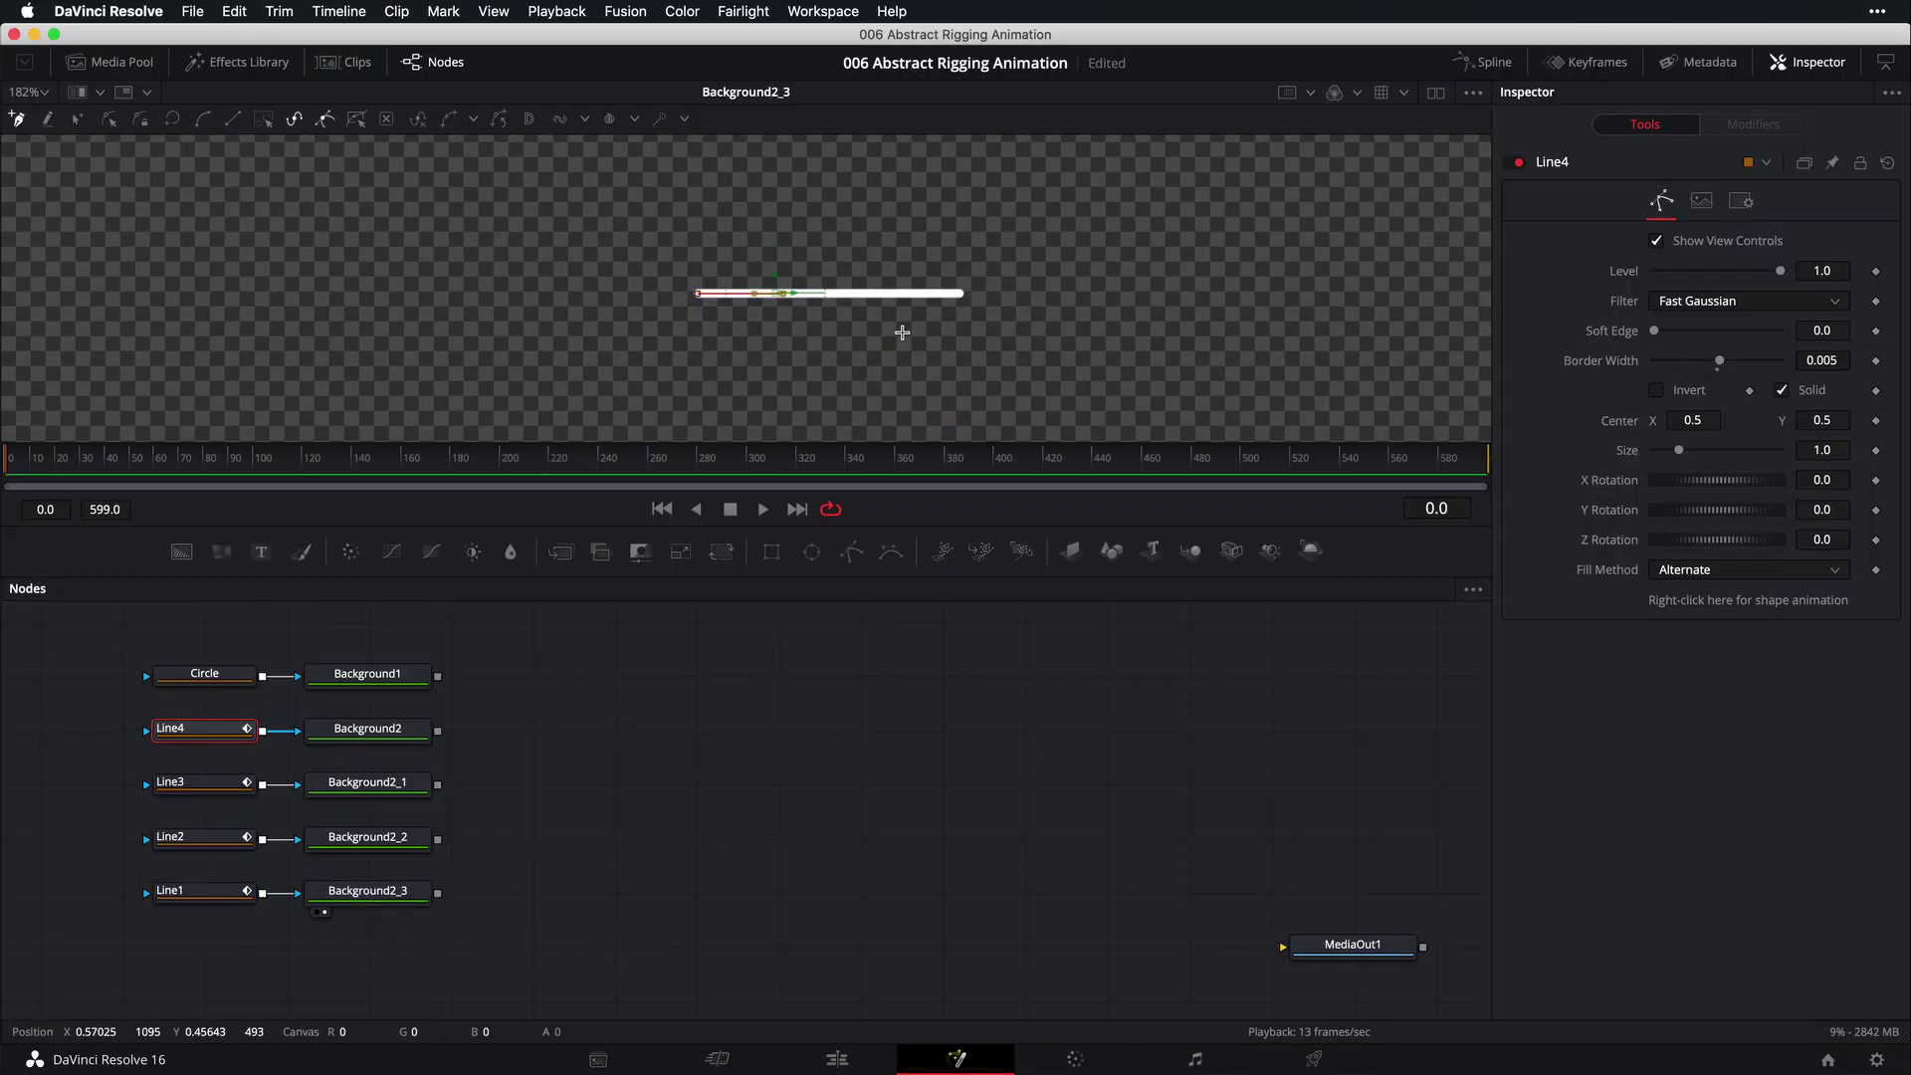
{"action": "left_click", "coordinate": [221, 891]}
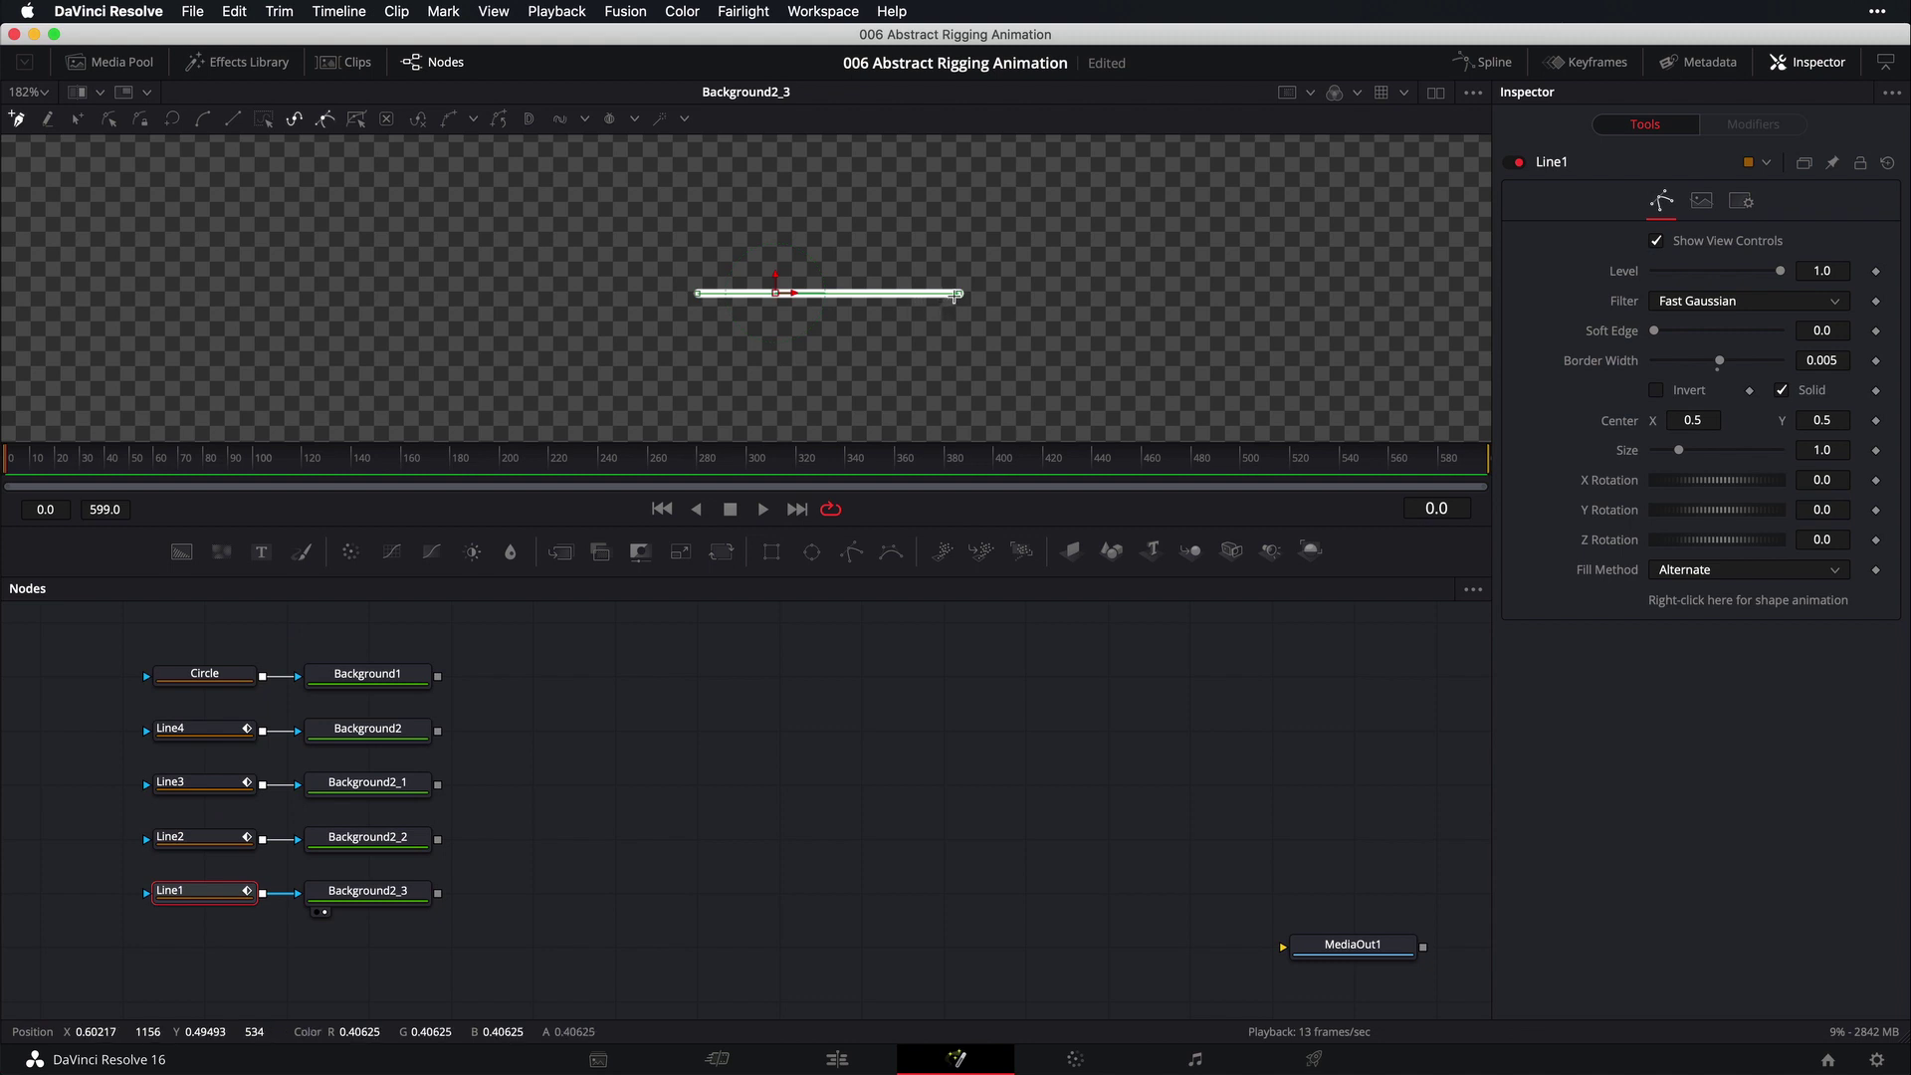
{"action": "left_click_drag", "start_coordinate": [960, 296], "coordinate": [883, 295]}
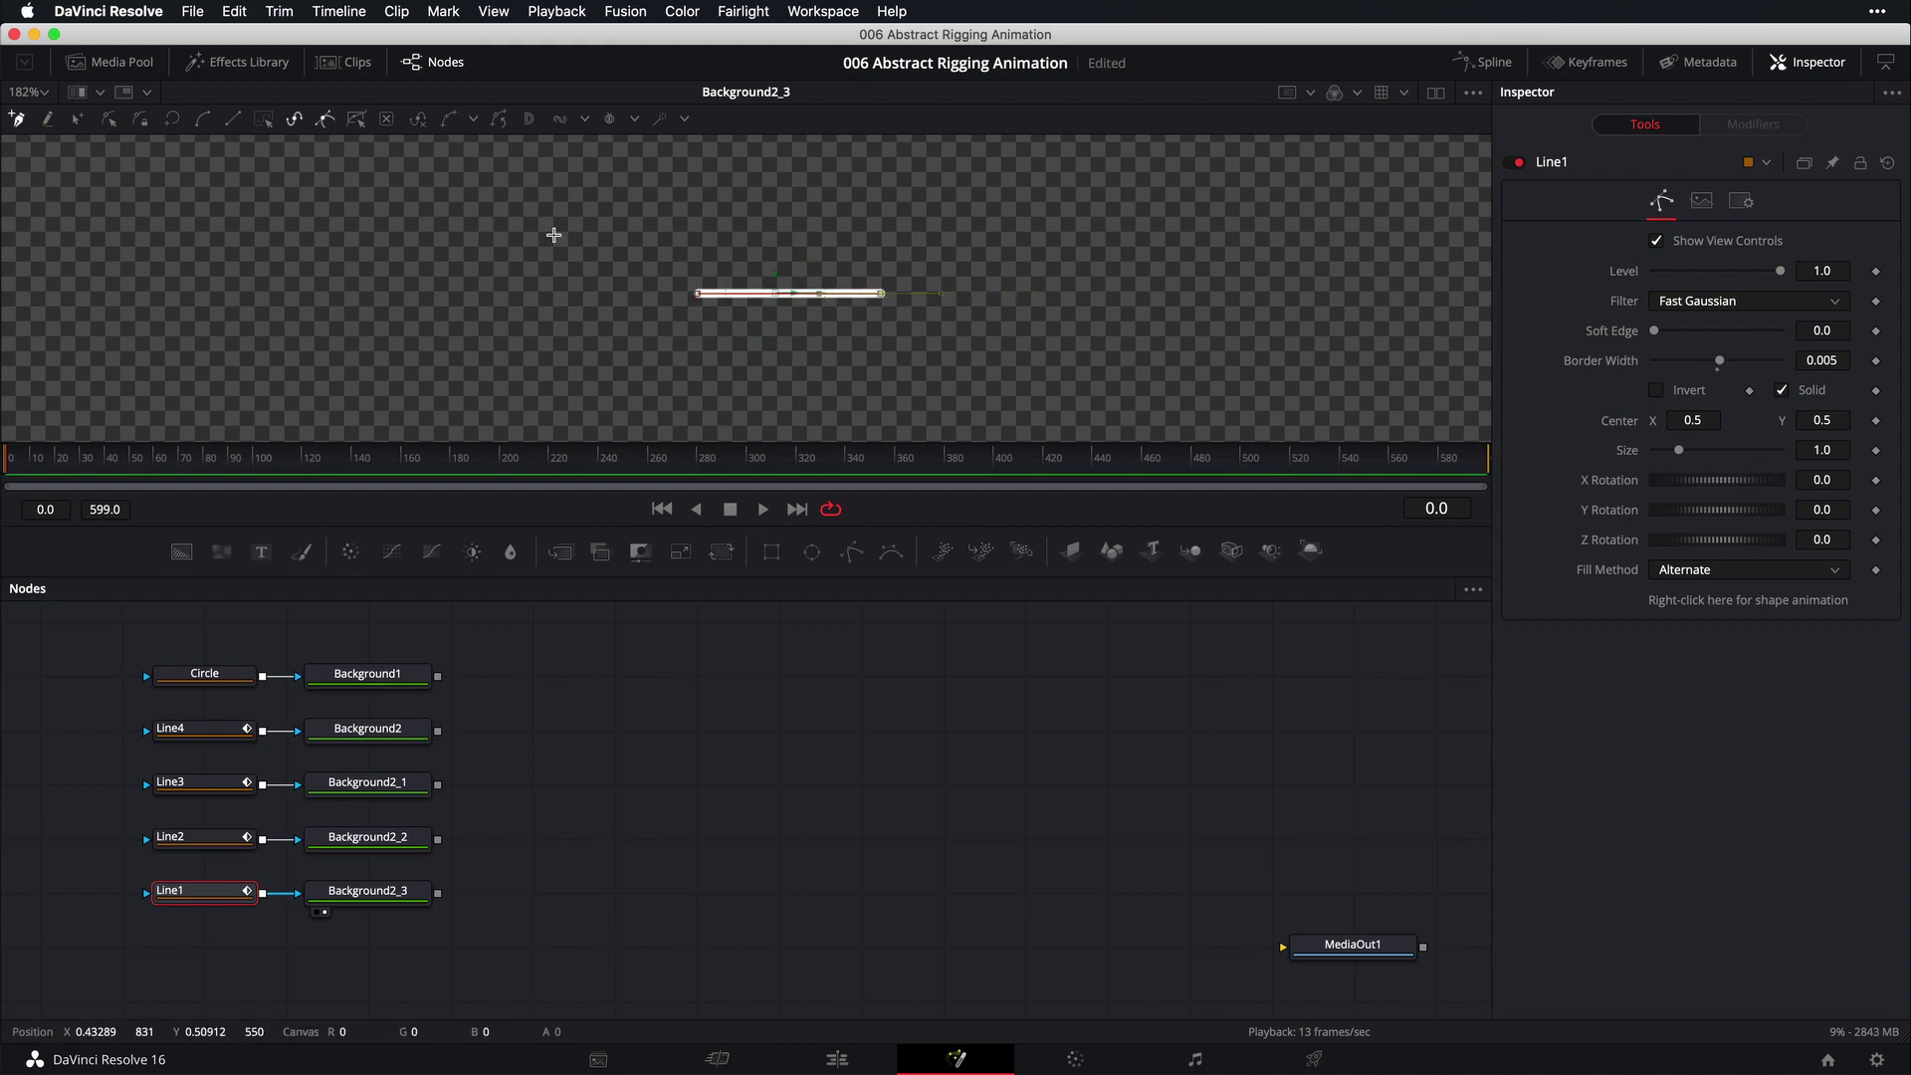
Merge Background1 as the foreground over Background2 with a new Merge node
{"action": "scroll", "coordinate": [703, 392], "scroll_direction": "down", "scroll_amount": 1}
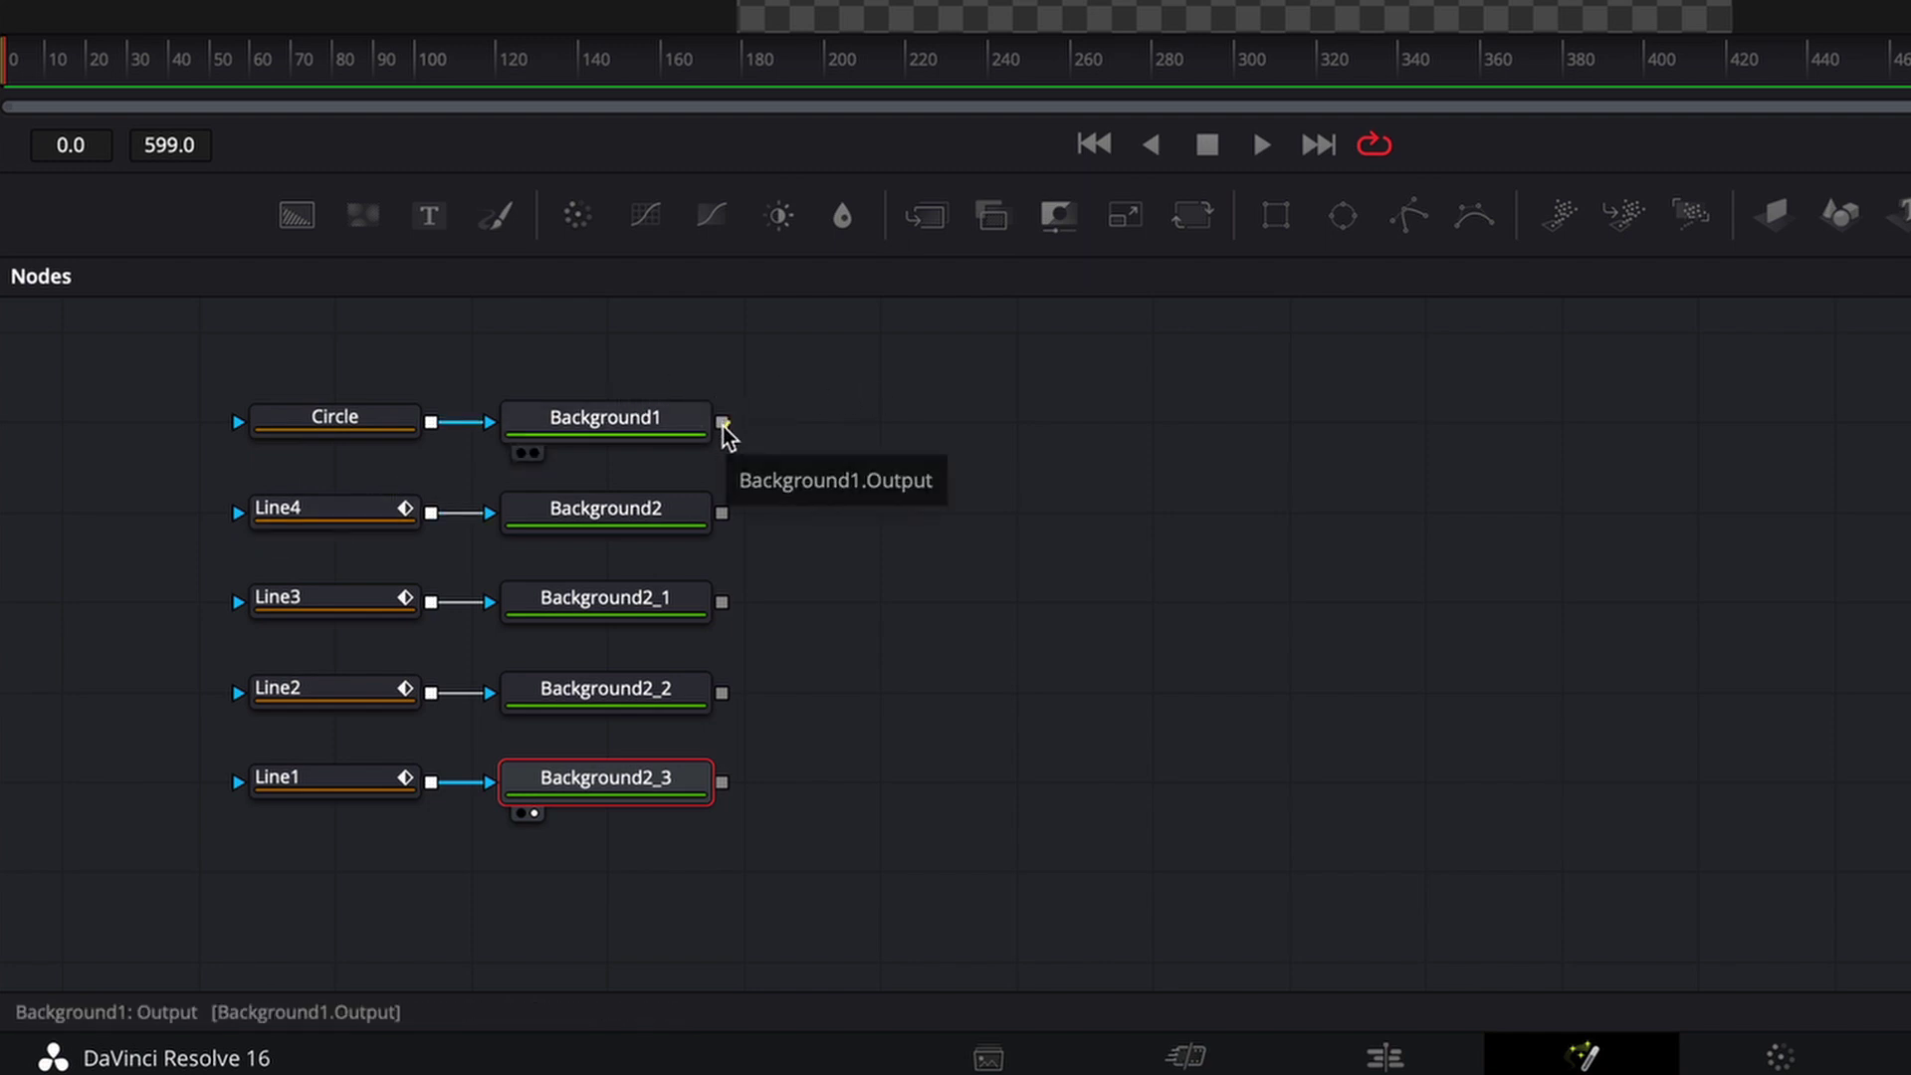
{"action": "left_click_drag", "start_coordinate": [724, 423], "coordinate": [726, 523]}
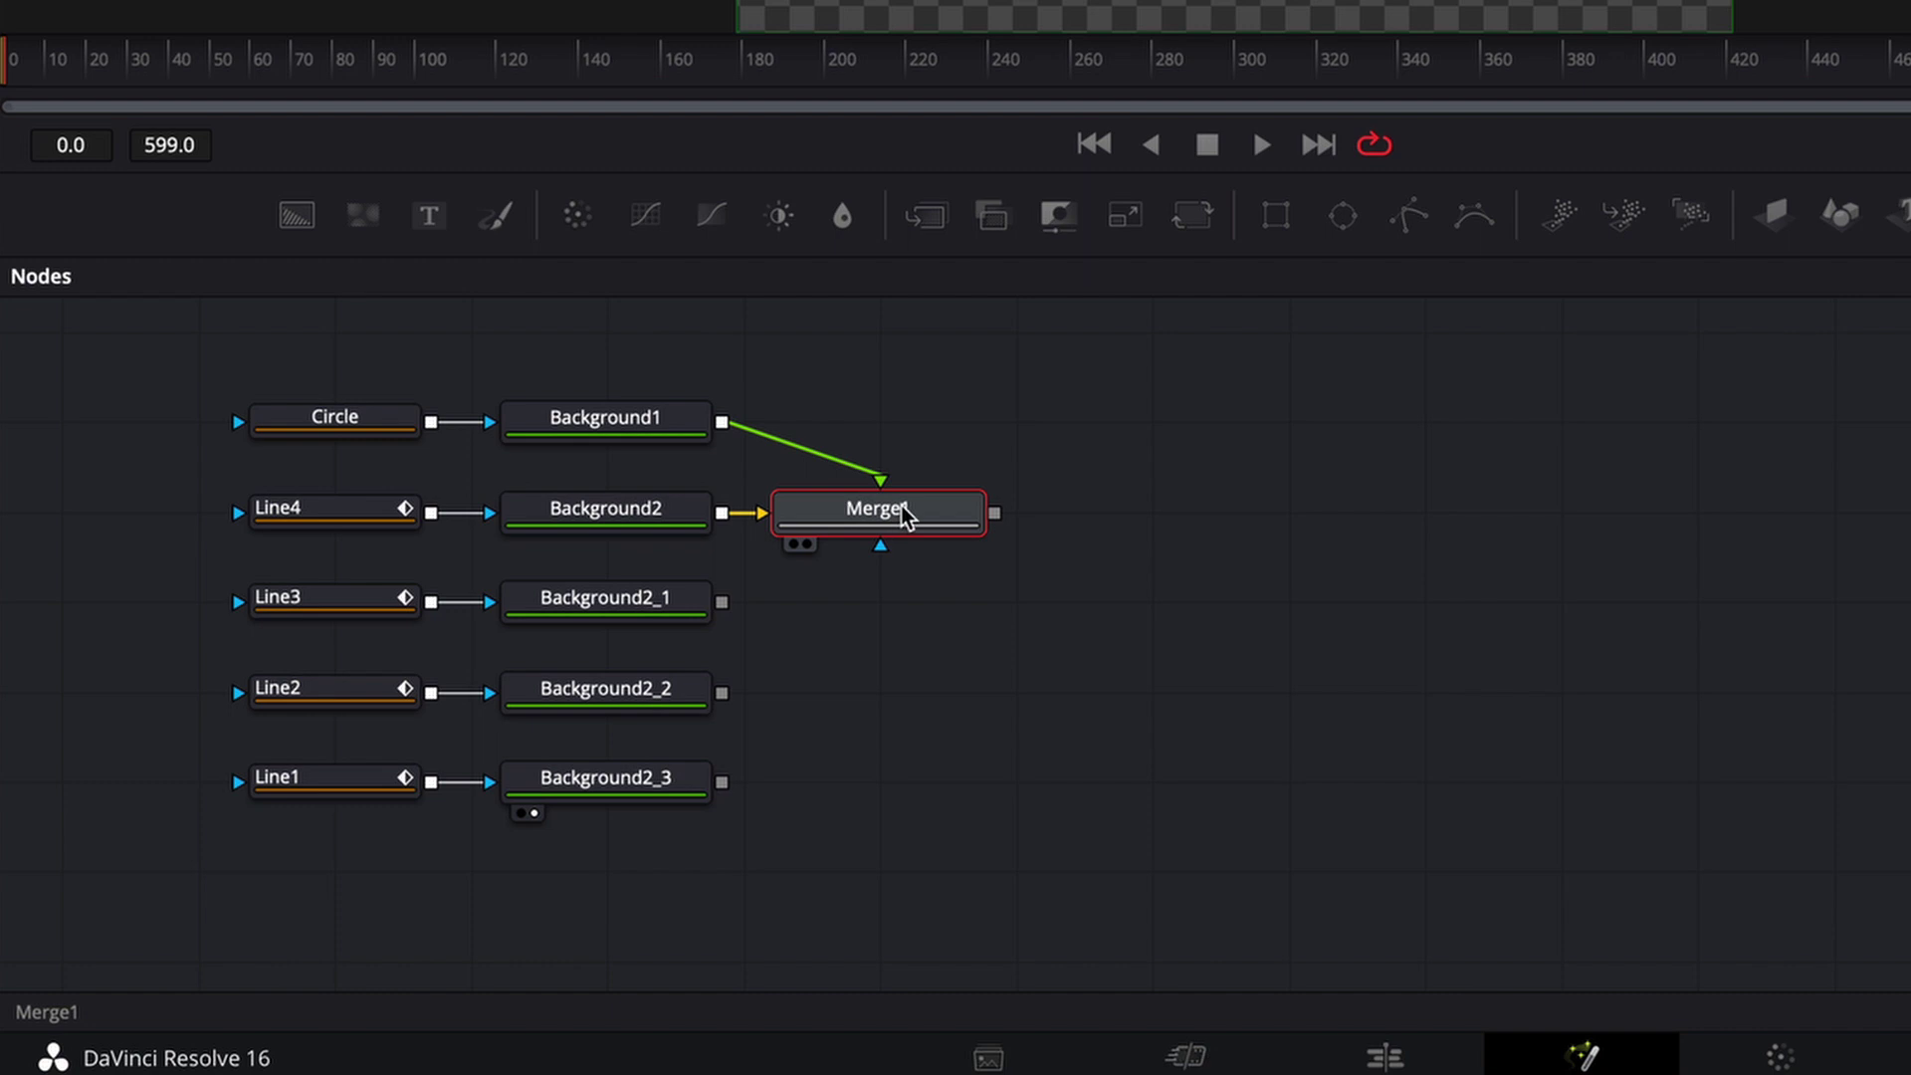
Show Merge1 in the viewer and lower its Blend to about 0.496 so the line shows through the circle
{"action": "left_click_drag", "start_coordinate": [904, 518], "coordinate": [923, 376]}
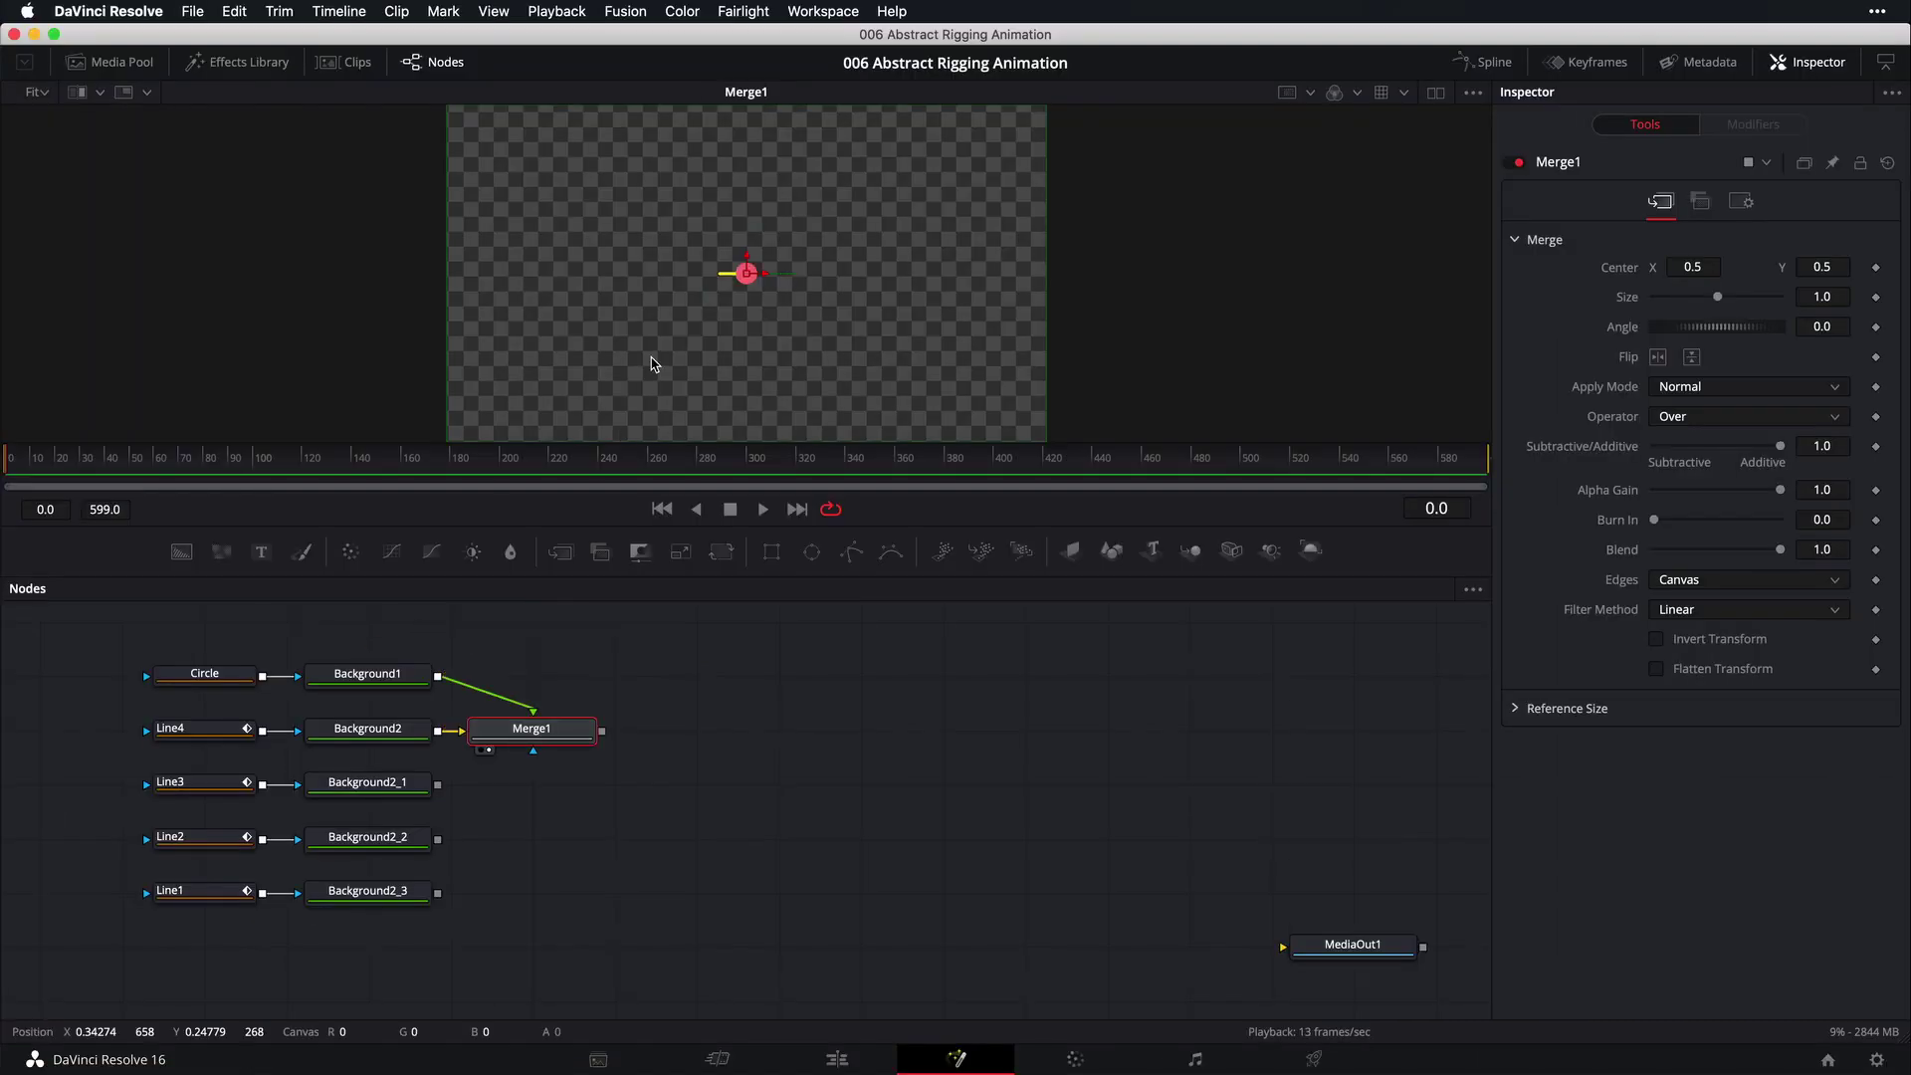
{"action": "scroll", "coordinate": [748, 273], "scroll_direction": "up", "scroll_amount": 5}
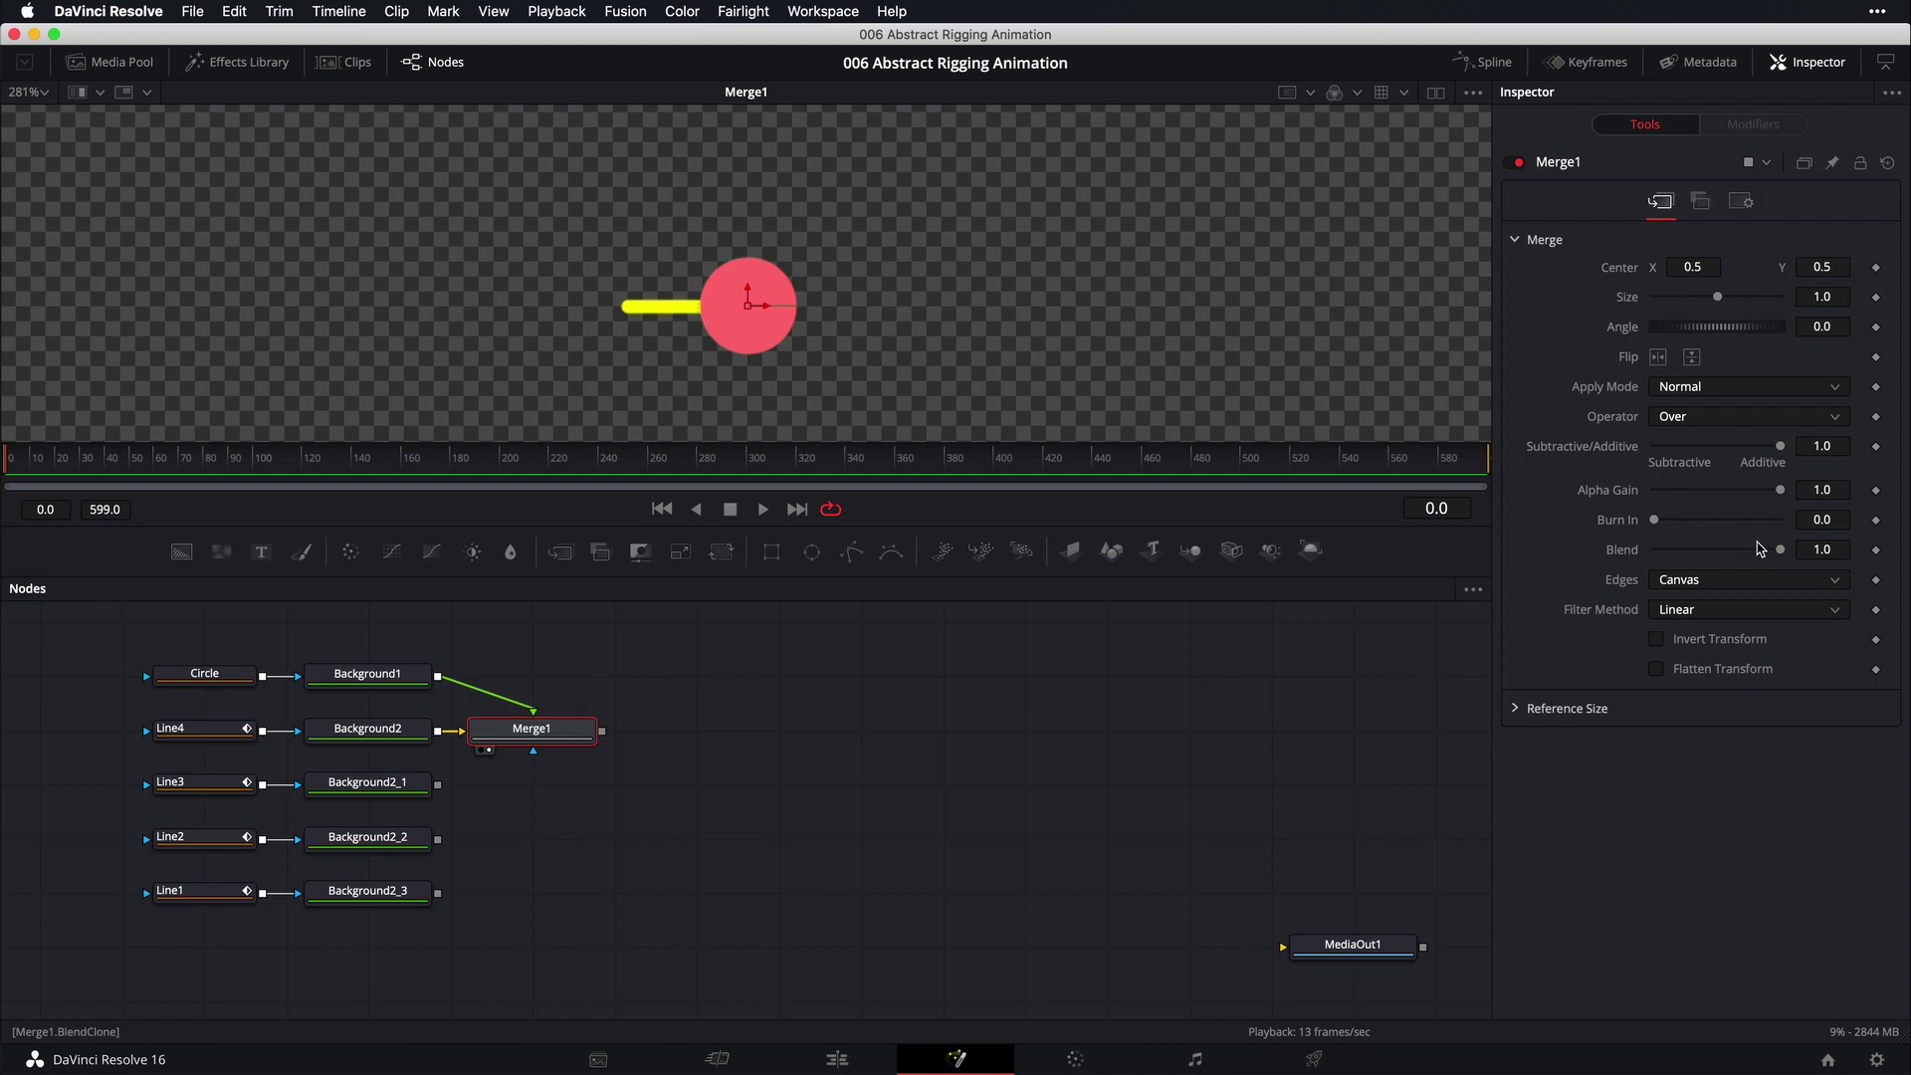
{"action": "left_click_drag", "start_coordinate": [1780, 554], "coordinate": [1723, 558]}
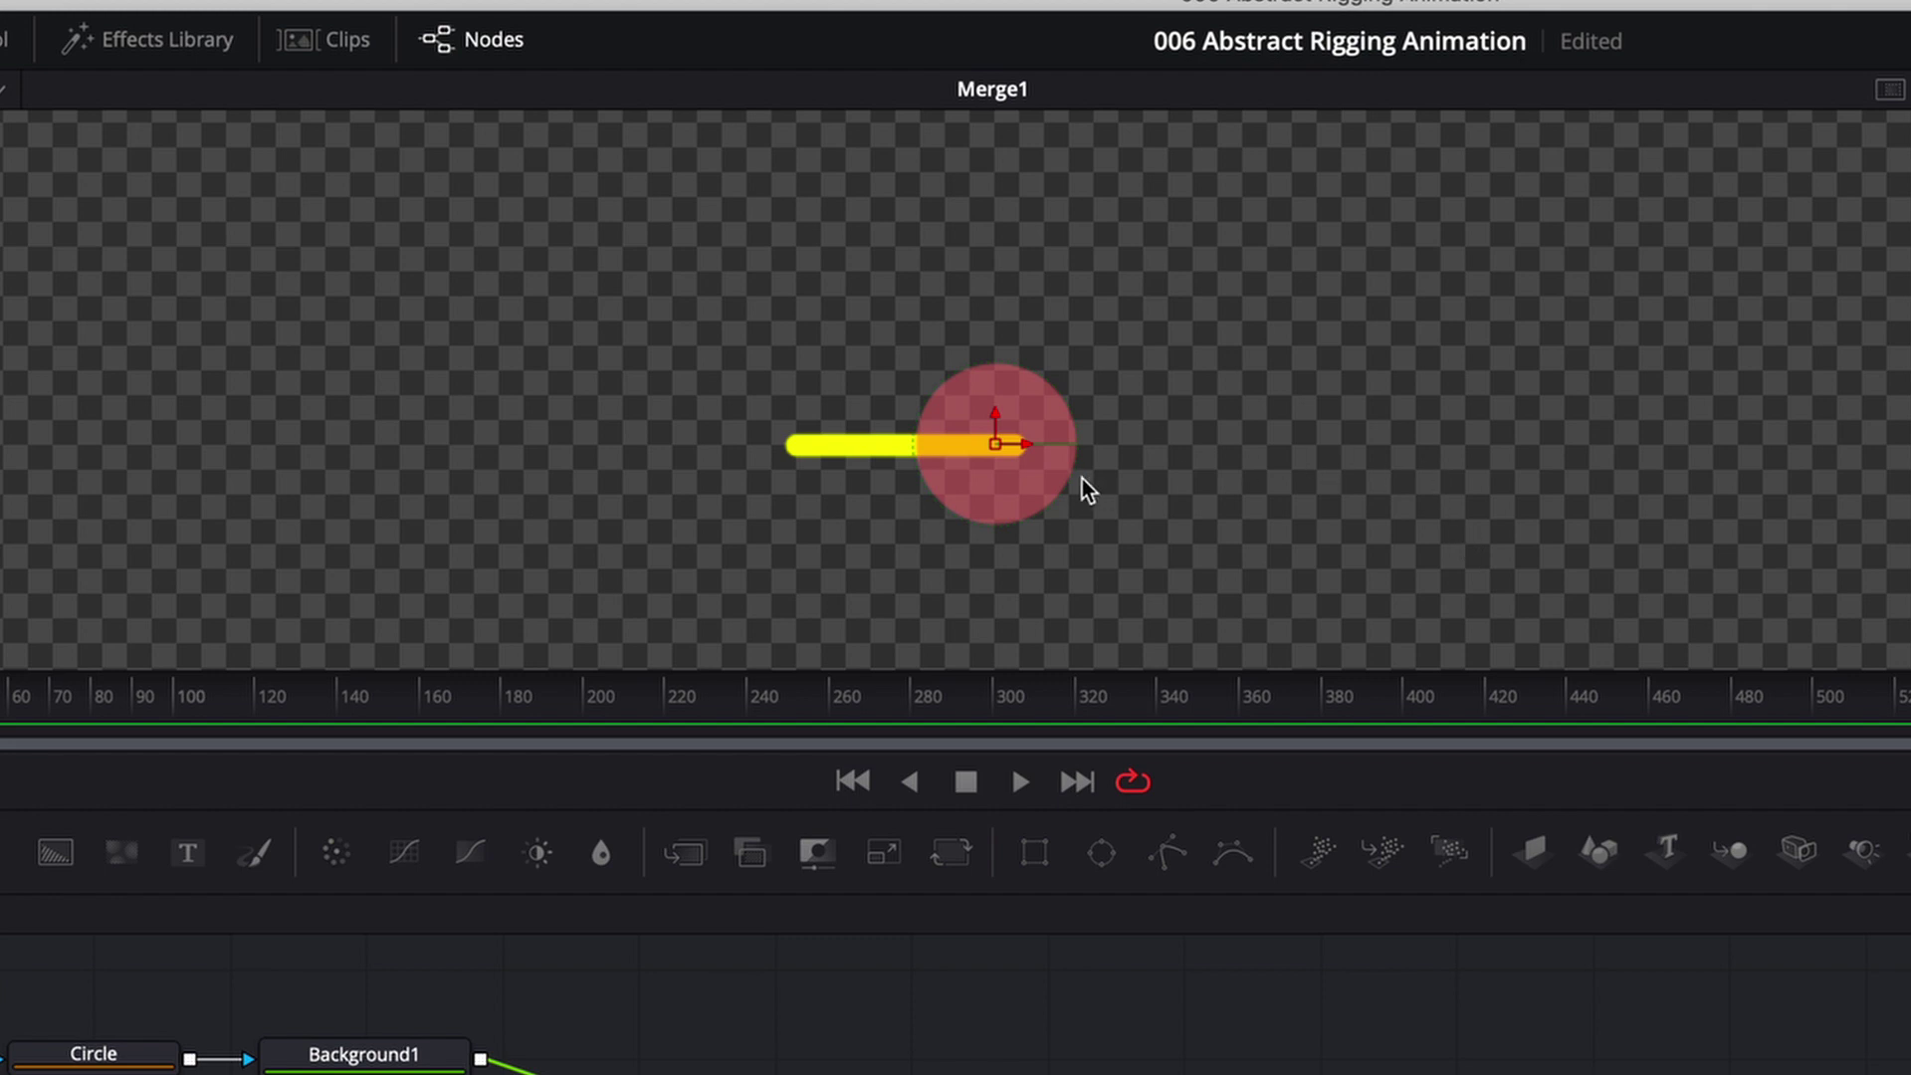
Centre the circle on the yellow line's right end by setting Merge1's Center to X 0.5048 and Y 0.4996
{"action": "scroll", "coordinate": [1050, 491], "scroll_direction": "up", "scroll_amount": 1}
{"action": "scroll", "coordinate": [1050, 491], "scroll_direction": "up", "scroll_amount": 3}
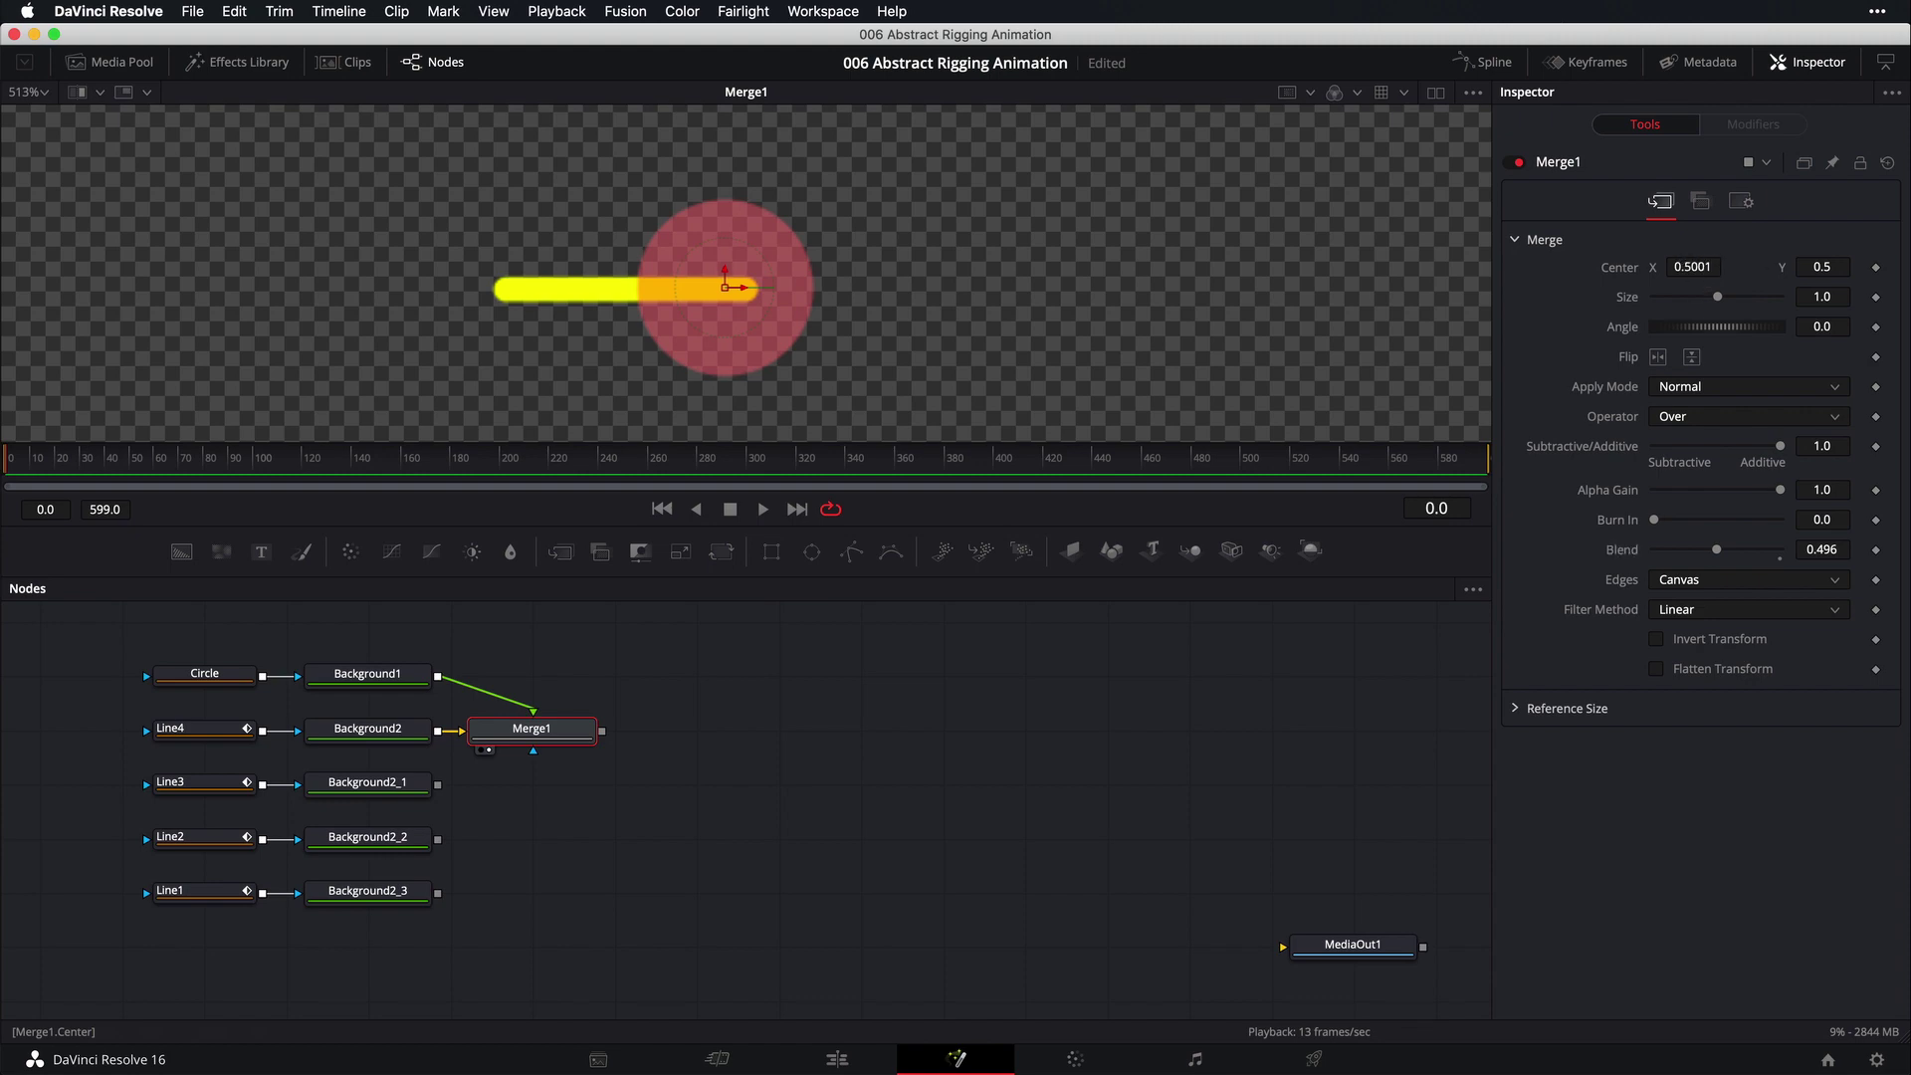
{"action": "left_click_drag", "start_coordinate": [1692, 267], "coordinate": [1738, 267]}
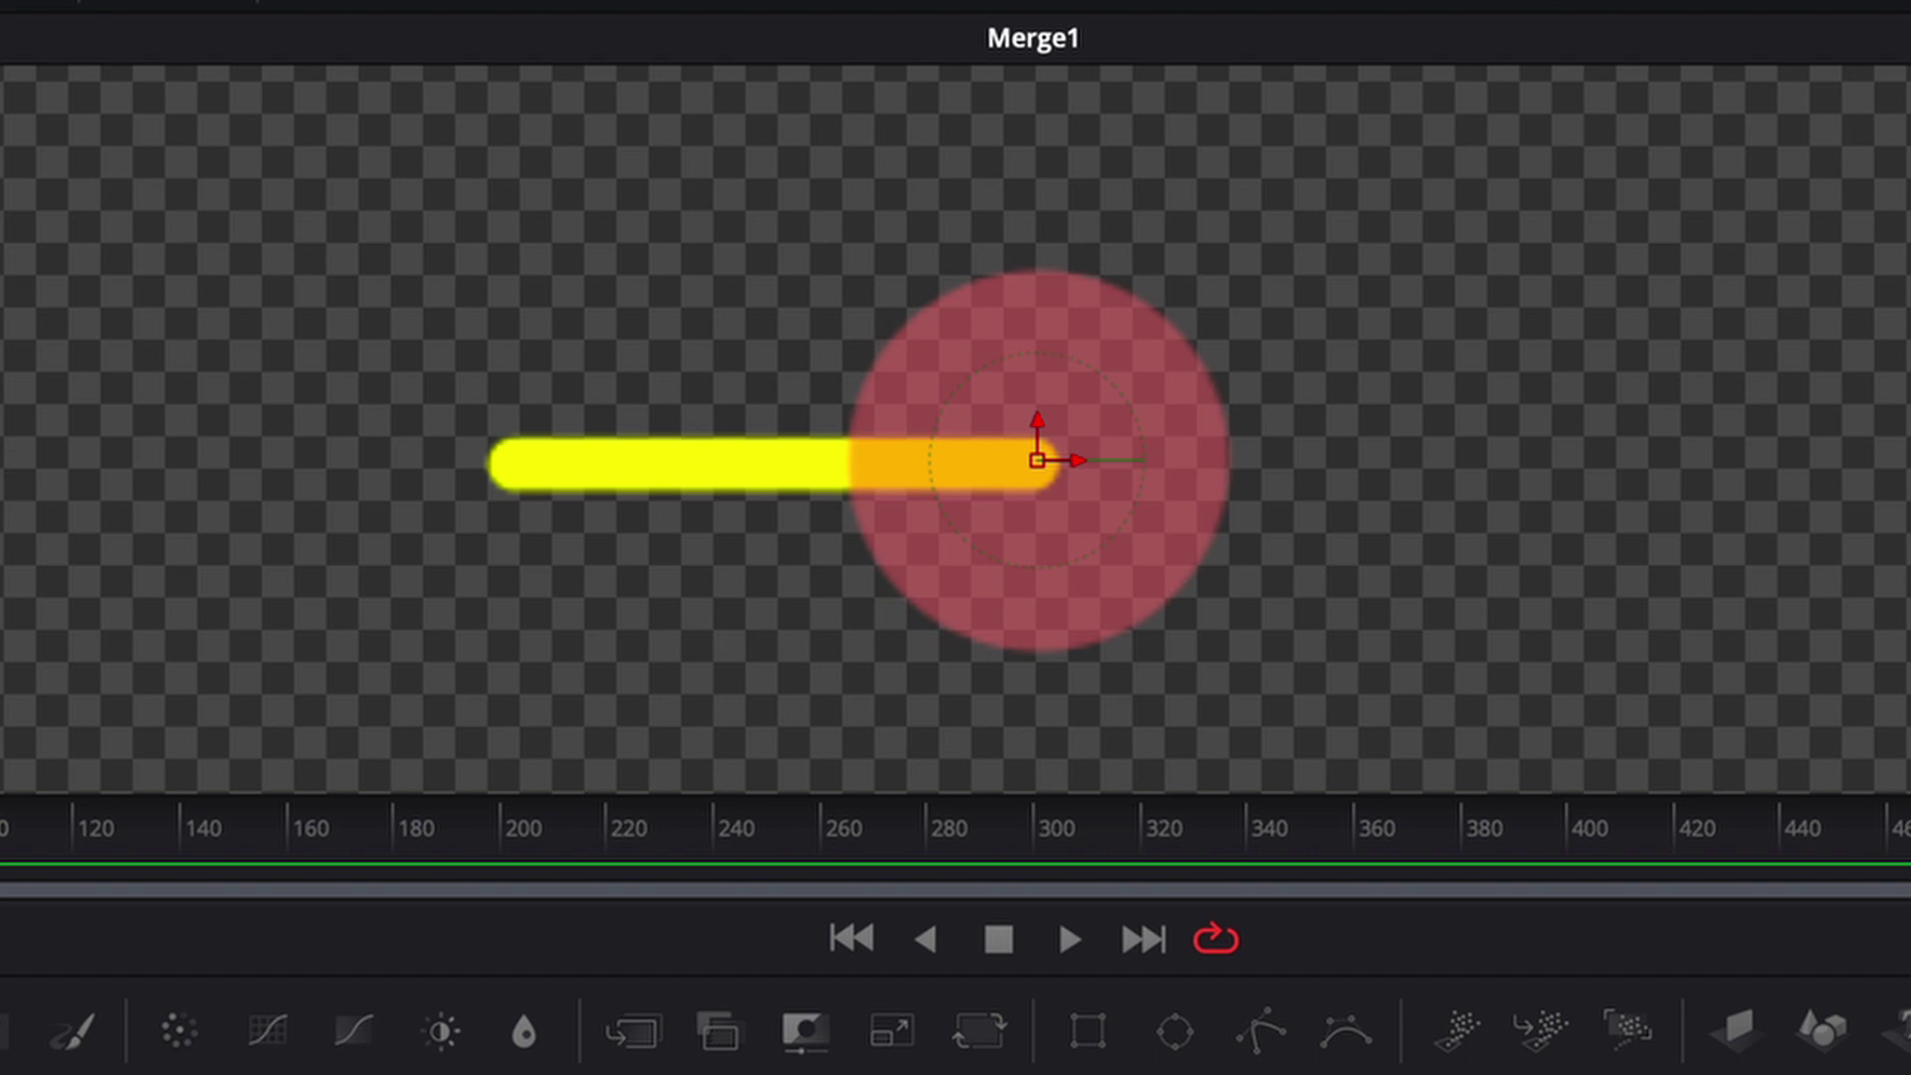
{"action": "scroll", "coordinate": [1089, 506], "scroll_direction": "up", "scroll_amount": 5}
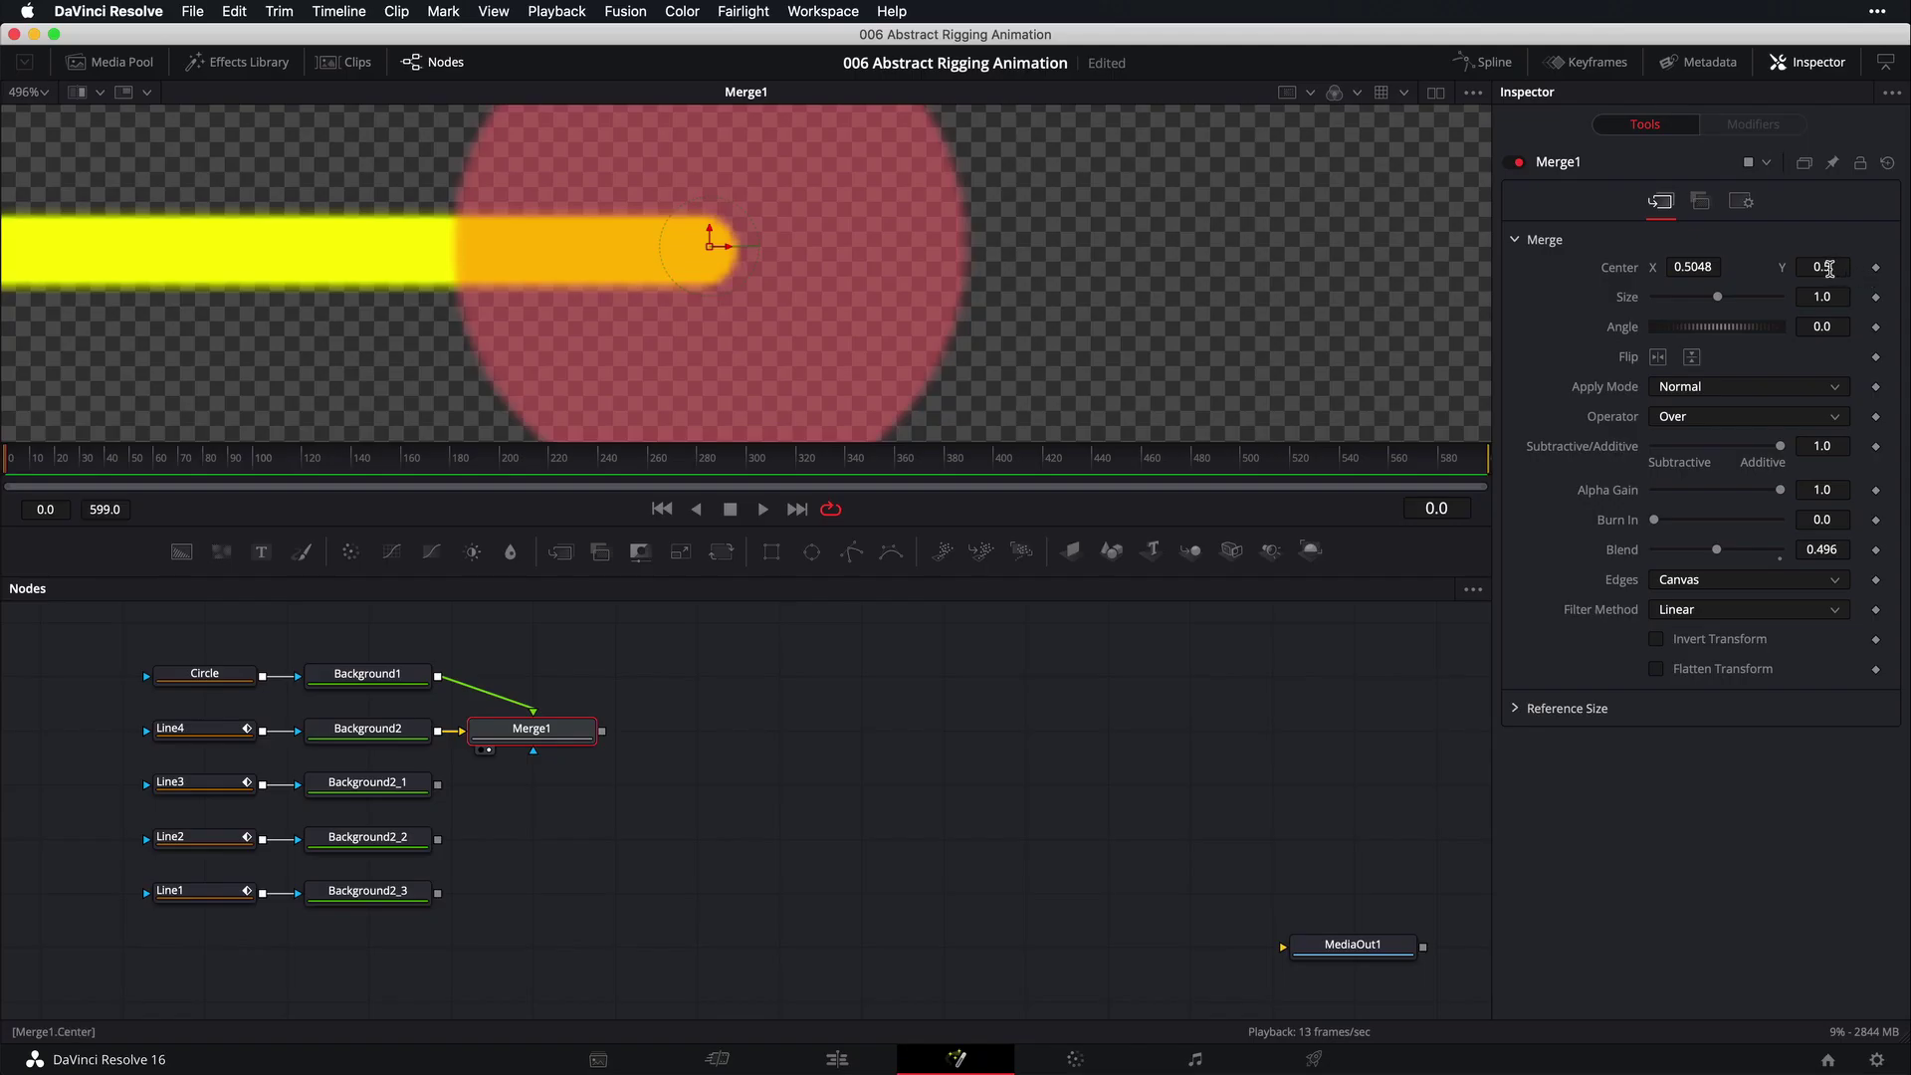
{"action": "left_click", "coordinate": [1825, 267]}
{"action": "type", "text": "0.4996"}
{"action": "key", "text": "Return"}
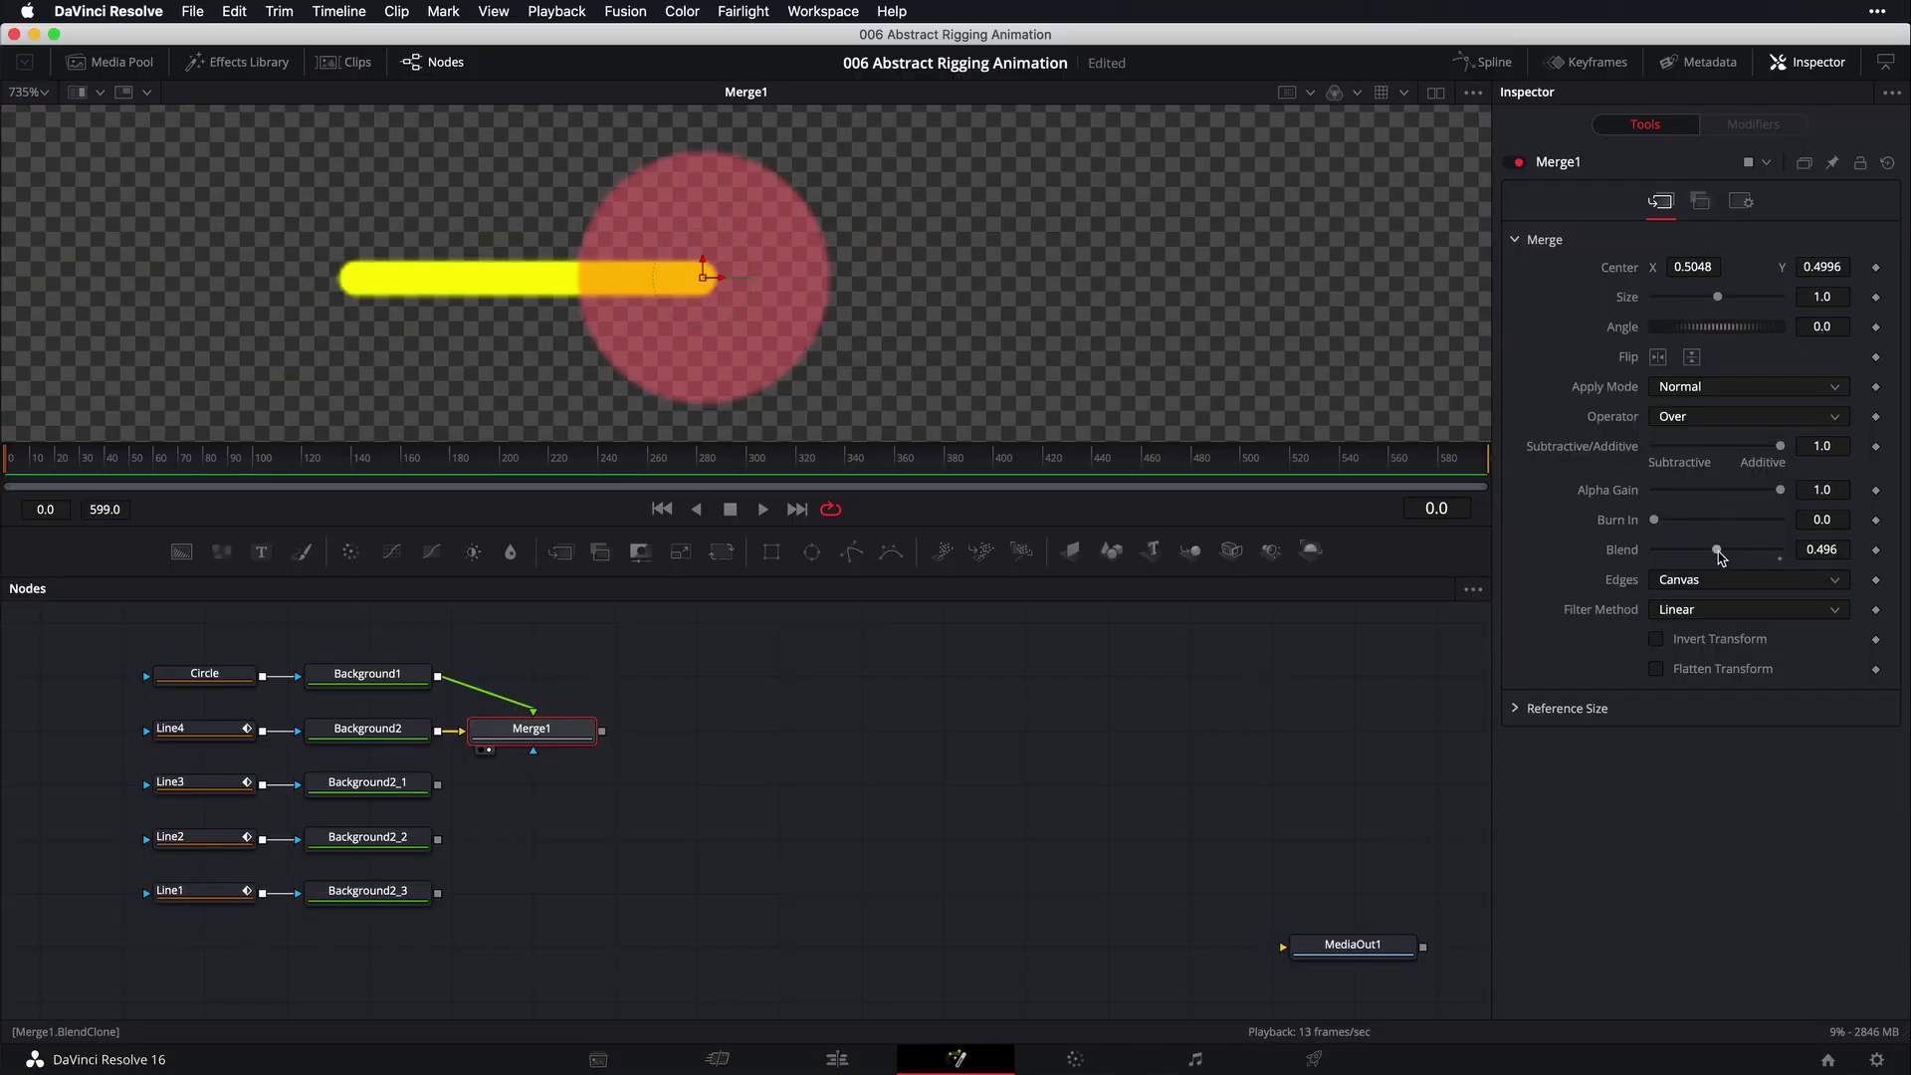
Reset Merge1's Blend to 1.0
{"action": "double_click", "coordinate": [1718, 550]}
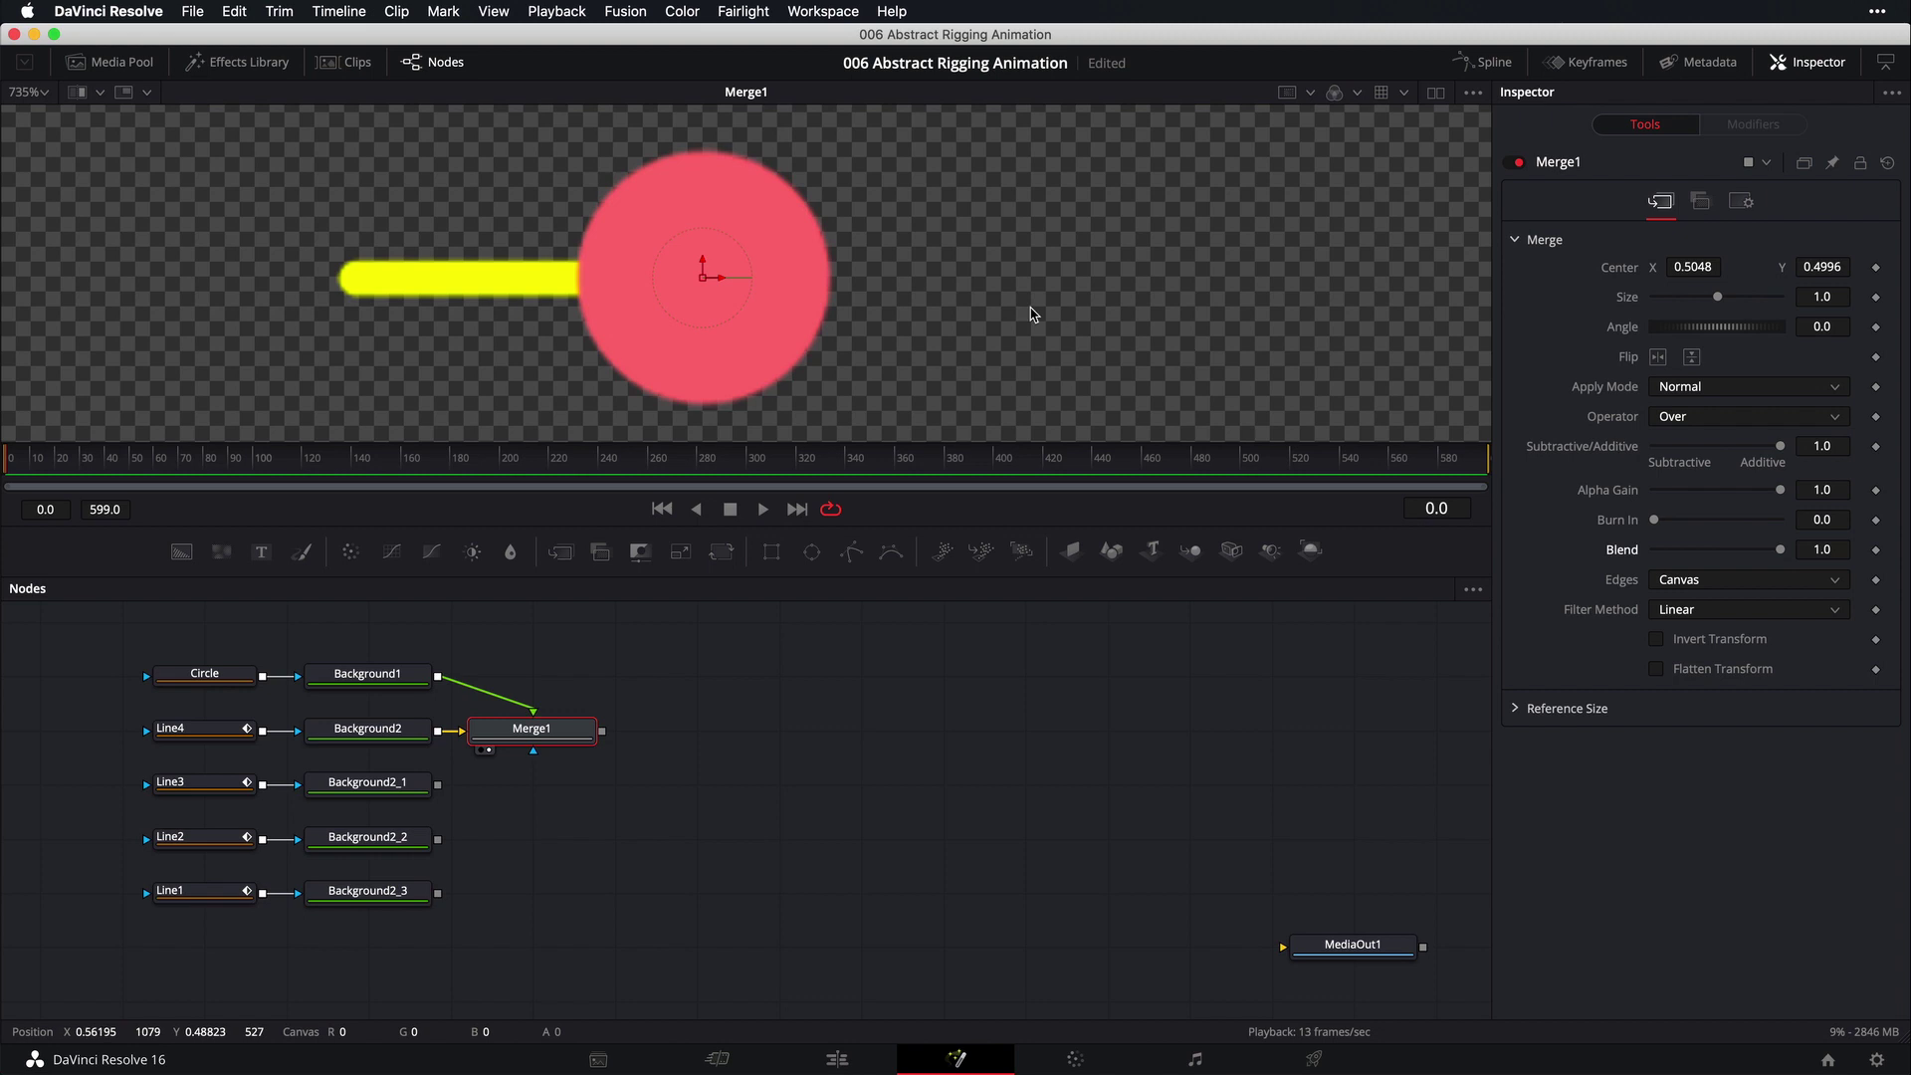
{"action": "scroll", "coordinate": [950, 314], "scroll_direction": "down", "scroll_amount": 1}
{"action": "scroll", "coordinate": [951, 314], "scroll_direction": "down", "scroll_amount": 7}
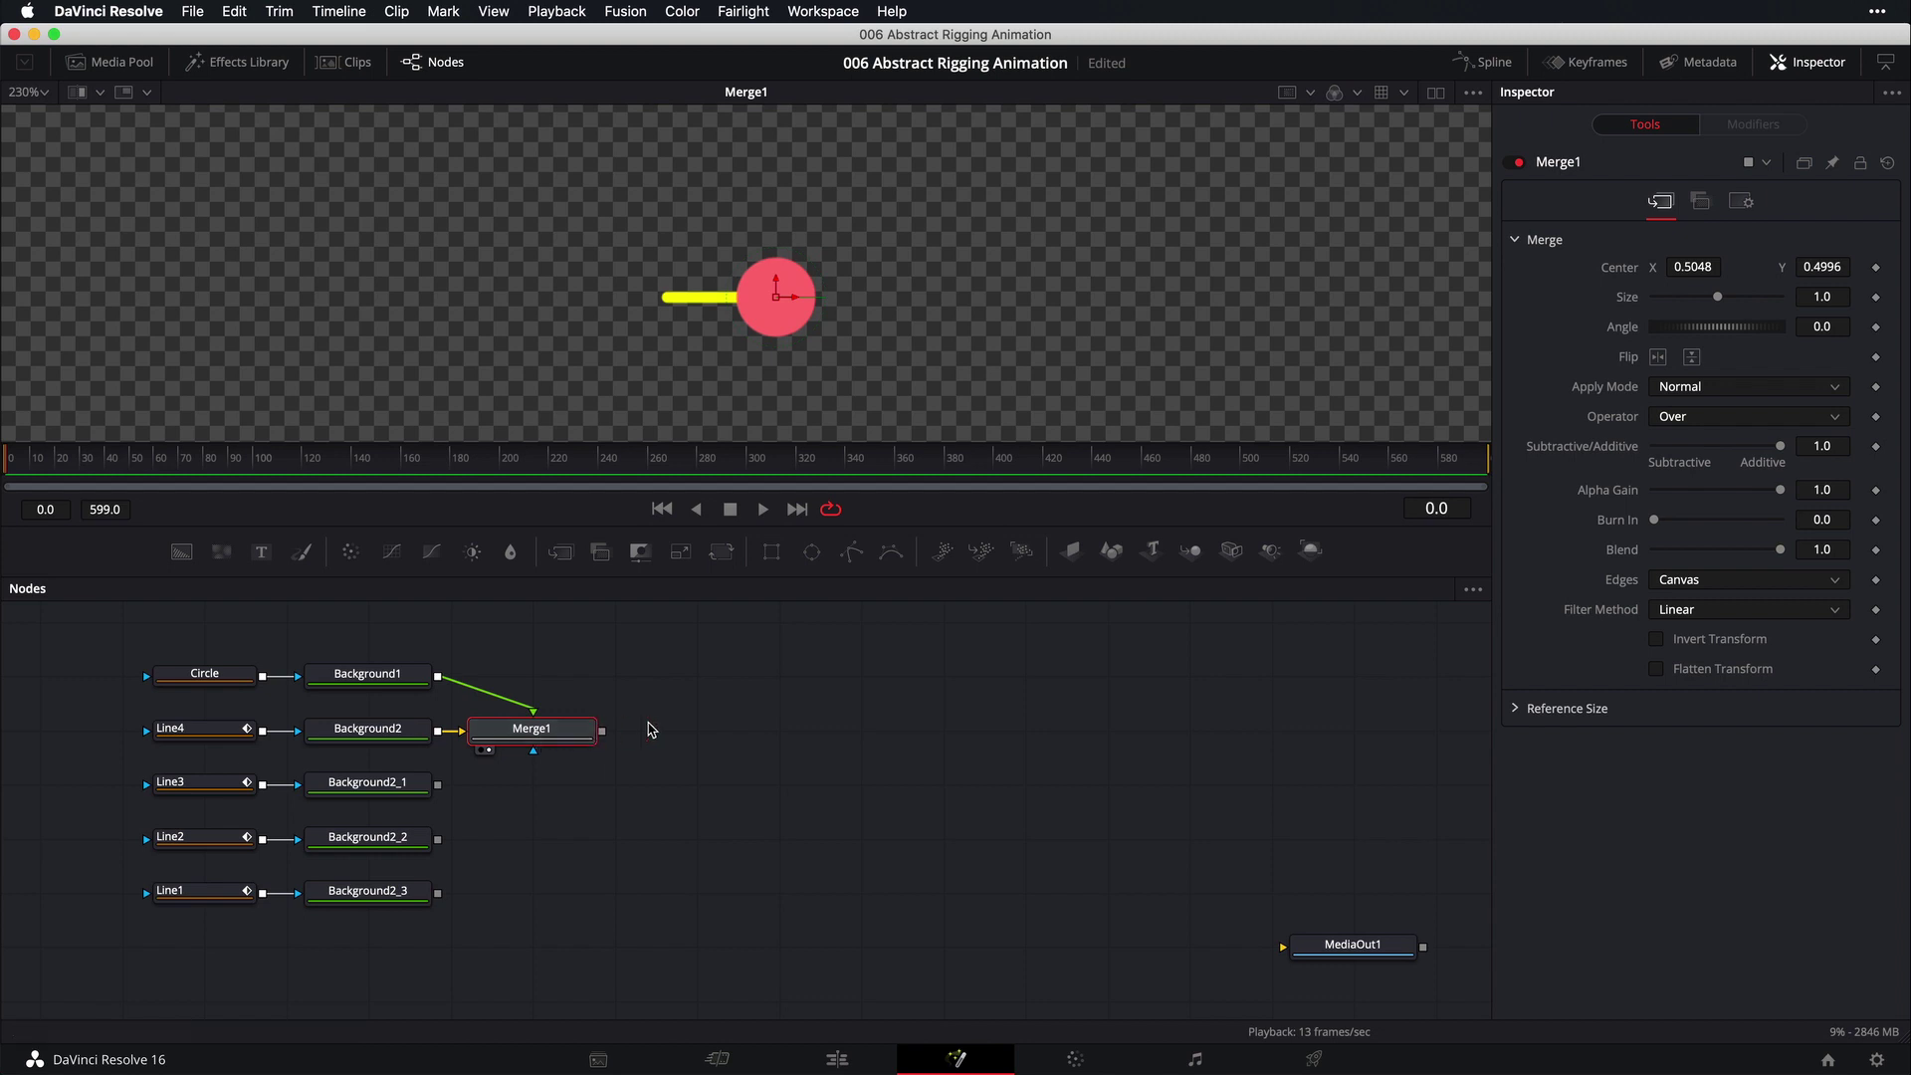
Add a Transform node after Merge1 and show it in the viewer
{"action": "key", "text": "shift+space"}
{"action": "type", "text": "back"}
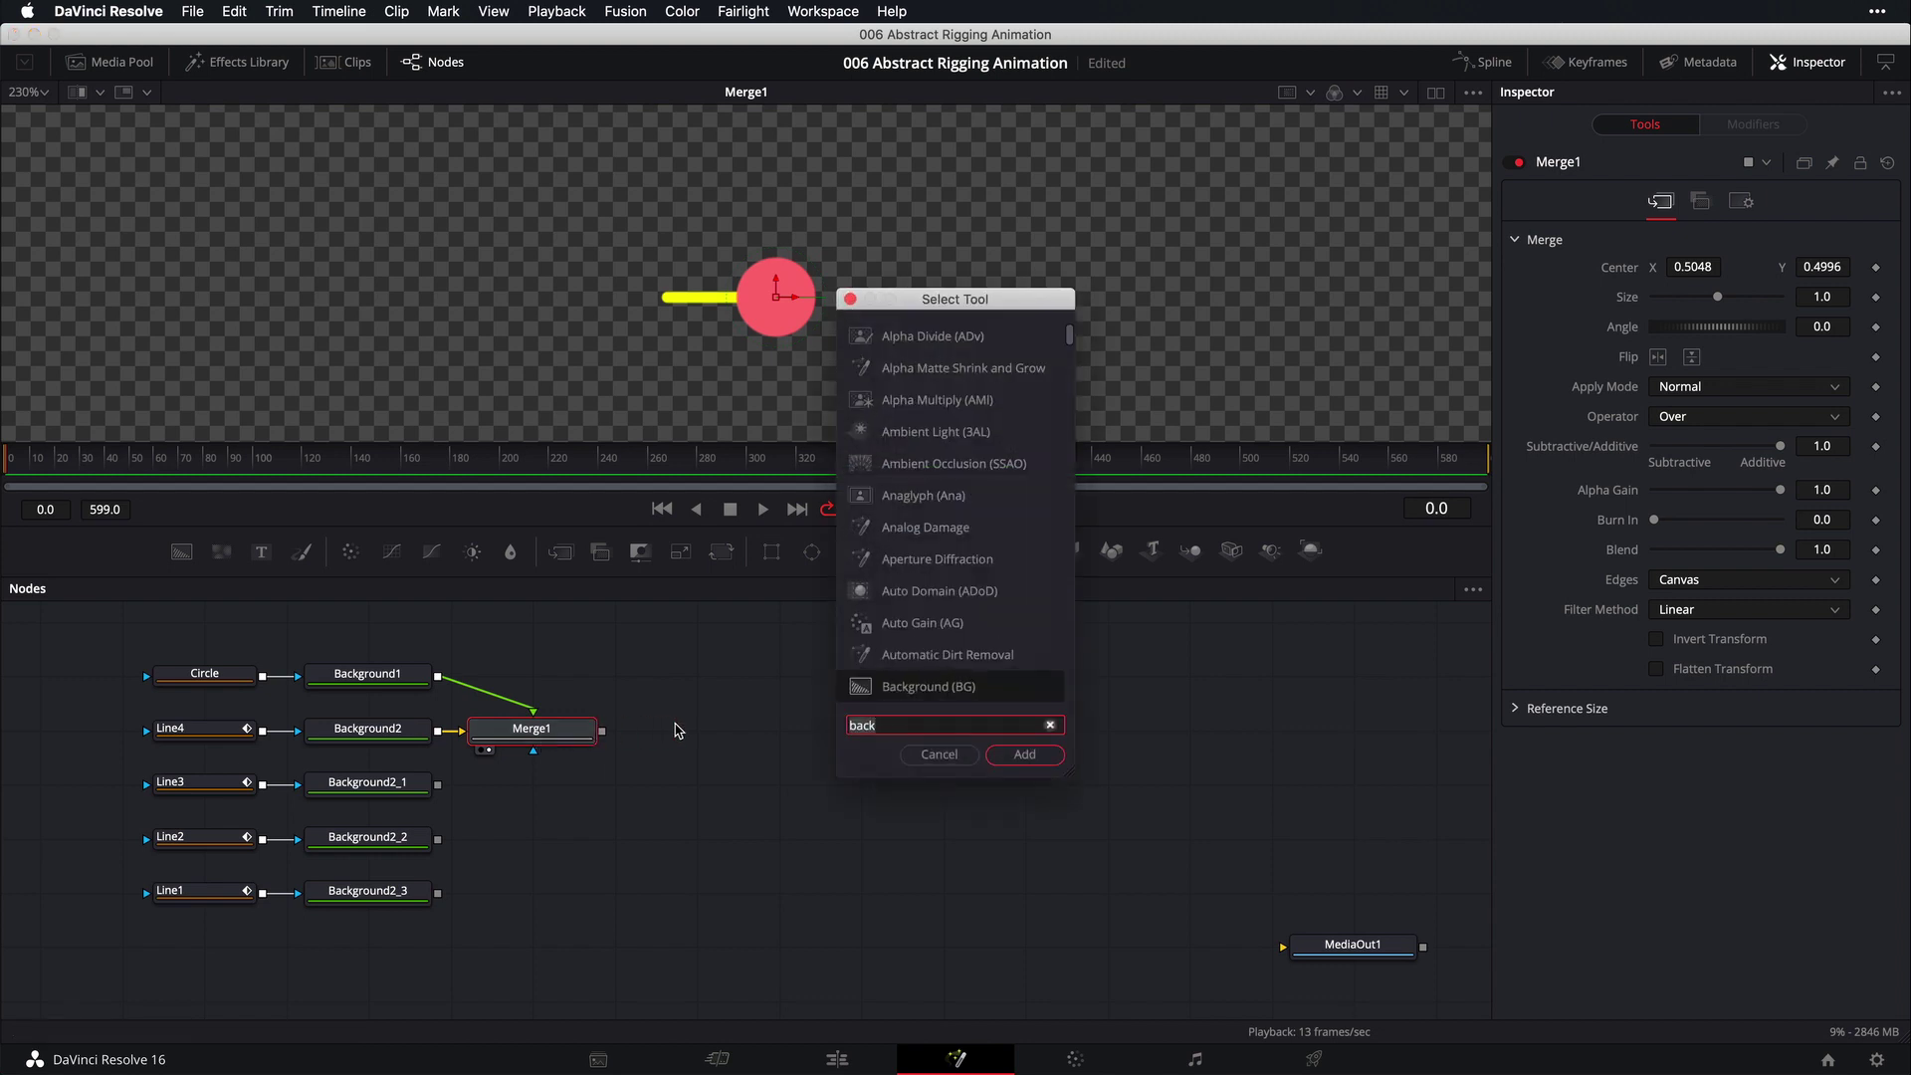
{"action": "key", "text": "BackSpace"}
{"action": "key", "text": "BackSpace"}
{"action": "key", "text": "BackSpace"}
{"action": "key", "text": "BackSpace"}
{"action": "type", "text": "trans"}
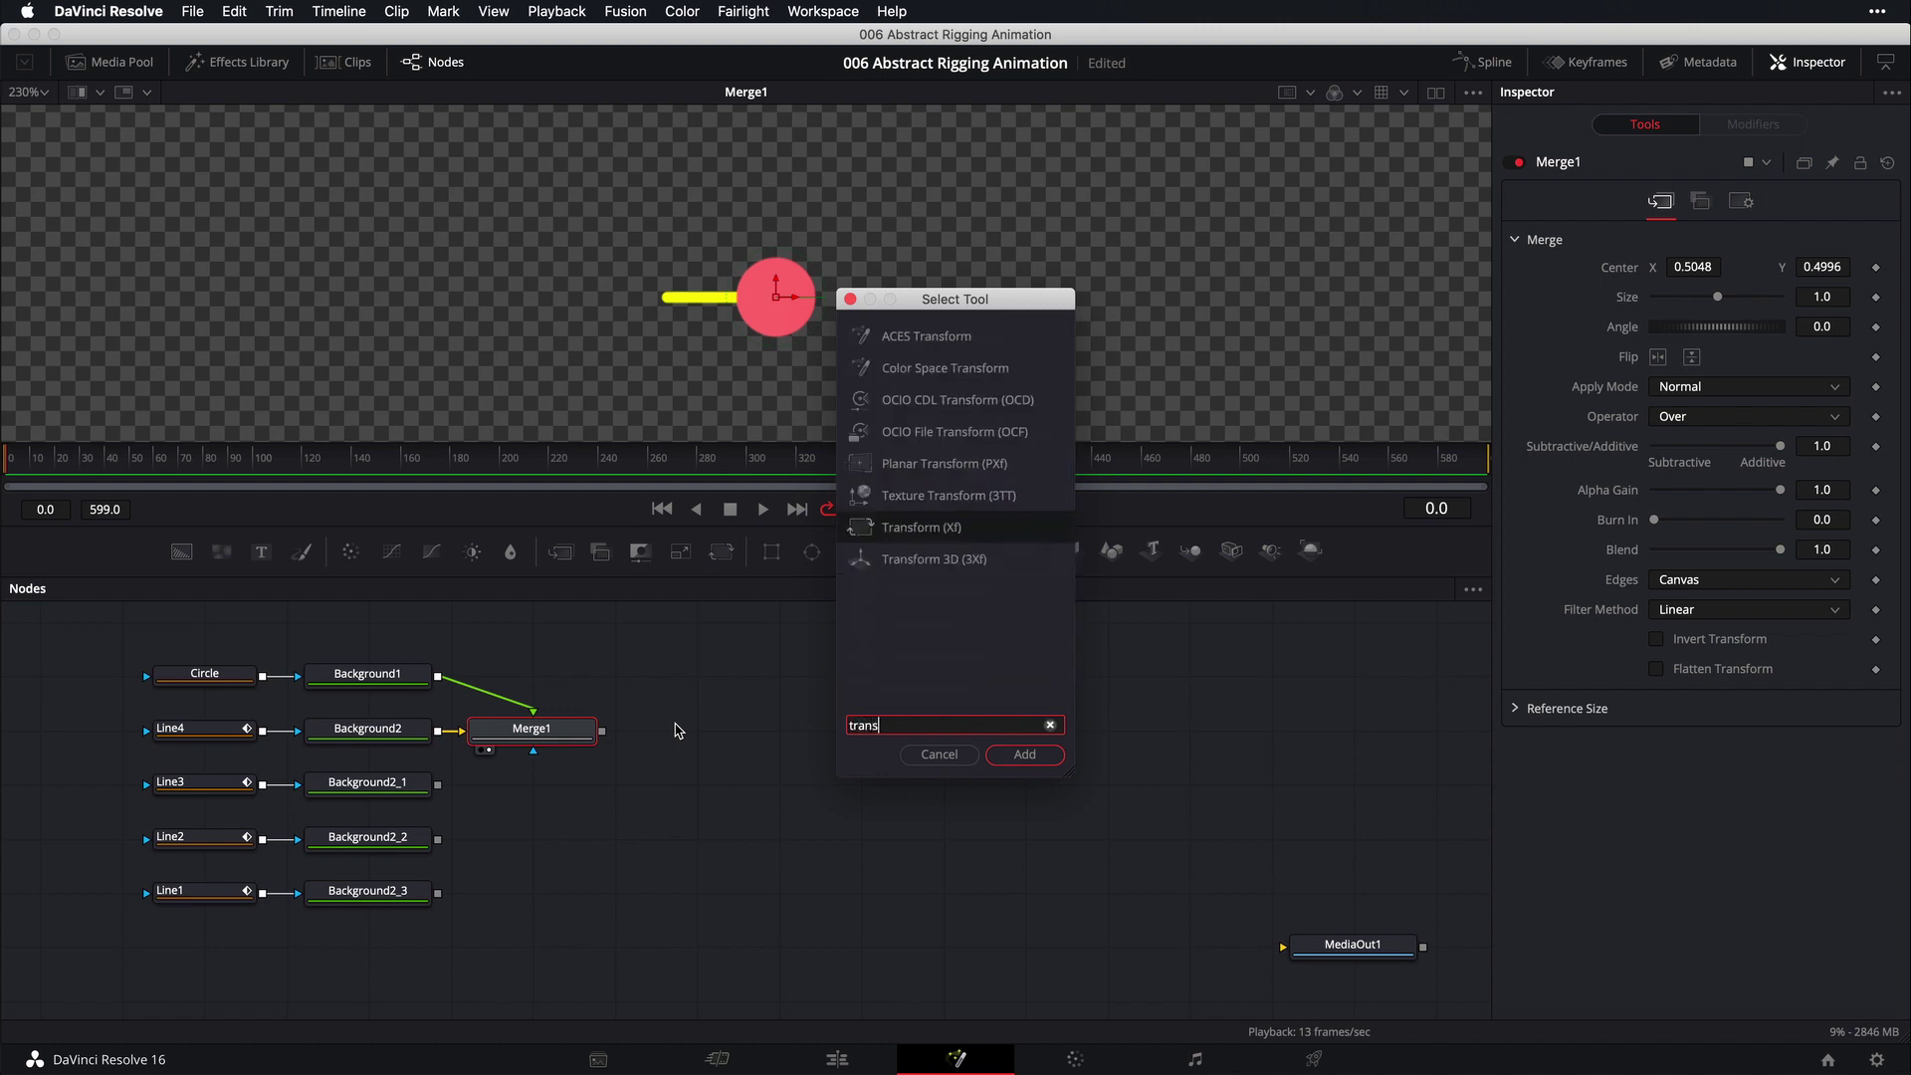
{"action": "key", "text": "Return"}
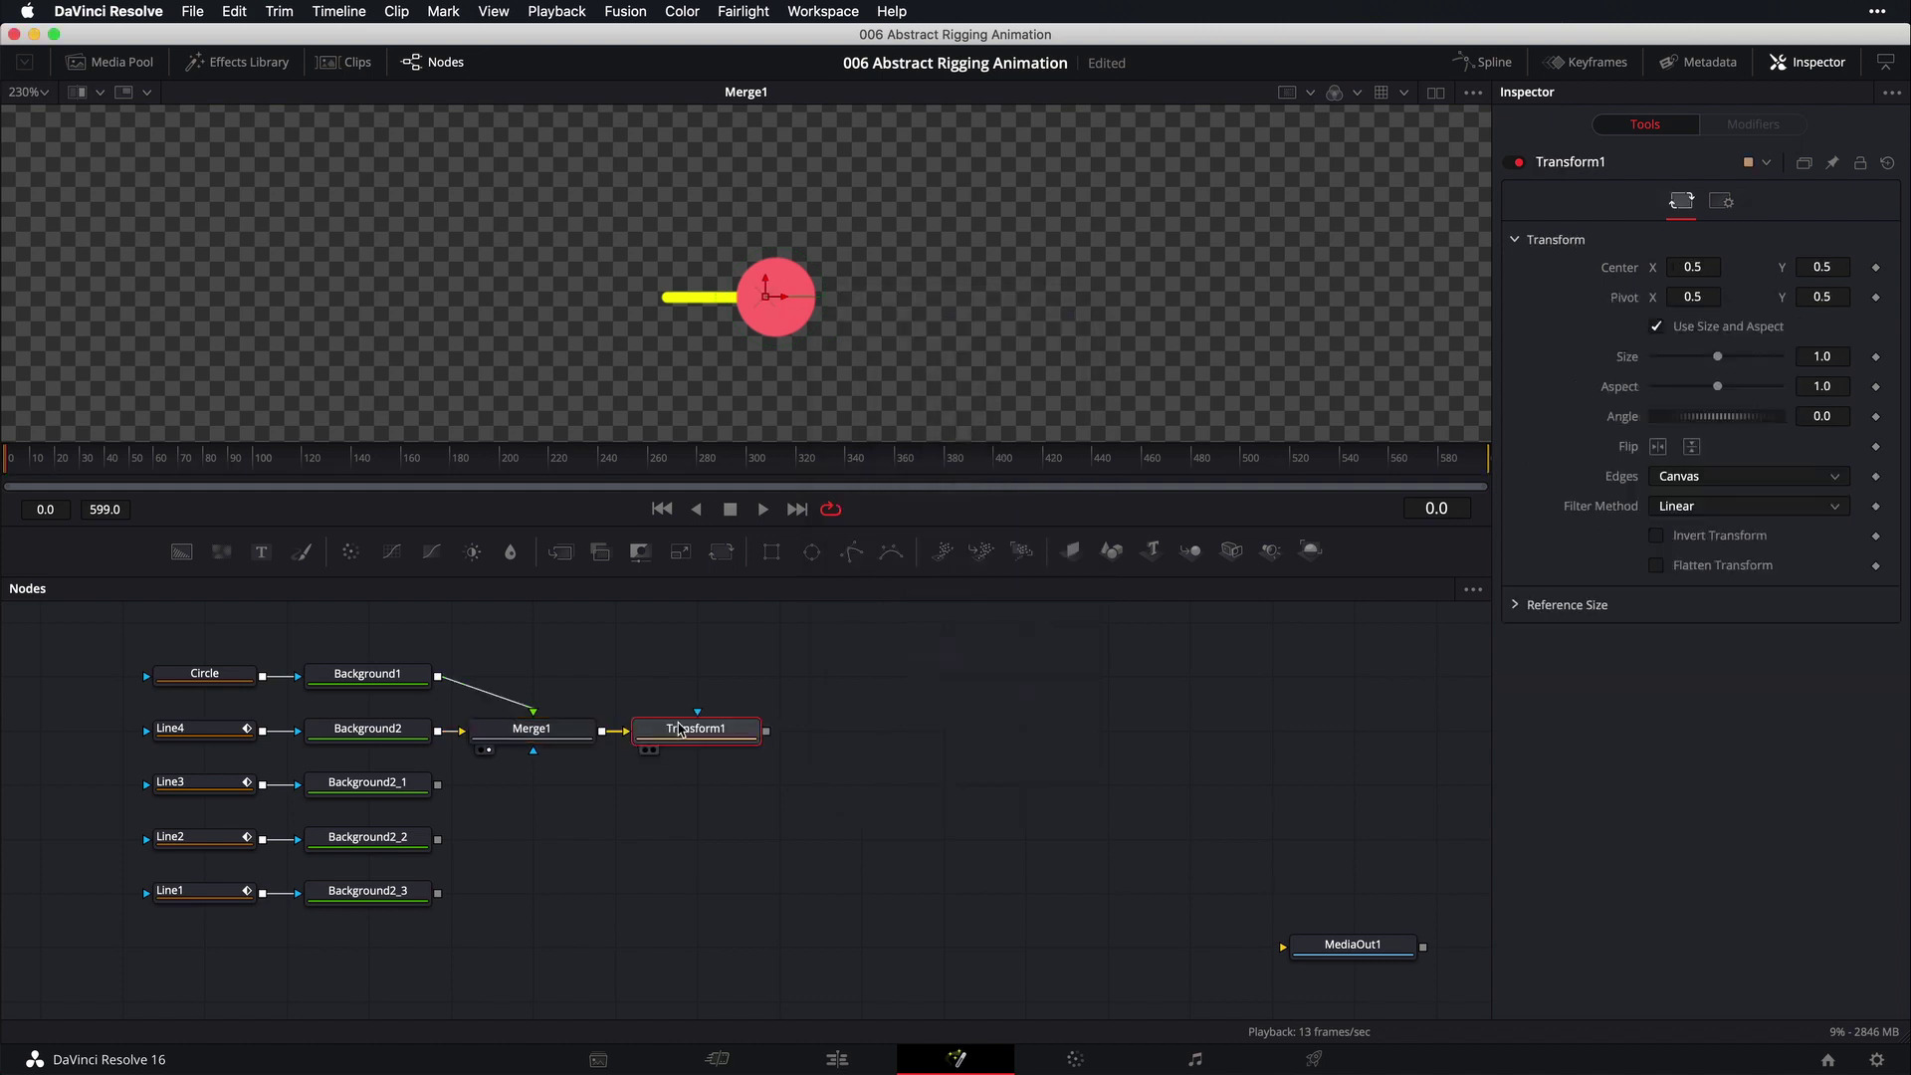
{"action": "left_click_drag", "start_coordinate": [680, 730], "coordinate": [612, 364]}
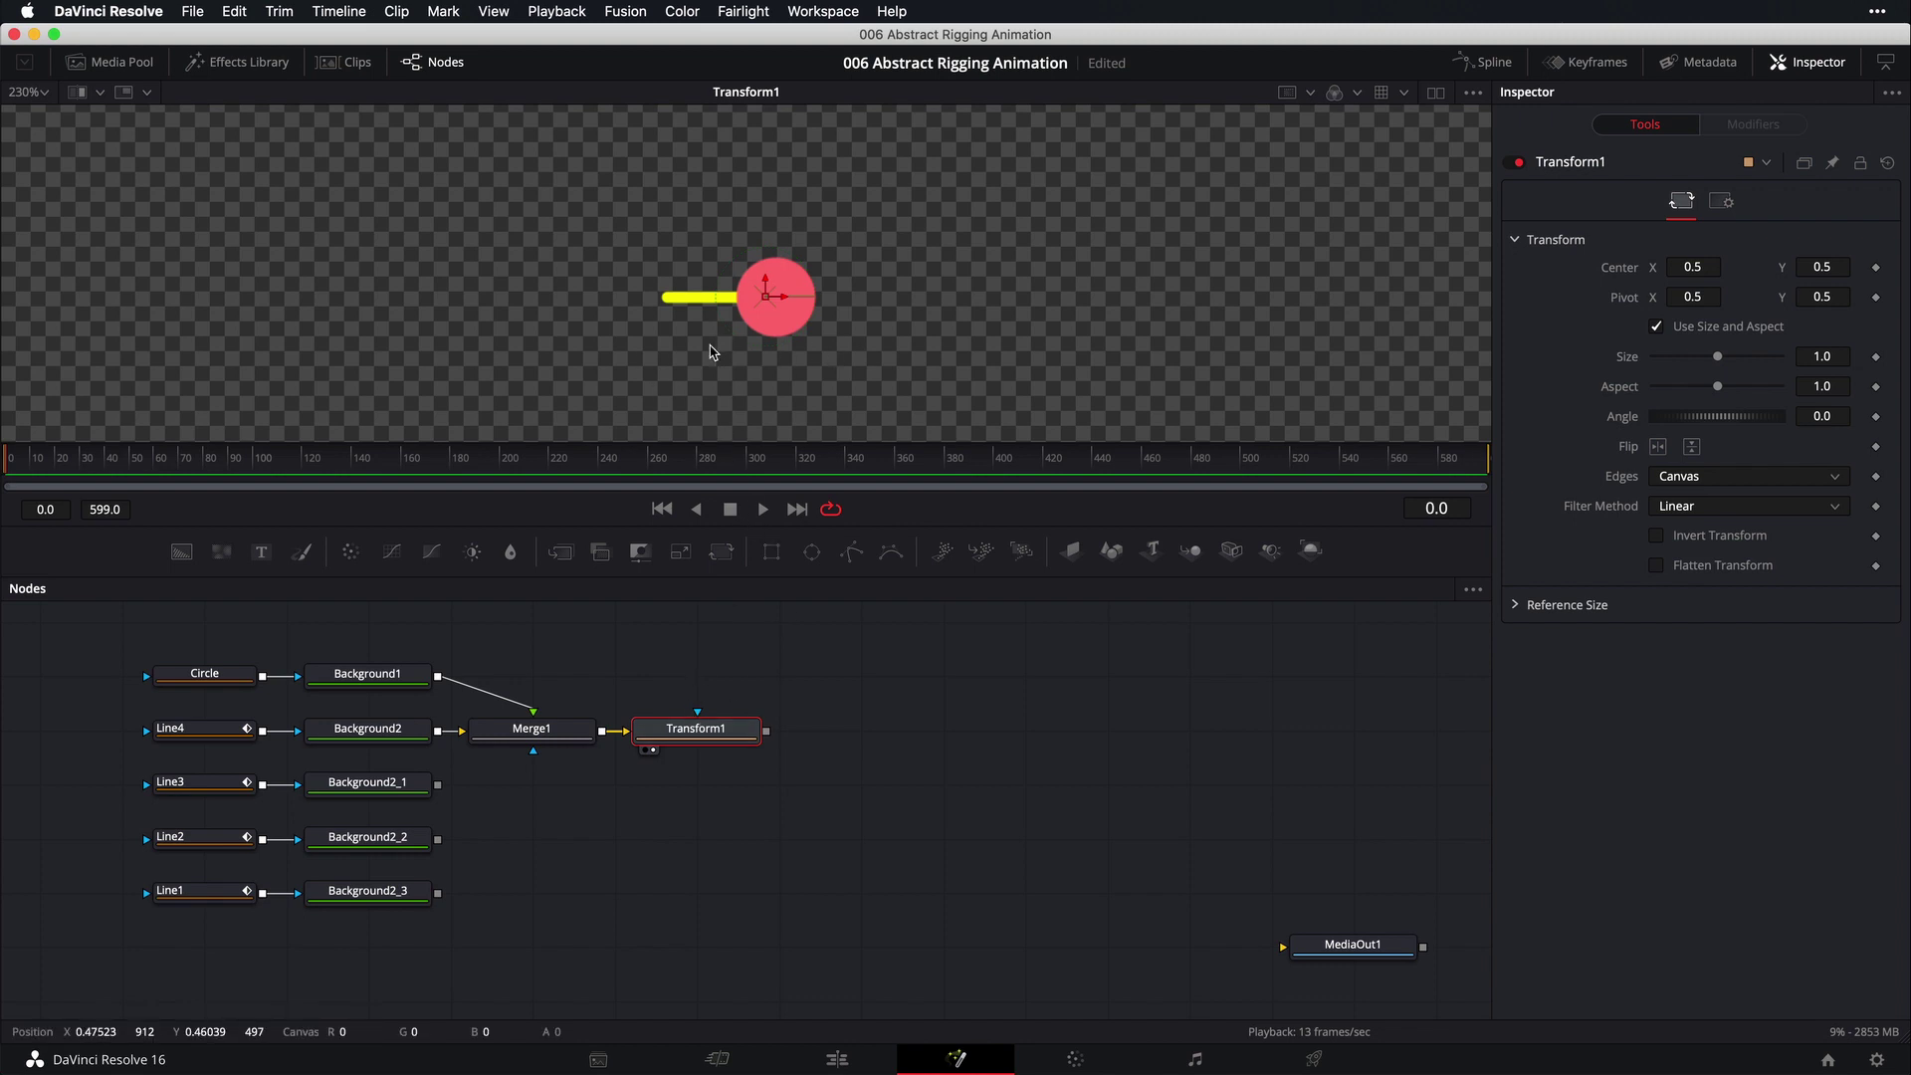
Move Transform1's pivot to the centre of the yellow line's rounded left end
{"action": "scroll", "coordinate": [711, 349], "scroll_direction": "up", "scroll_amount": 3}
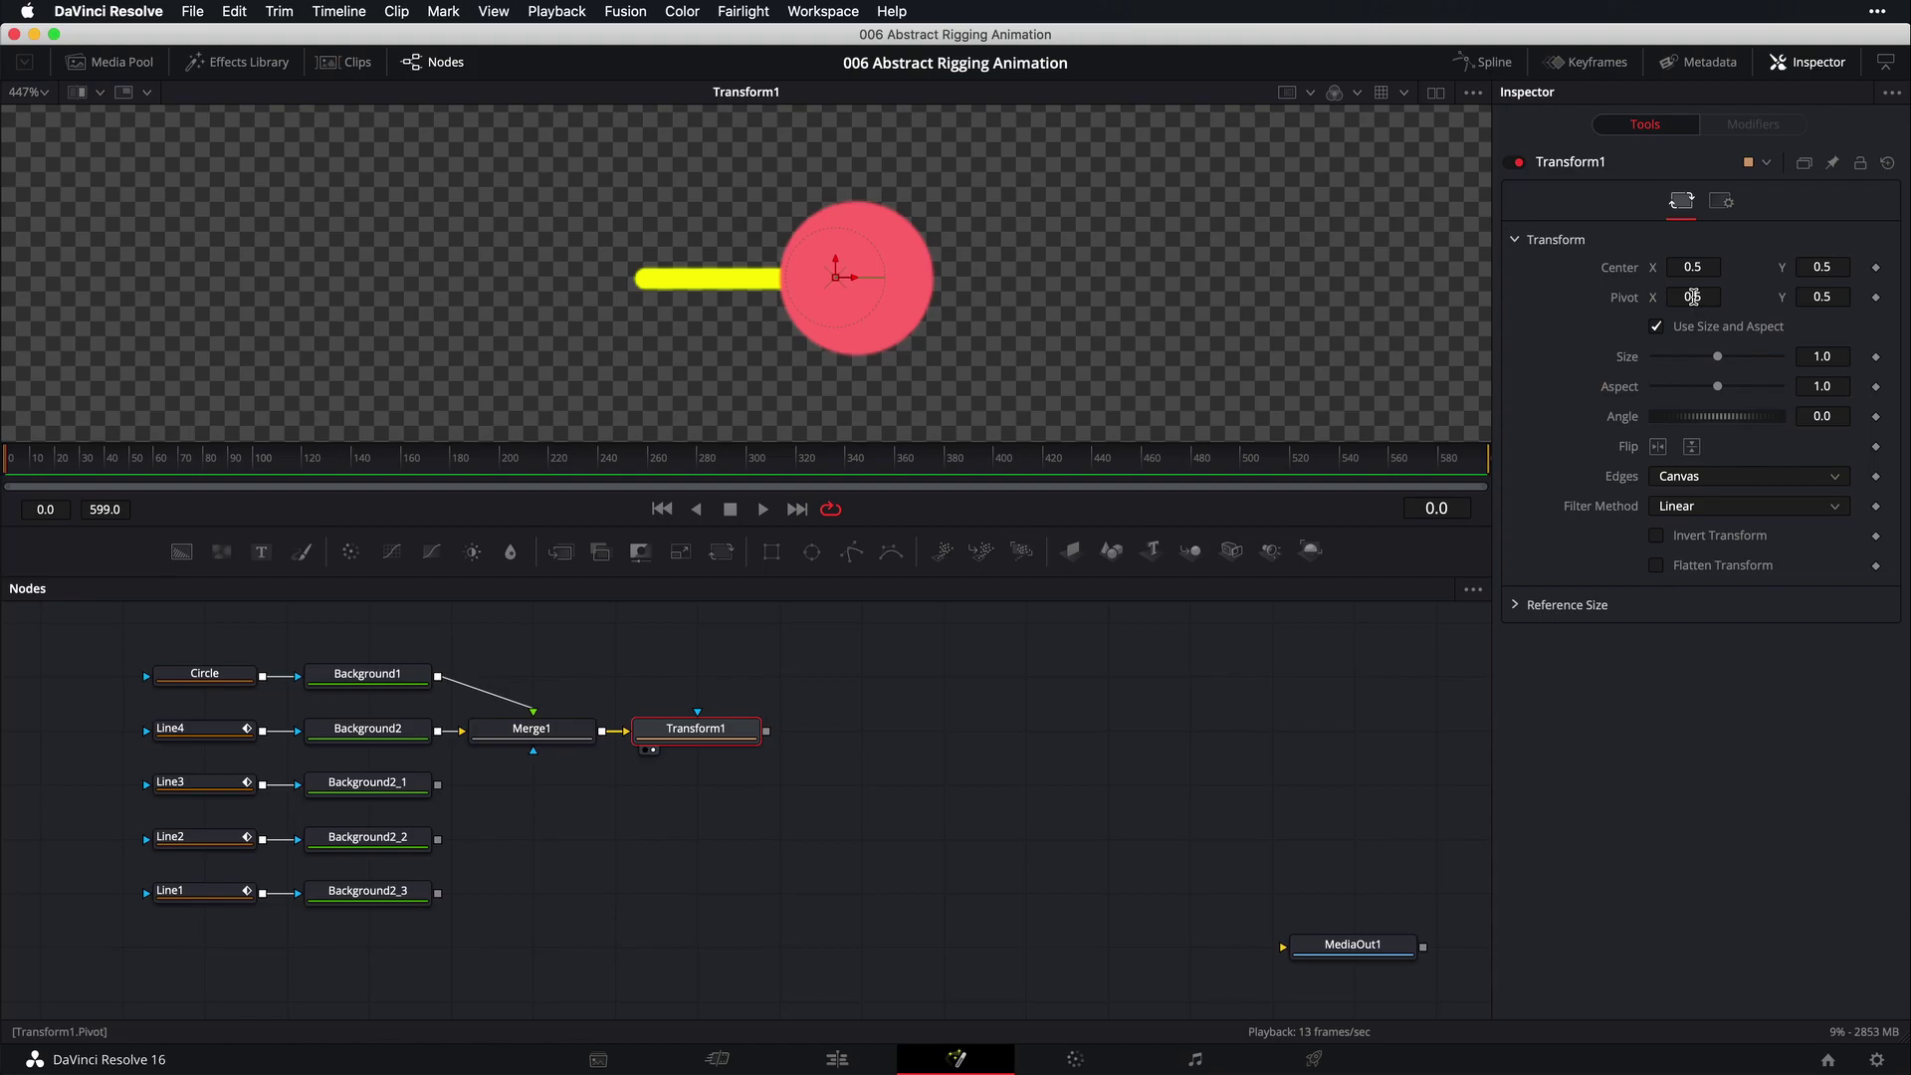
{"action": "left_click_drag", "start_coordinate": [1692, 296], "coordinate": [1618, 297]}
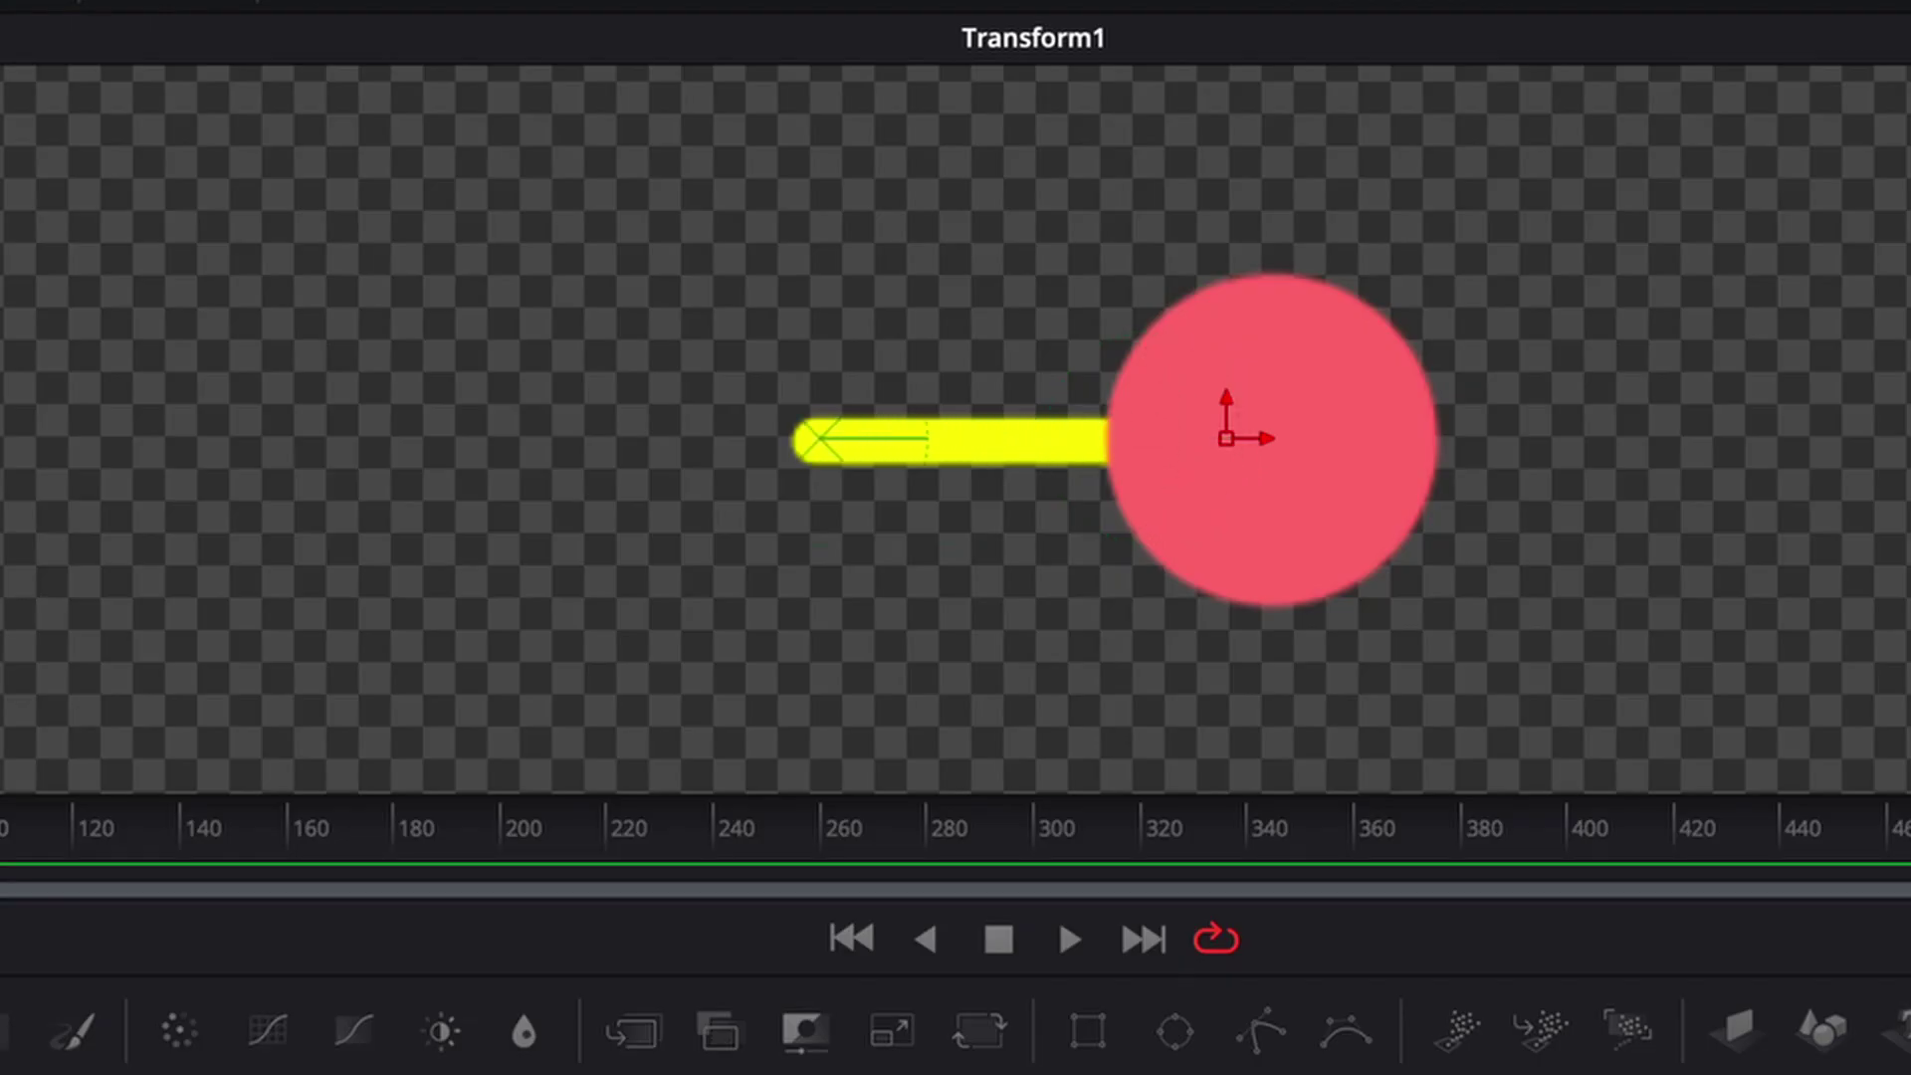
{"action": "scroll", "coordinate": [836, 396], "scroll_direction": "up", "scroll_amount": 5}
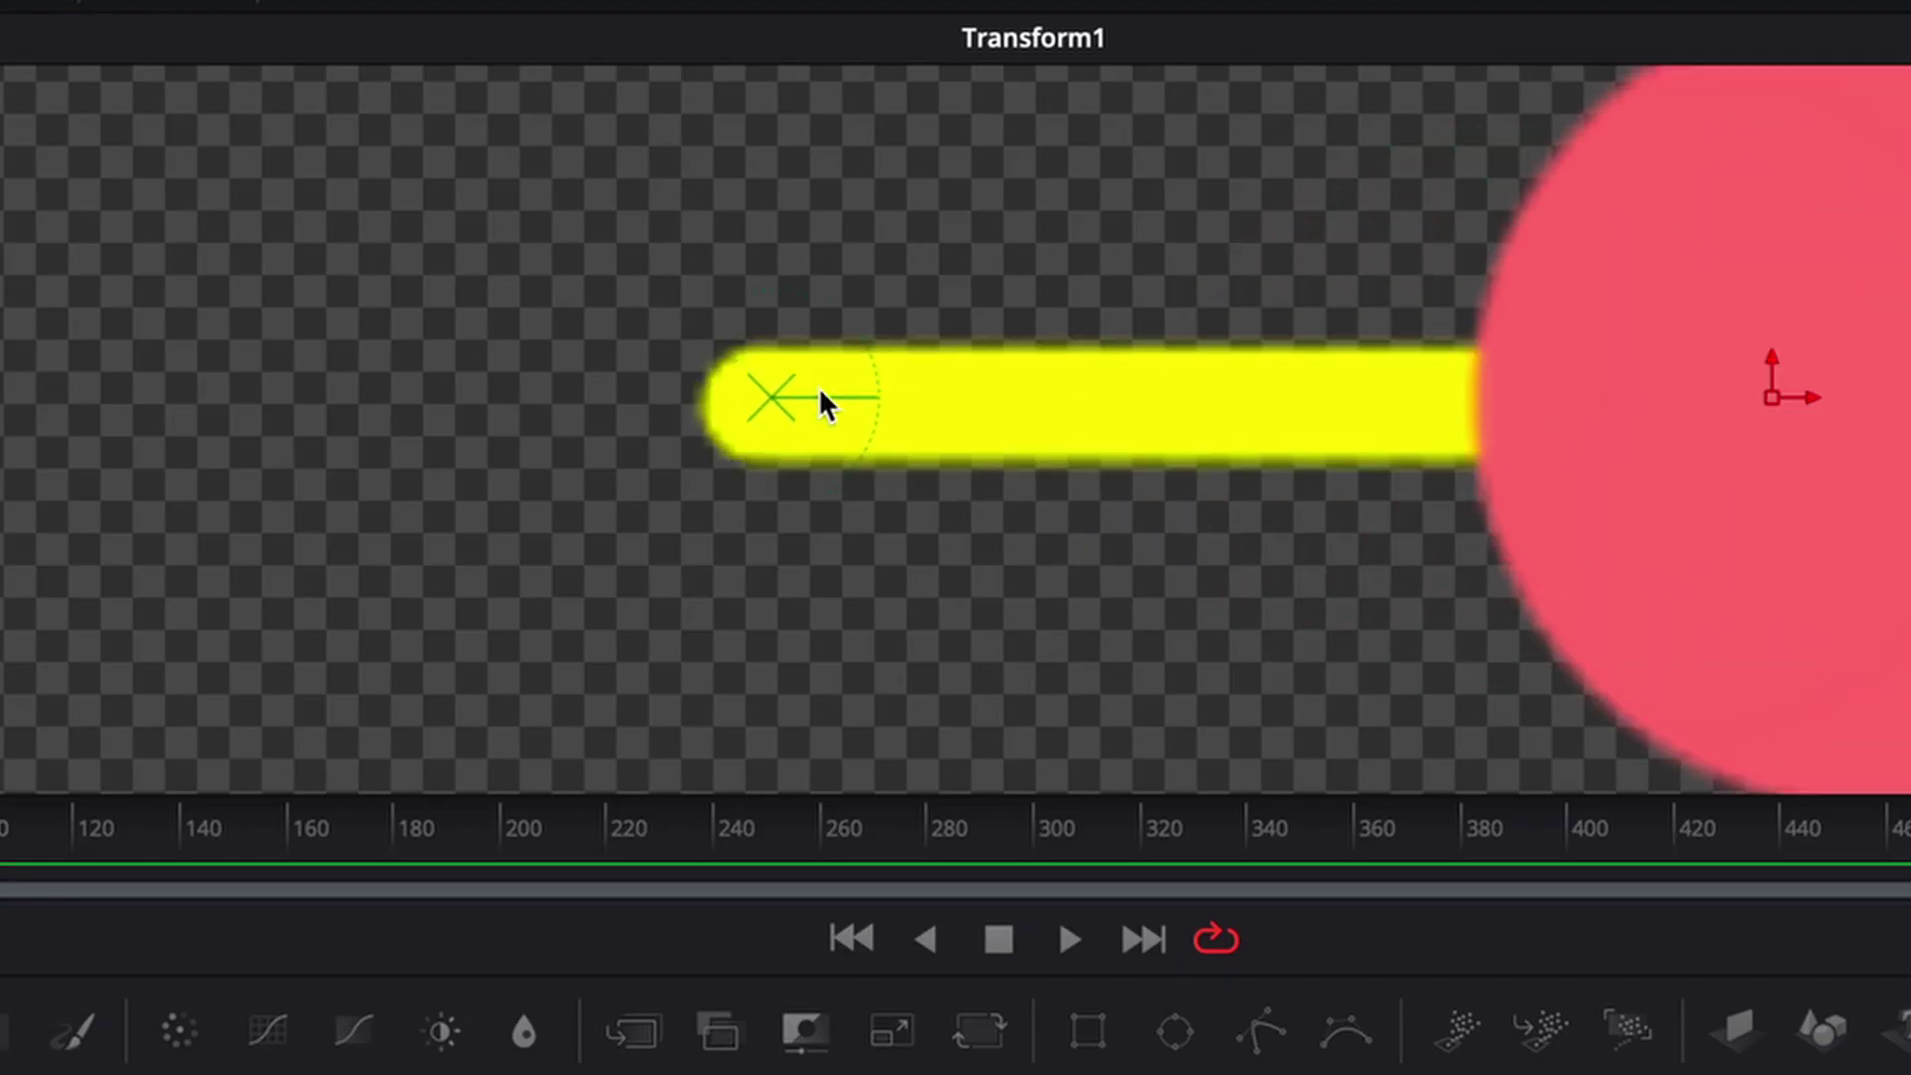
{"action": "scroll", "coordinate": [818, 386], "scroll_direction": "up", "scroll_amount": 3}
{"action": "left_click_drag", "start_coordinate": [696, 406], "coordinate": [629, 416]}
{"action": "scroll", "coordinate": [815, 428], "scroll_direction": "down", "scroll_amount": 8}
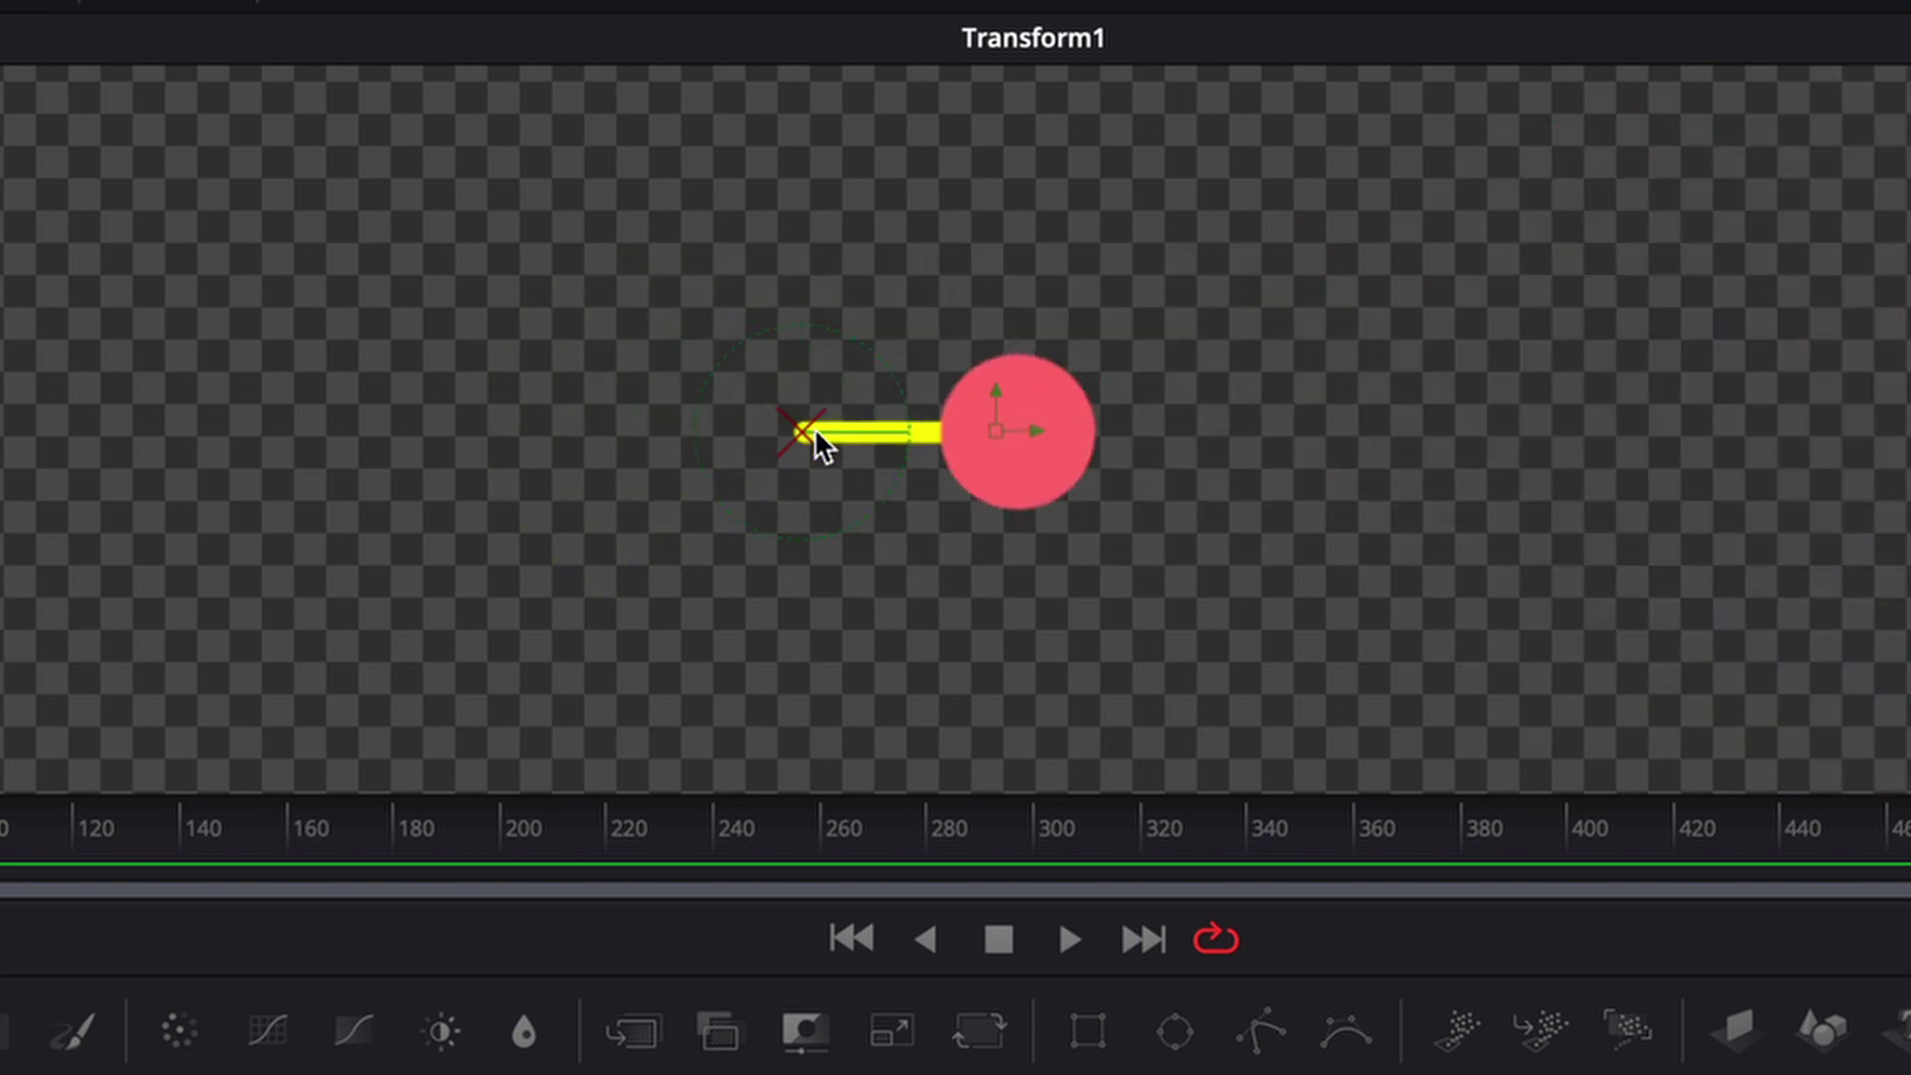
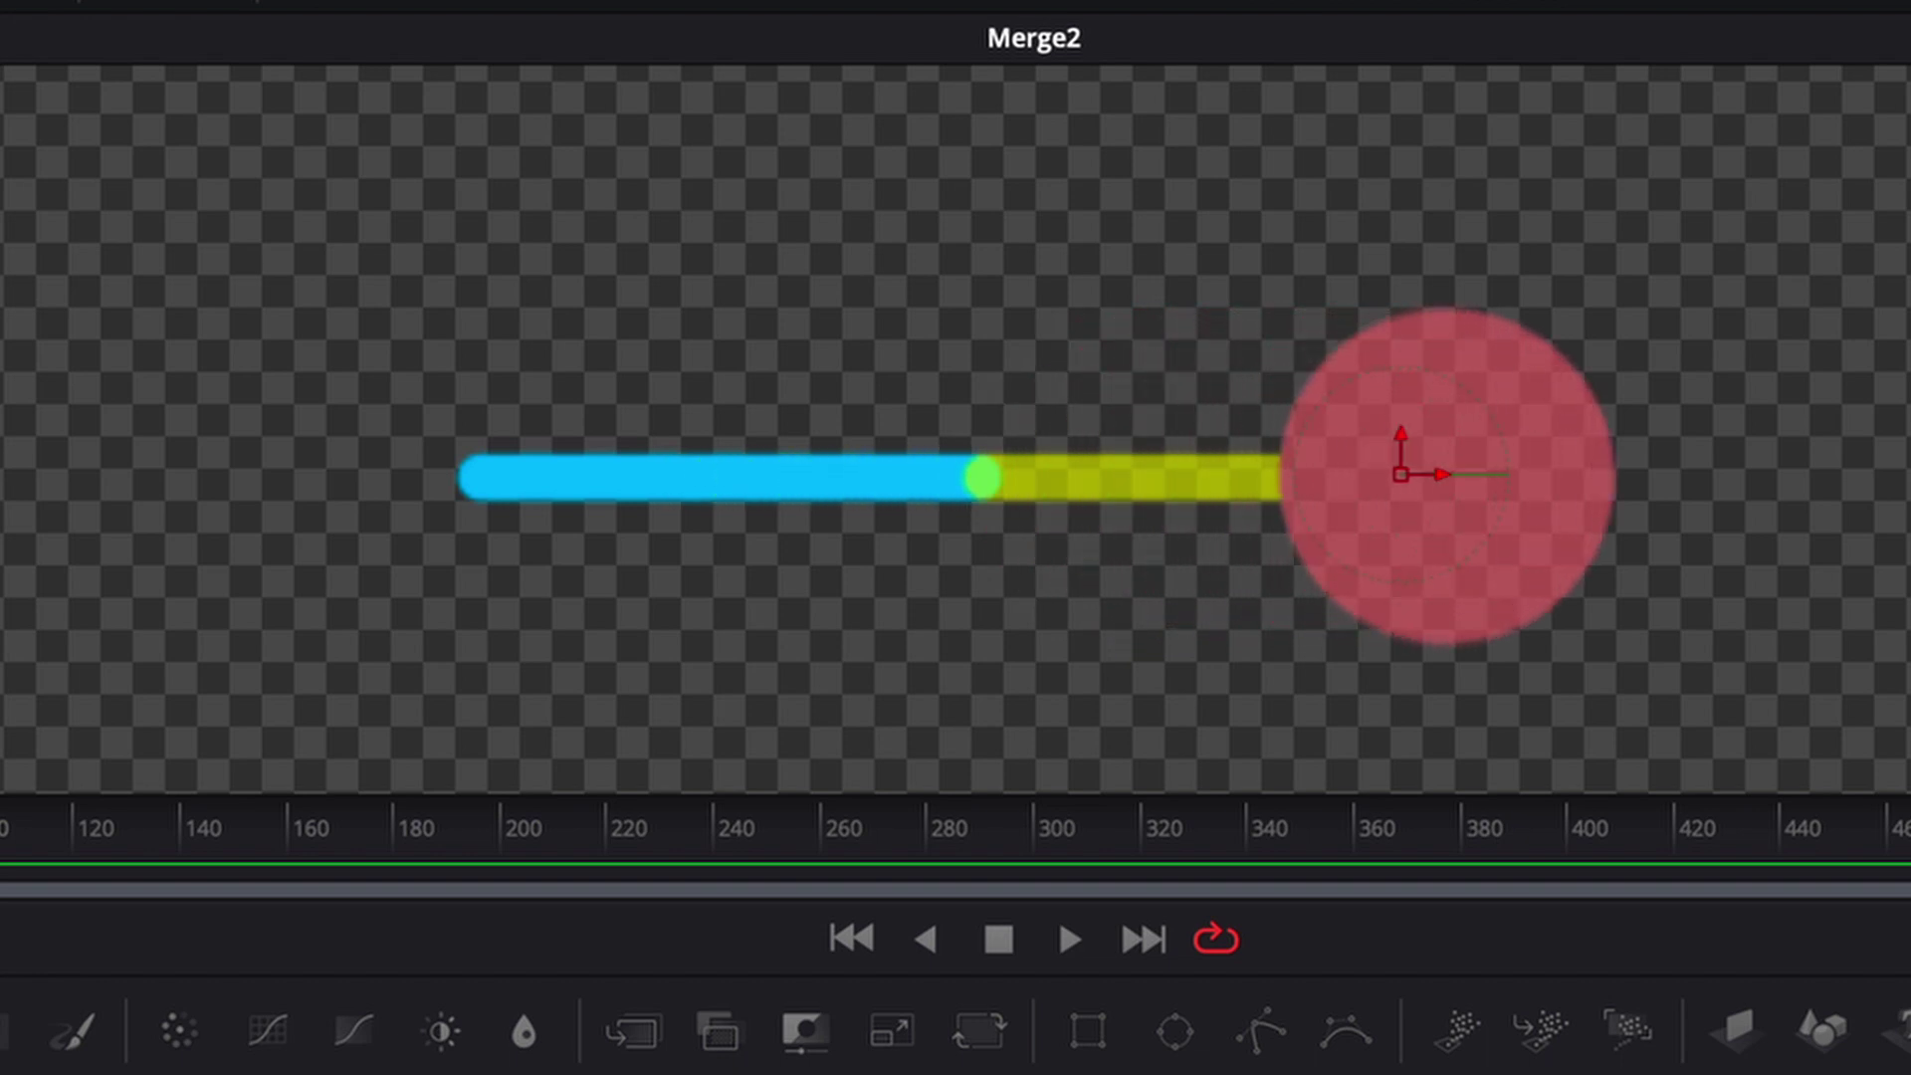
Reset Merge2's Blend to 1.0 and add a Transform node beside it, shown in the viewer
{"action": "scroll", "coordinate": [964, 491], "scroll_direction": "down", "scroll_amount": 2}
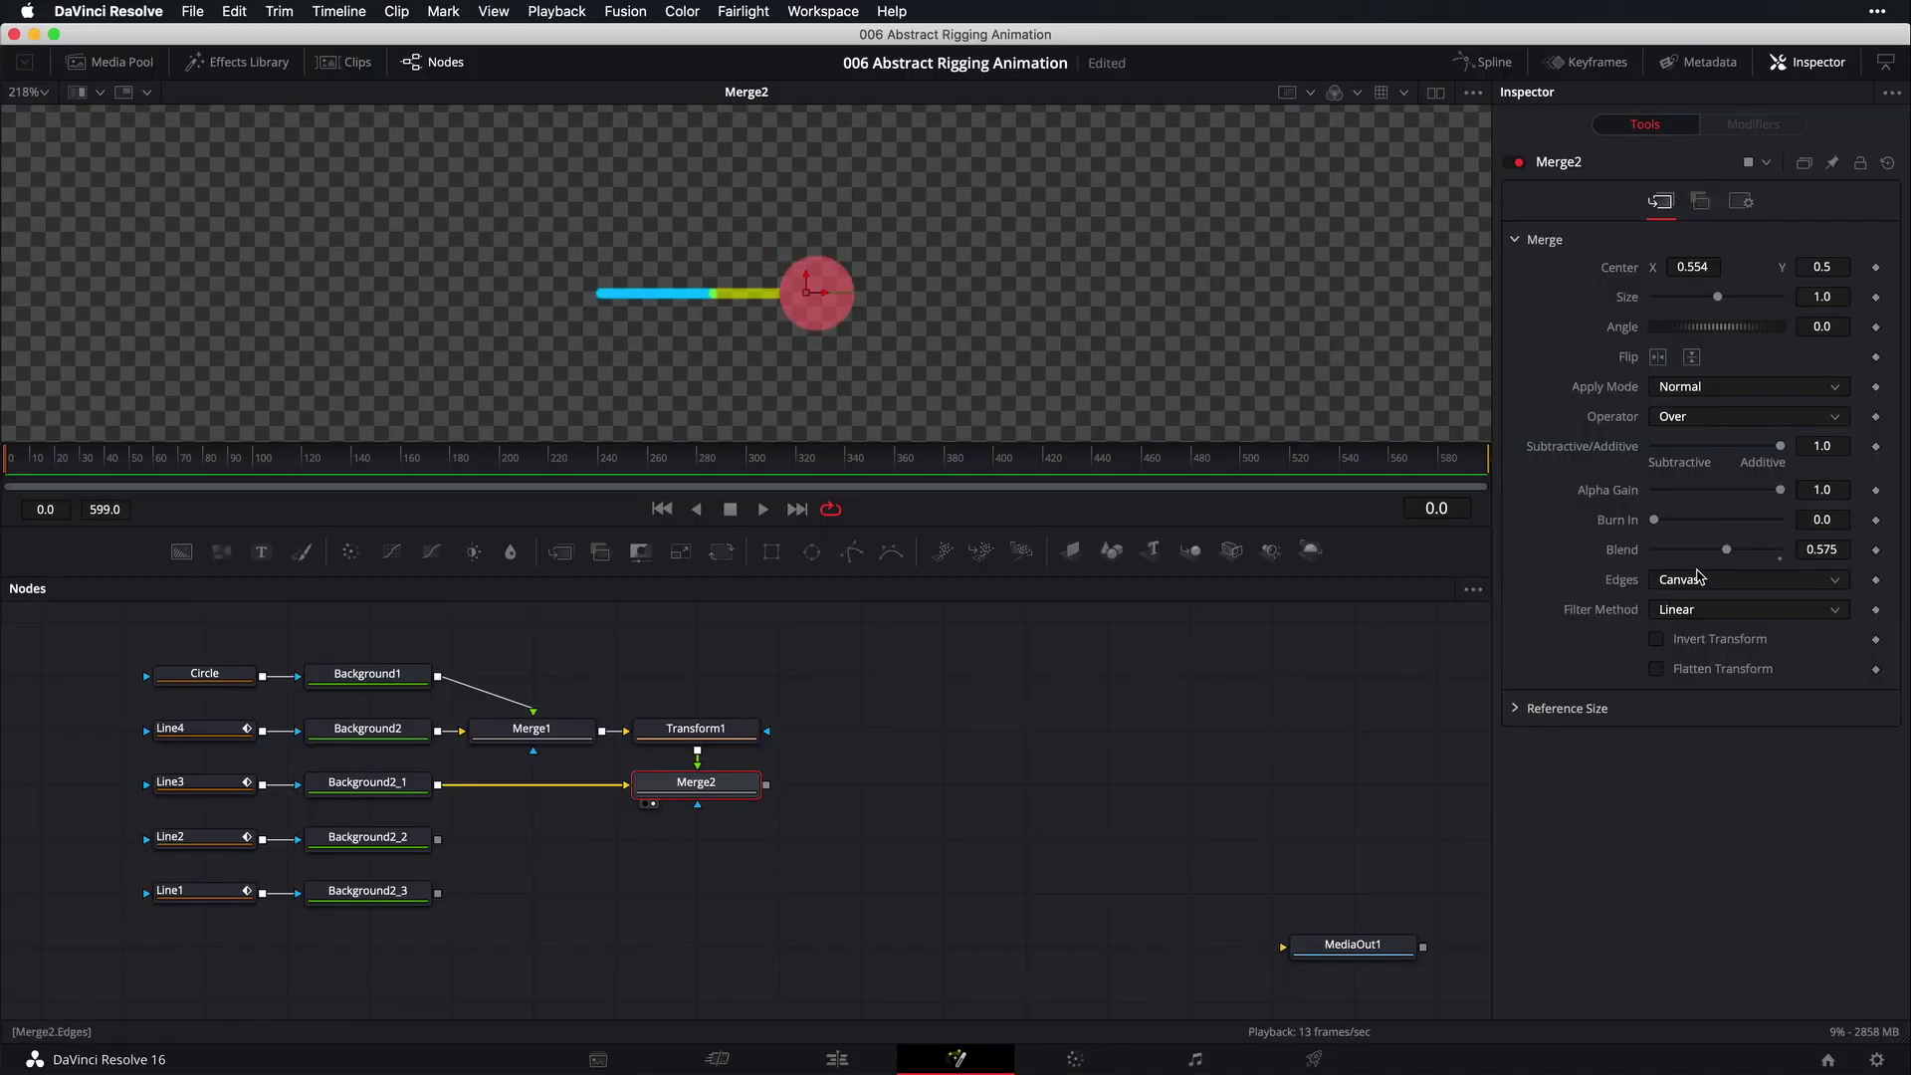
{"action": "double_click", "coordinate": [1727, 549]}
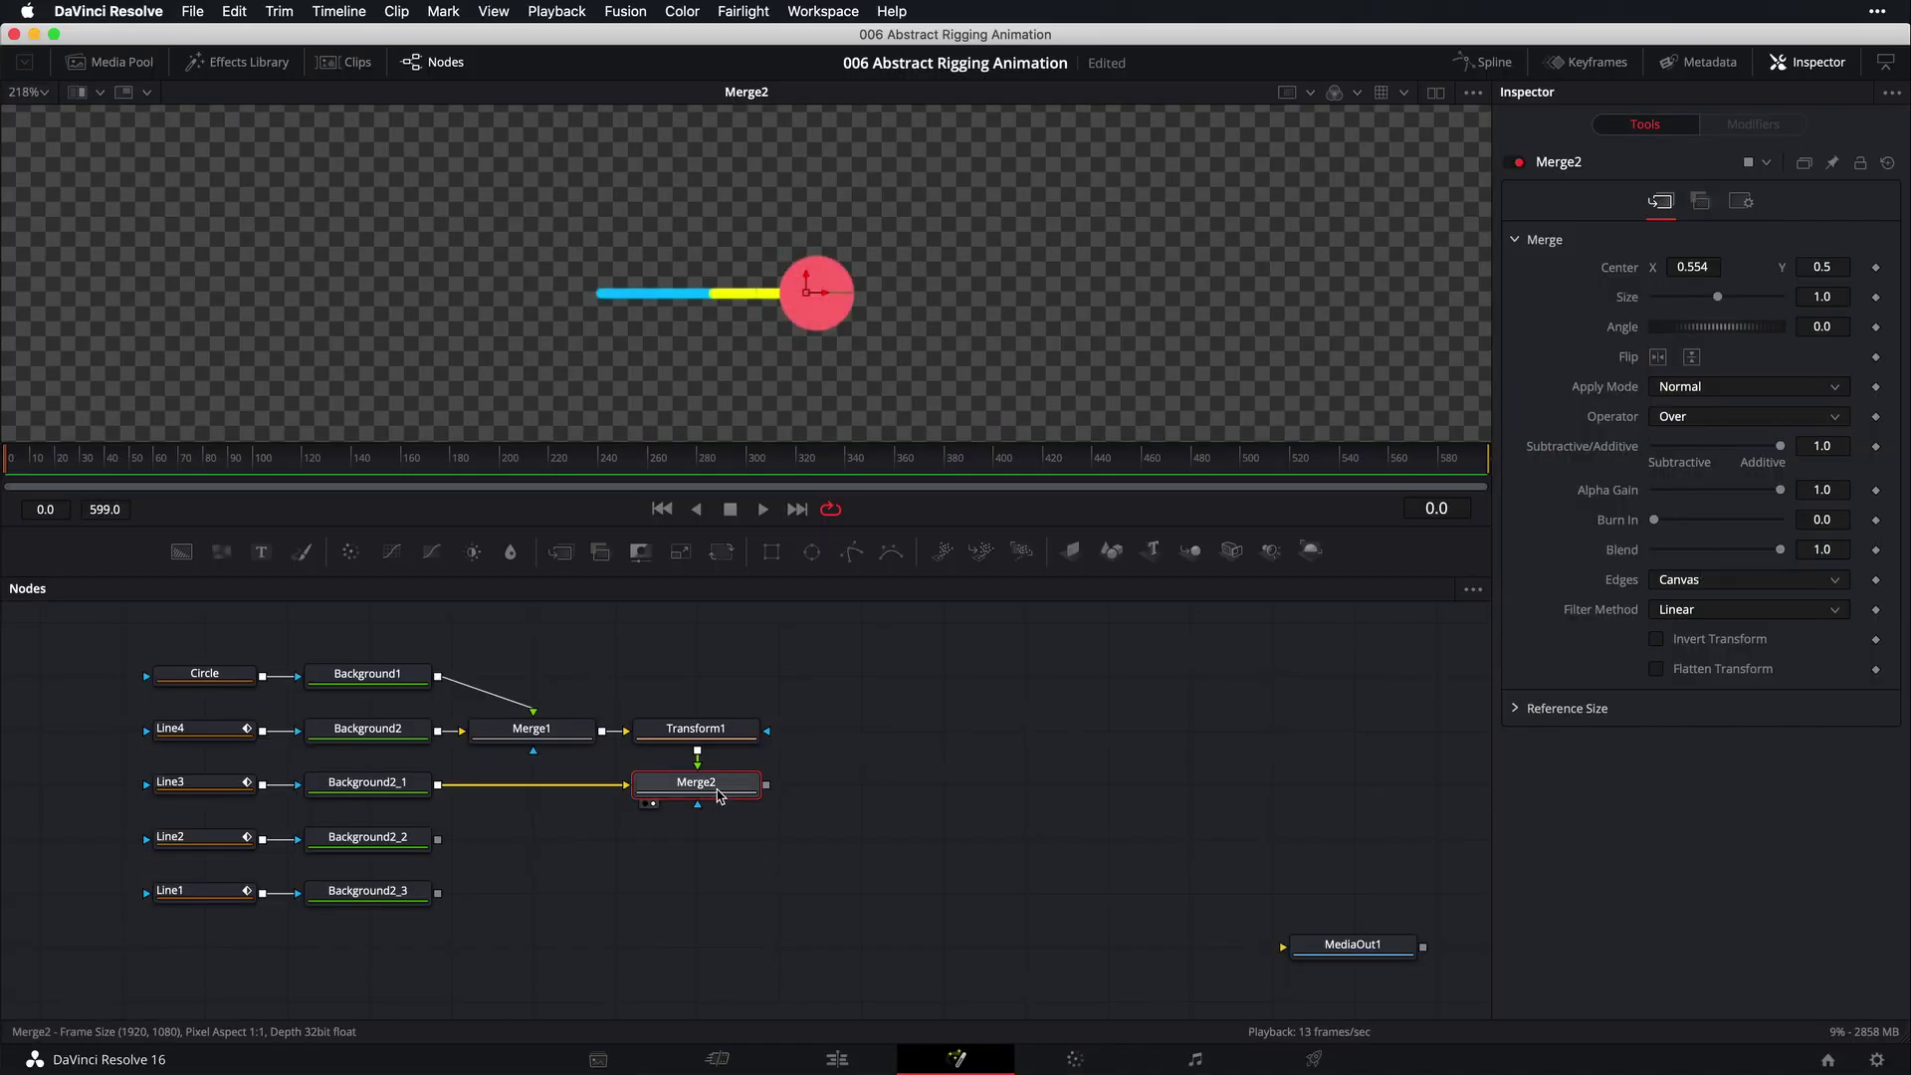
{"action": "mouse_move", "coordinate": [718, 794]}
{"action": "key", "text": "shift+space"}
{"action": "type", "text": "trans"}
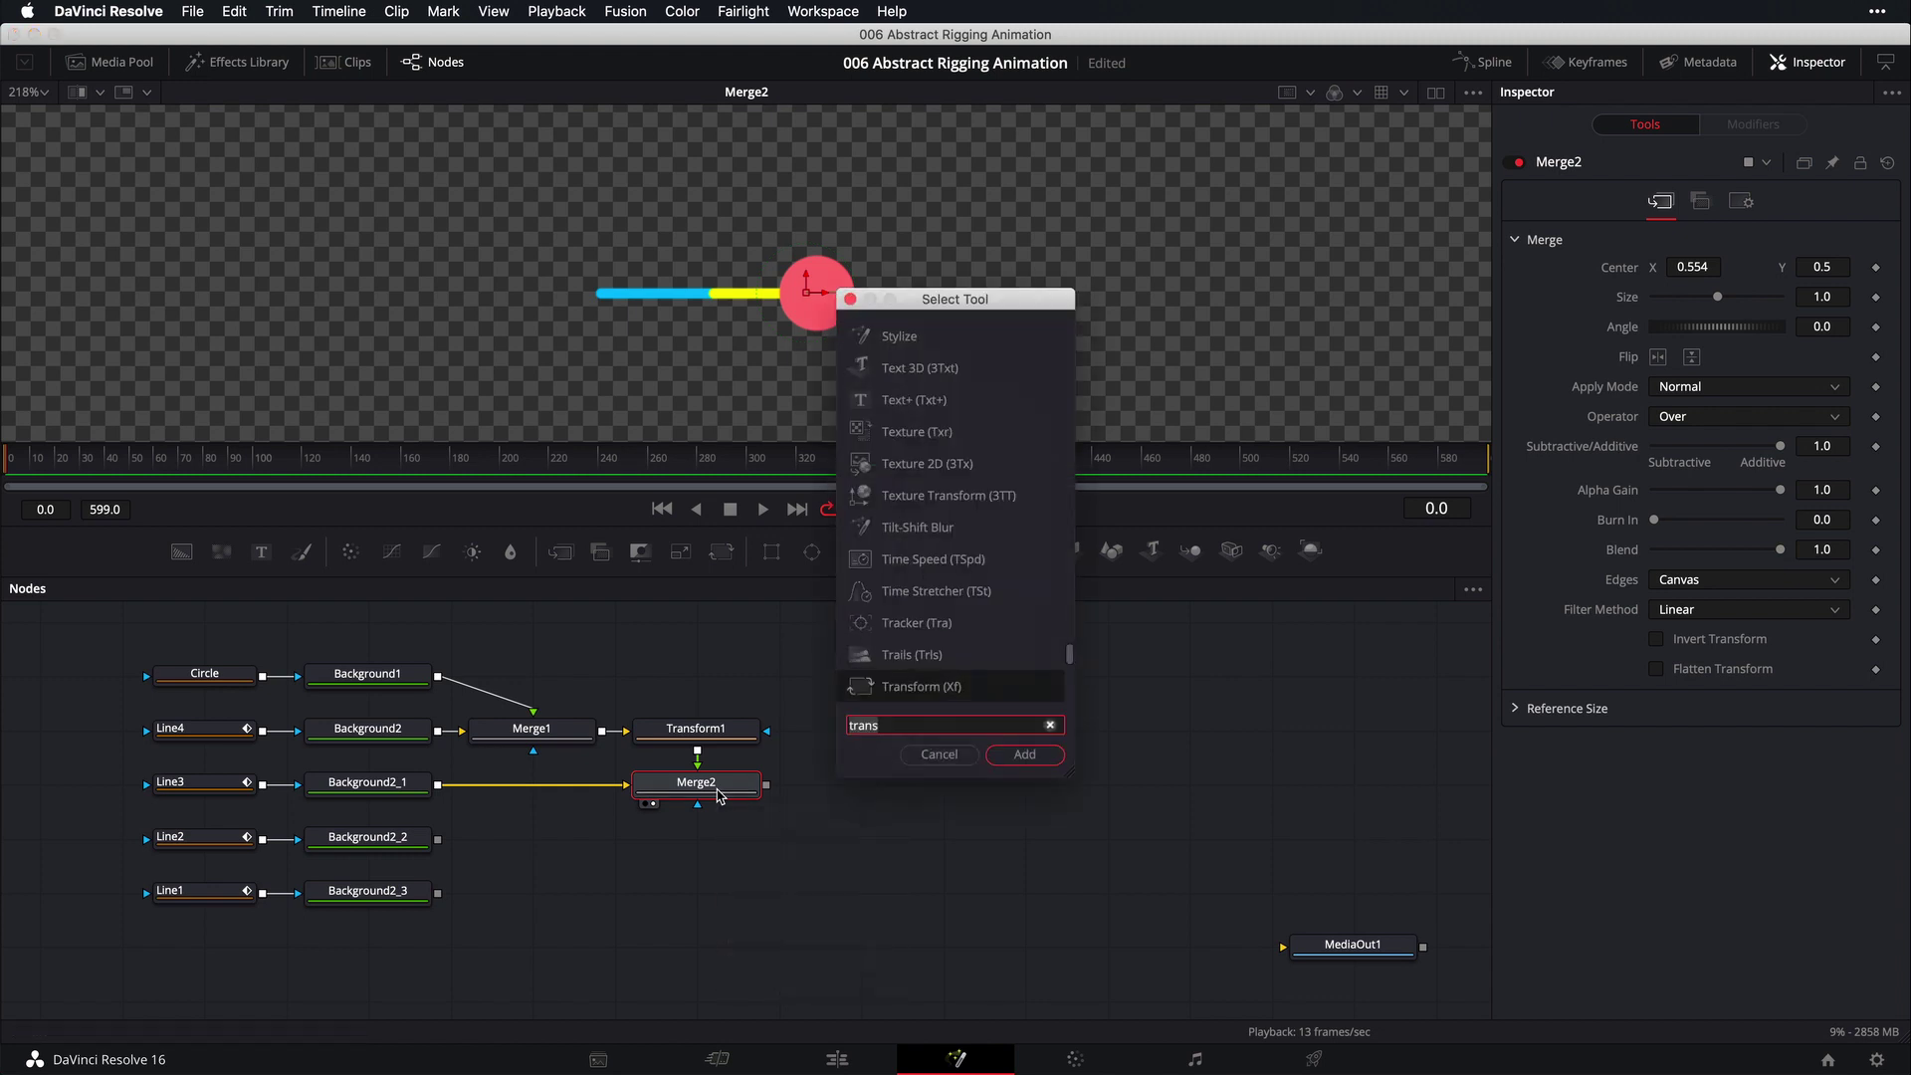
{"action": "key", "text": "Return"}
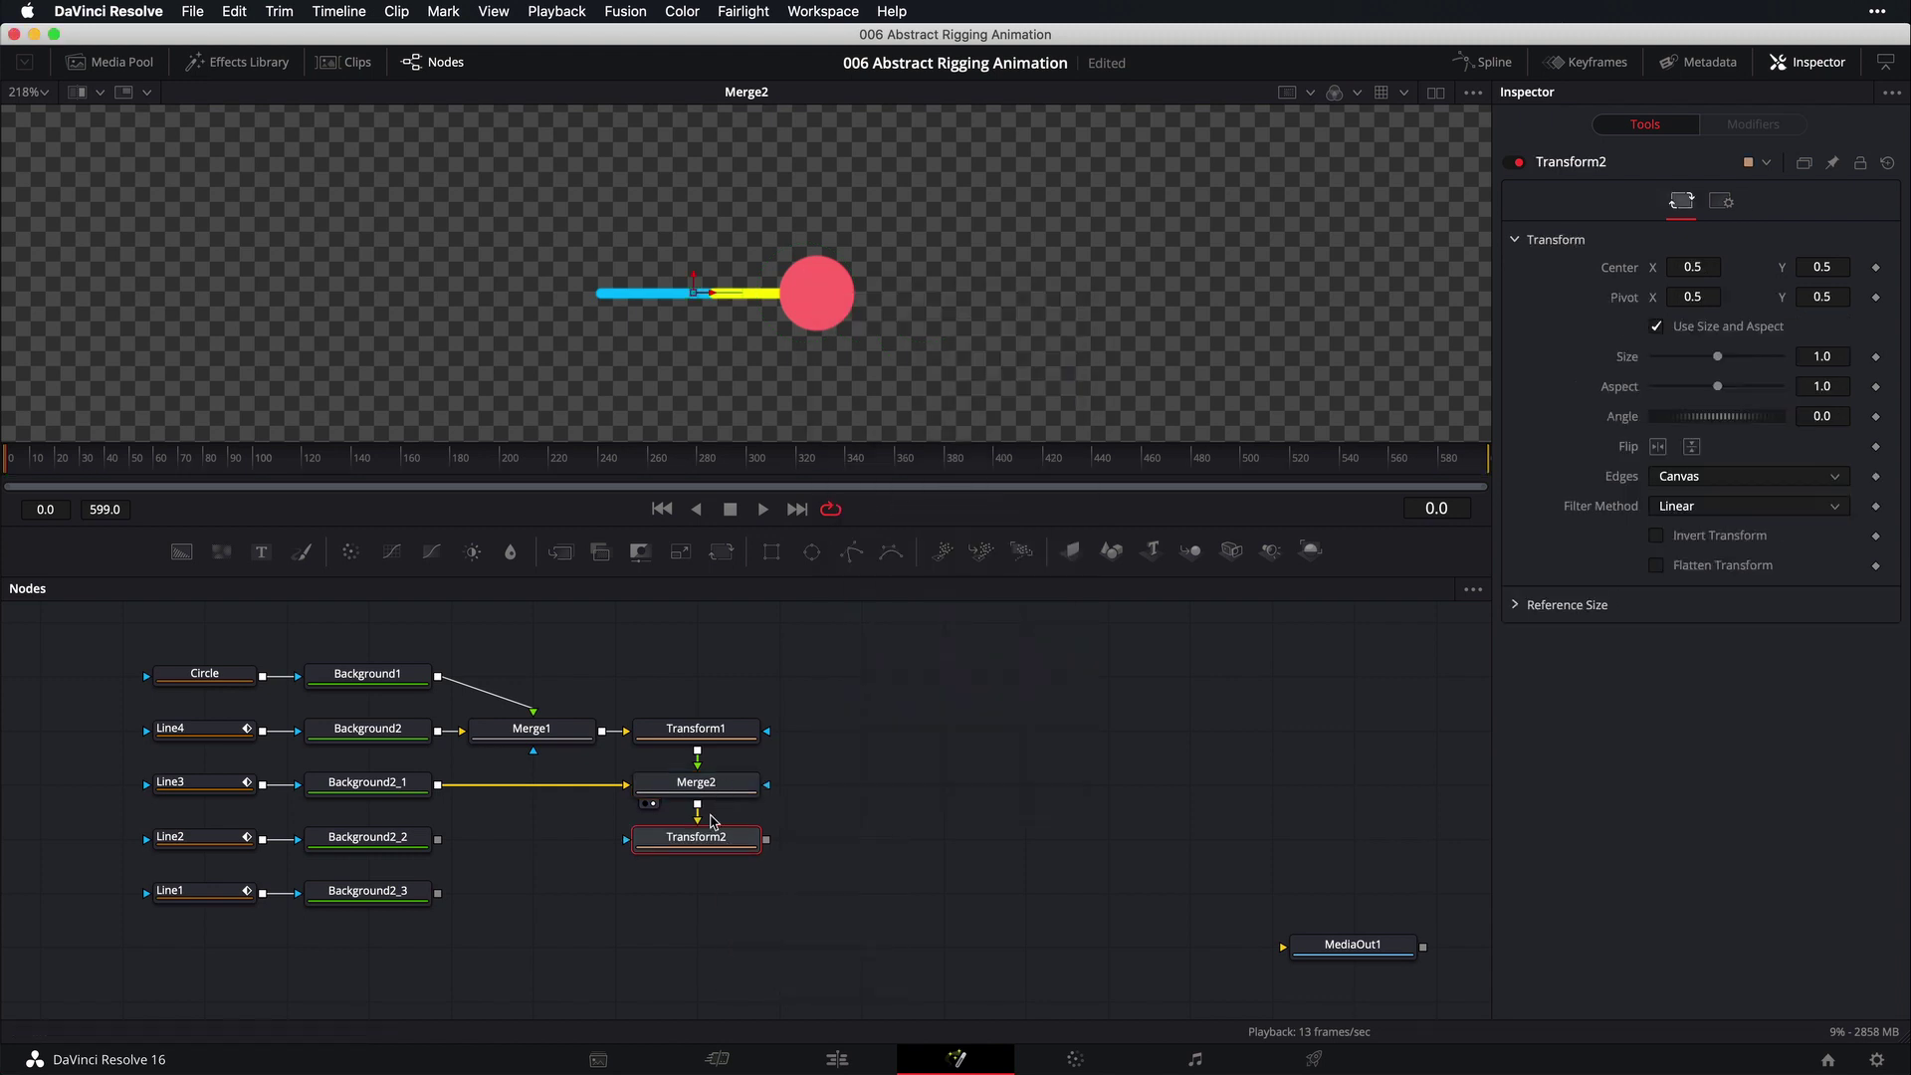
{"action": "left_click_drag", "start_coordinate": [713, 822], "coordinate": [879, 768]}
{"action": "key", "text": "1"}
Move Transform2's pivot to the left end of the blue line, at about X 0.4547 and Y 0.4998
{"action": "scroll", "coordinate": [633, 305], "scroll_direction": "up", "scroll_amount": 5}
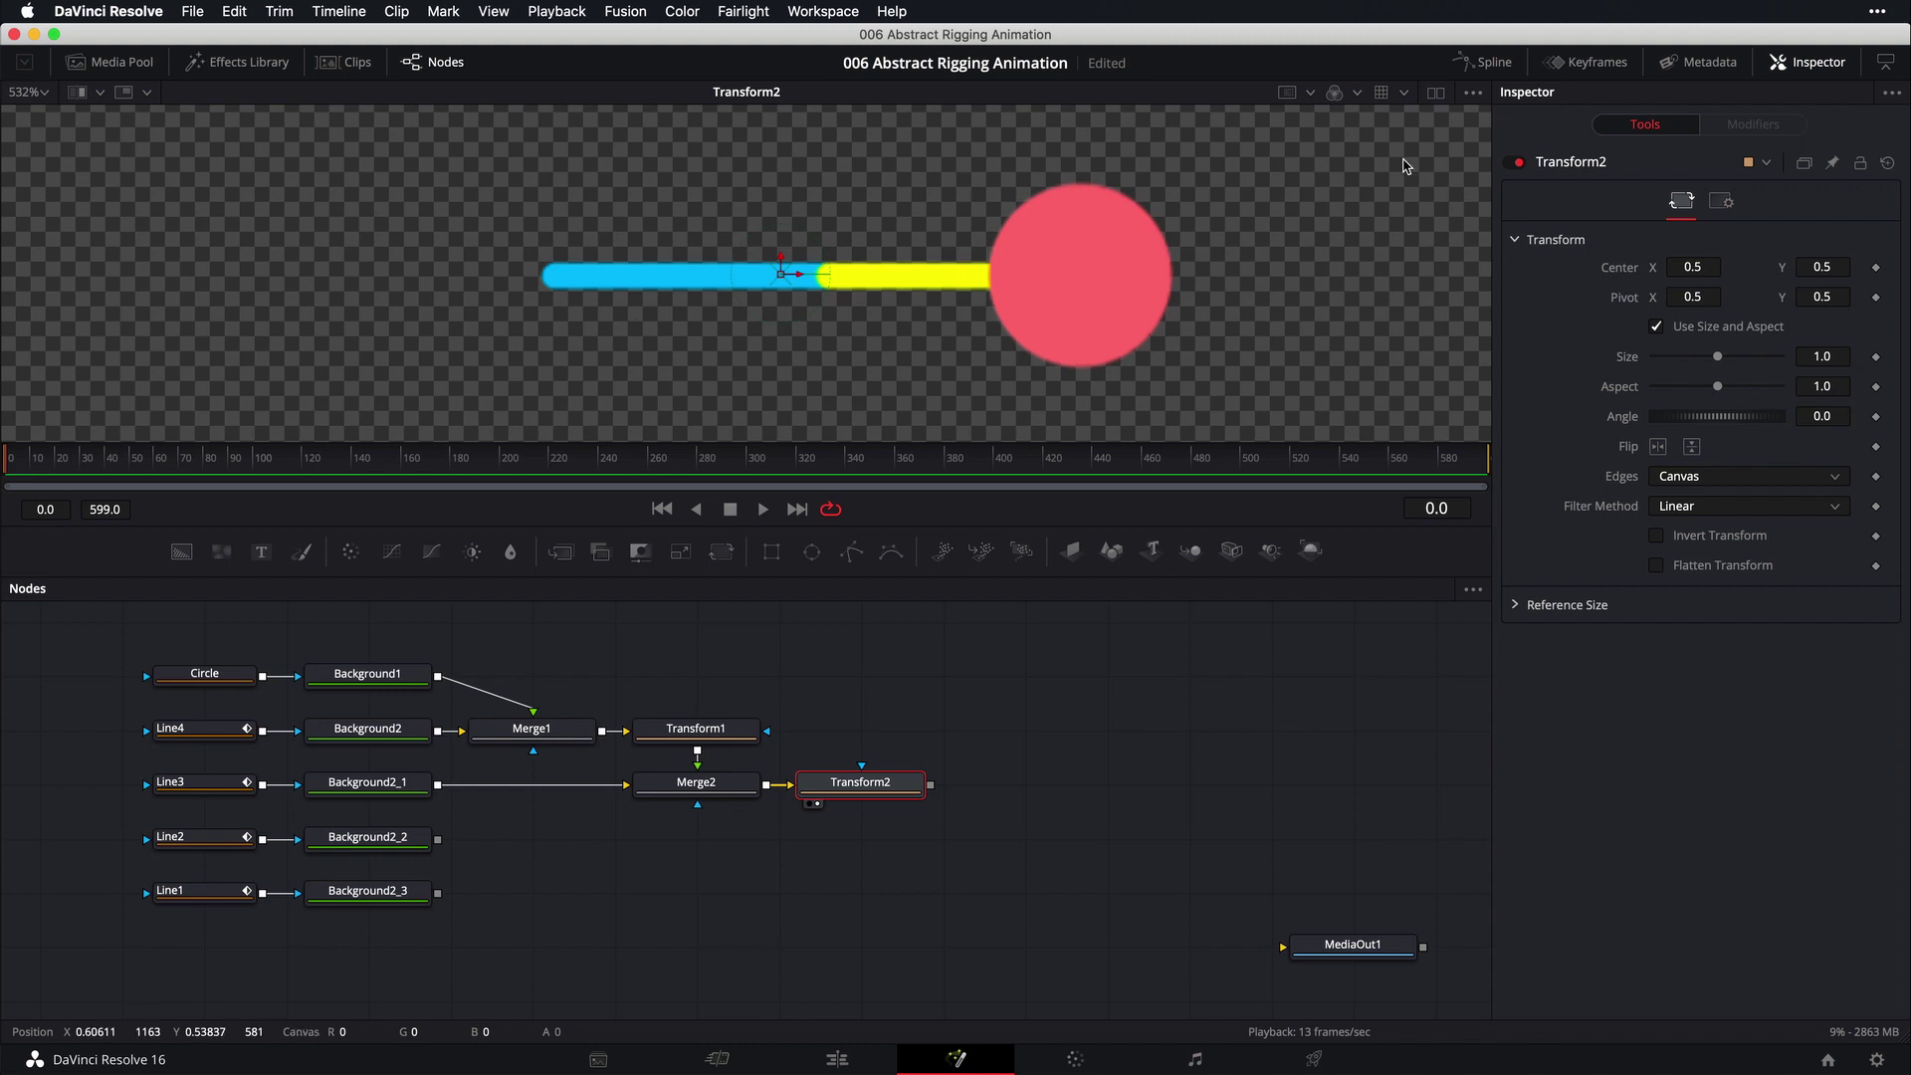
{"action": "left_click_drag", "start_coordinate": [781, 271], "coordinate": [519, 263]}
{"action": "scroll", "coordinate": [619, 303], "scroll_direction": "up", "scroll_amount": 2}
{"action": "scroll", "coordinate": [670, 320], "scroll_direction": "down", "scroll_amount": 8}
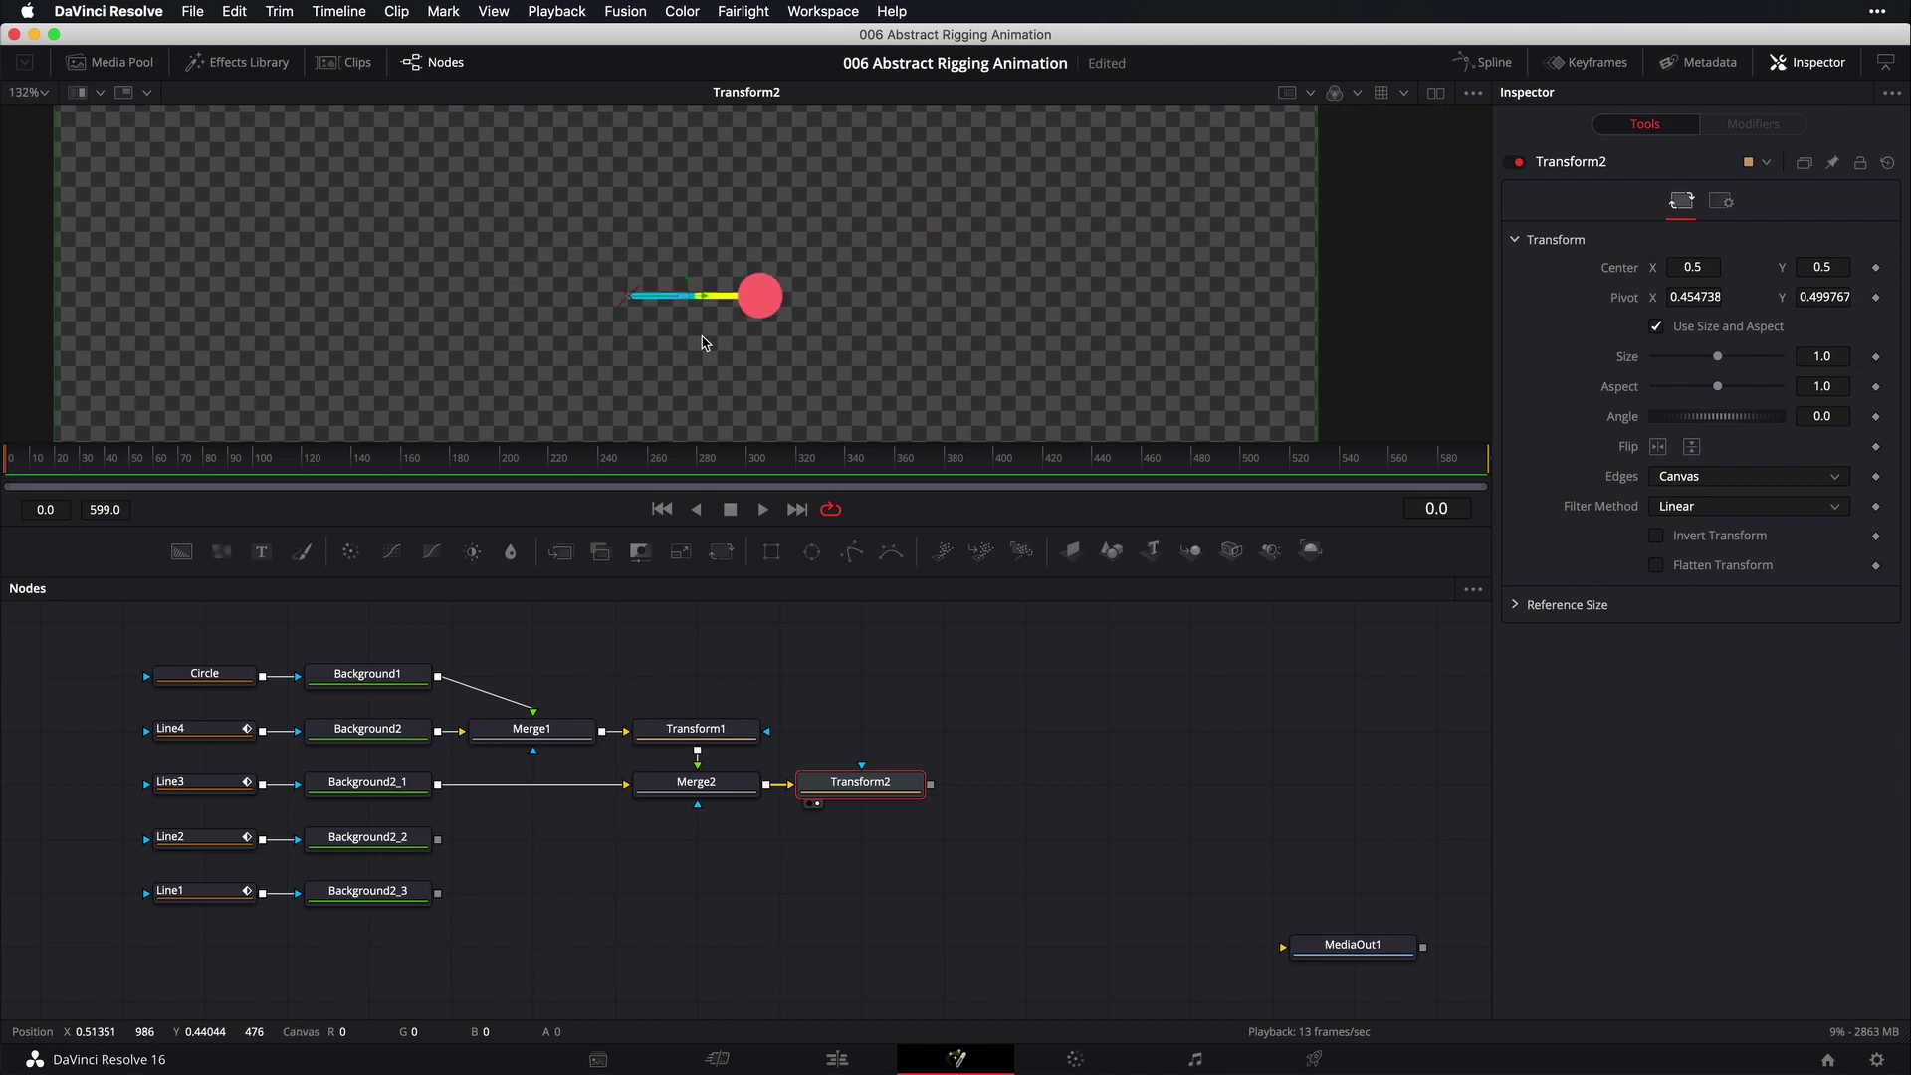
Merge Transform2 as the foreground over Background2_2 with a new Merge node and show it in the viewer
{"action": "scroll", "coordinate": [703, 343], "scroll_direction": "up", "scroll_amount": 1}
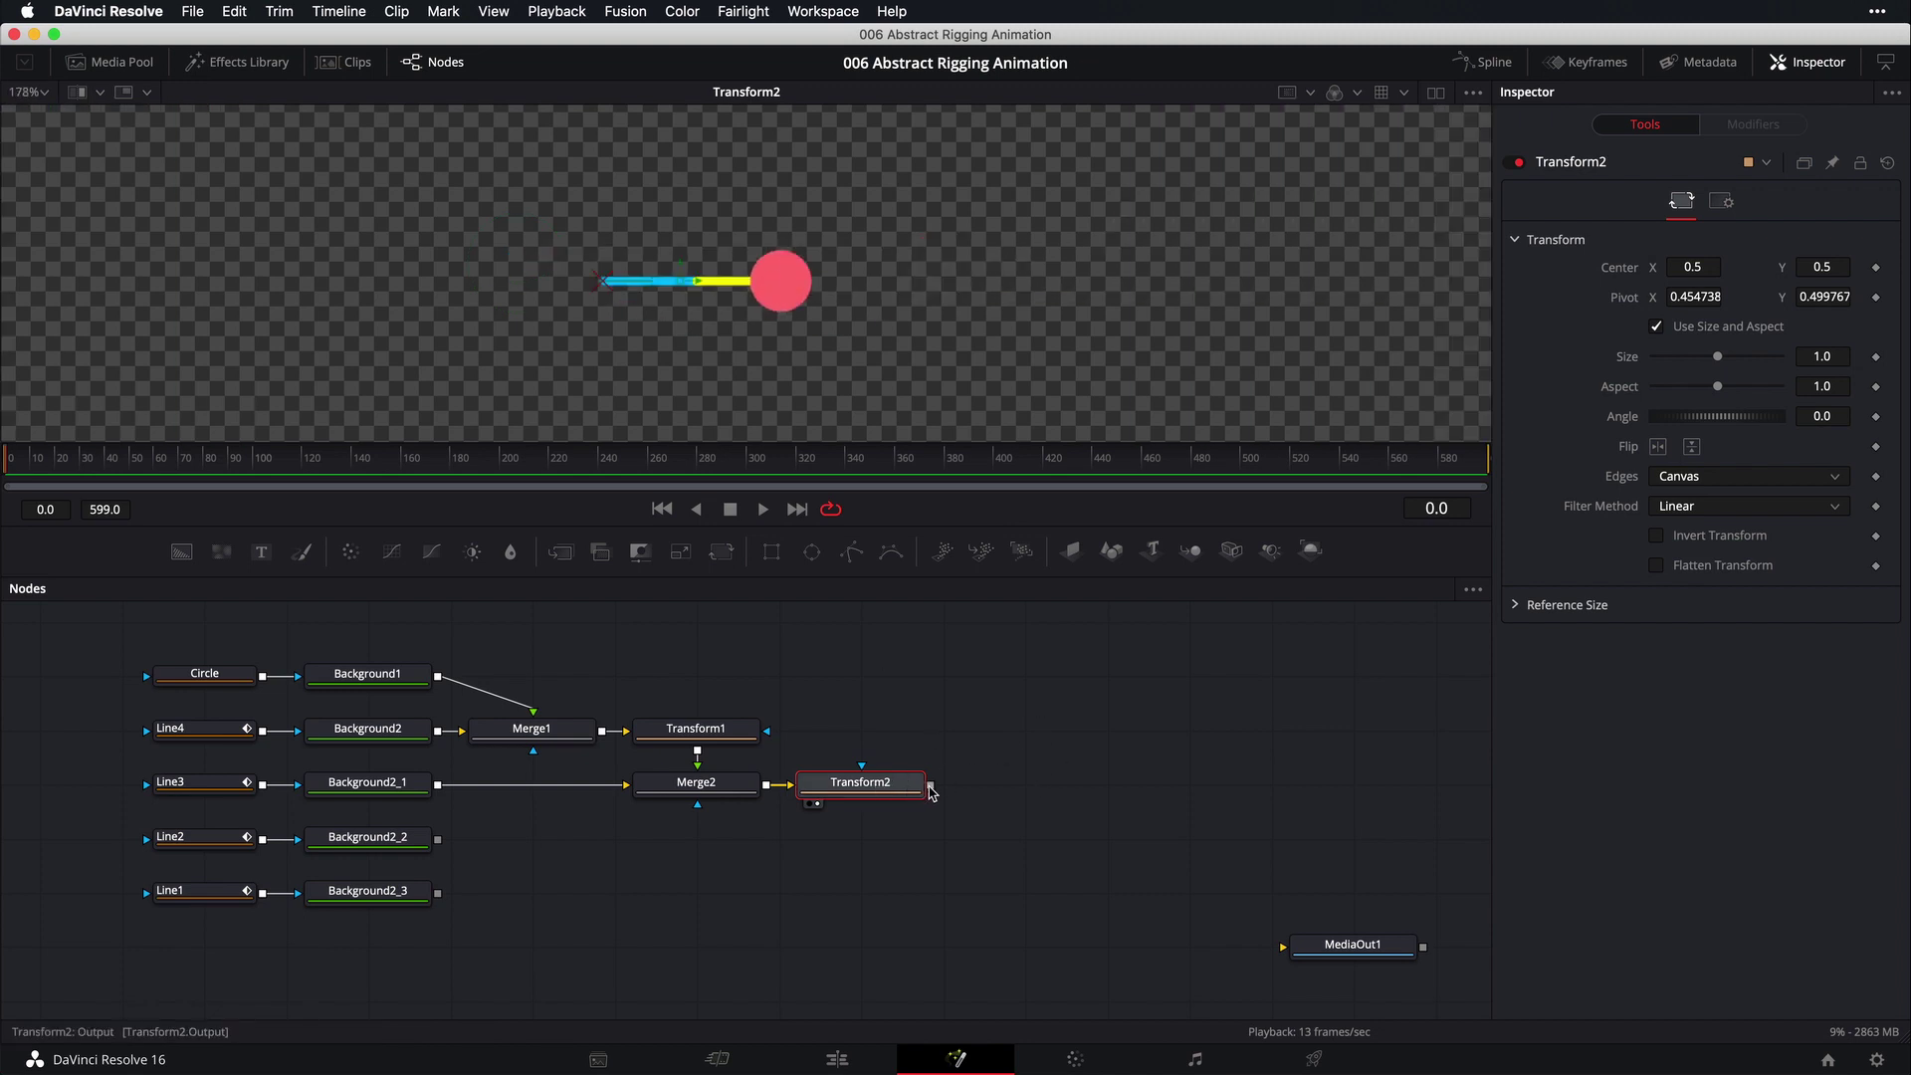
{"action": "left_click_drag", "start_coordinate": [932, 792], "coordinate": [439, 842]}
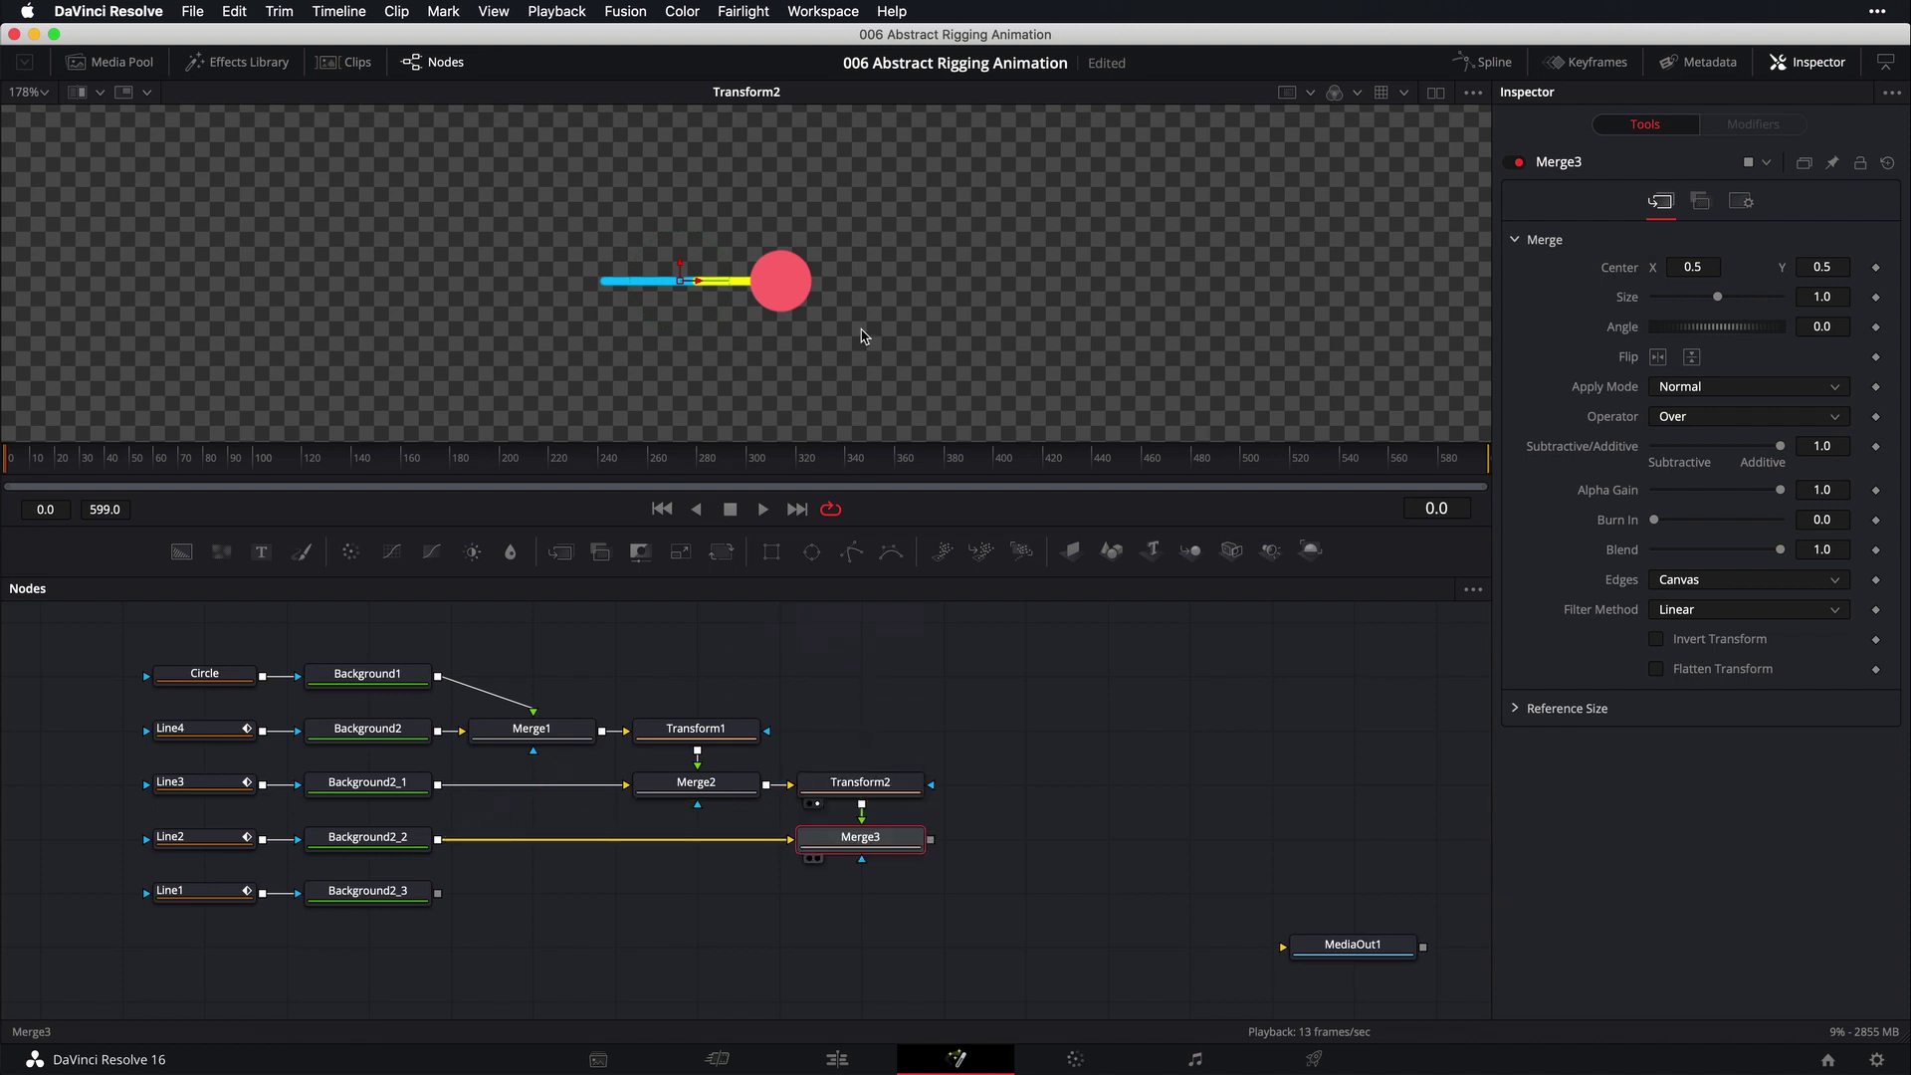
{"action": "key", "text": "1"}
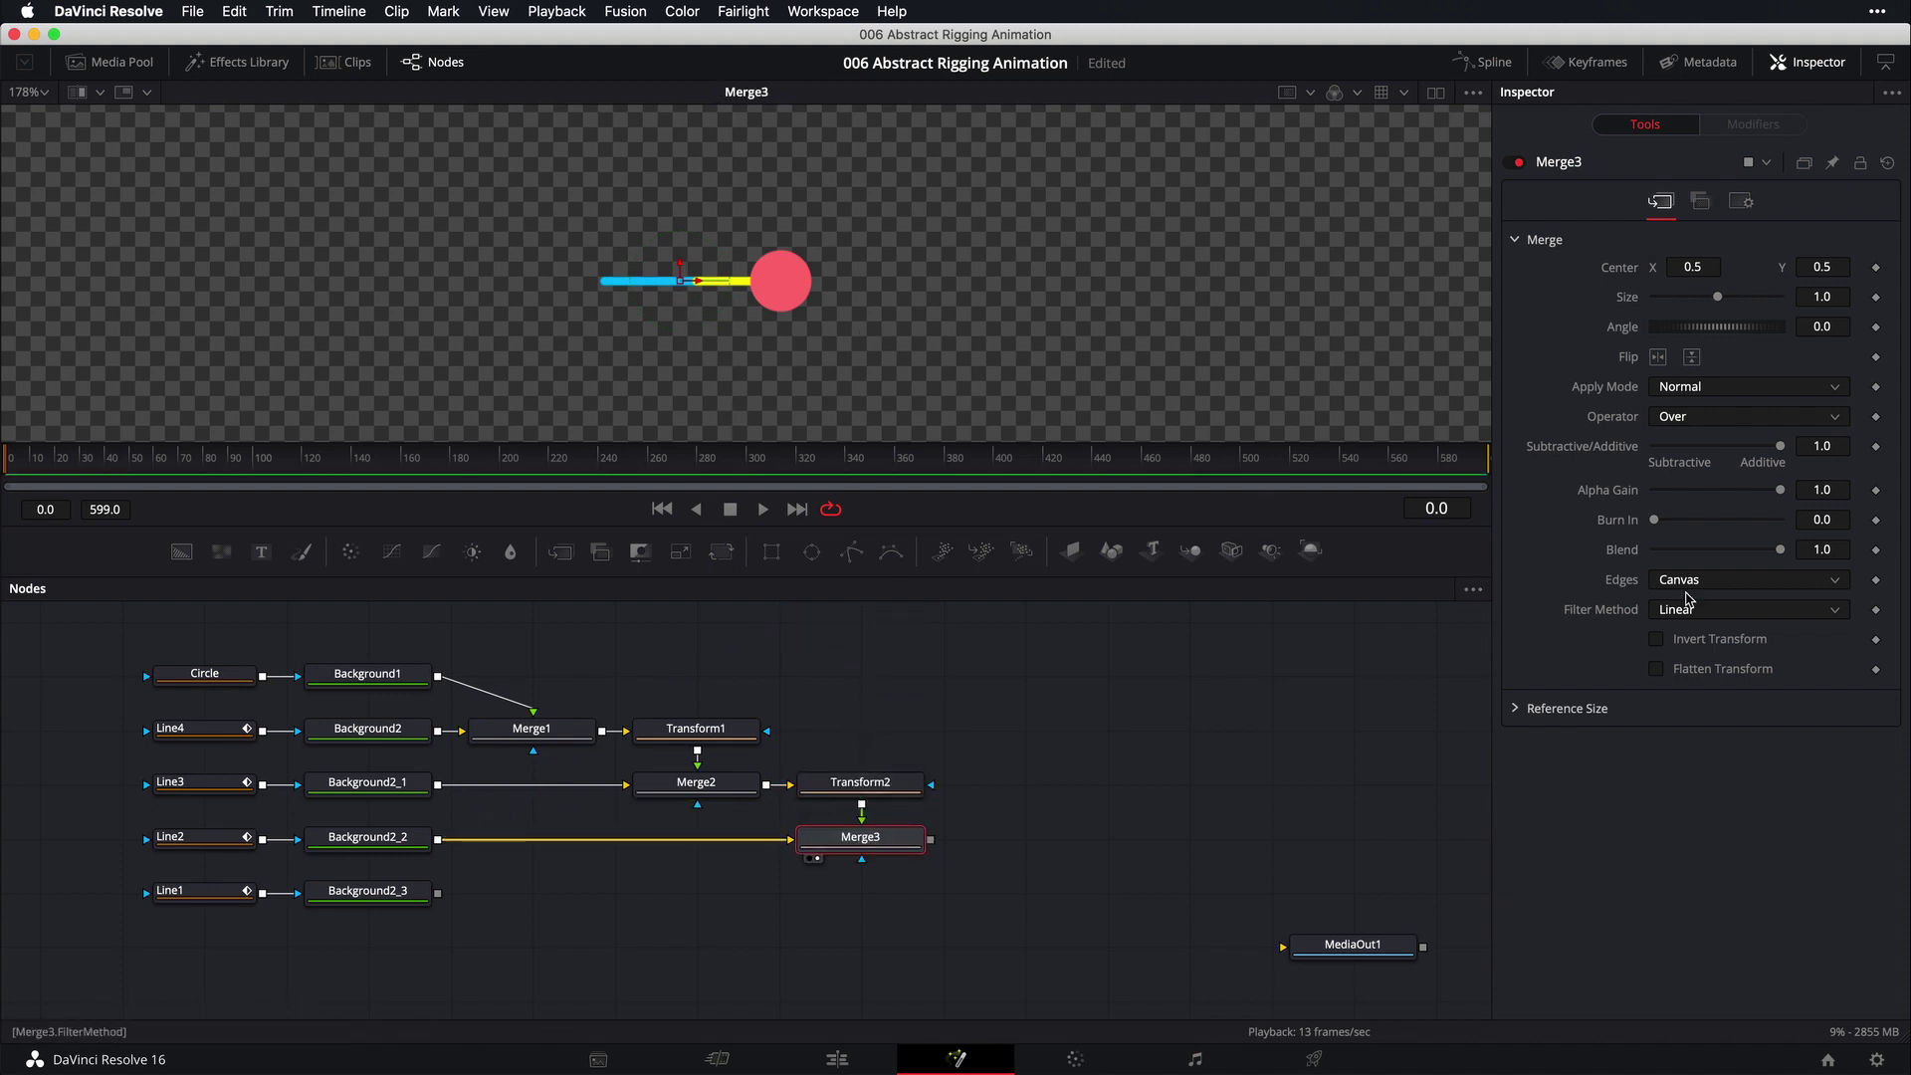
Lower Merge3's Blend to about 0.543 and set its Center X to 0.6 to join the blue and purple lines
{"action": "left_click_drag", "start_coordinate": [1785, 557], "coordinate": [1726, 560]}
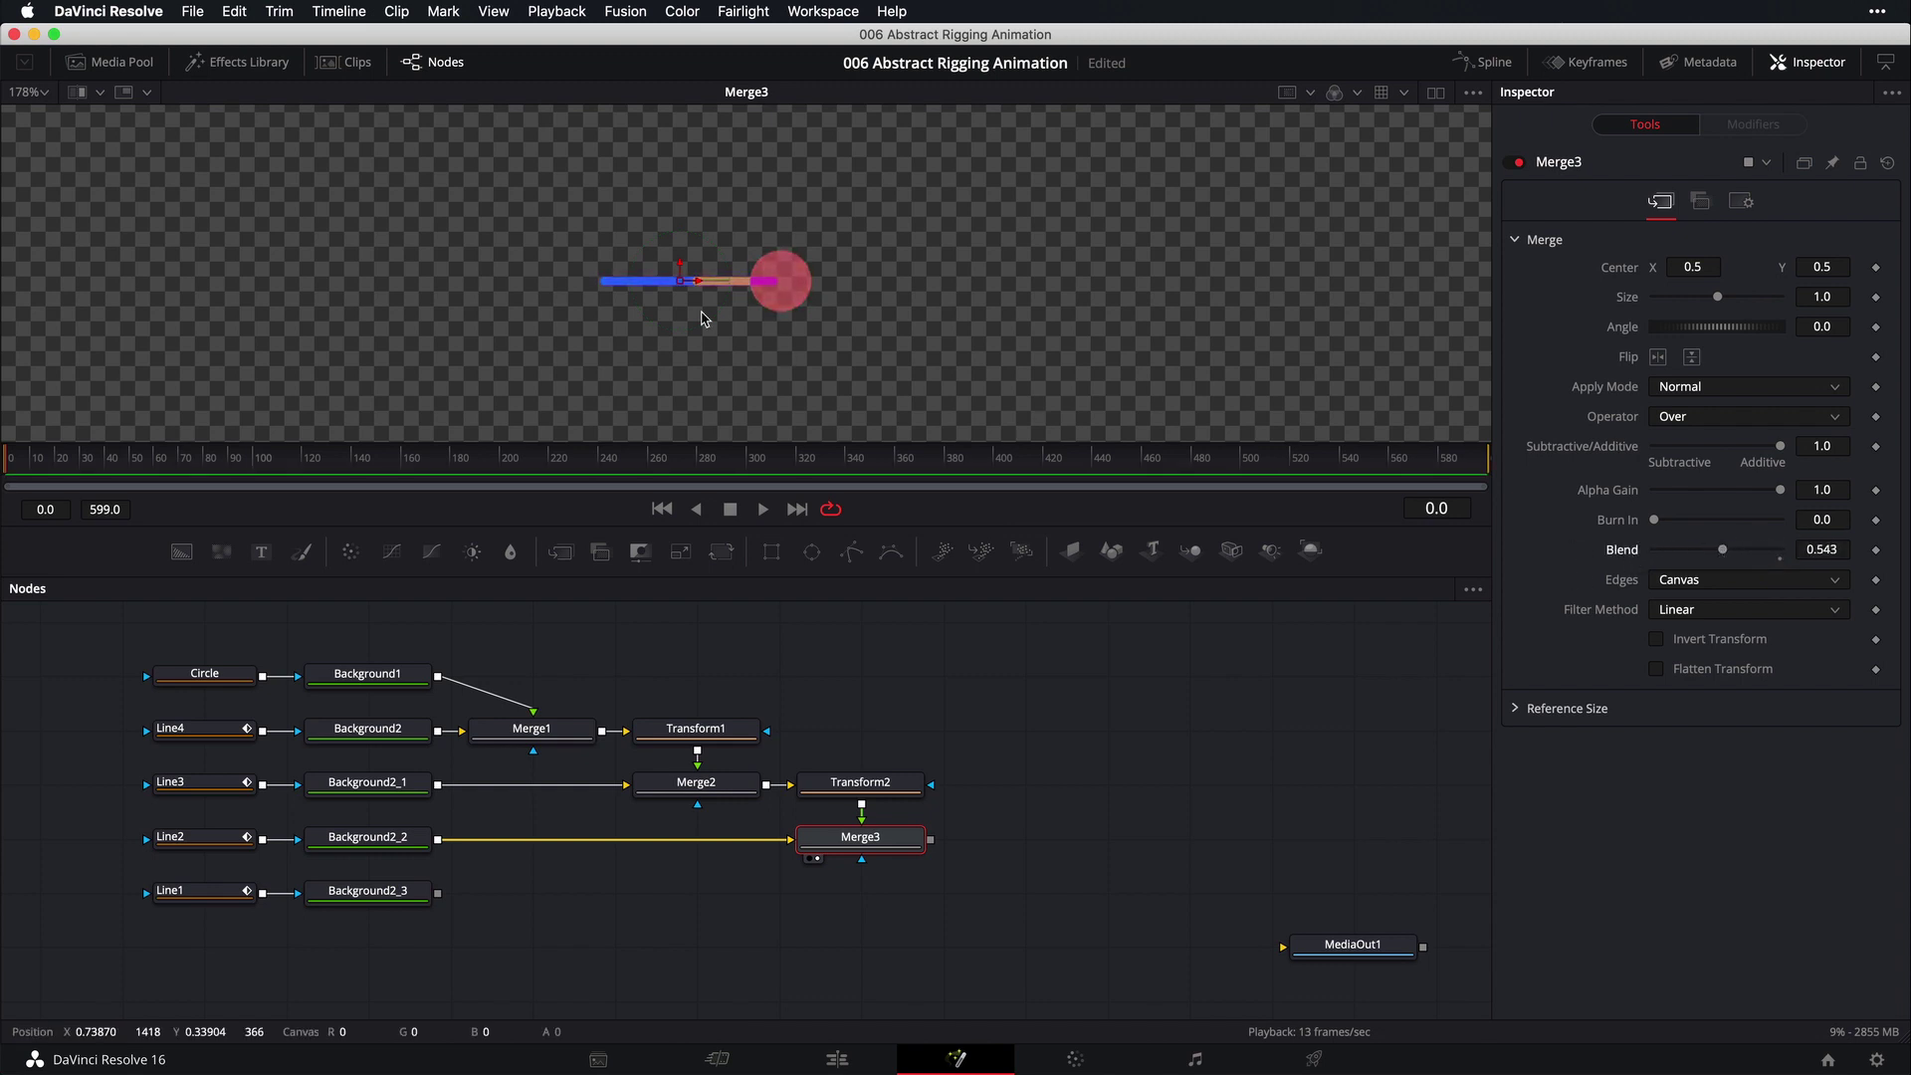
{"action": "scroll", "coordinate": [697, 311], "scroll_direction": "up", "scroll_amount": 2}
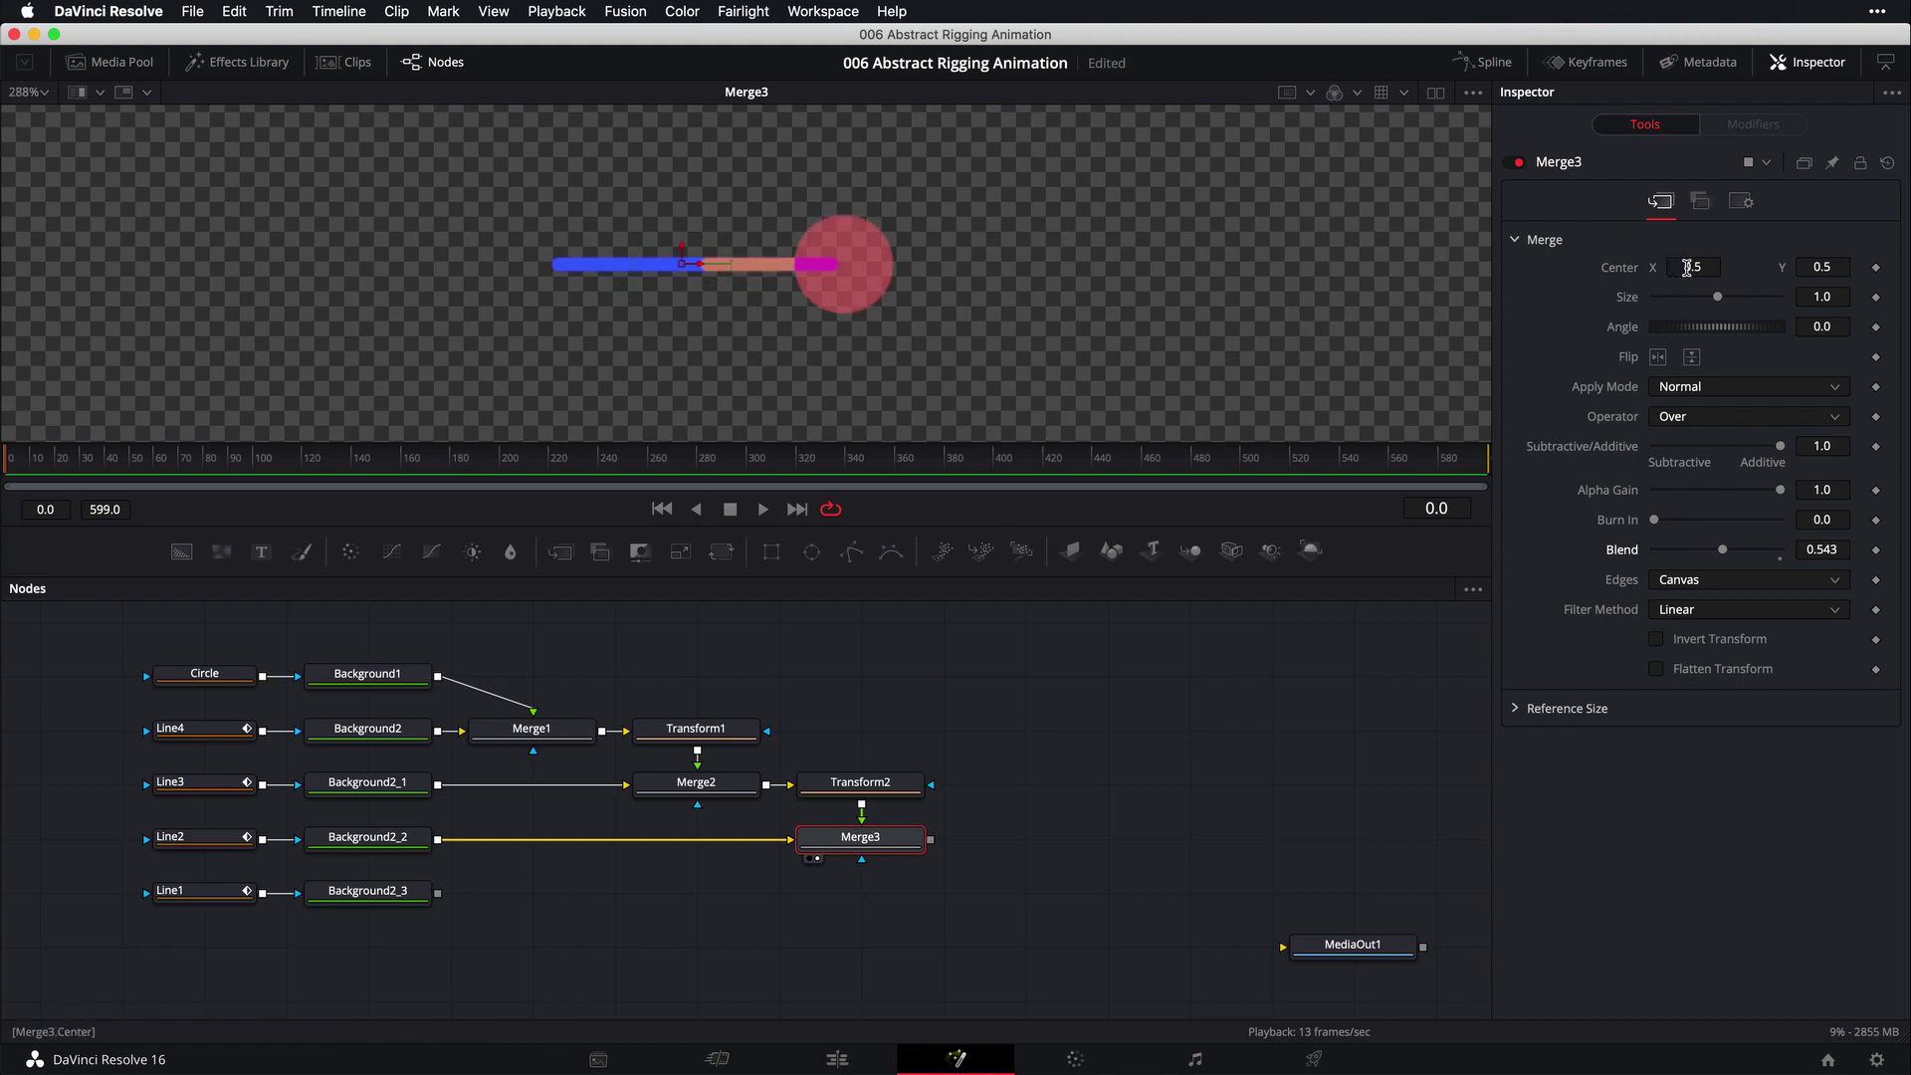
{"action": "left_click_drag", "start_coordinate": [1687, 267], "coordinate": [1767, 267]}
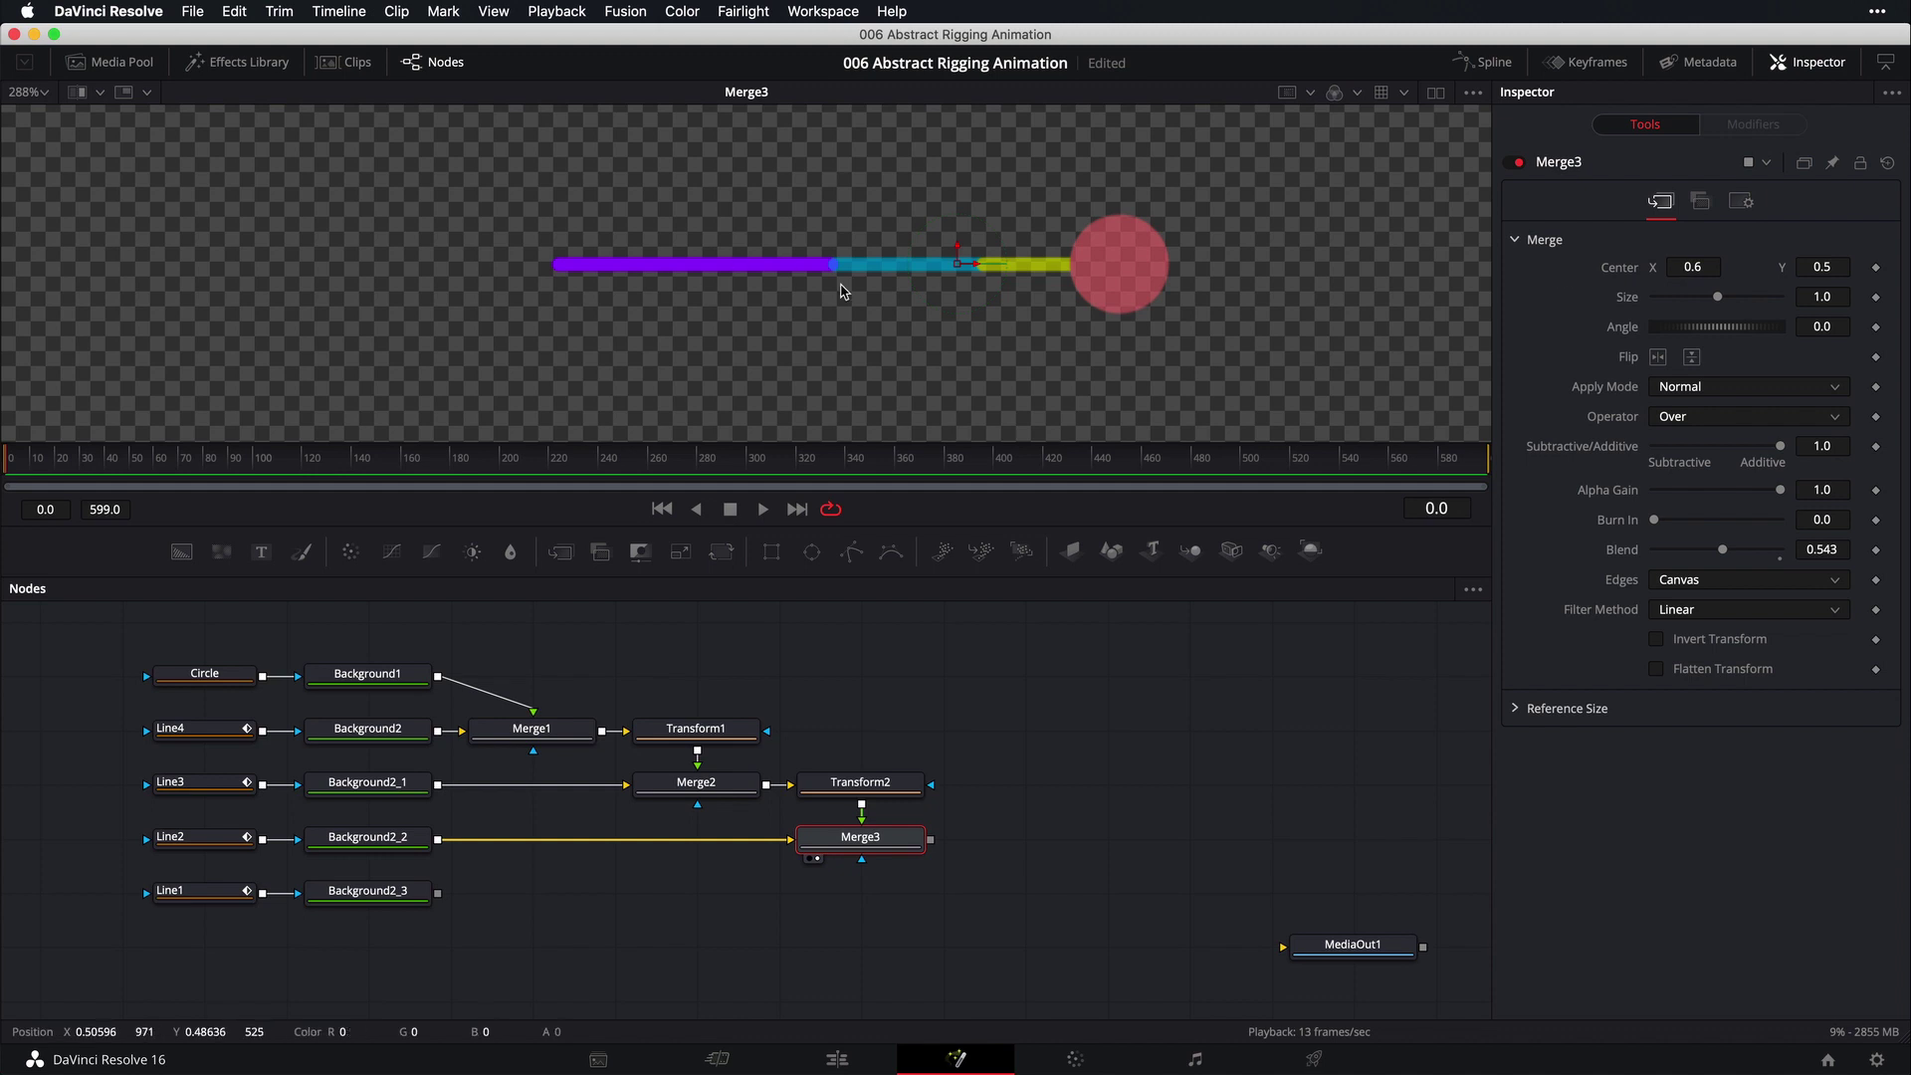
Check the joint between the purple and blue lines up close and restore Merge3's Blend to 1.0
{"action": "scroll", "coordinate": [871, 290], "scroll_direction": "up", "scroll_amount": 1}
{"action": "scroll", "coordinate": [870, 290], "scroll_direction": "up", "scroll_amount": 1}
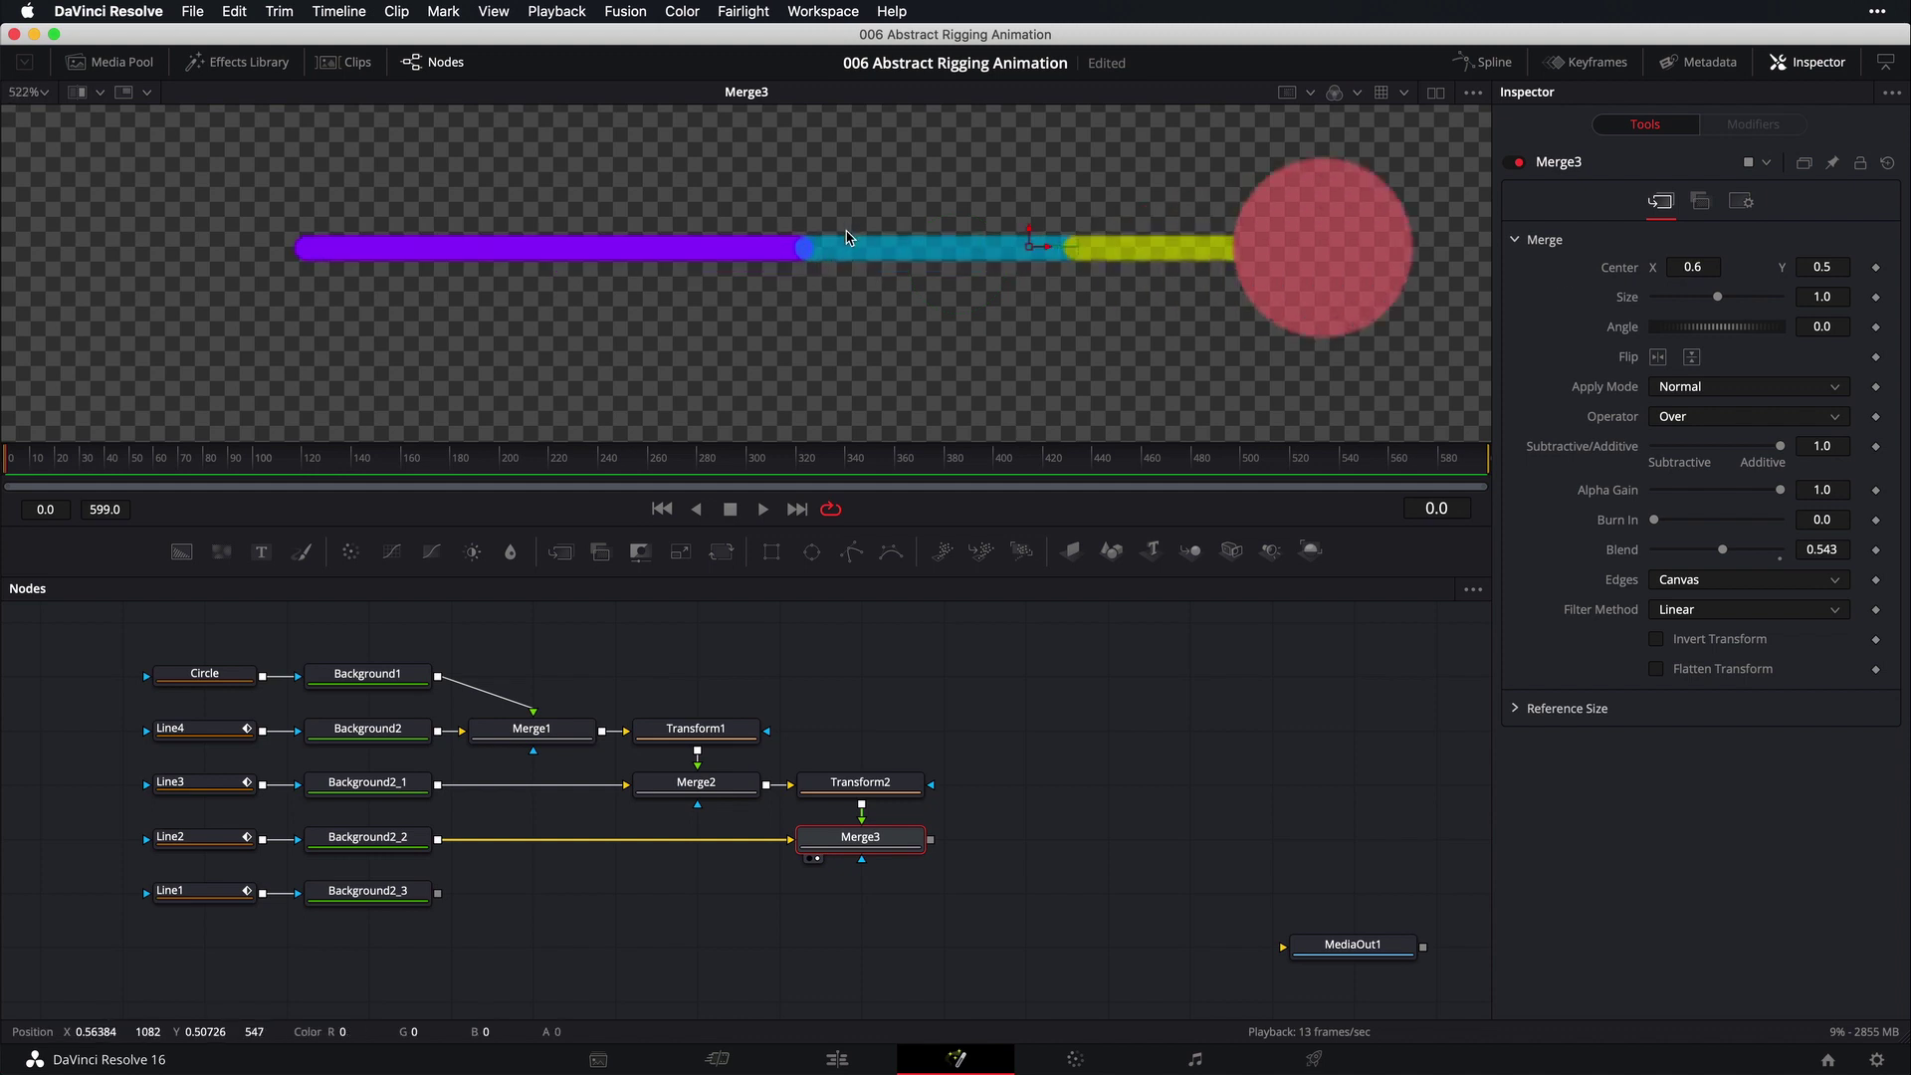
{"action": "scroll", "coordinate": [846, 239], "scroll_direction": "up", "scroll_amount": 1}
{"action": "left_click_drag", "start_coordinate": [1725, 550], "coordinate": [1787, 550]}
{"action": "scroll", "coordinate": [948, 391], "scroll_direction": "down", "scroll_amount": 5}
{"action": "scroll", "coordinate": [948, 391], "scroll_direction": "up", "scroll_amount": 3}
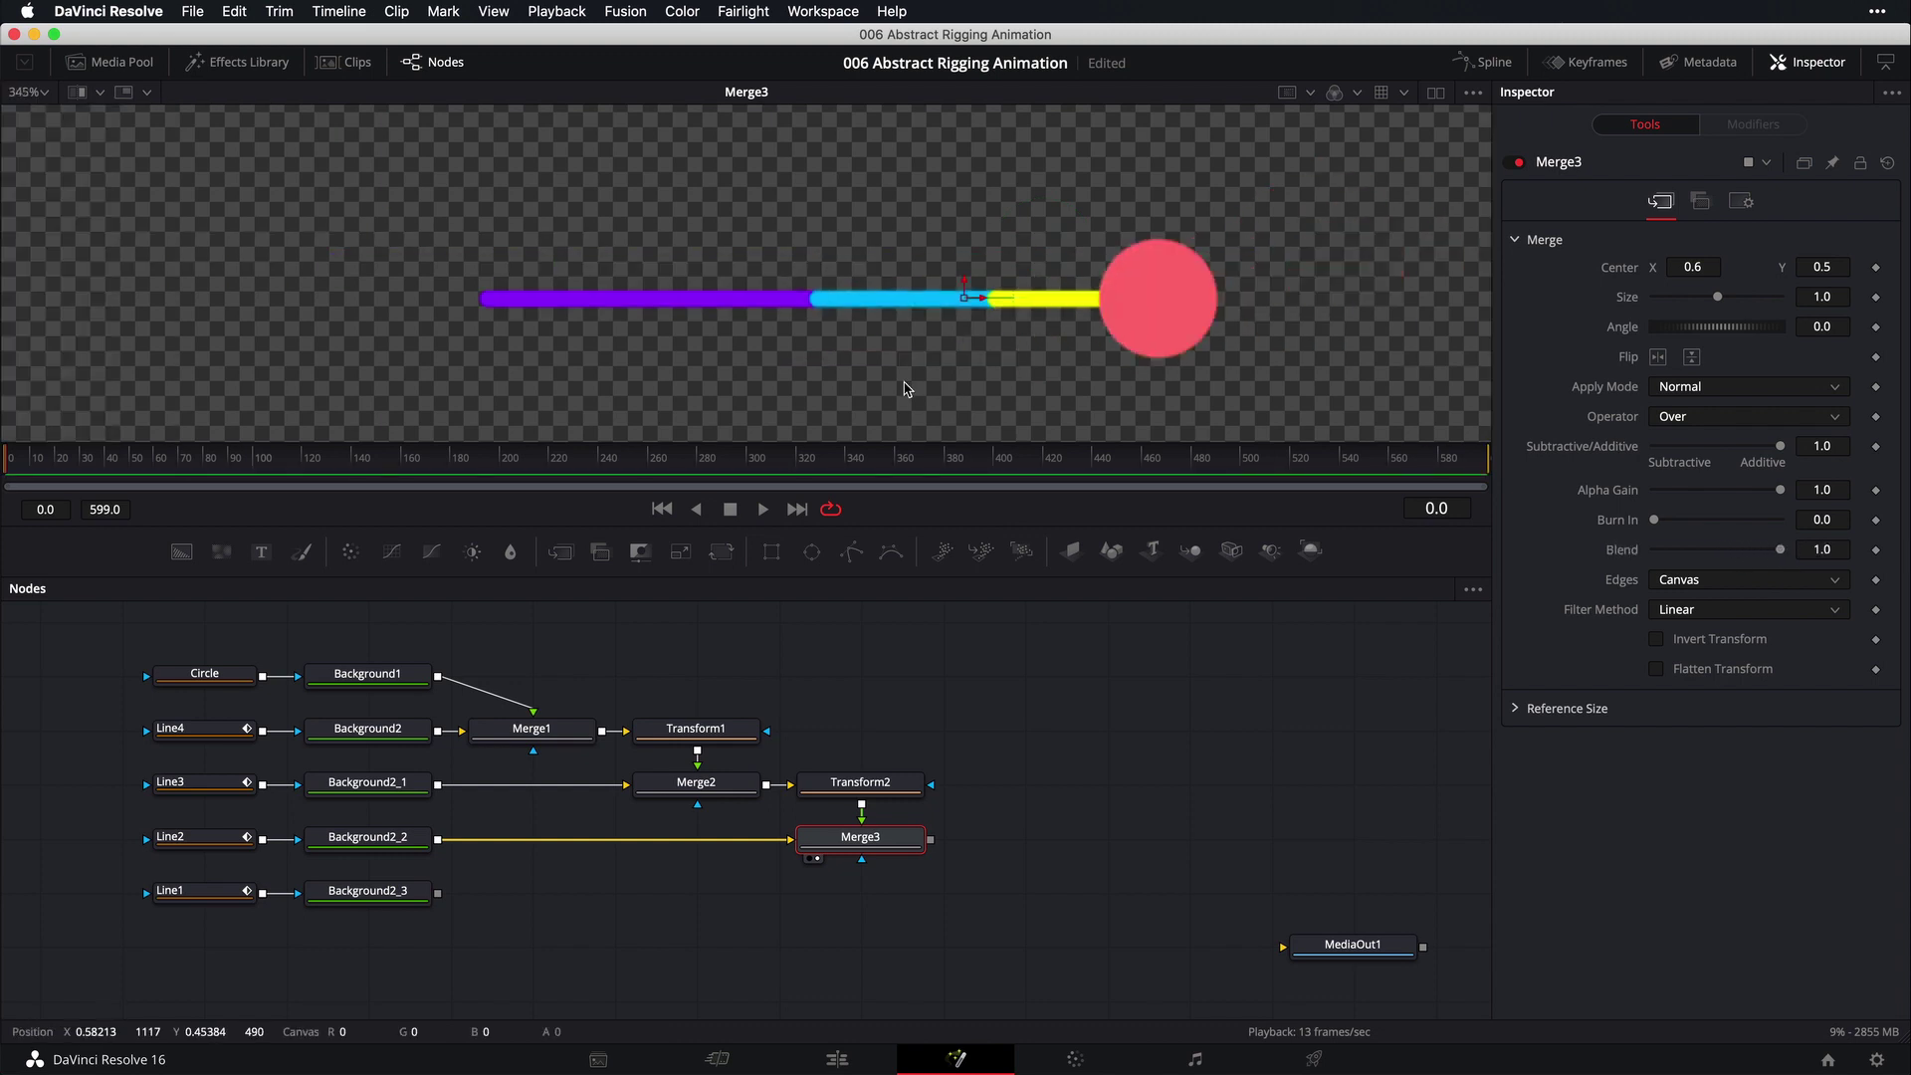
Add a Transform node after Merge3 and place it beside Merge3 in its row
{"action": "key", "text": "shift+space"}
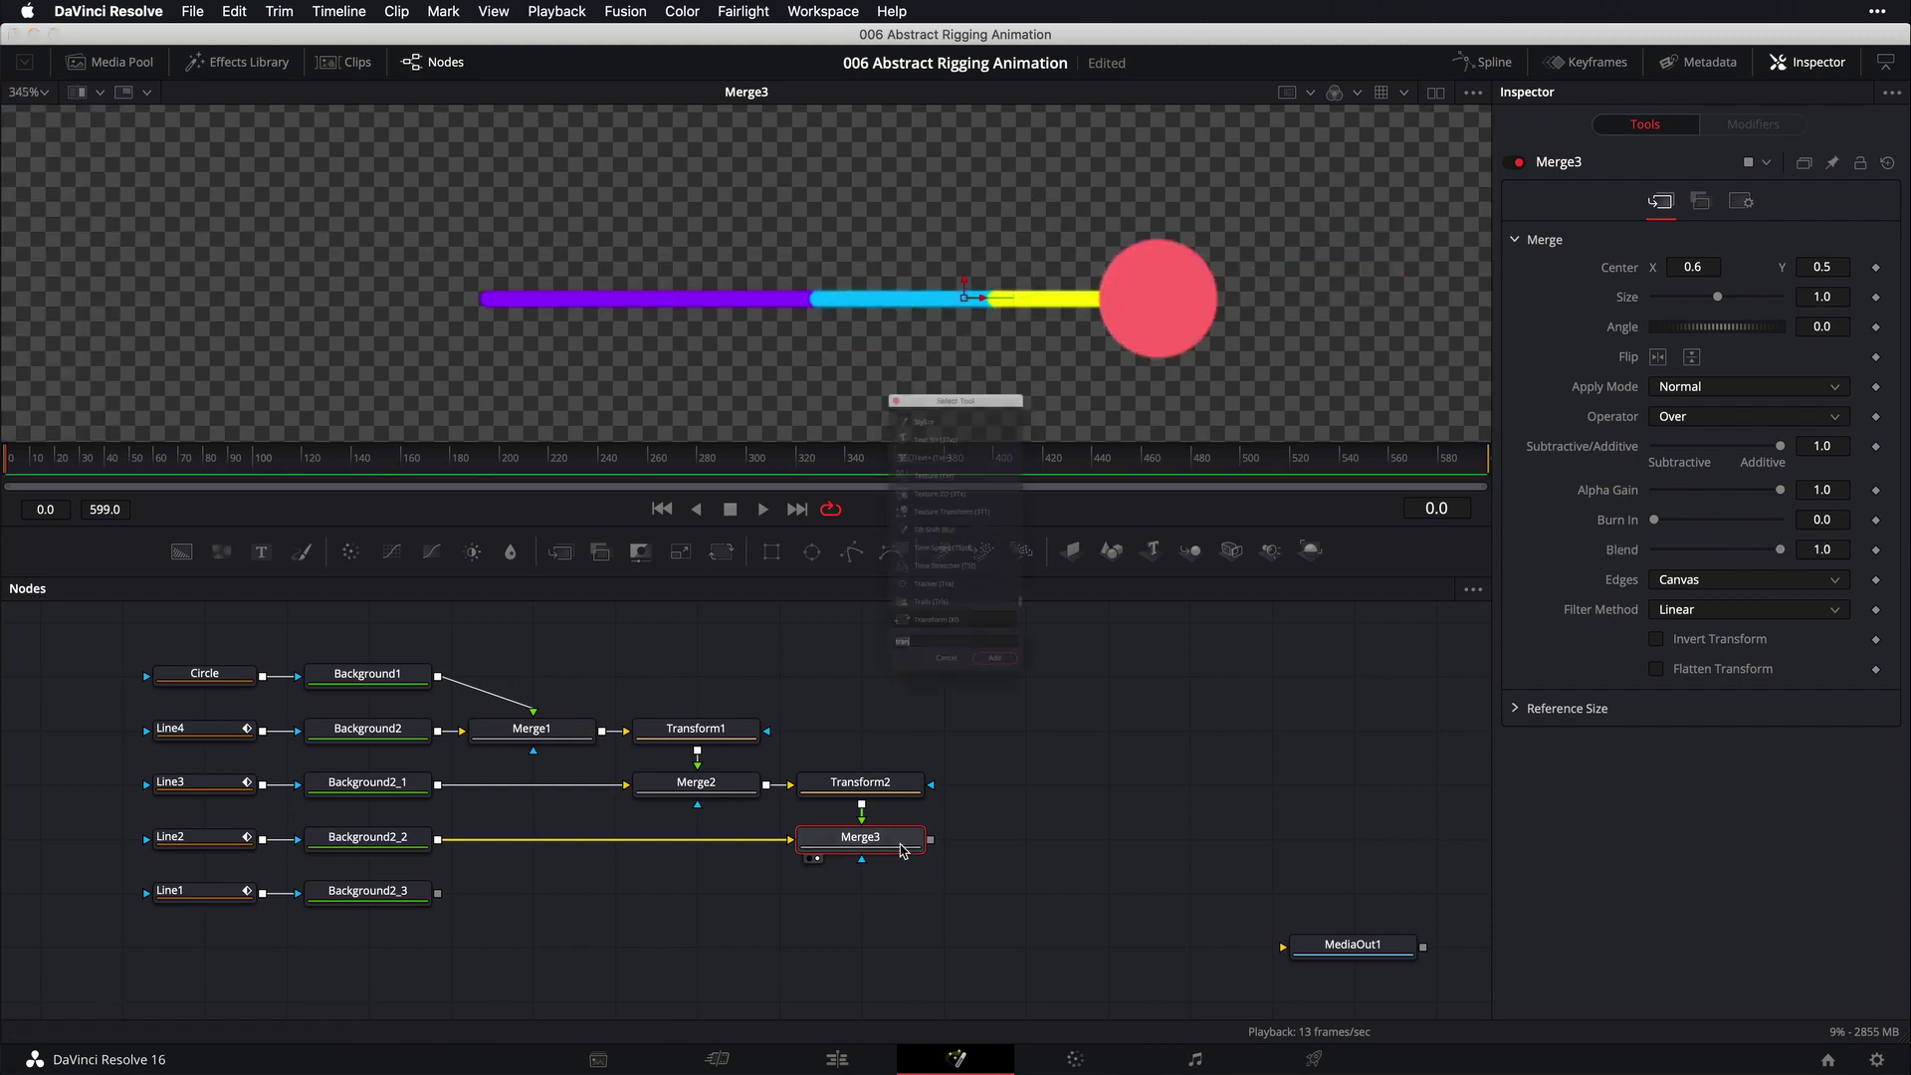
{"action": "type", "text": "tran"}
{"action": "key", "text": "Escape"}
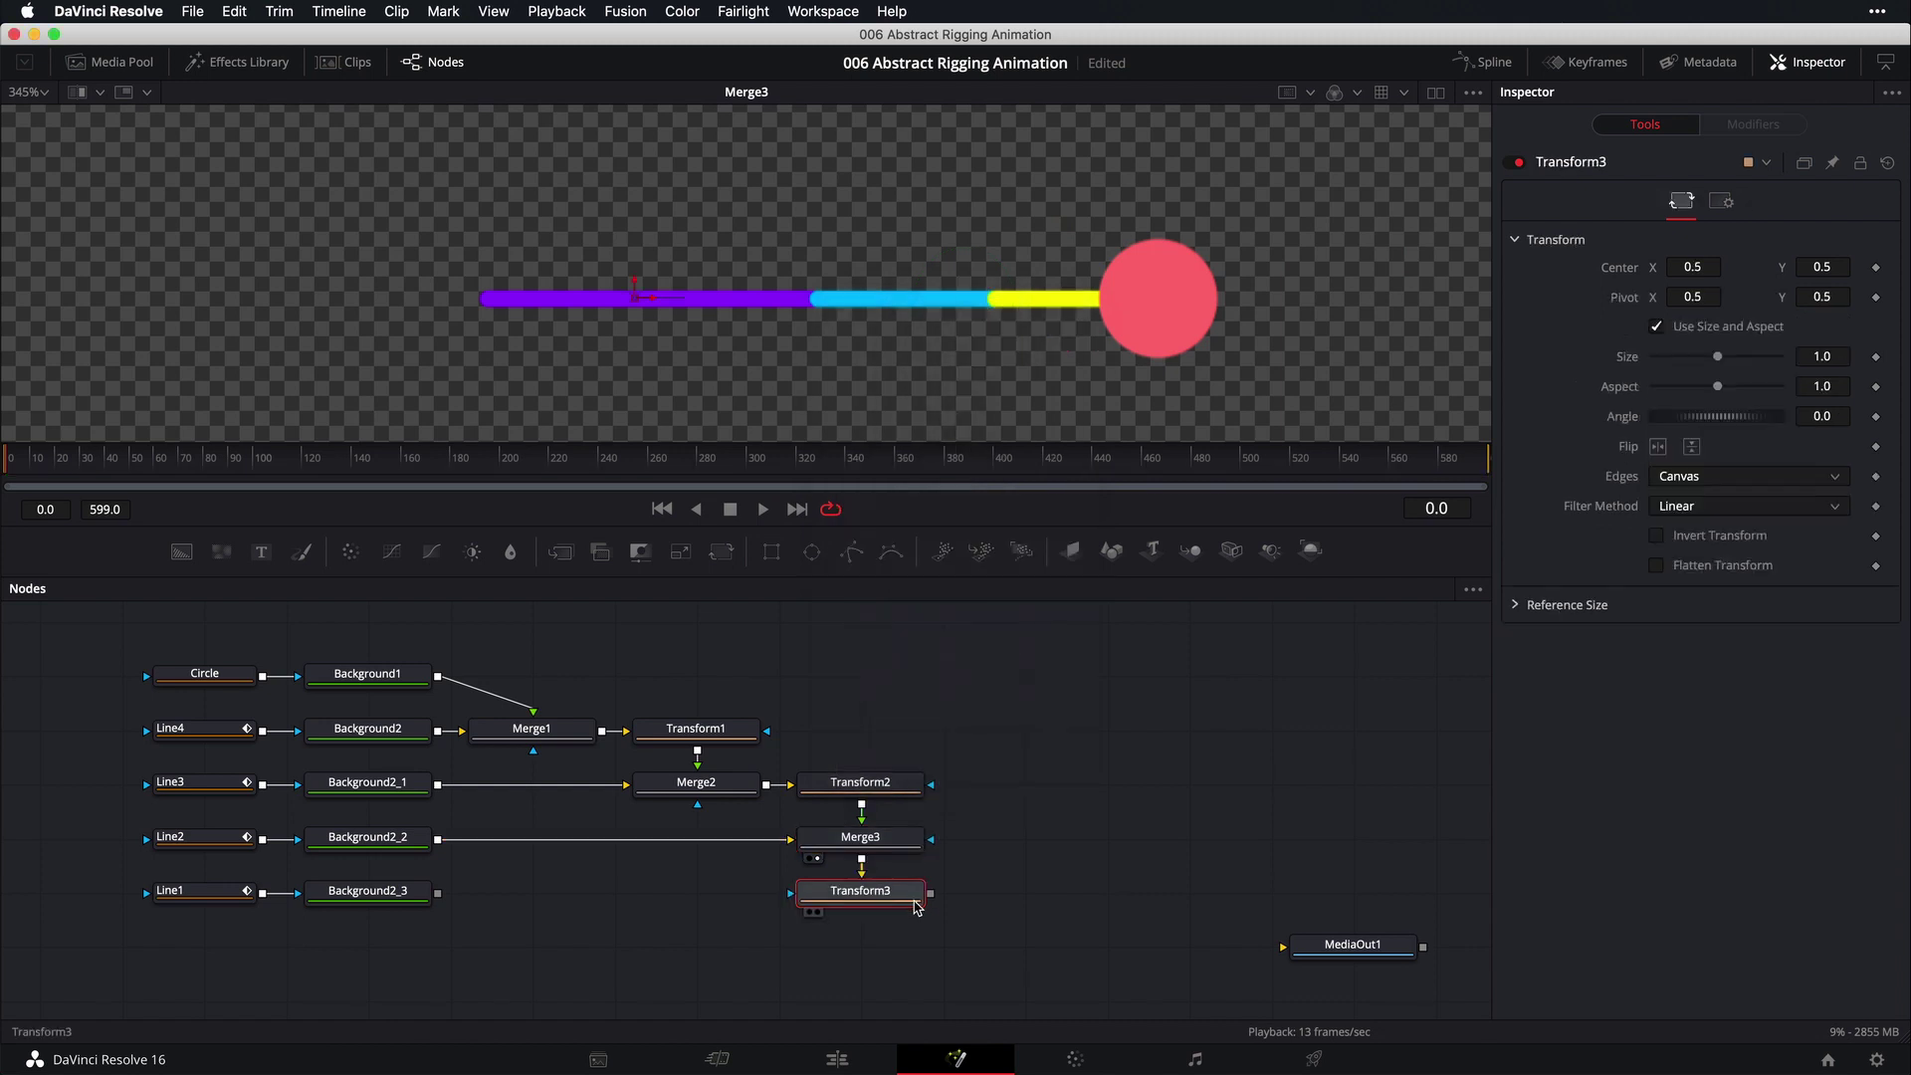
{"action": "left_click_drag", "start_coordinate": [851, 891], "coordinate": [1016, 836]}
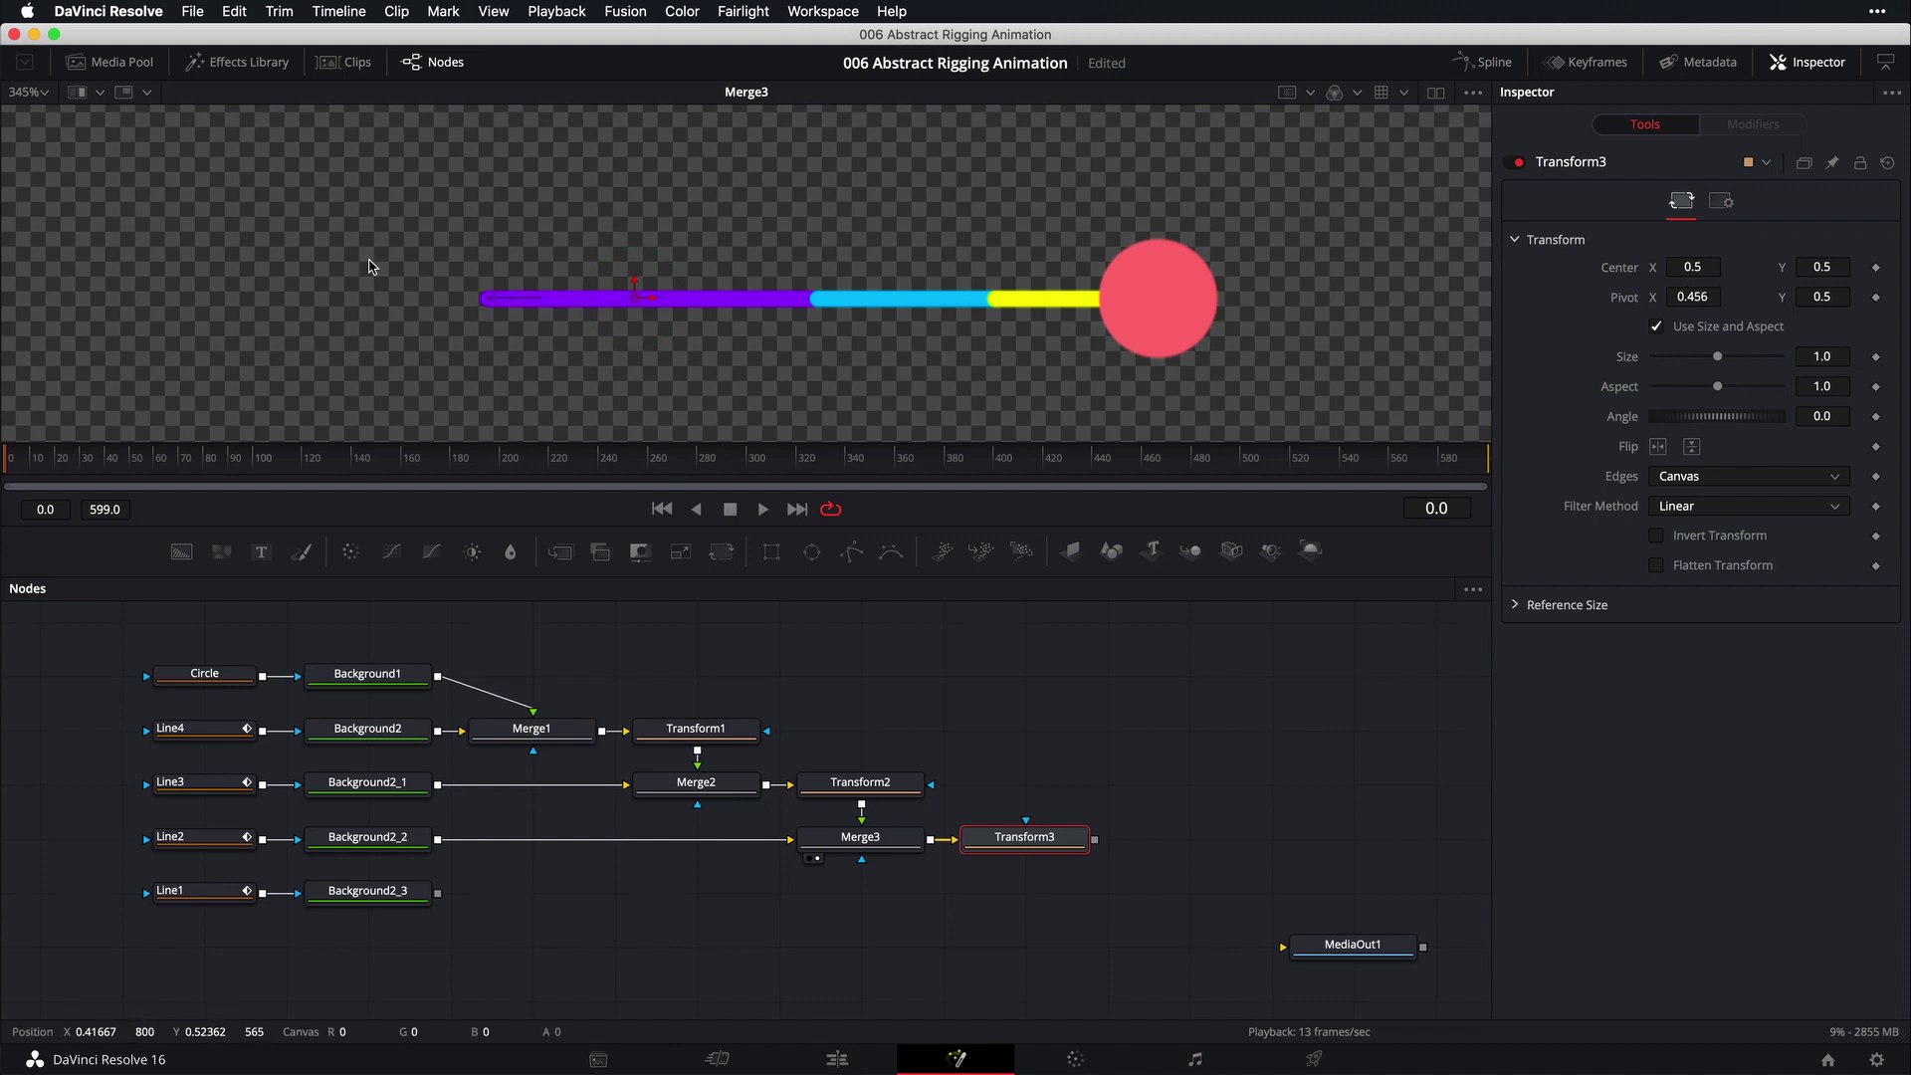
Fine-tune Transform3's pivot to about X 0.4549, Y 0.4994 at the free rounded end of the purple line
{"action": "scroll", "coordinate": [554, 324], "scroll_direction": "up", "scroll_amount": 6}
{"action": "scroll", "coordinate": [826, 308], "scroll_direction": "right", "scroll_amount": 2}
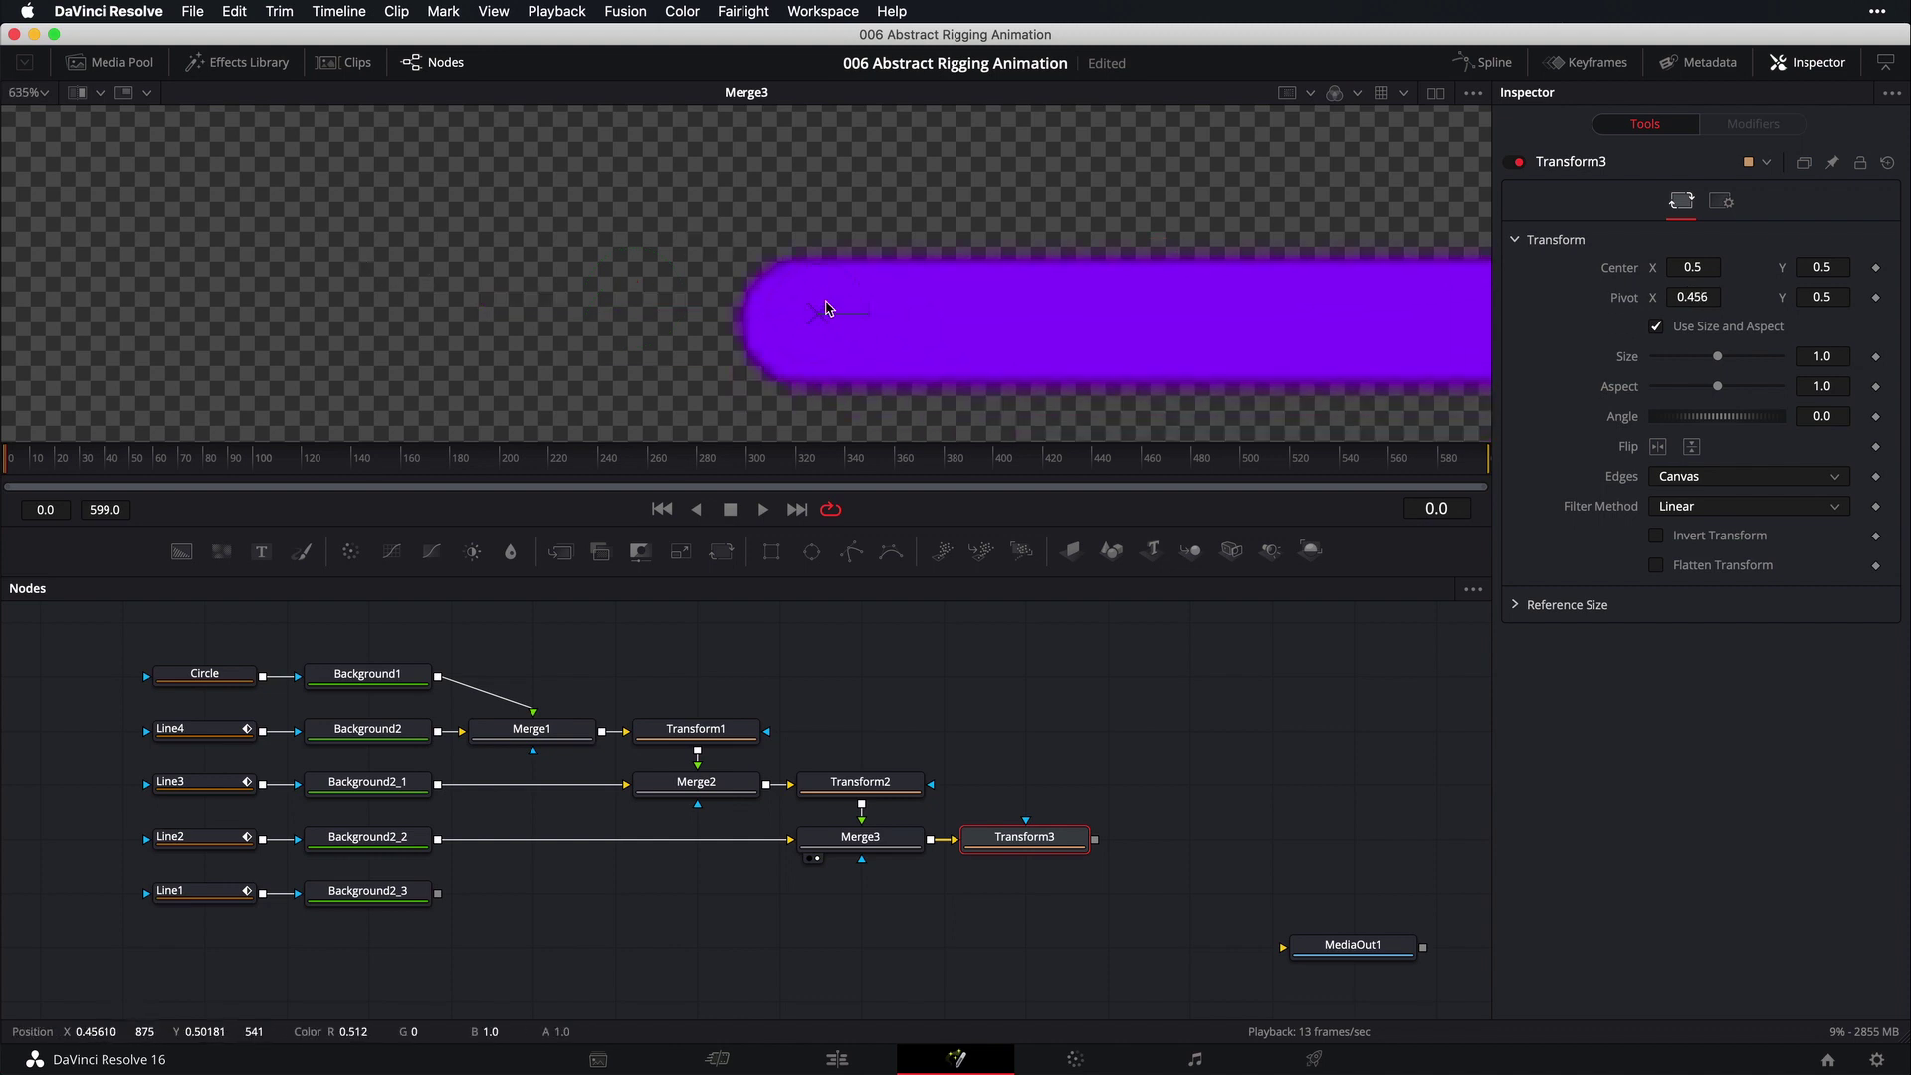
{"action": "left_click_drag", "start_coordinate": [819, 318], "coordinate": [793, 327]}
{"action": "scroll", "coordinate": [853, 341], "scroll_direction": "down", "scroll_amount": 8}
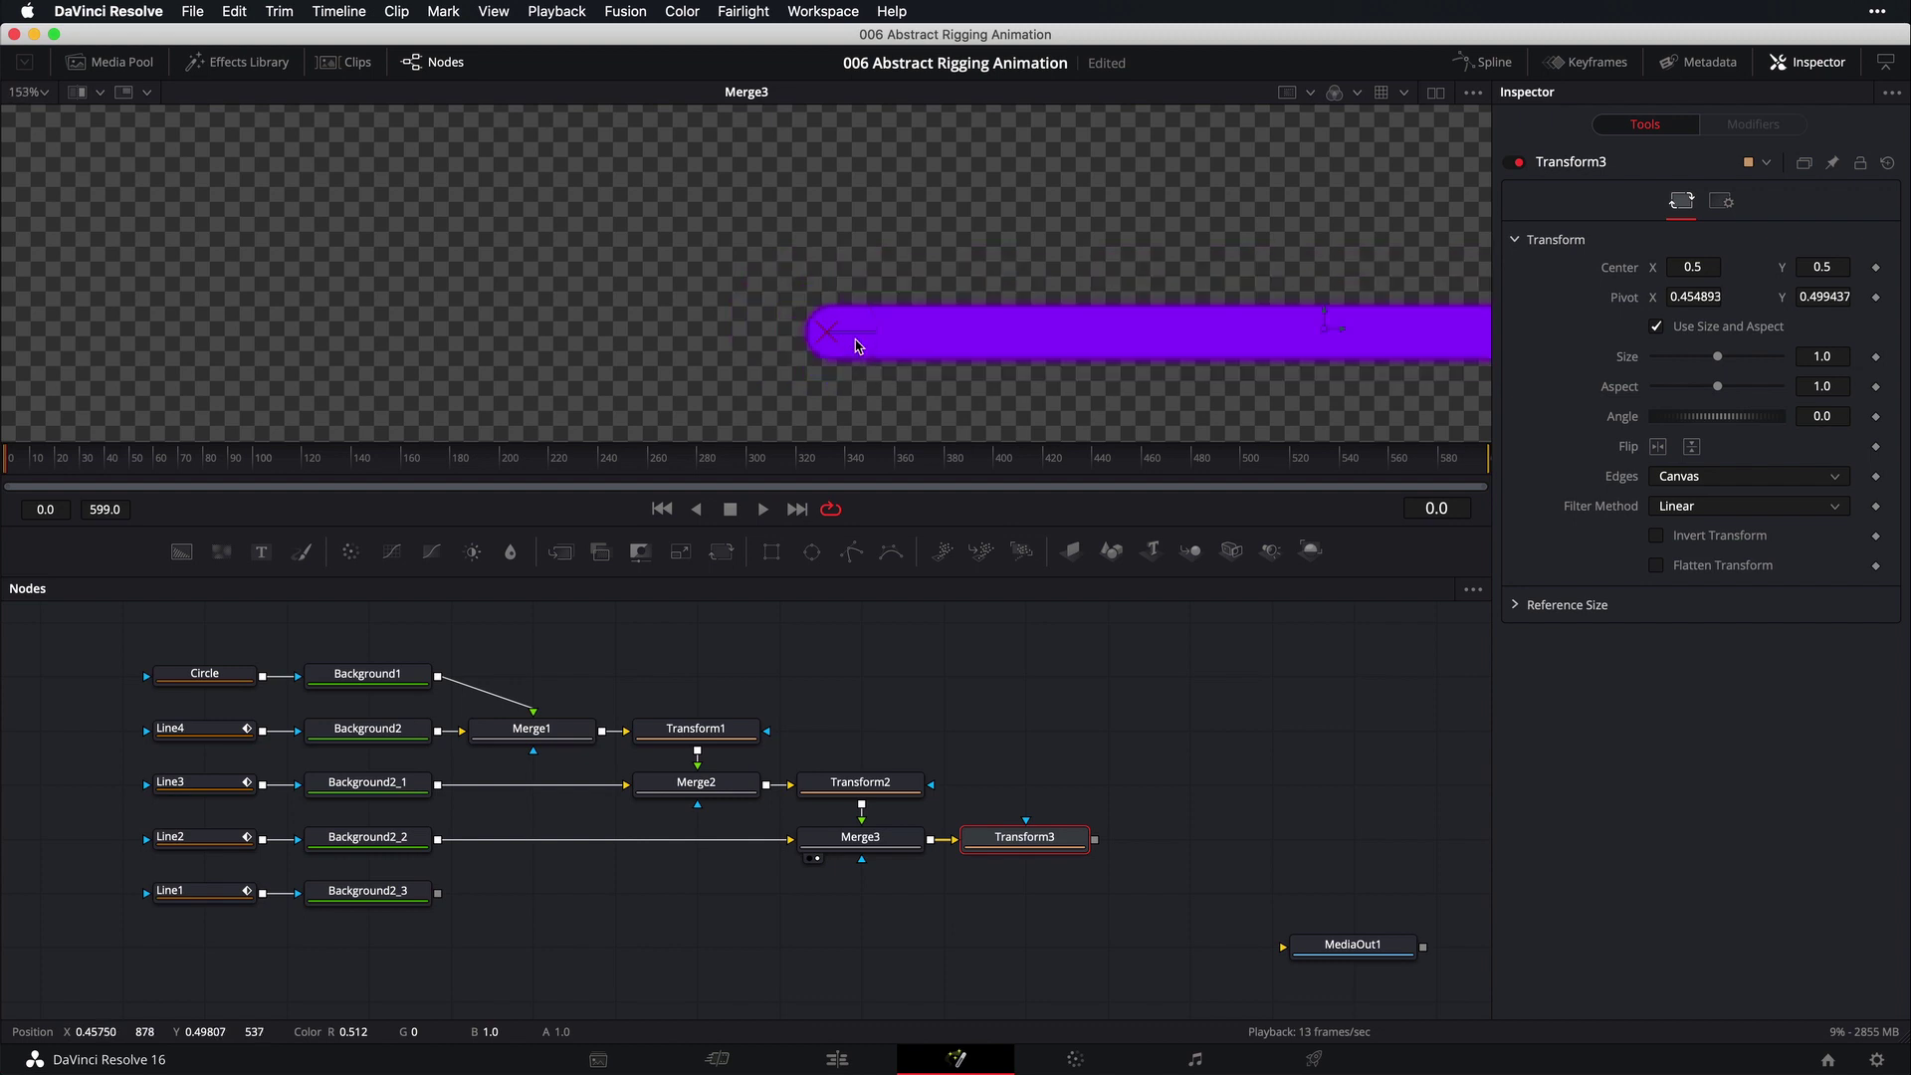
Merge Transform3 as the foreground over Background2_3 with a new Merge node and show the new node in the viewer
{"action": "key", "text": "1"}
{"action": "left_click", "coordinate": [1086, 903]}
{"action": "left_click", "coordinate": [1071, 839]}
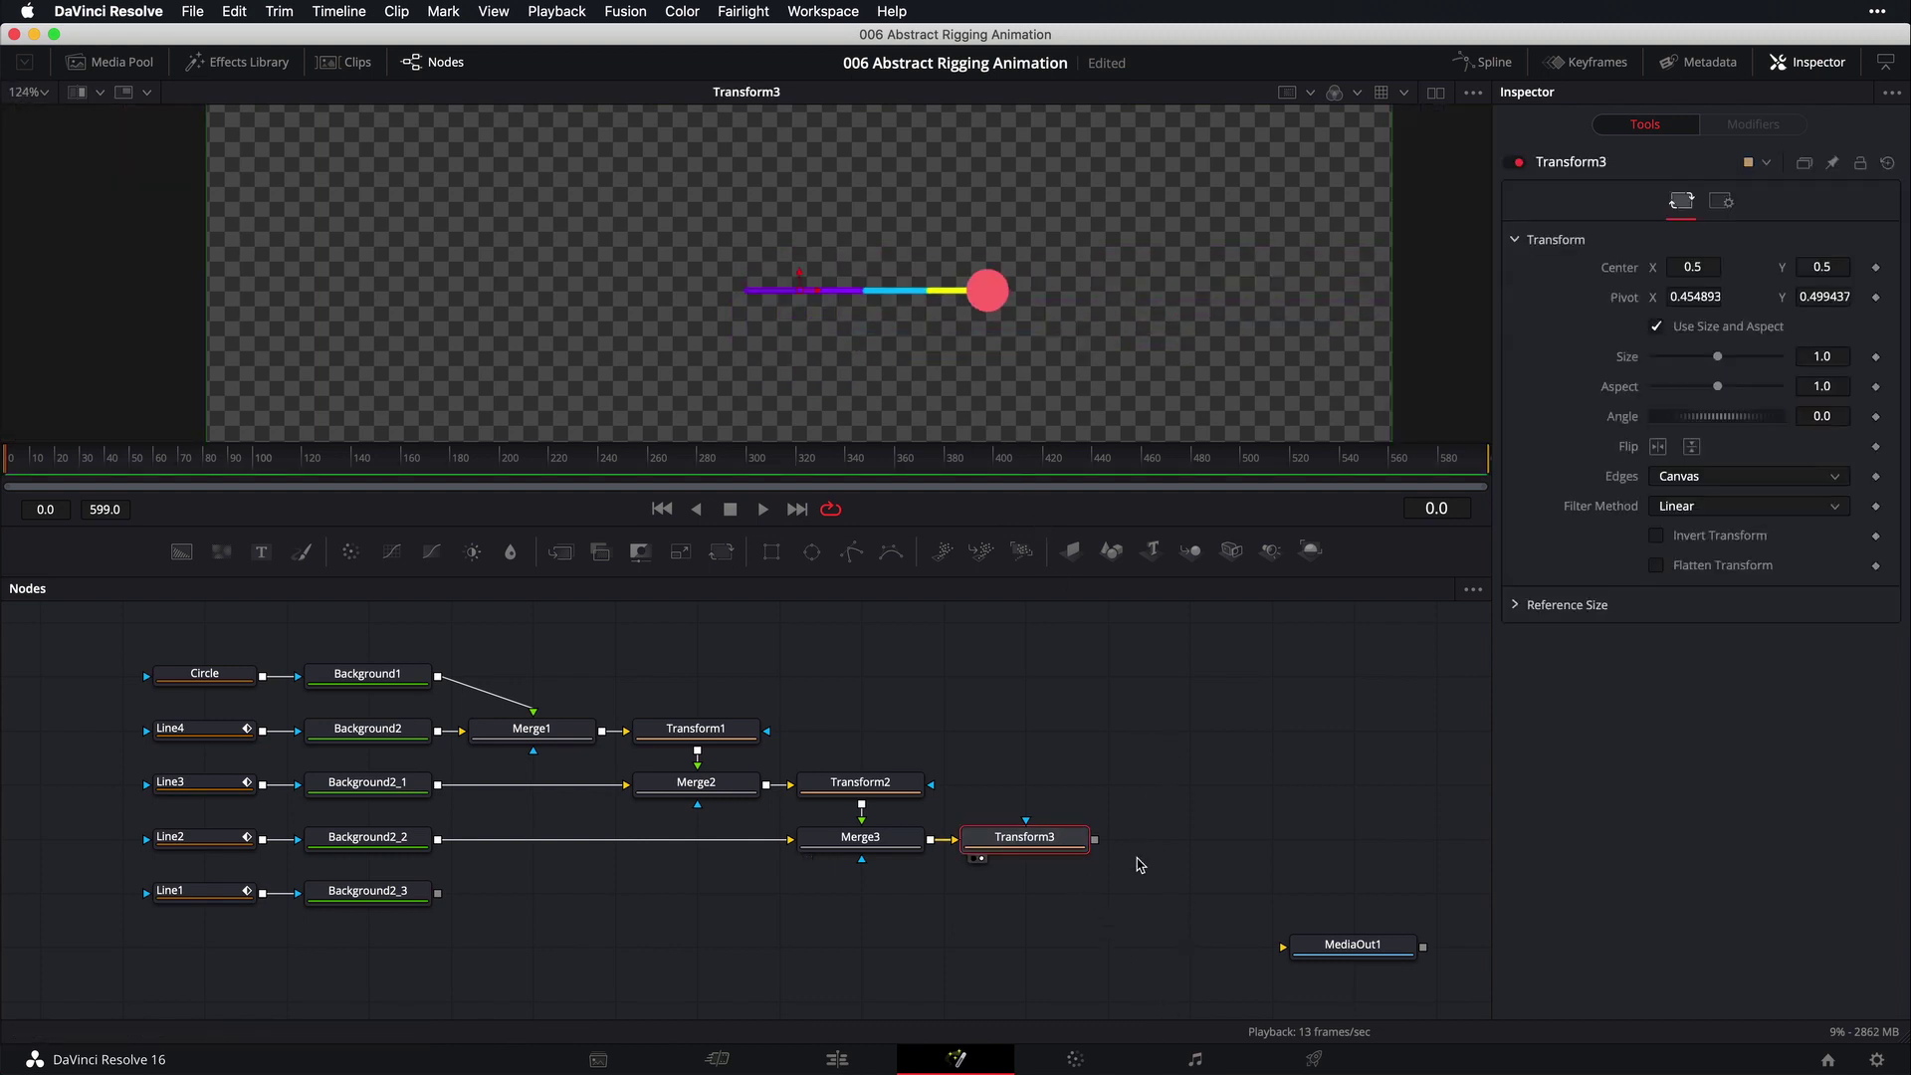
{"action": "left_click_drag", "start_coordinate": [1096, 844], "coordinate": [437, 893]}
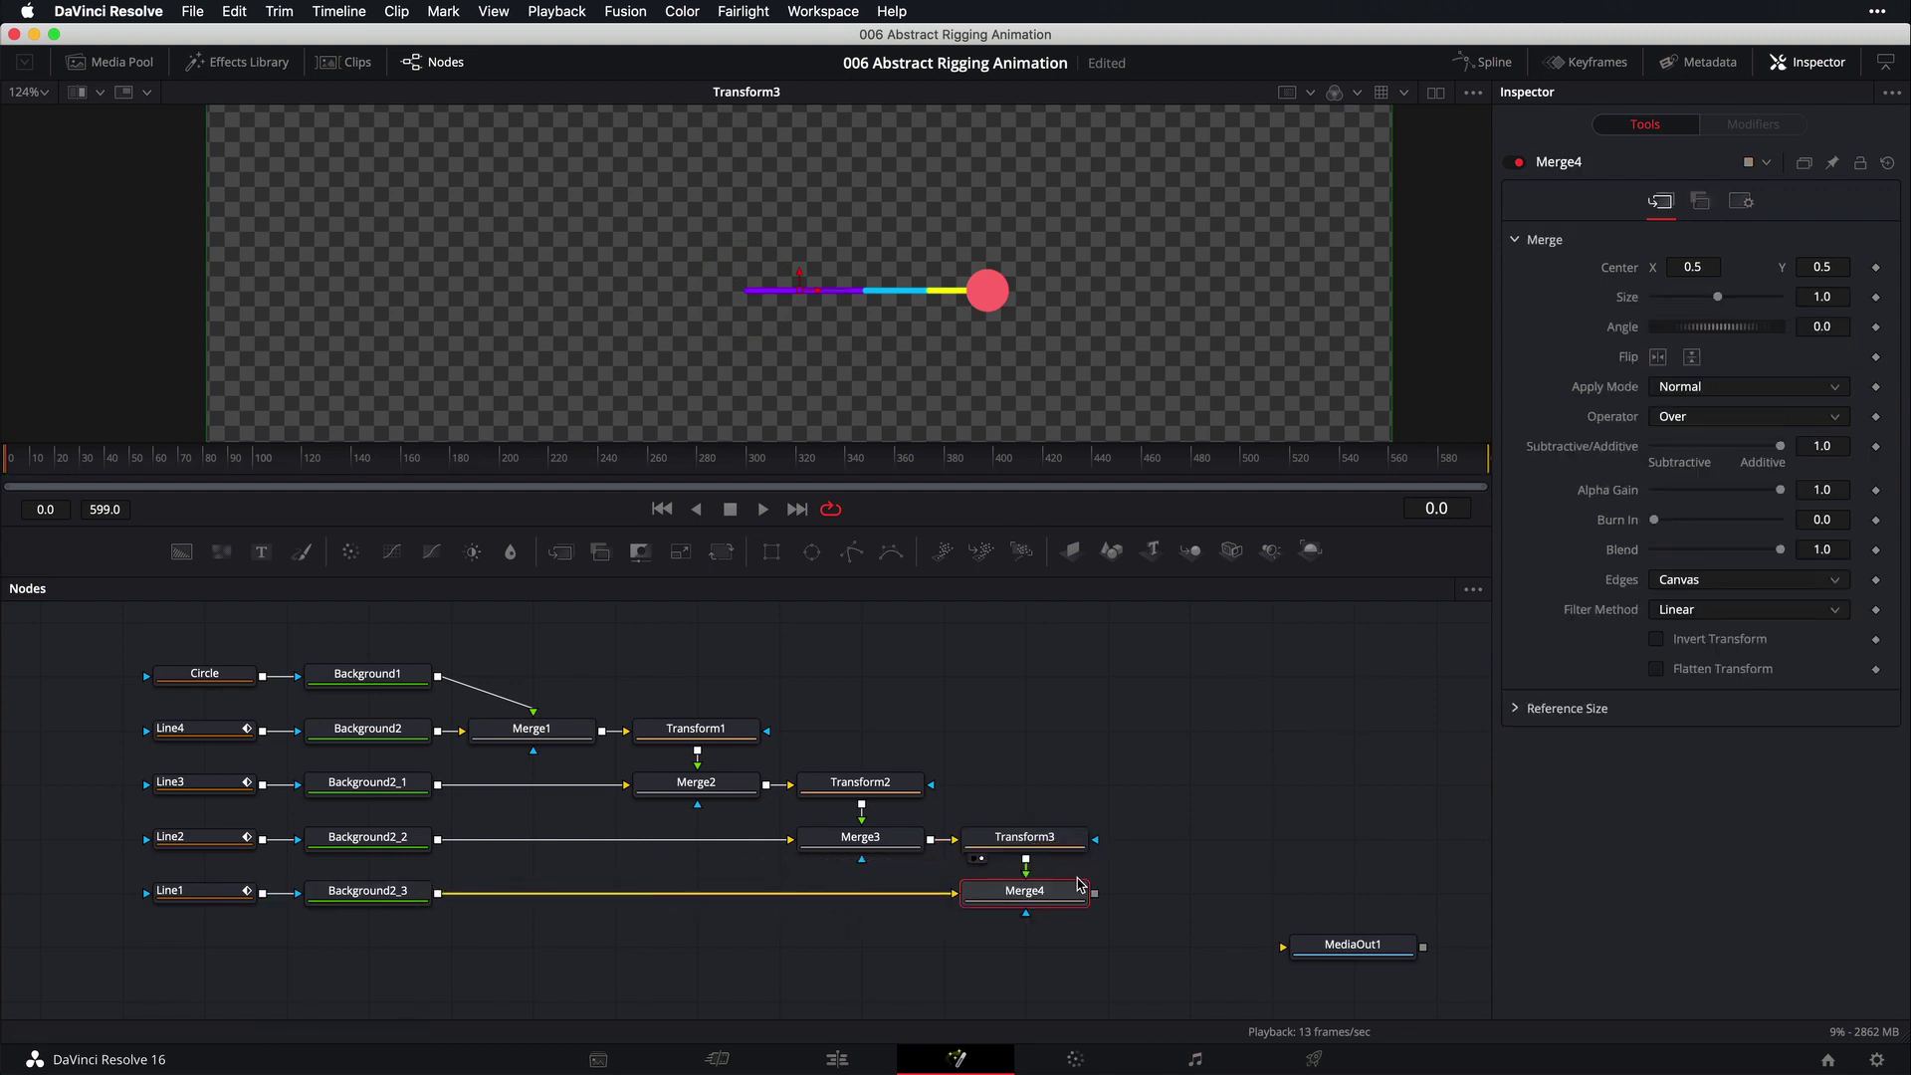
{"action": "left_click_drag", "start_coordinate": [1078, 885], "coordinate": [894, 384]}
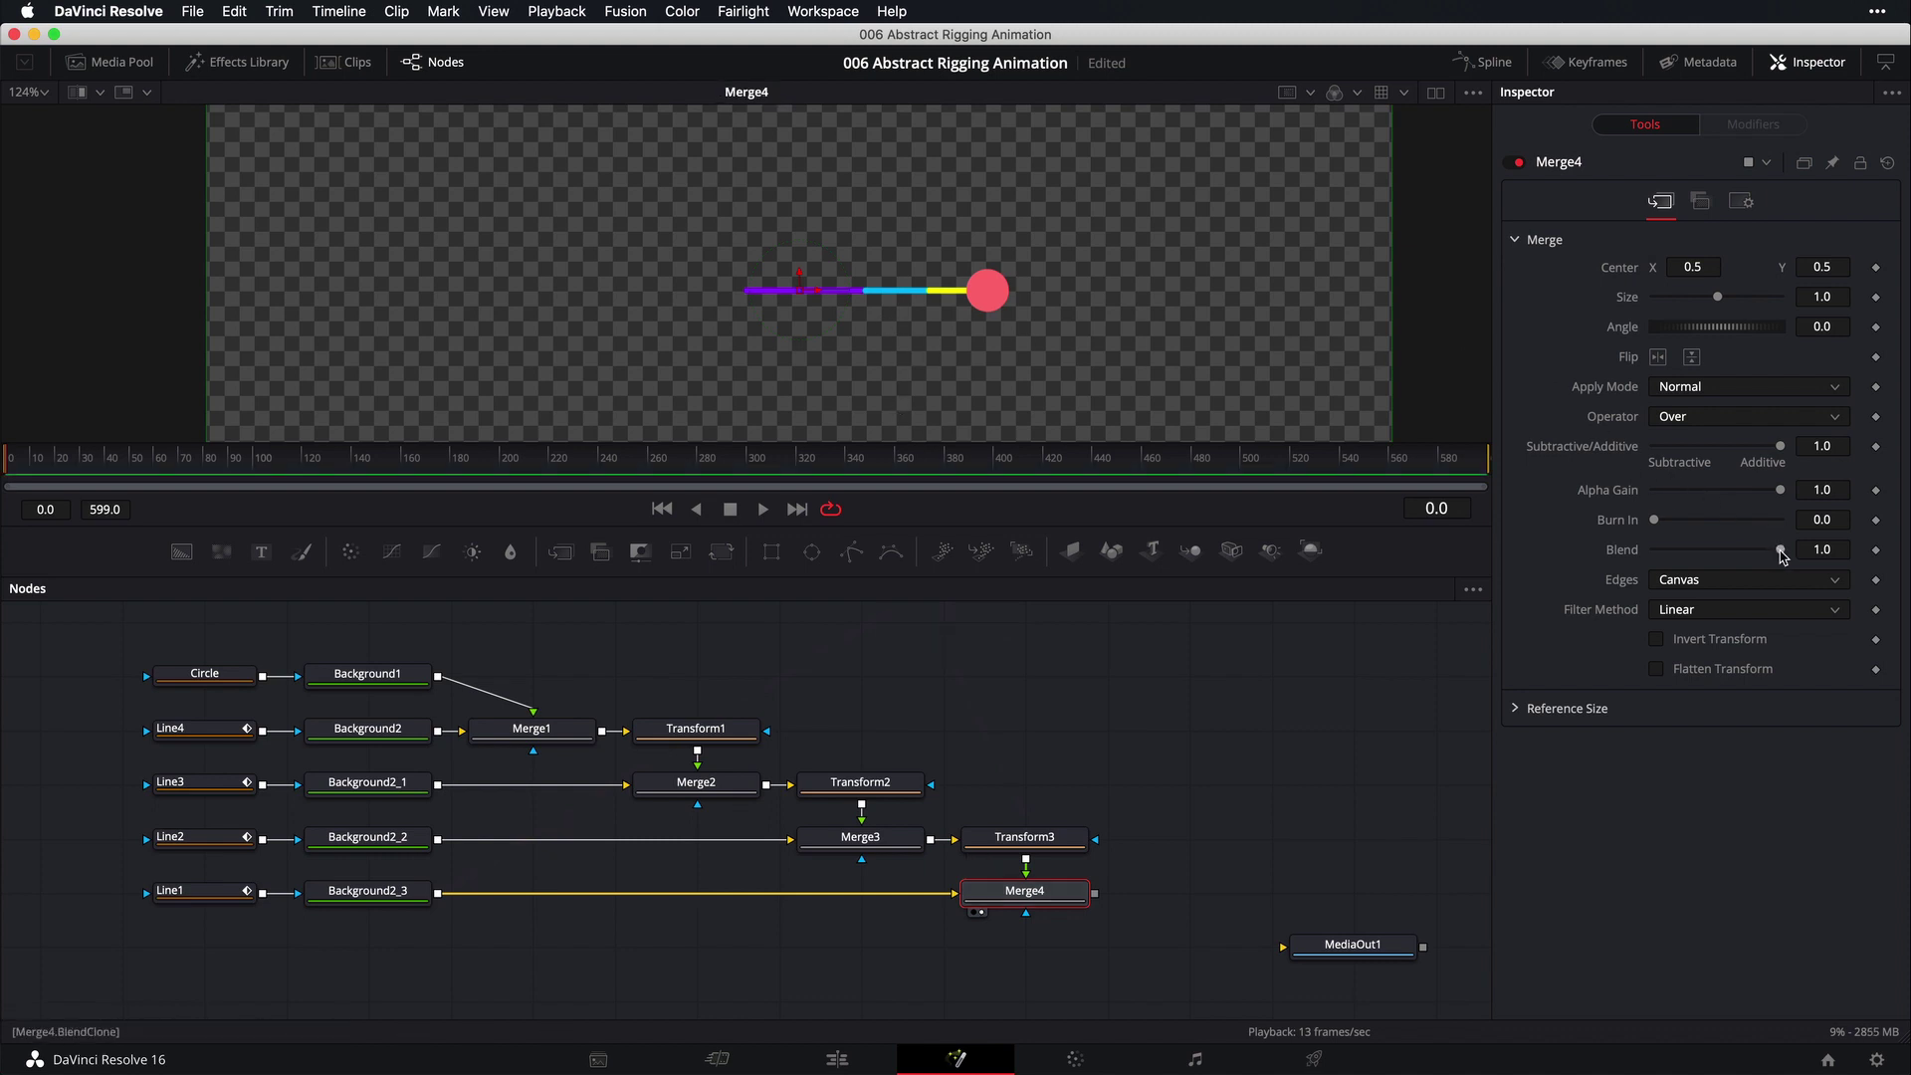
Lower Merge4's Blend to about 0.449 and set its Center X to 0.605 to join the purple and white lines
{"action": "left_click_drag", "start_coordinate": [1782, 555], "coordinate": [1711, 558]}
{"action": "scroll", "coordinate": [841, 321], "scroll_direction": "up", "scroll_amount": 5}
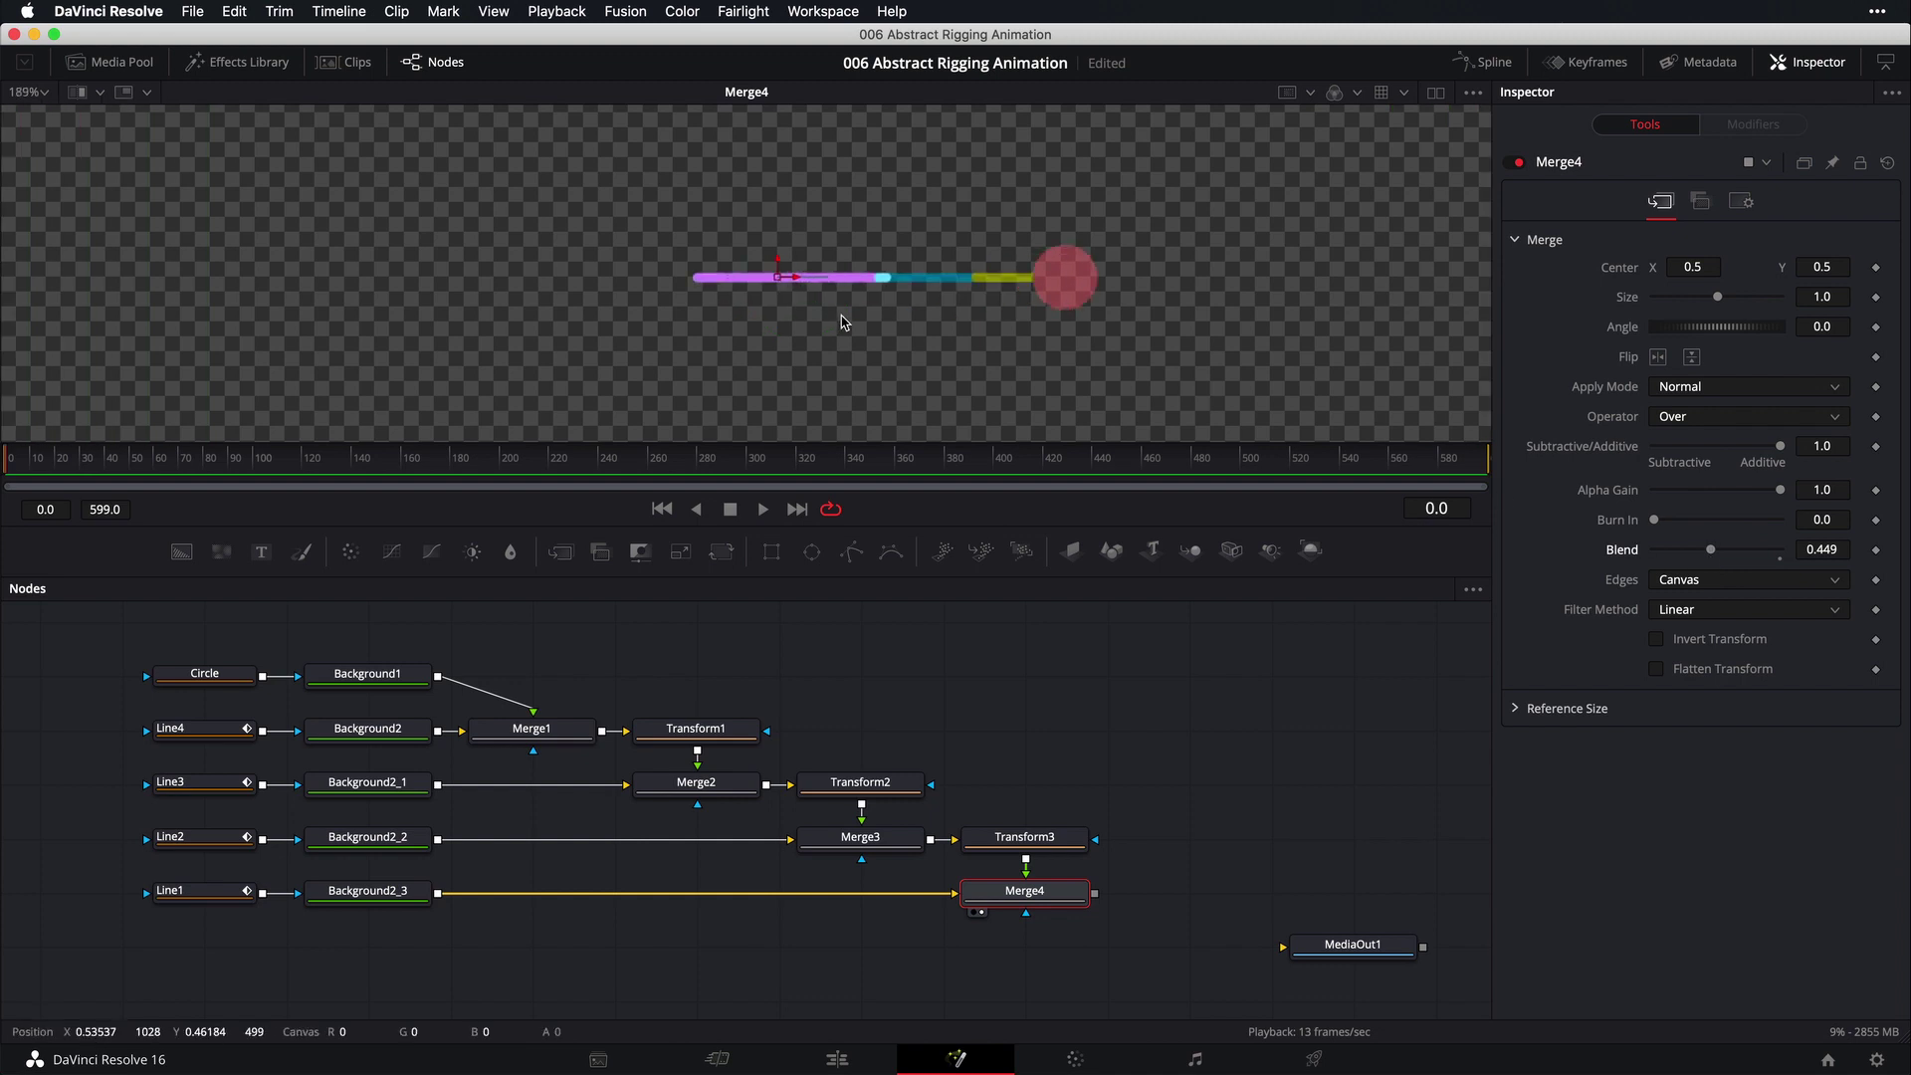
{"action": "scroll", "coordinate": [842, 321], "scroll_direction": "up", "scroll_amount": 1}
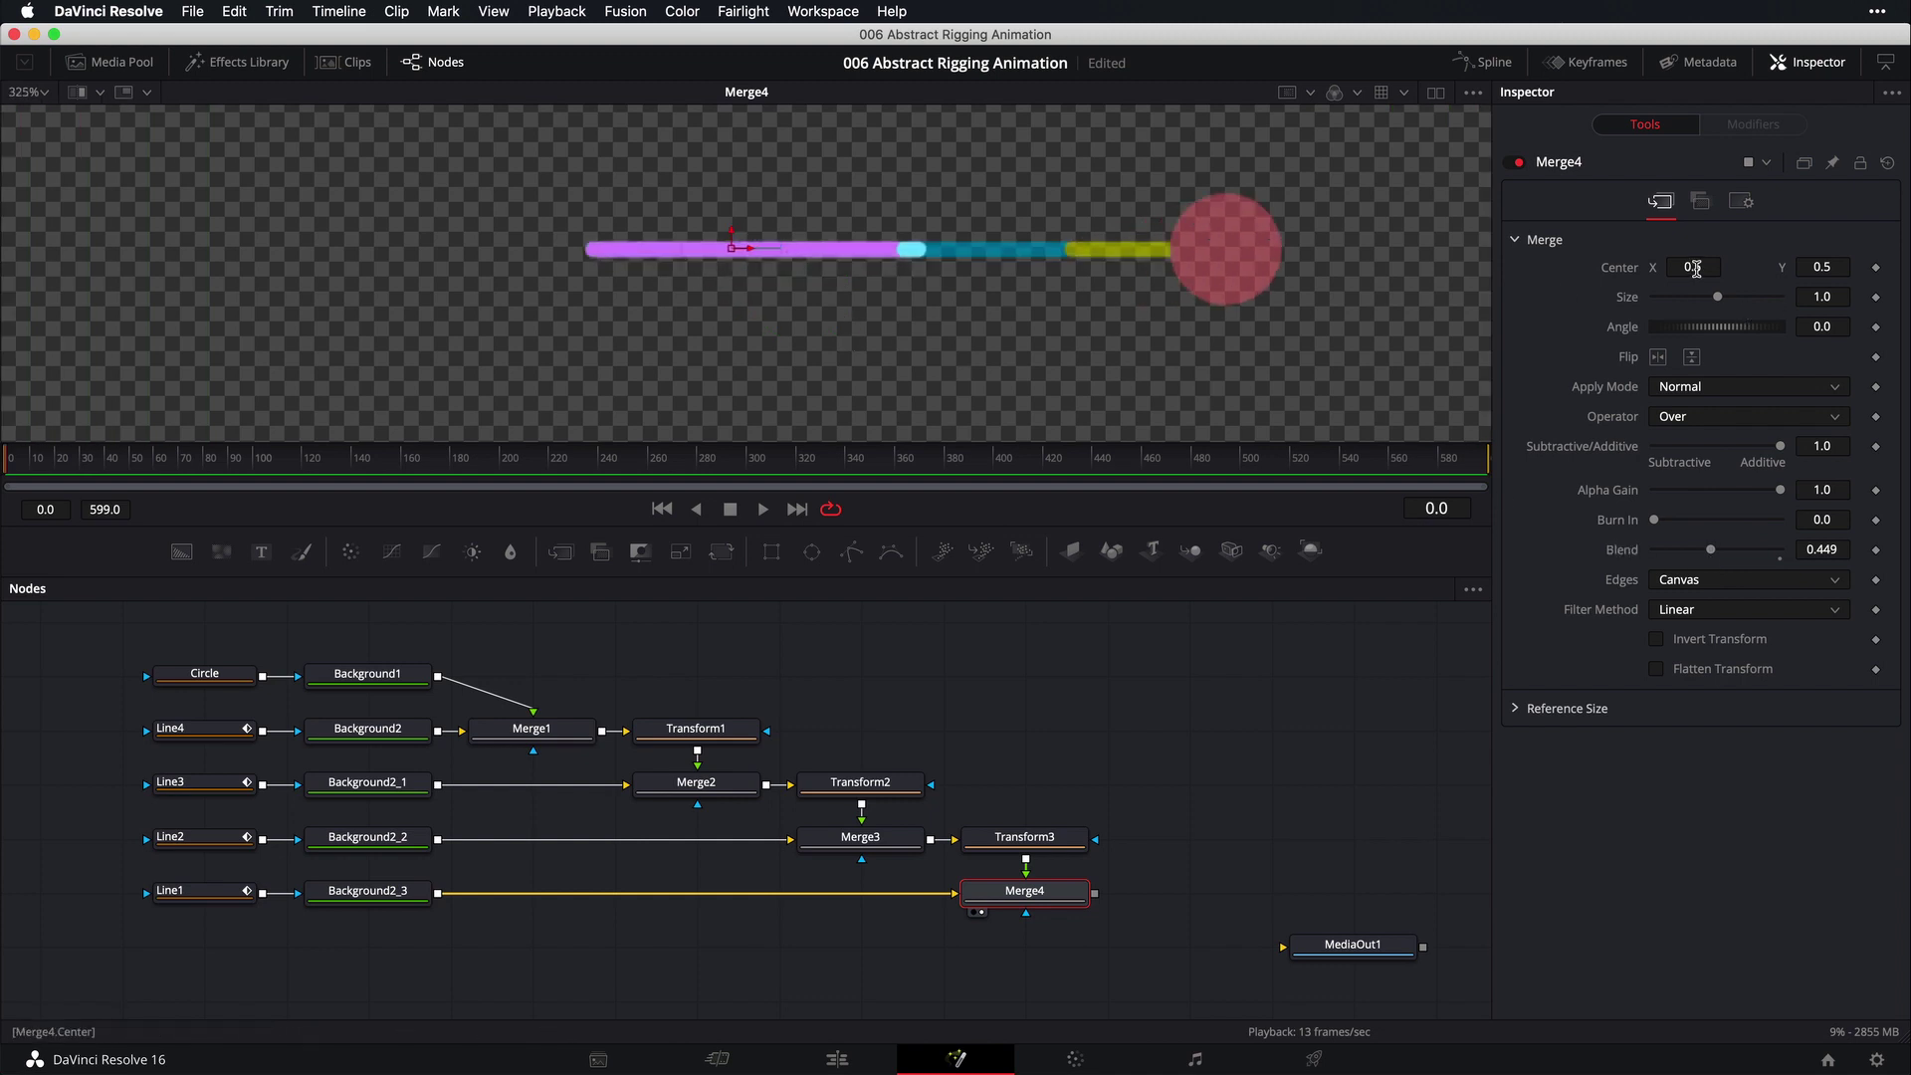
{"action": "left_click_drag", "start_coordinate": [1696, 269], "coordinate": [1801, 269]}
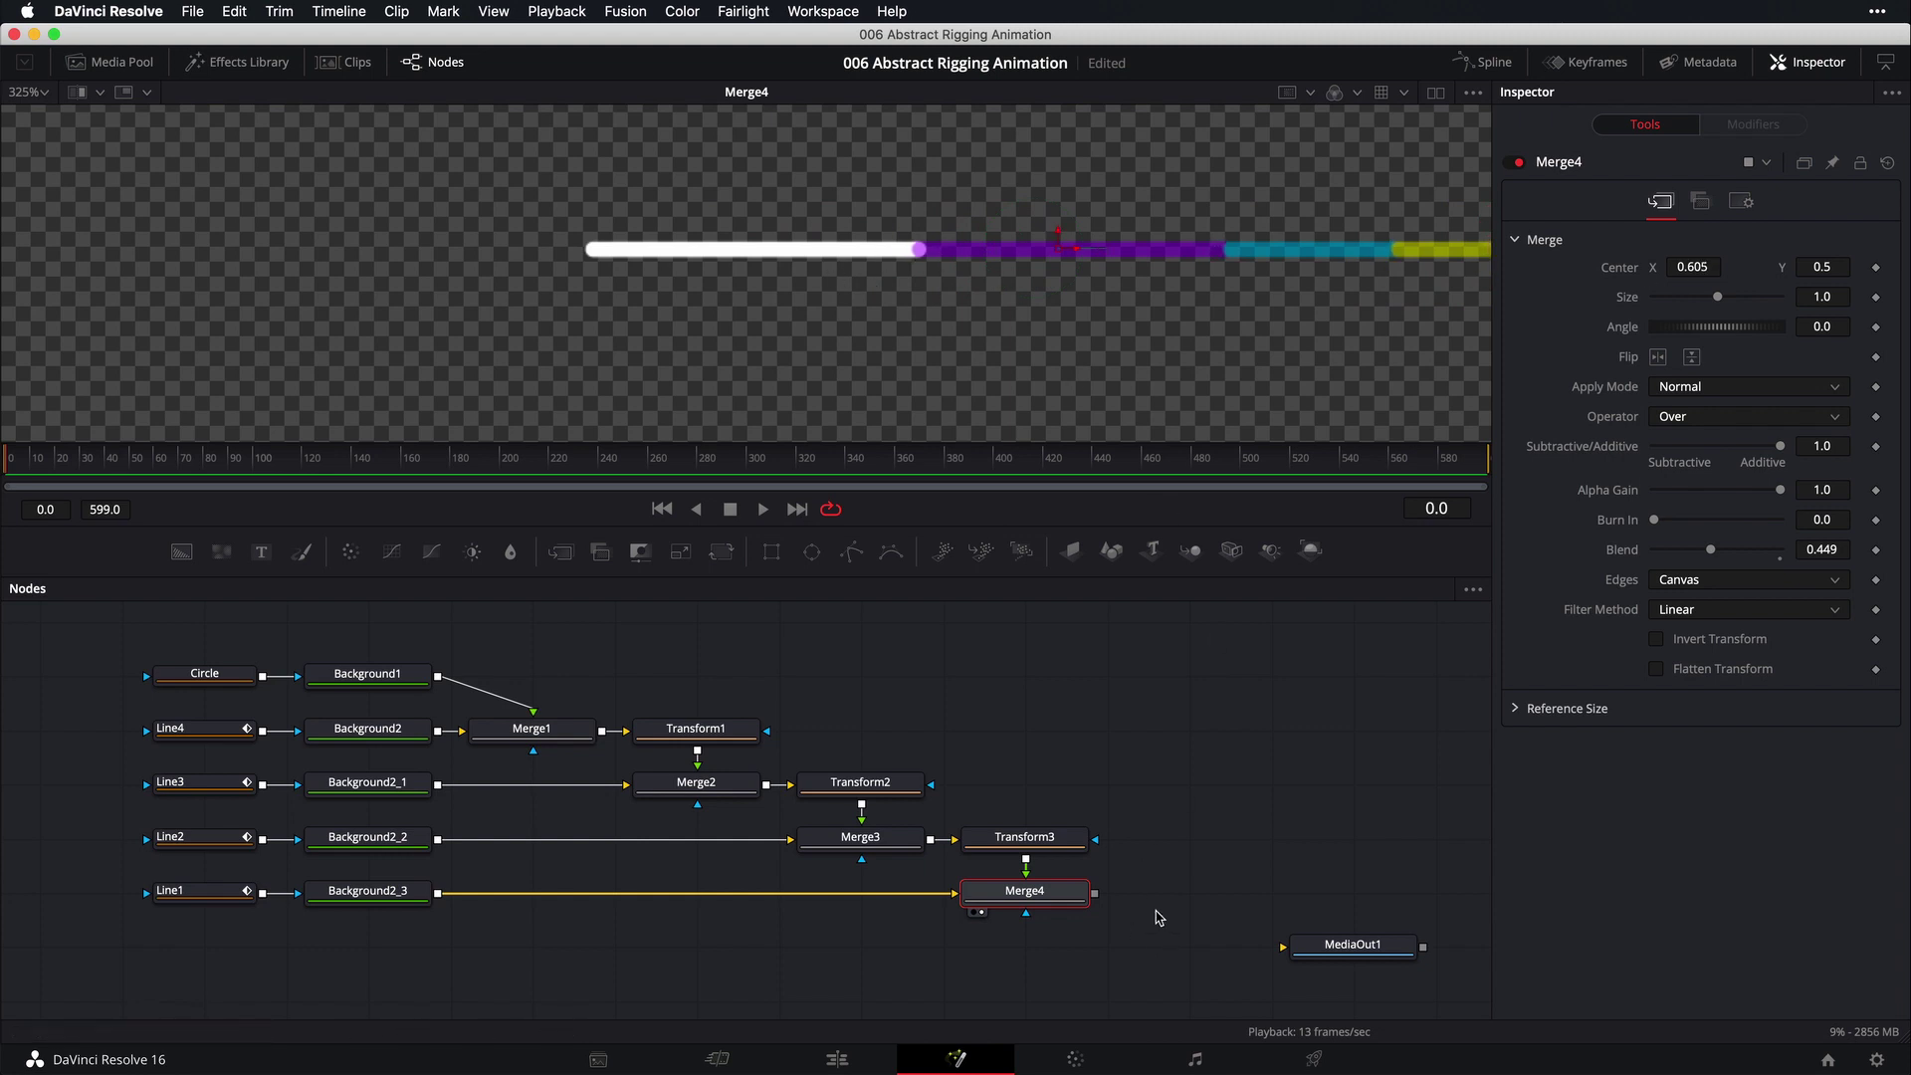
{"action": "key", "text": "shift+space"}
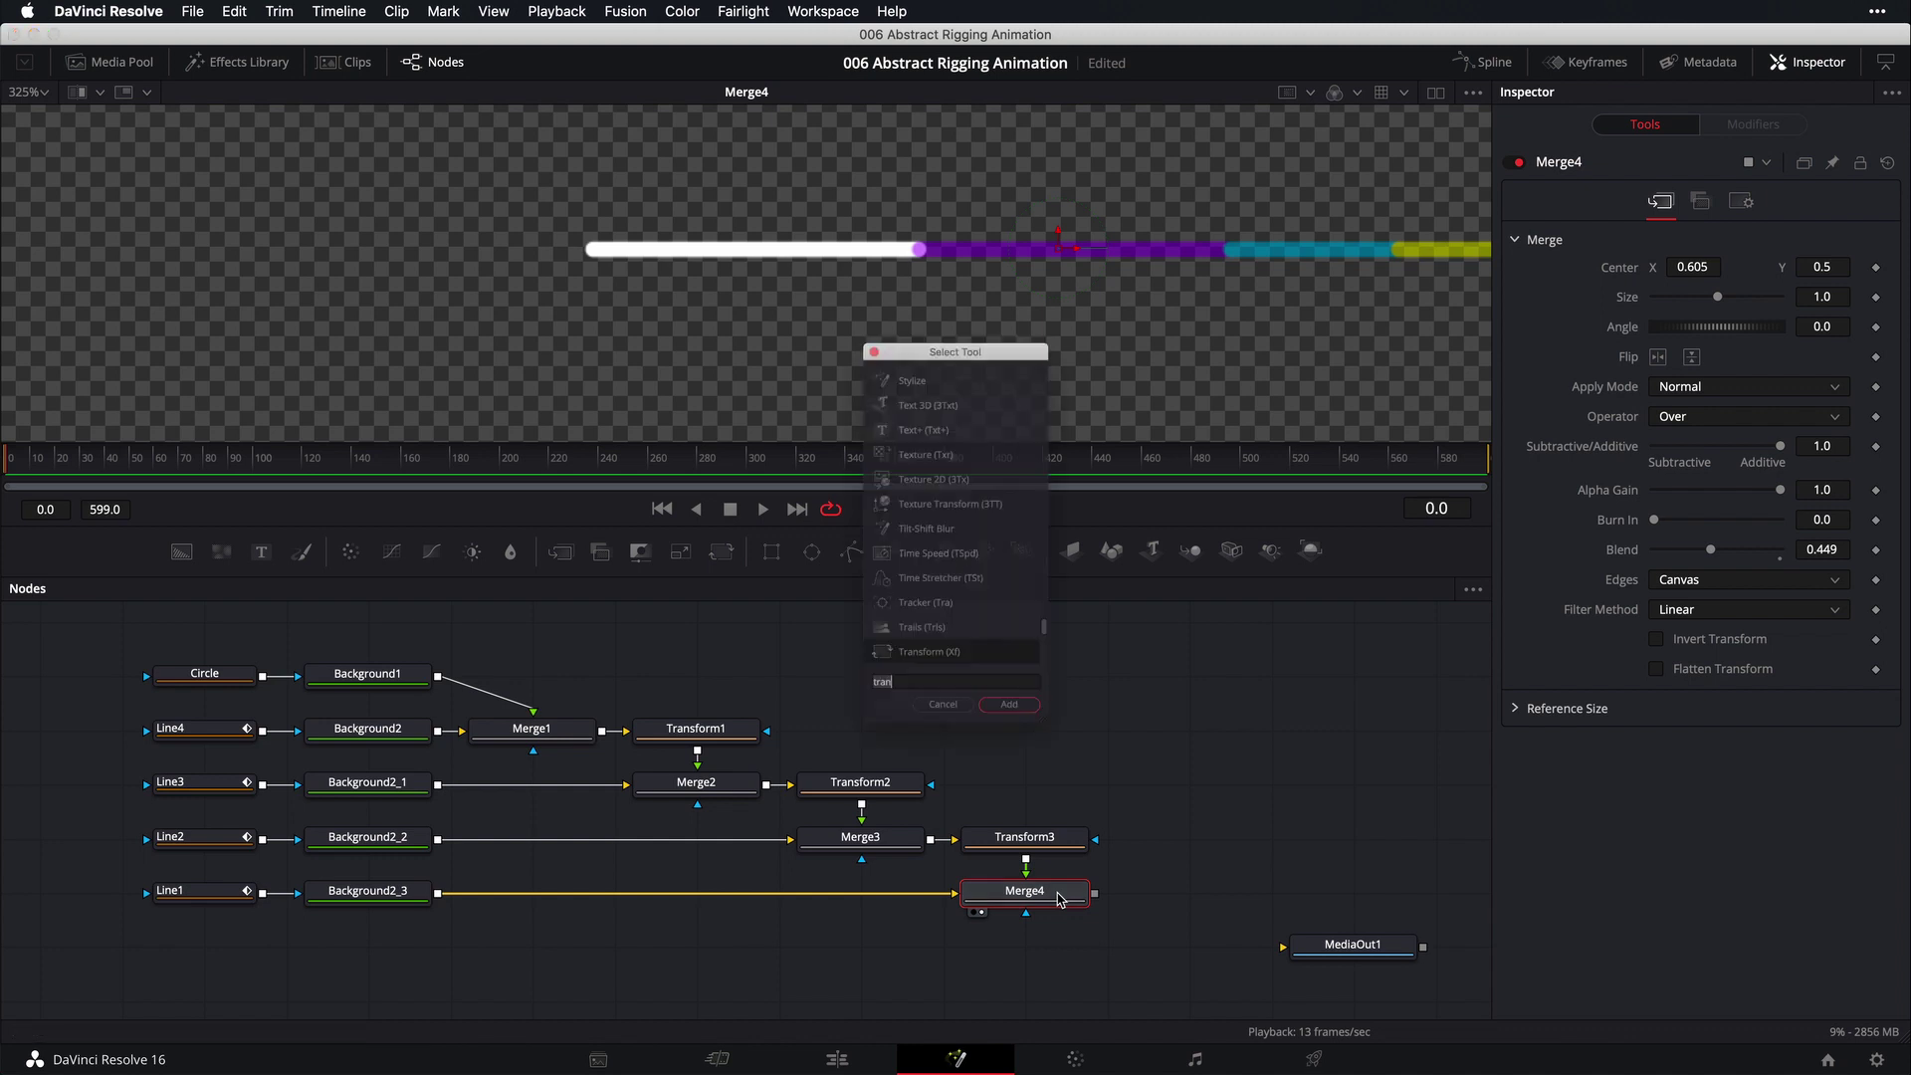
{"action": "type", "text": "tran"}
{"action": "key", "text": "Escape"}
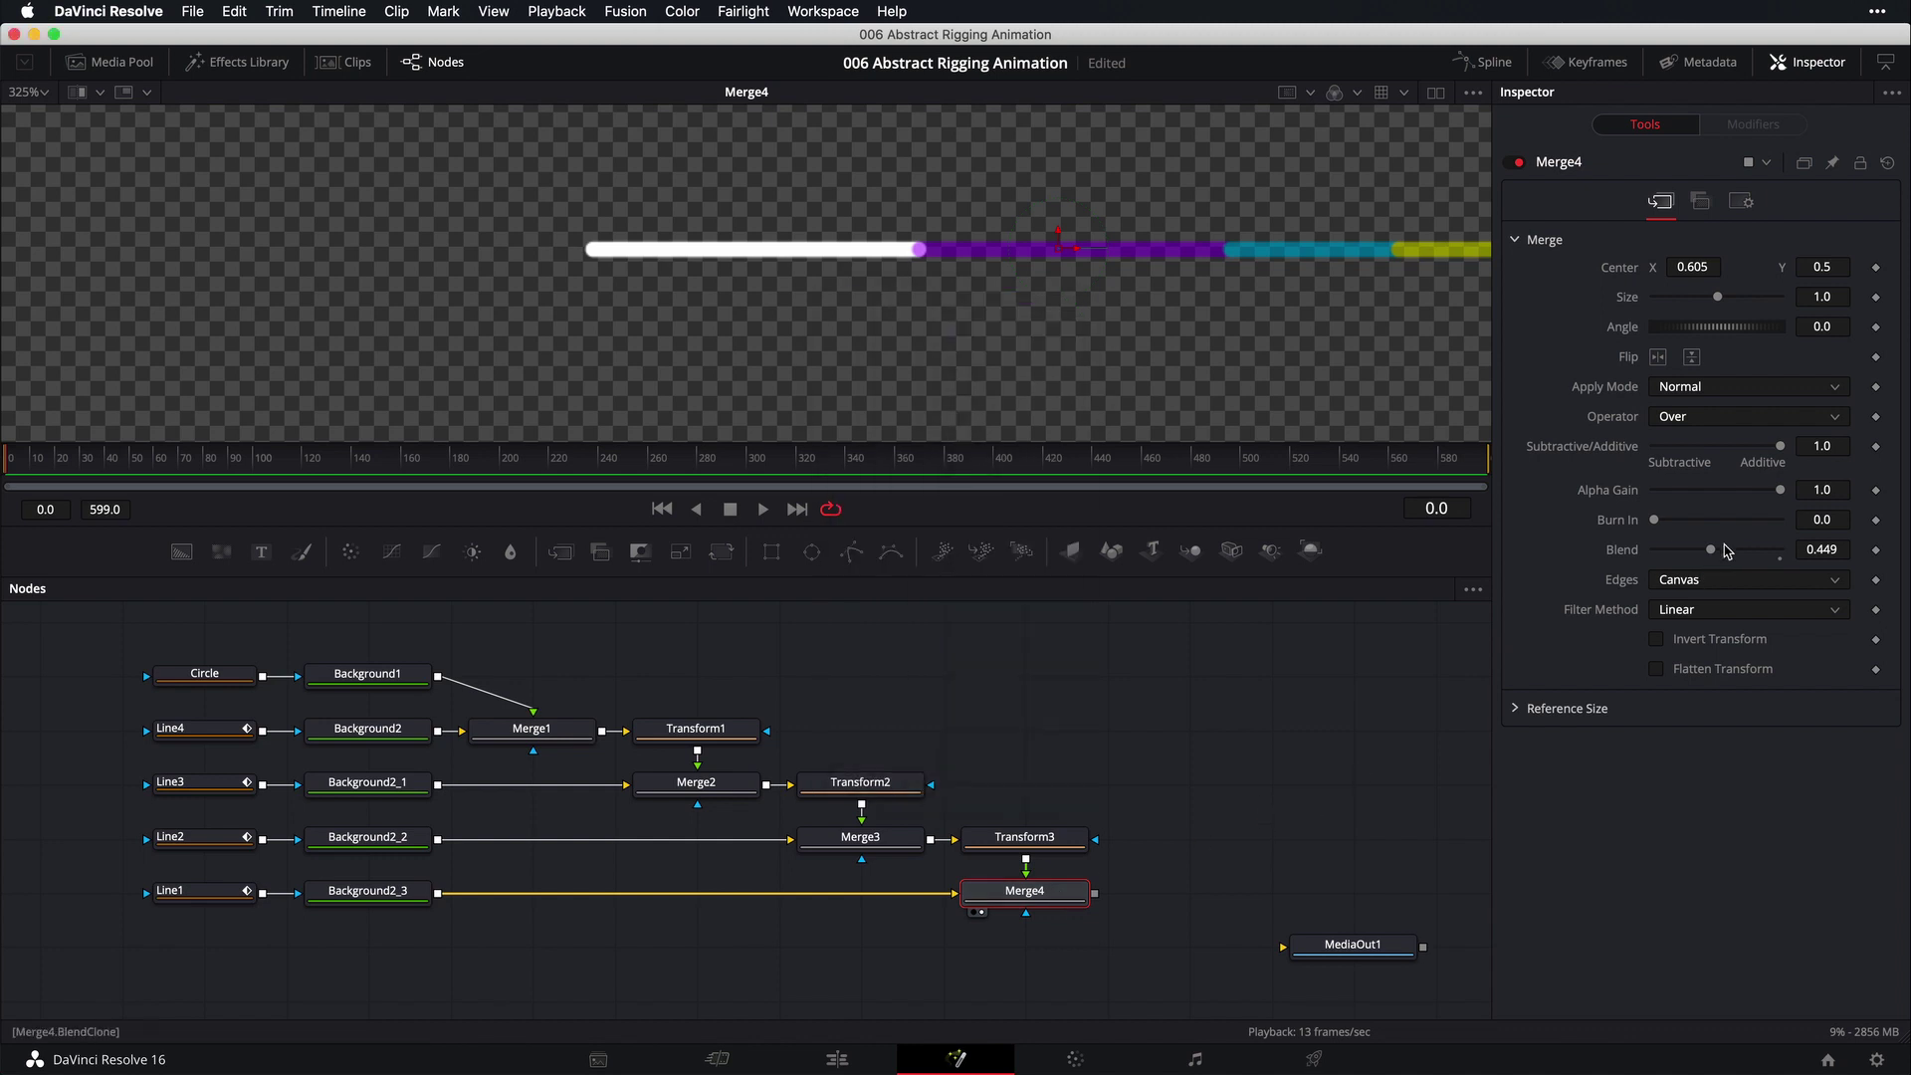
Restore Merge4's Blend to 1.0 and add a Transform node after it, placed beside Merge4 in its row
{"action": "left_click_drag", "start_coordinate": [1723, 556], "coordinate": [1782, 554]}
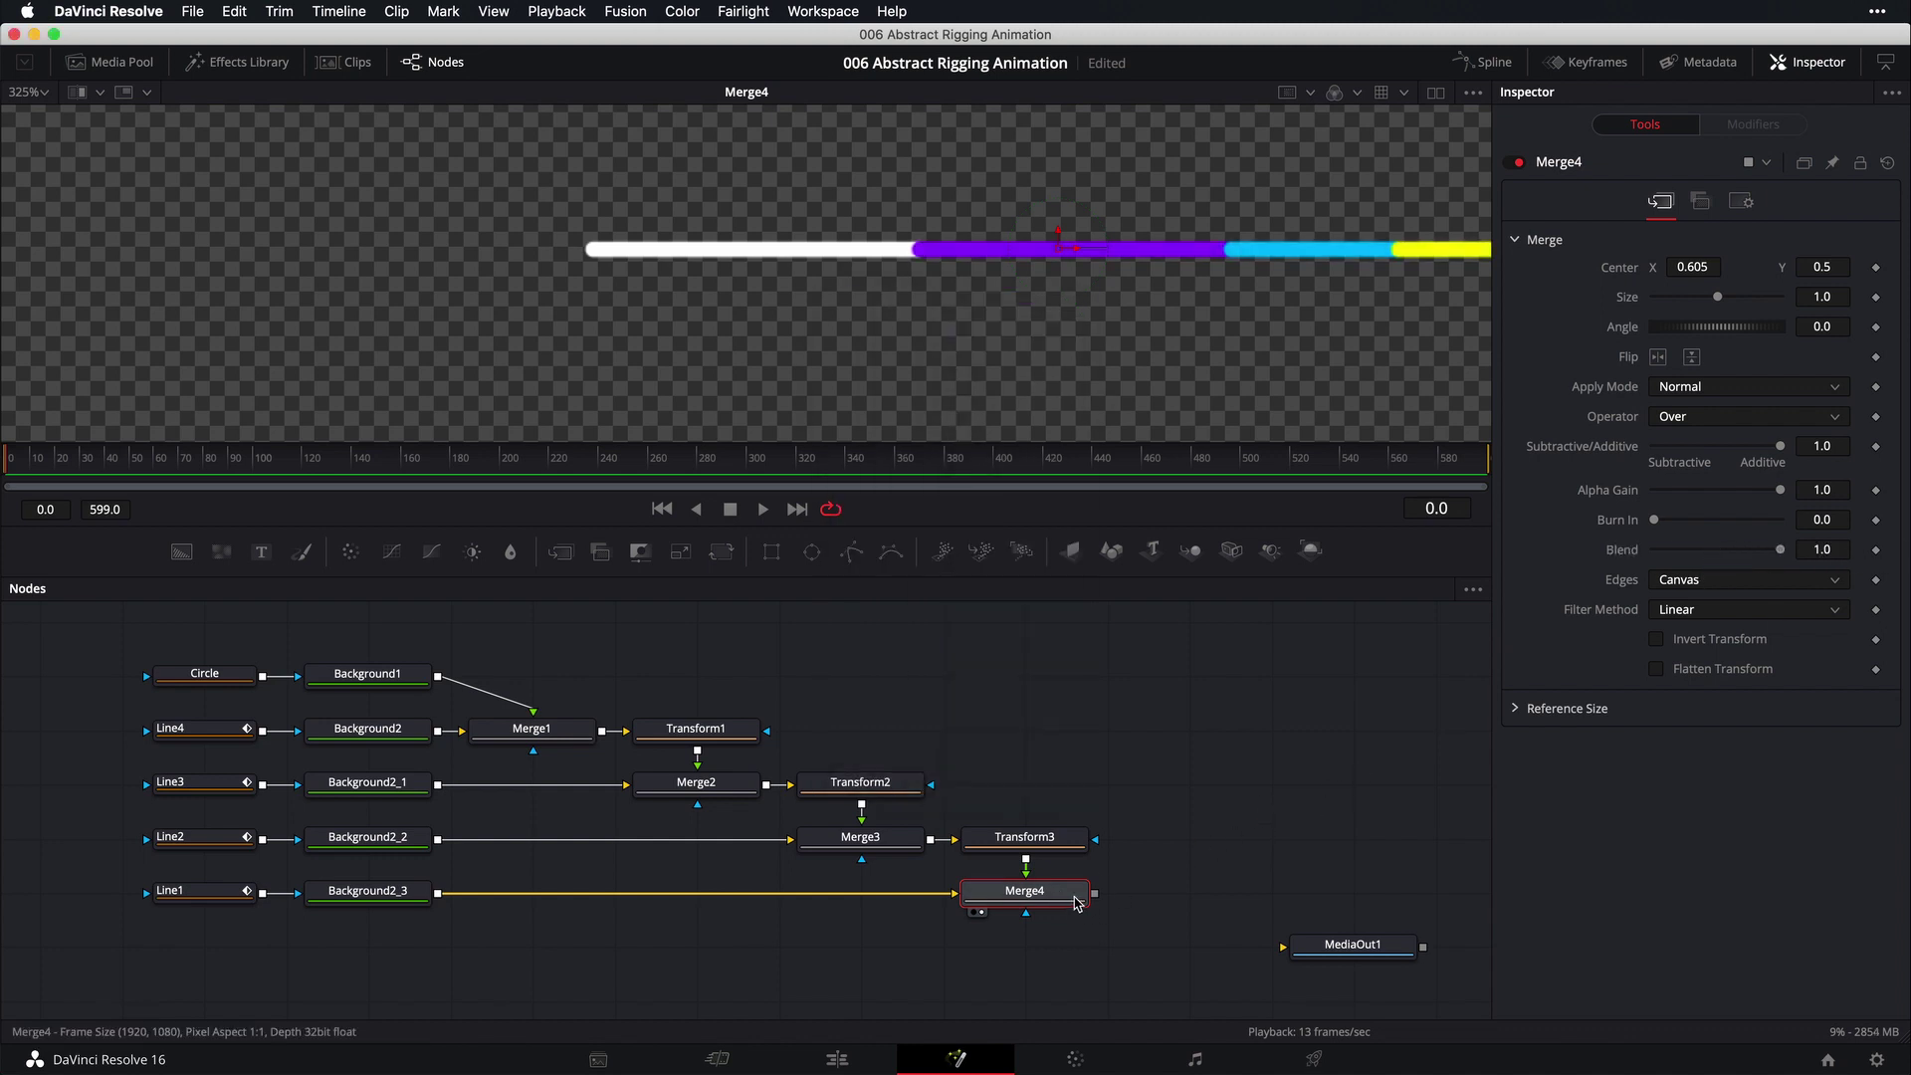
{"action": "key", "text": "shift+space"}
{"action": "type", "text": "trans"}
{"action": "key", "text": "Return"}
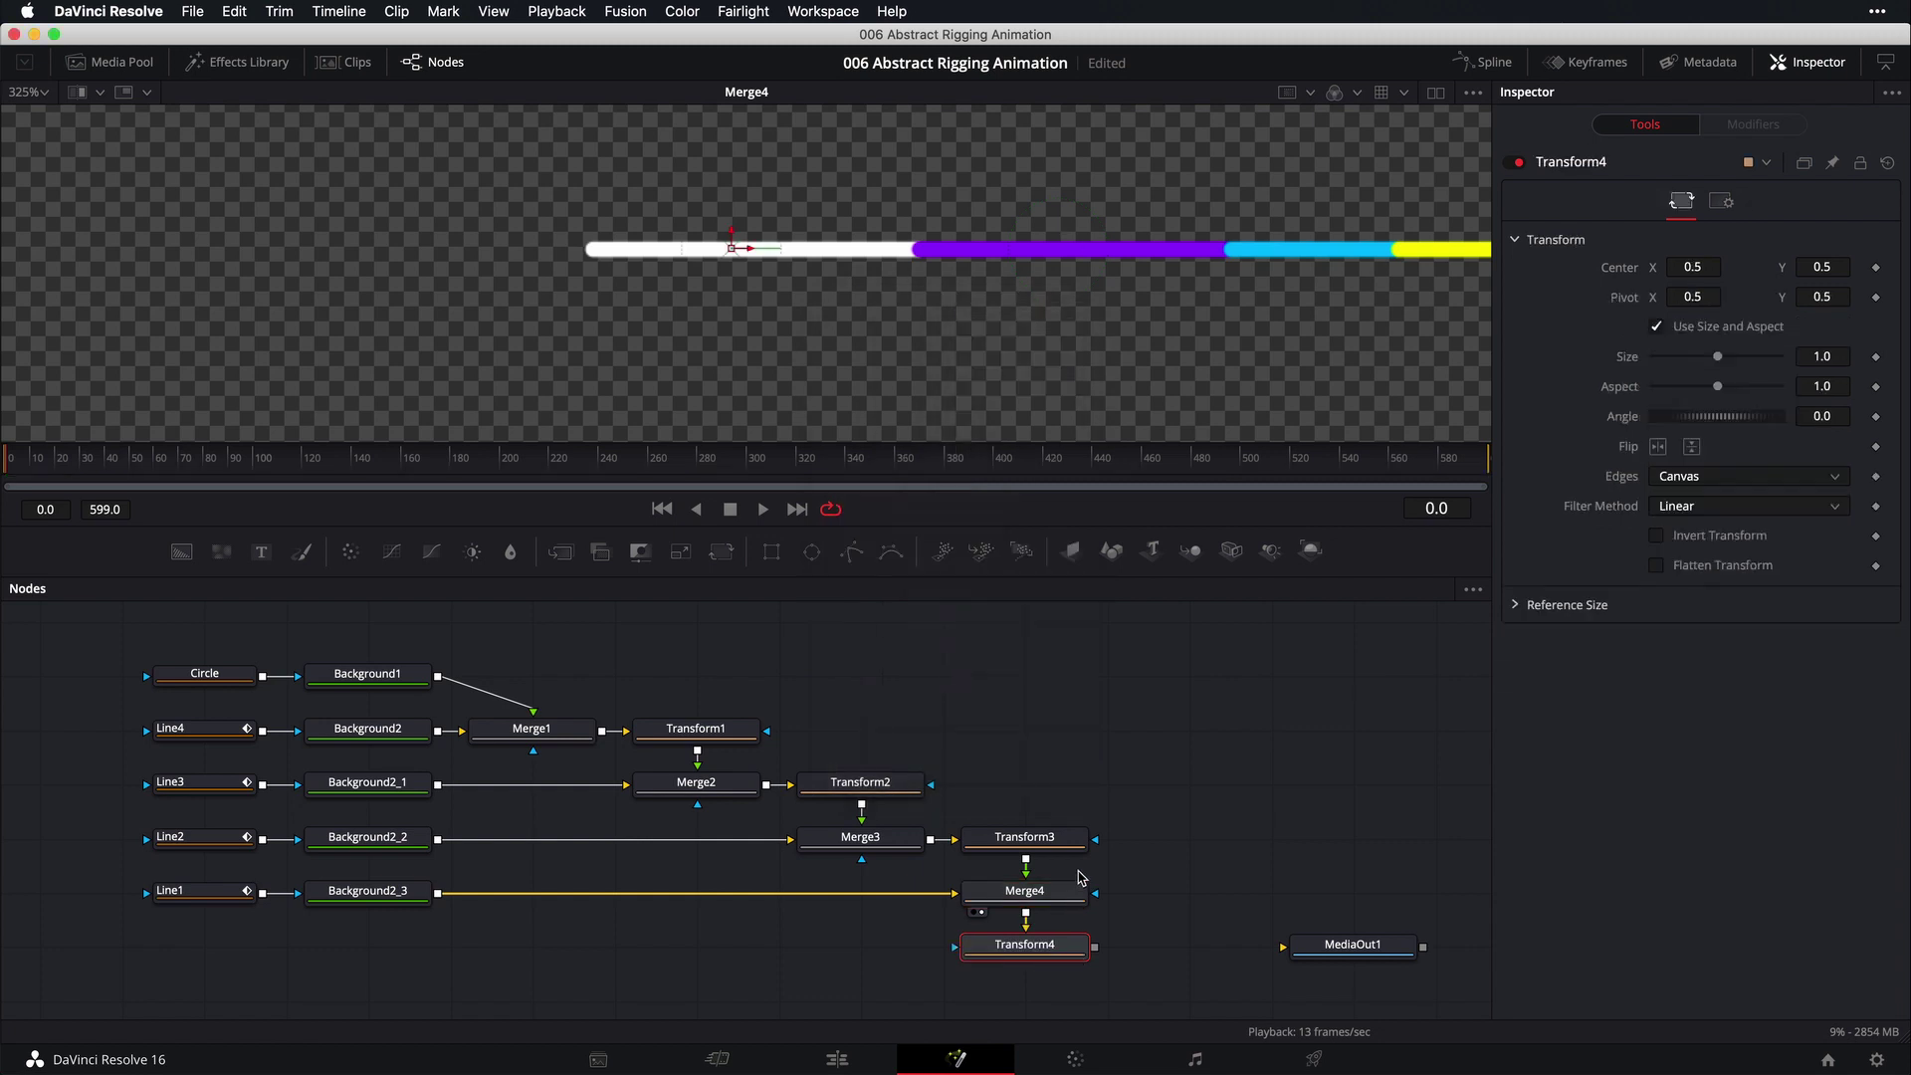
{"action": "left_click_drag", "start_coordinate": [1046, 952], "coordinate": [1212, 903]}
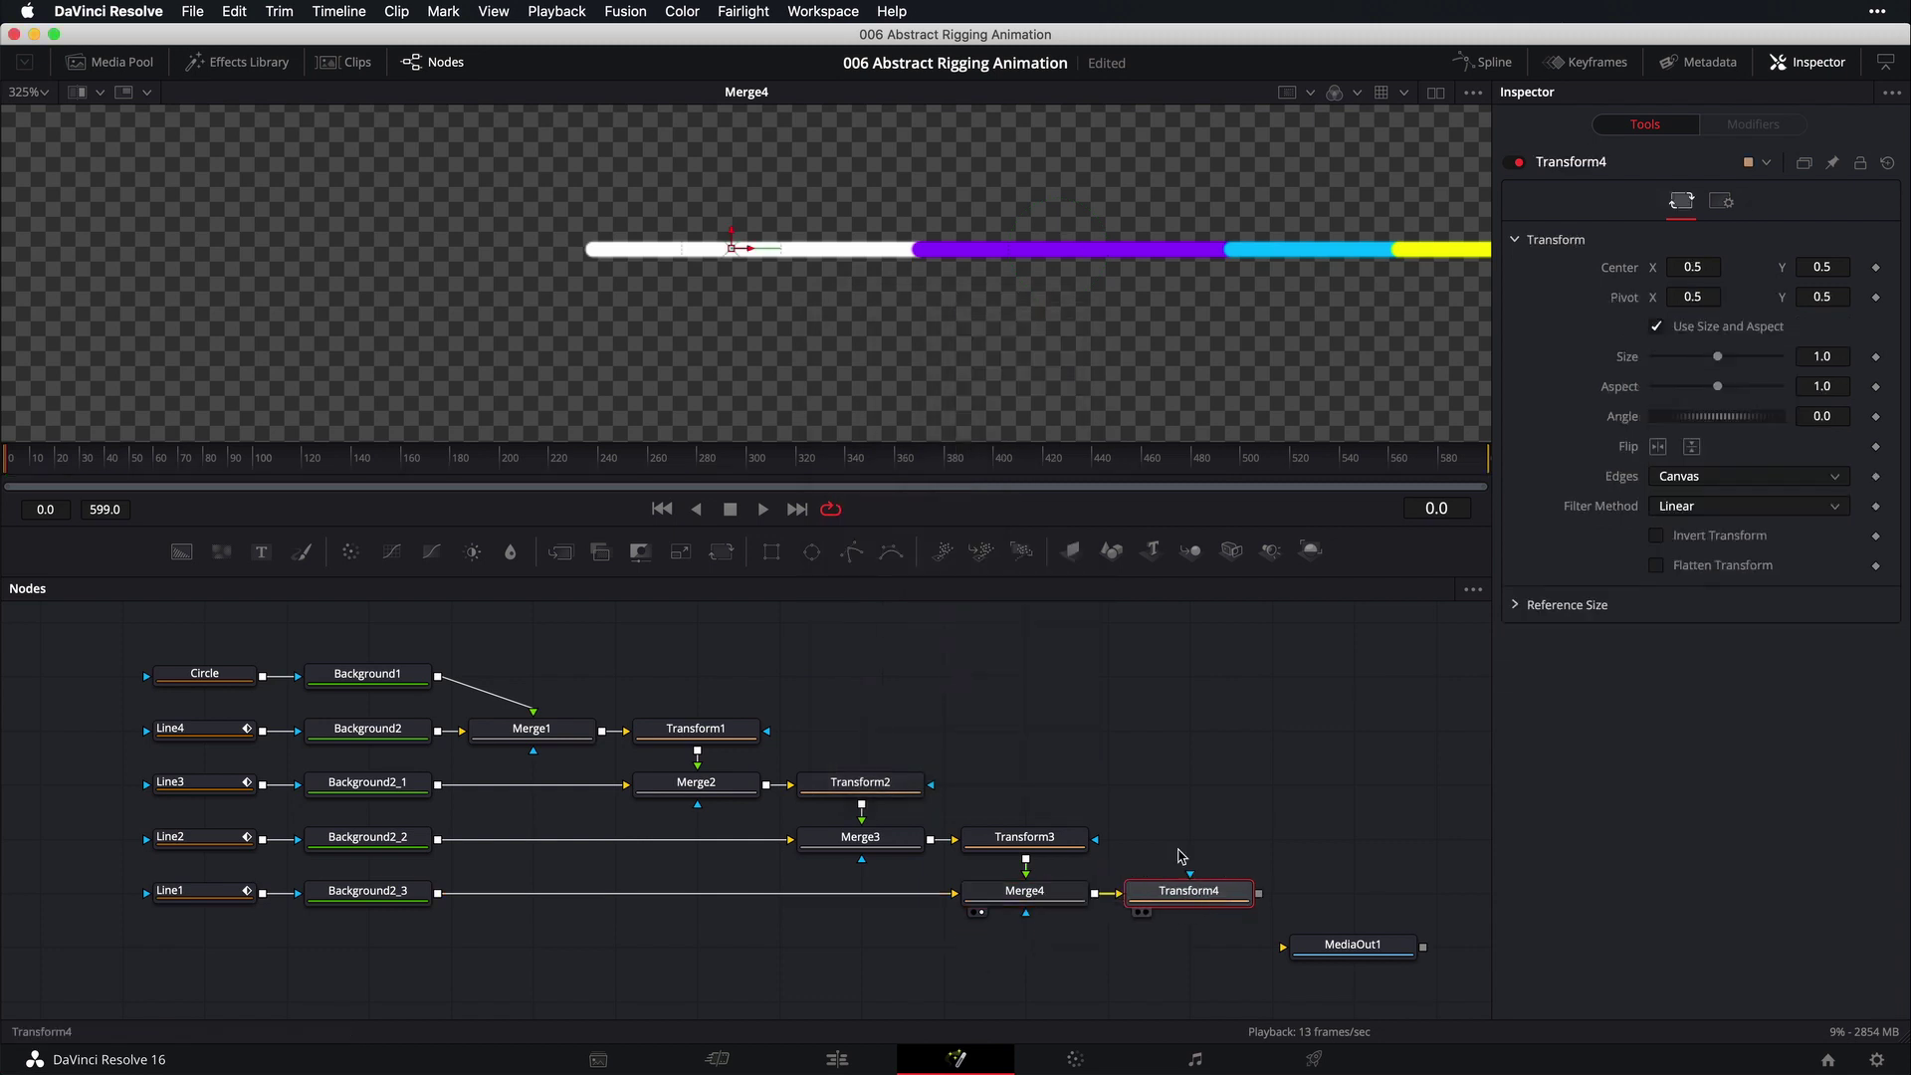
Show Transform4 in the viewer and set its pivot to about X 0.4547, Y 0.4995 at the white line's free end
{"action": "key", "text": "1"}
{"action": "scroll", "coordinate": [694, 236], "scroll_direction": "up", "scroll_amount": 3}
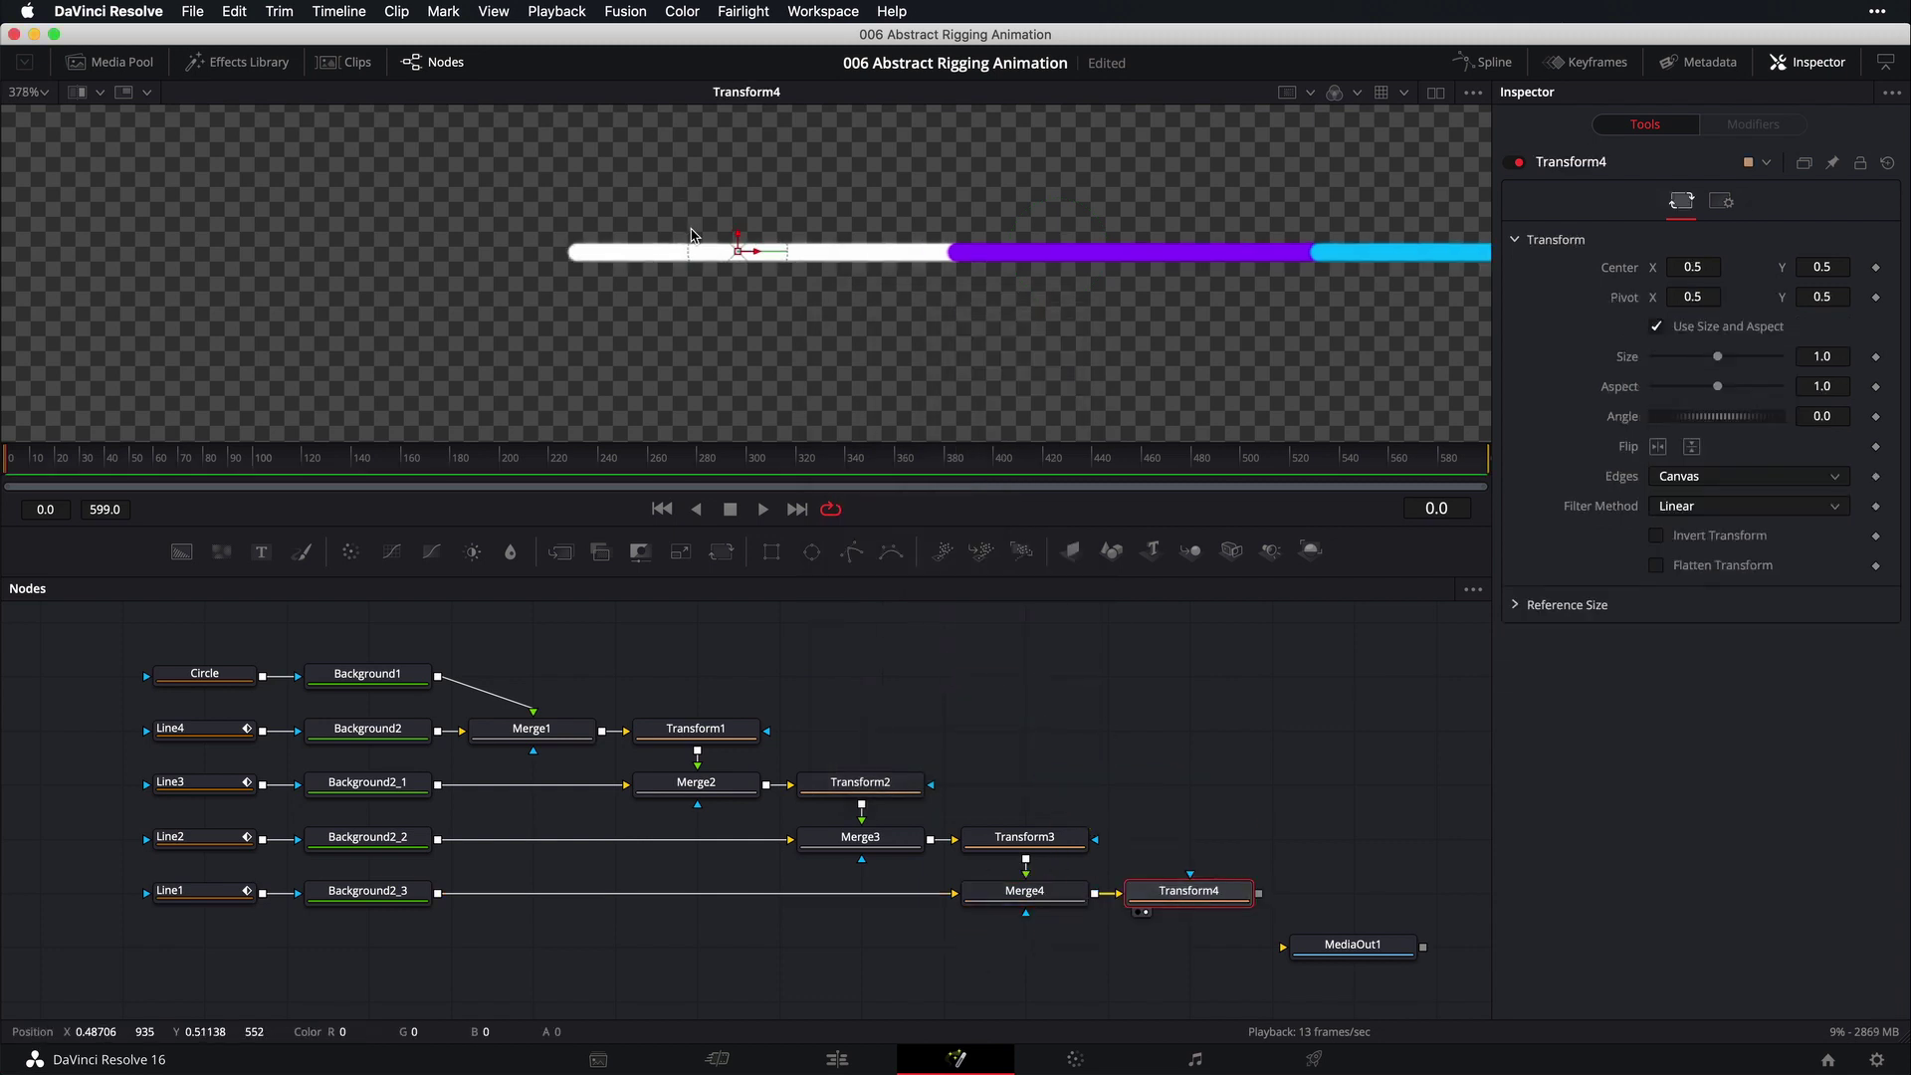
{"action": "scroll", "coordinate": [694, 236], "scroll_direction": "up", "scroll_amount": 2}
{"action": "left_click_drag", "start_coordinate": [1693, 299], "coordinate": [1660, 300]}
{"action": "scroll", "coordinate": [598, 277], "scroll_direction": "up", "scroll_amount": 2}
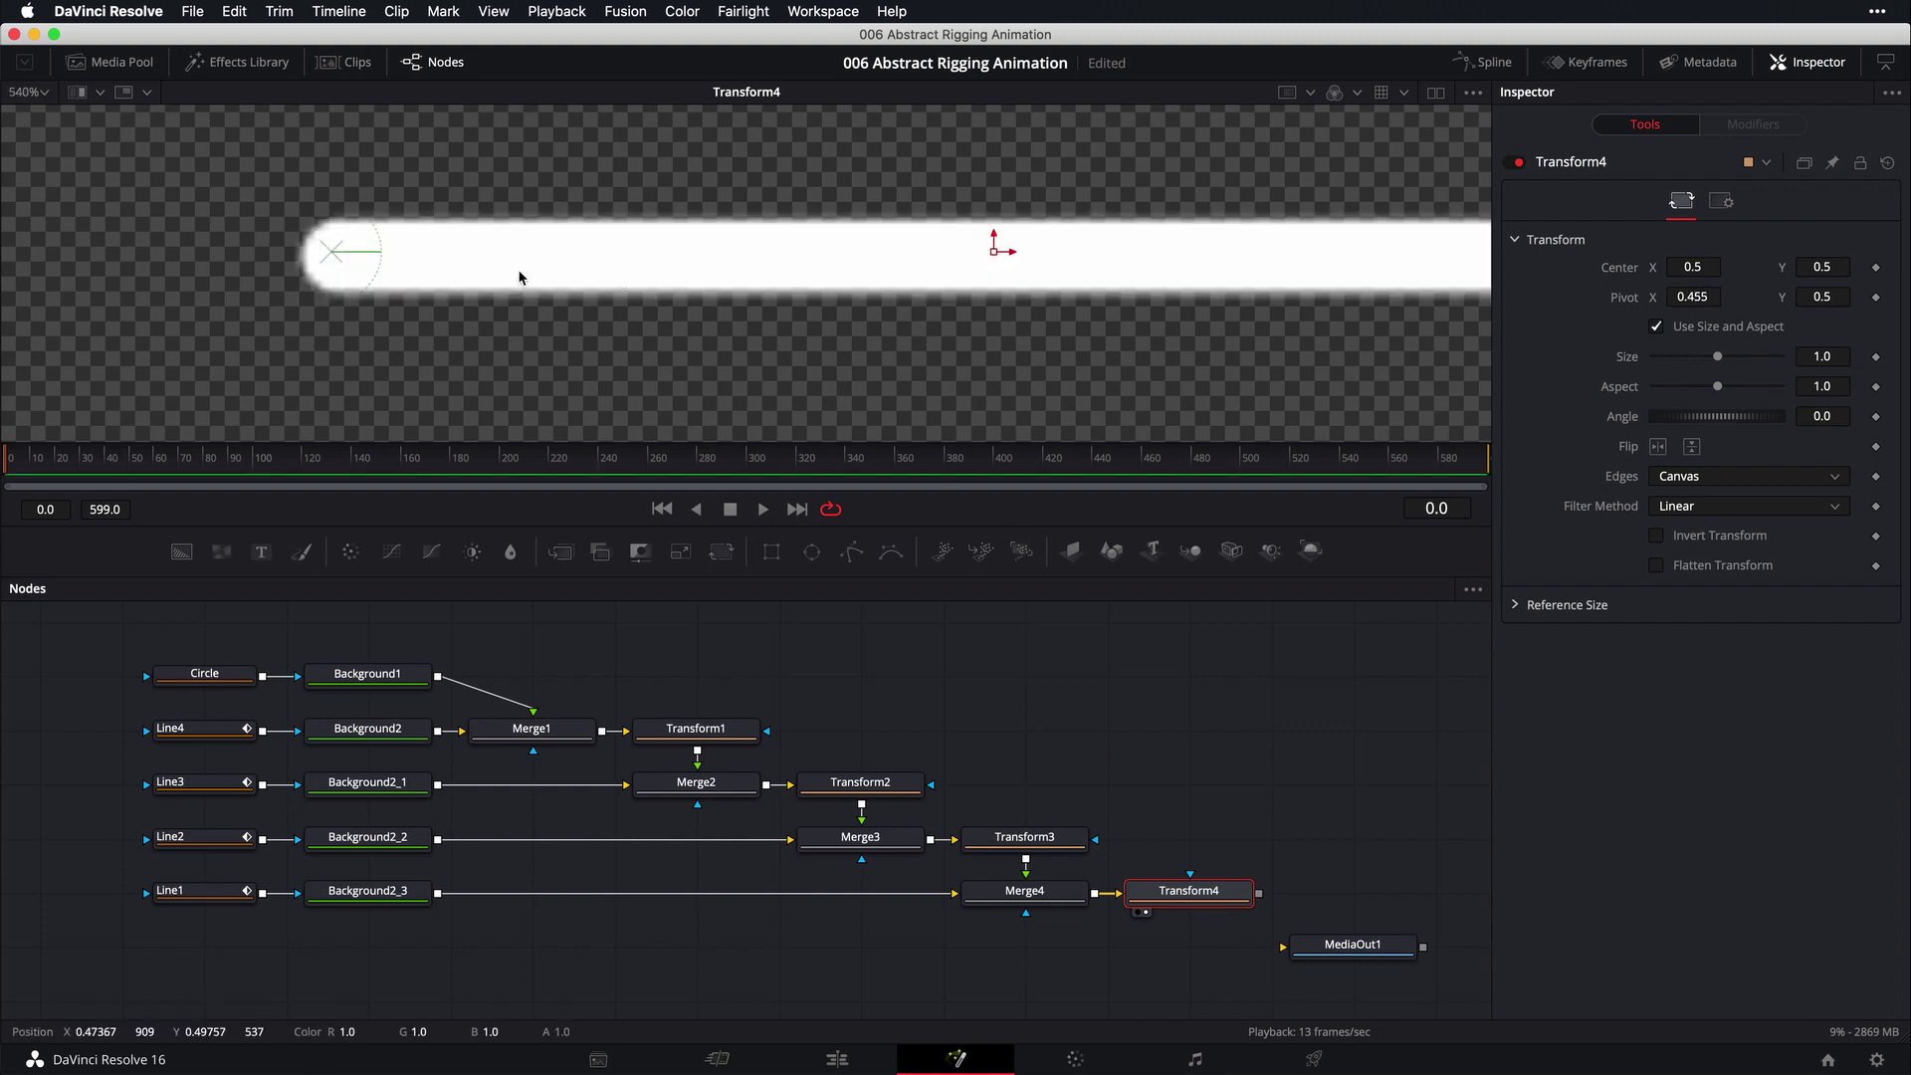
{"action": "left_click_drag", "start_coordinate": [330, 255], "coordinate": [326, 260]}
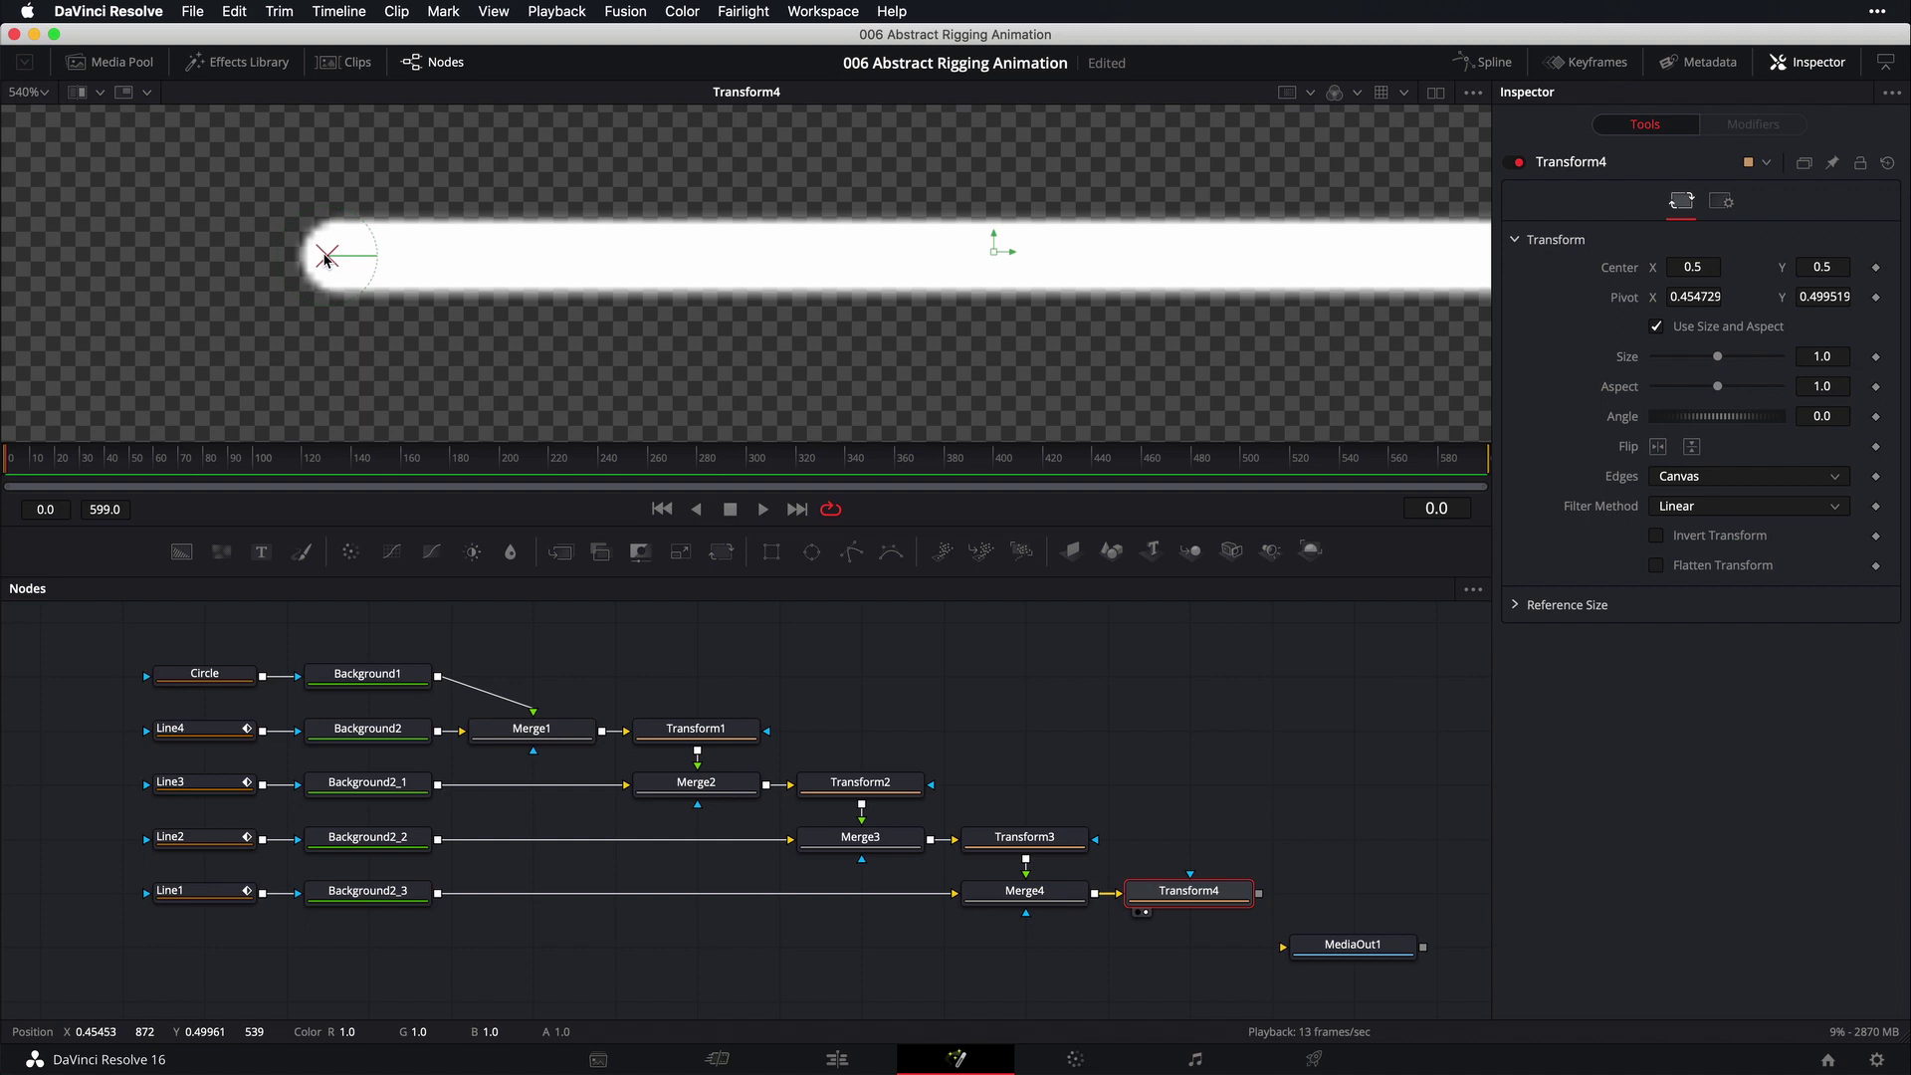
{"action": "scroll", "coordinate": [398, 289], "scroll_direction": "down", "scroll_amount": 8}
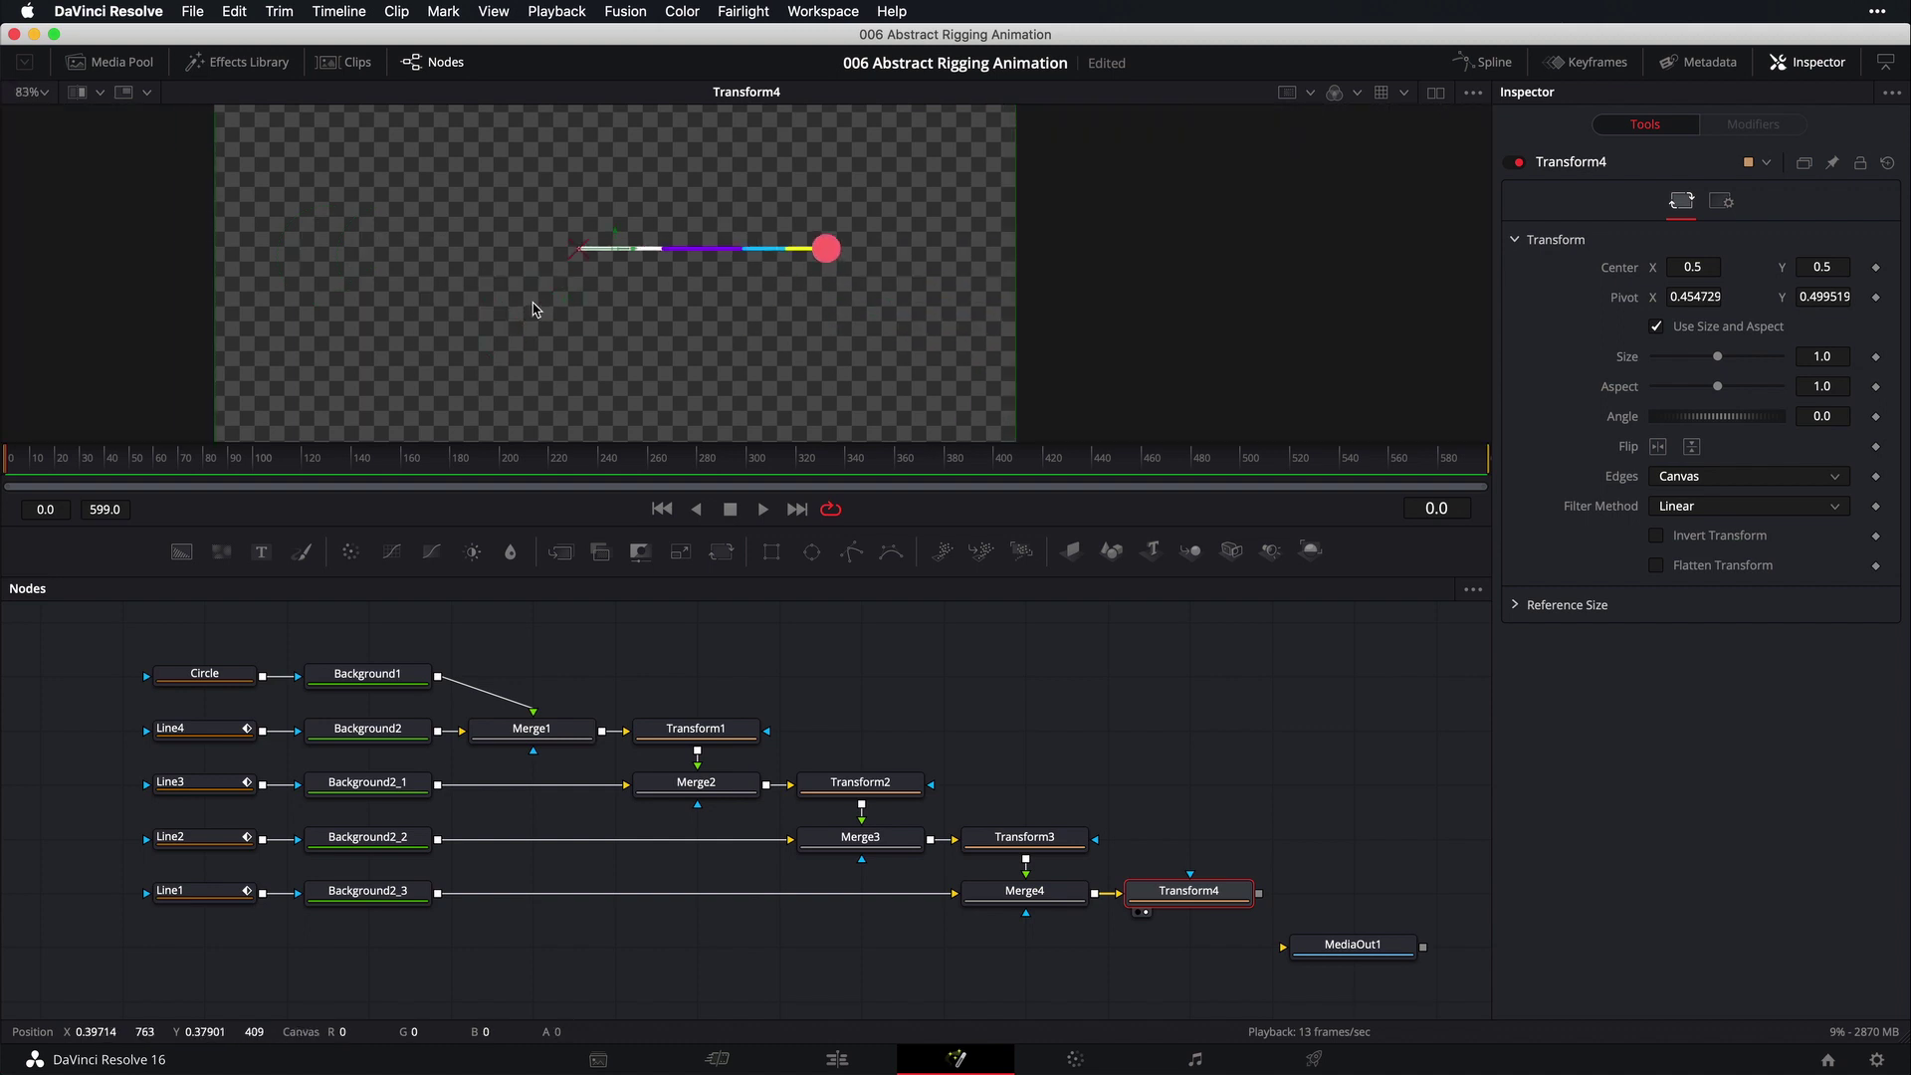
{"action": "scroll", "coordinate": [533, 308], "scroll_direction": "down", "scroll_amount": 1}
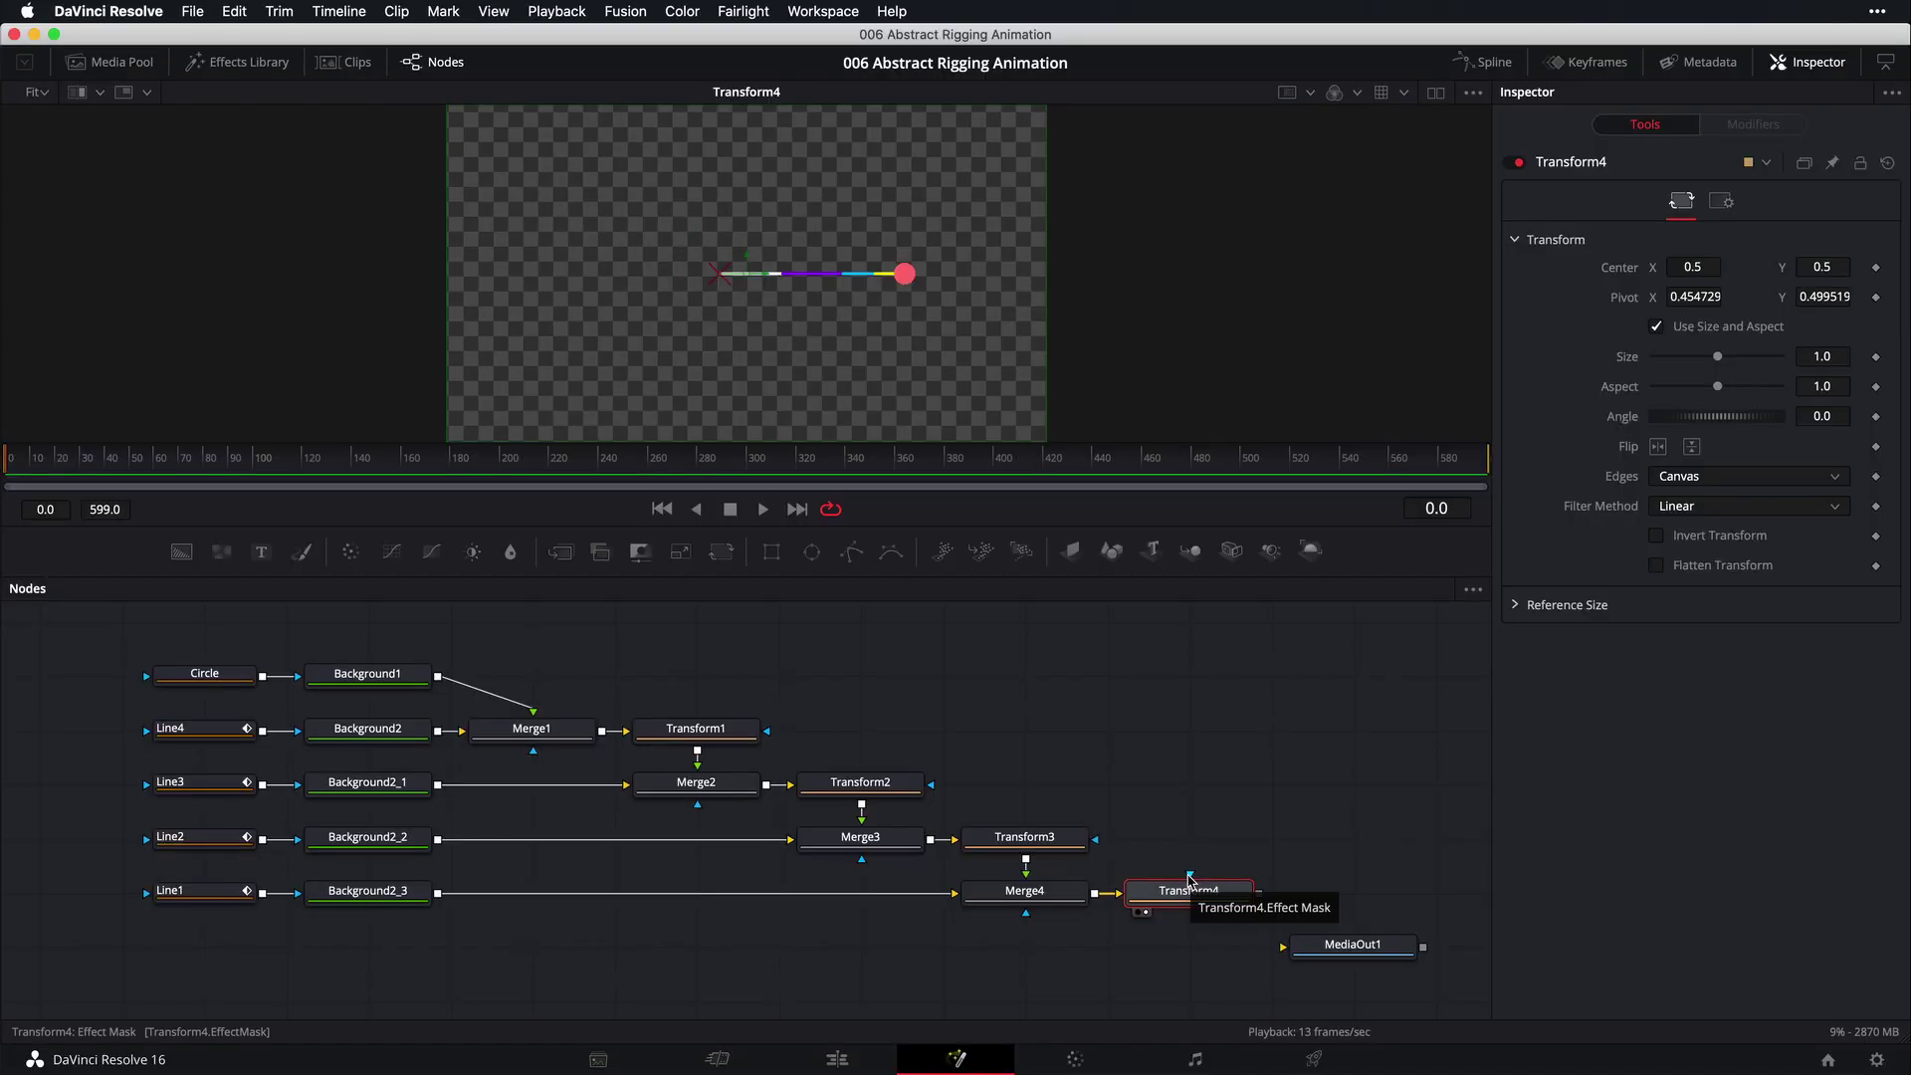
Try rotating the whole rig about its pivot with Transform4's Angle, up to about 94 degrees, and reset the angle
{"action": "left_click", "coordinate": [1189, 893]}
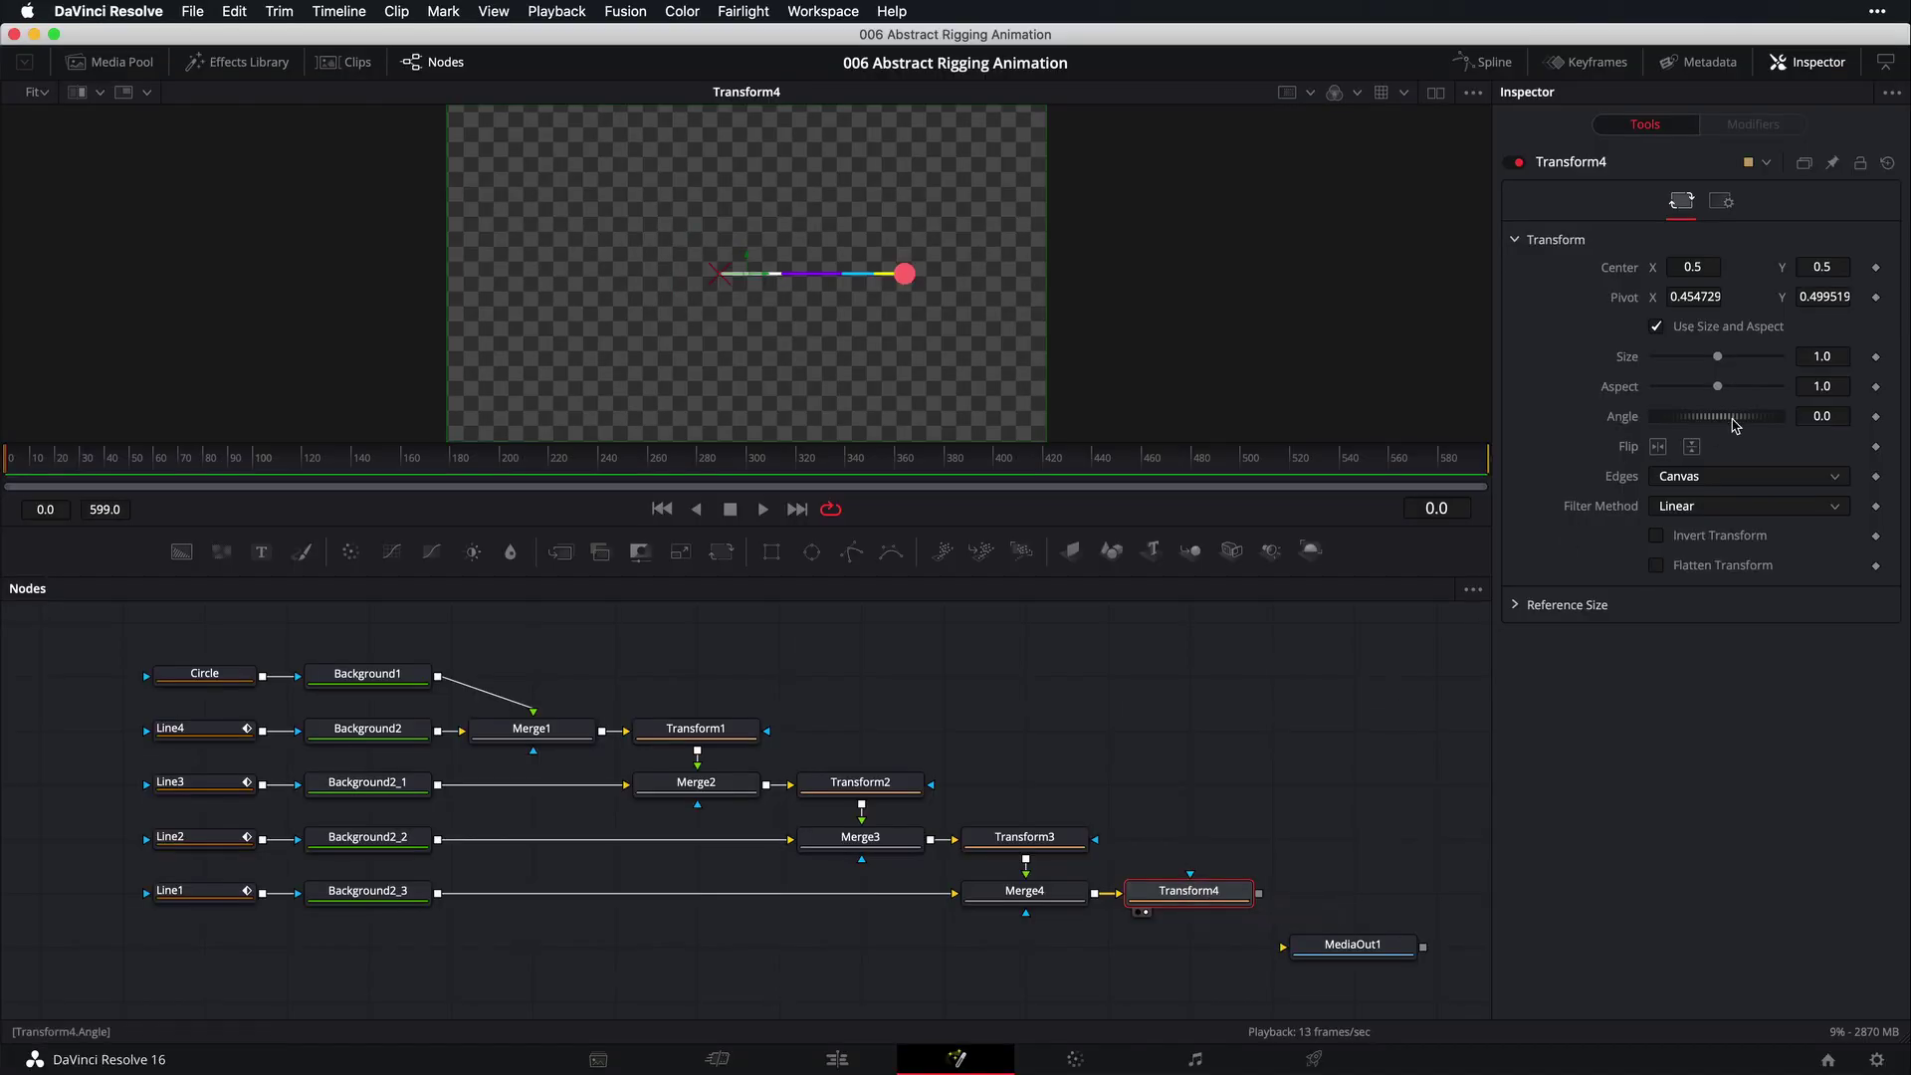
{"action": "left_click_drag", "start_coordinate": [1727, 423], "coordinate": [1659, 439]}
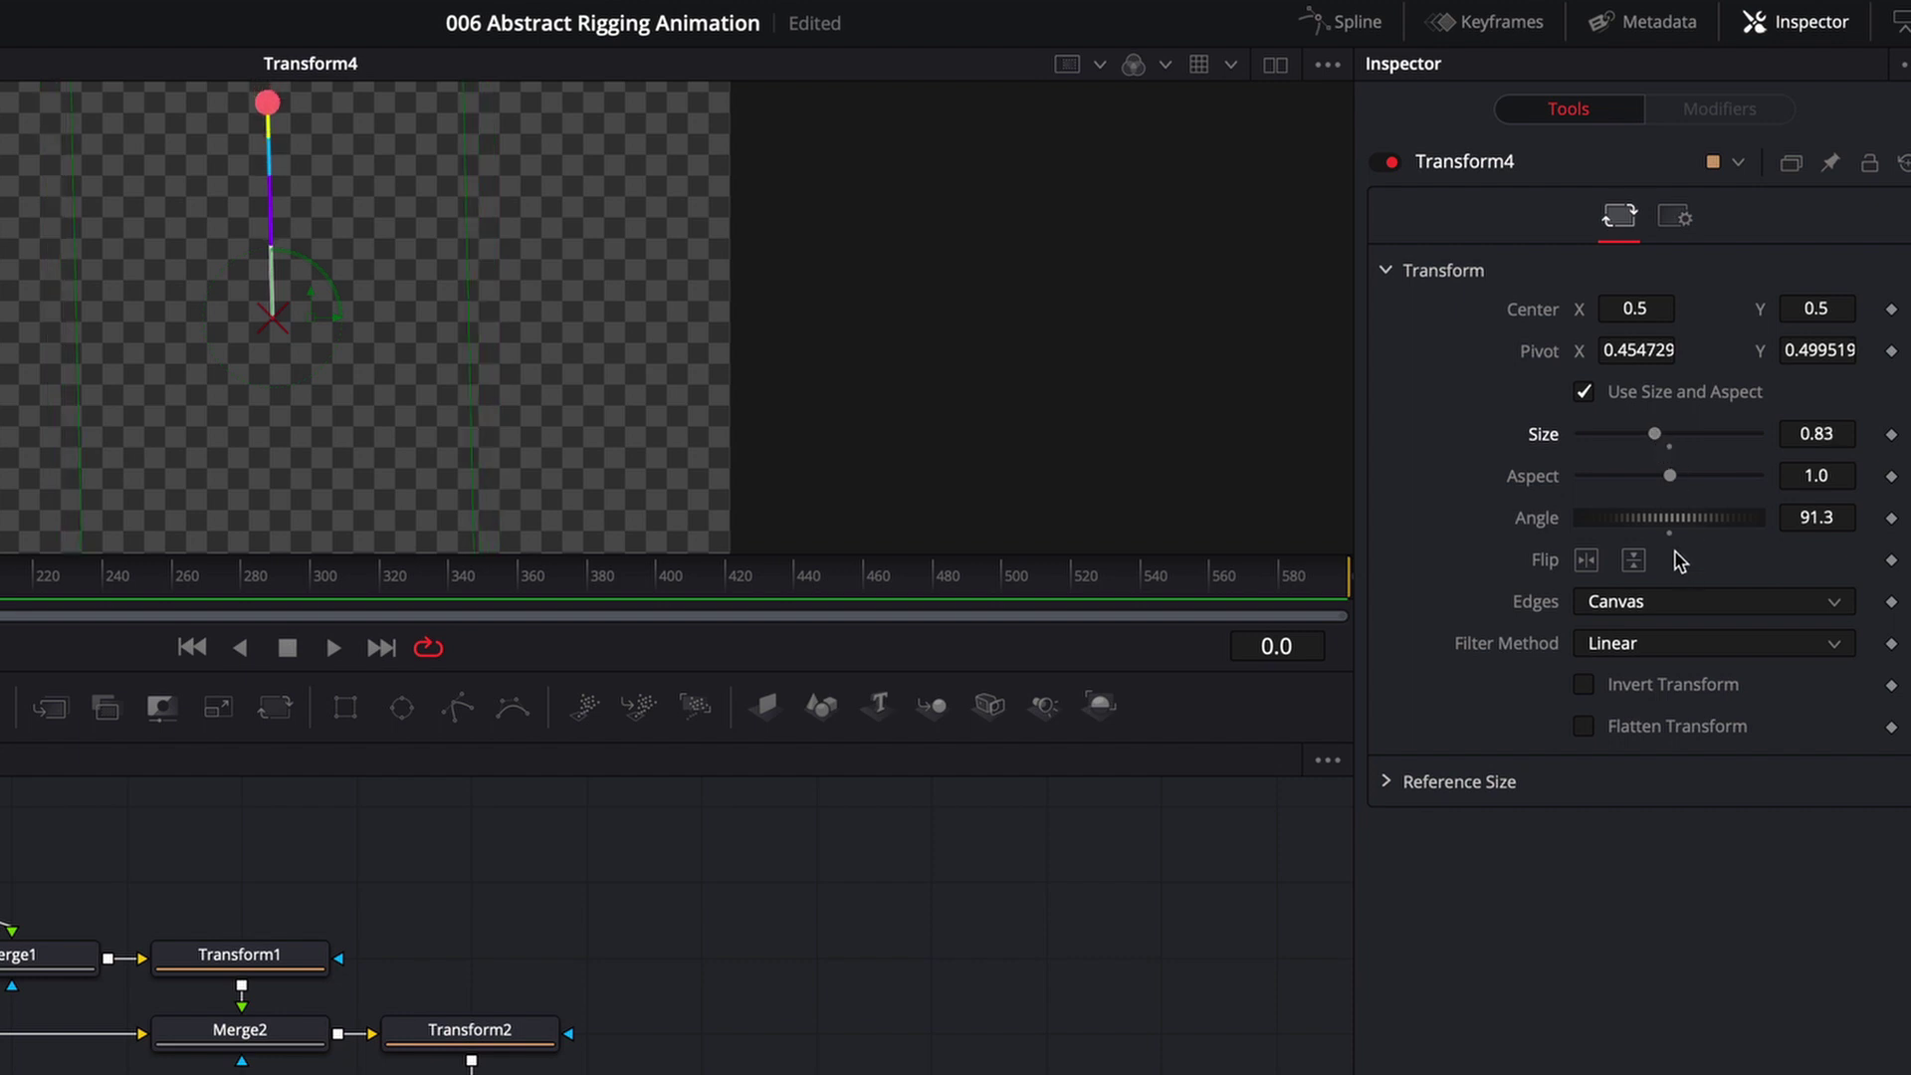
{"action": "left_click_drag", "start_coordinate": [1632, 518], "coordinate": [1640, 527]}
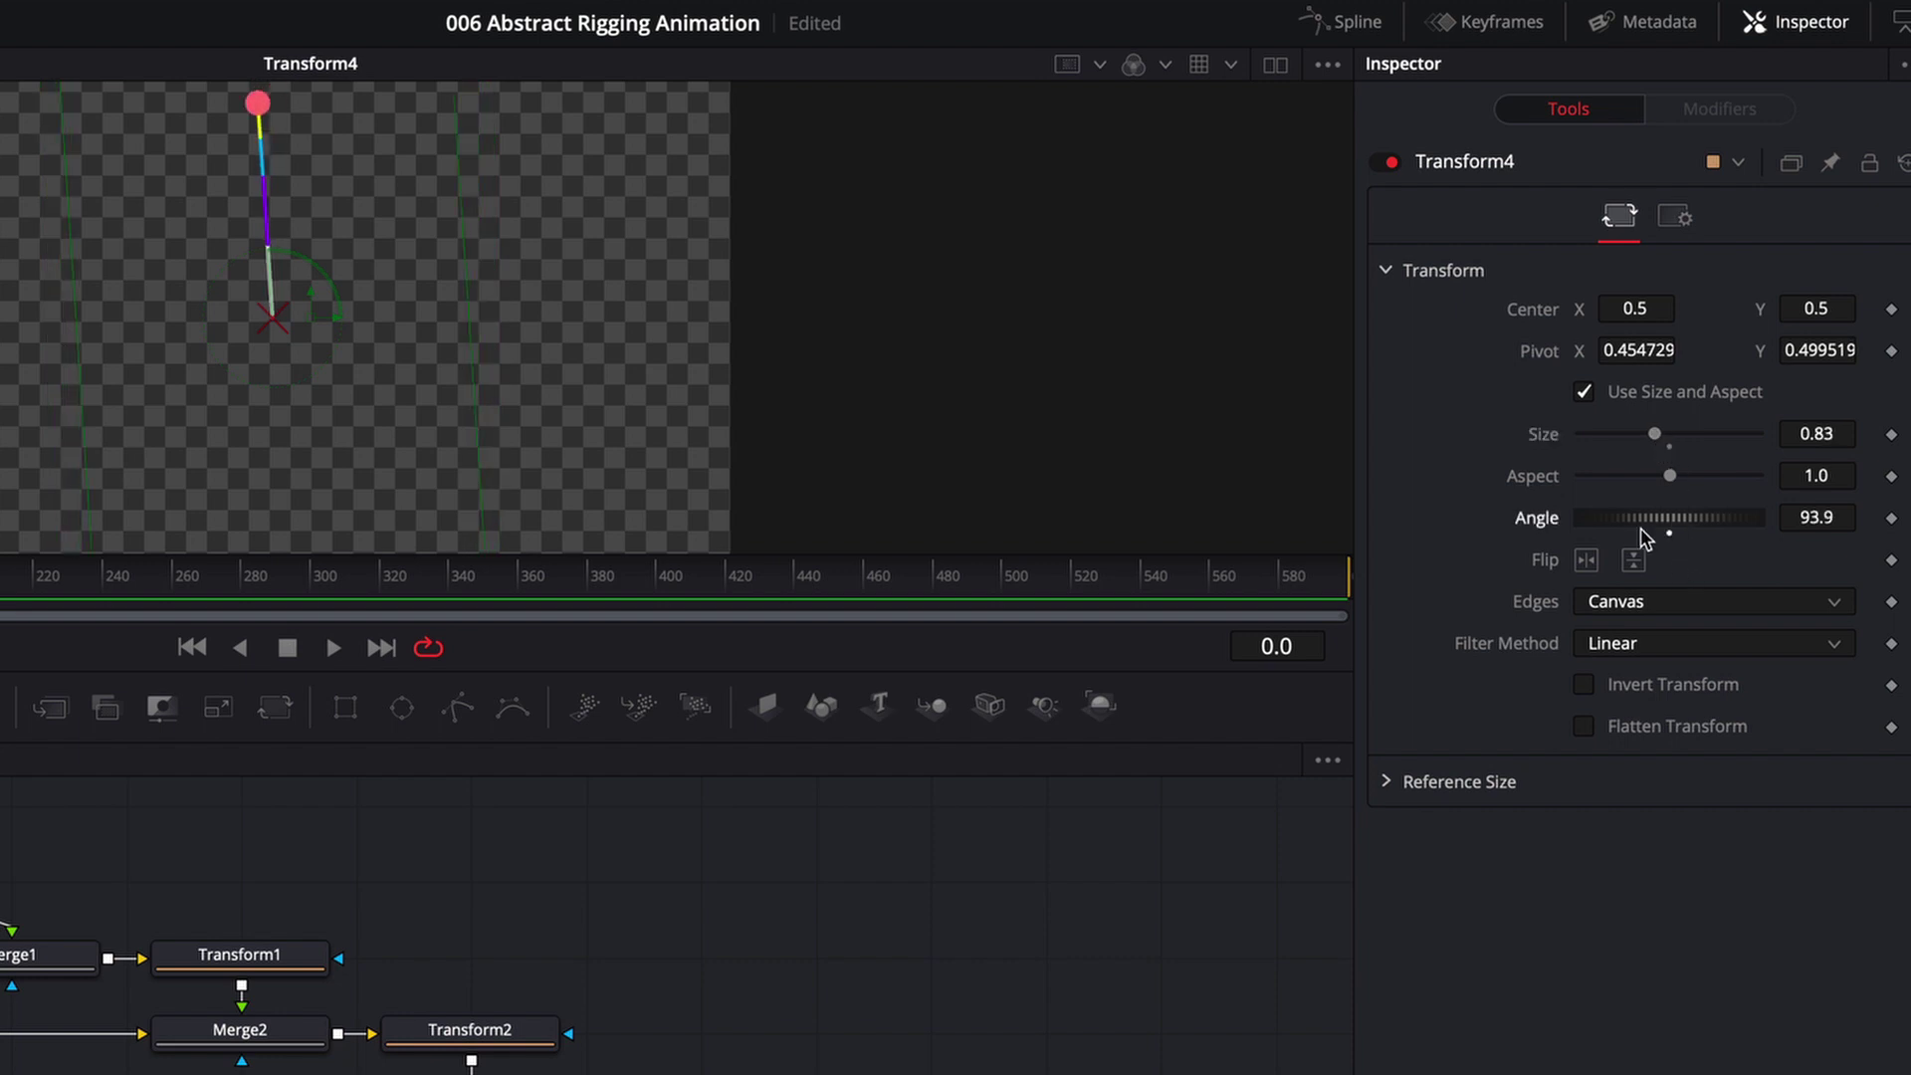
{"action": "double_click", "coordinate": [1549, 522]}
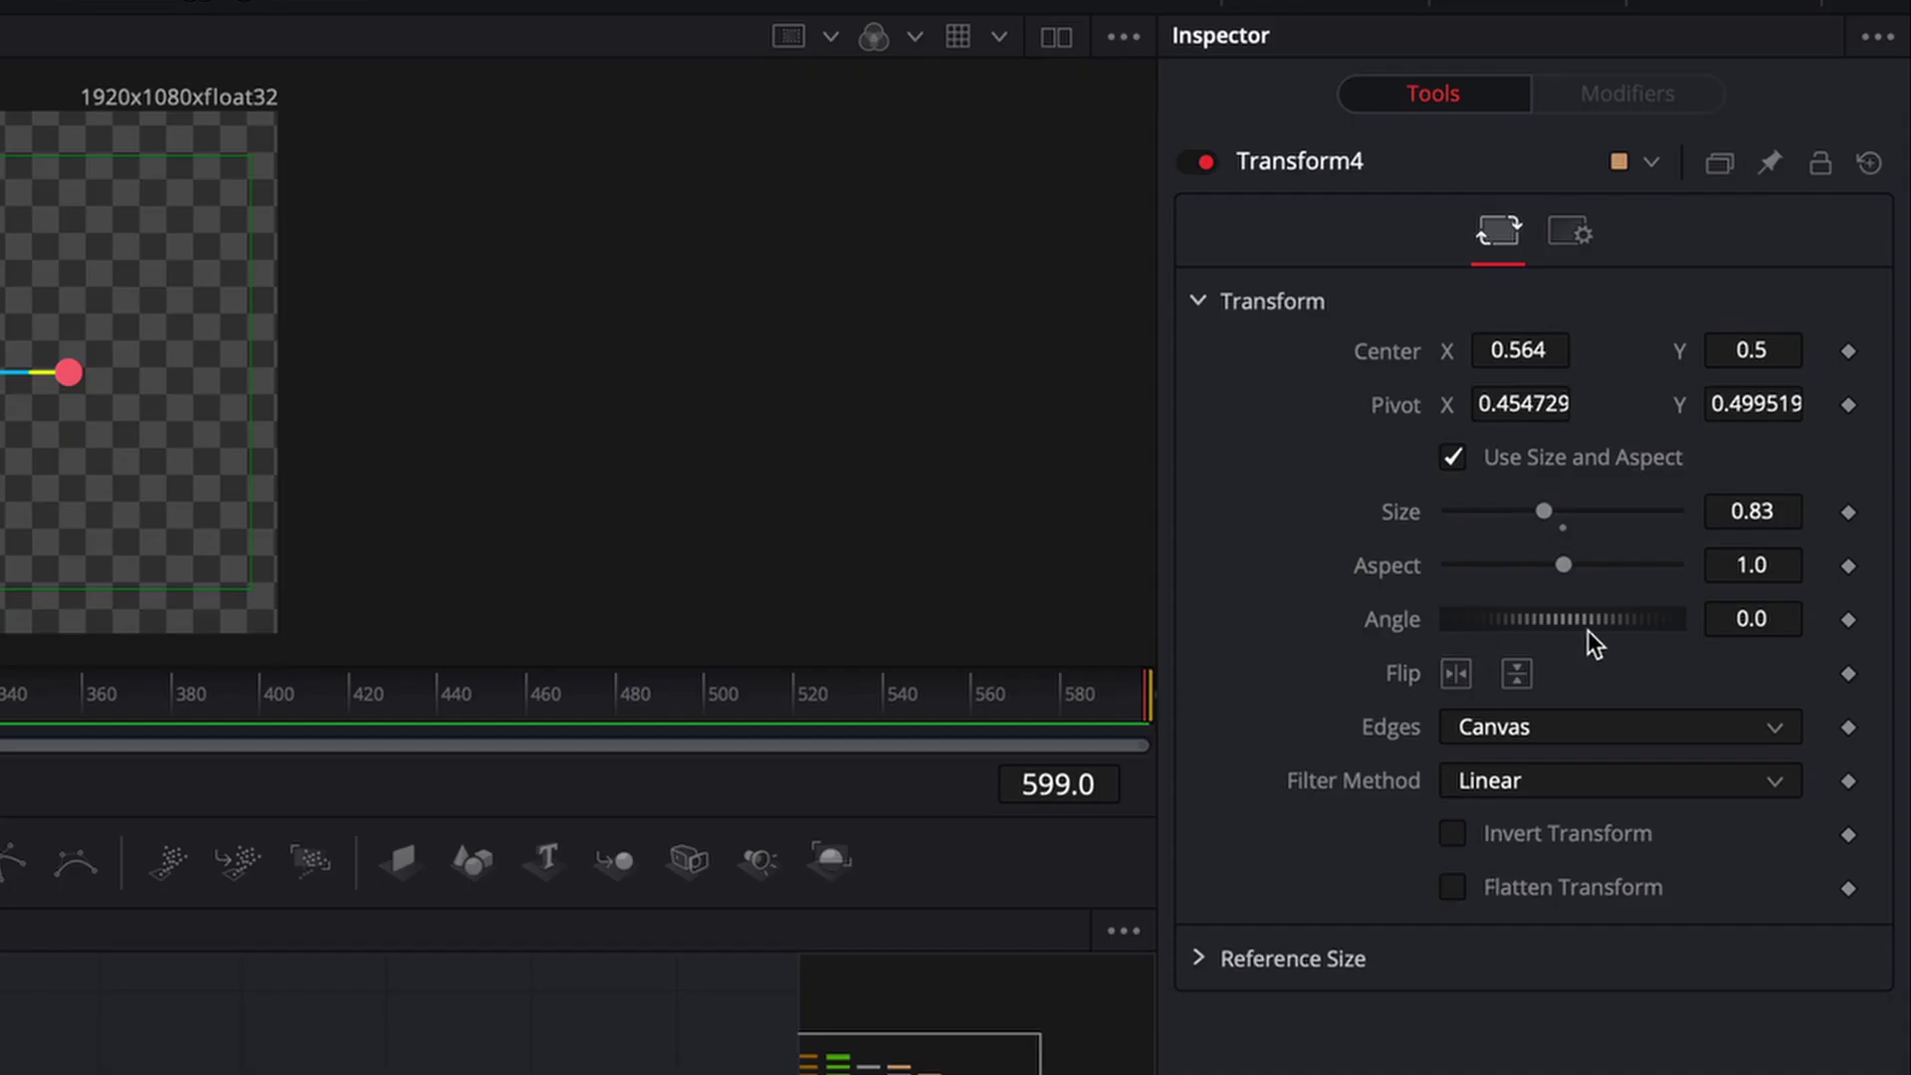
Drive Transform4's Angle with the expression time*2 and play the animation
{"action": "left_click", "coordinate": [1750, 619]}
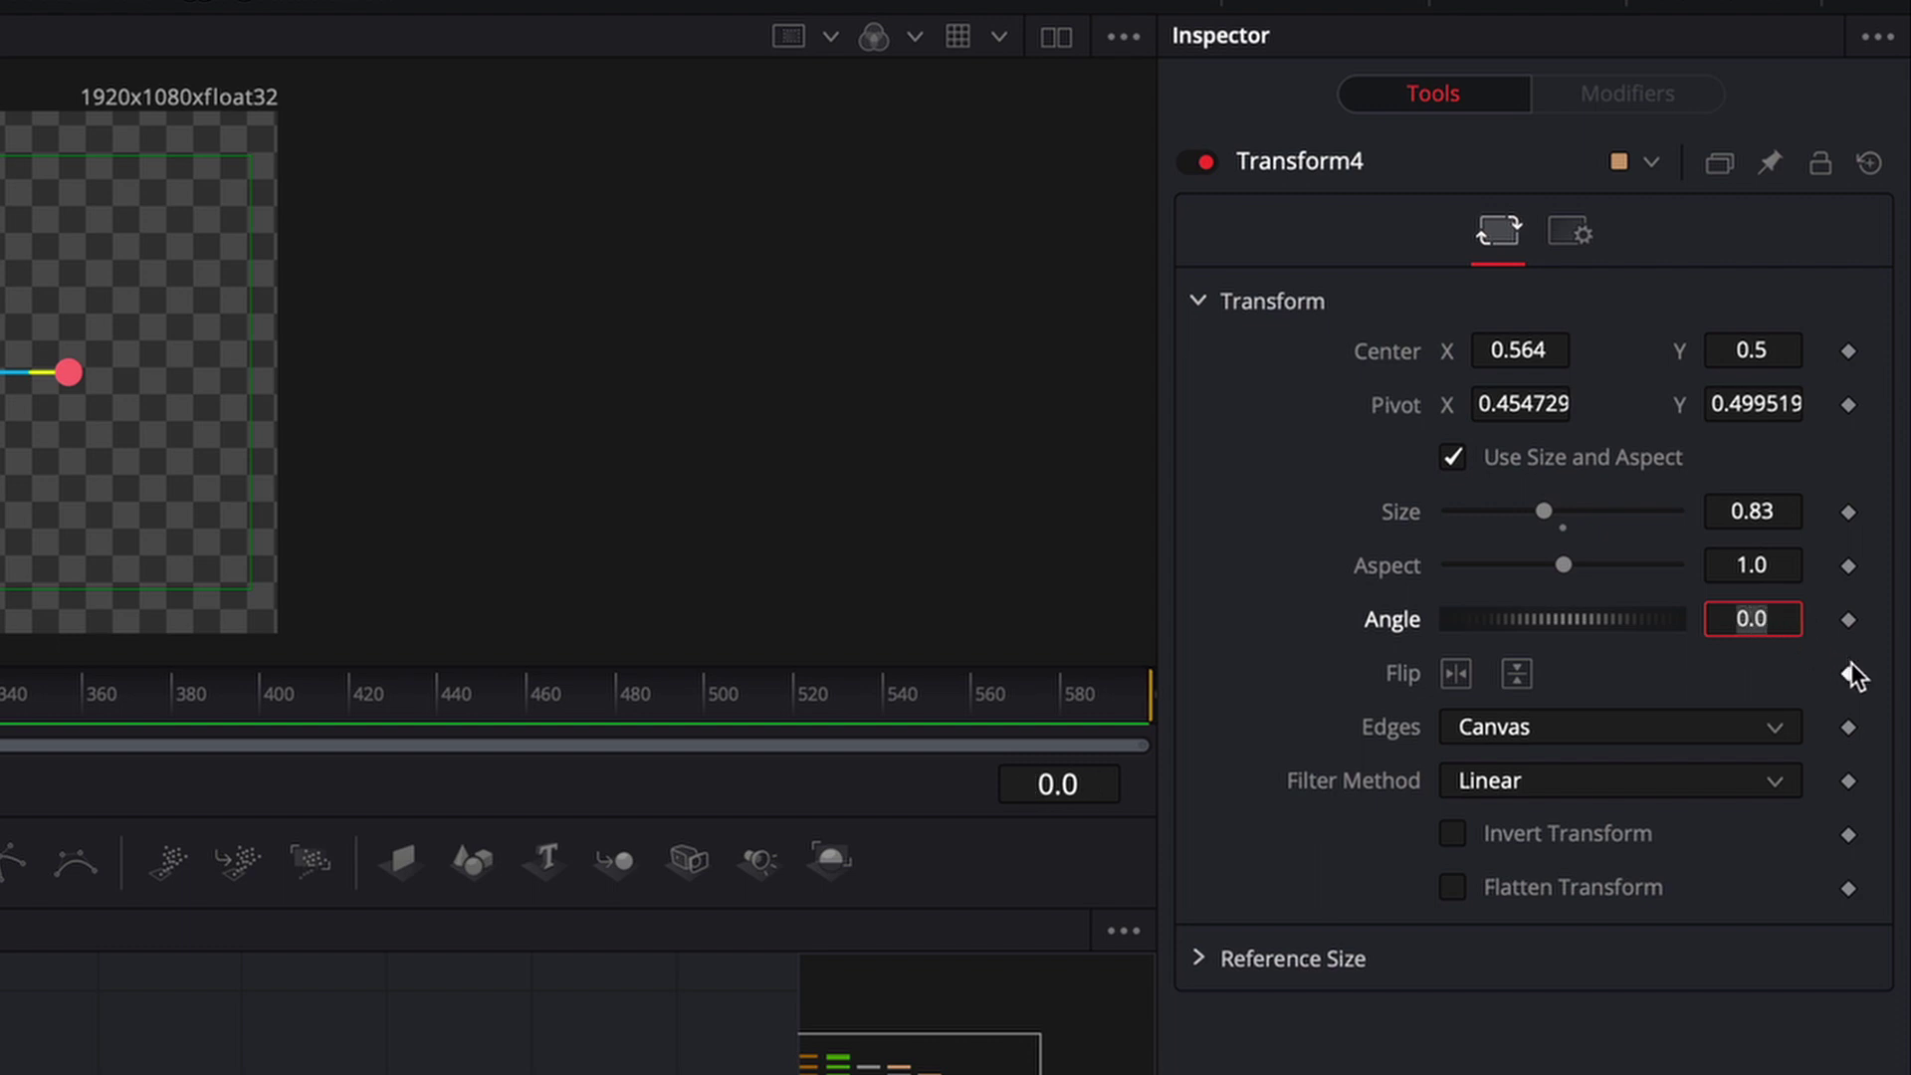
{"action": "type", "text": "=time"}
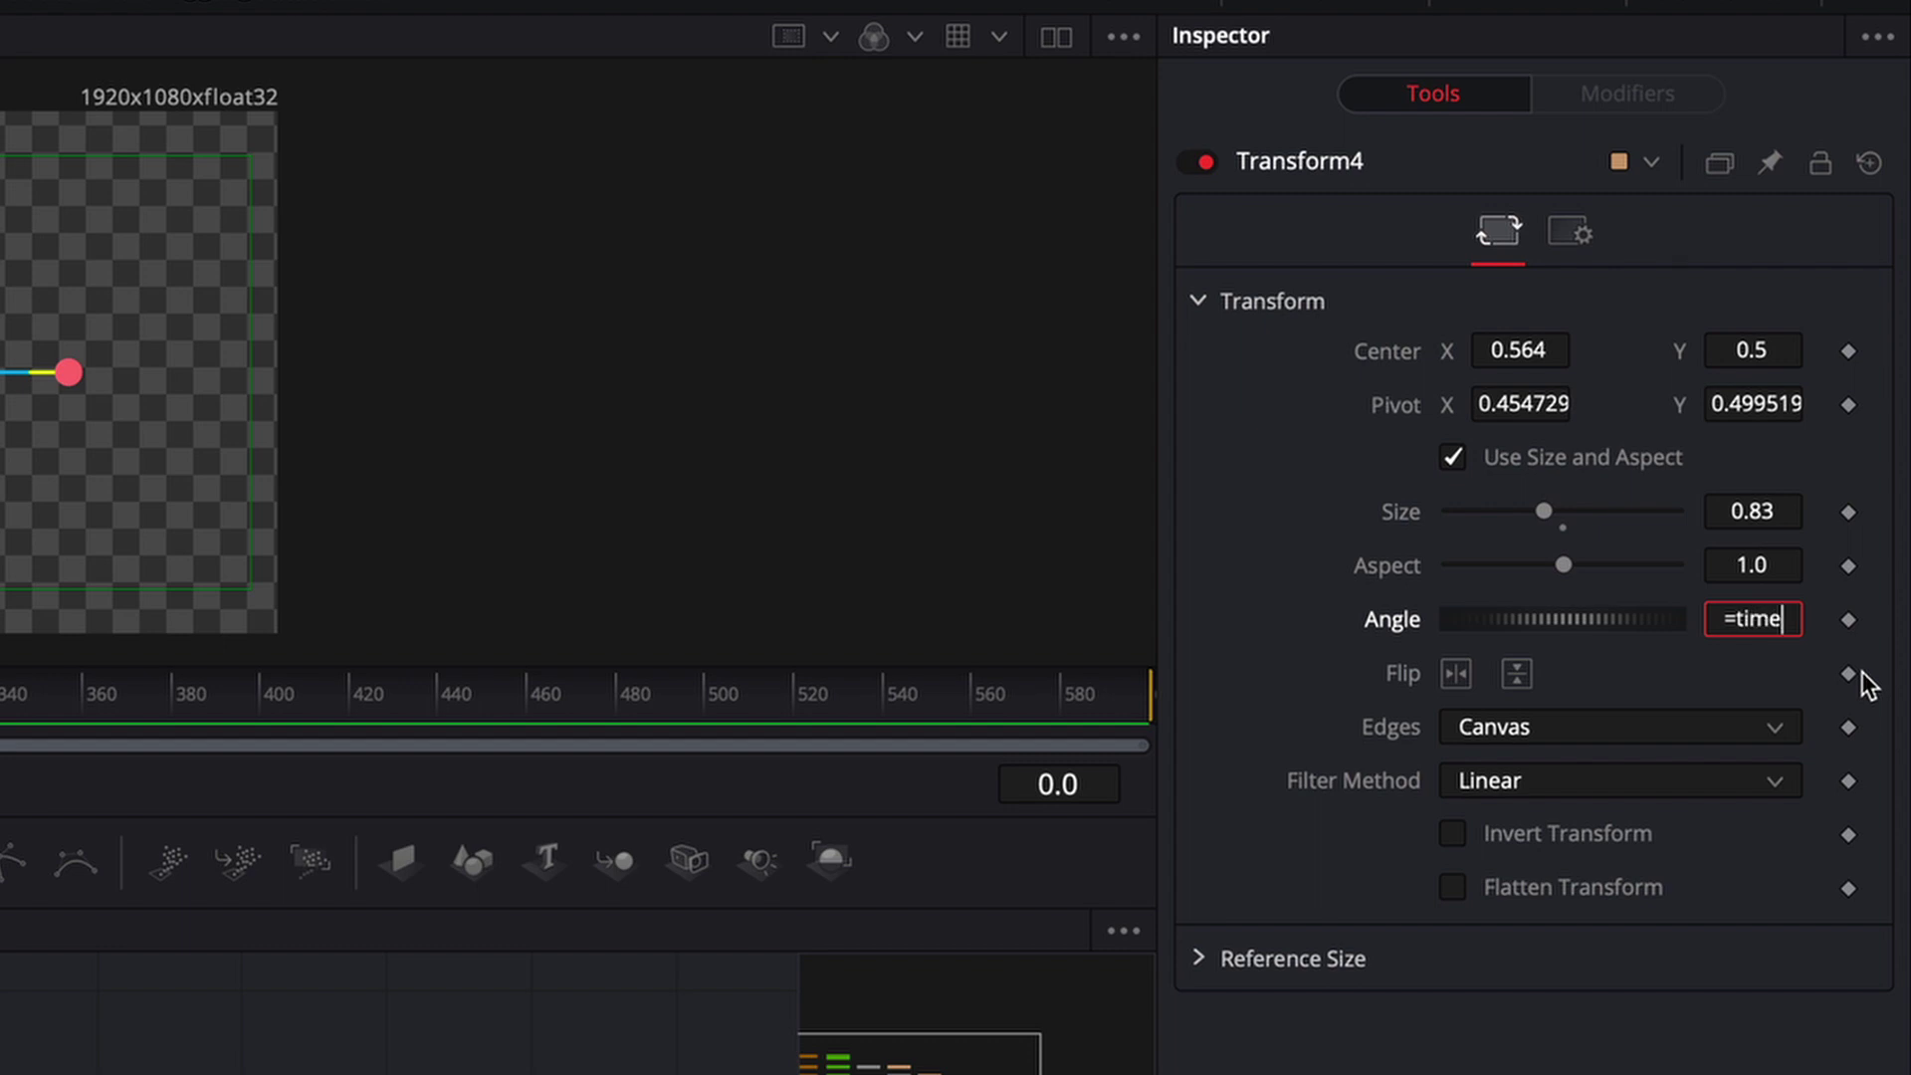
{"action": "type", "text": "*"}
{"action": "type", "text": "2"}
{"action": "key", "text": "Return"}
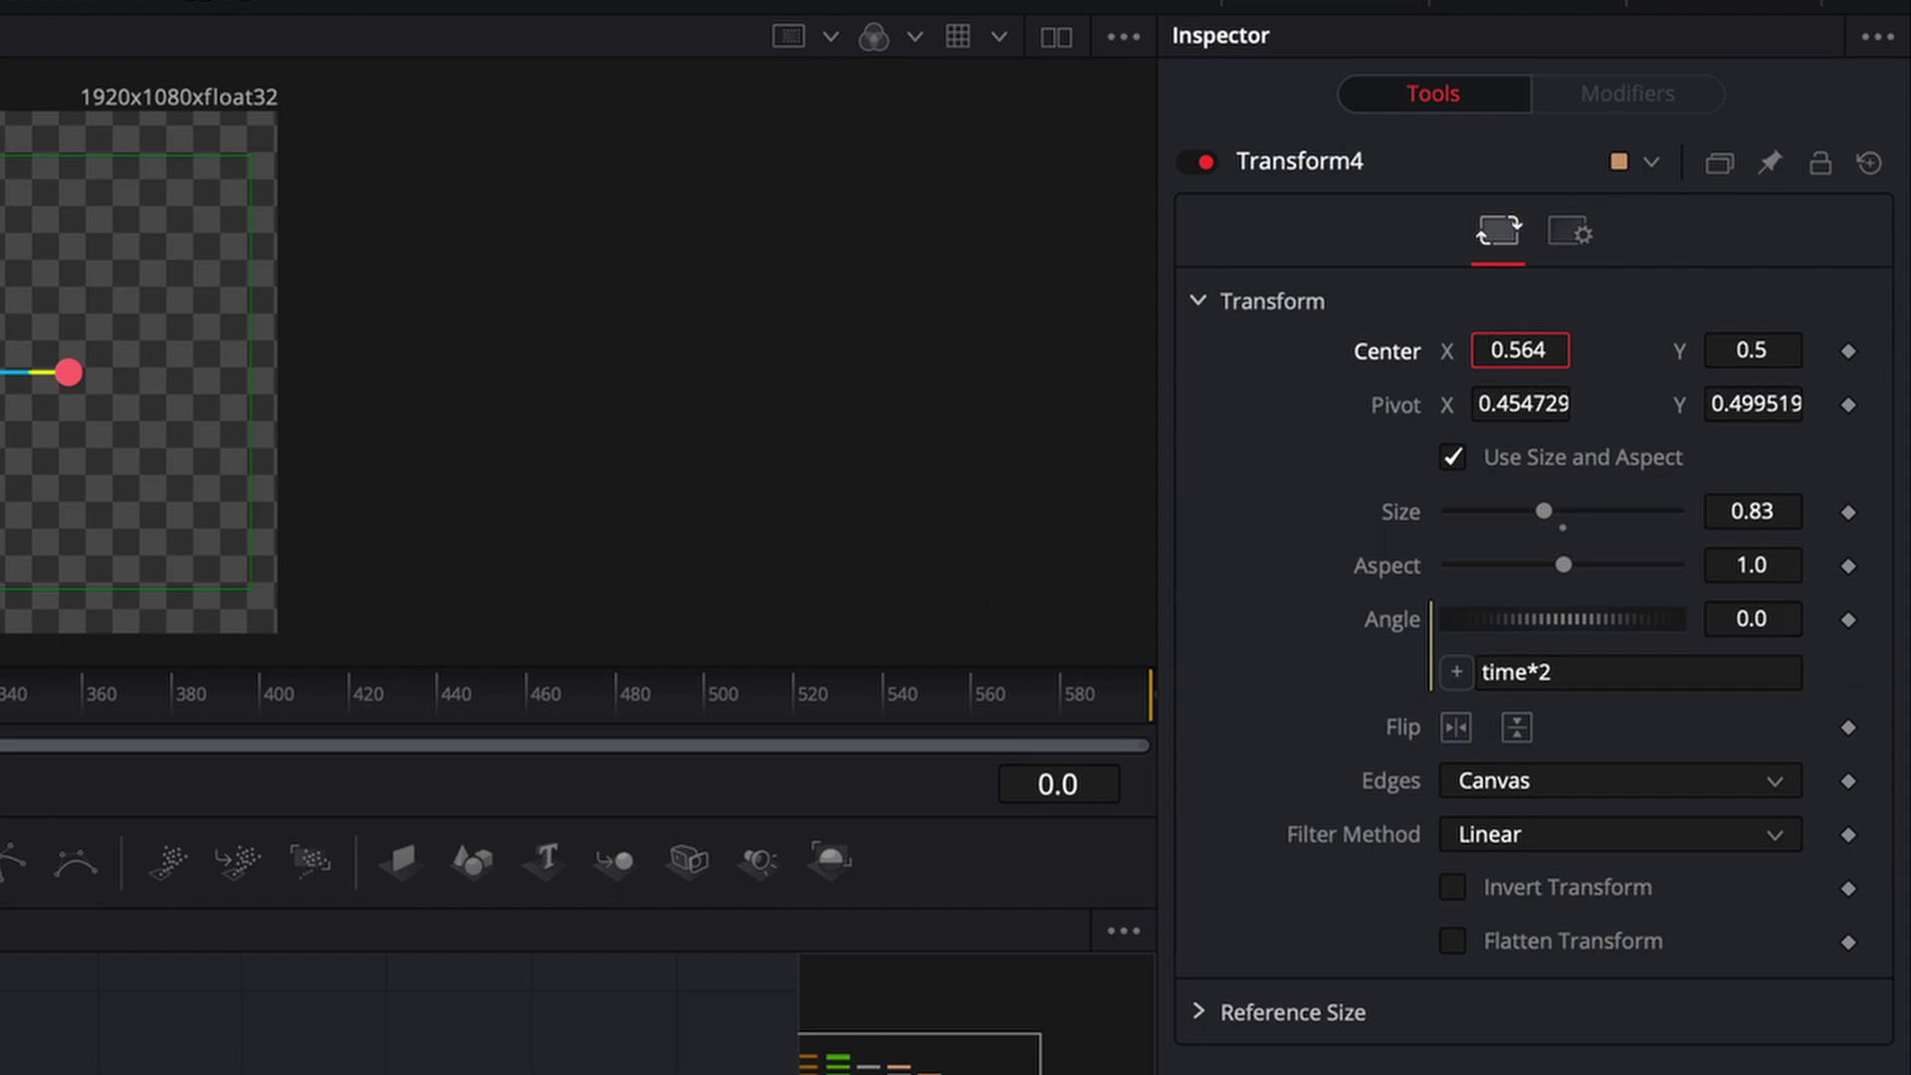
{"action": "key", "text": "space"}
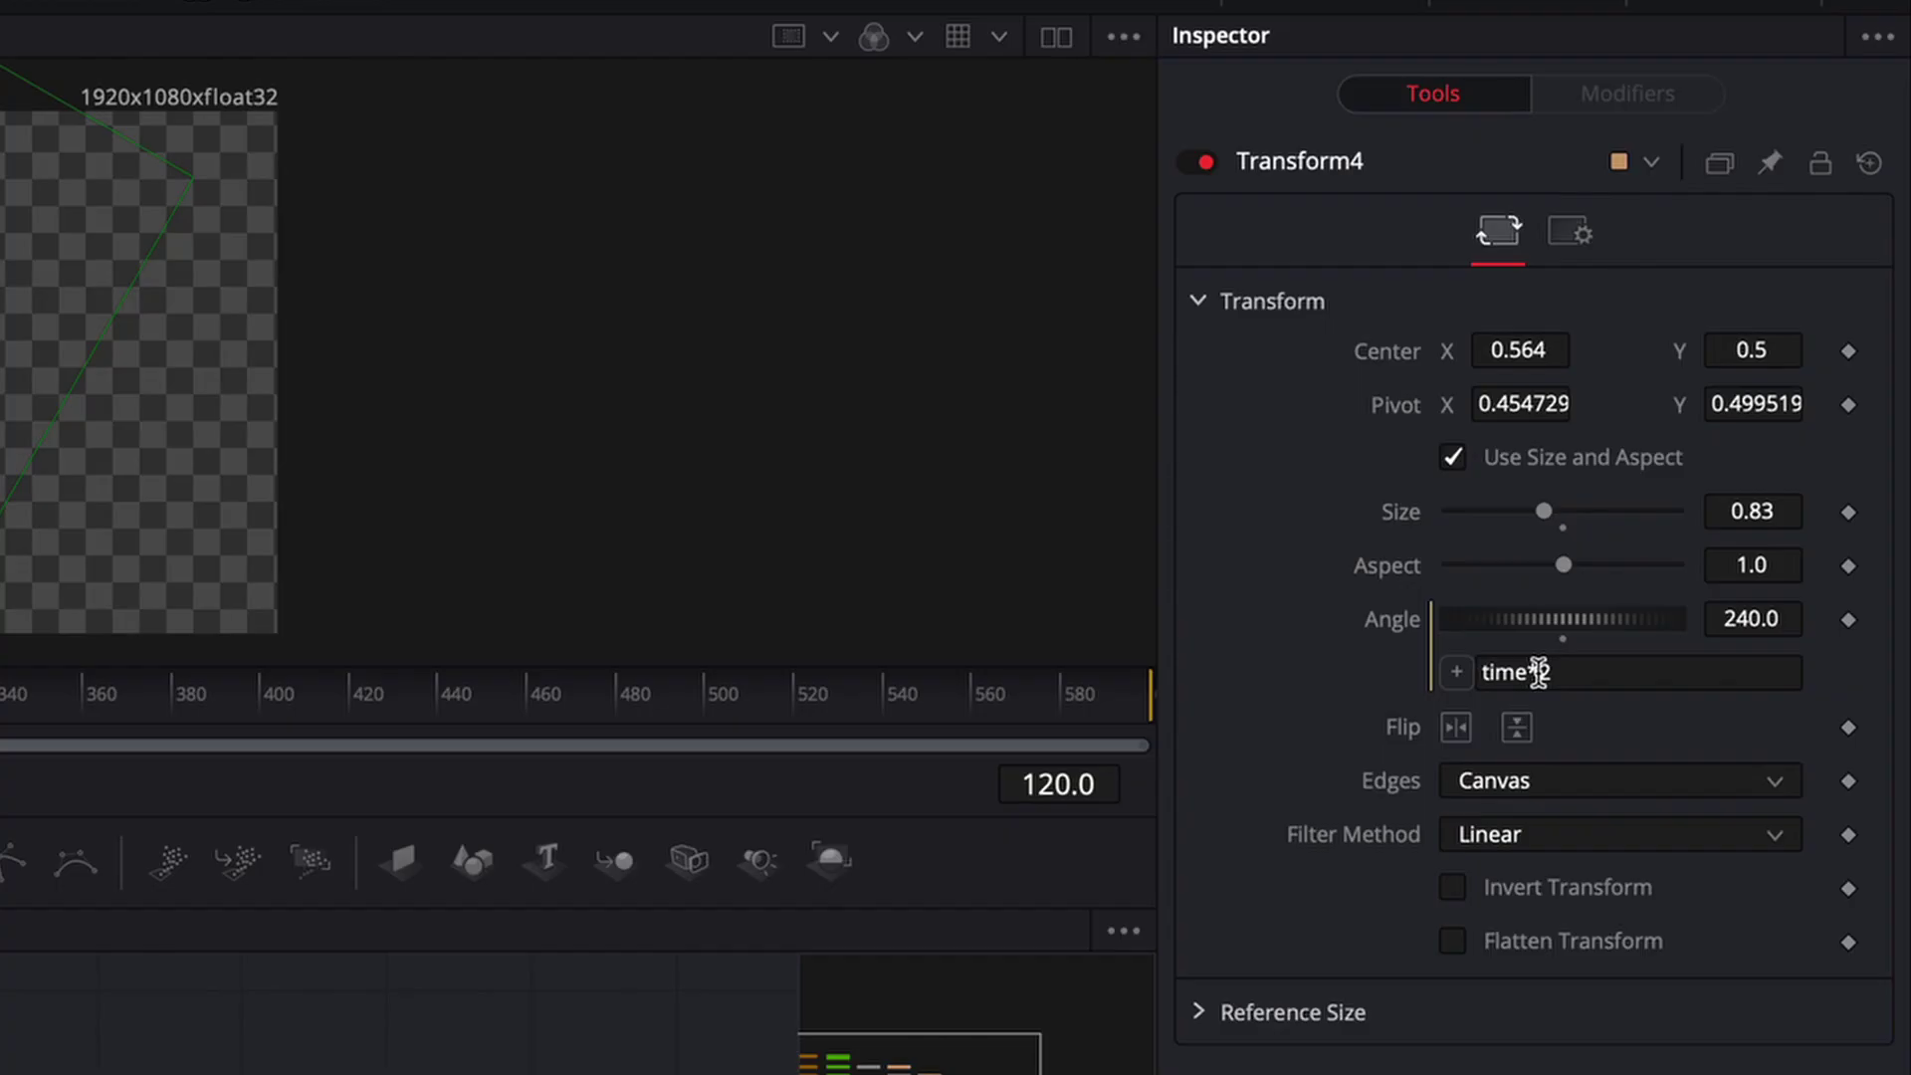
Change Transform4's Angle expression to time*-2 and play the animation to check the reversed rotation
{"action": "left_click", "coordinate": [1539, 672]}
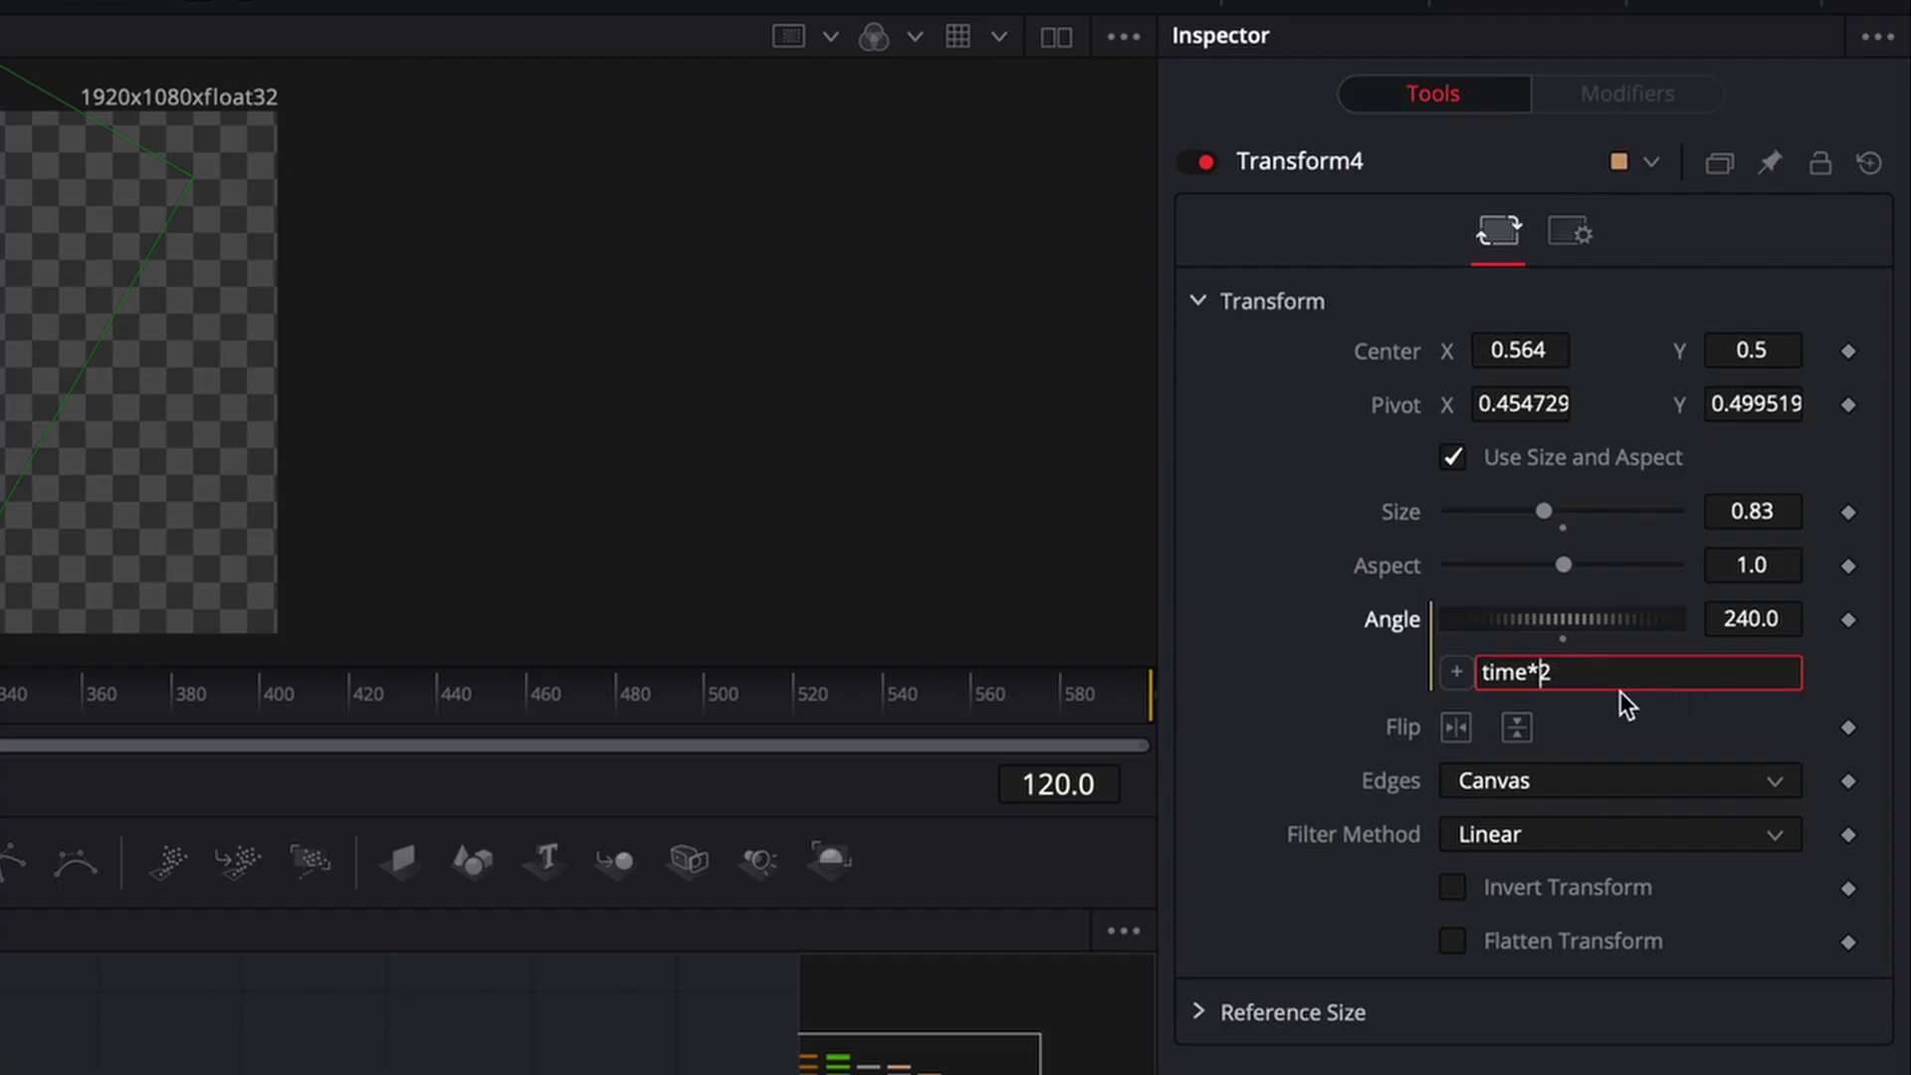
{"action": "type", "text": "-"}
{"action": "key", "text": "Return"}
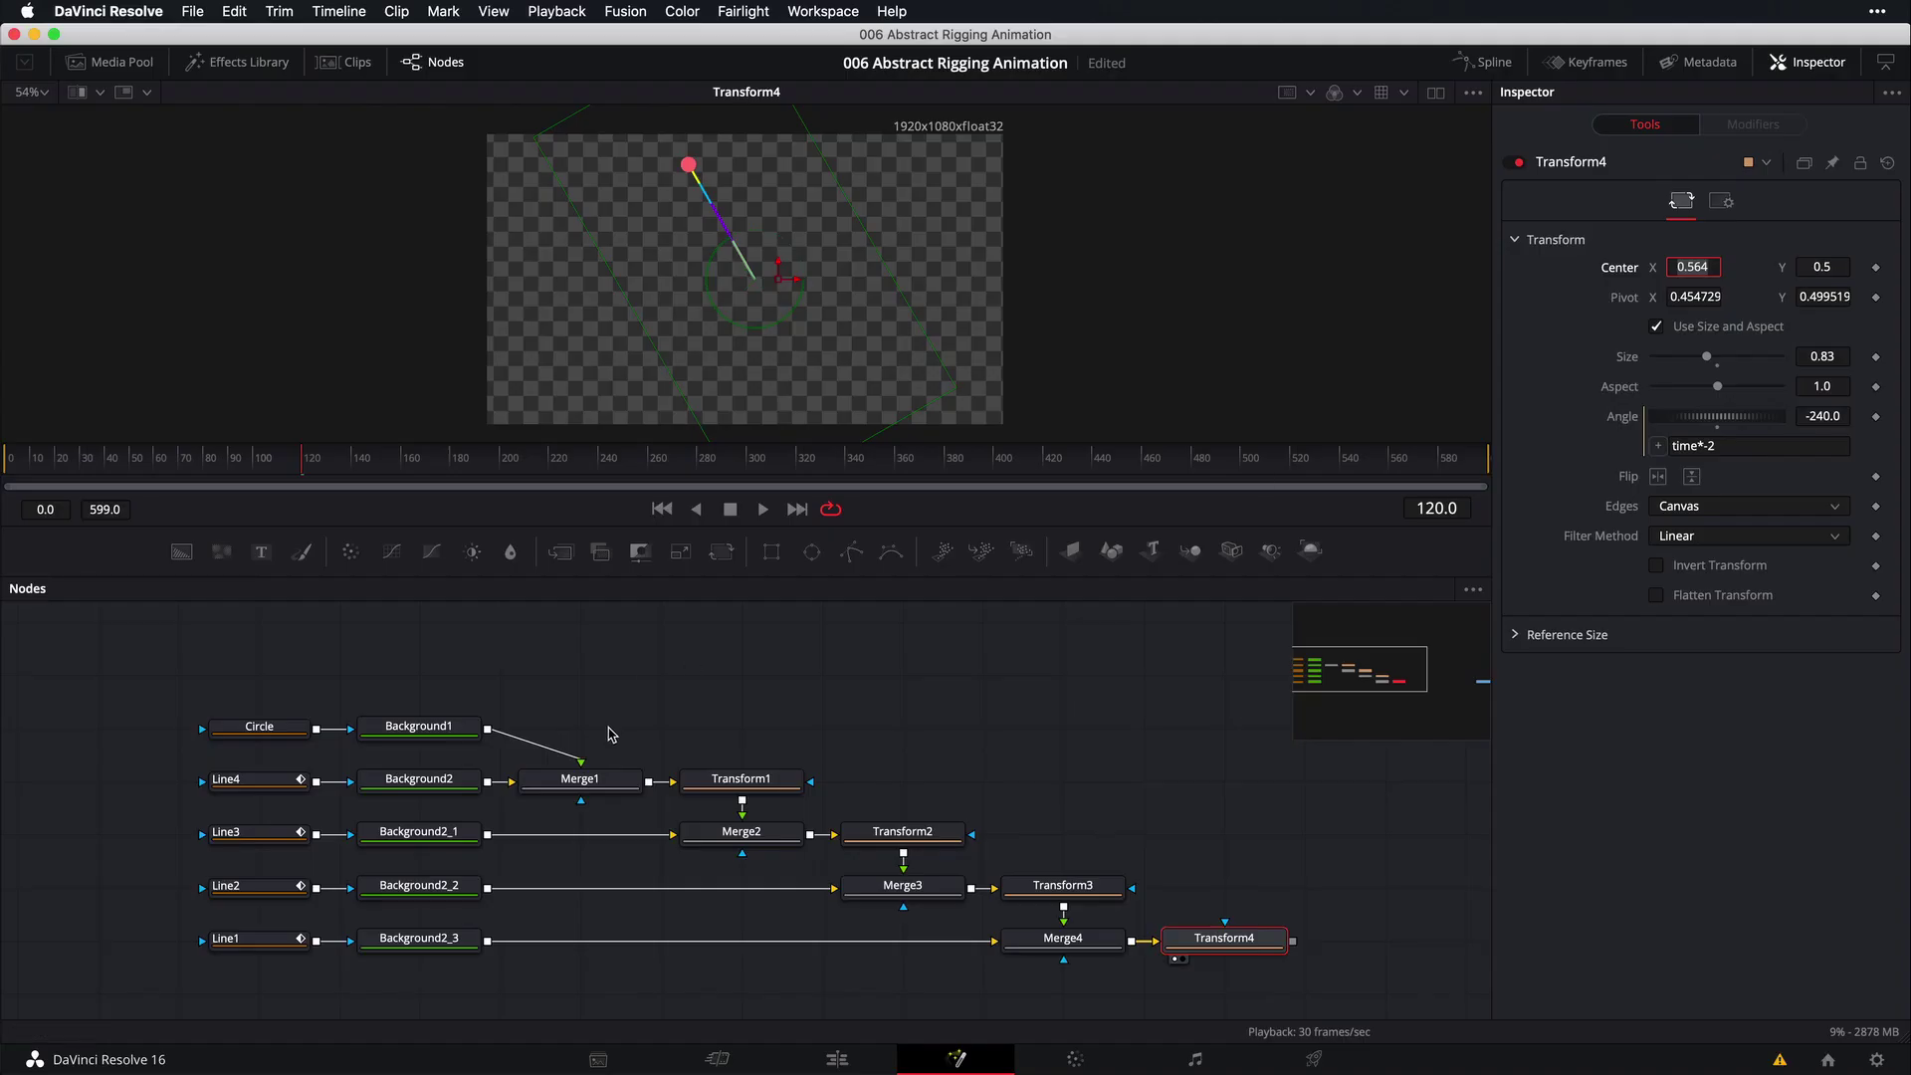
{"action": "key", "text": "space"}
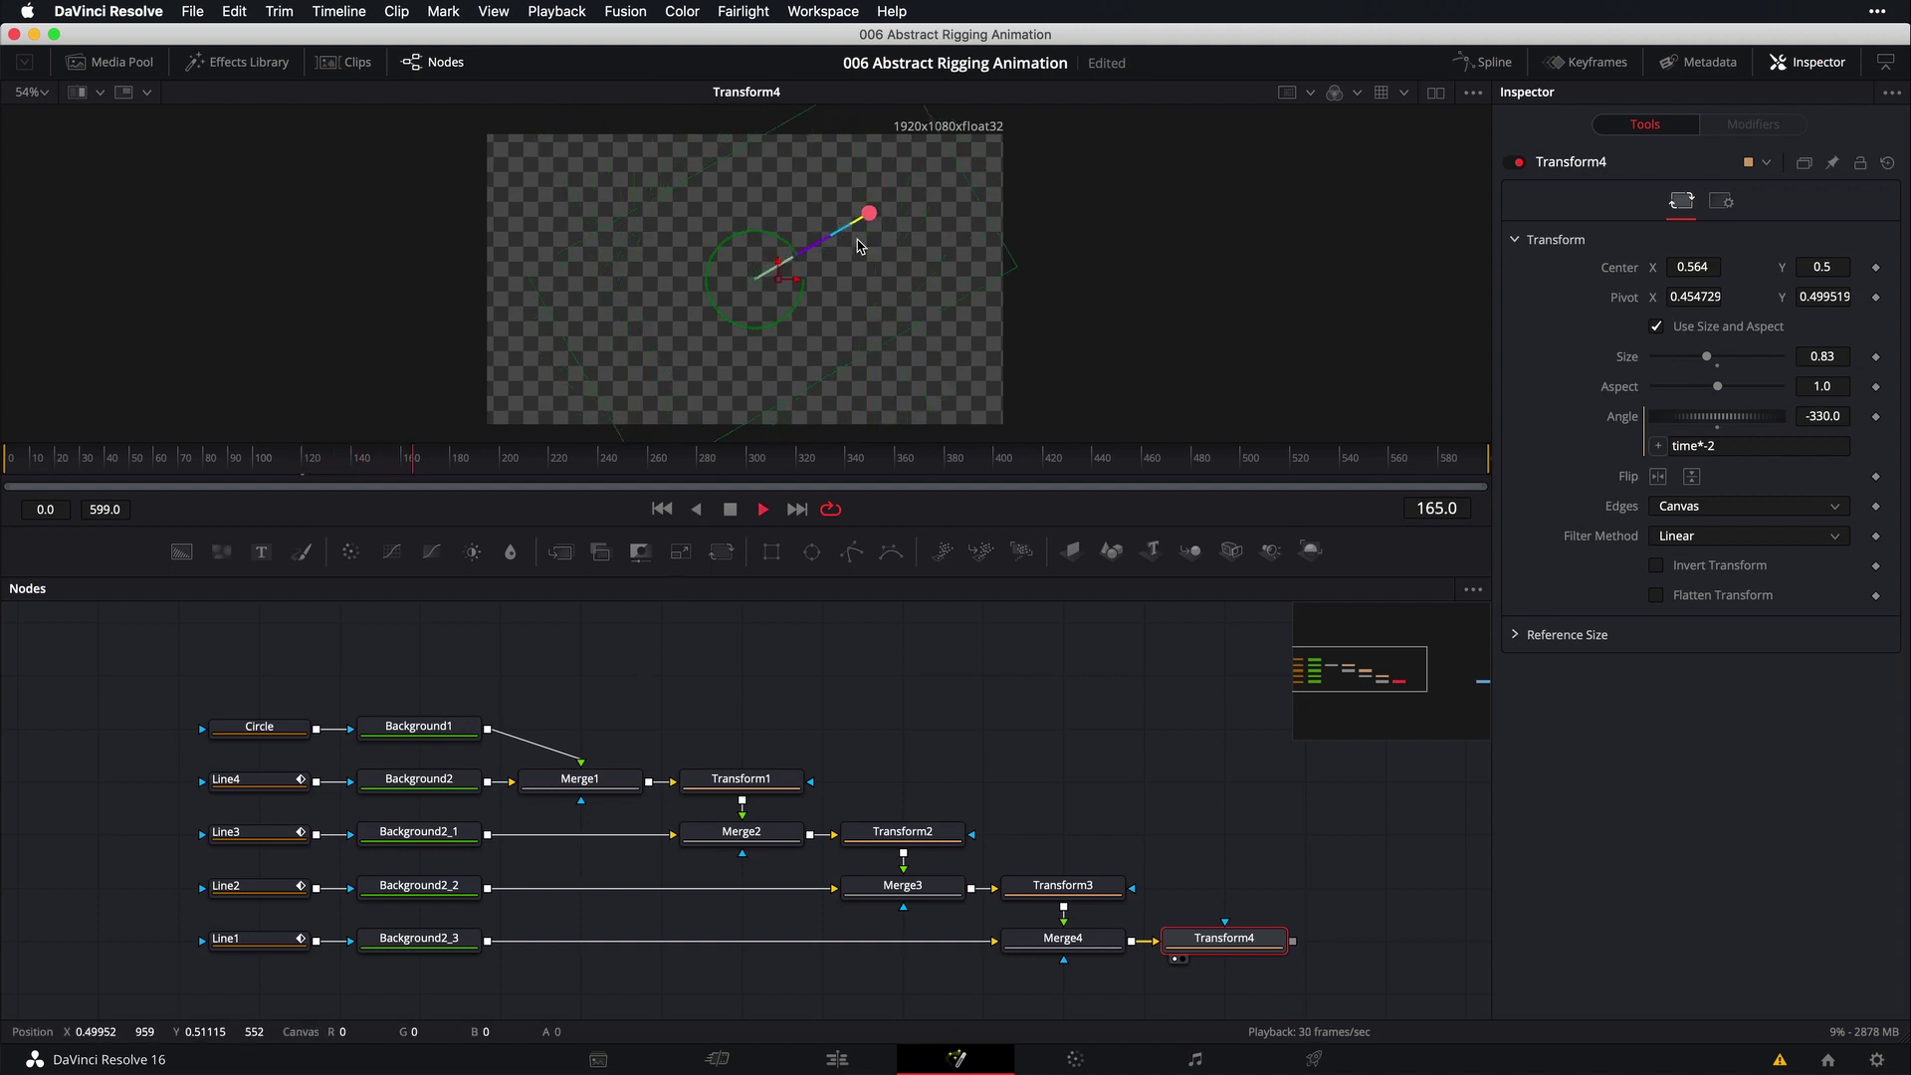
{"action": "left_click", "coordinate": [730, 508]}
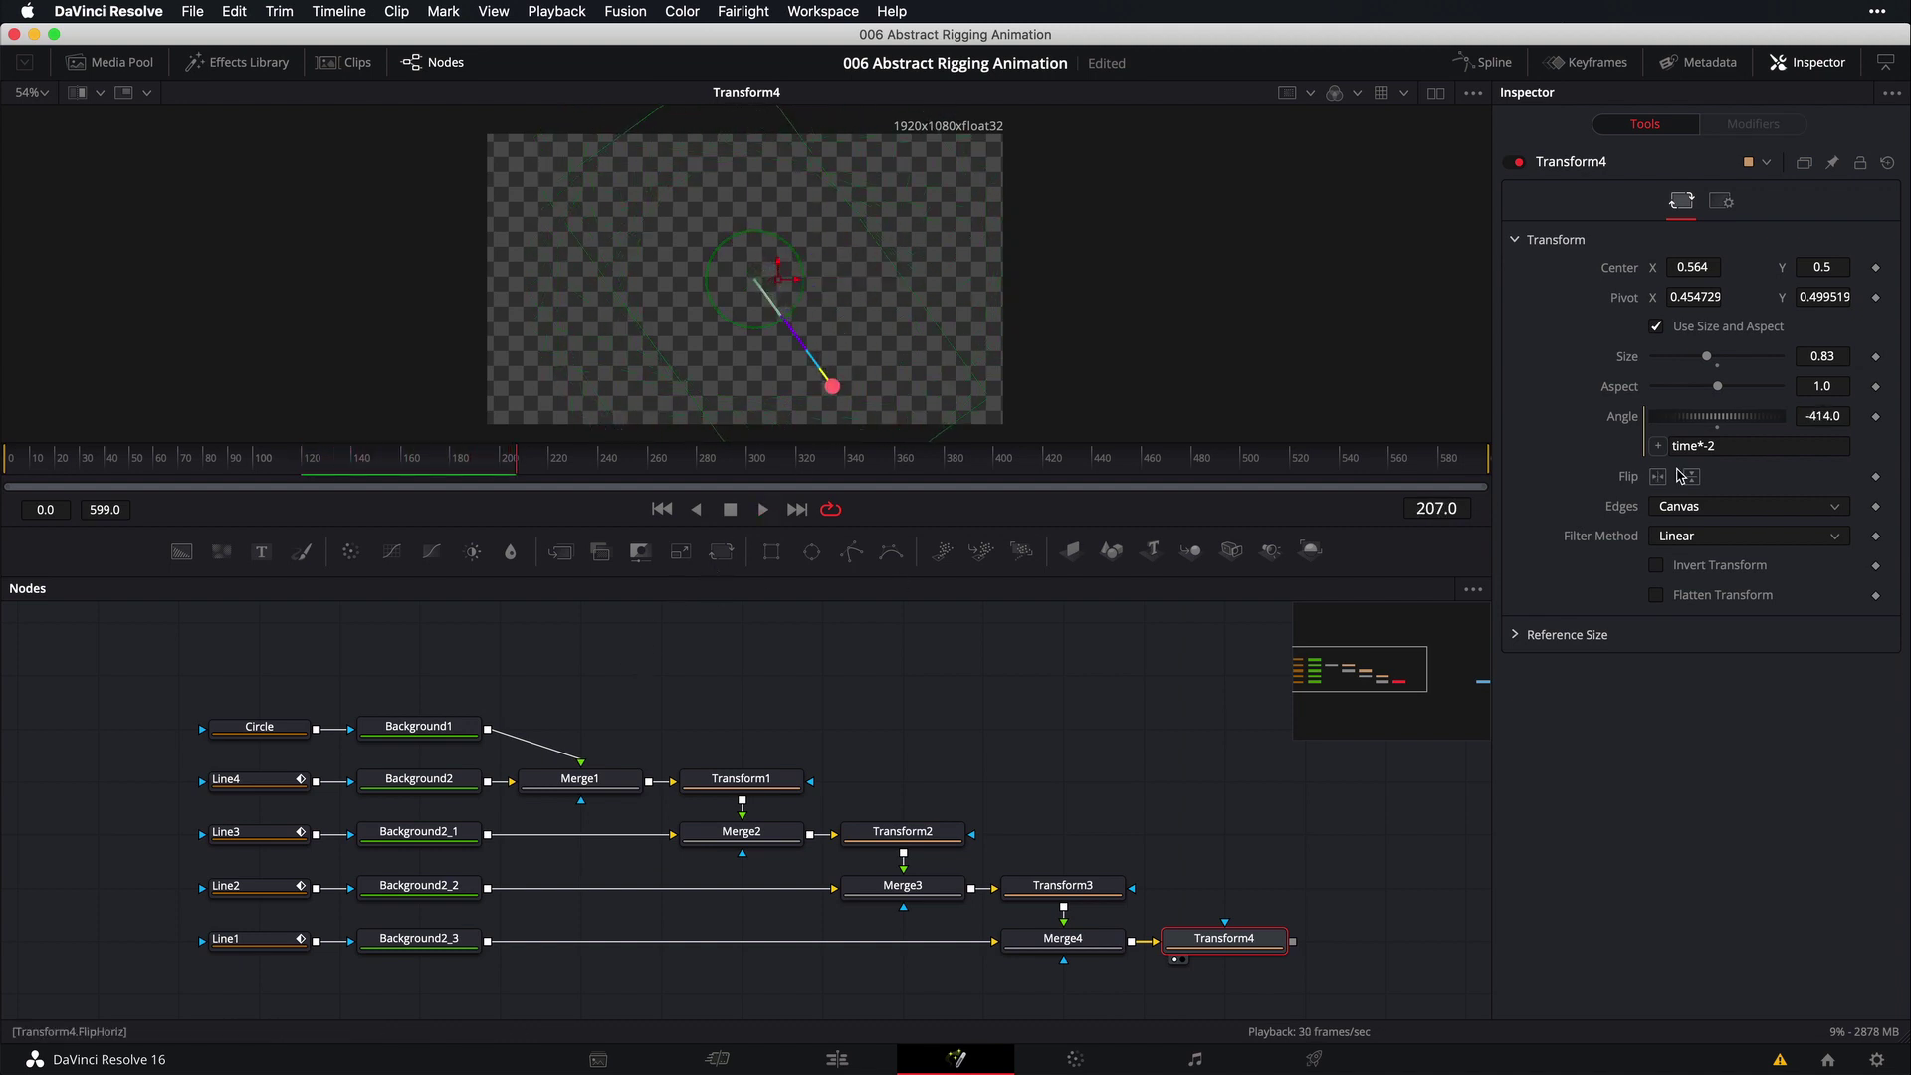
Set Transform4's Angle expression back to time*2 and return the playhead to frame 0
{"action": "left_click", "coordinate": [1732, 446]}
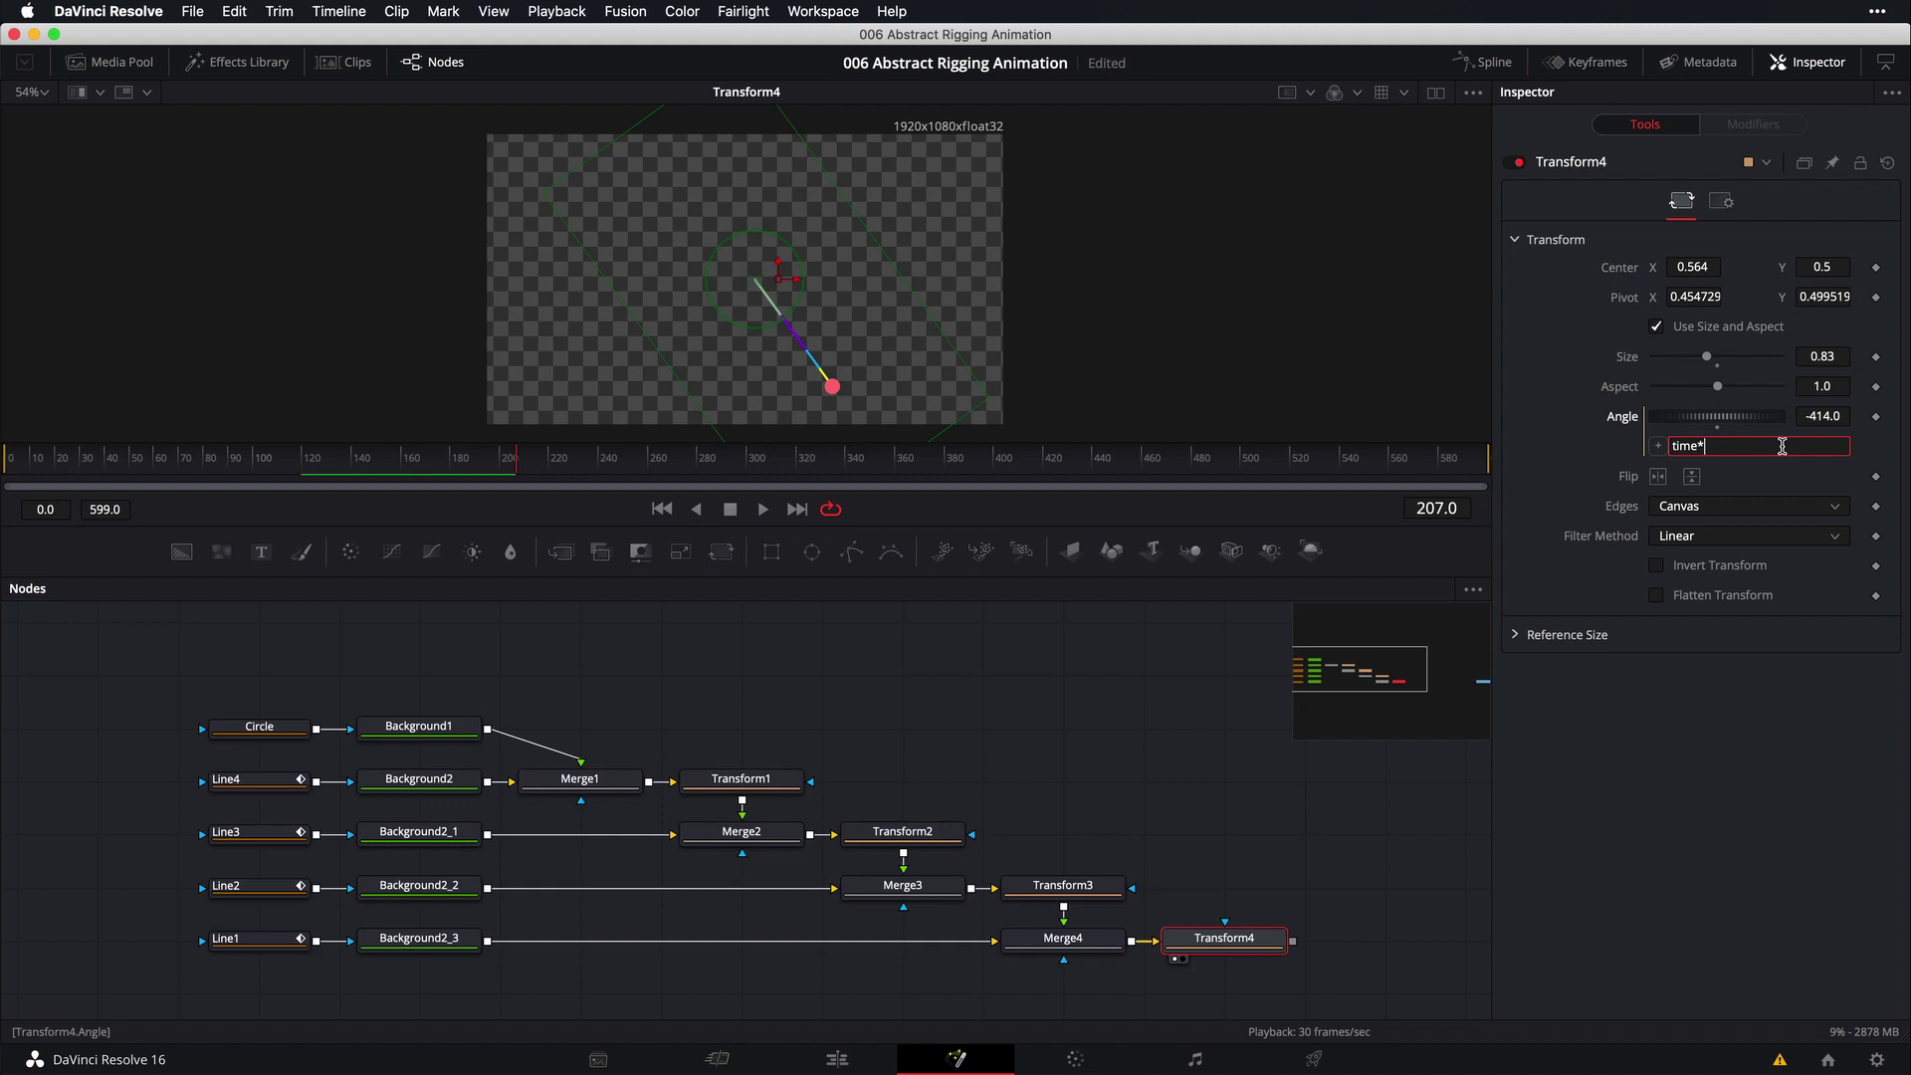
{"action": "key", "text": "Return"}
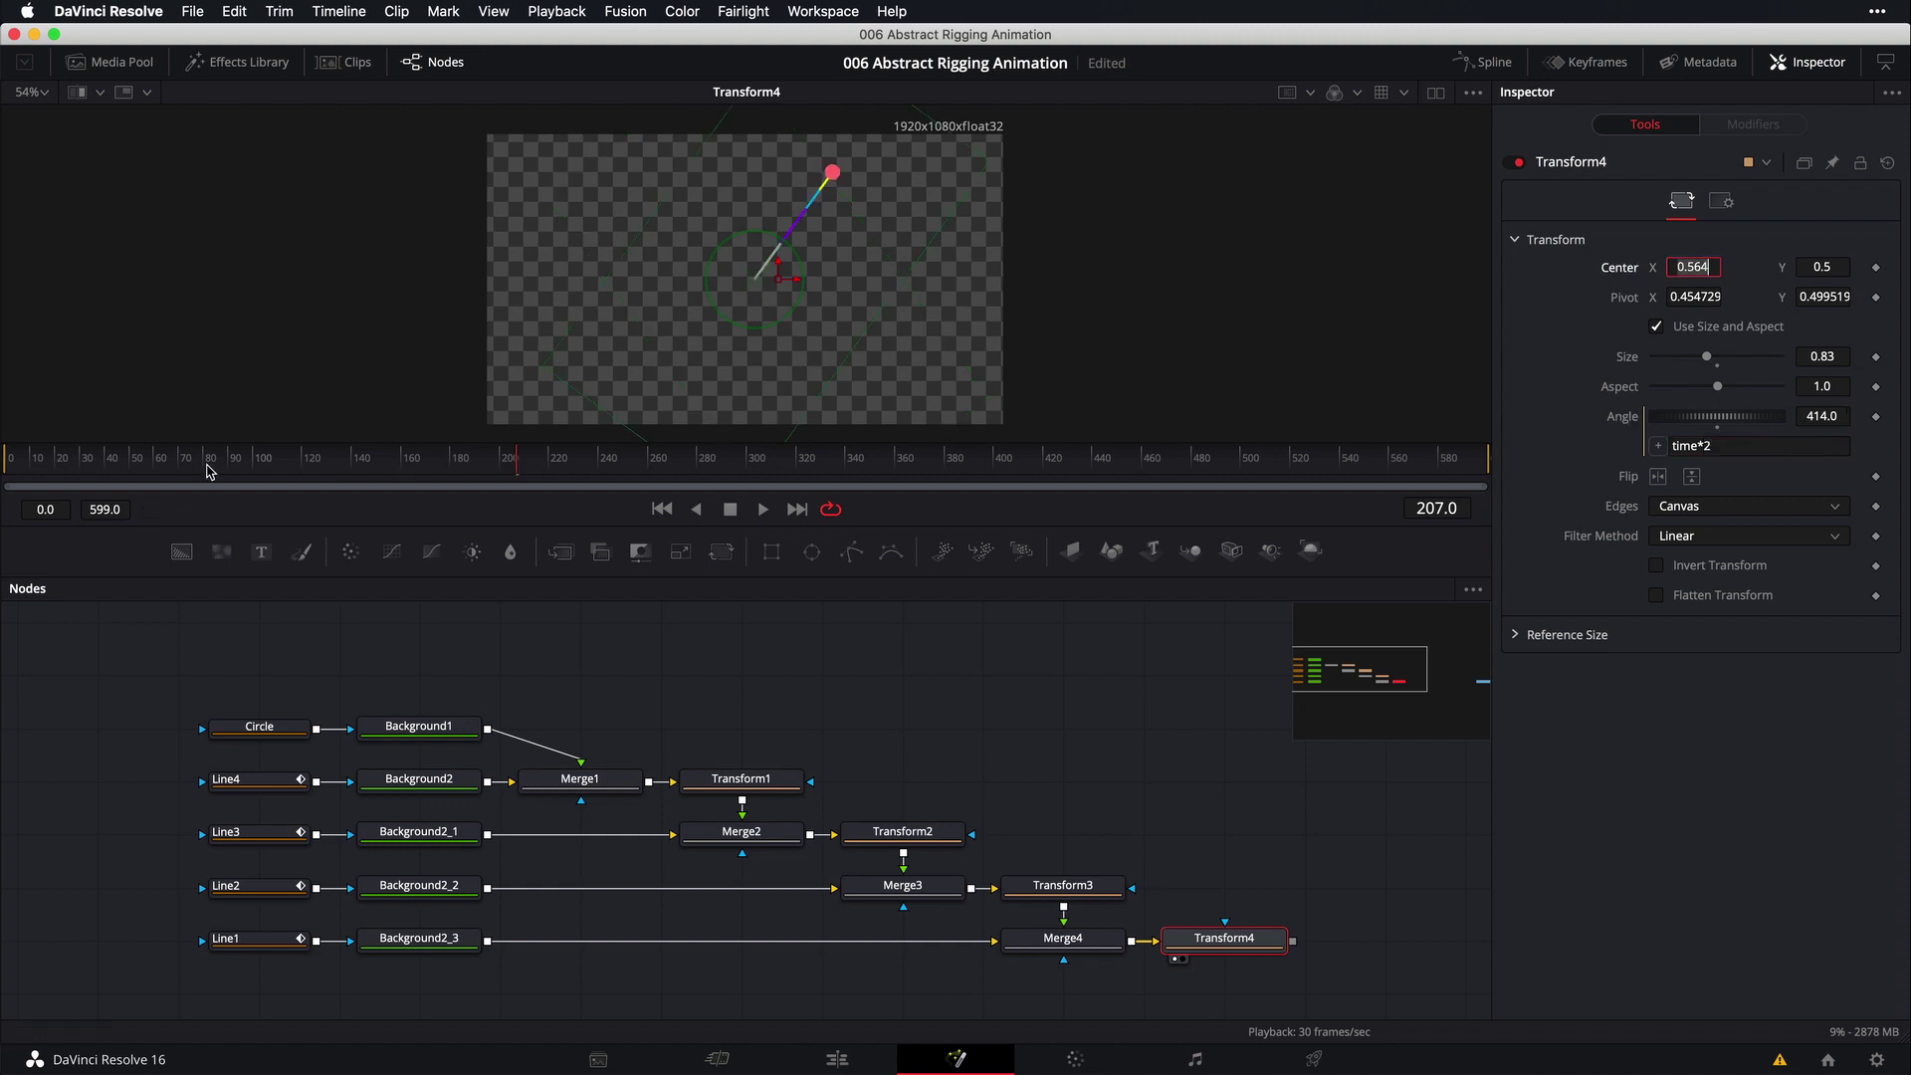
{"action": "left_click", "coordinate": [10, 460]}
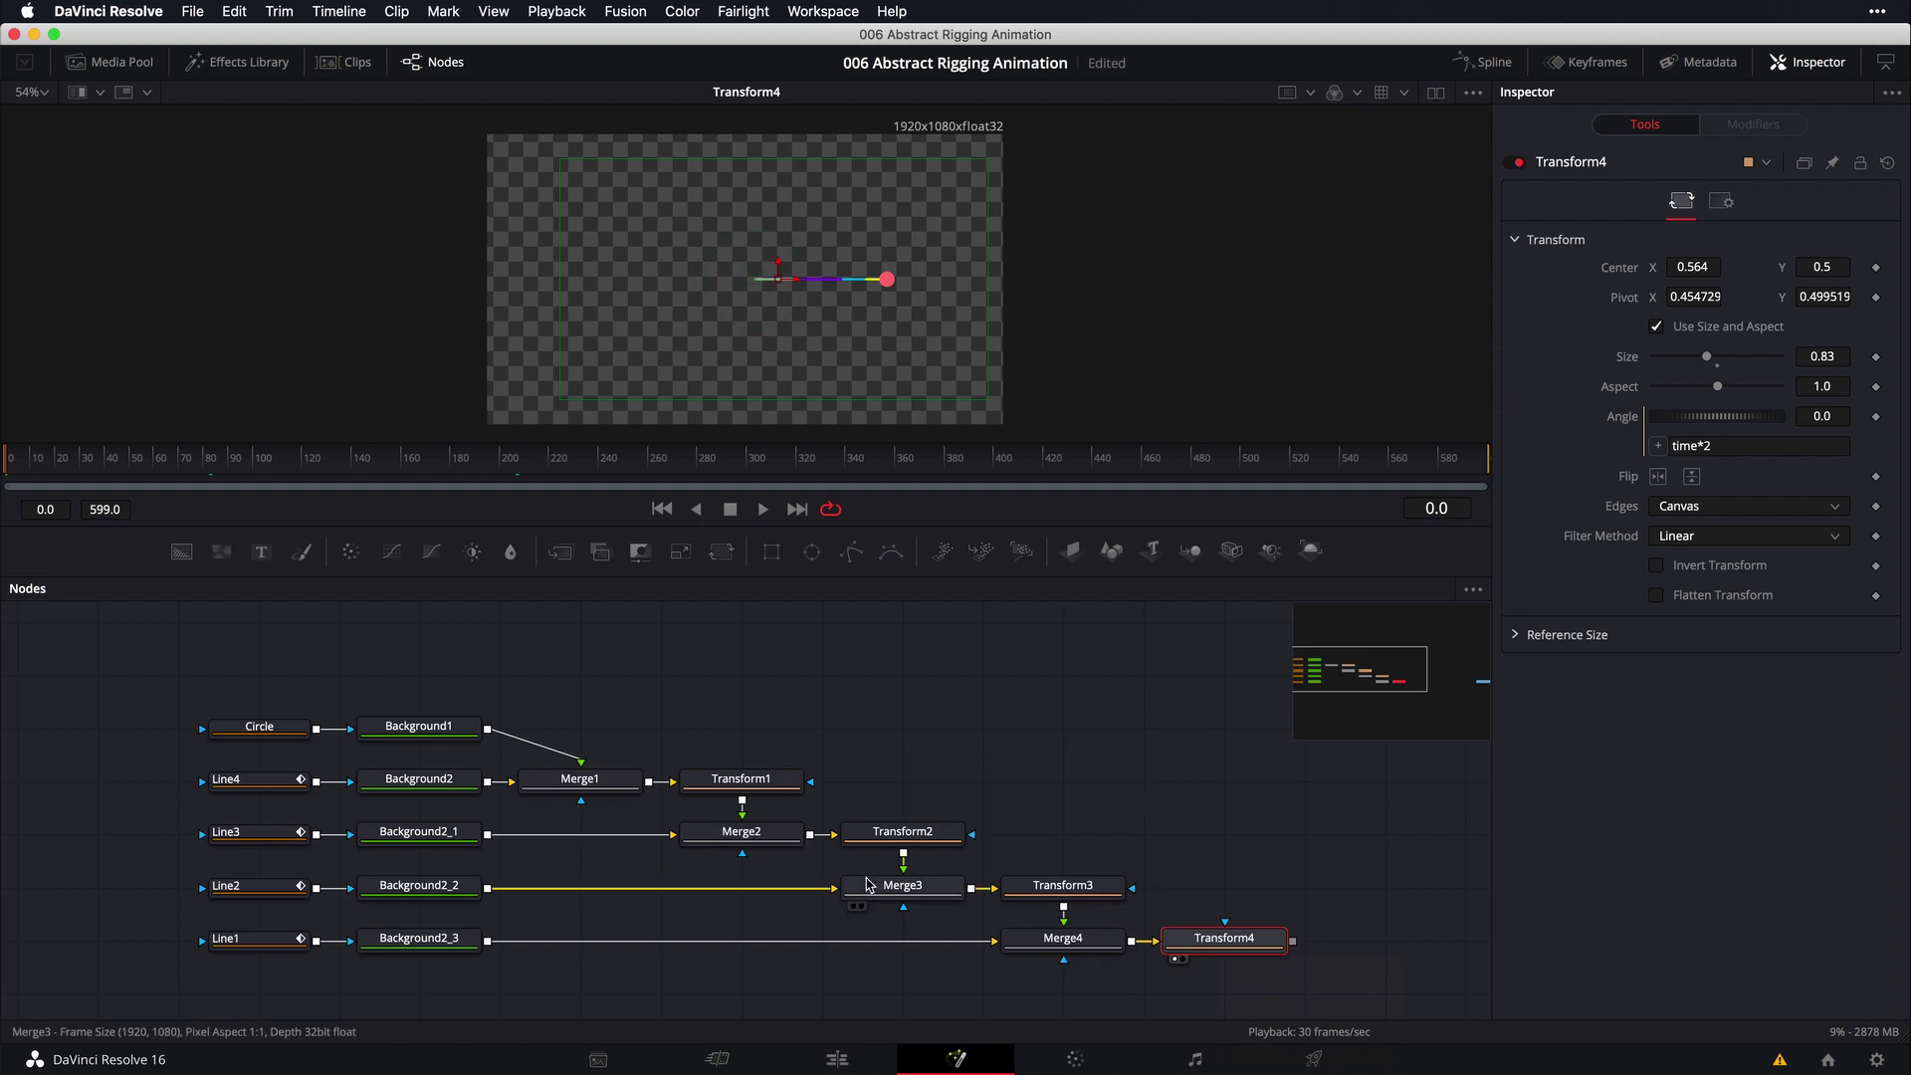
Drive Transform3's Angle with the expression time*-4 and play the animation to check the counter-rotation
{"action": "left_click", "coordinate": [1067, 887]}
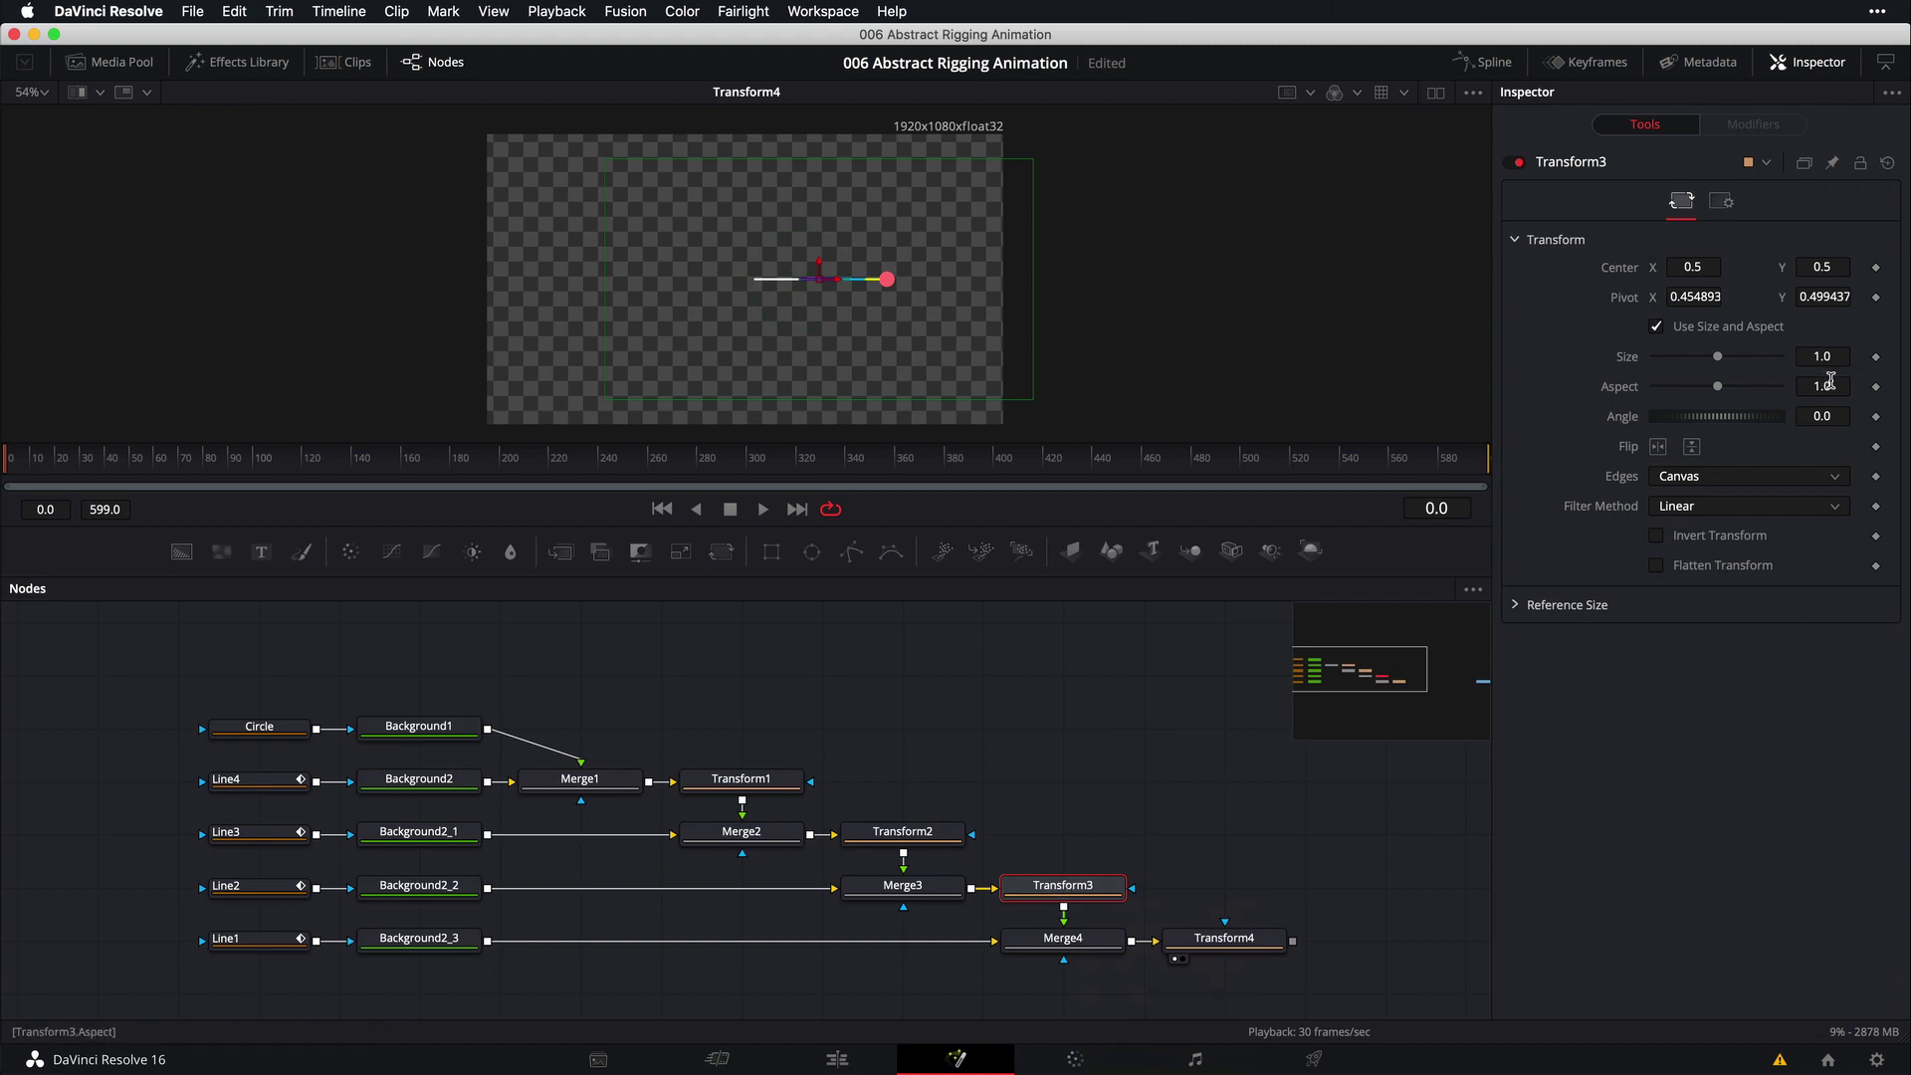
{"action": "left_click", "coordinate": [1828, 416]}
{"action": "key", "text": "BackSpace"}
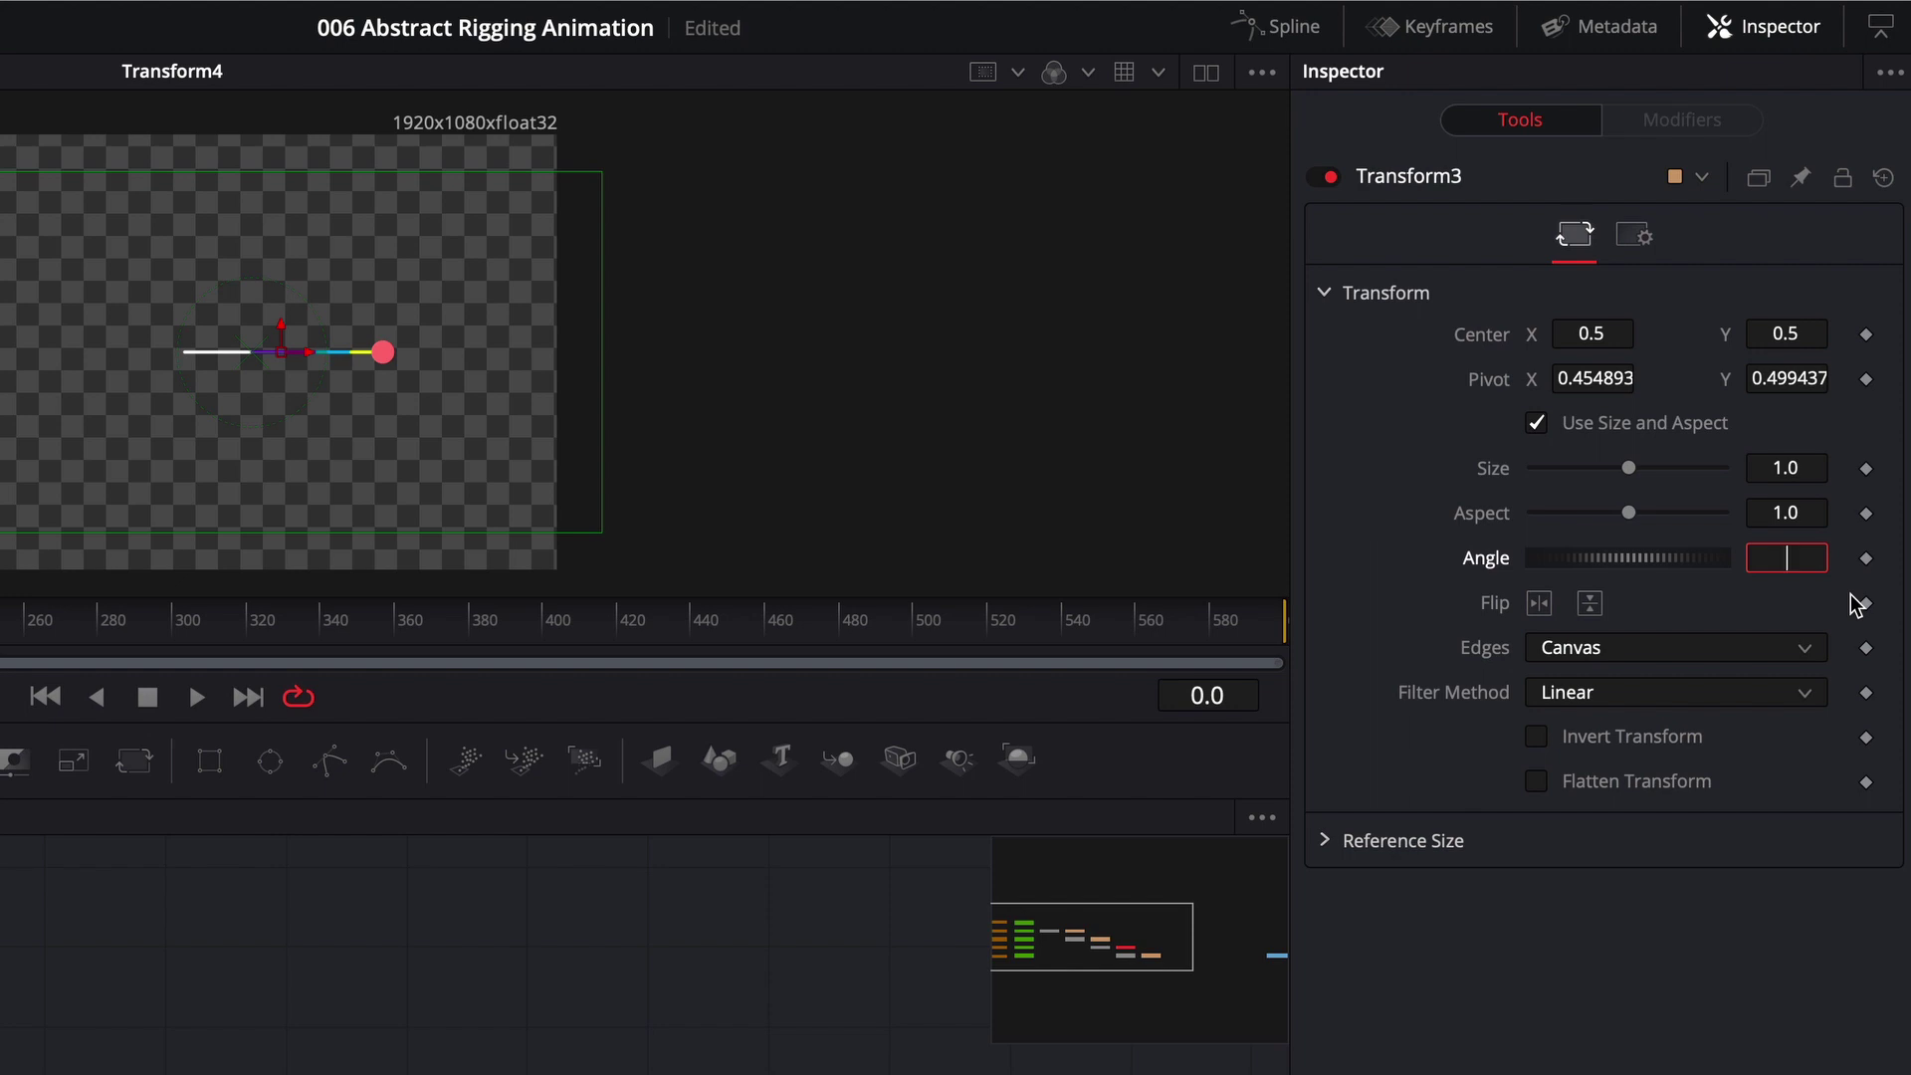
{"action": "type", "text": "=time*"}
{"action": "type", "text": "-4"}
{"action": "key", "text": "Tab"}
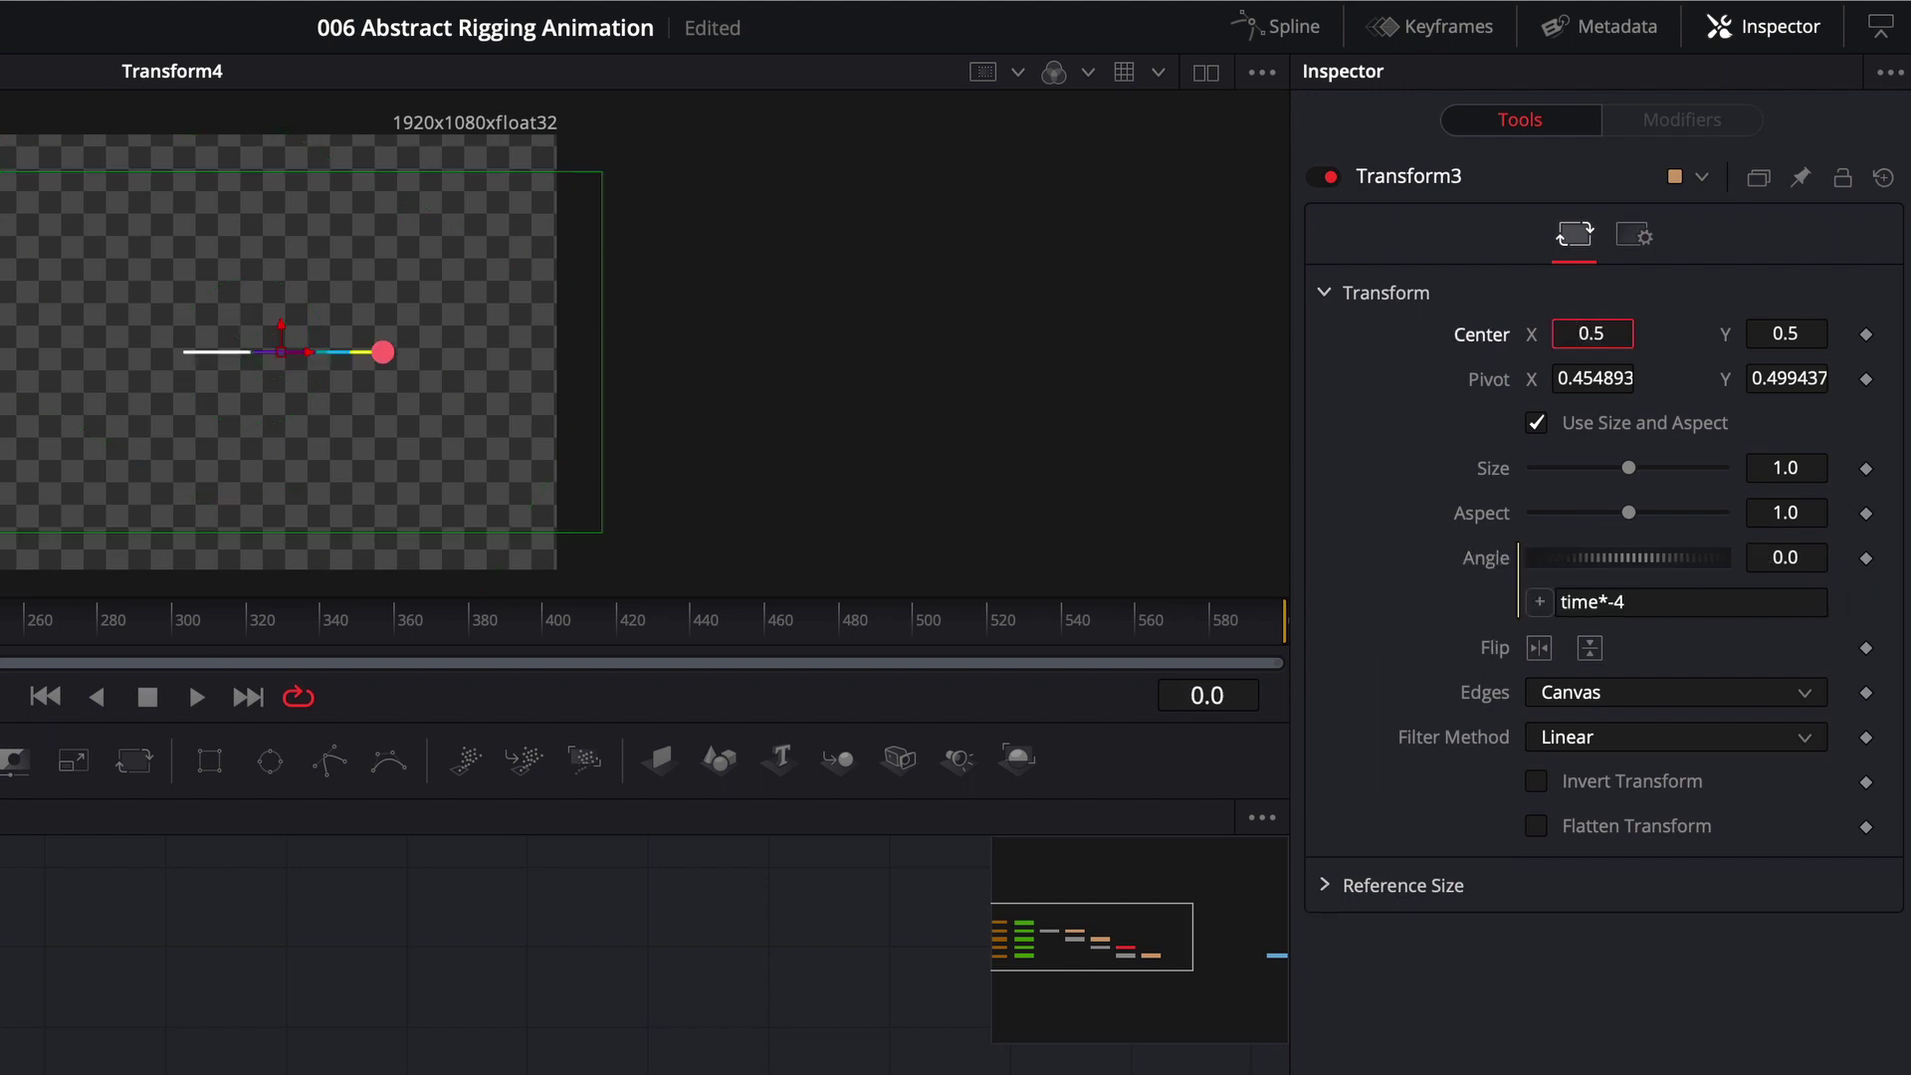
{"action": "key", "text": "space"}
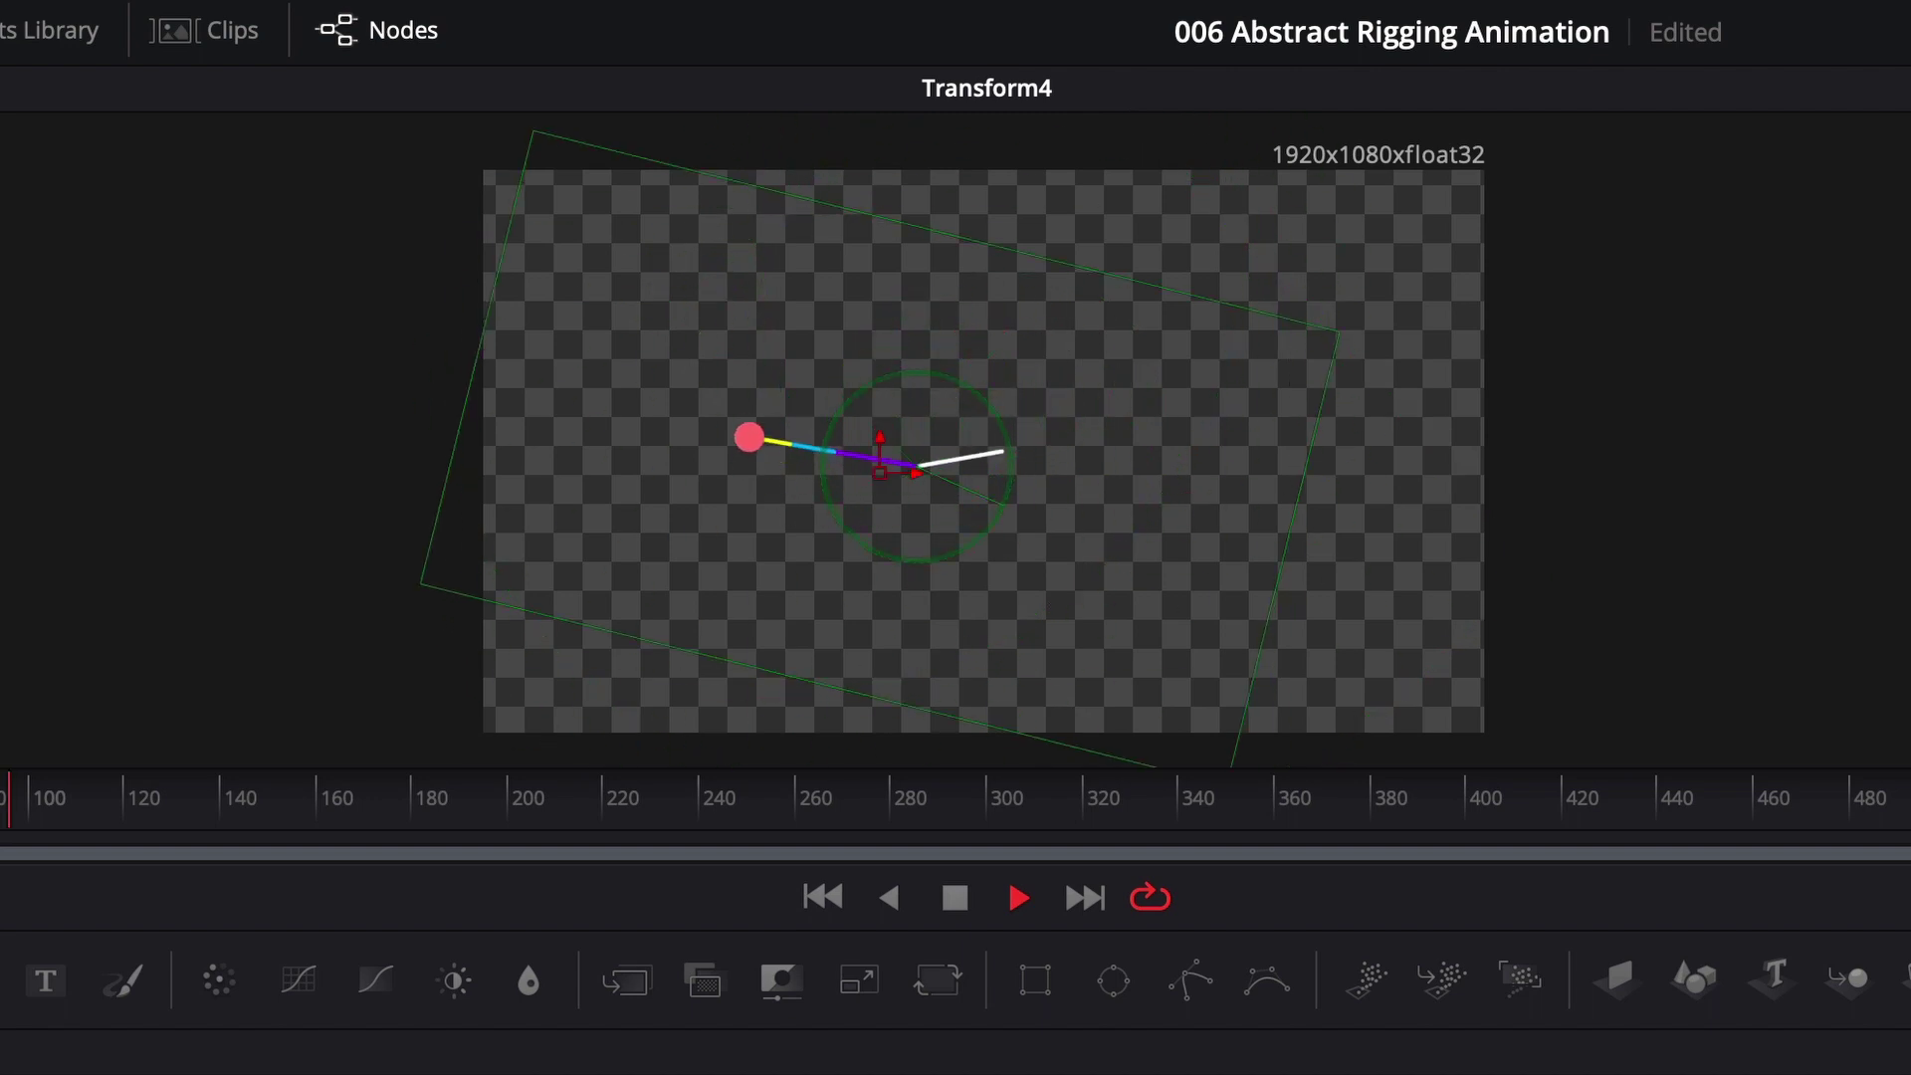
{"action": "key", "text": "space"}
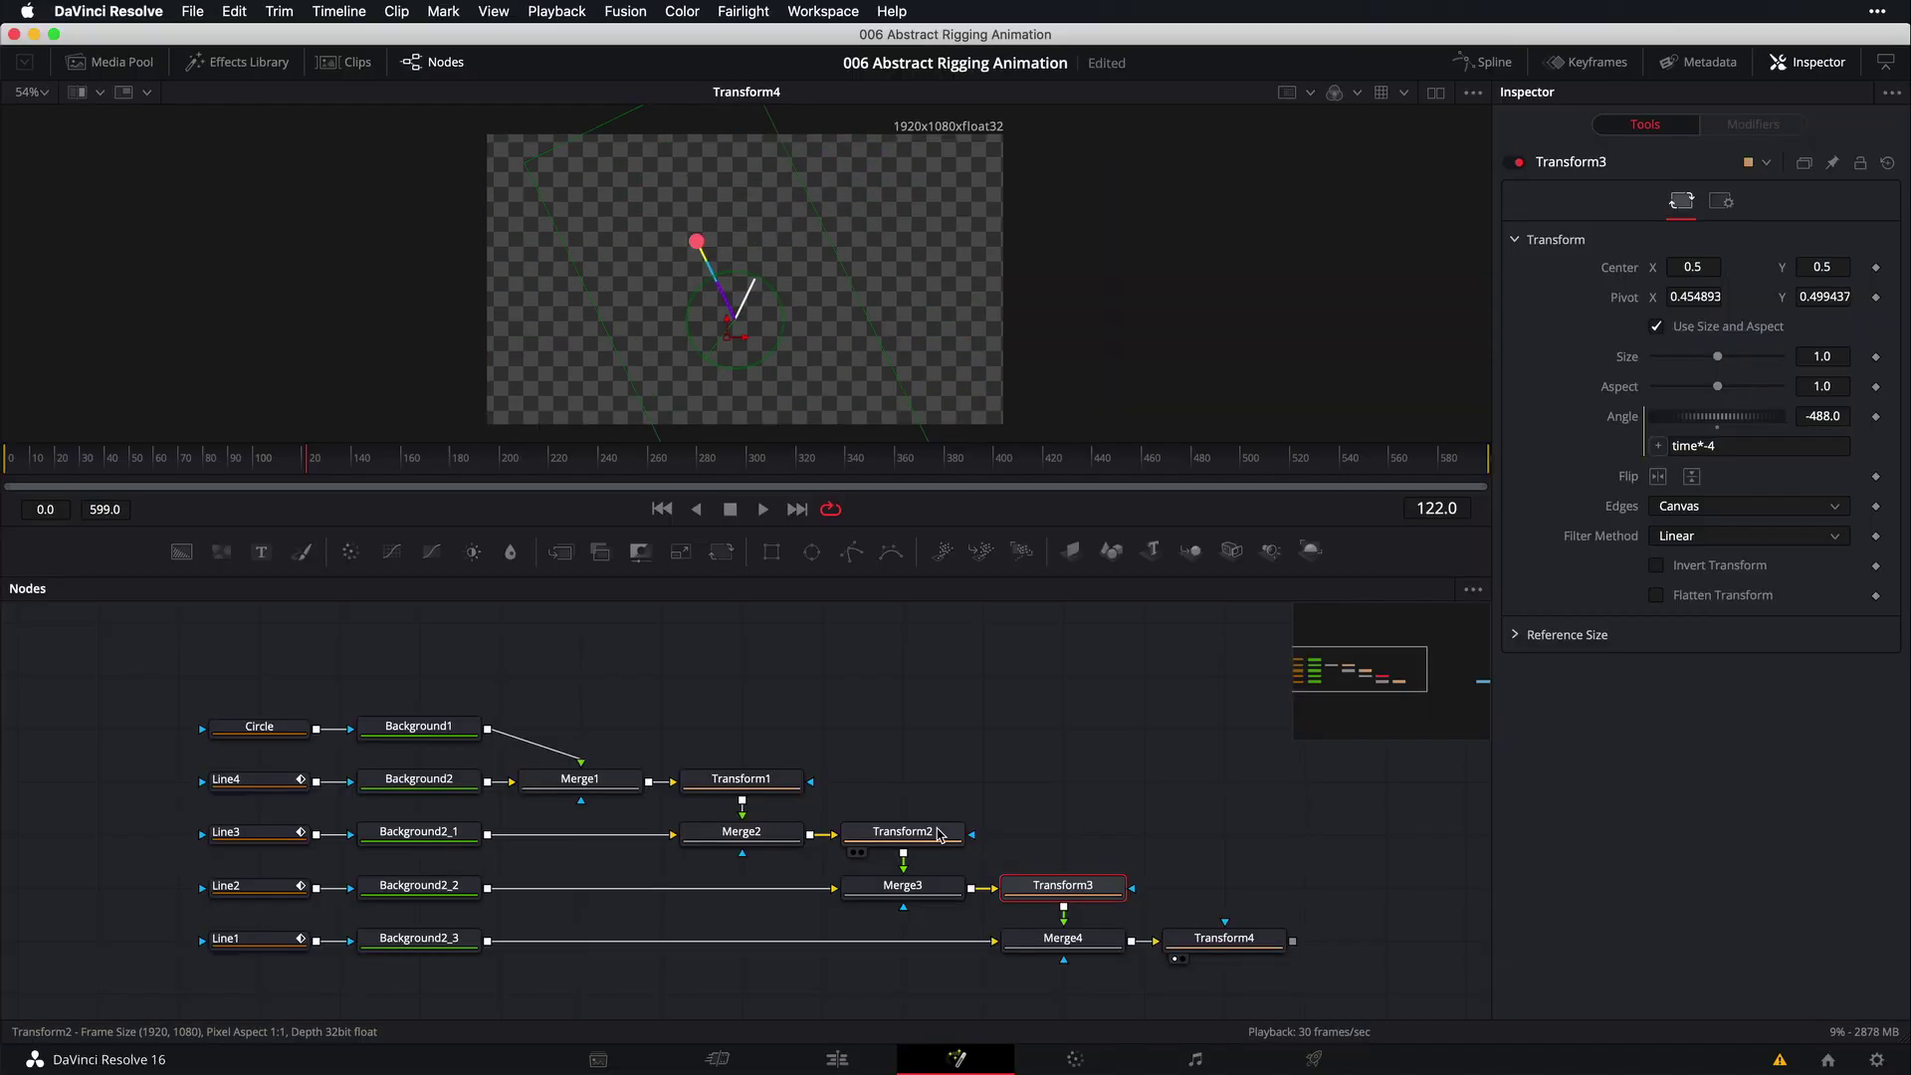
Drive Transform2's Angle with the expression time*-3
{"action": "left_click", "coordinate": [898, 832]}
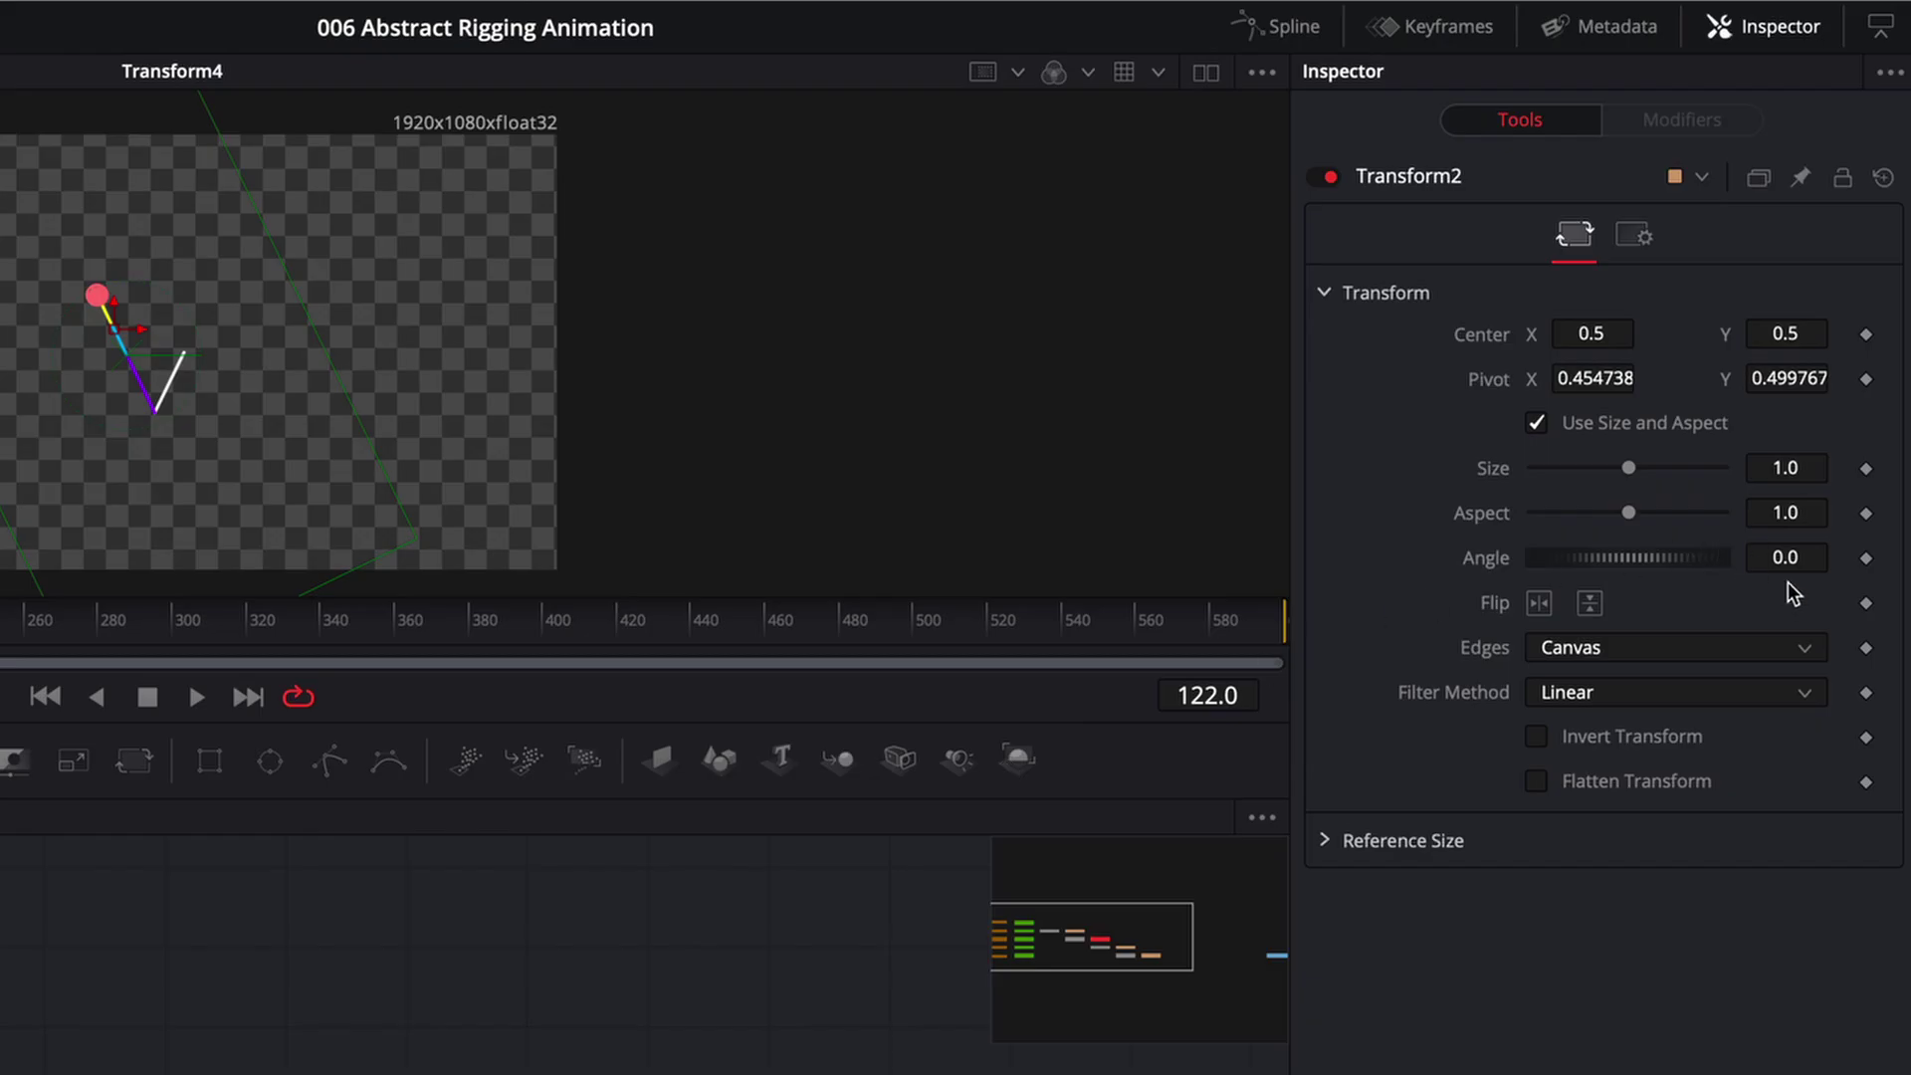
{"action": "left_click", "coordinate": [1787, 556]}
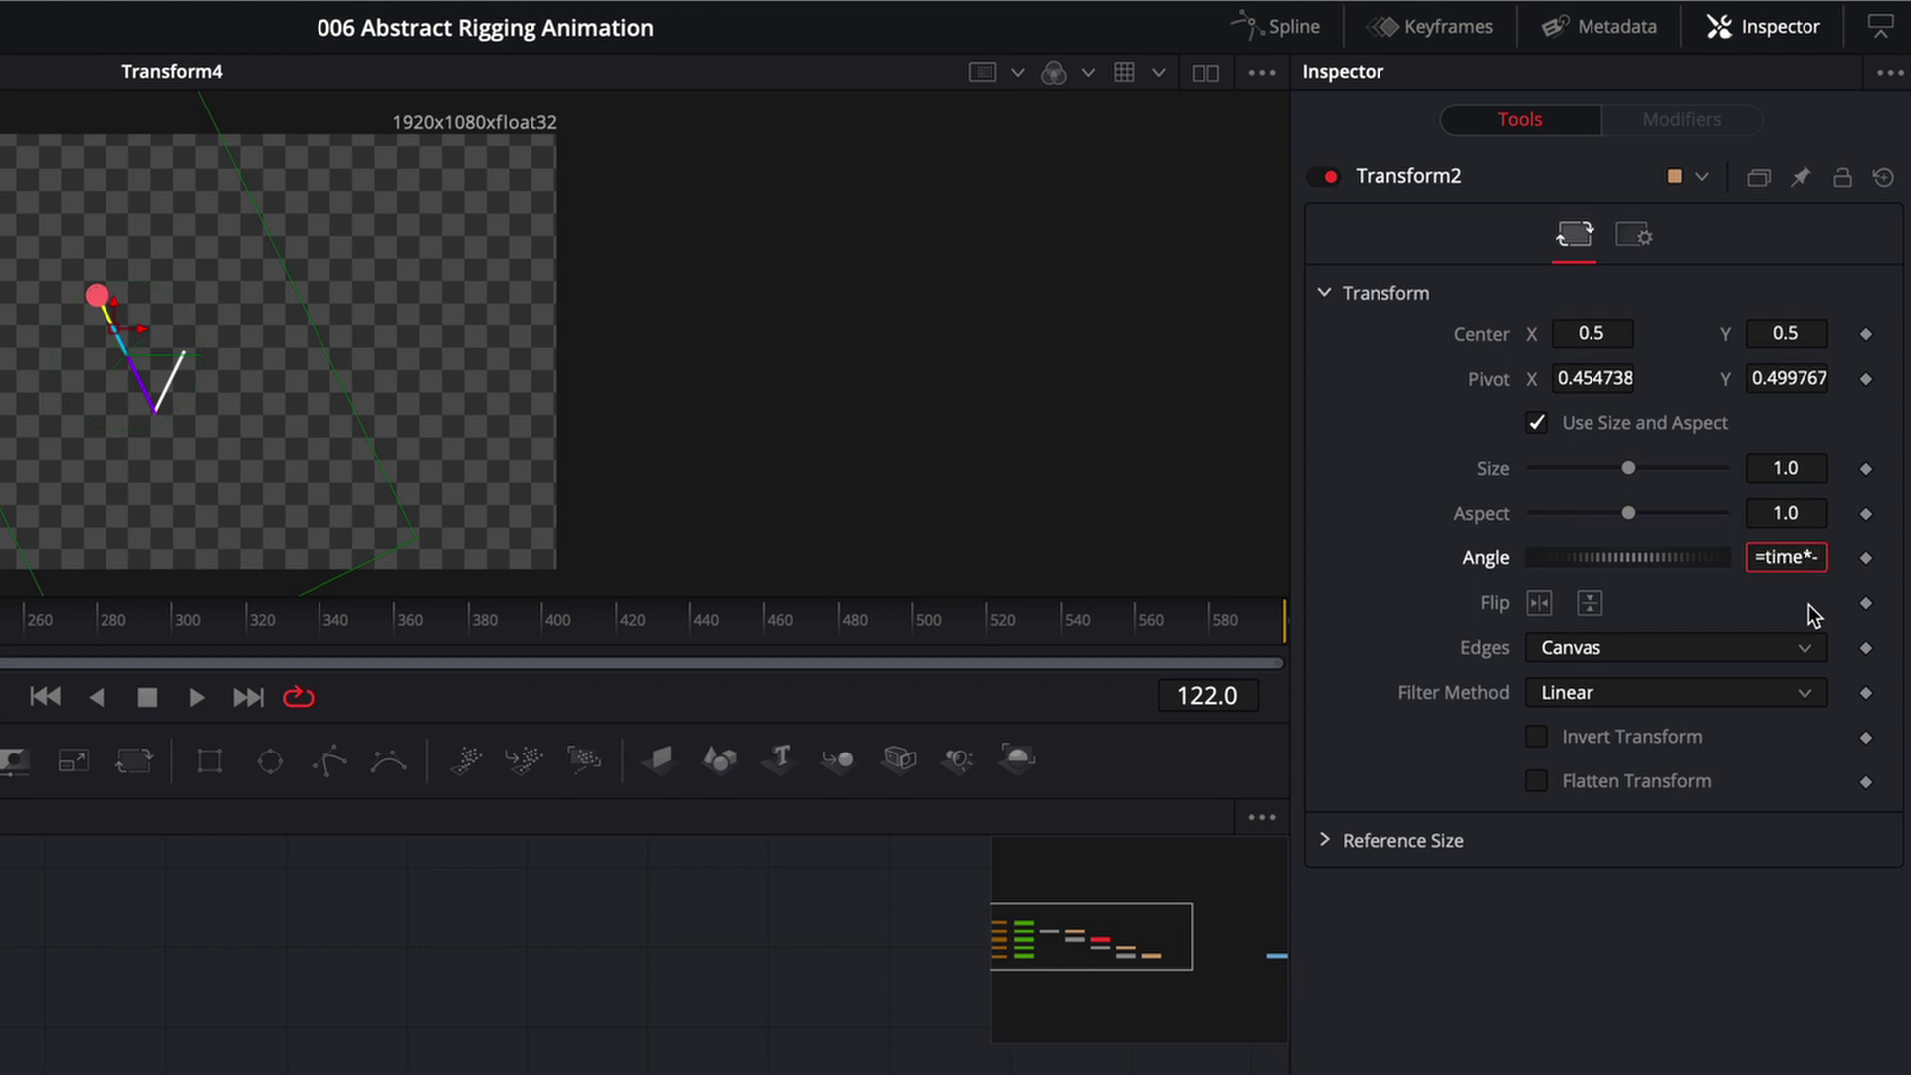
{"action": "type", "text": "=time*-3"}
{"action": "key", "text": "Tab"}
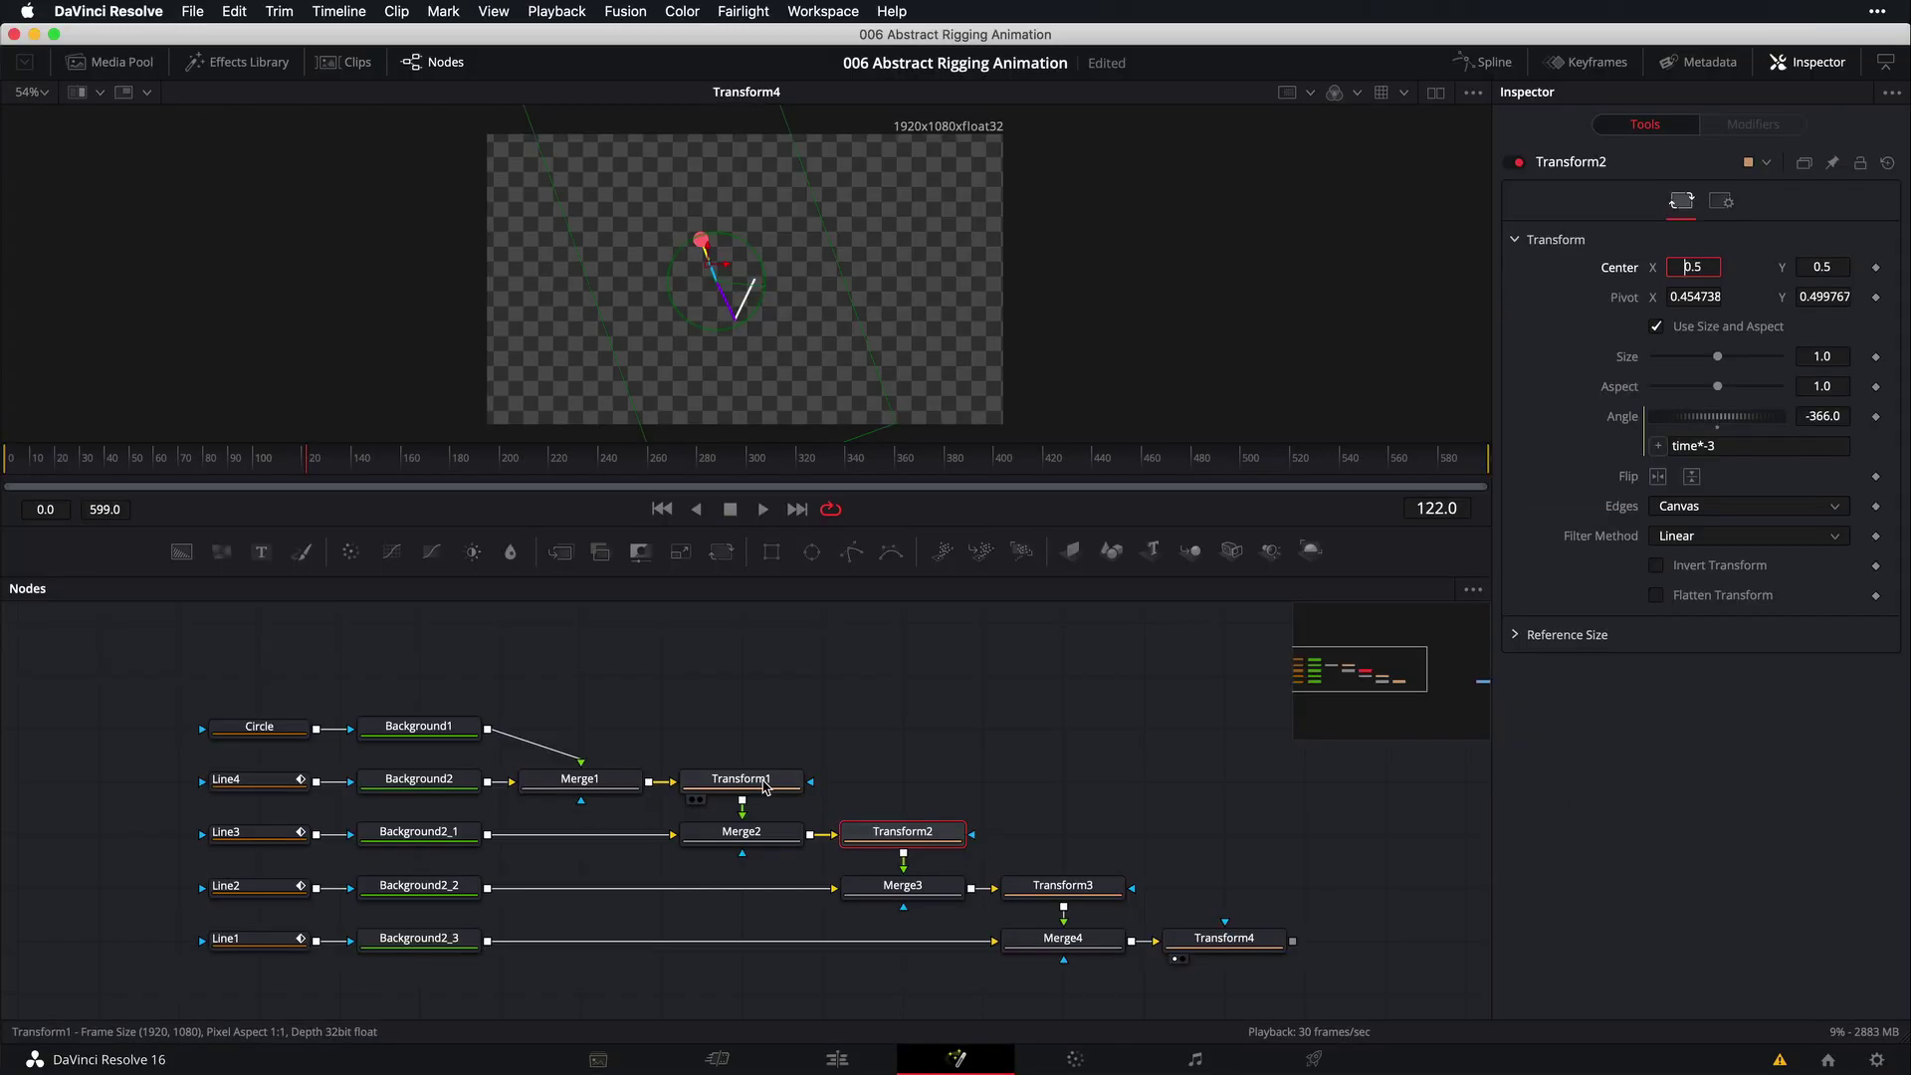
Drive Transform1's Angle with the expression time*8 and play the animation to check the combined motion
{"action": "left_click", "coordinate": [765, 786]}
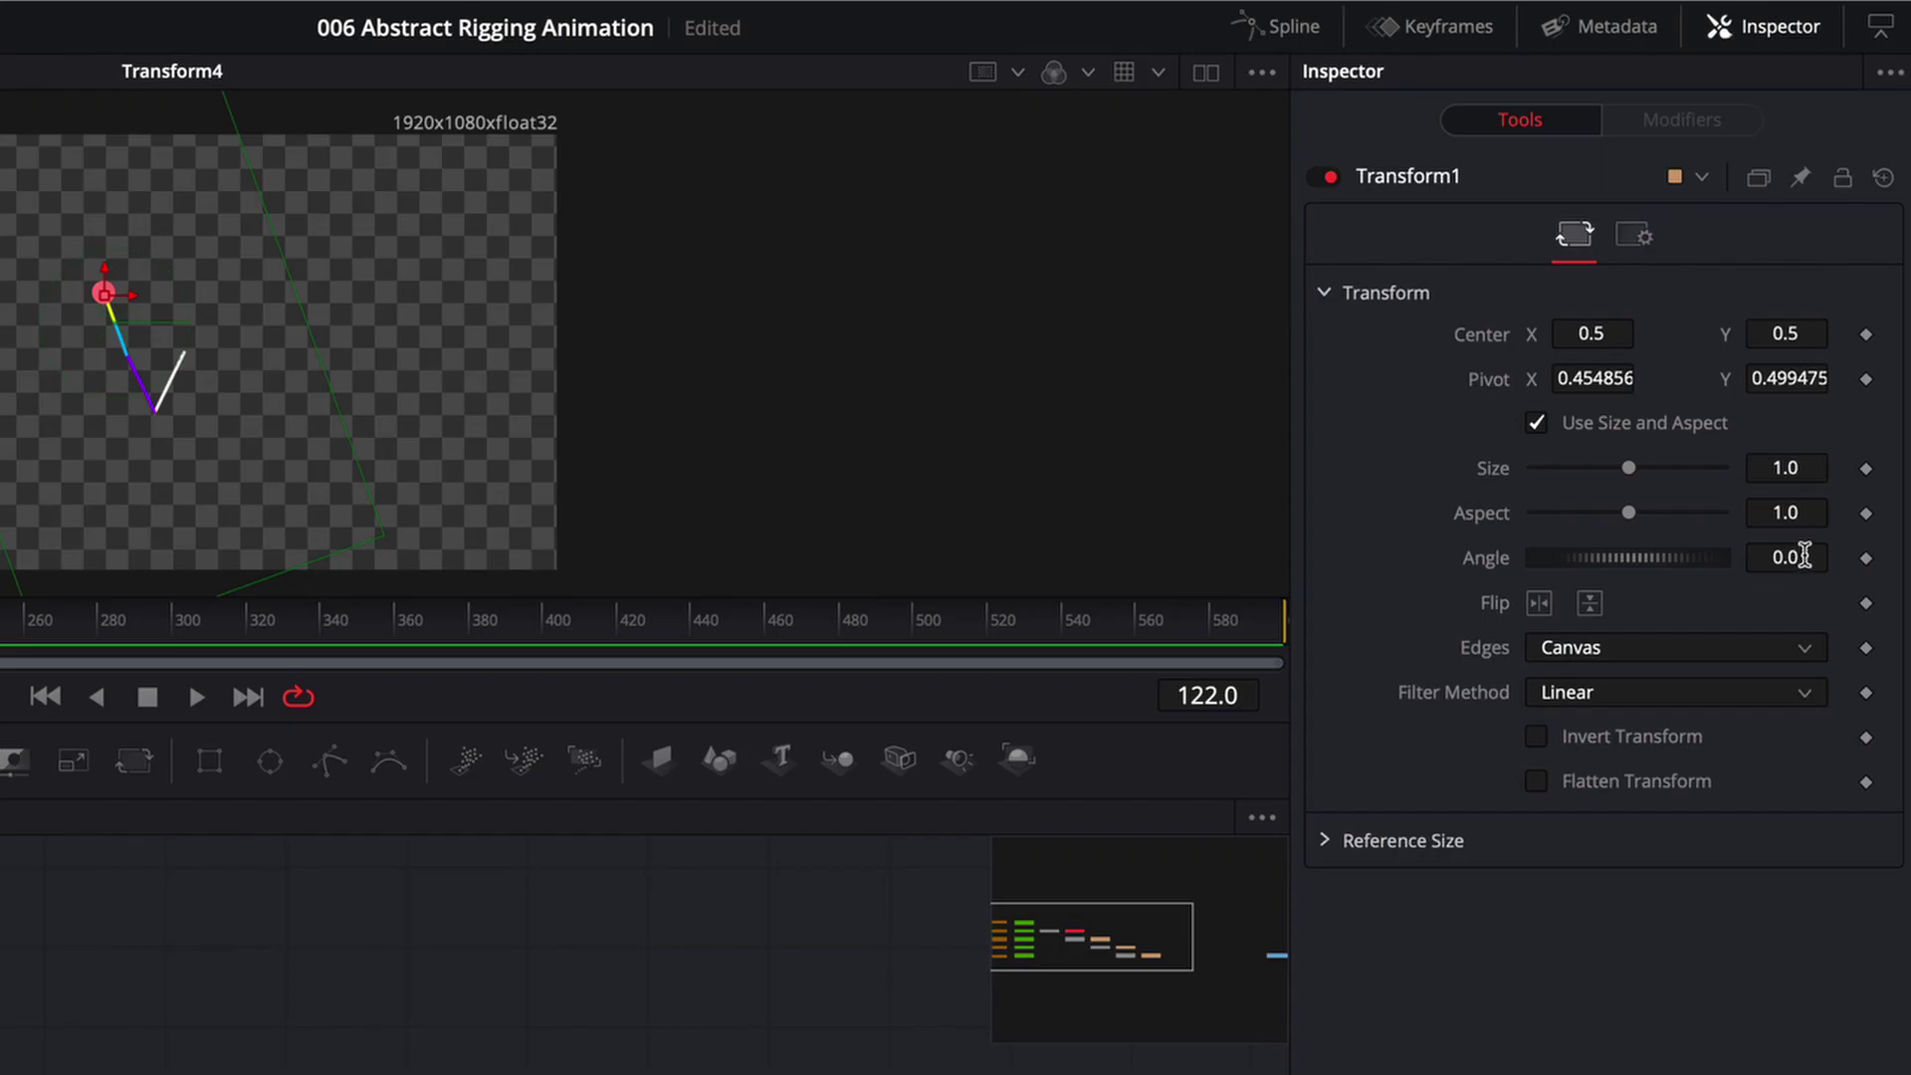
{"action": "left_click", "coordinate": [1787, 557]}
{"action": "key", "text": "BackSpace"}
{"action": "key", "text": "BackSpace"}
{"action": "key", "text": "BackSpace"}
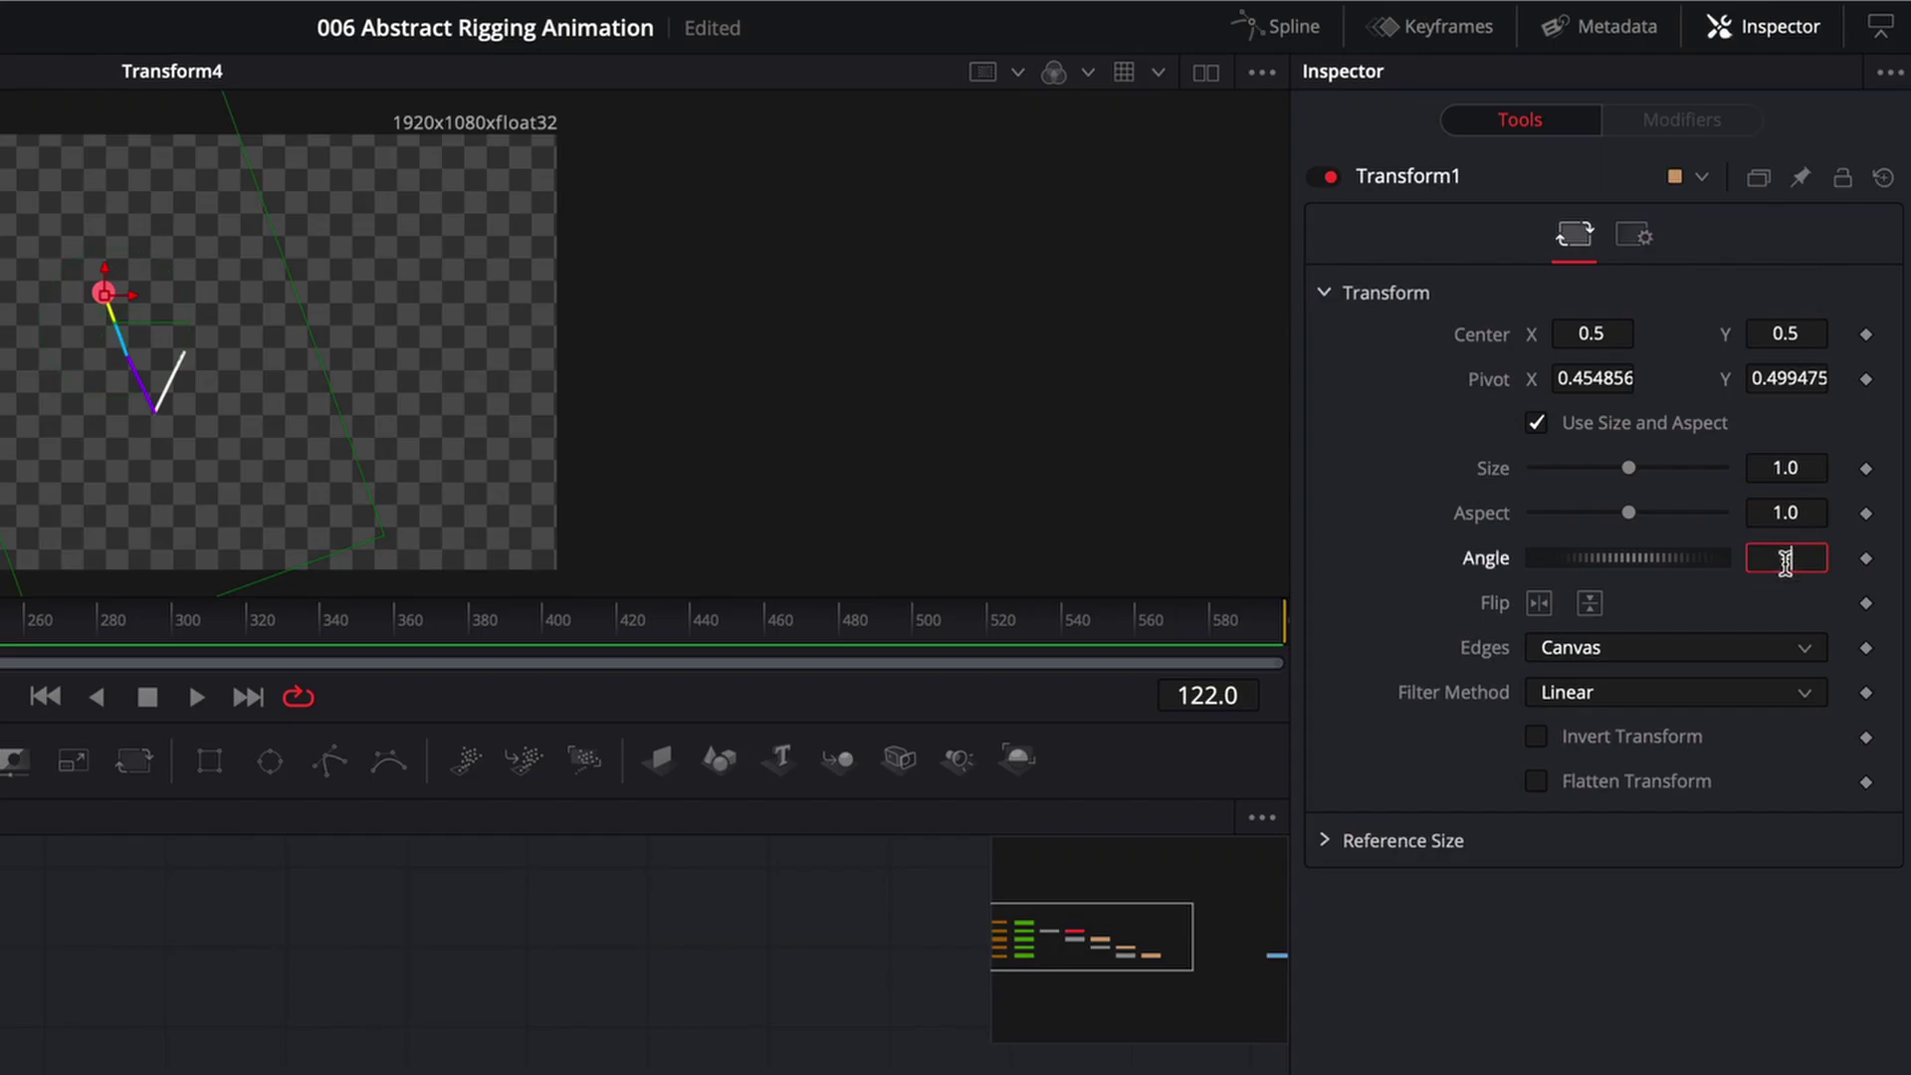
{"action": "type", "text": "=time*8"}
{"action": "key", "text": "Return"}
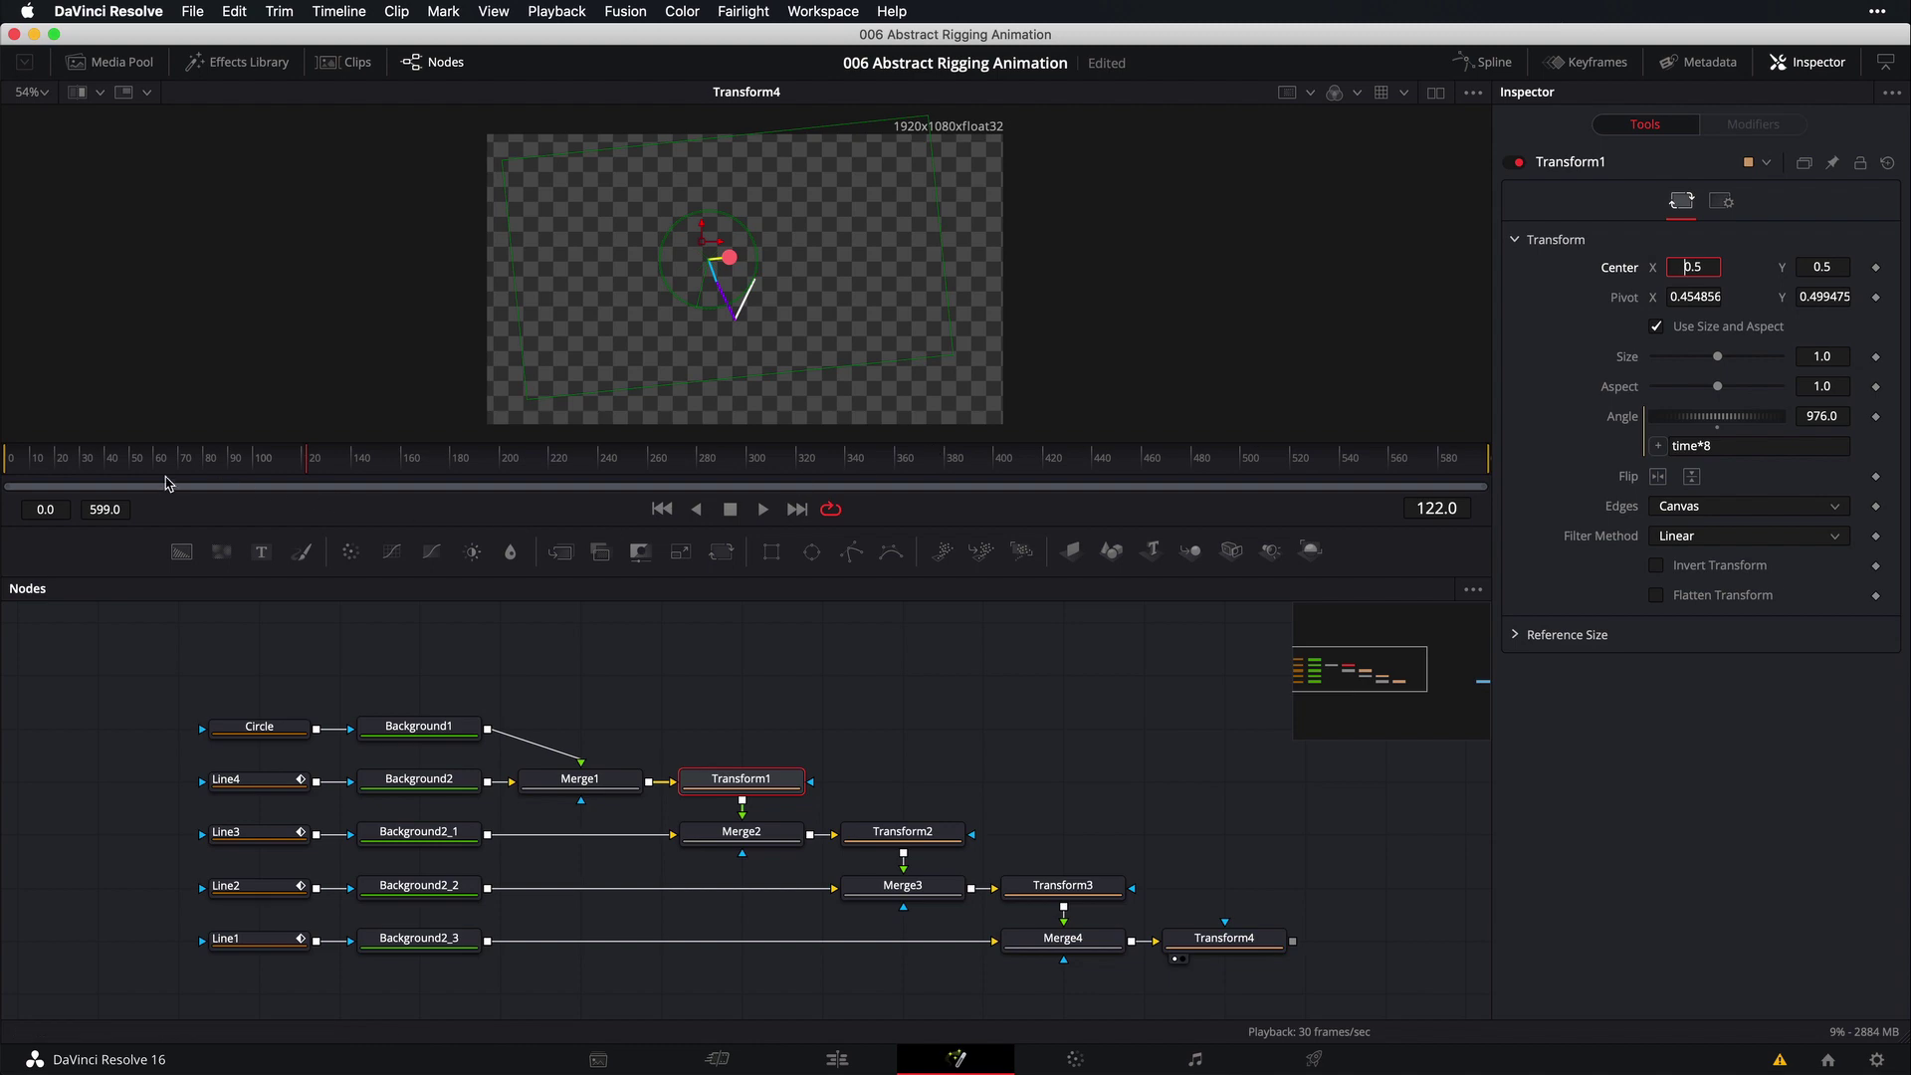
{"action": "key", "text": "space"}
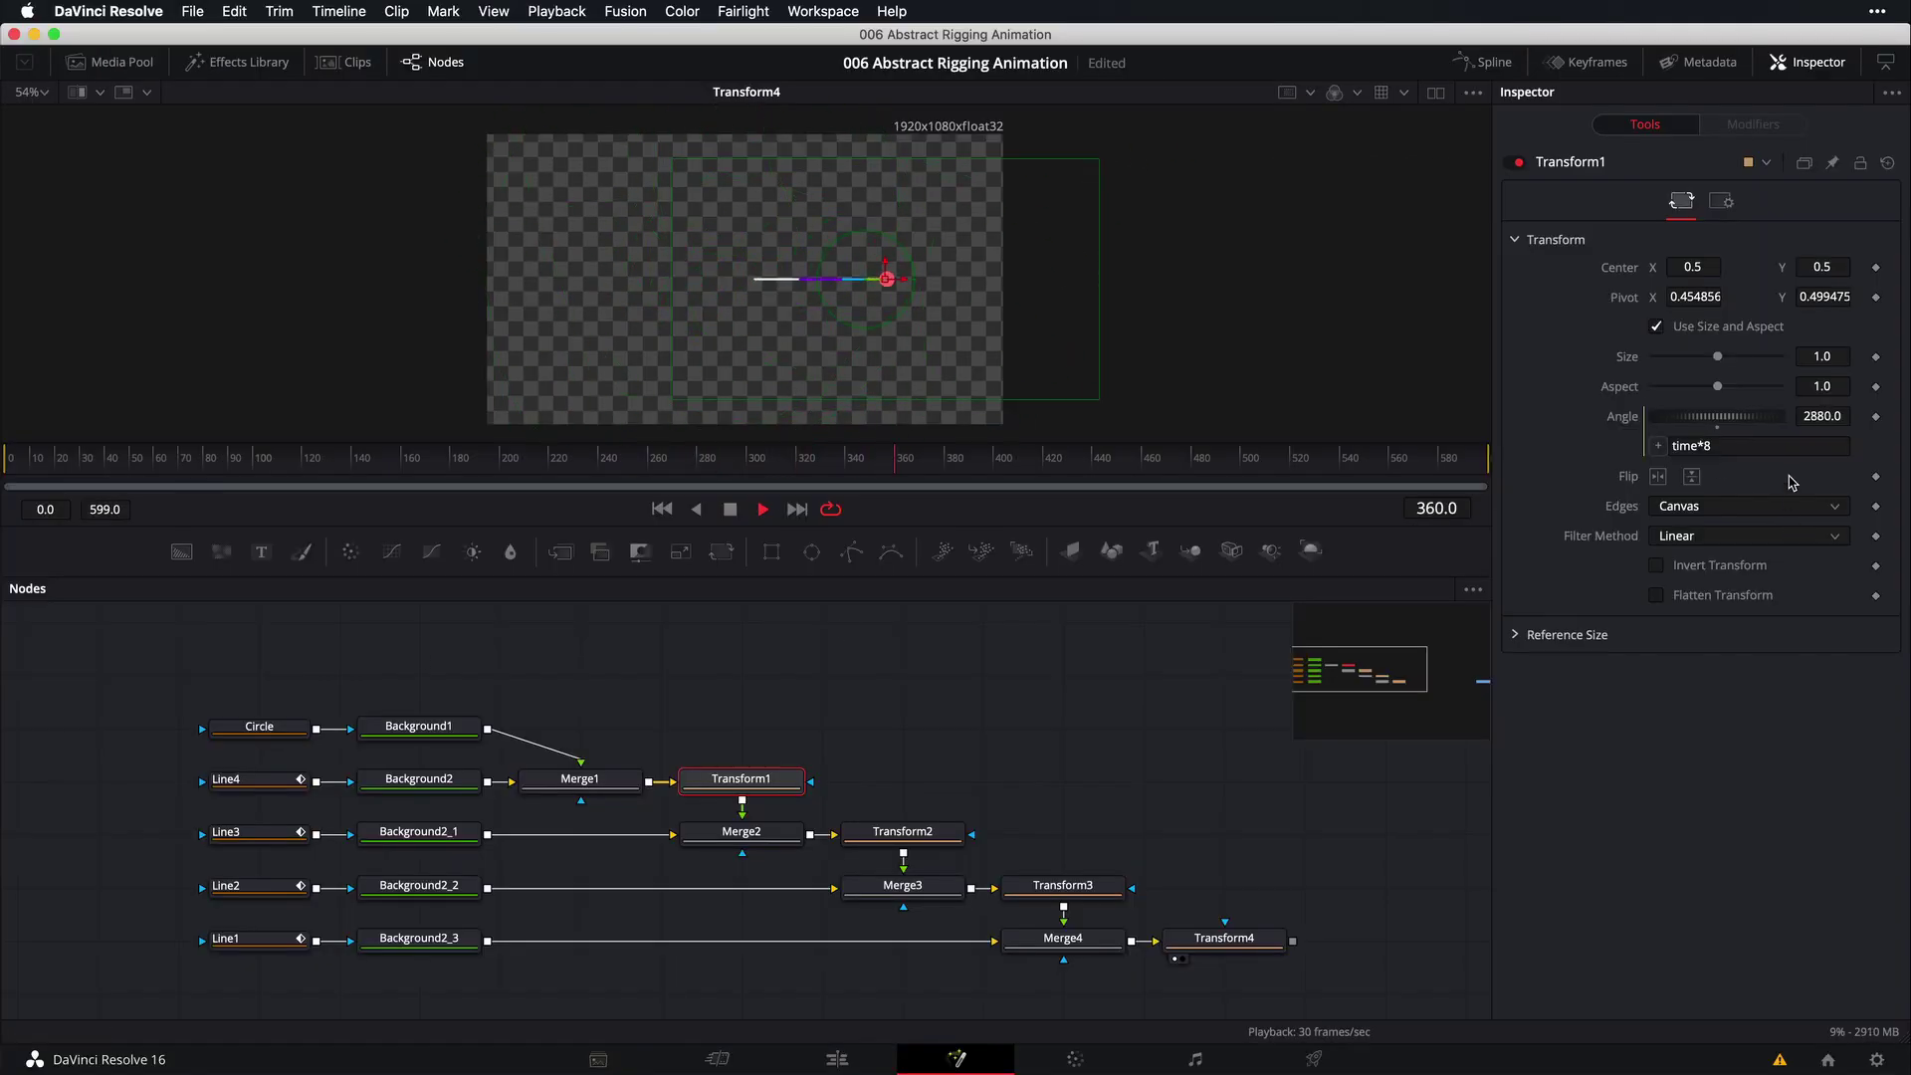
{"action": "key", "text": "space"}
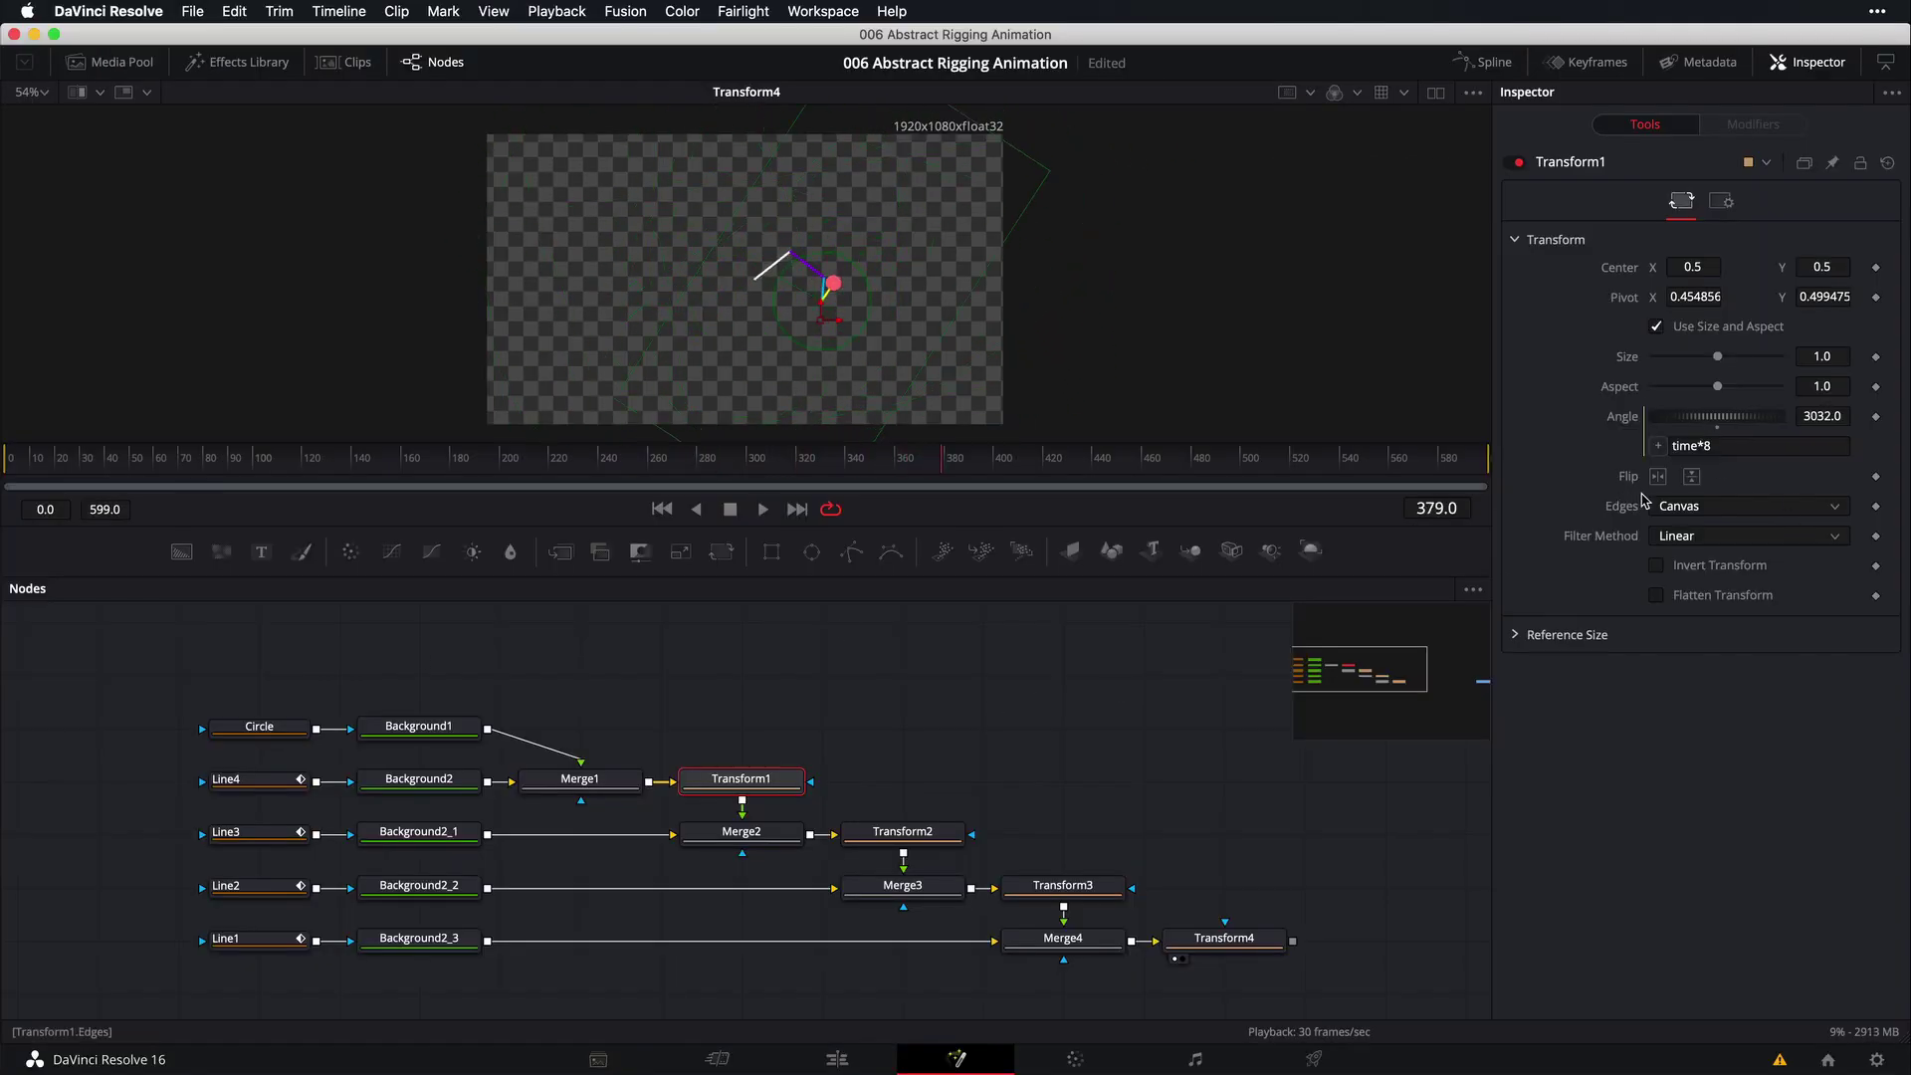
Change Transform1's Angle expression to time*12 and return the playhead to the start
{"action": "left_click", "coordinate": [1740, 448]}
{"action": "key", "text": "Return"}
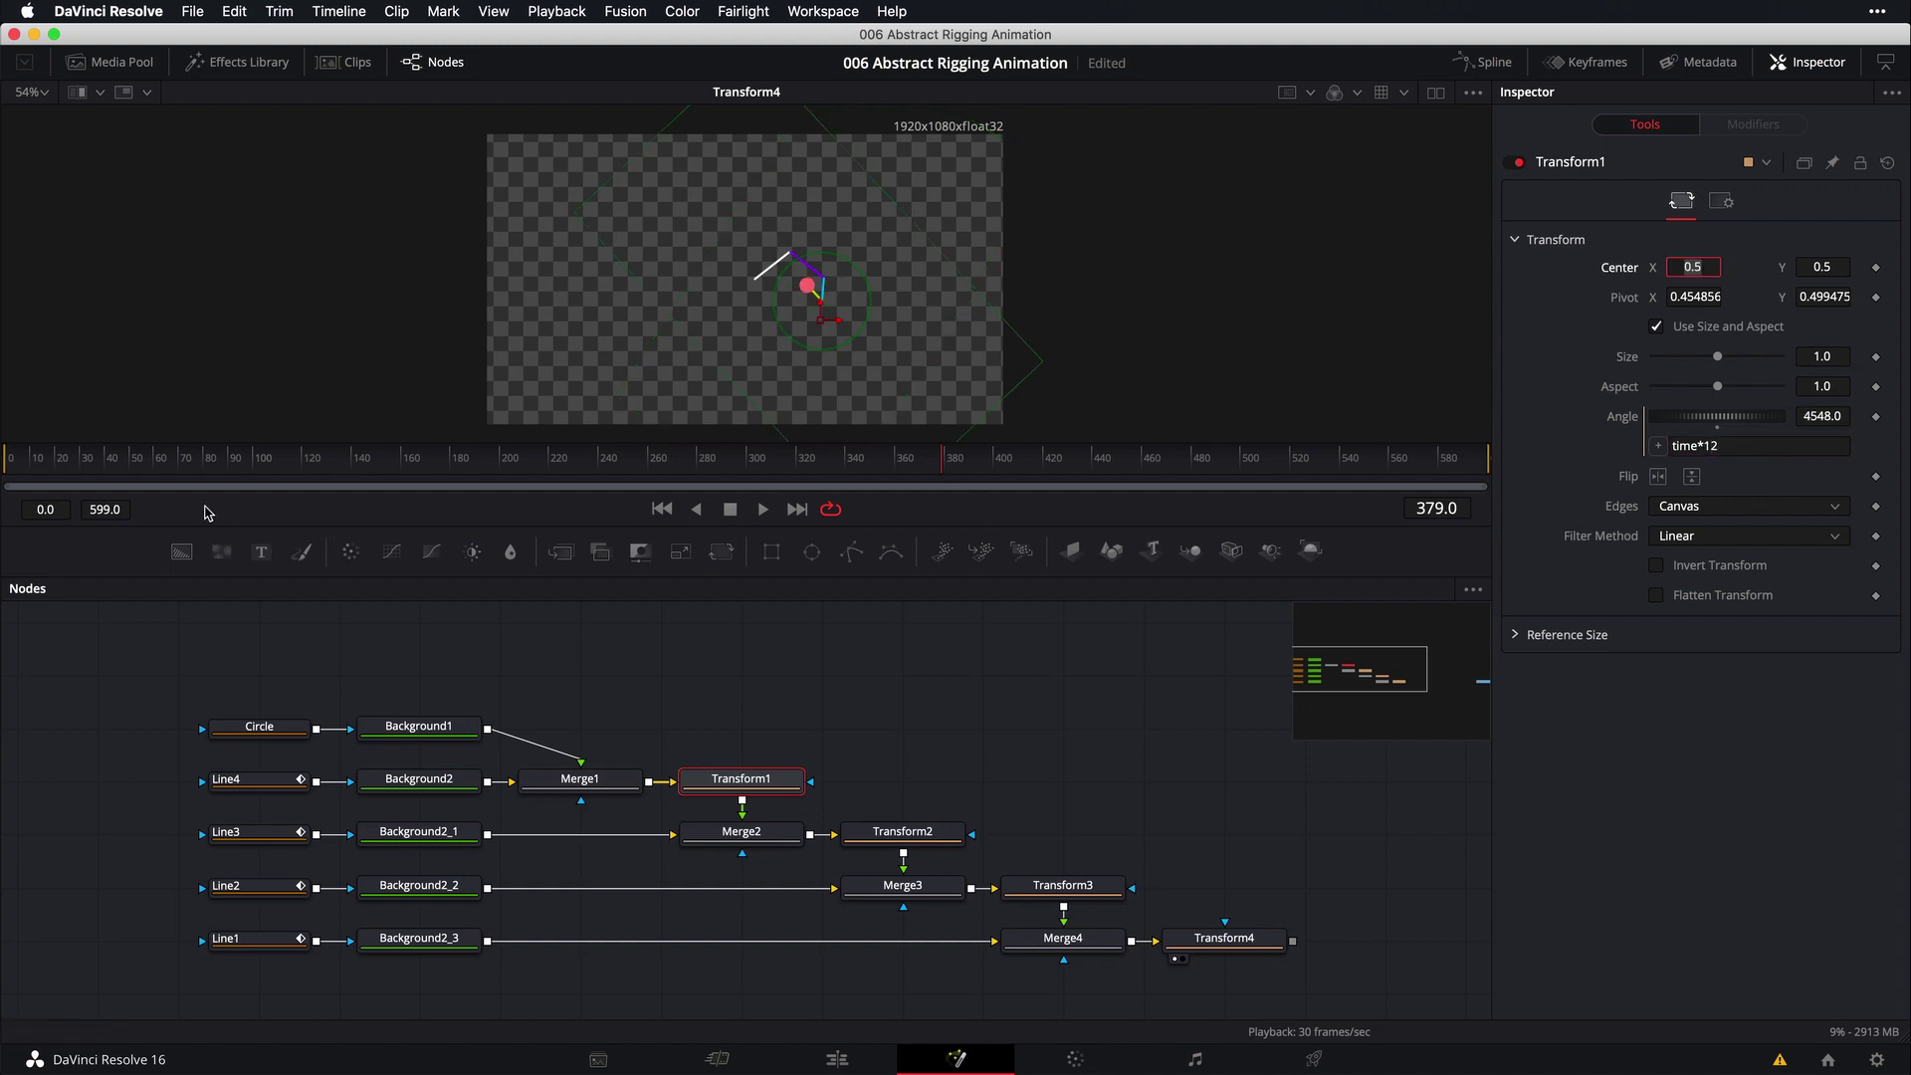
{"action": "key", "text": "Home"}
Change Transform4's Angle expression to time*3, play the animation and return the playhead to frame 0
{"action": "key", "text": "space"}
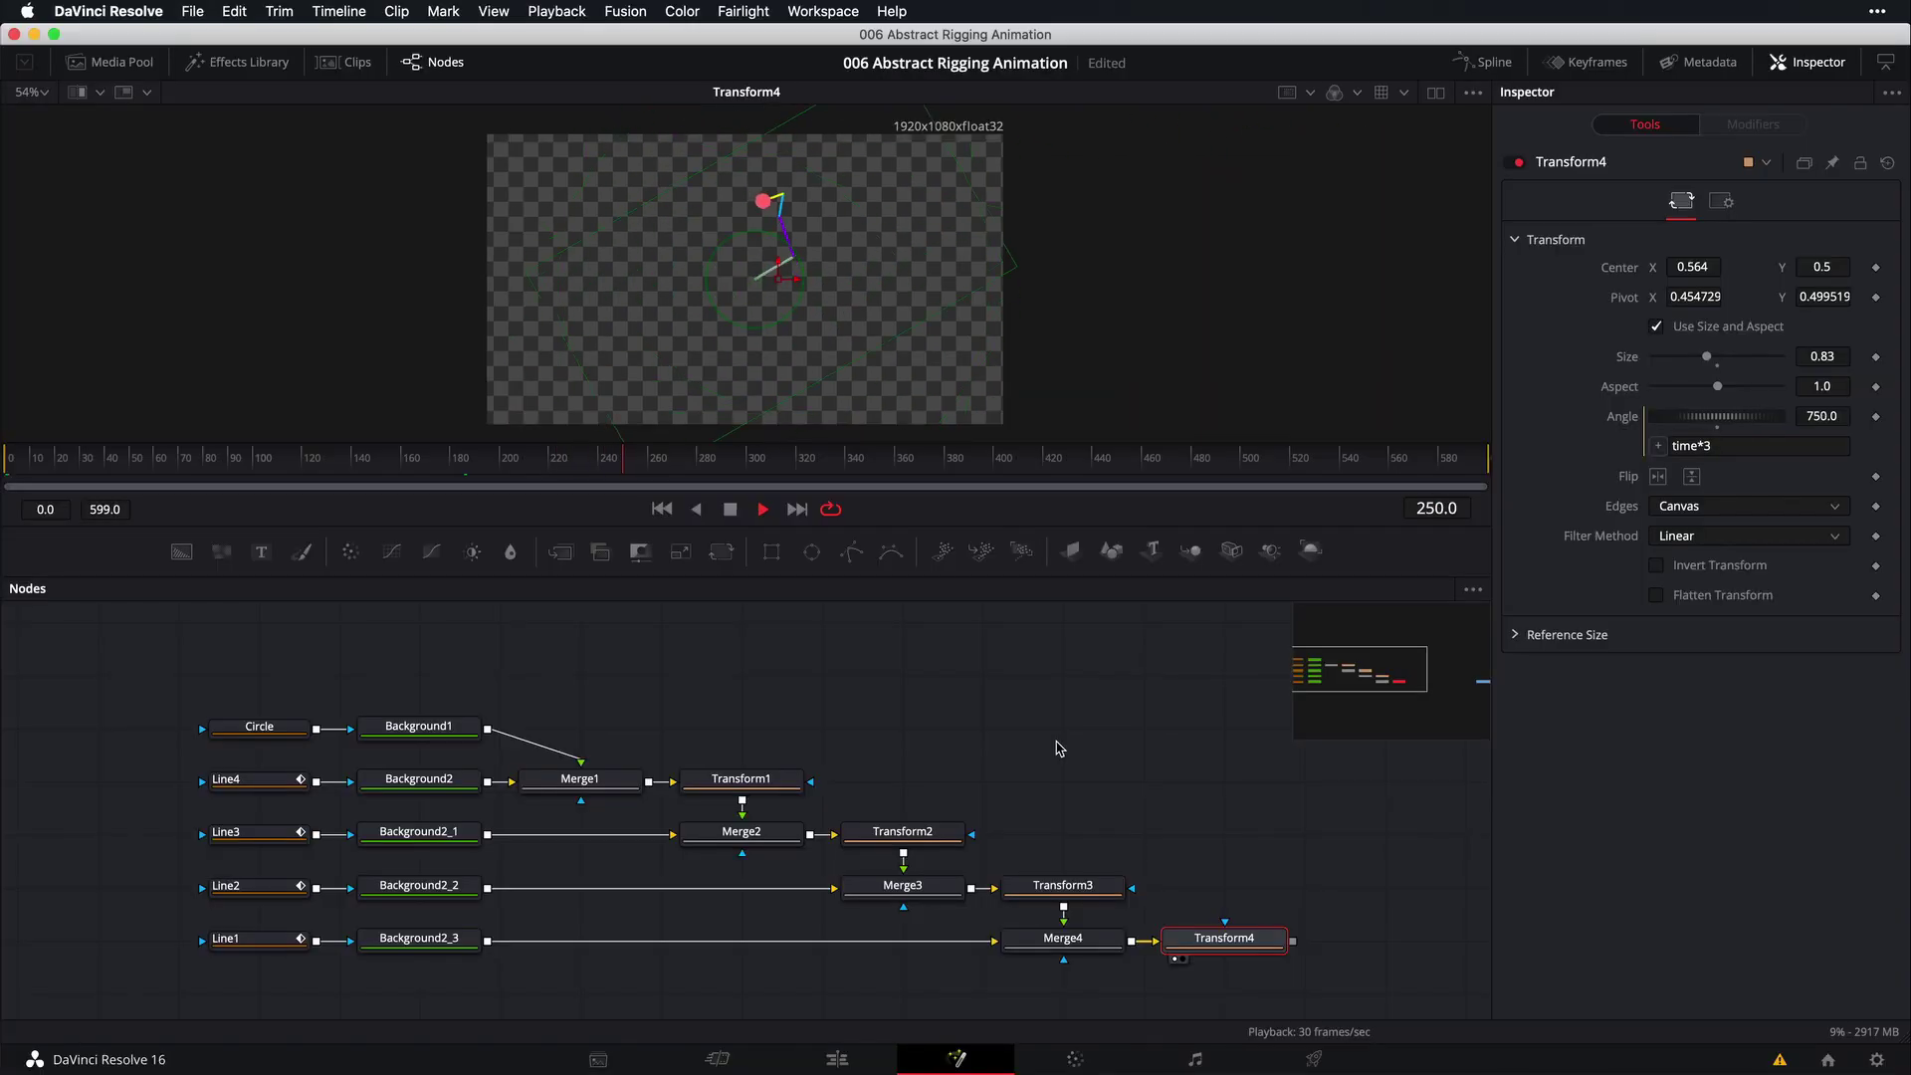
{"action": "key", "text": "space"}
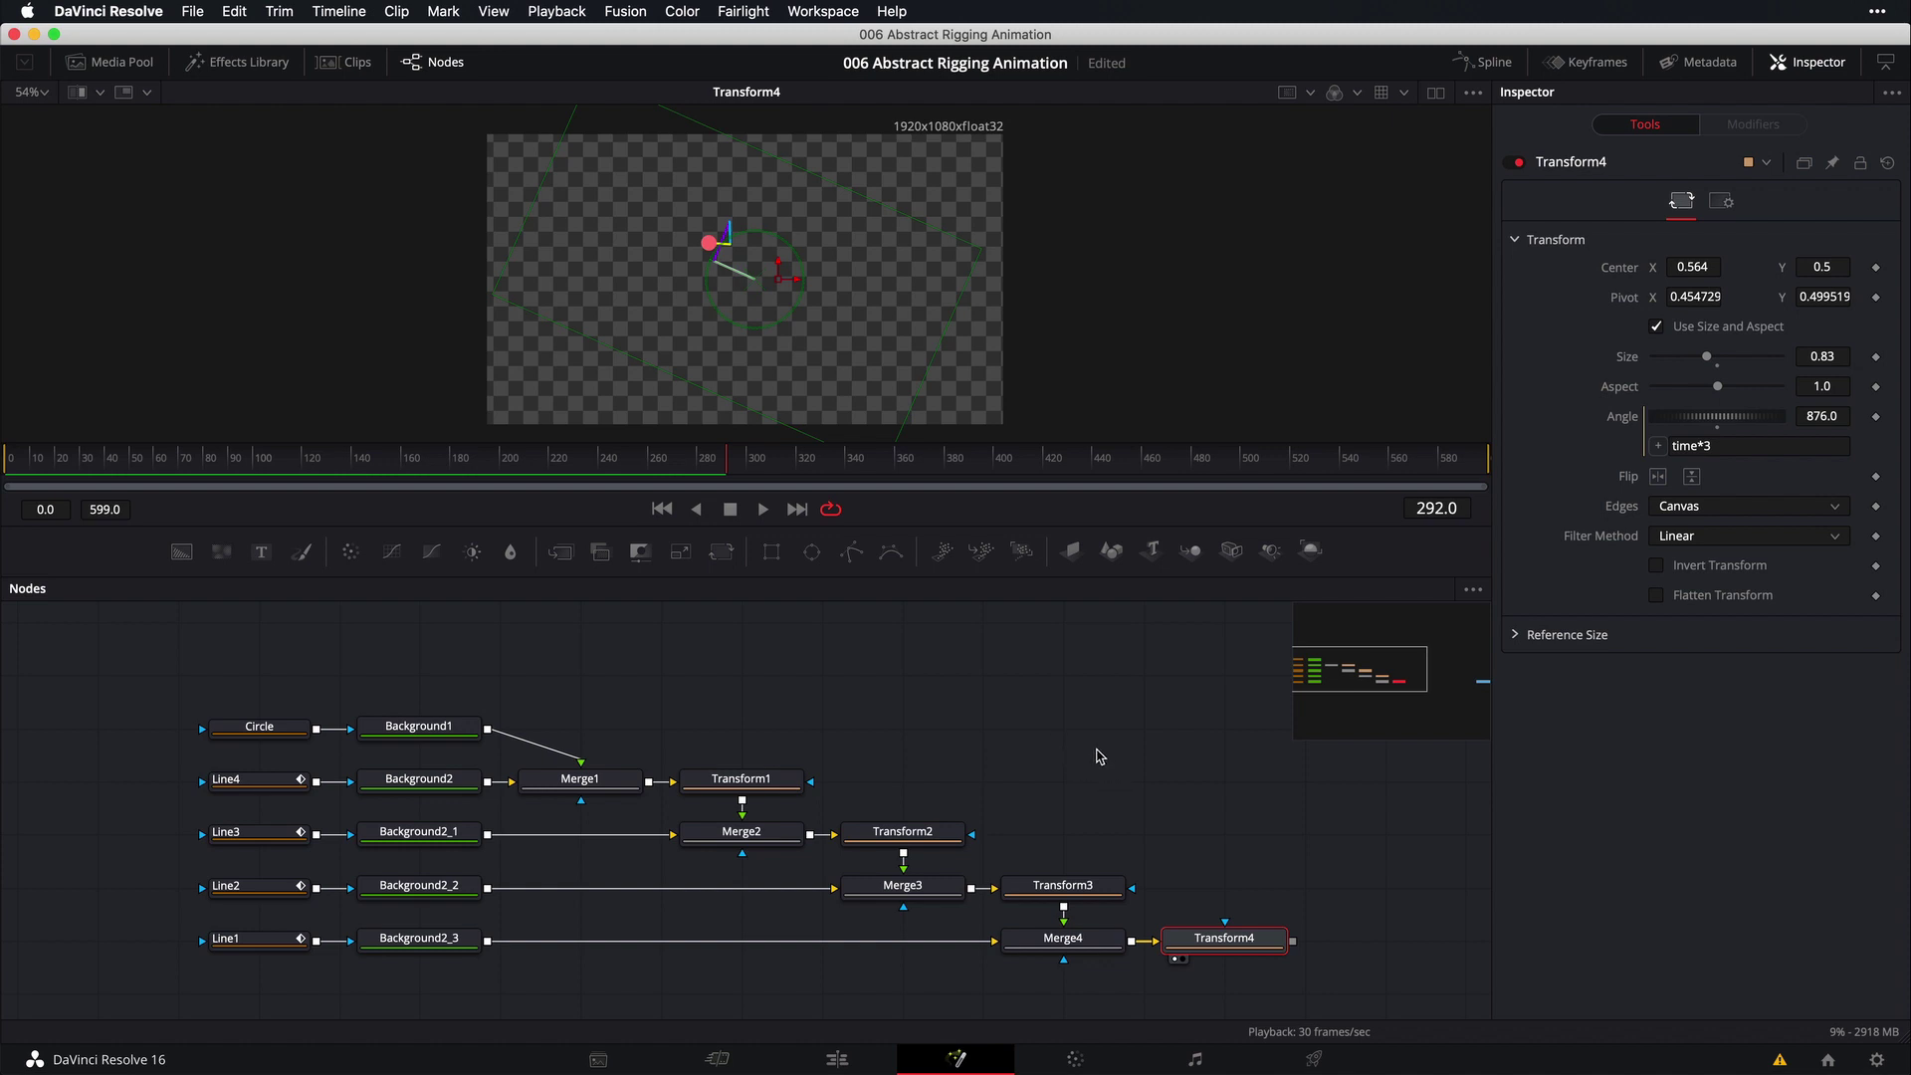
{"action": "left_click", "coordinate": [1099, 756]}
{"action": "left_click_drag", "start_coordinate": [562, 468], "coordinate": [10, 468]}
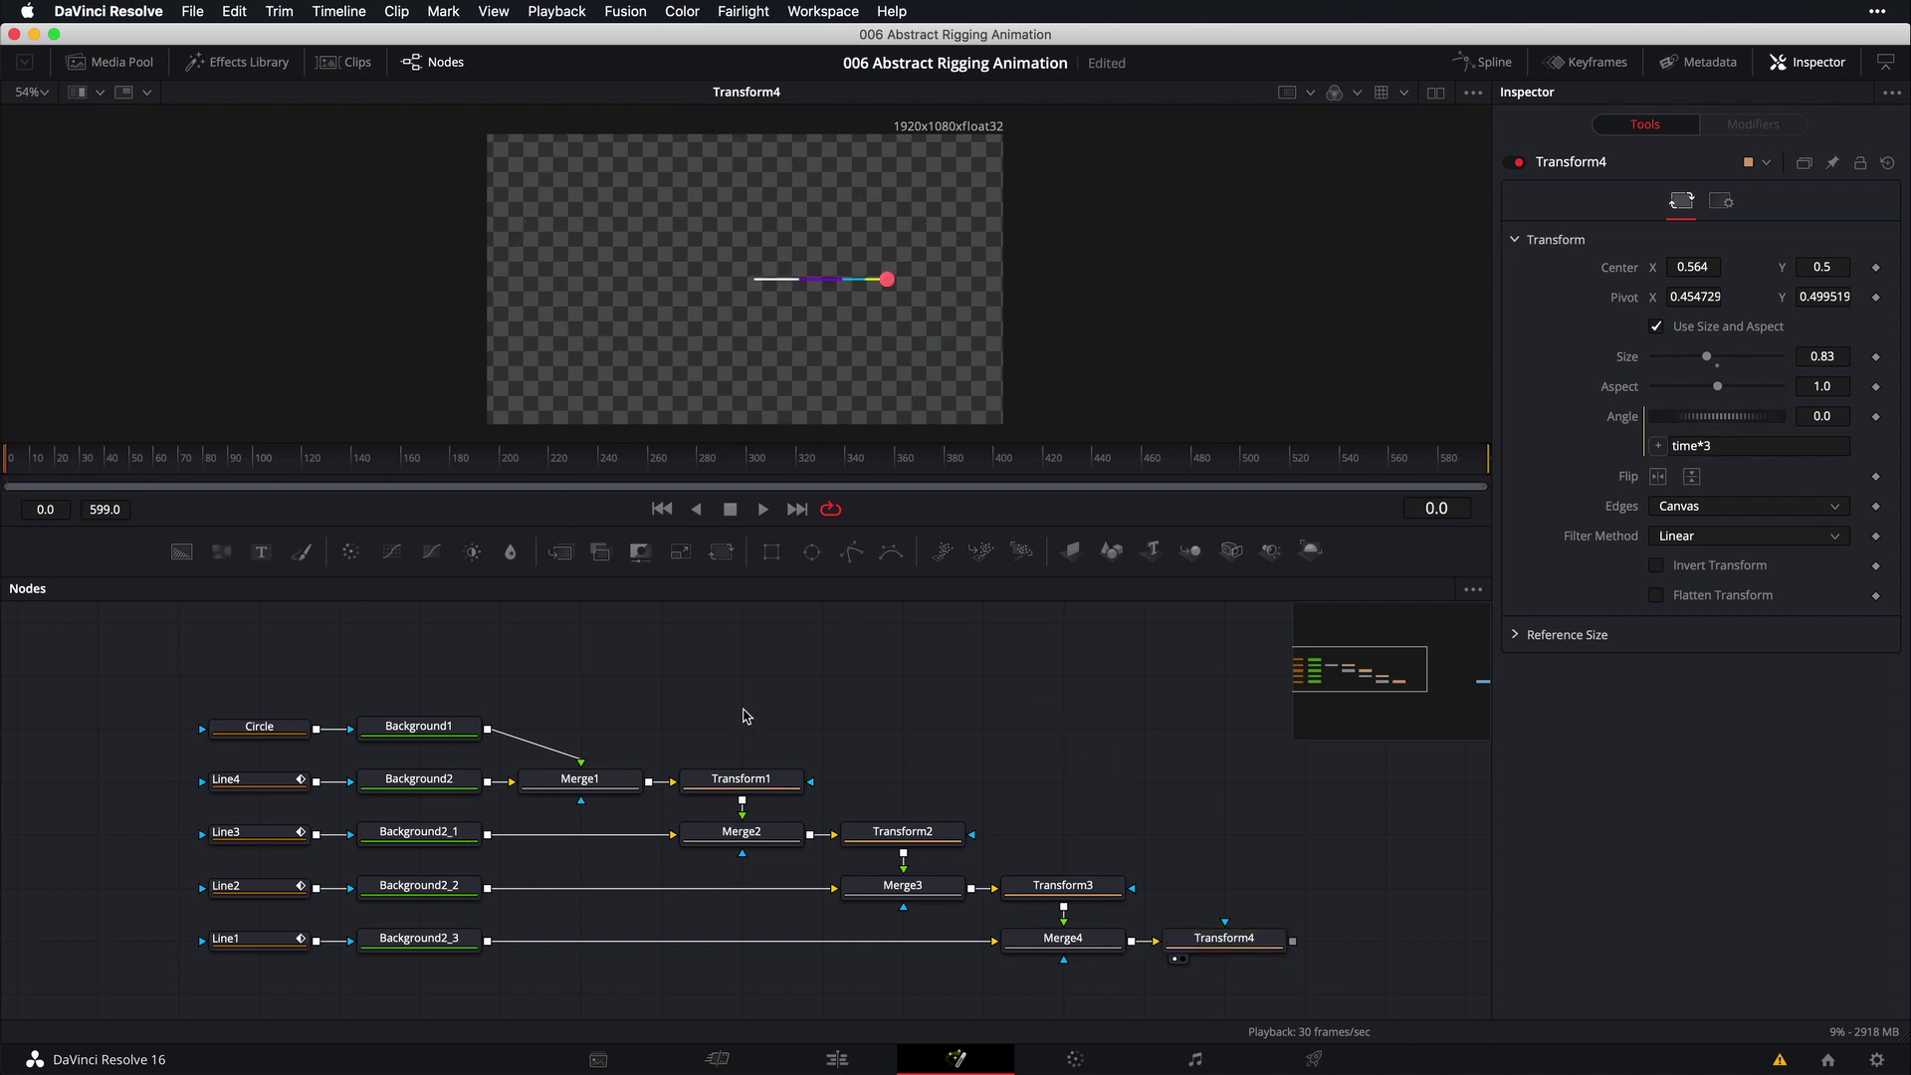
Copy all the rig's nodes from Circle through Transform4 and paste the duplicate chain below the original
{"action": "scroll", "coordinate": [864, 759], "scroll_direction": "down", "scroll_amount": 2}
{"action": "scroll", "coordinate": [1013, 706], "scroll_direction": "right", "scroll_amount": 2}
{"action": "scroll", "coordinate": [1012, 707], "scroll_direction": "down", "scroll_amount": 1}
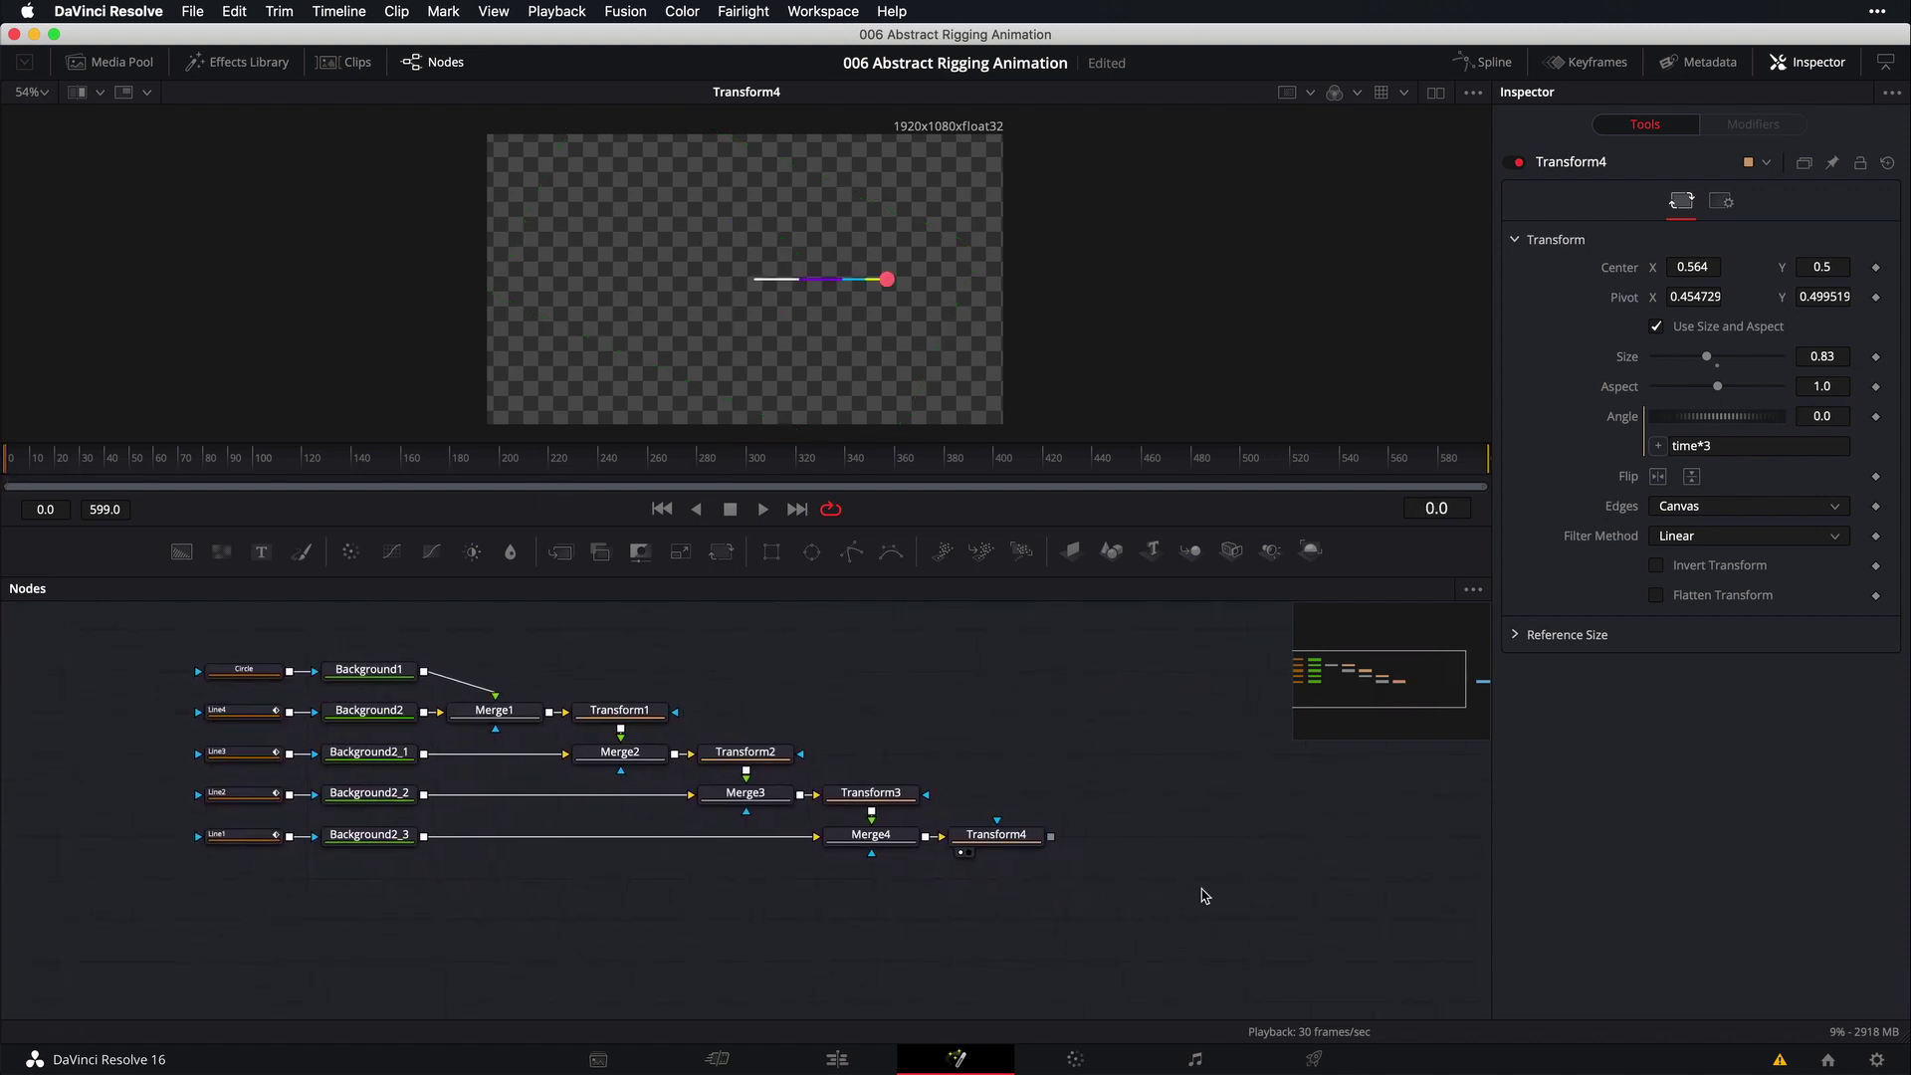
{"action": "left_click_drag", "start_coordinate": [1236, 914], "coordinate": [172, 638]}
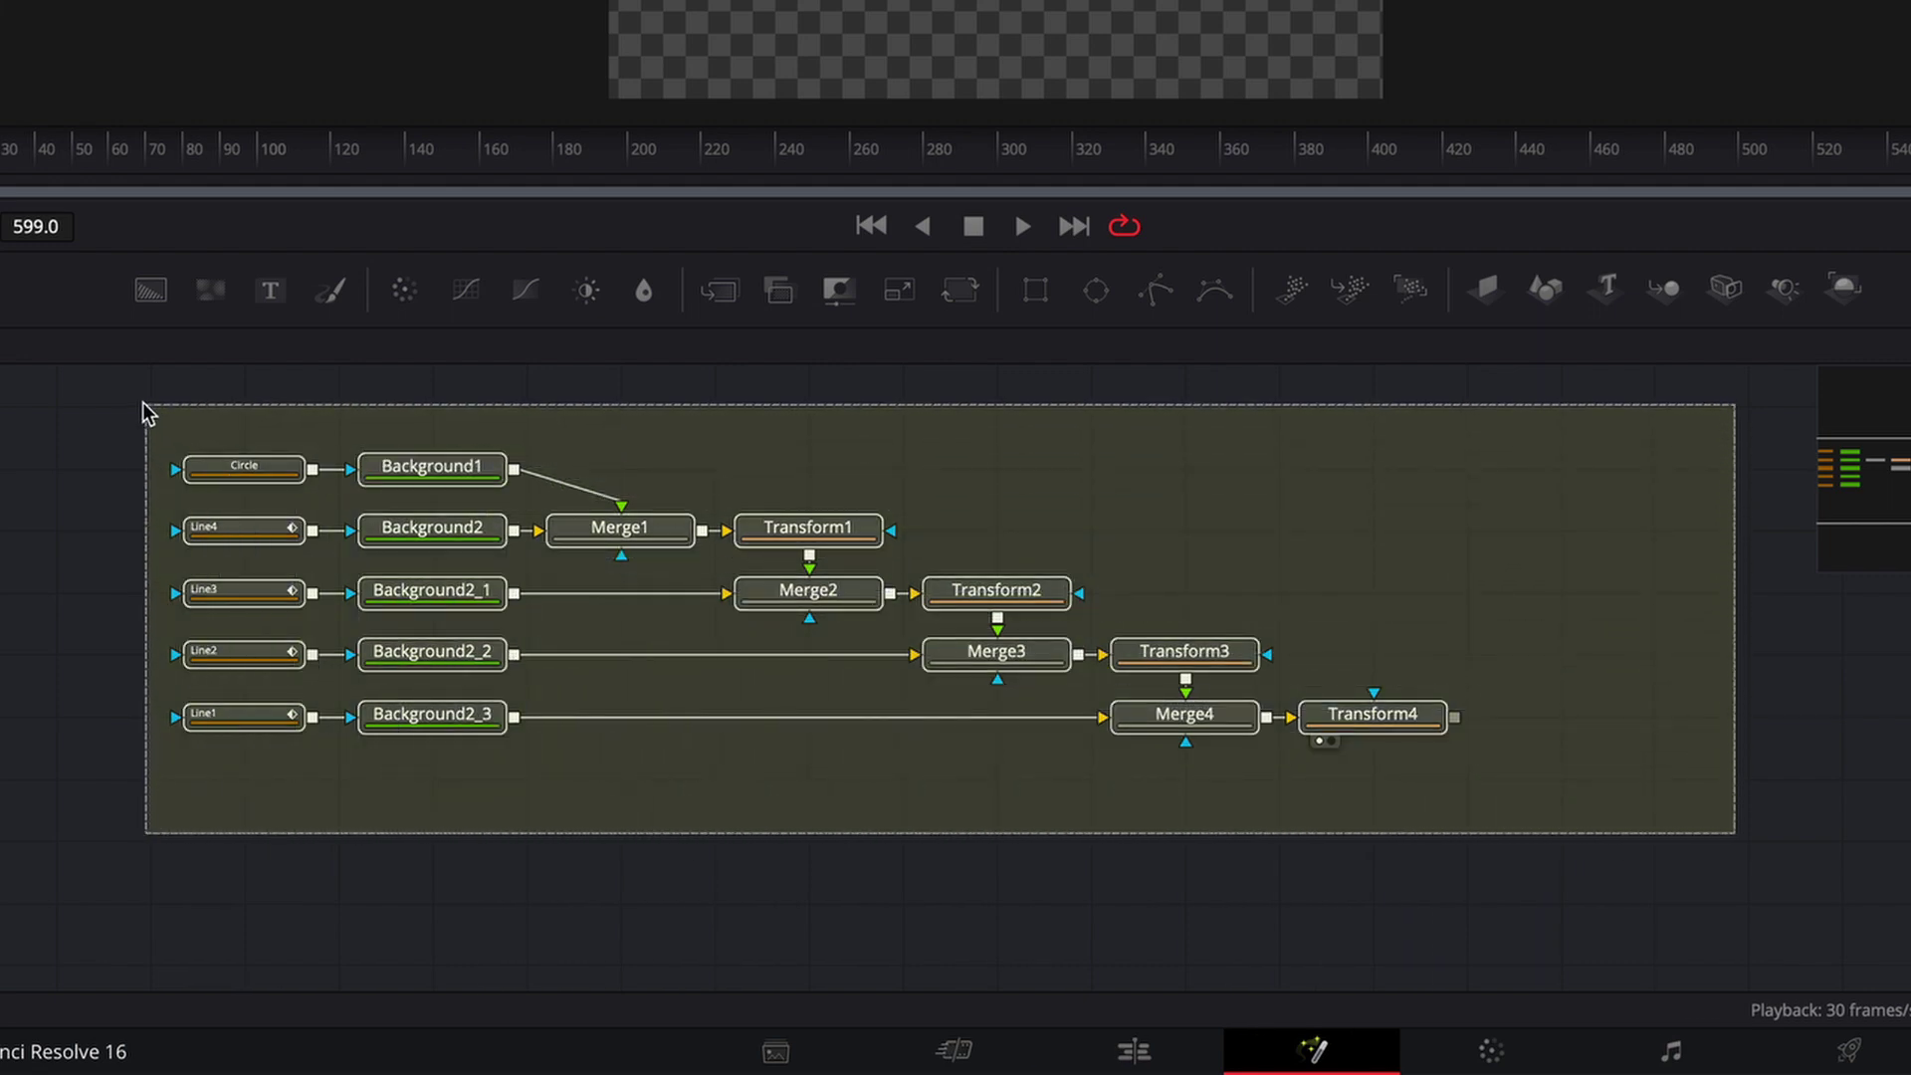
{"action": "left_click_drag", "start_coordinate": [143, 421], "coordinate": [142, 421]}
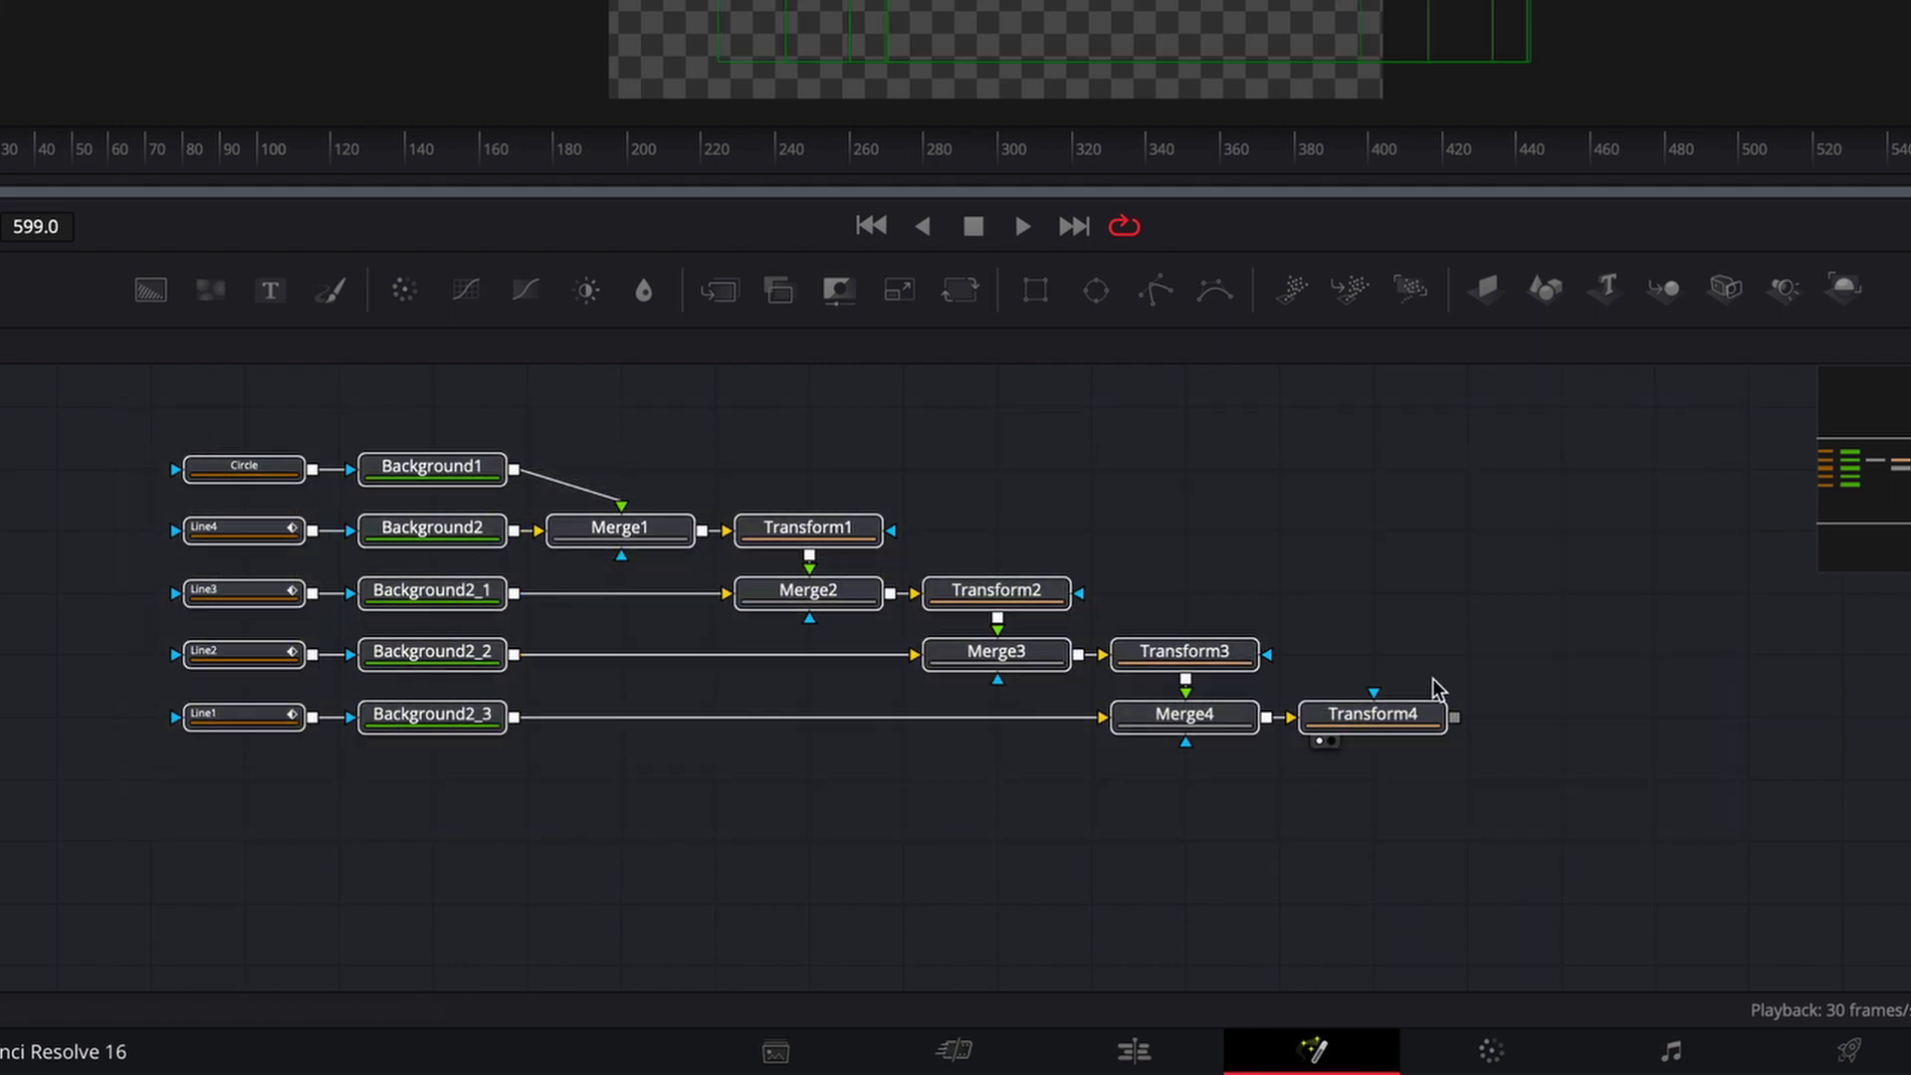
{"action": "scroll", "coordinate": [1696, 665], "scroll_direction": "down", "scroll_amount": 3}
{"action": "scroll", "coordinate": [1629, 559], "scroll_direction": "down", "scroll_amount": 1}
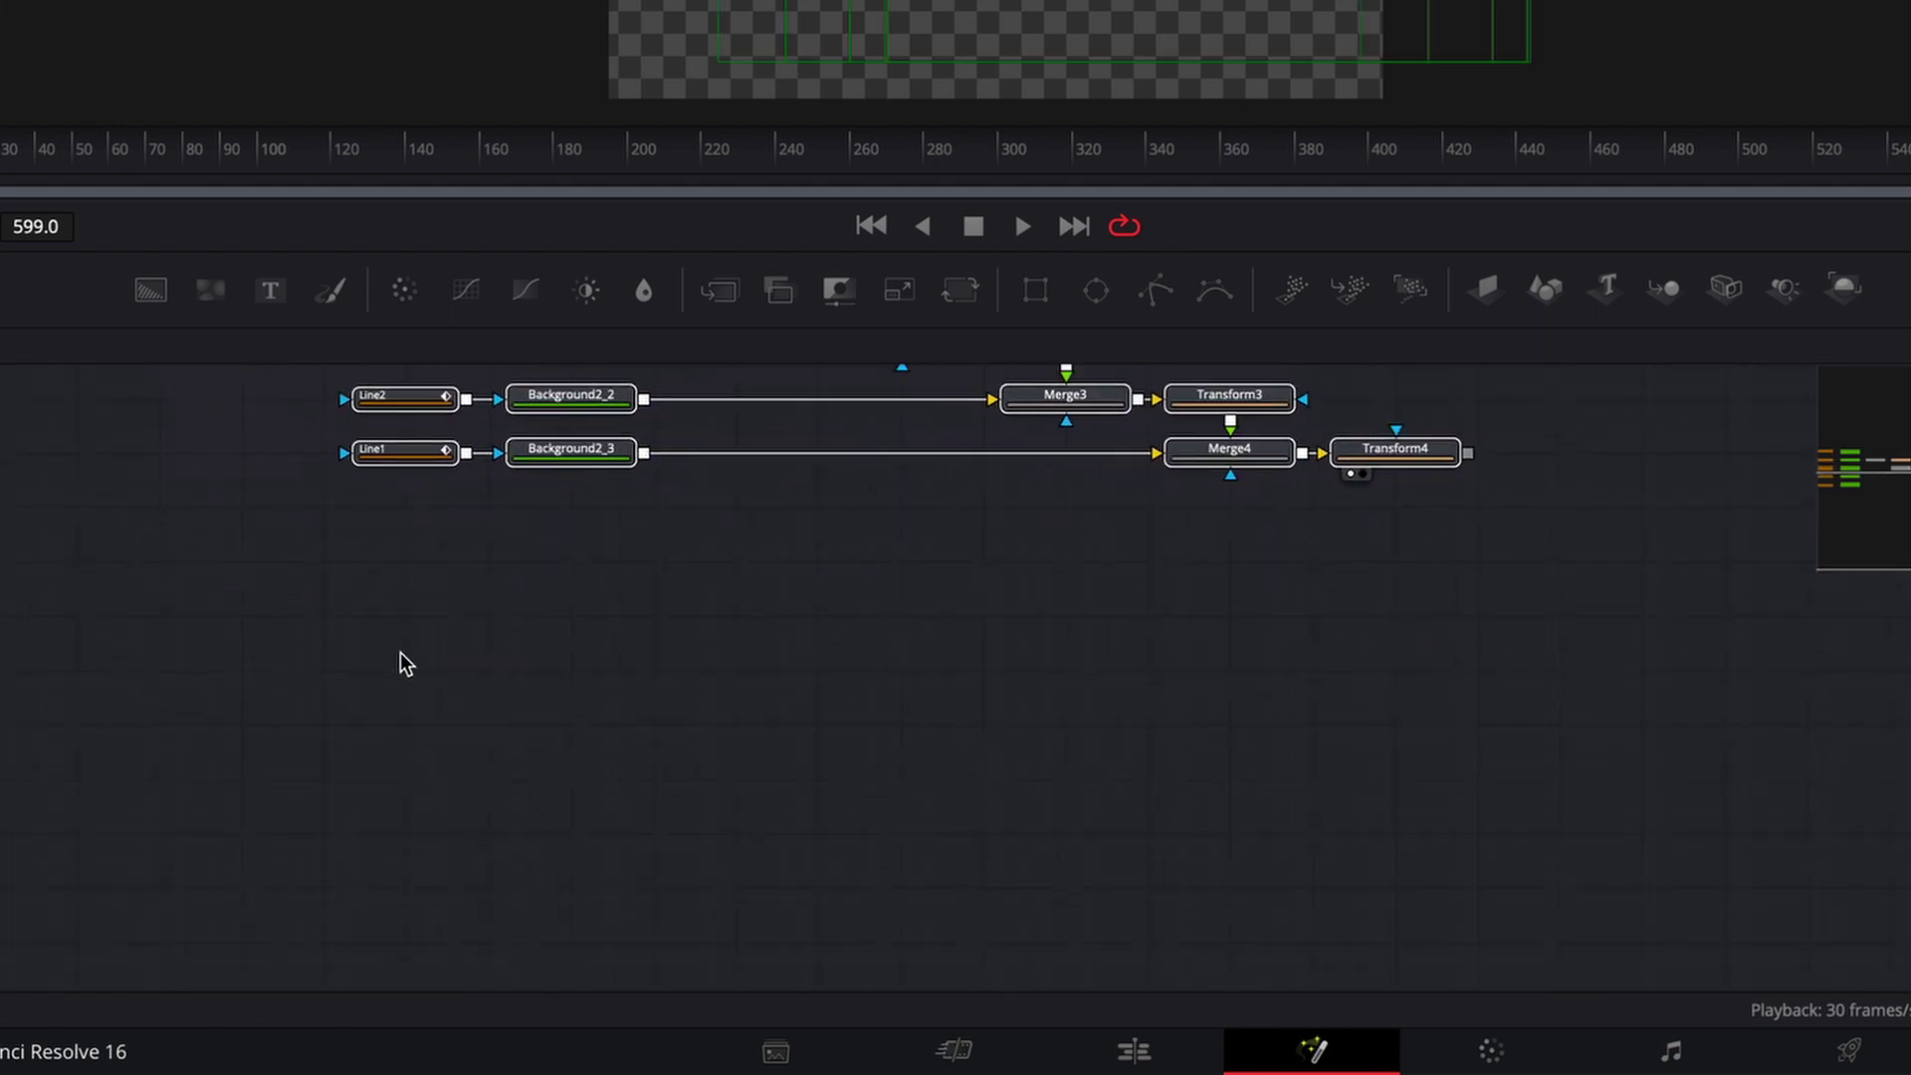
{"action": "left_click", "coordinate": [464, 655]}
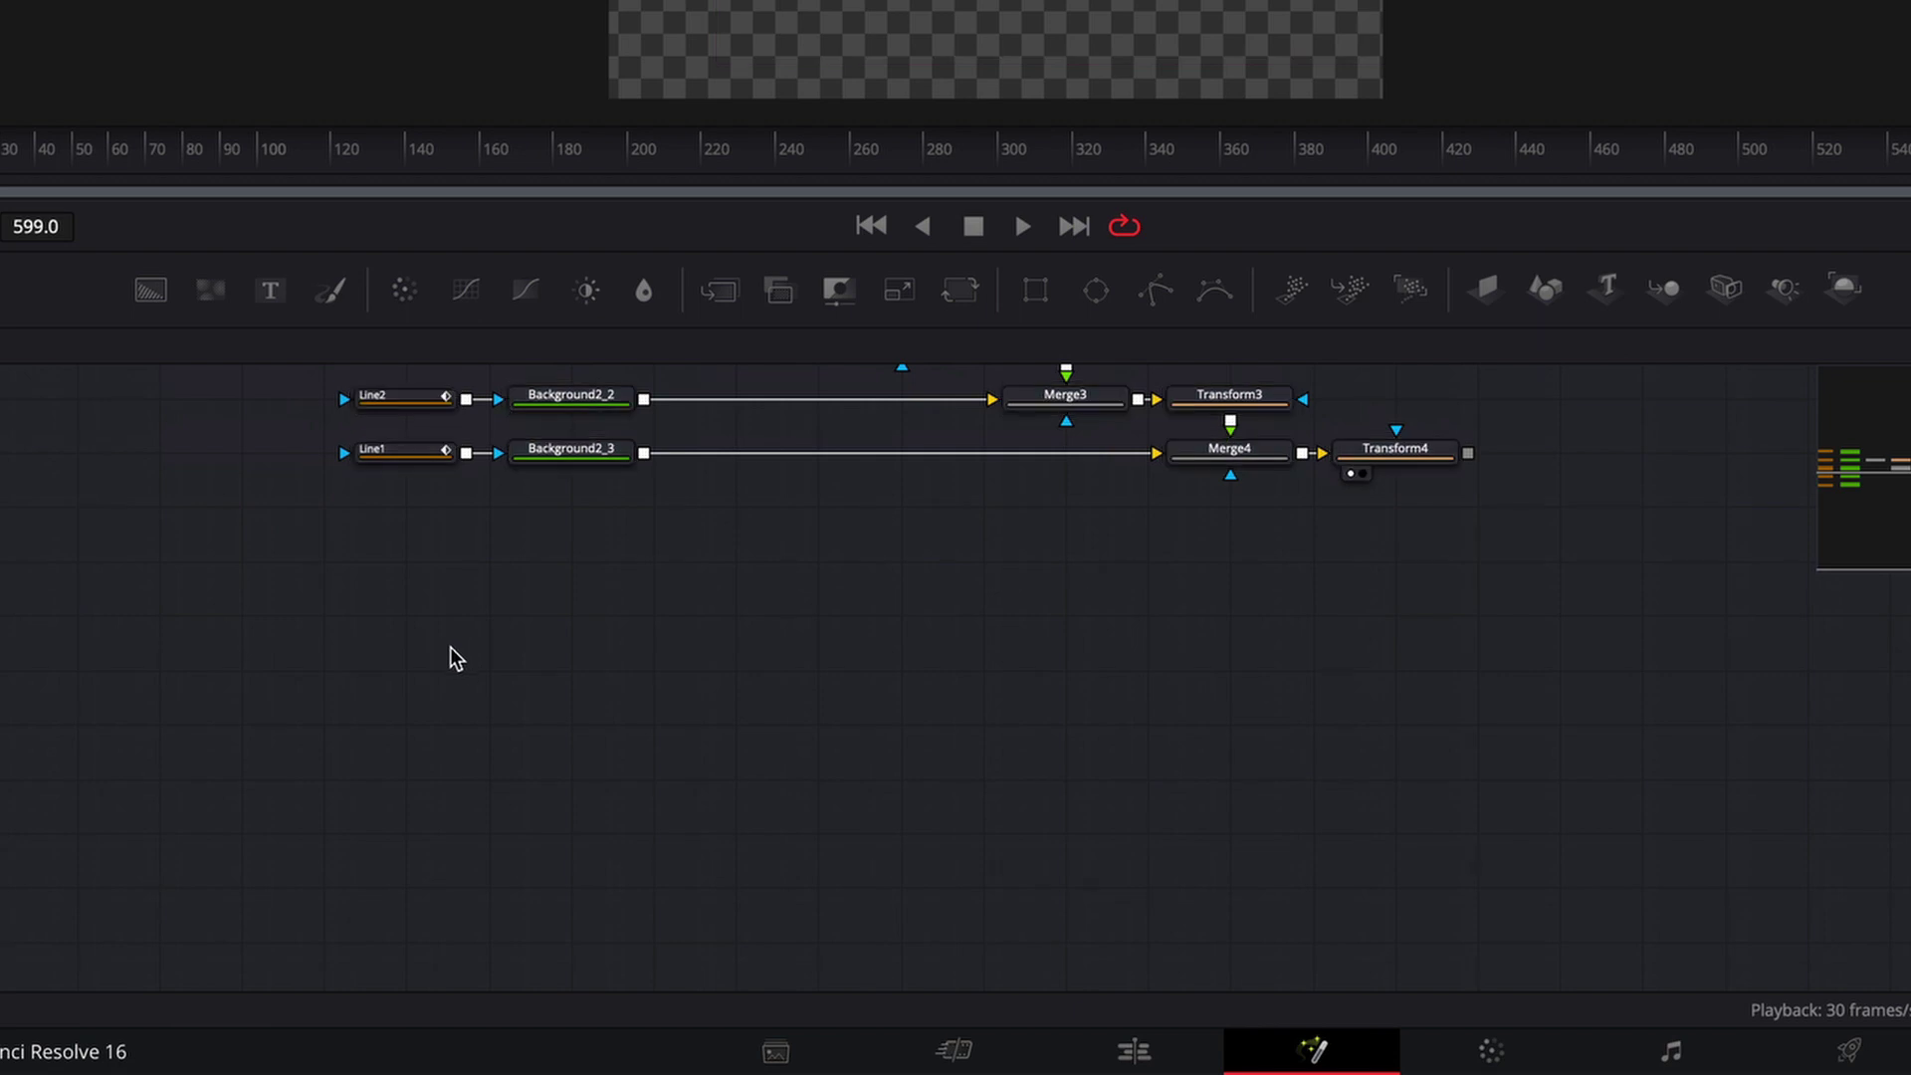
{"action": "key", "text": "ctrl+v"}
{"action": "left_click_drag", "start_coordinate": [513, 659], "coordinate": [1383, 808]}
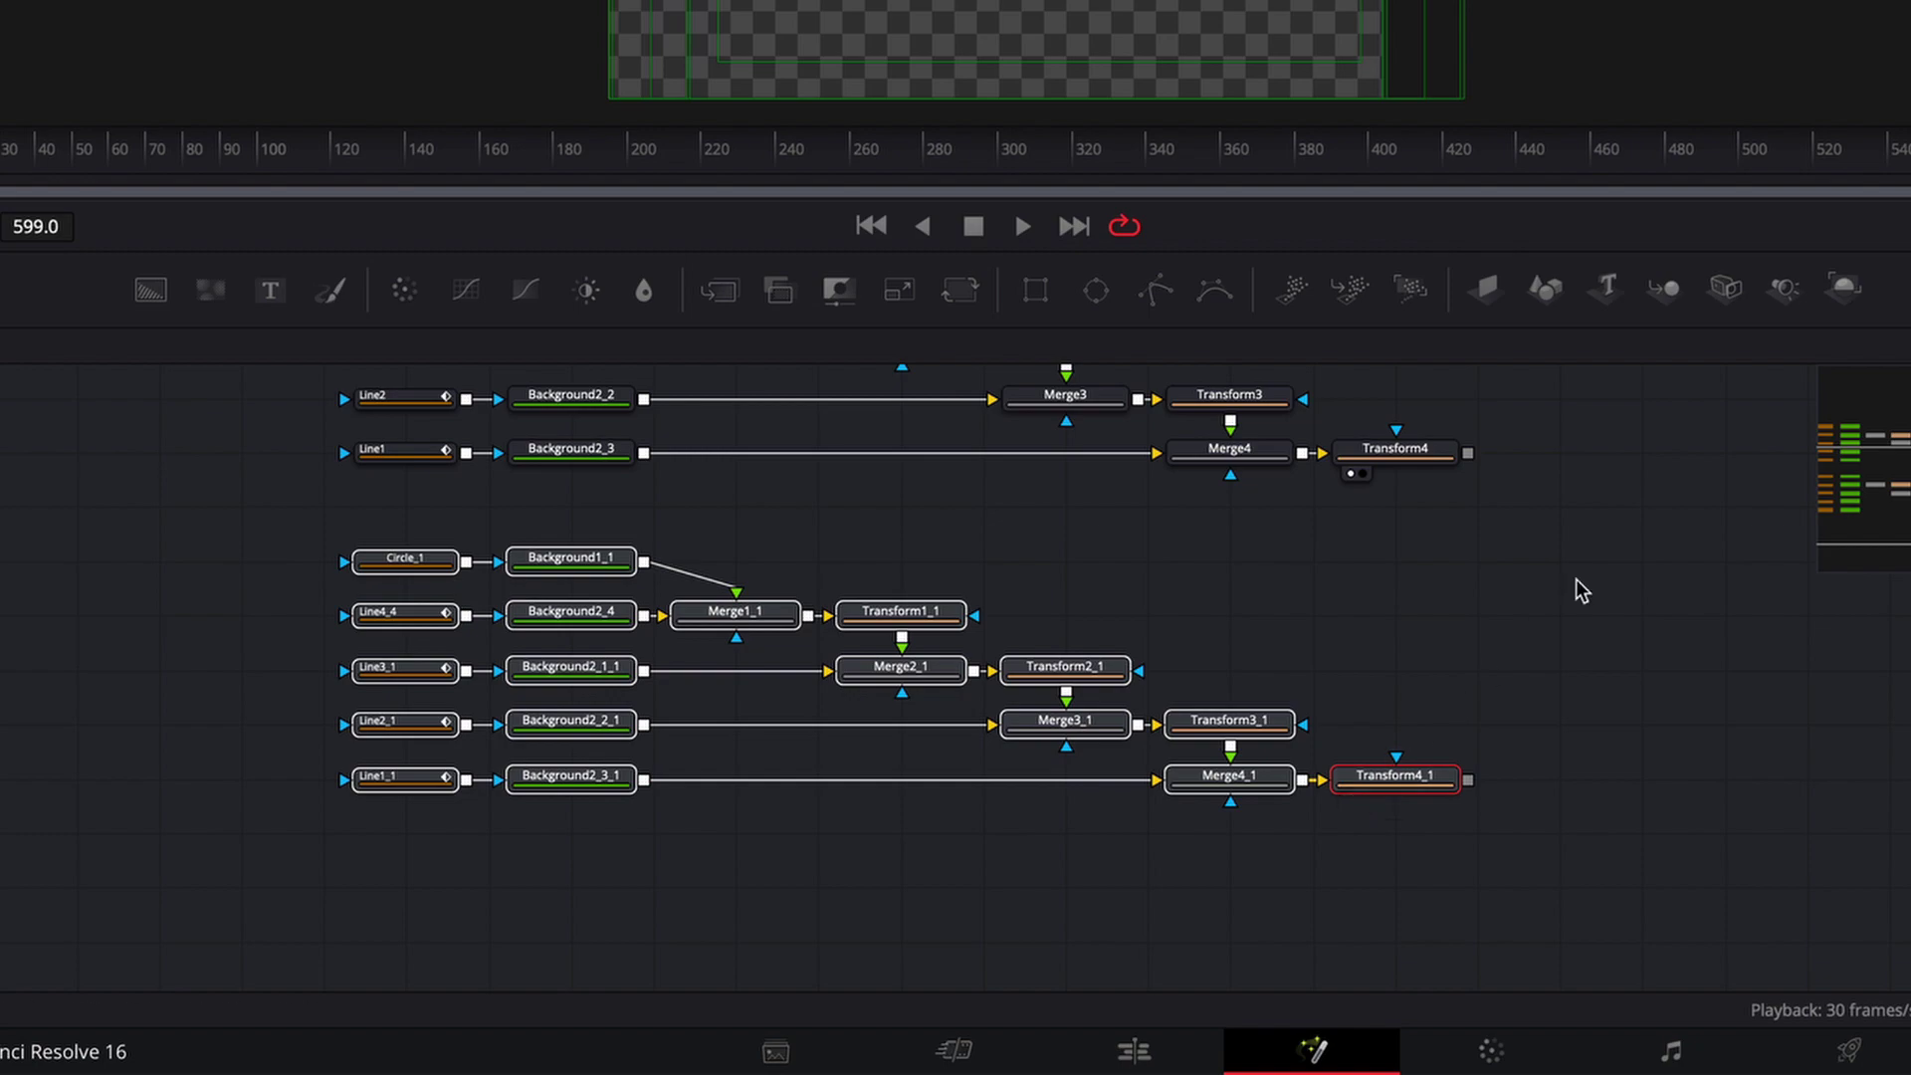
{"action": "left_click_drag", "start_coordinate": [1579, 588], "coordinate": [1408, 733]}
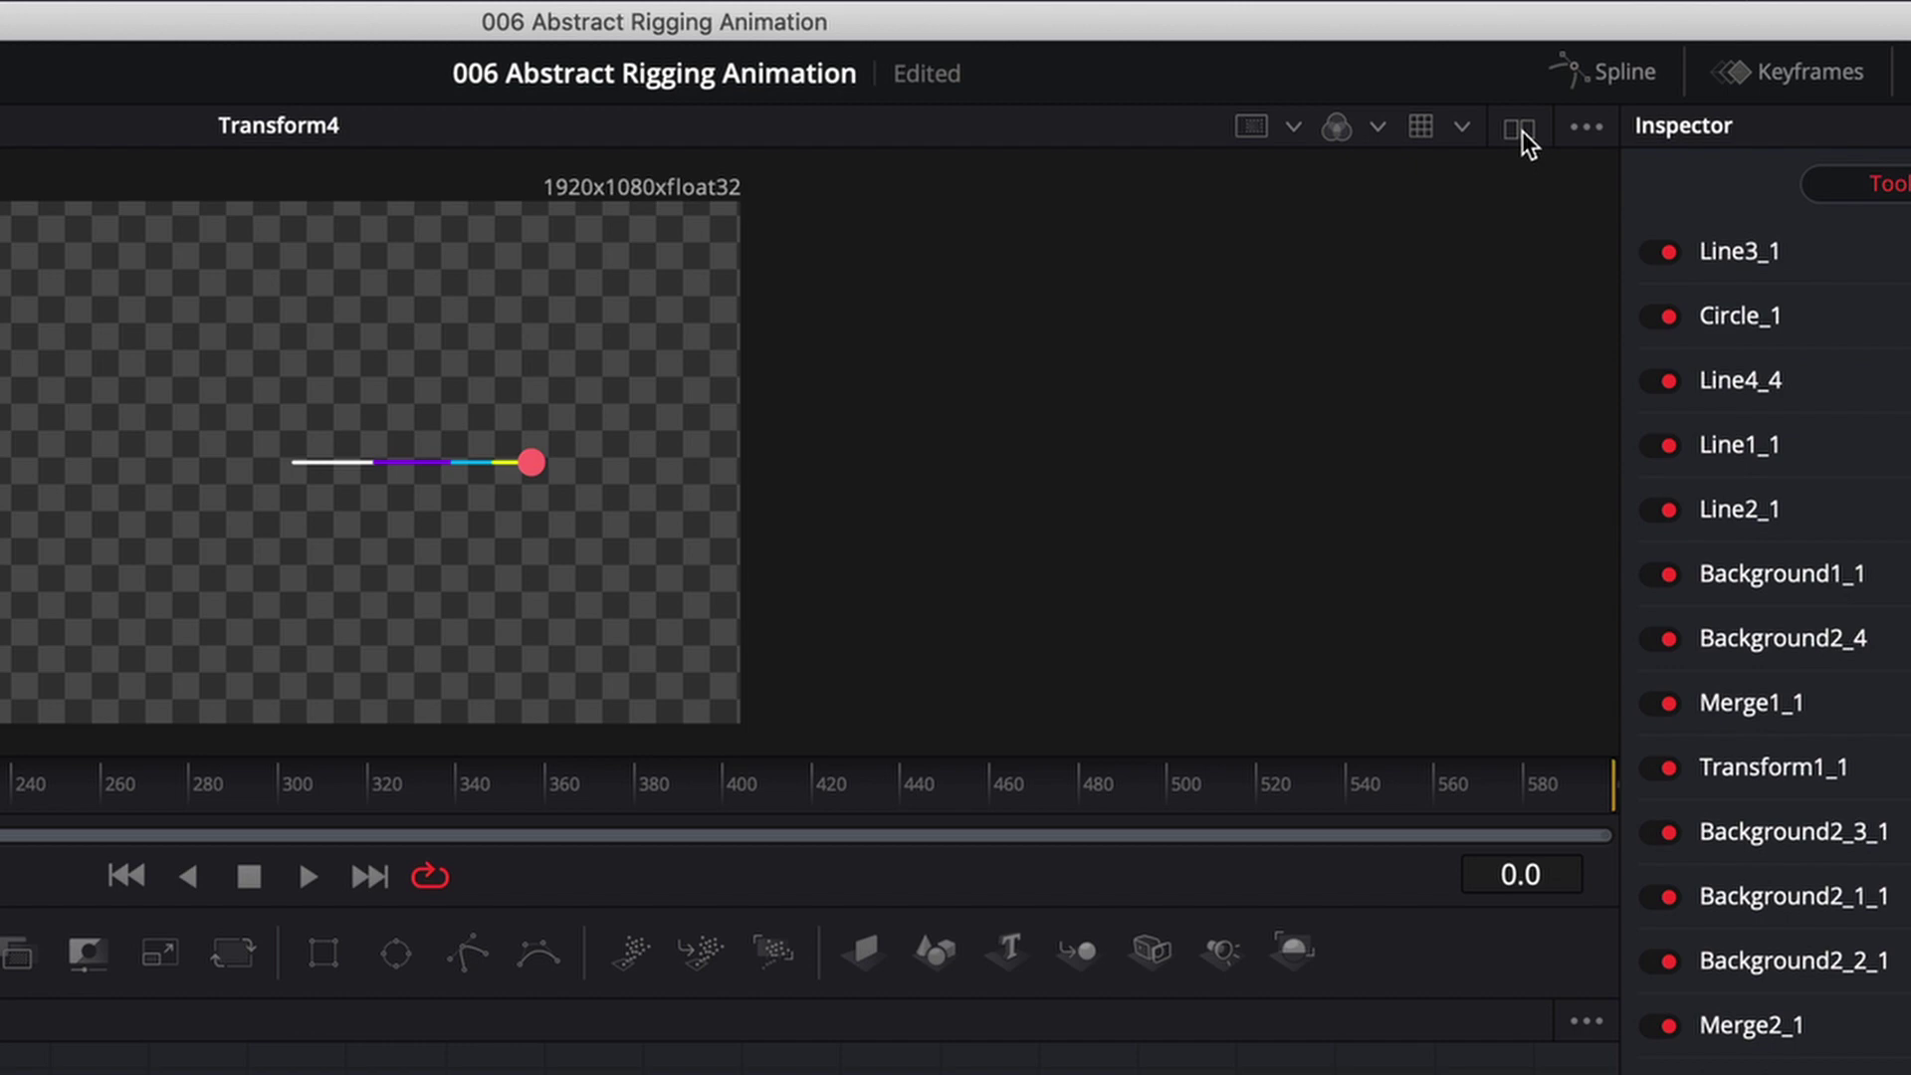
Show a second viewer beside the first and display the duplicate rig's Transform4_1 in it
{"action": "left_click", "coordinate": [1521, 129]}
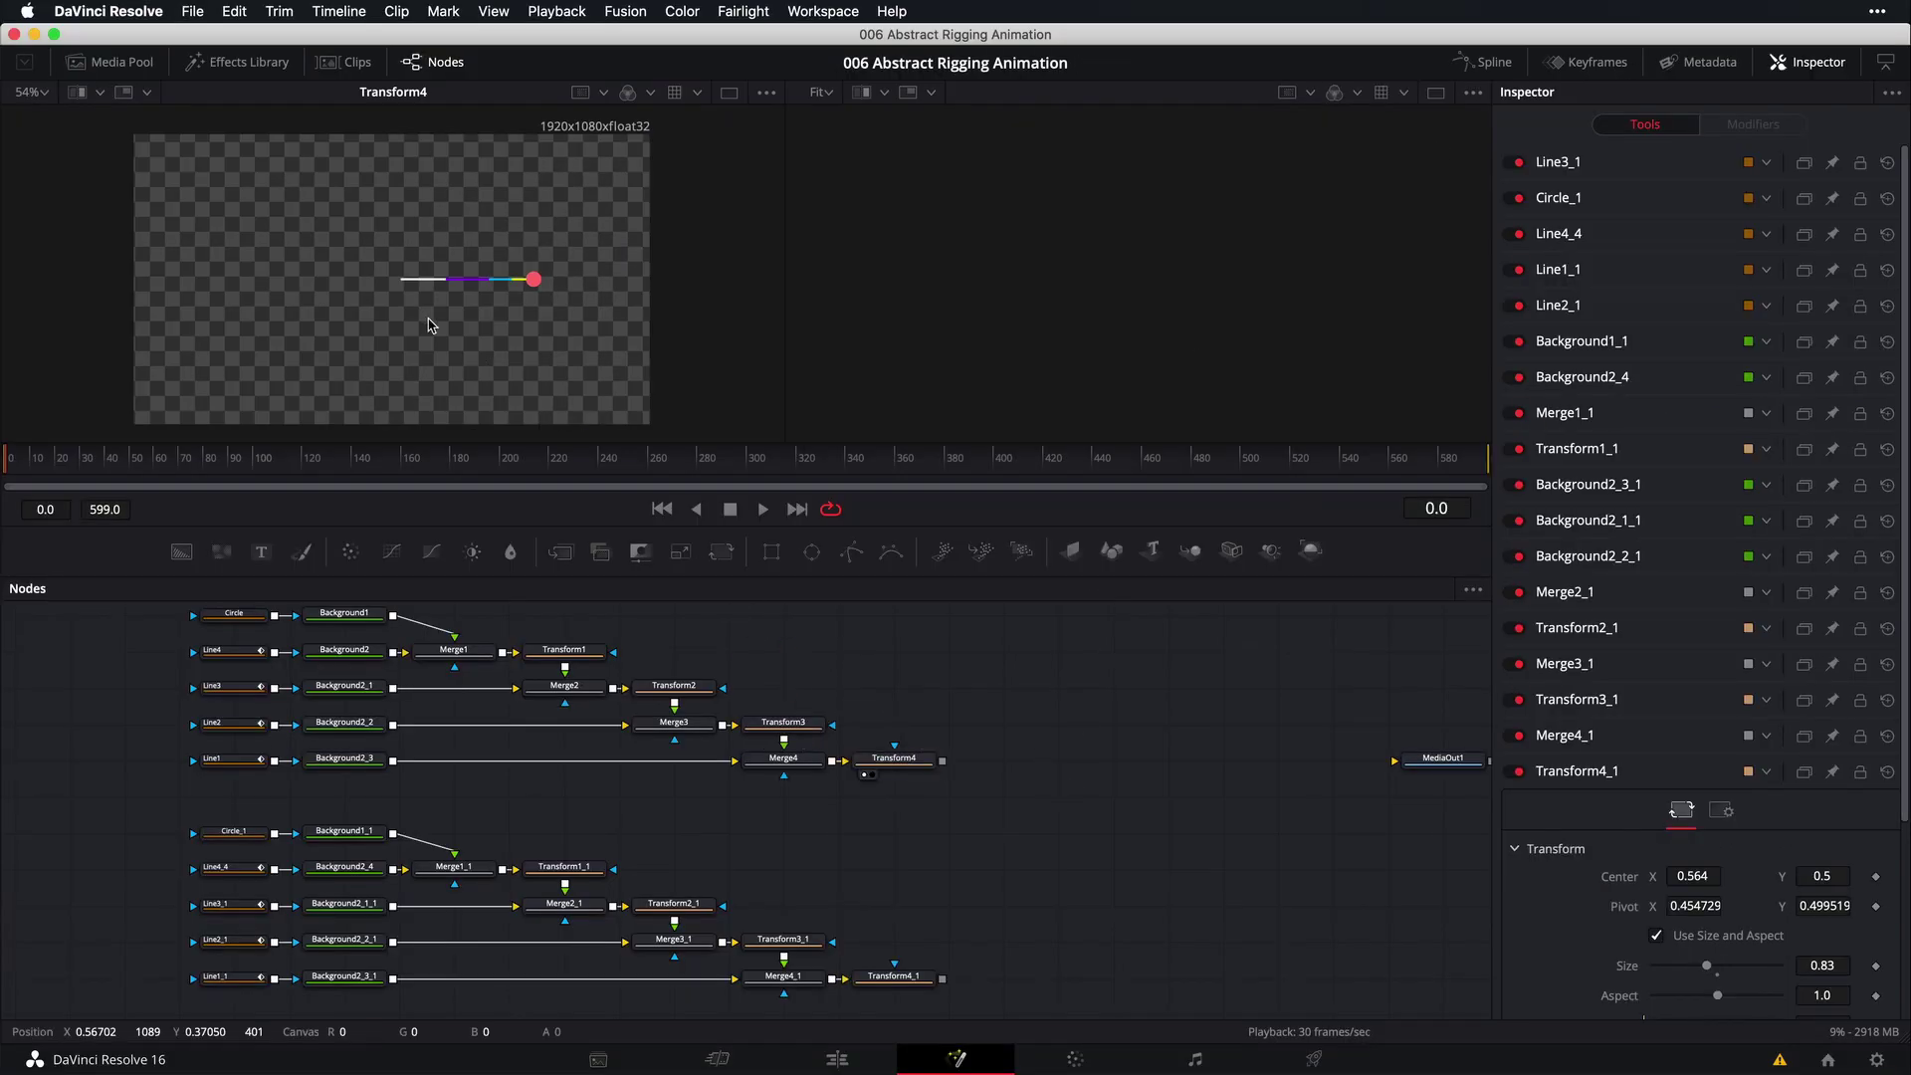
{"action": "left_click_drag", "start_coordinate": [906, 986], "coordinate": [1204, 302]}
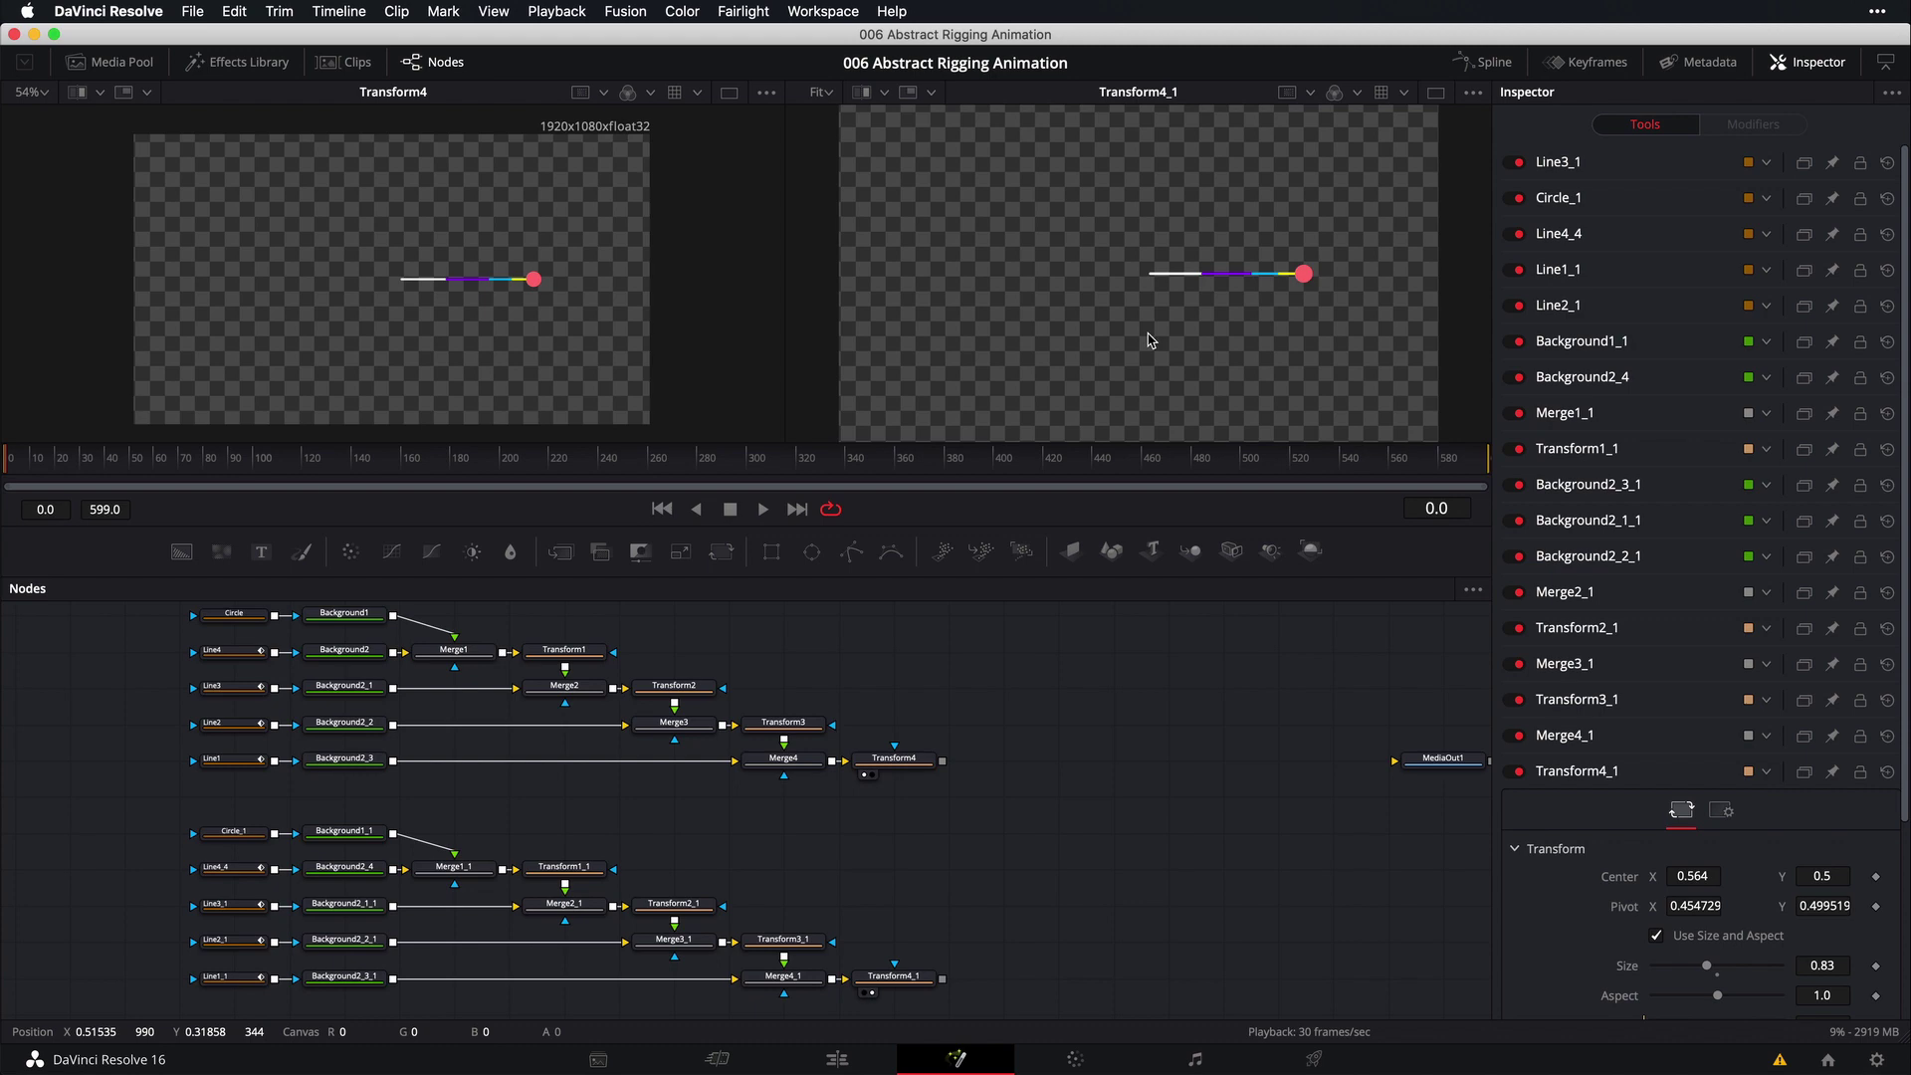
Make the duplicate rig's white line transparent by setting Background2_3_1's Red, Green, Blue and Alpha to 0.0
{"action": "scroll", "coordinate": [443, 789], "scroll_direction": "up", "scroll_amount": 2}
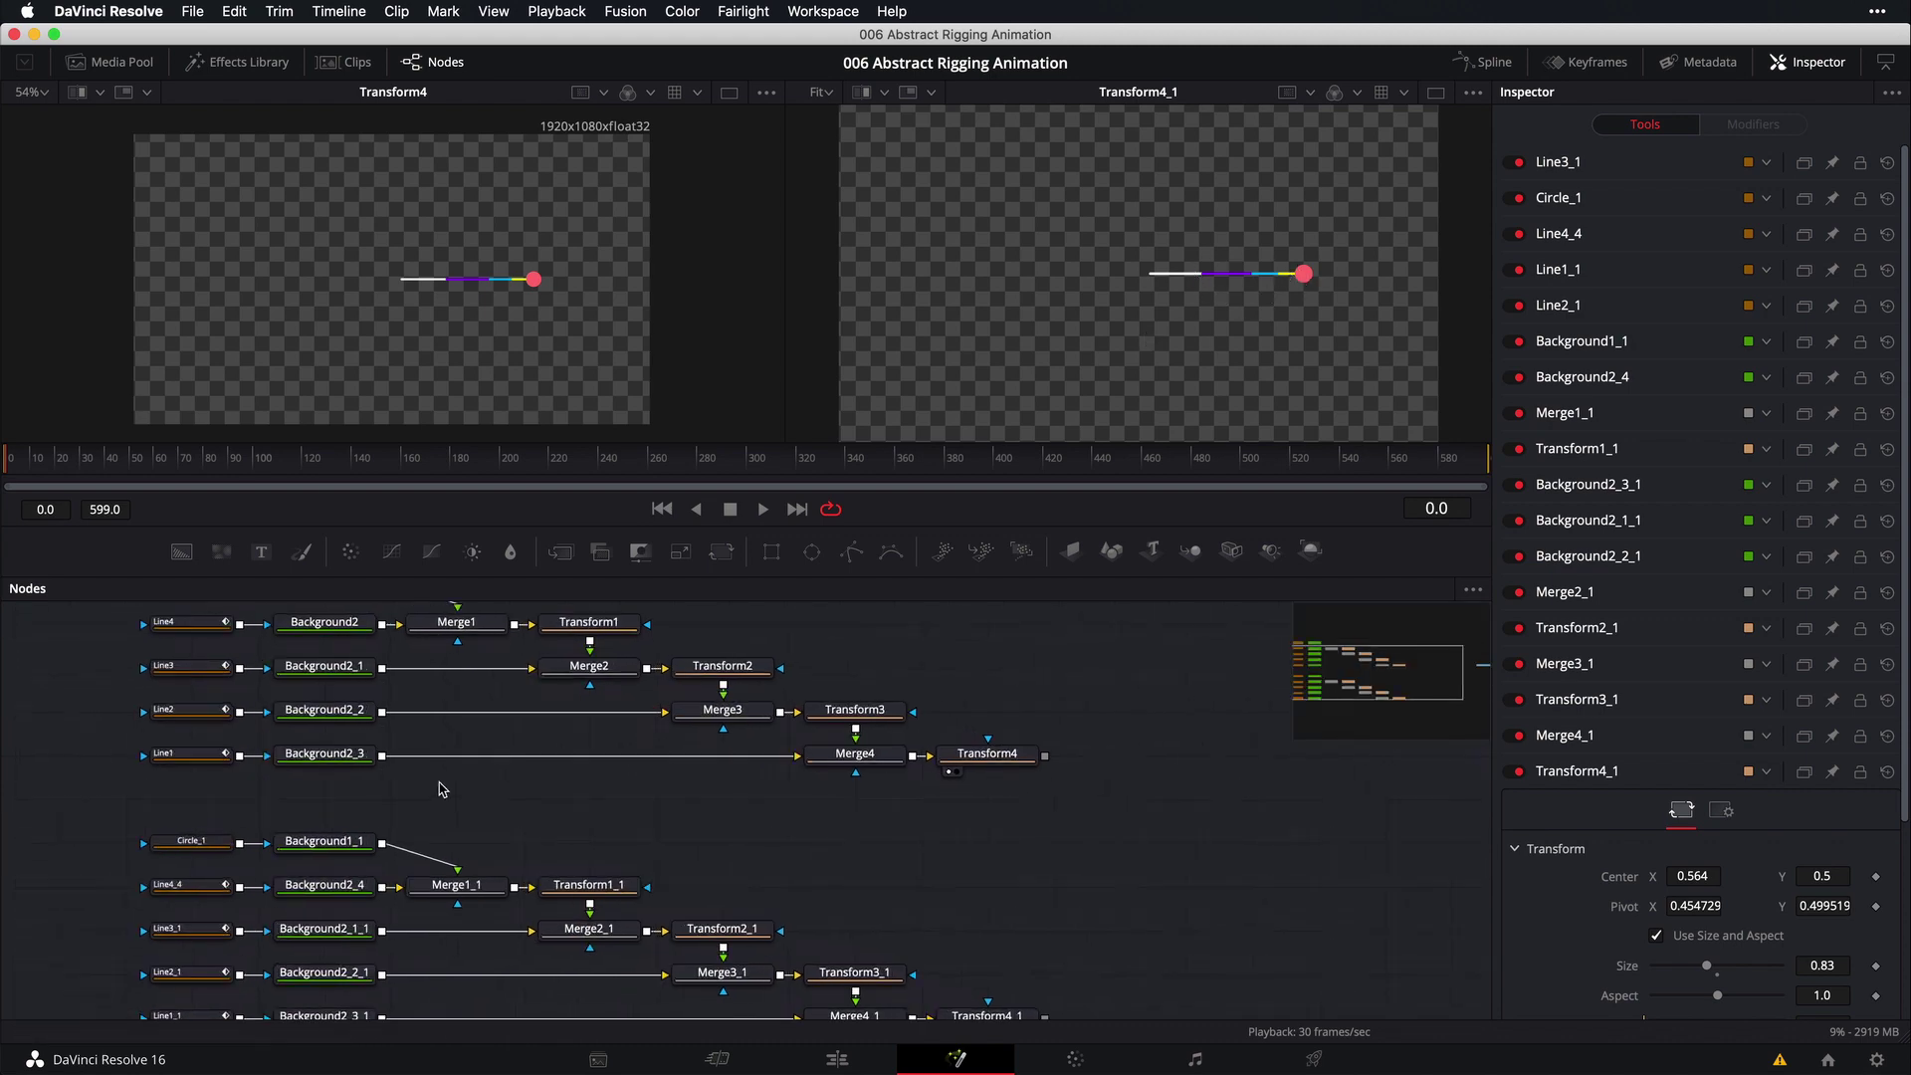
{"action": "scroll", "coordinate": [443, 790], "scroll_direction": "up", "scroll_amount": 1}
{"action": "scroll", "coordinate": [478, 797], "scroll_direction": "down", "scroll_amount": 3}
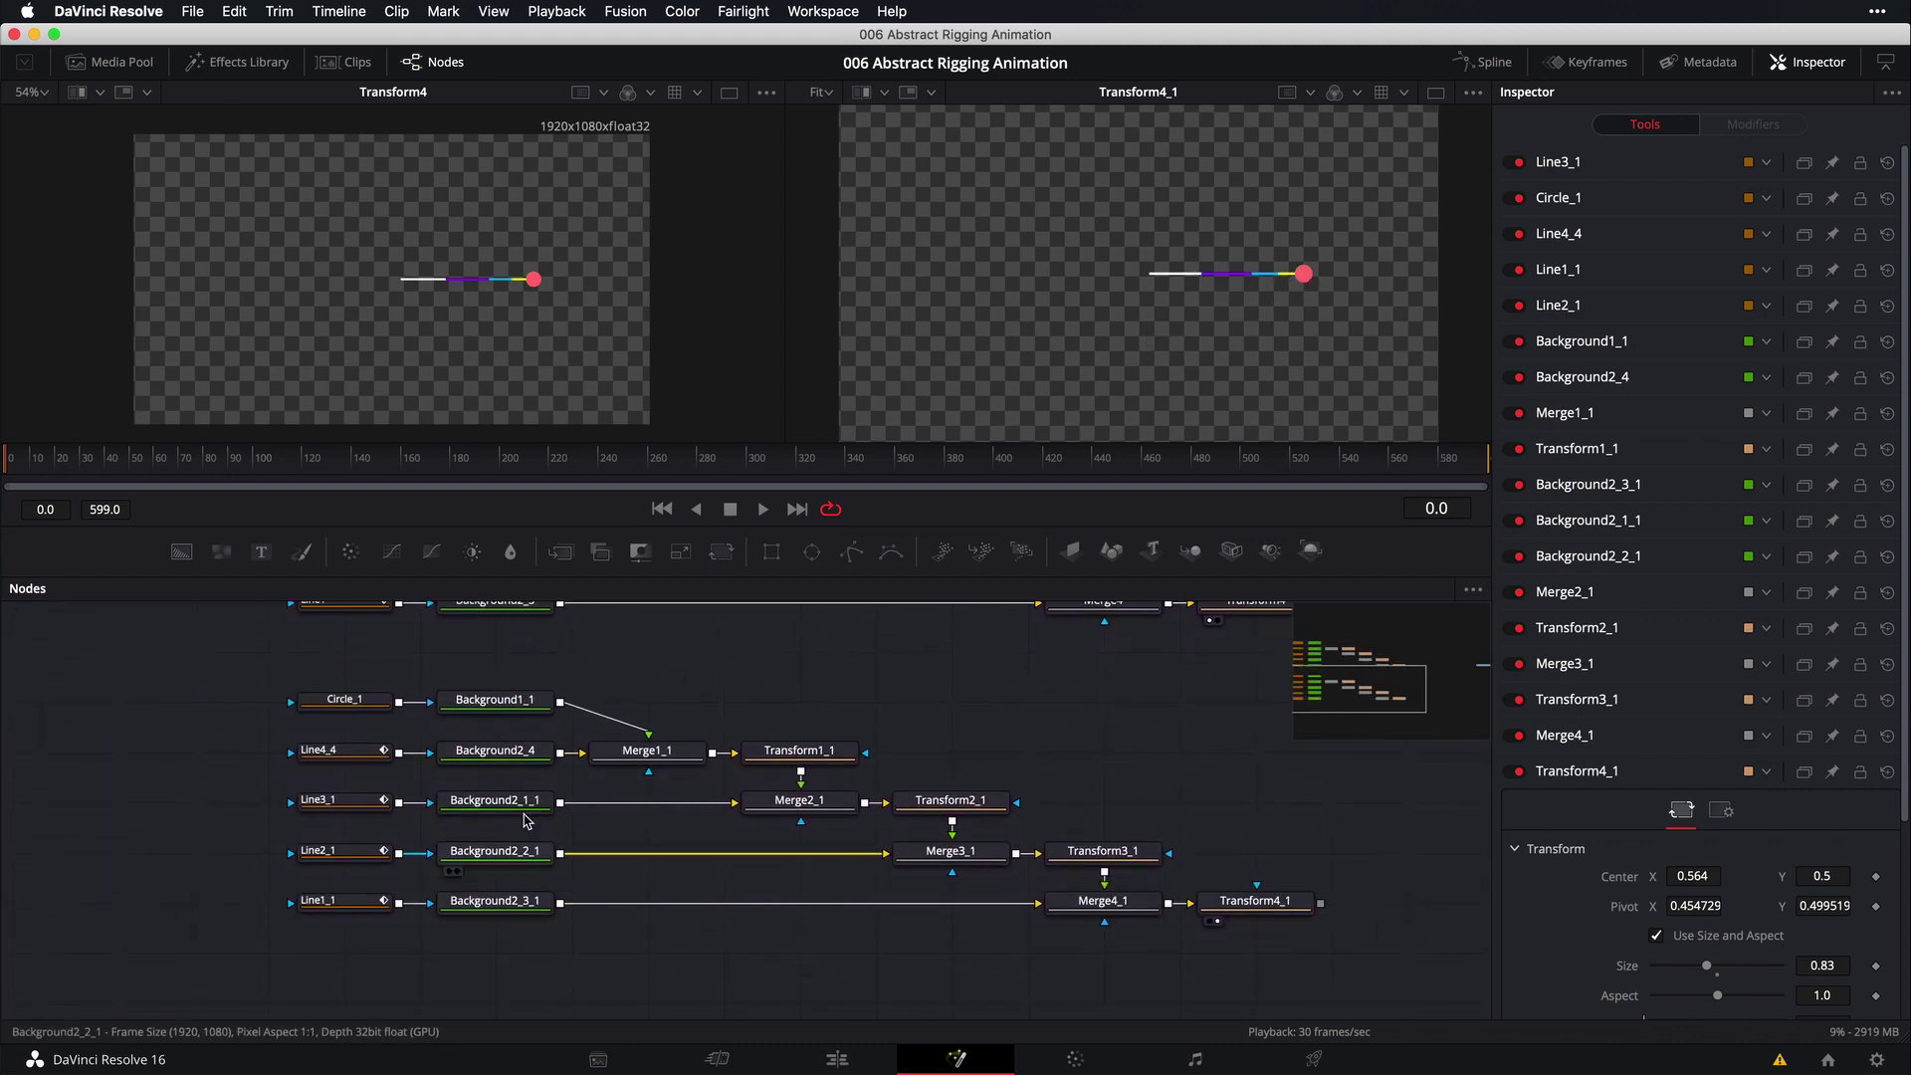
{"action": "left_click", "coordinate": [489, 909]}
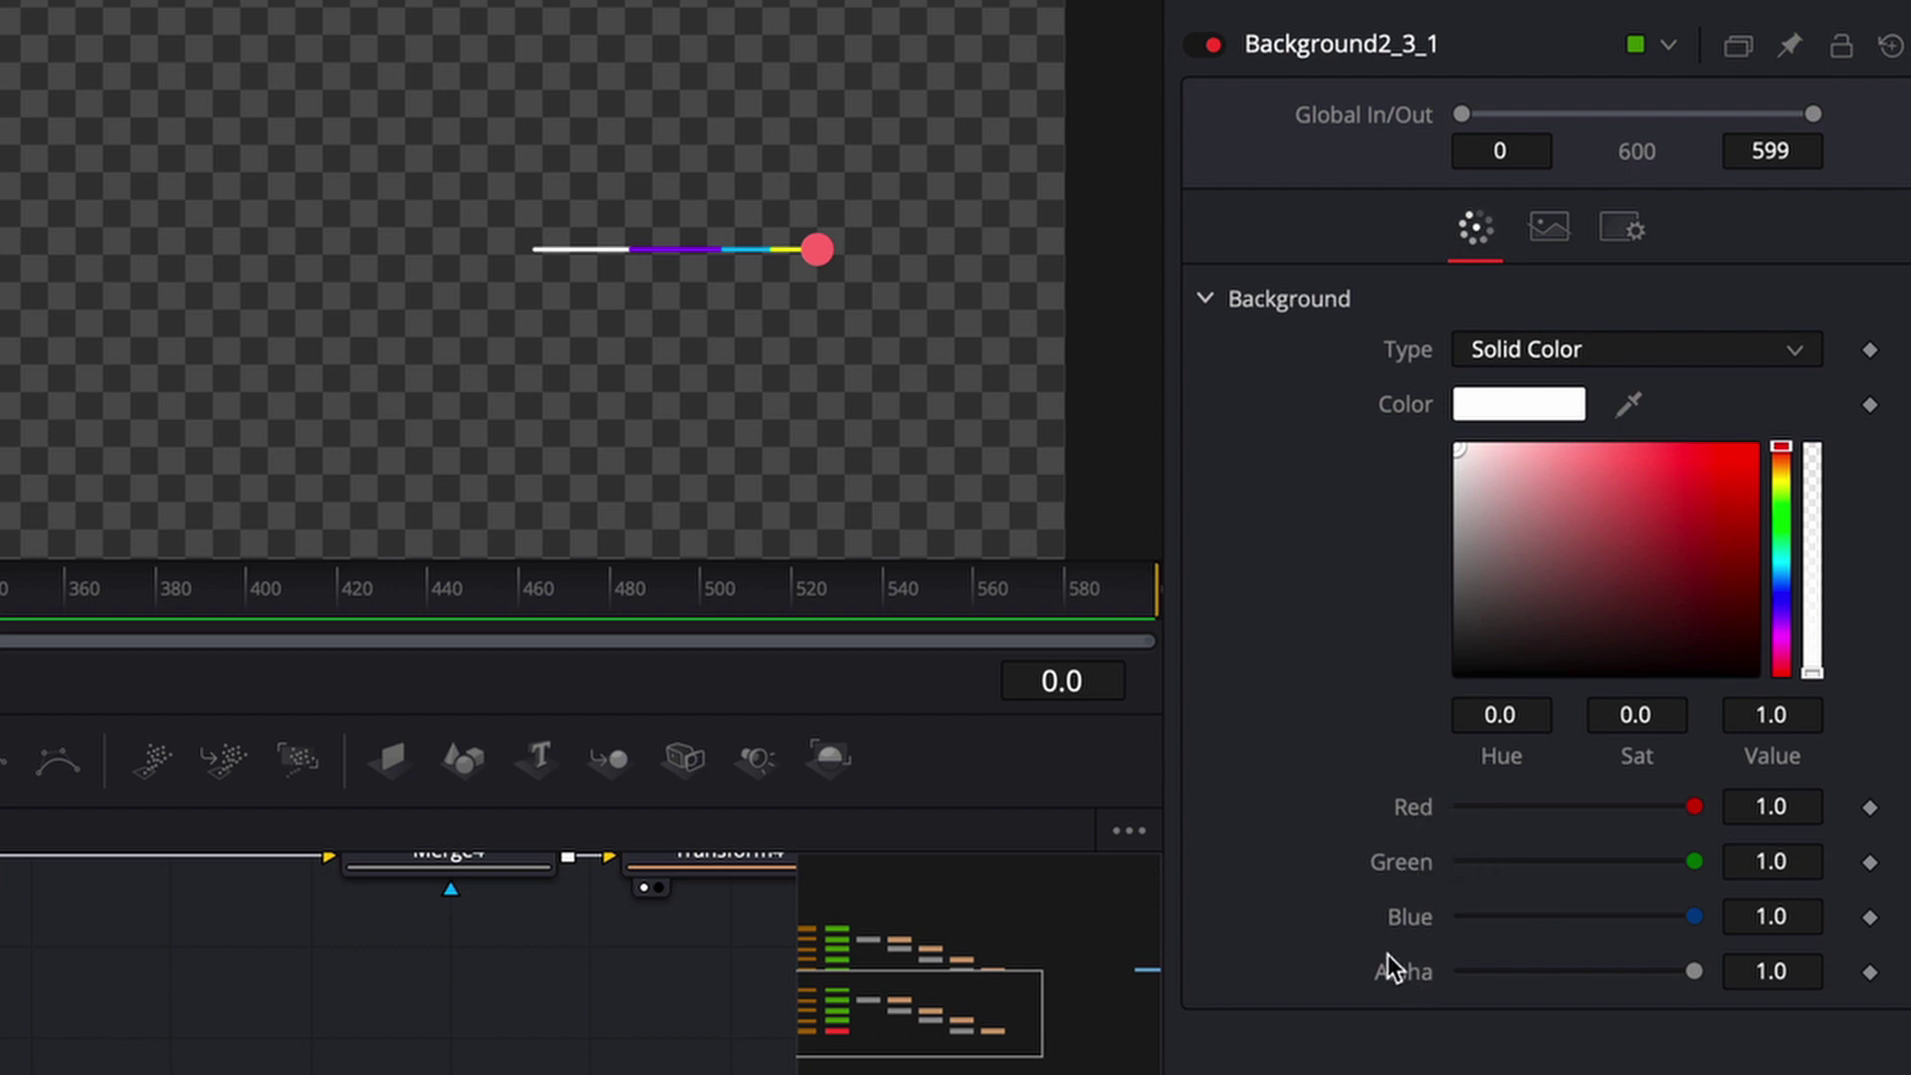
{"action": "left_click_drag", "start_coordinate": [848, 319], "coordinate": [699, 348]}
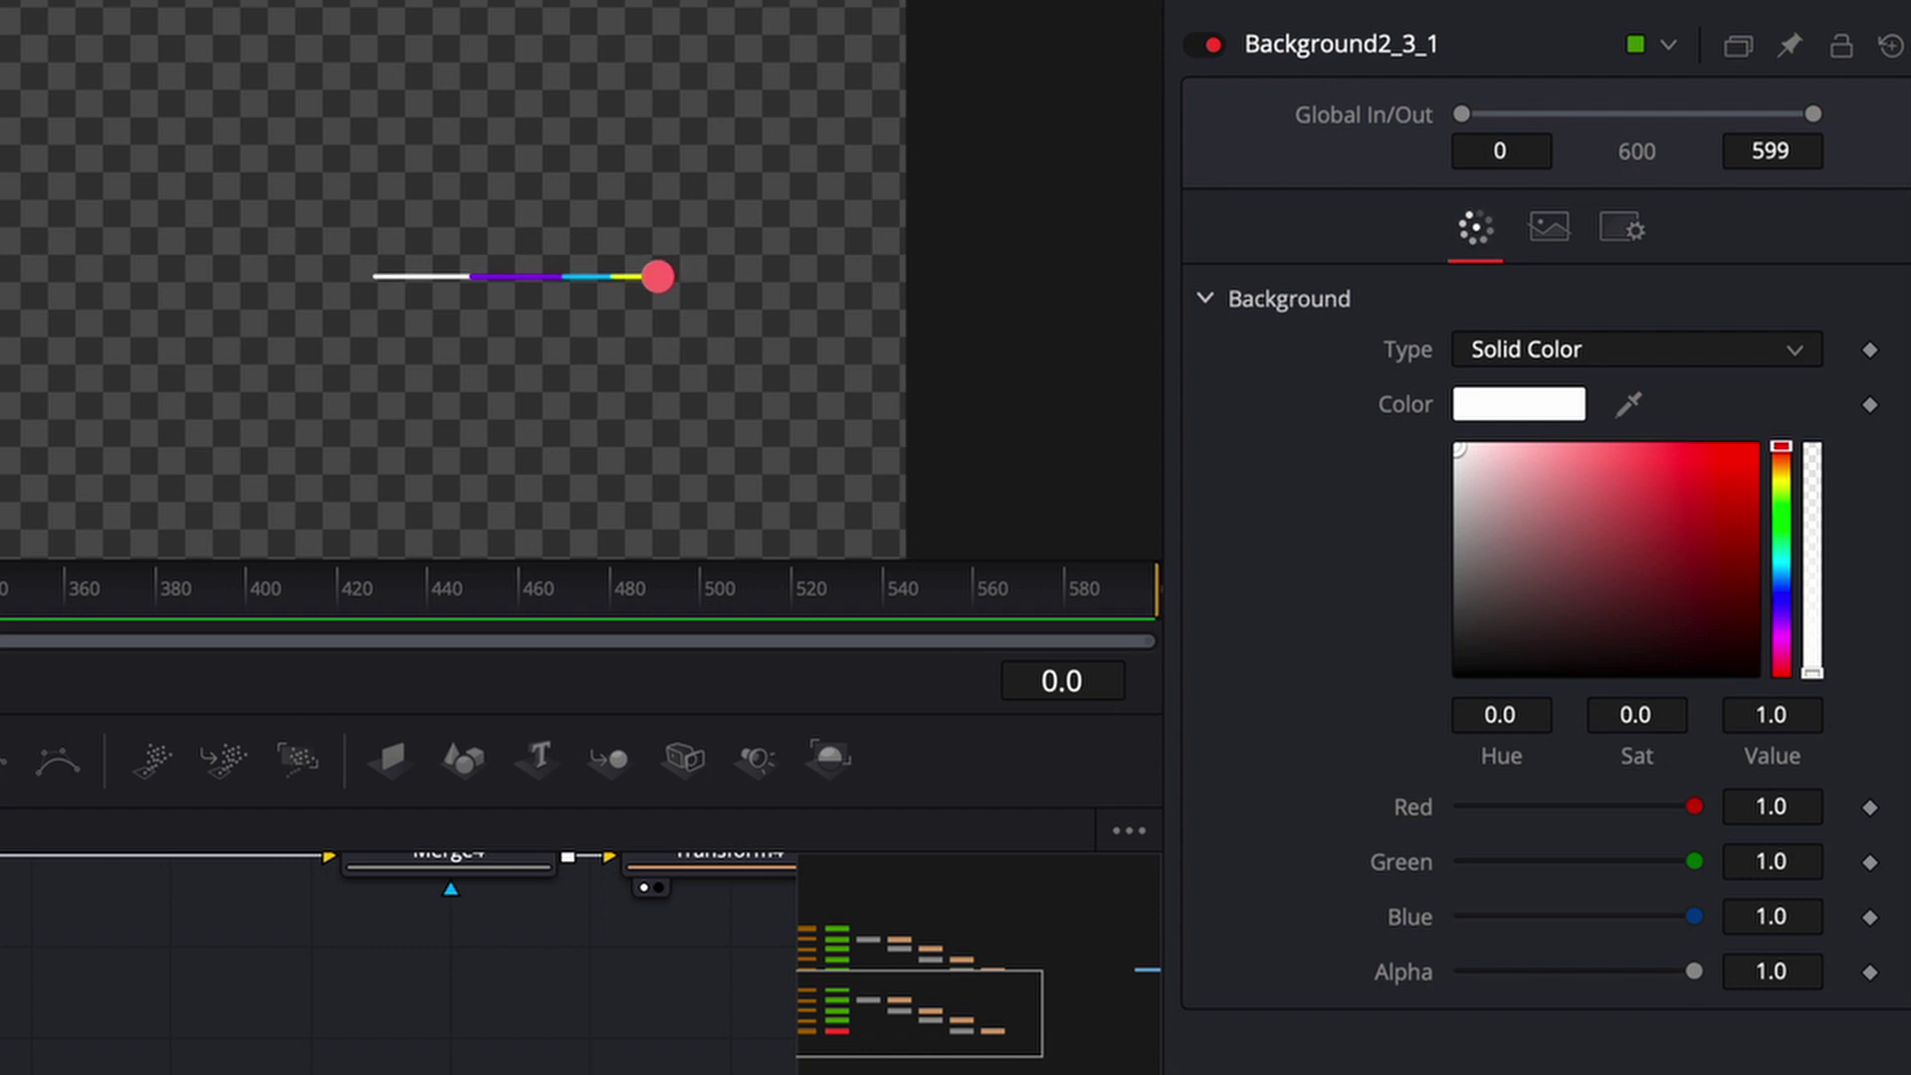
{"action": "scroll", "coordinate": [462, 291], "scroll_direction": "up", "scroll_amount": 3}
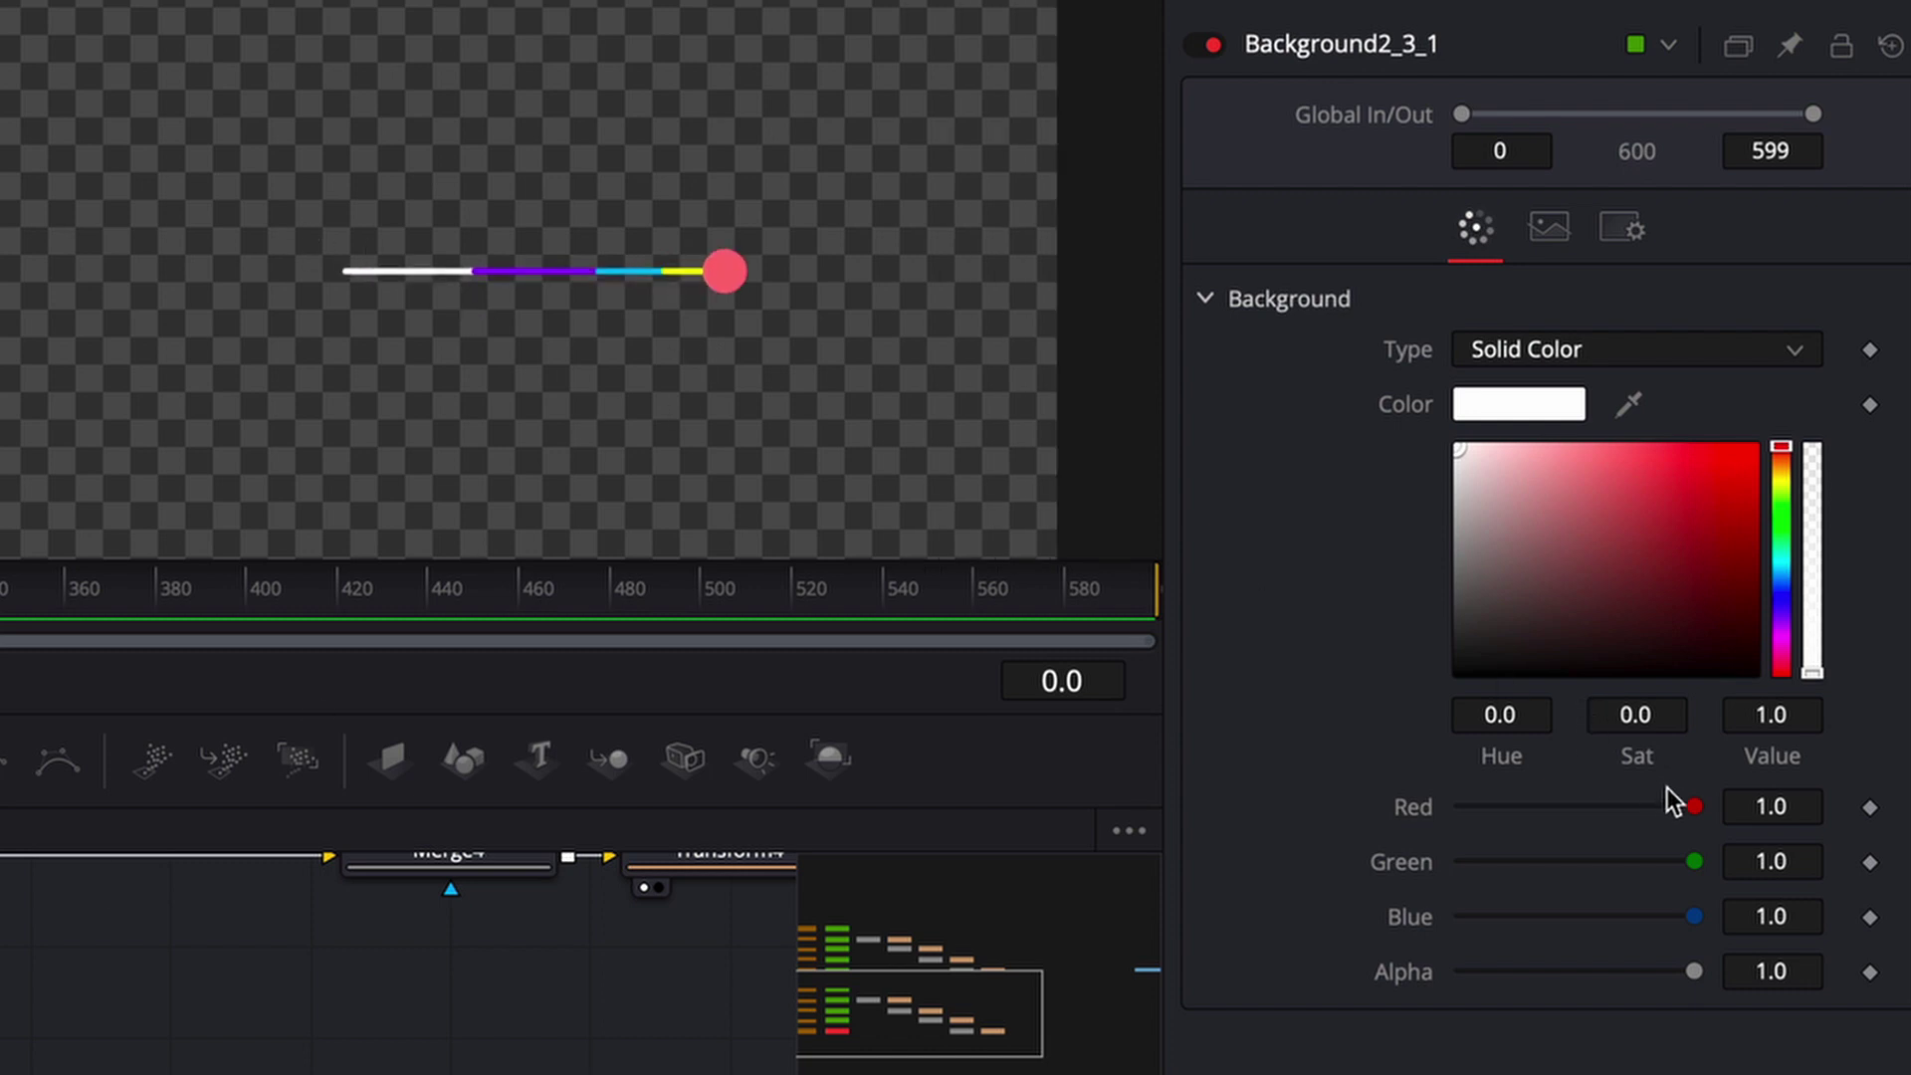
{"action": "left_click_drag", "start_coordinate": [1687, 808], "coordinate": [1366, 824]}
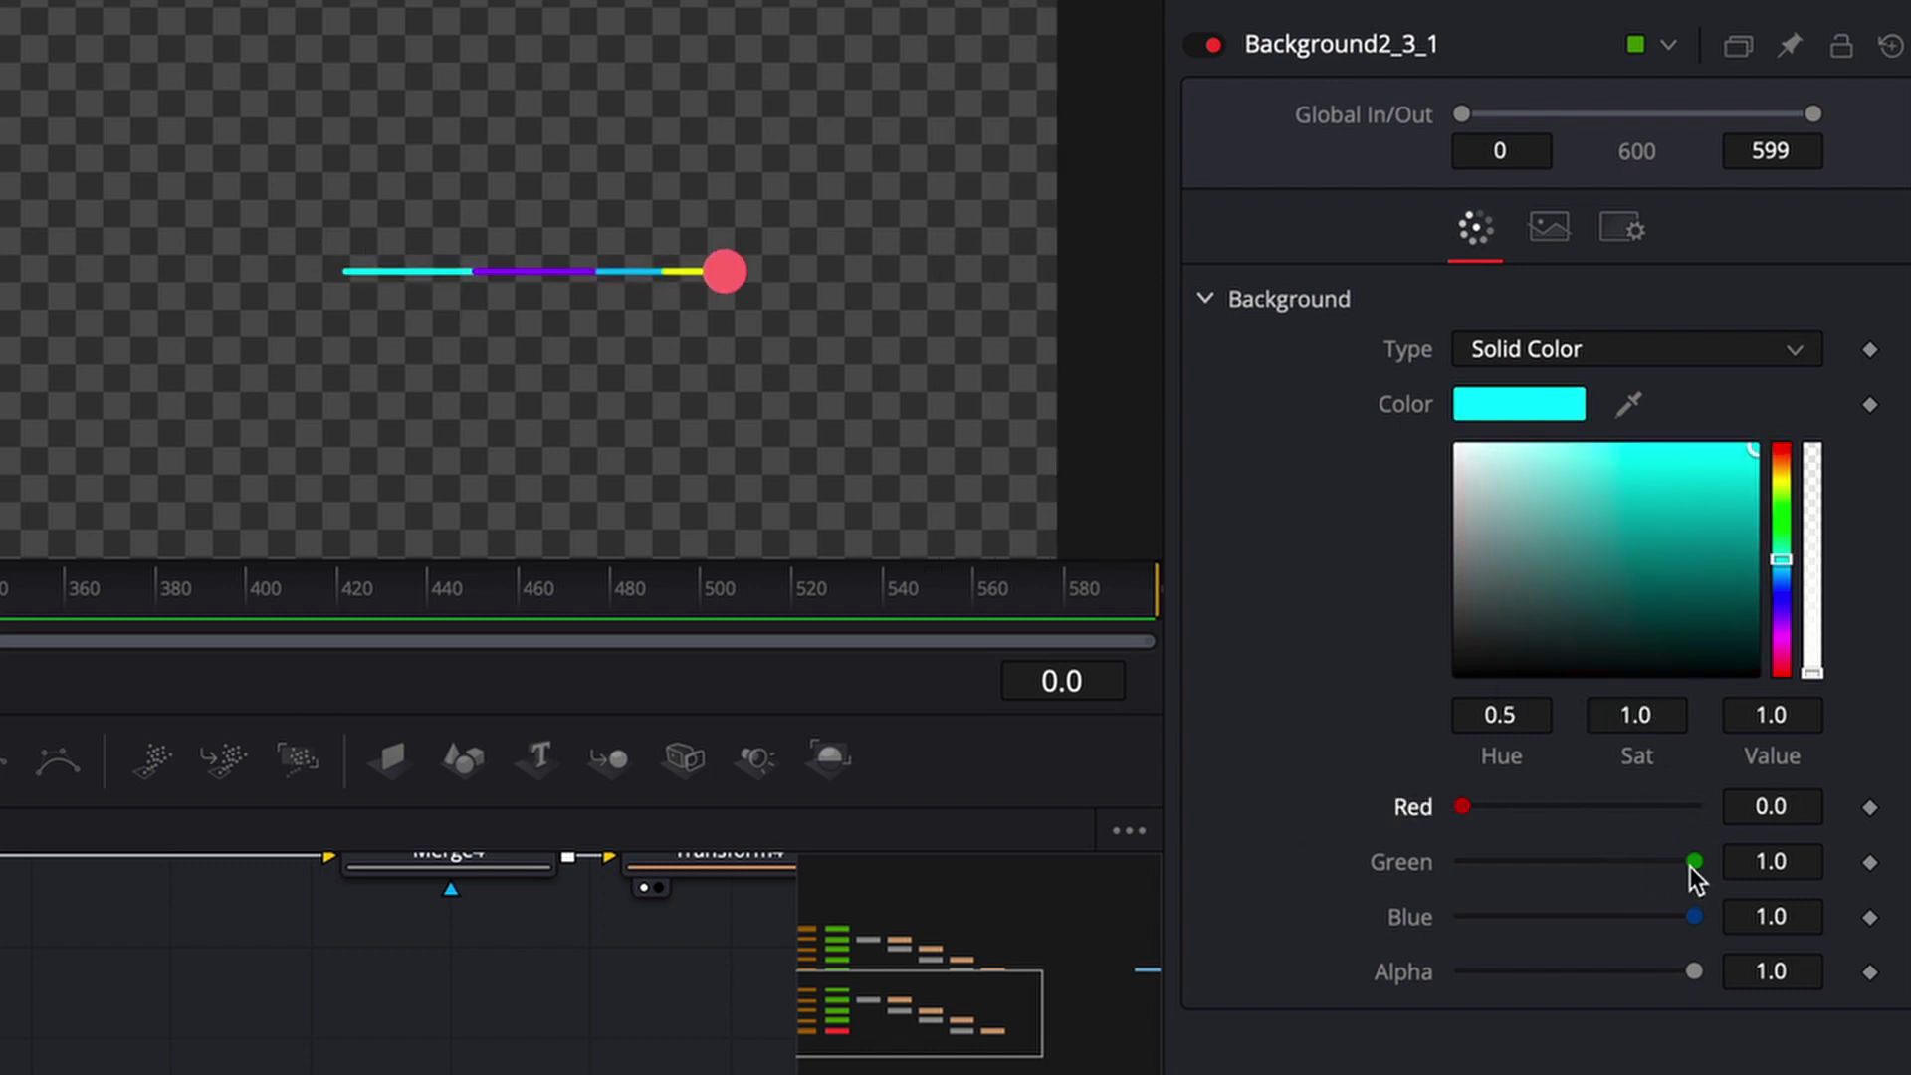
{"action": "left_click_drag", "start_coordinate": [1692, 864], "coordinate": [1332, 872]}
{"action": "left_click_drag", "start_coordinate": [1692, 916], "coordinate": [1233, 939]}
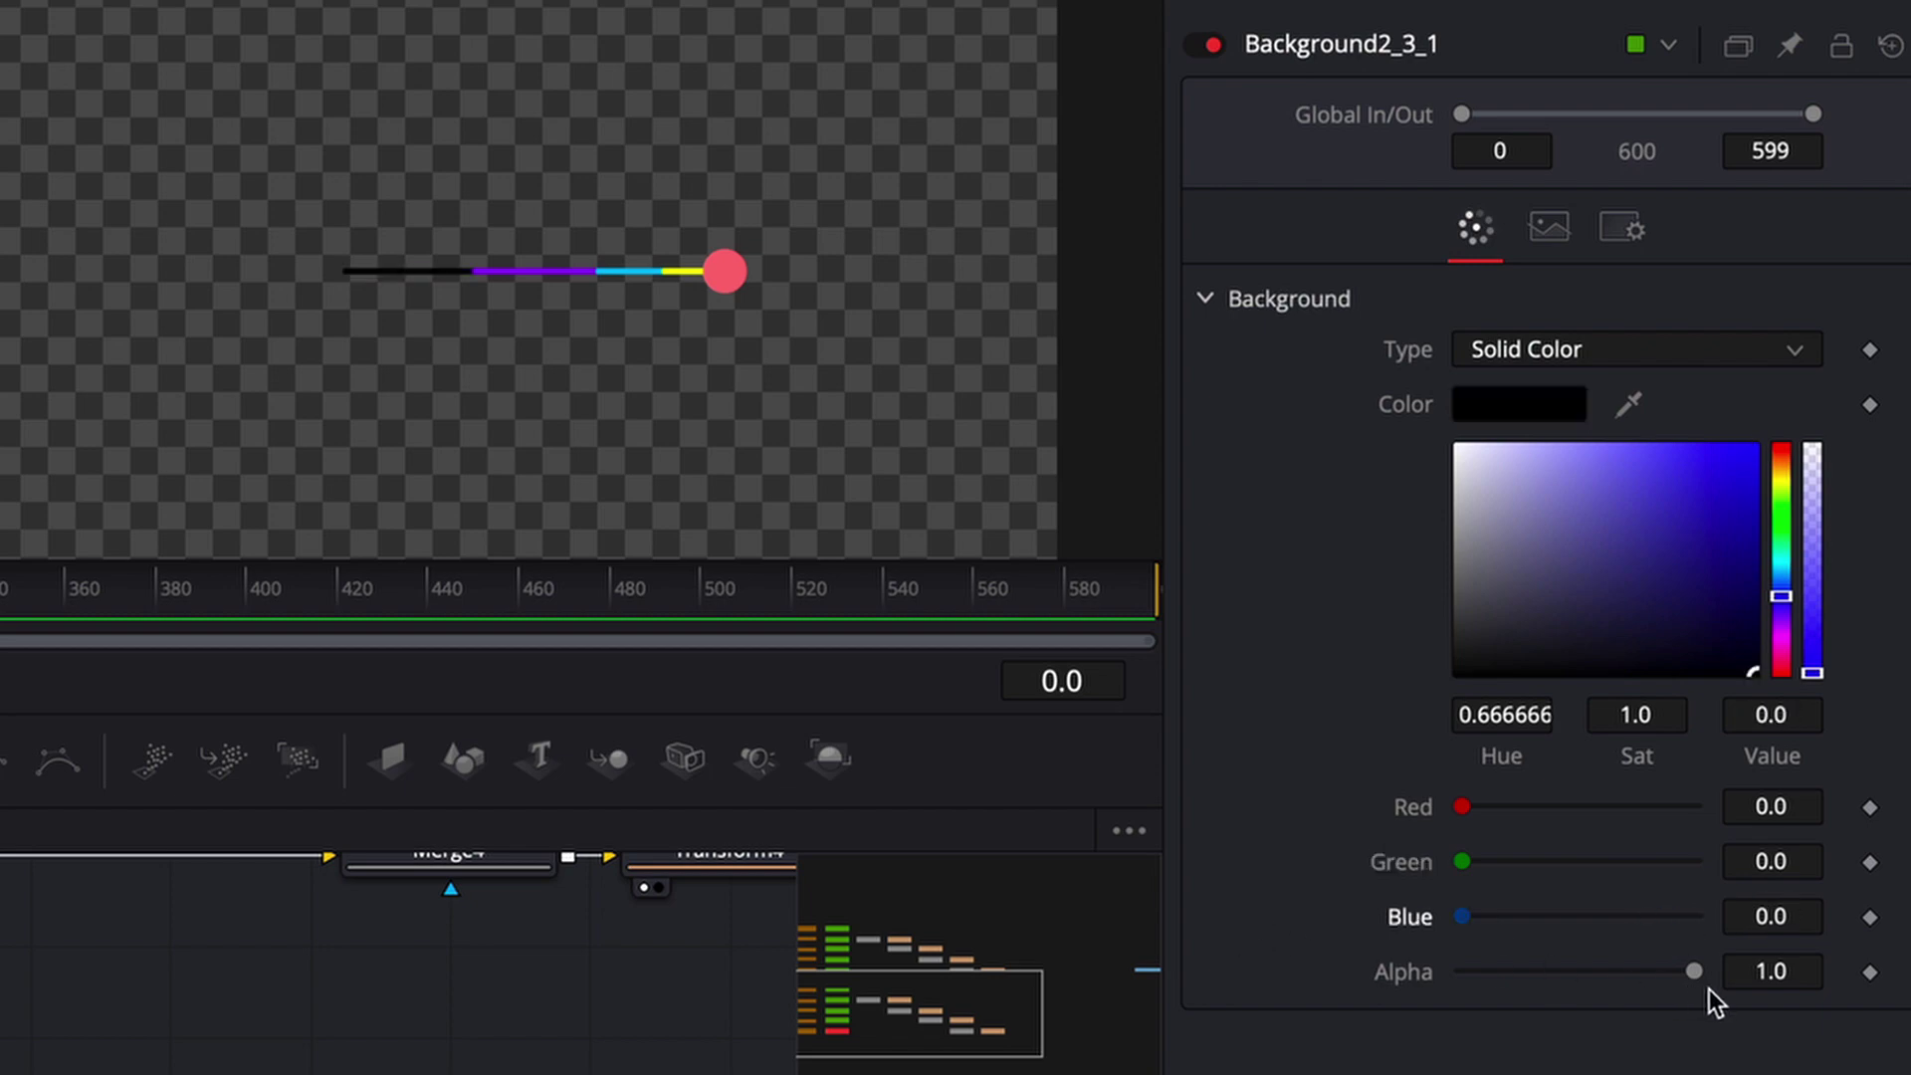
{"action": "left_click_drag", "start_coordinate": [1694, 972], "coordinate": [1065, 940]}
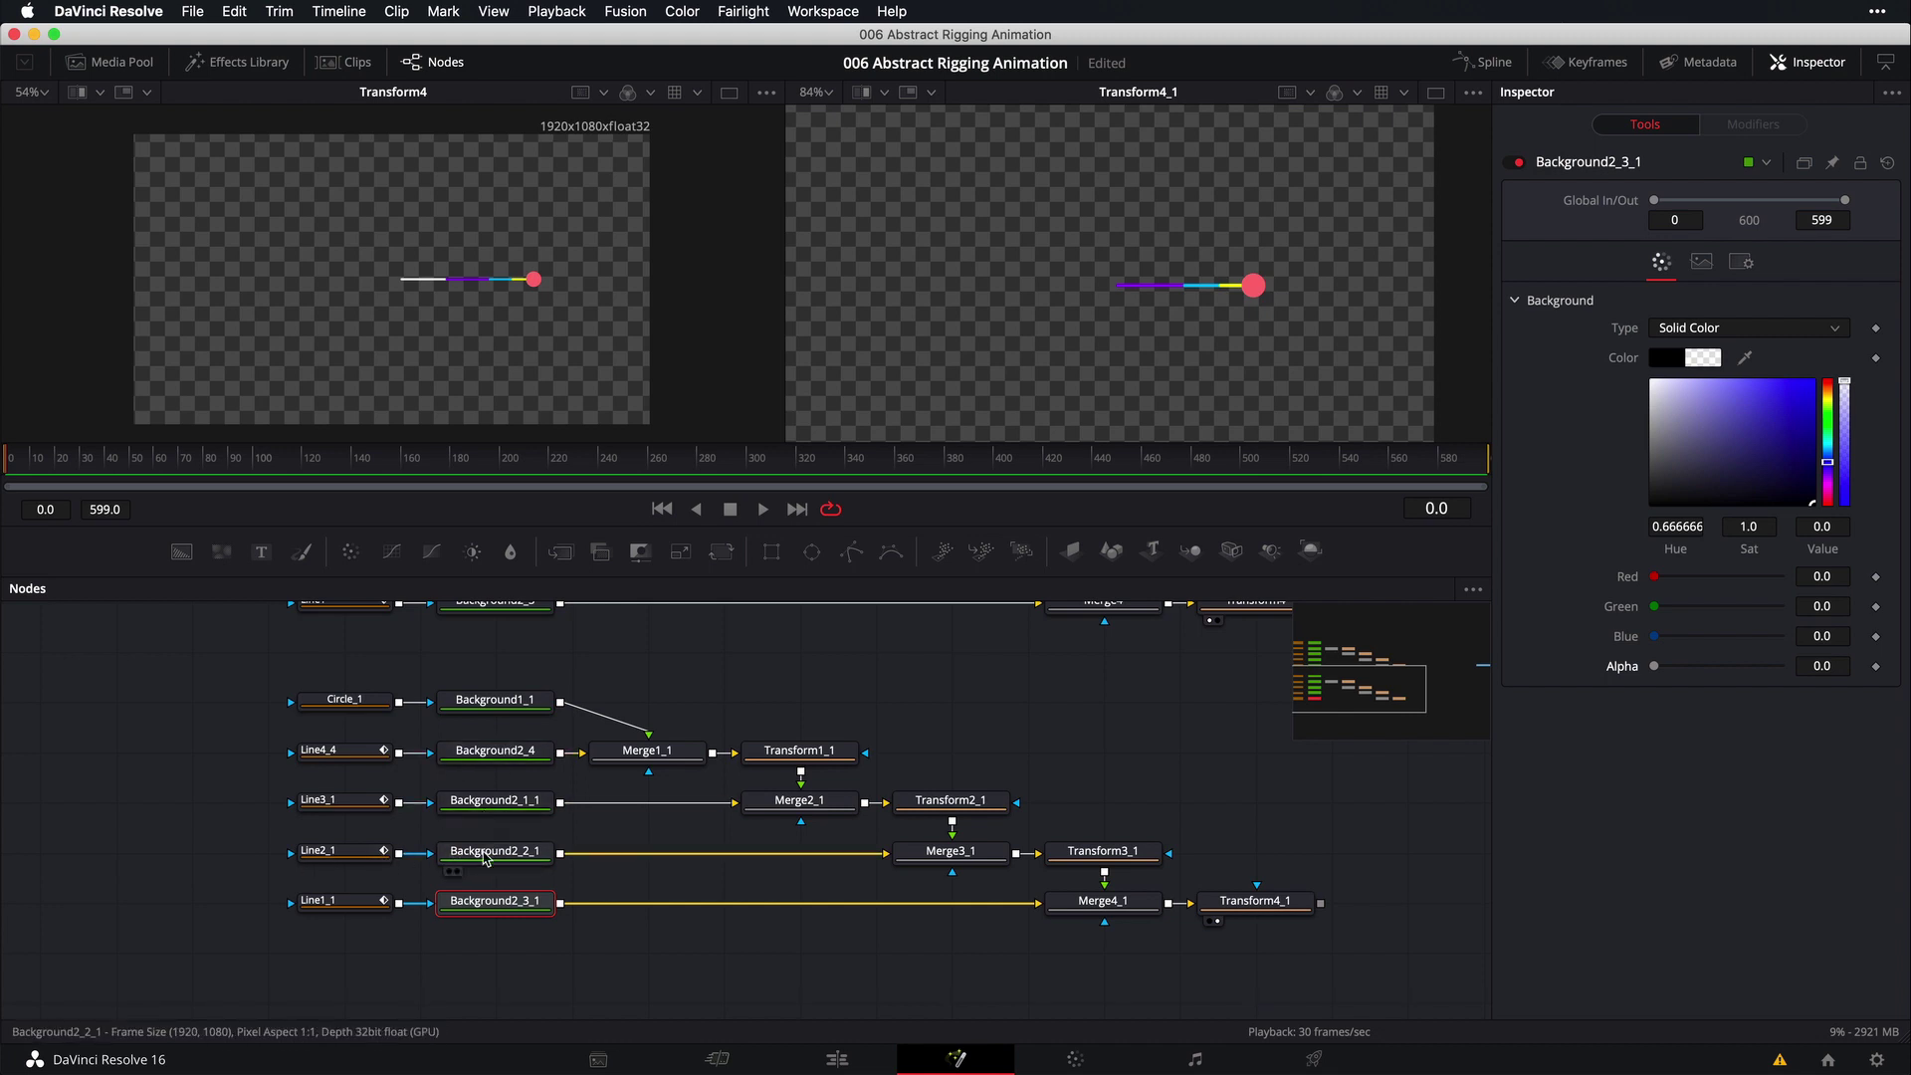
Make the duplicate rig's purple line transparent by setting Background2_2_1's Red, Blue and Alpha to 0.0
{"action": "left_click", "coordinate": [514, 849]}
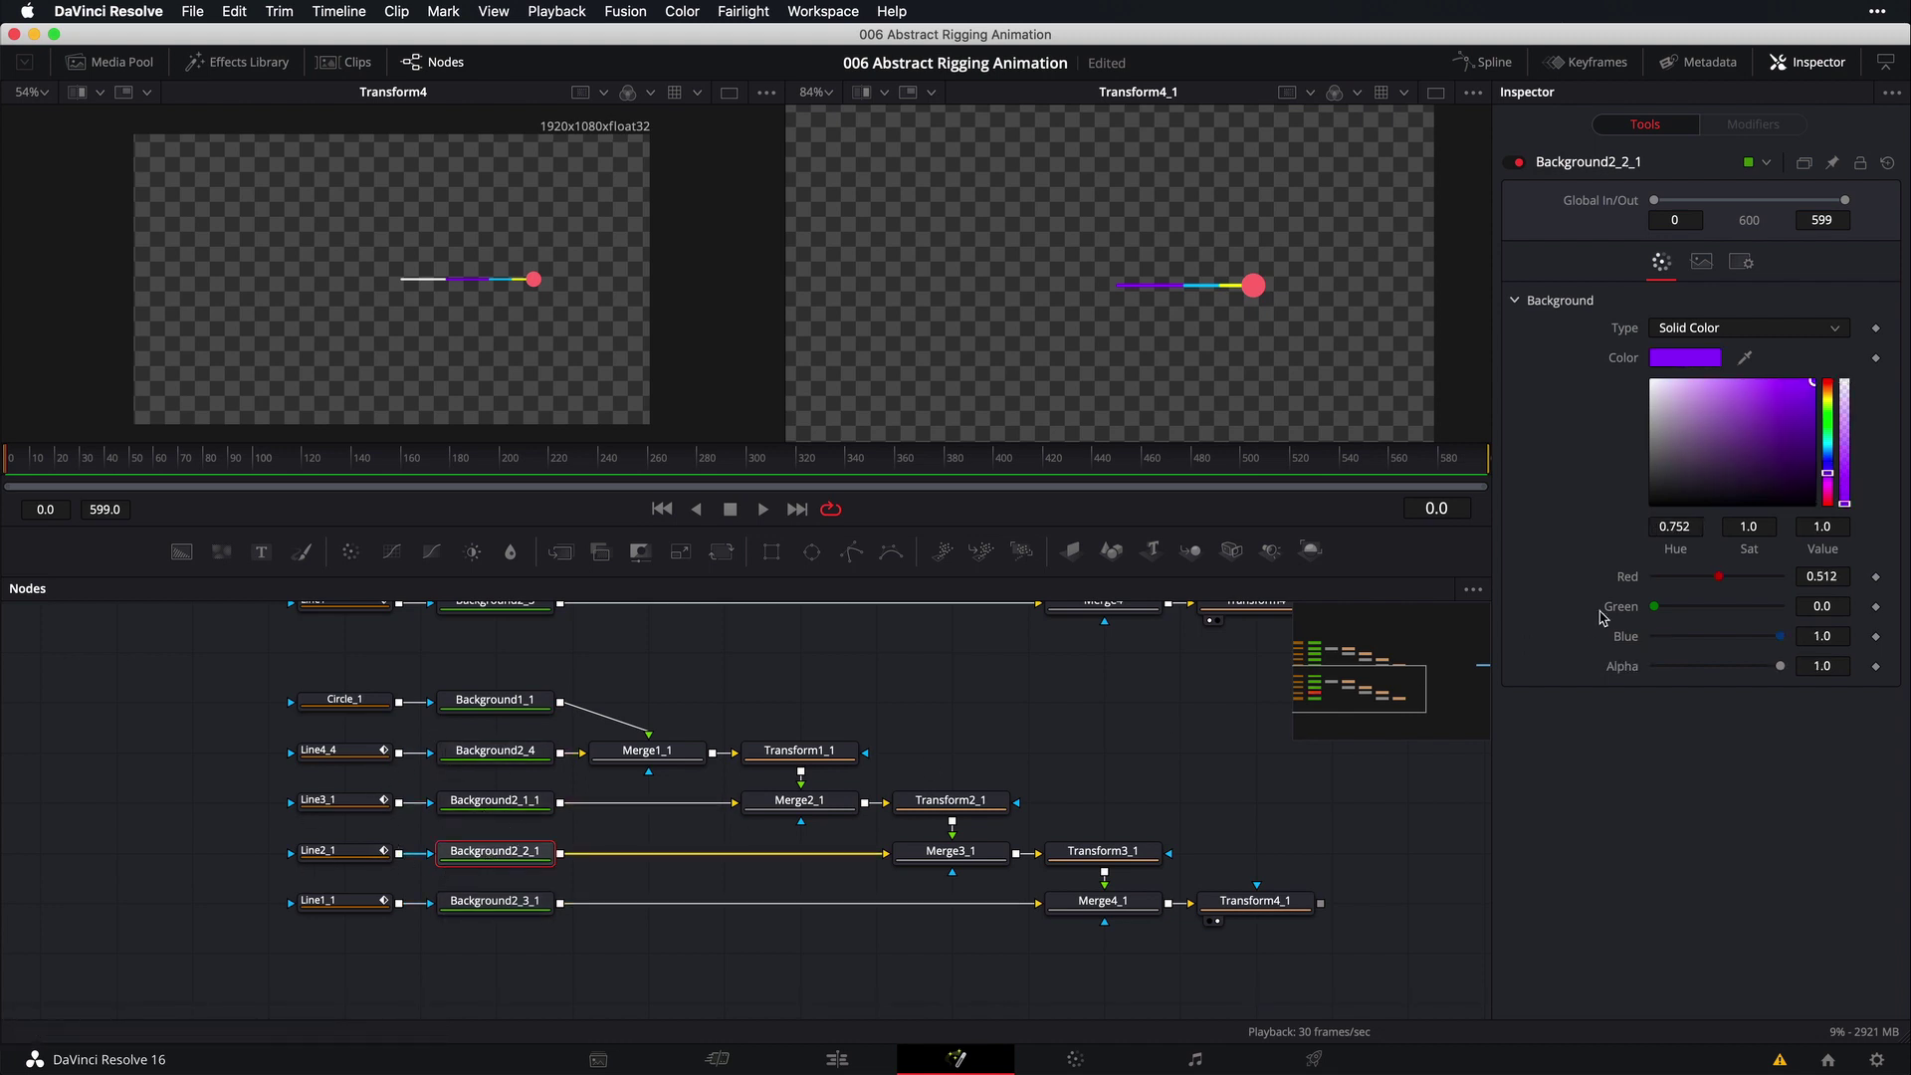
{"action": "left_click_drag", "start_coordinate": [1752, 635], "coordinate": [1654, 636]}
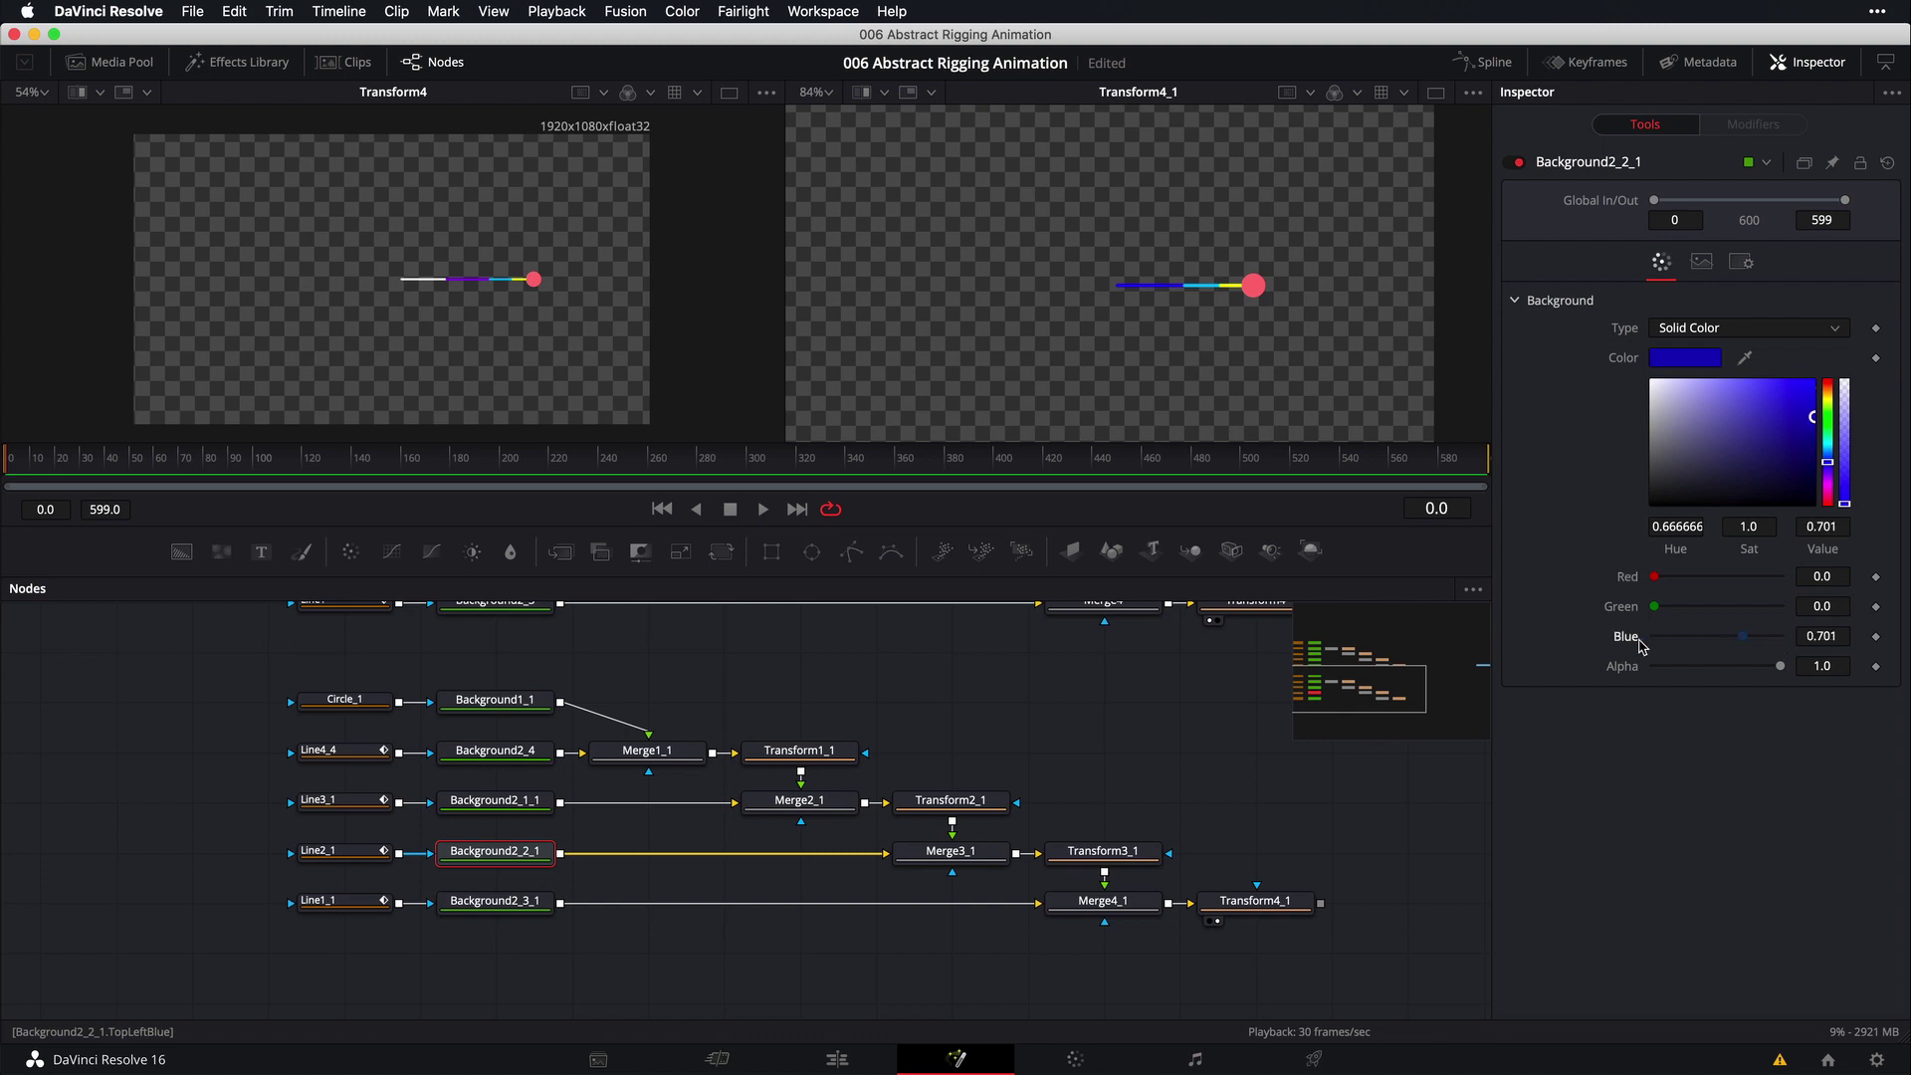
{"action": "left_click_drag", "start_coordinate": [1780, 666], "coordinate": [1654, 666]}
Make the duplicate rig's cyan line transparent by setting Background2_1_1's Green, Blue and Alpha to 0.0
{"action": "left_click", "coordinate": [513, 802]}
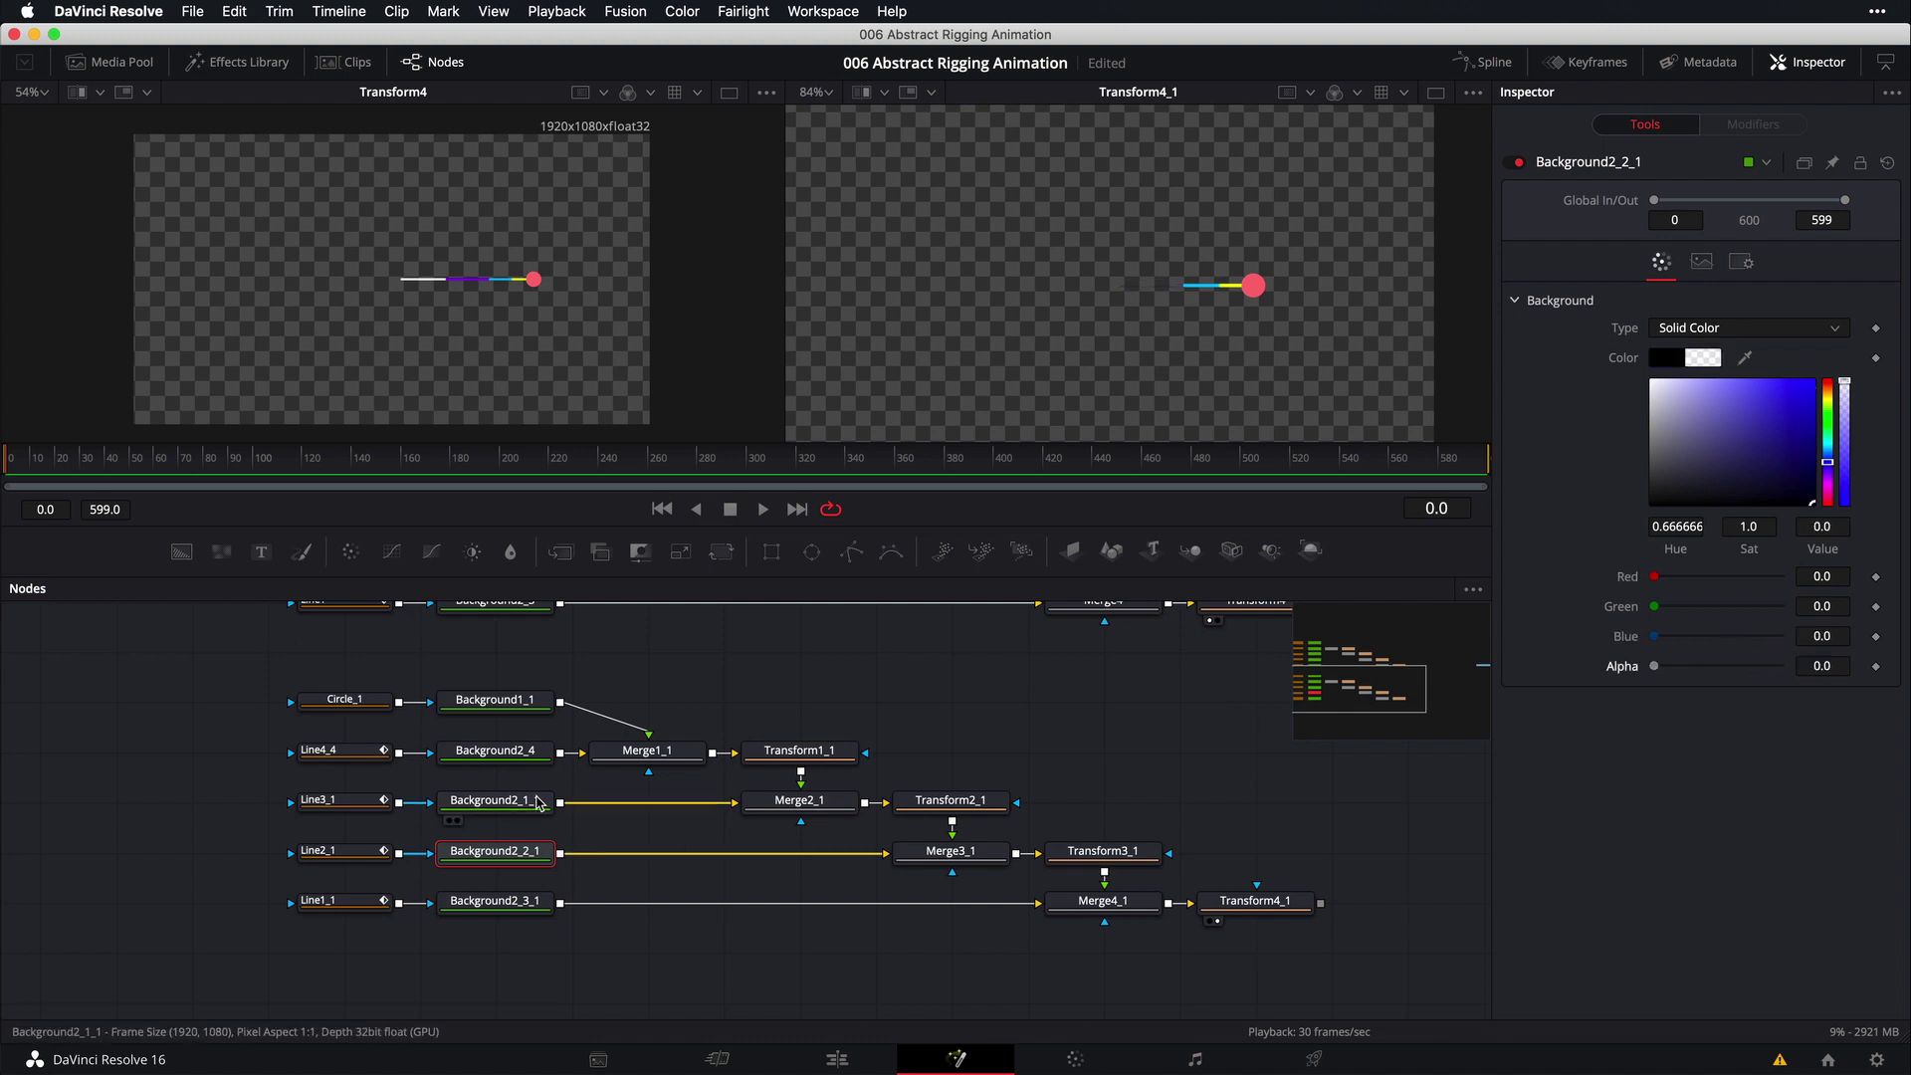
{"action": "left_click_drag", "start_coordinate": [1744, 608], "coordinate": [1565, 624]}
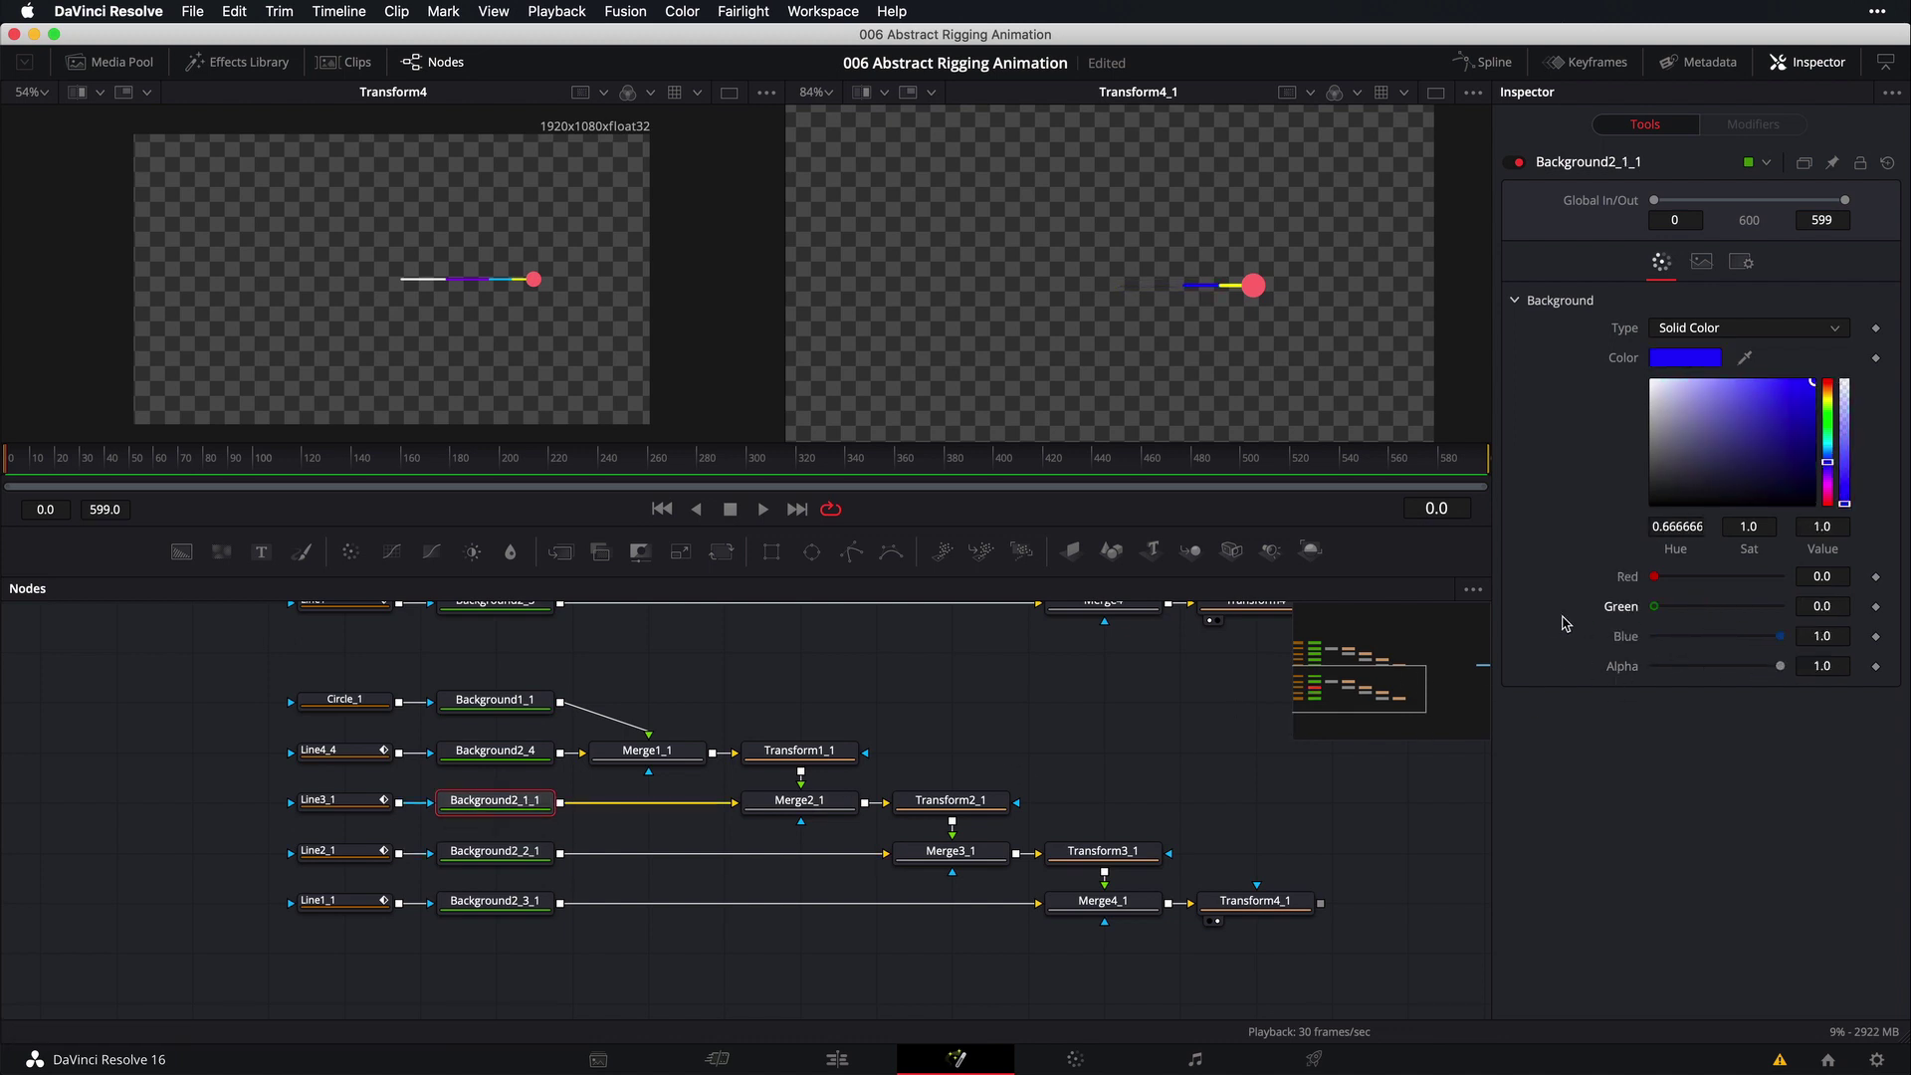
{"action": "left_click_drag", "start_coordinate": [1782, 637], "coordinate": [1527, 631]}
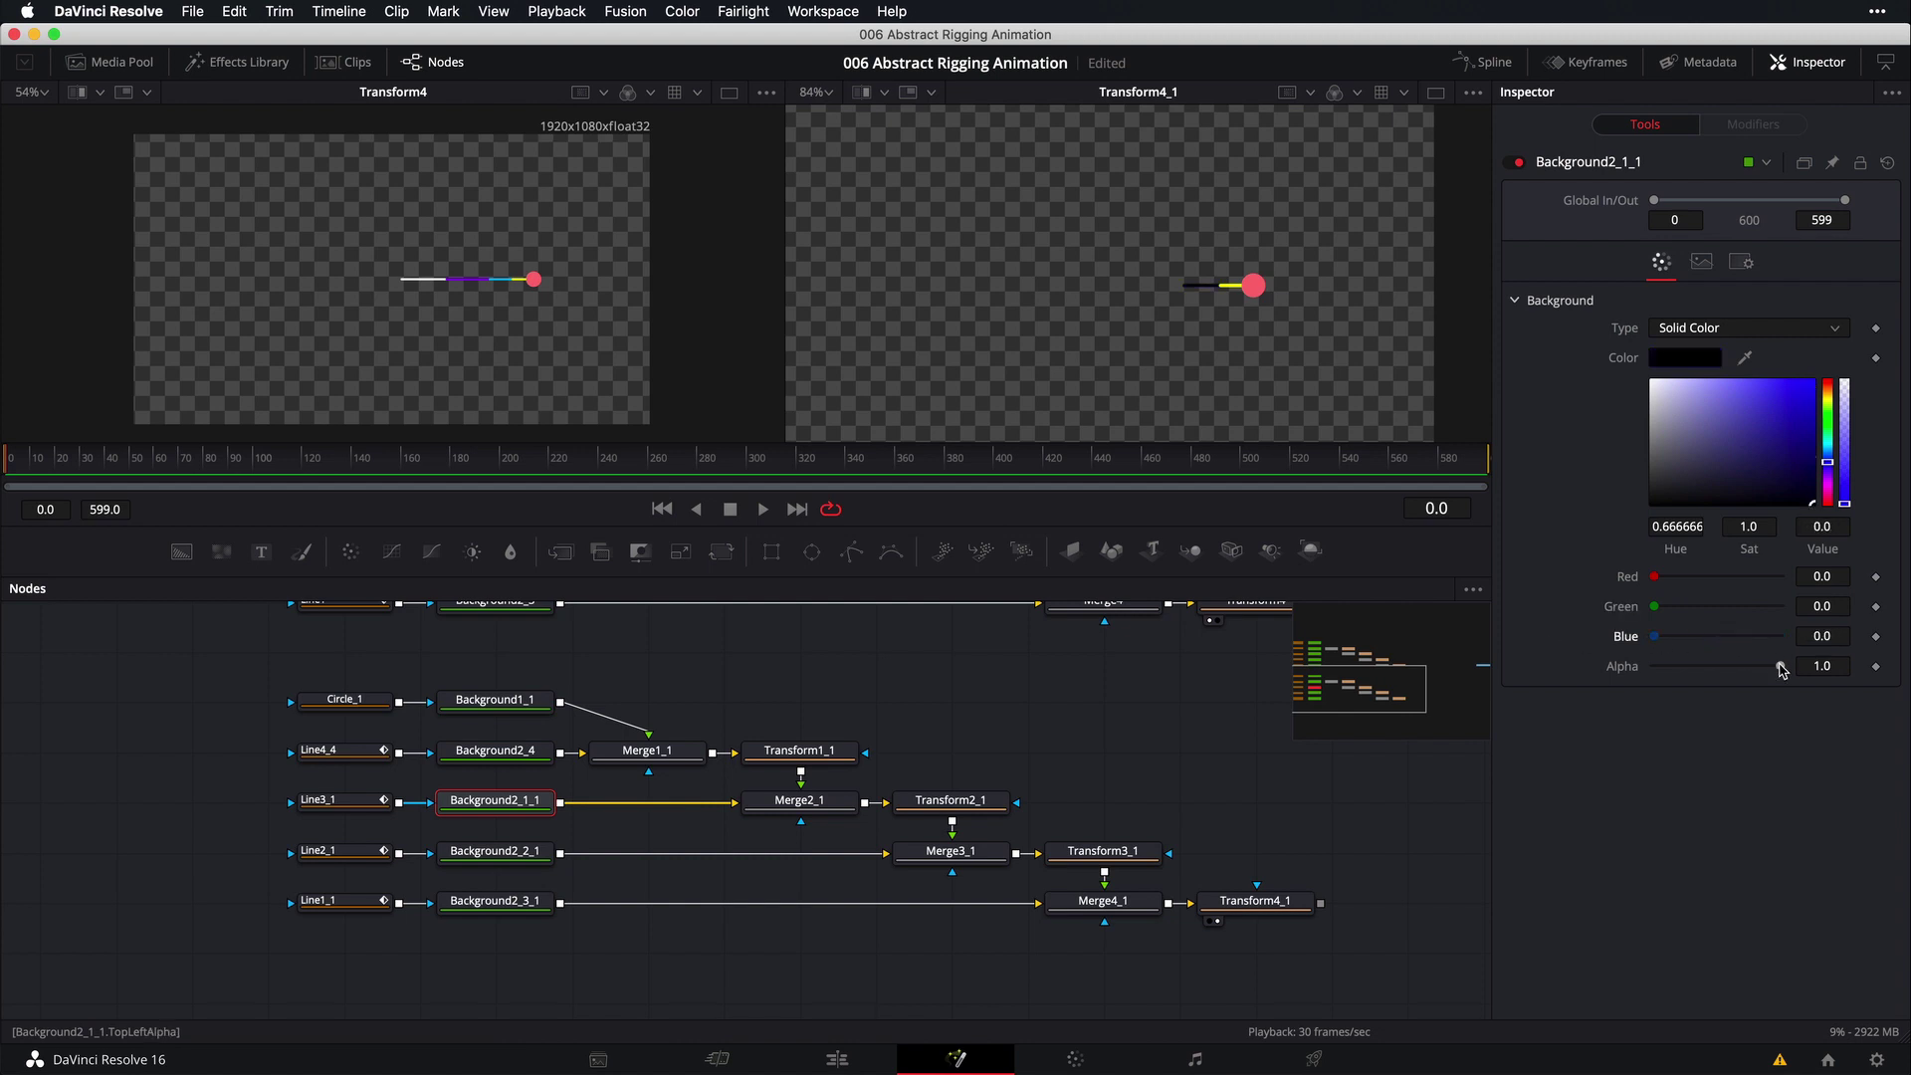
{"action": "left_click_drag", "start_coordinate": [1783, 666], "coordinate": [1225, 679]}
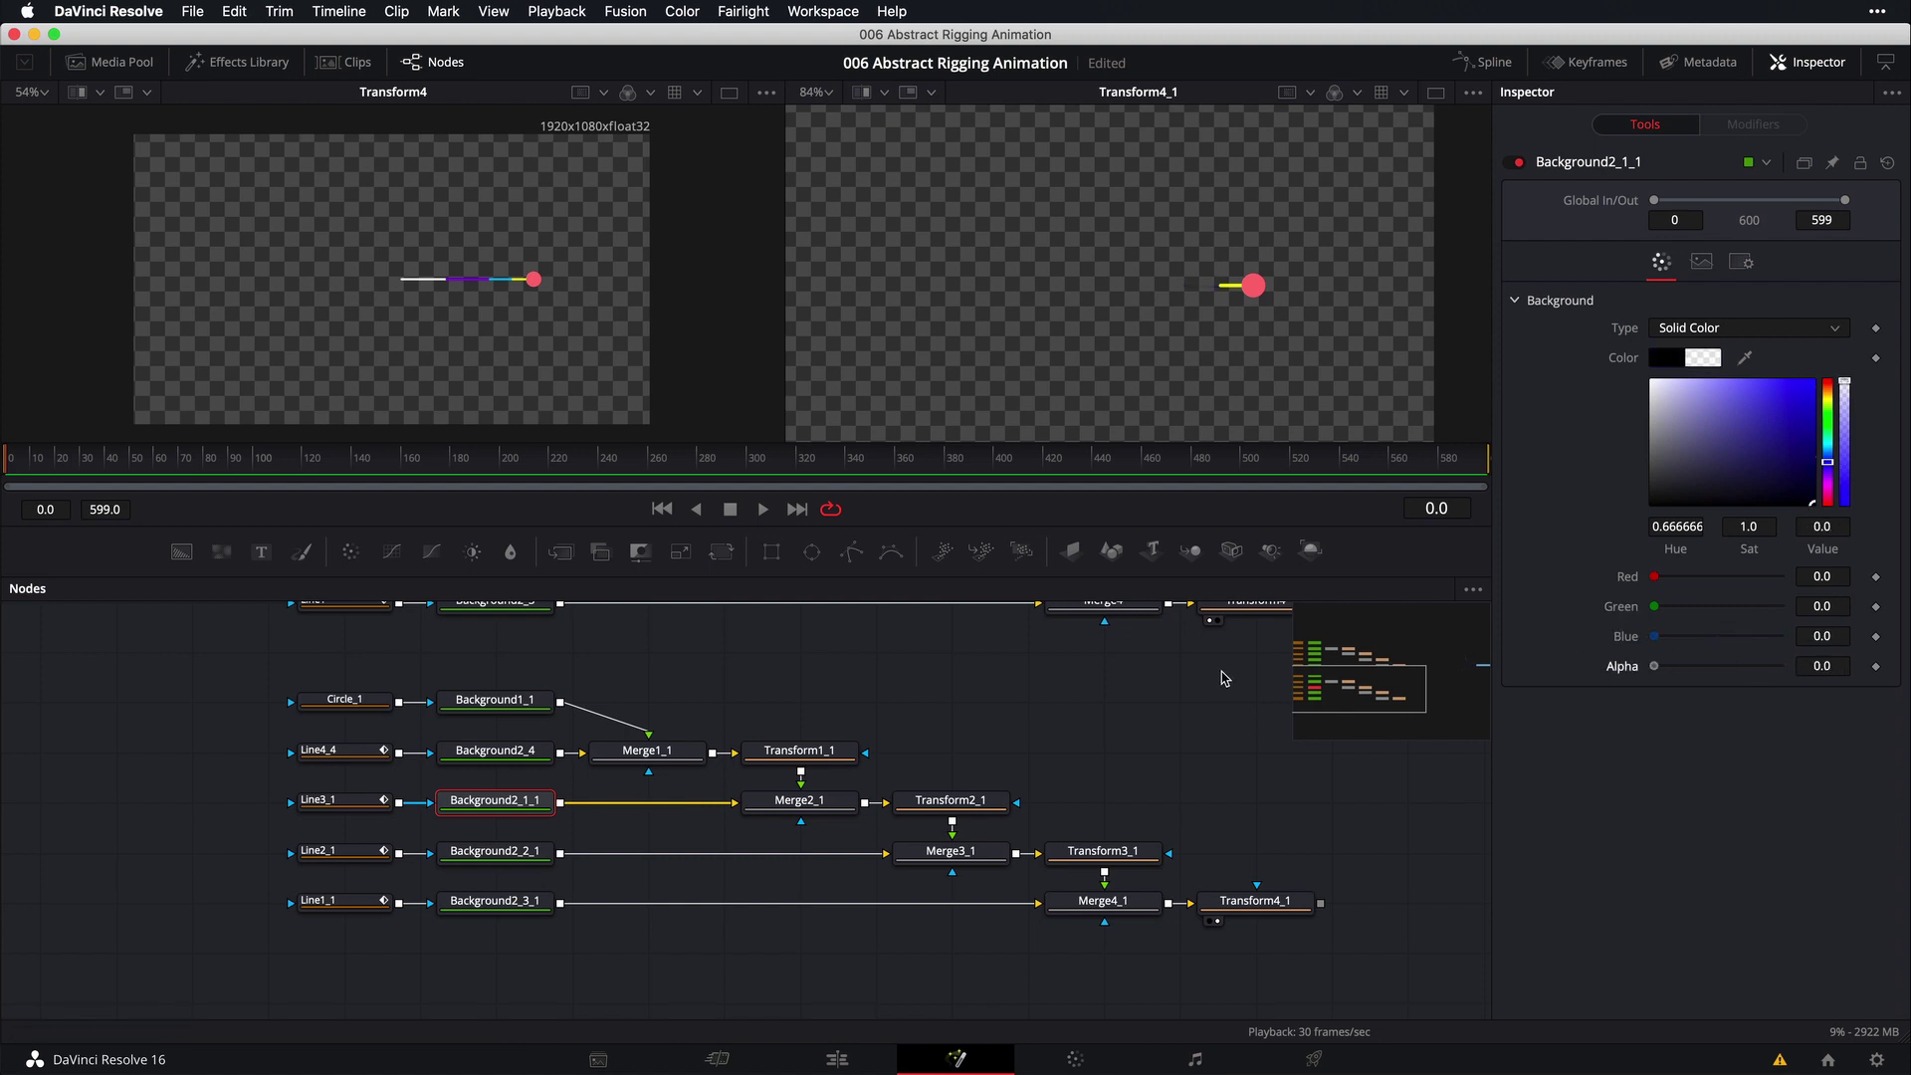
Make the duplicate rig's yellow line transparent by setting Background2_4's Red, Green and Alpha to 0.0
{"action": "left_click", "coordinate": [503, 764]}
{"action": "left_click_drag", "start_coordinate": [1777, 577], "coordinate": [1675, 597]}
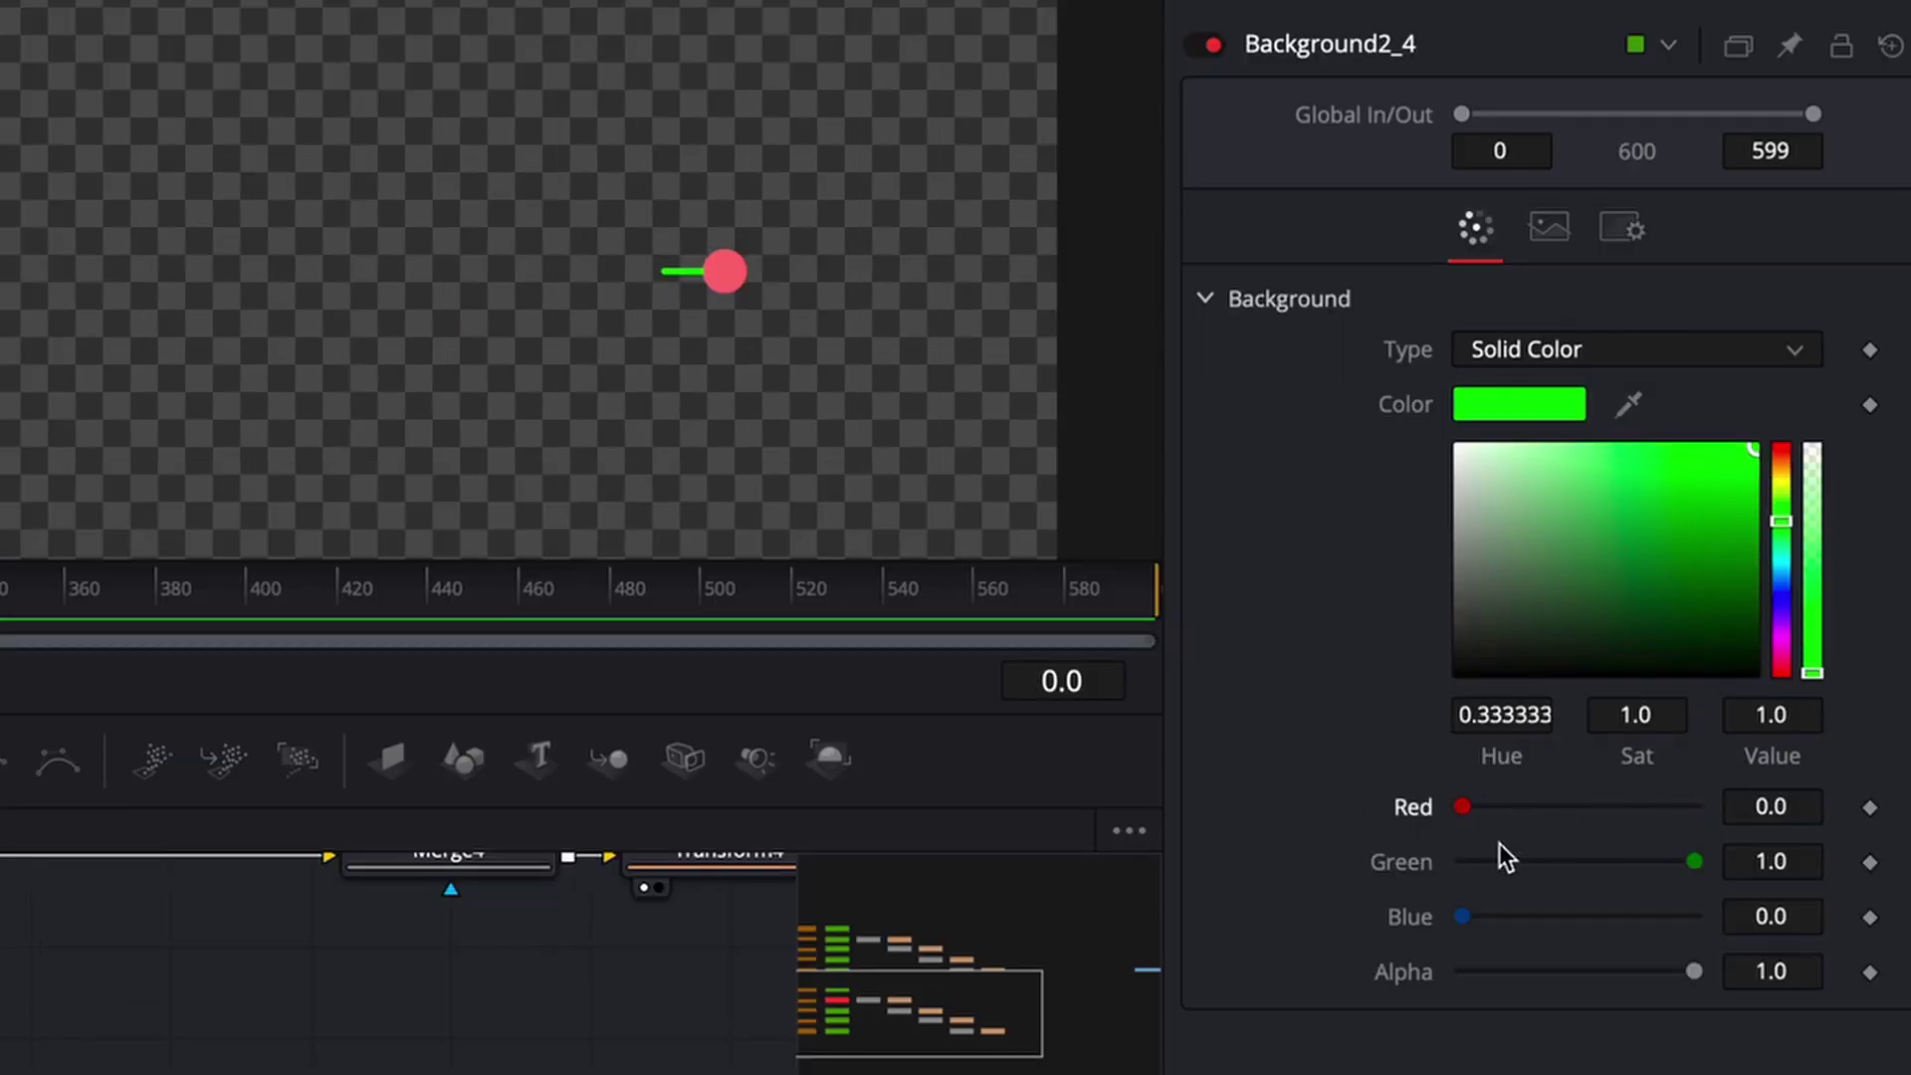
{"action": "left_click_drag", "start_coordinate": [1695, 862], "coordinate": [1191, 883]}
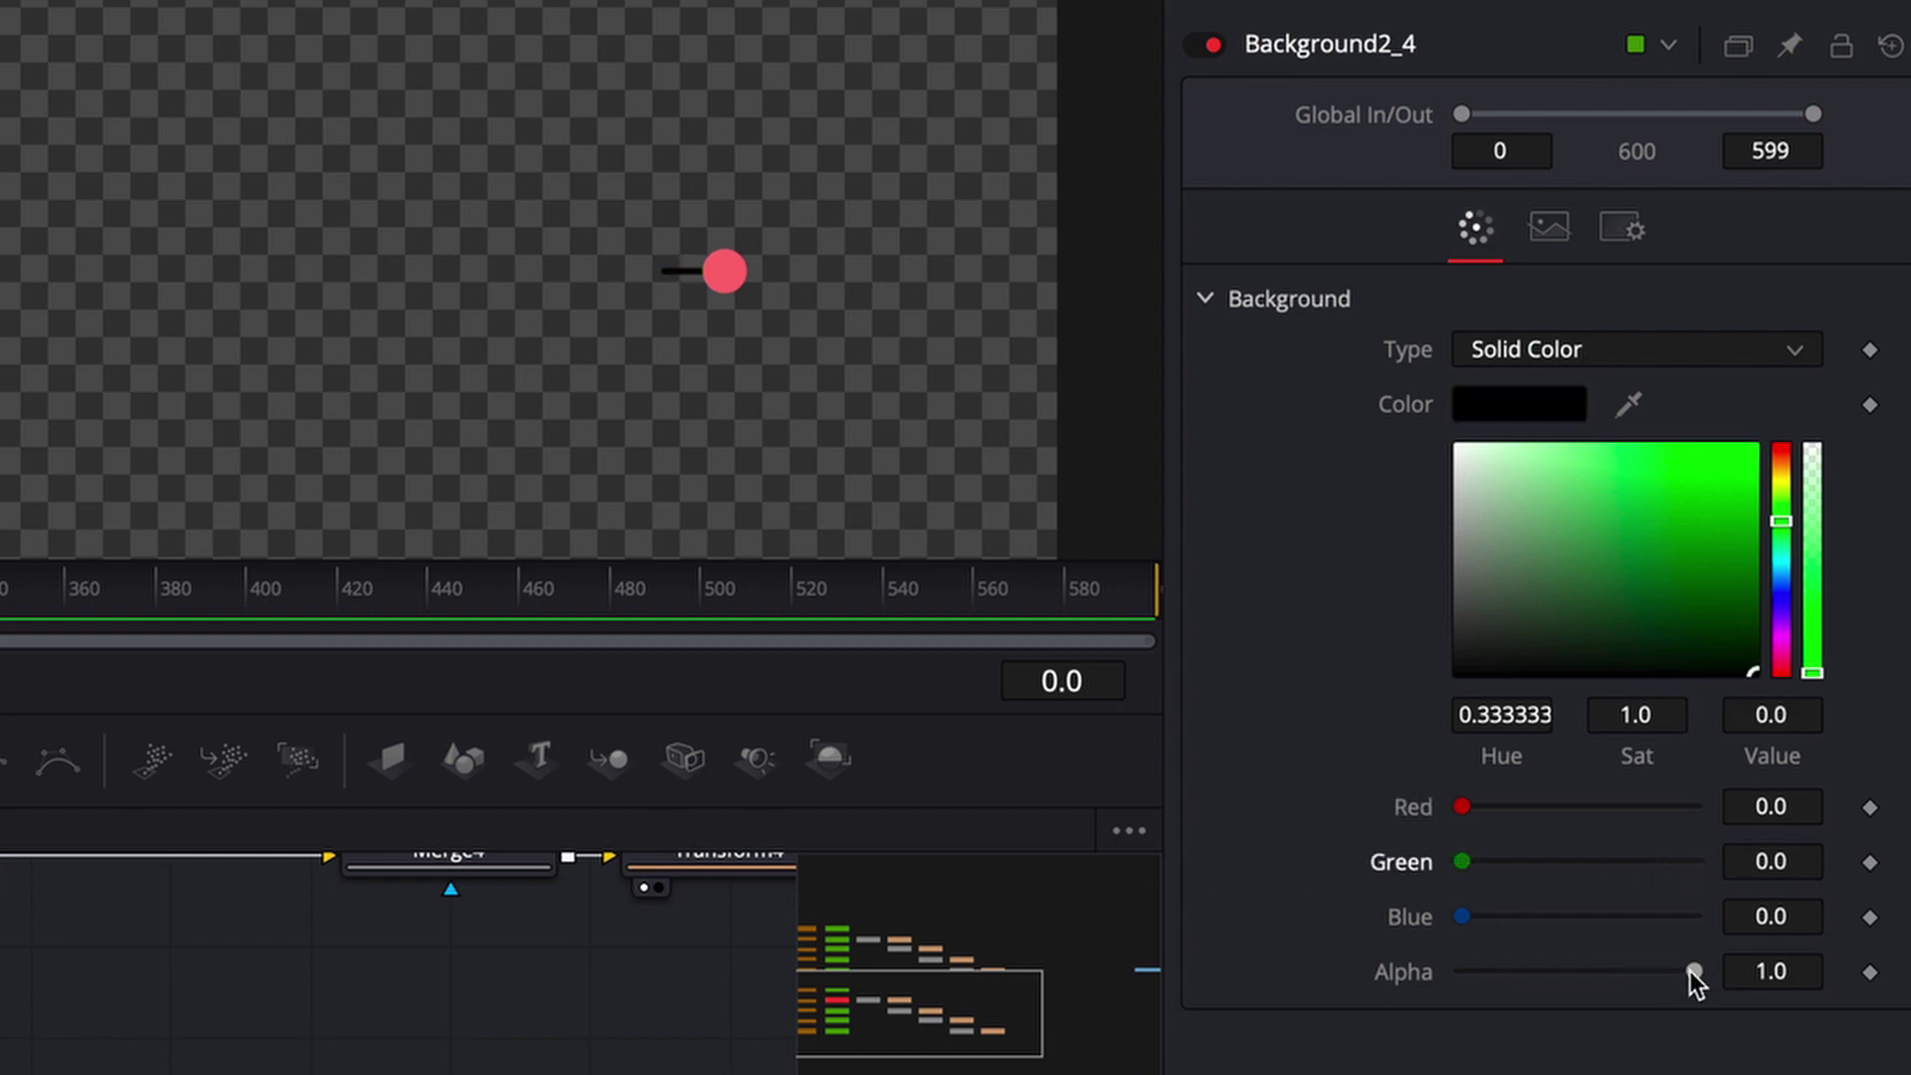
{"action": "left_click_drag", "start_coordinate": [1693, 971], "coordinate": [1190, 996]}
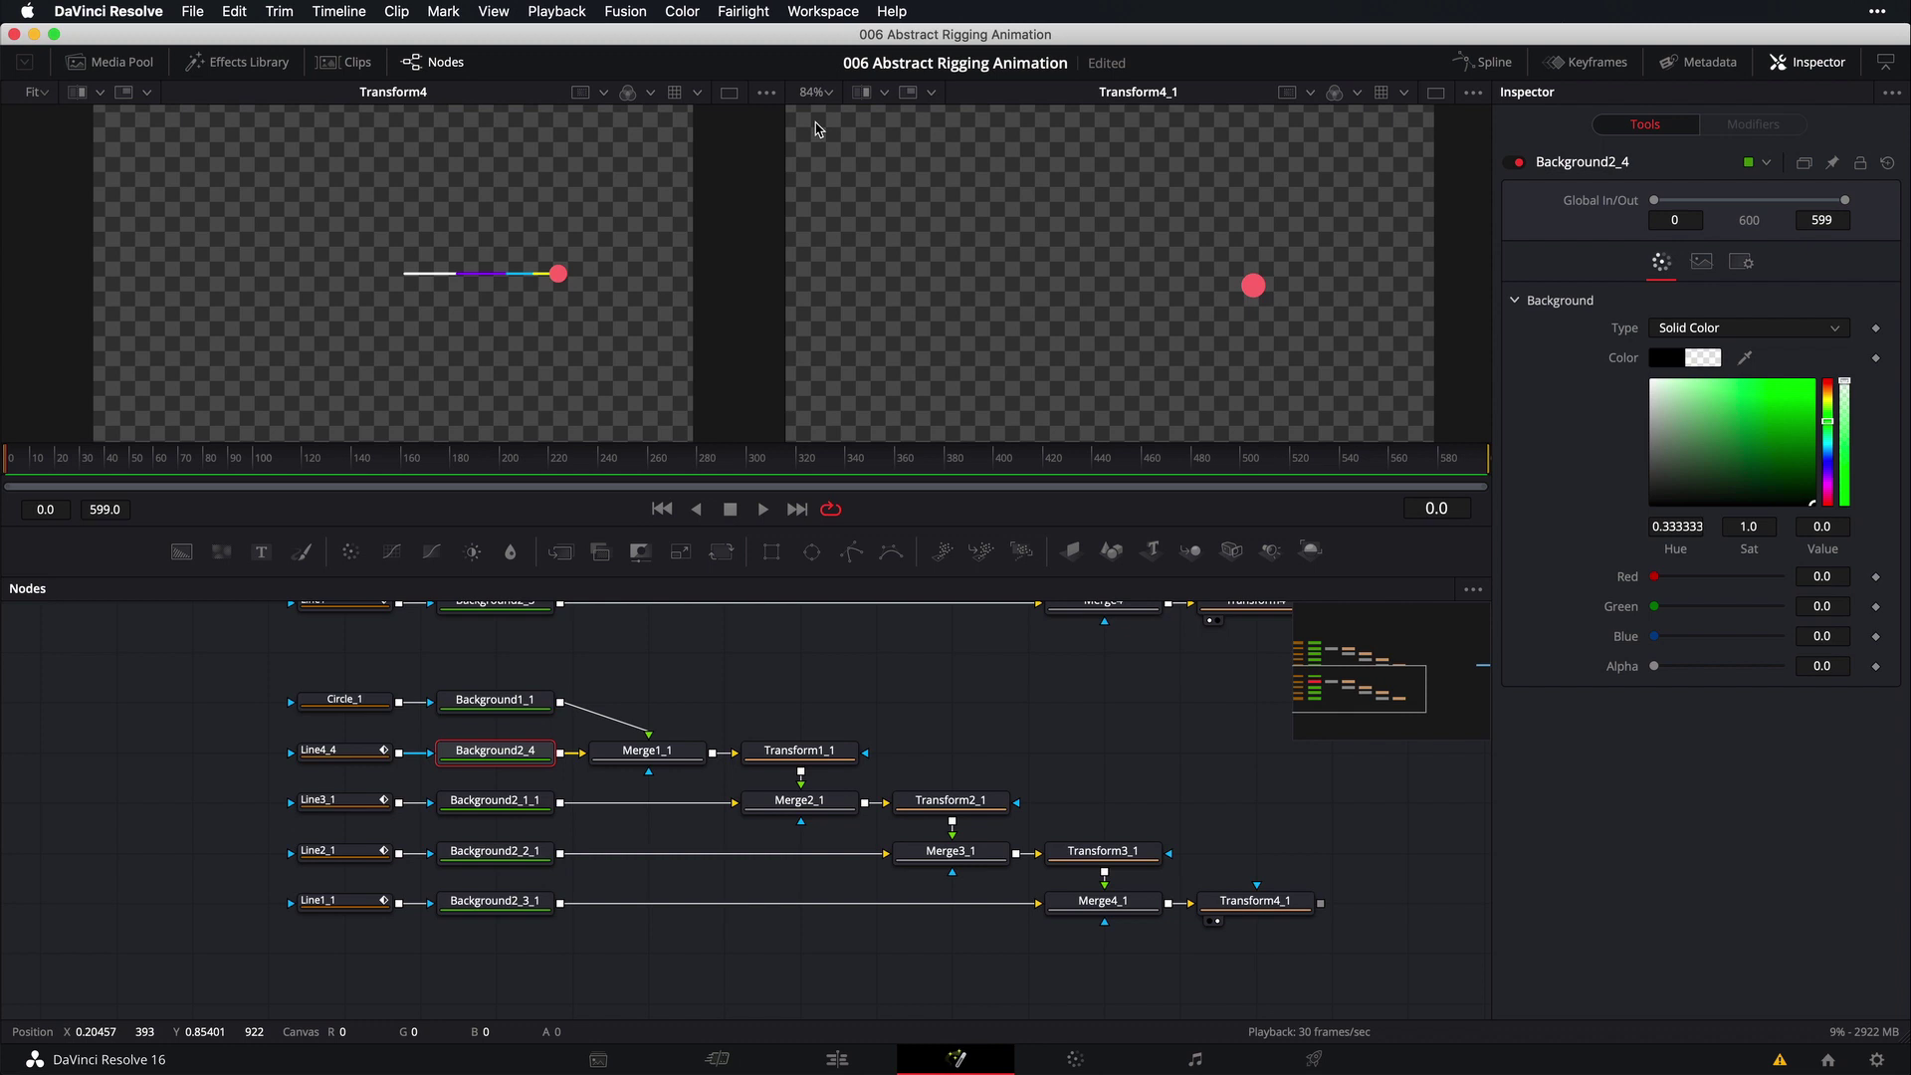
Fit the Transform4_1 image to its viewer and play the animation to compare both rigs
{"action": "left_click", "coordinate": [812, 91]}
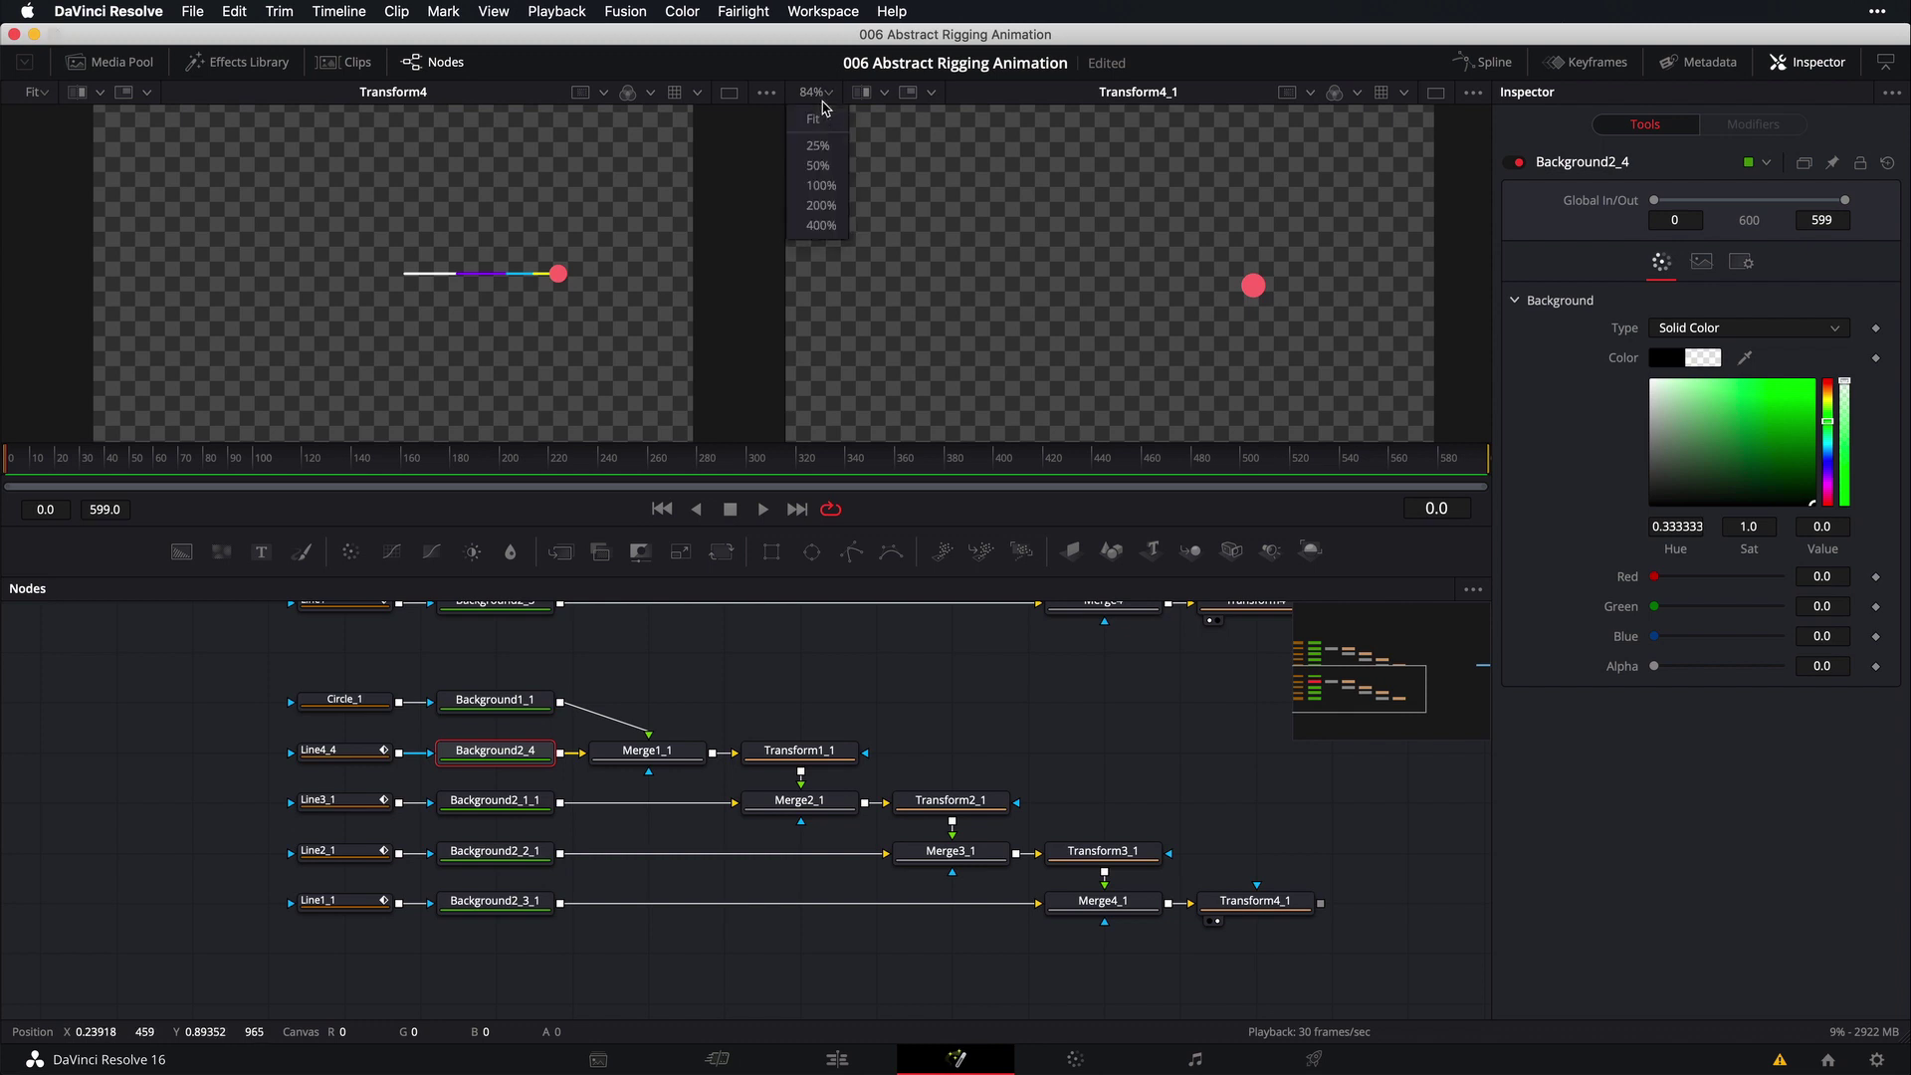
{"action": "left_click", "coordinate": [814, 119]}
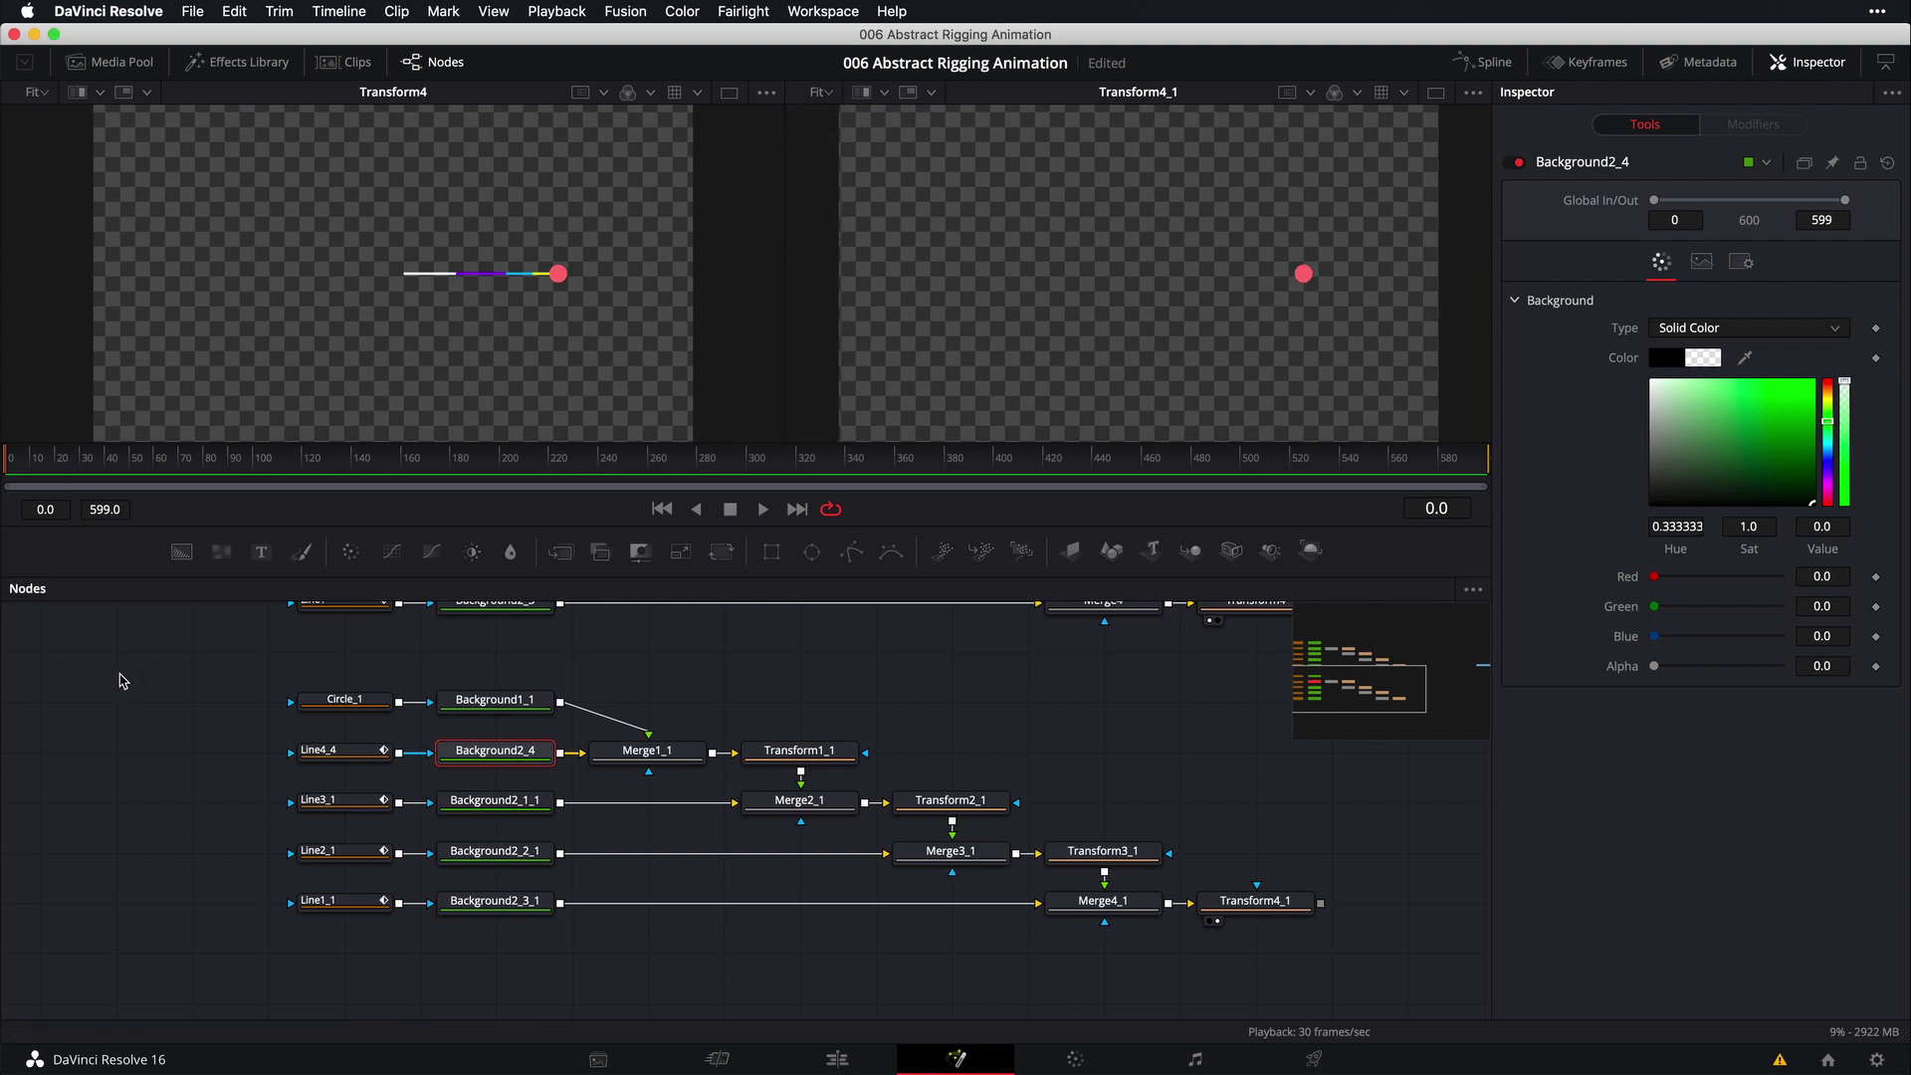
{"action": "key", "text": "space"}
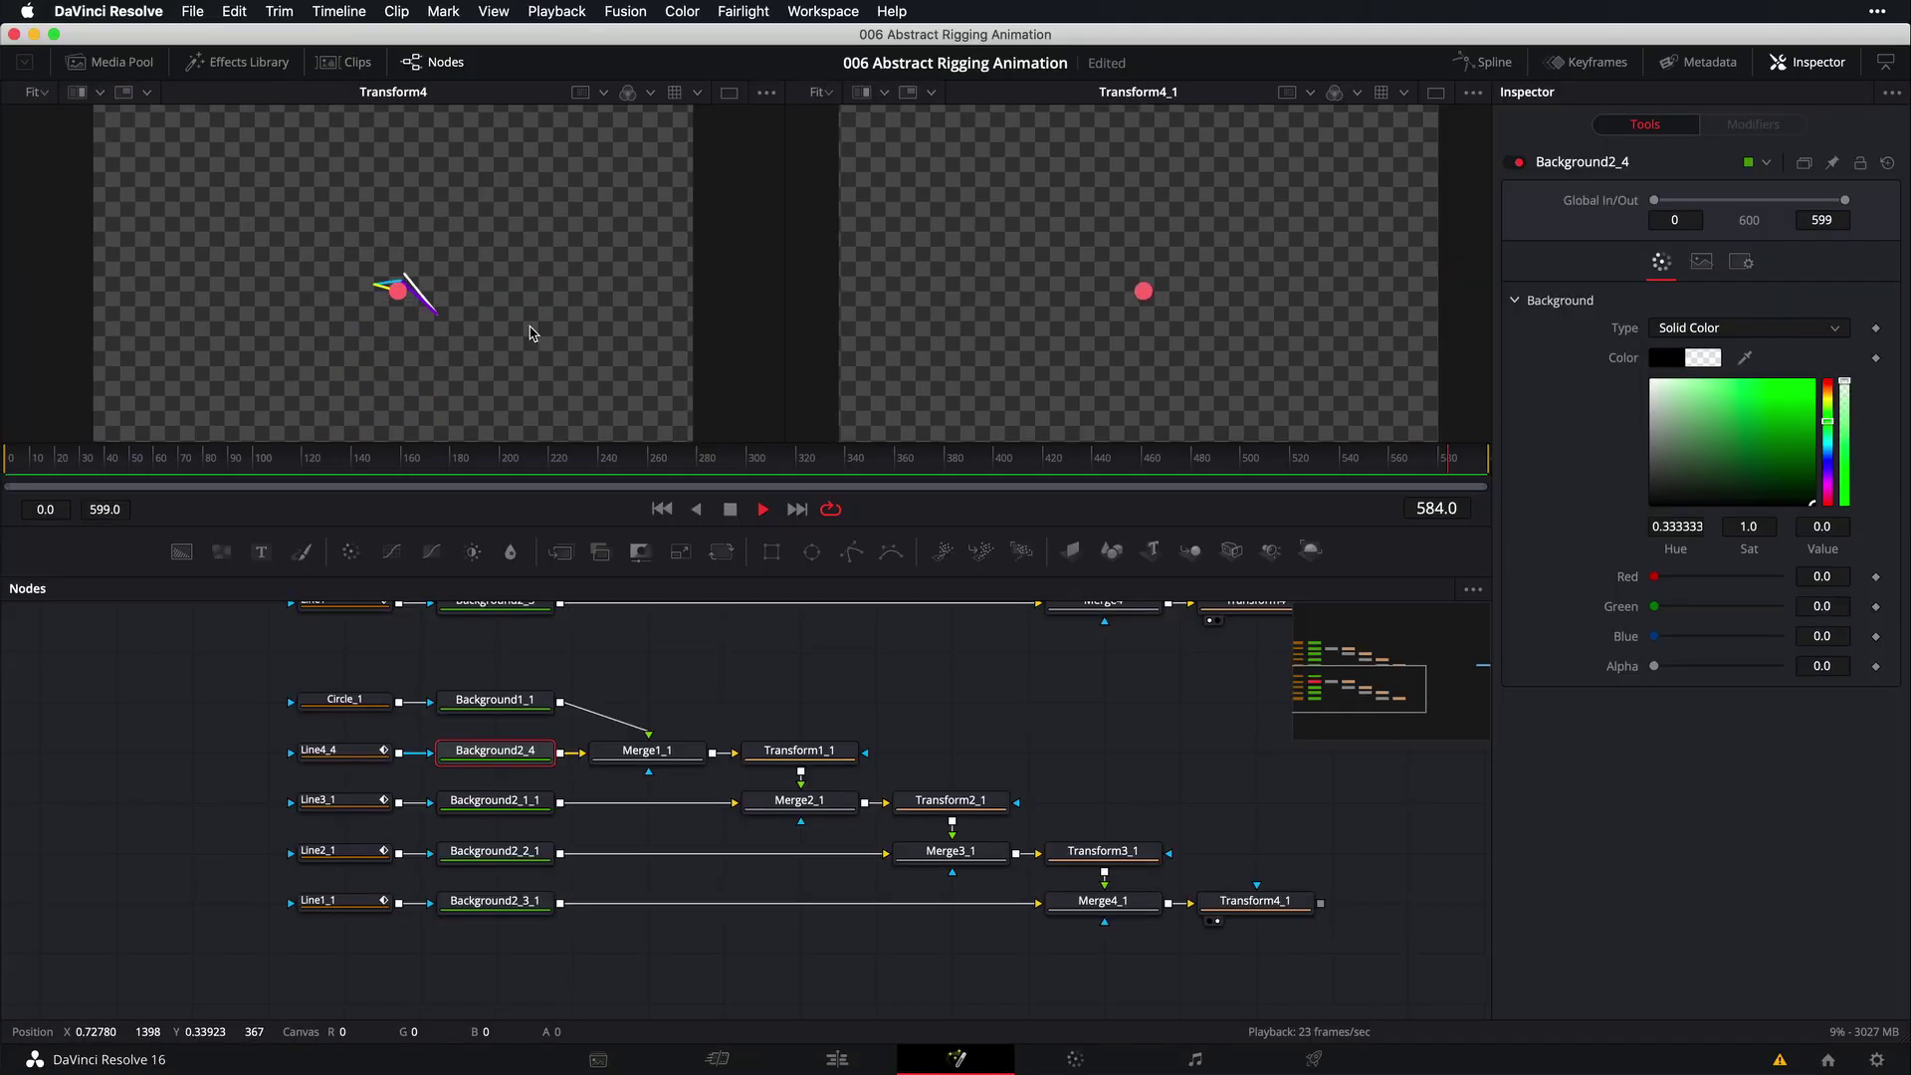
Return to a single viewer showing Transform4_1
{"action": "left_click_drag", "start_coordinate": [1092, 726], "coordinate": [849, 752]}
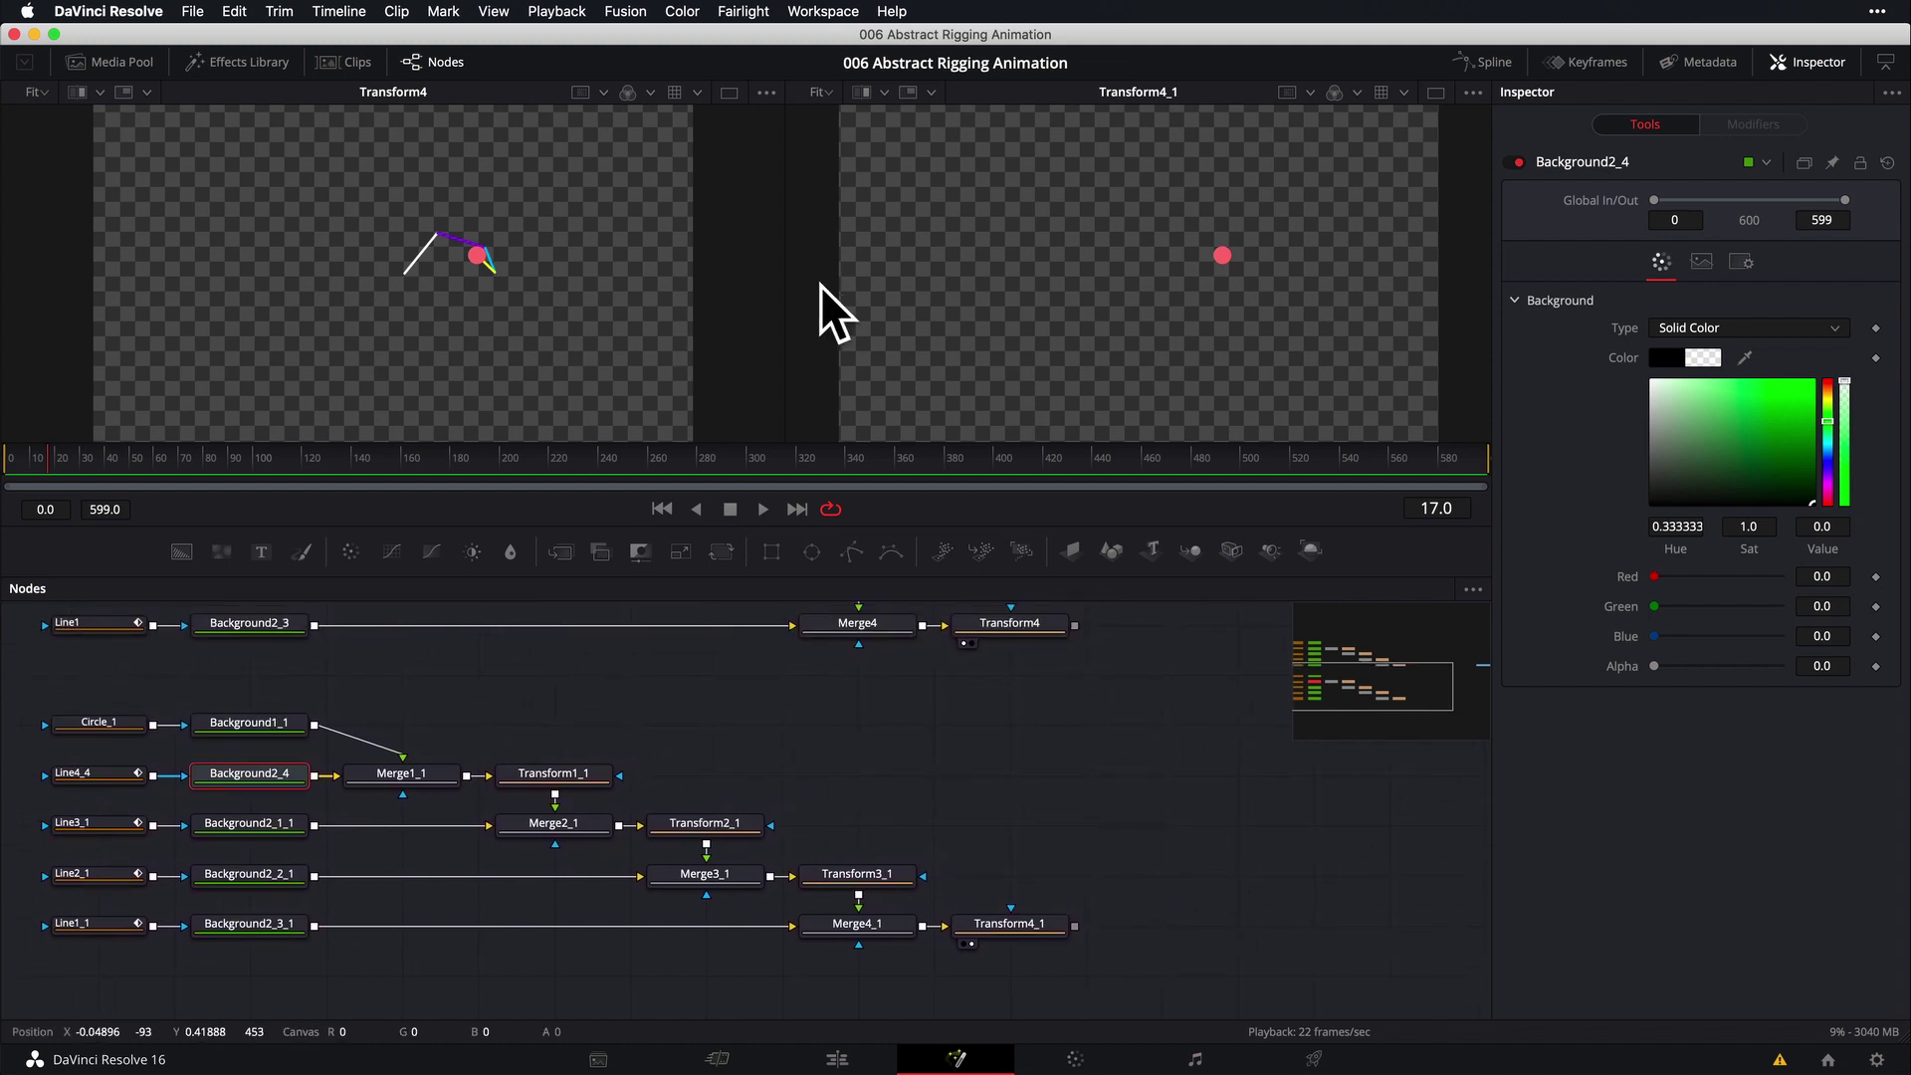
{"action": "left_click", "coordinate": [1436, 95]}
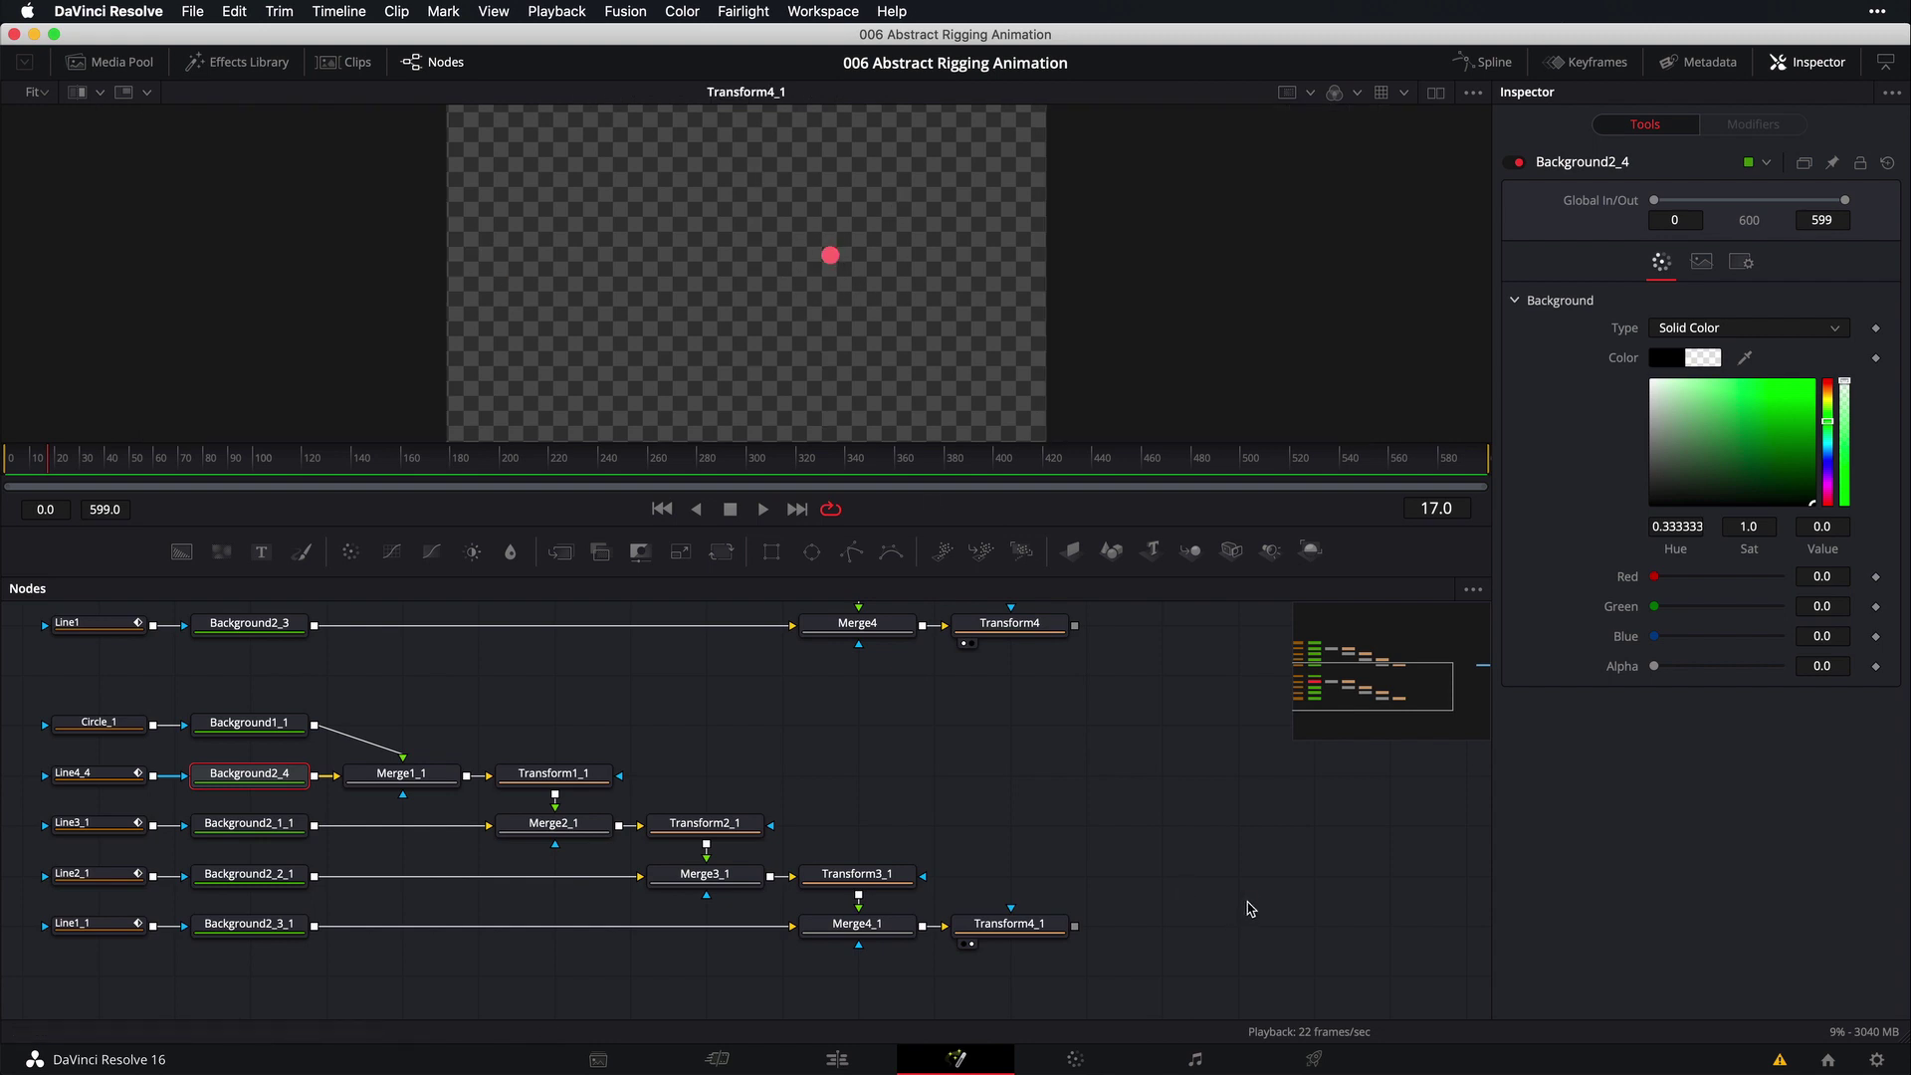
Add a Duplicate node after Transform4_1 at the end of the duplicate rig
{"action": "left_click_drag", "start_coordinate": [1251, 905], "coordinate": [1190, 905]}
{"action": "left_click", "coordinate": [967, 934]}
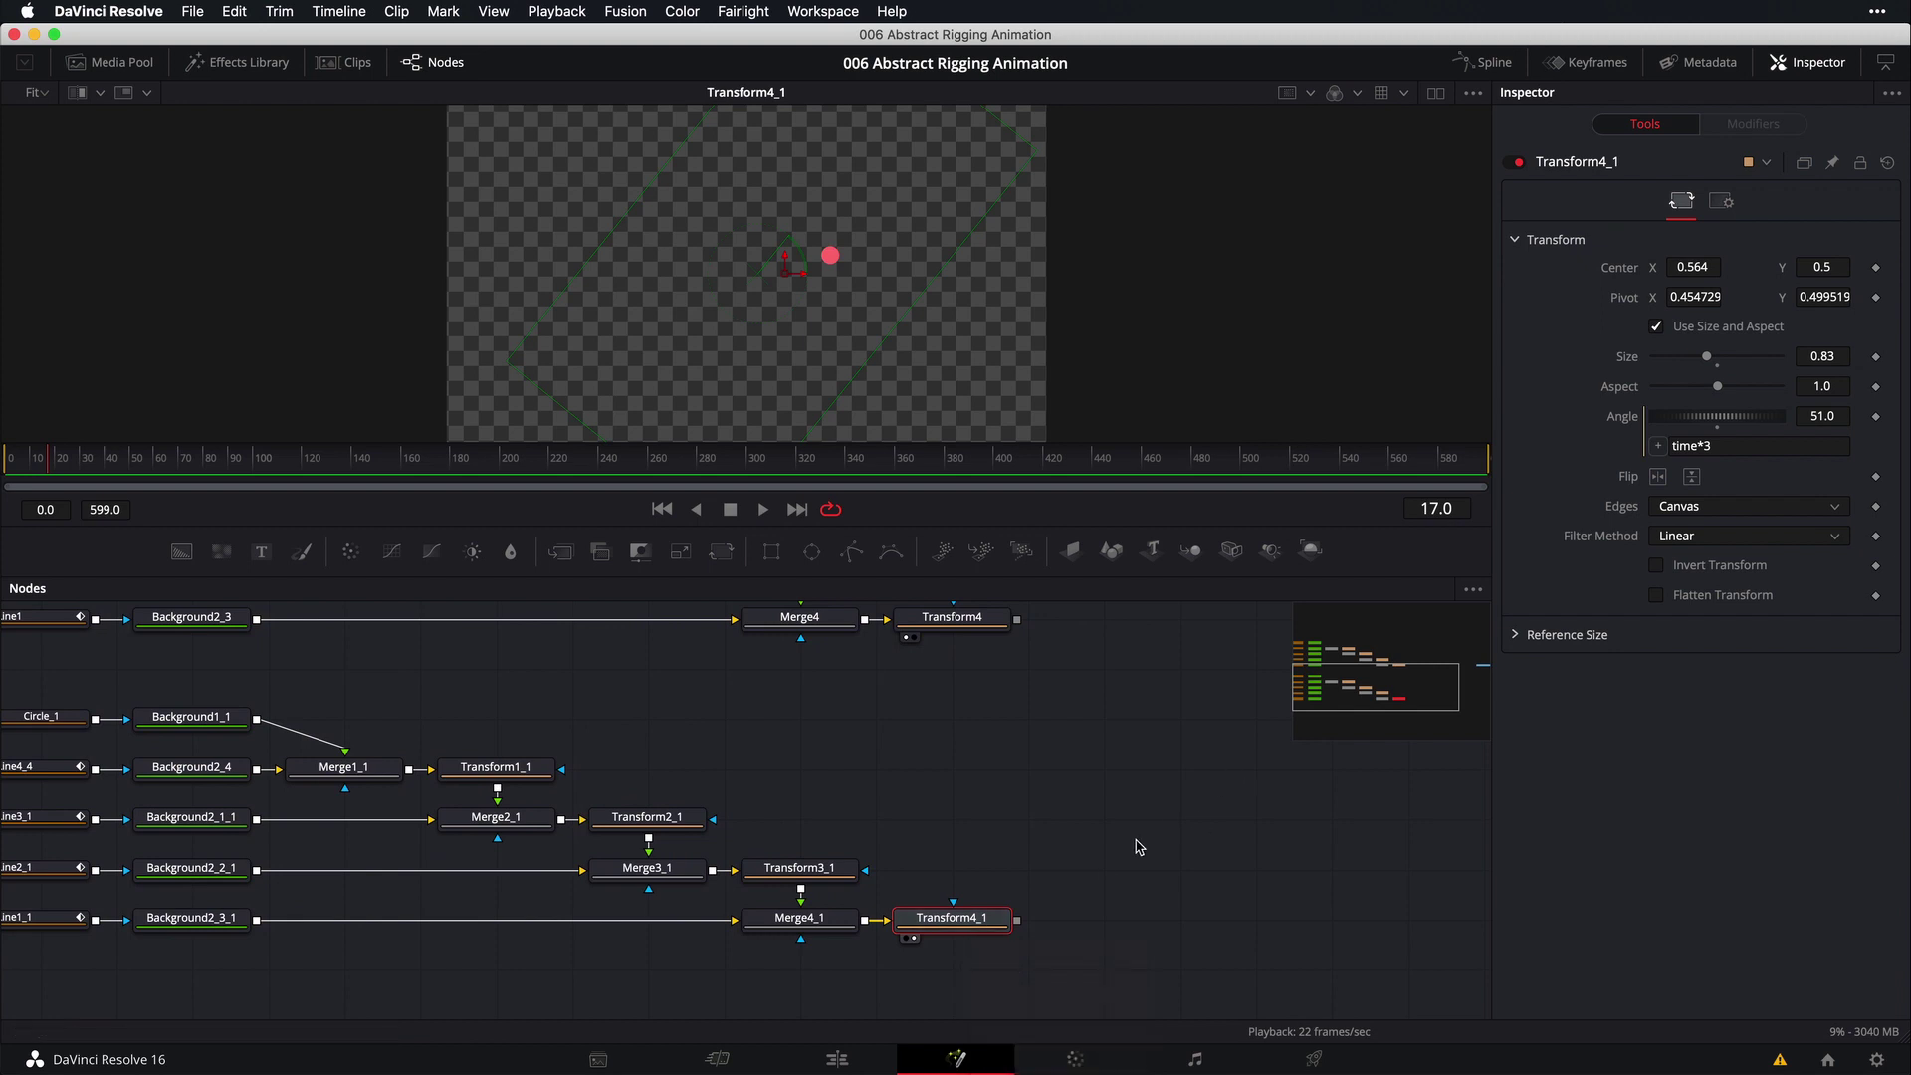
{"action": "key", "text": "shift+space"}
{"action": "type", "text": "trans"}
{"action": "key", "text": "BackSpace"}
{"action": "key", "text": "BackSpace"}
{"action": "key", "text": "BackSpace"}
{"action": "key", "text": "BackSpace"}
{"action": "key", "text": "BackSpace"}
{"action": "type", "text": "dup"}
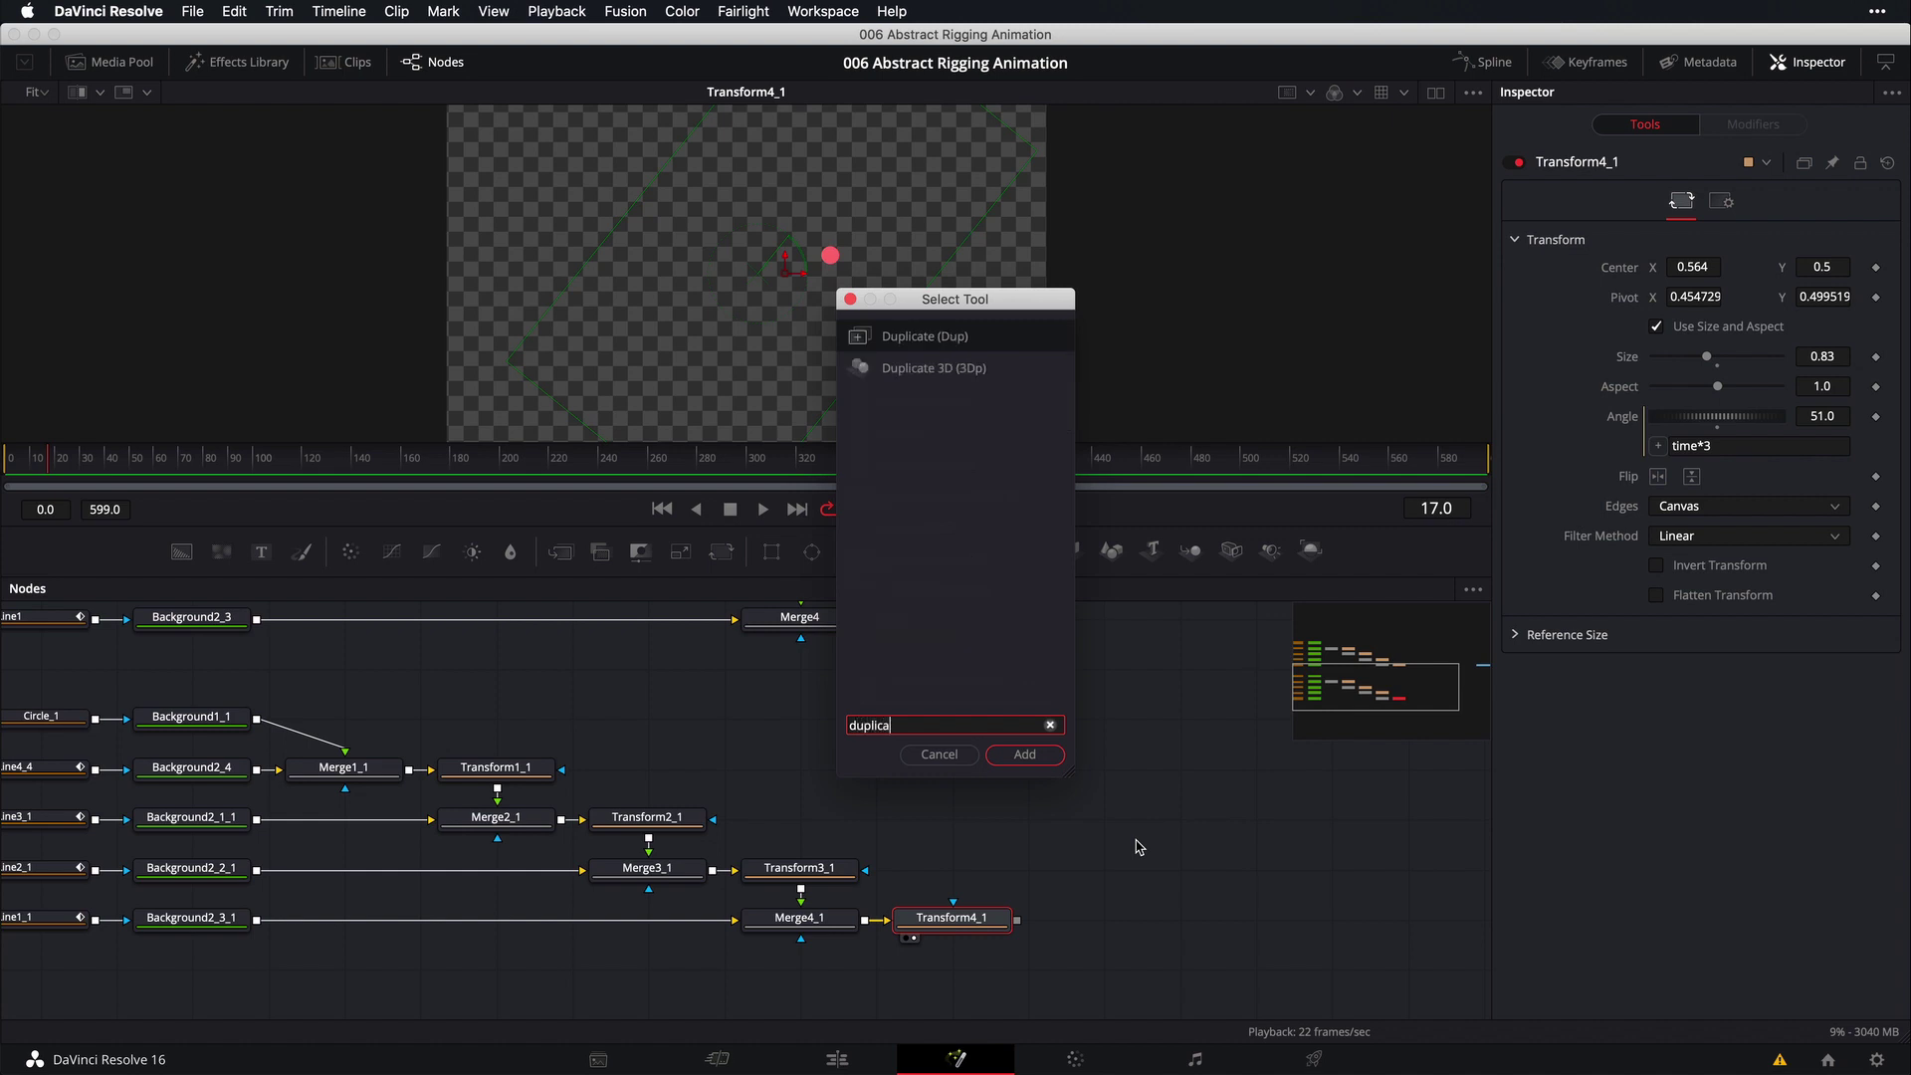
{"action": "type", "text": "lica"}
{"action": "key", "text": "Return"}
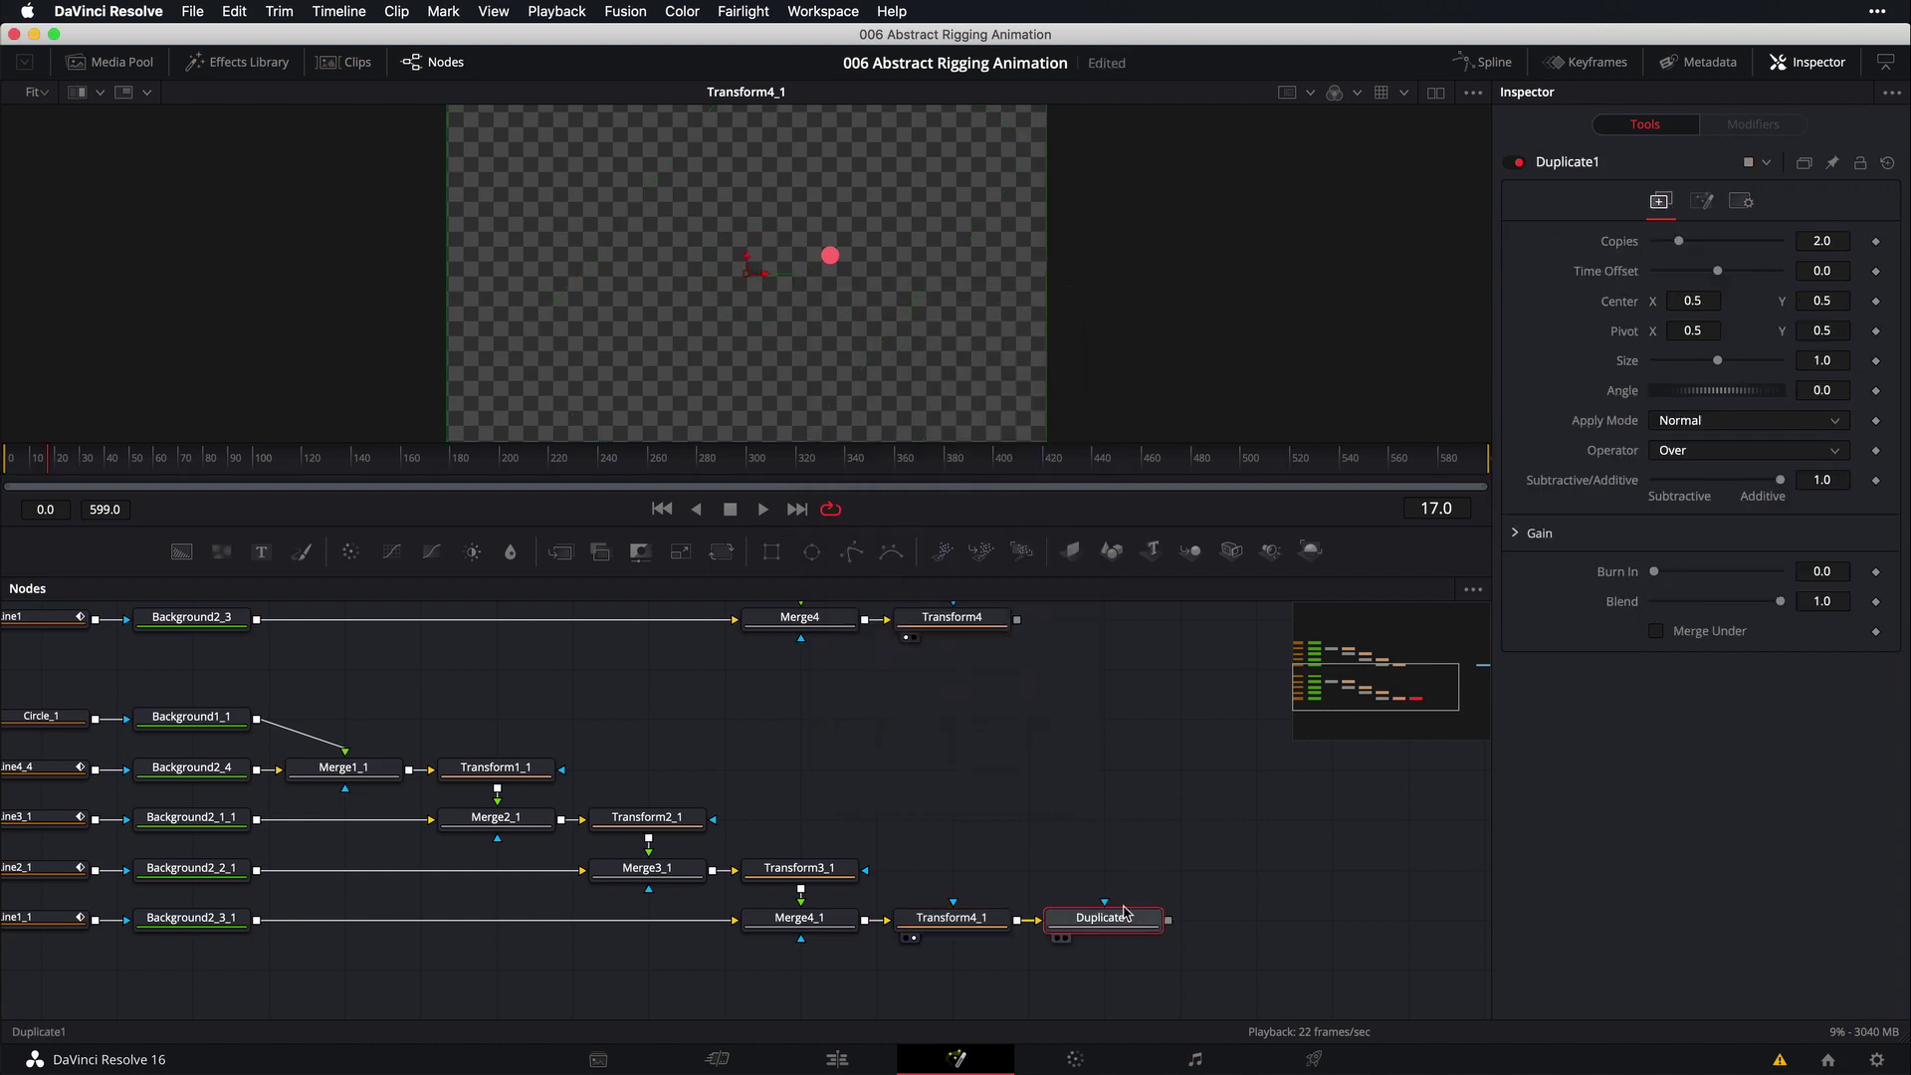
Show Duplicate1 in the viewer and play its animation
{"action": "left_click_drag", "start_coordinate": [1125, 912], "coordinate": [709, 169]}
{"action": "left_click", "coordinate": [569, 718]}
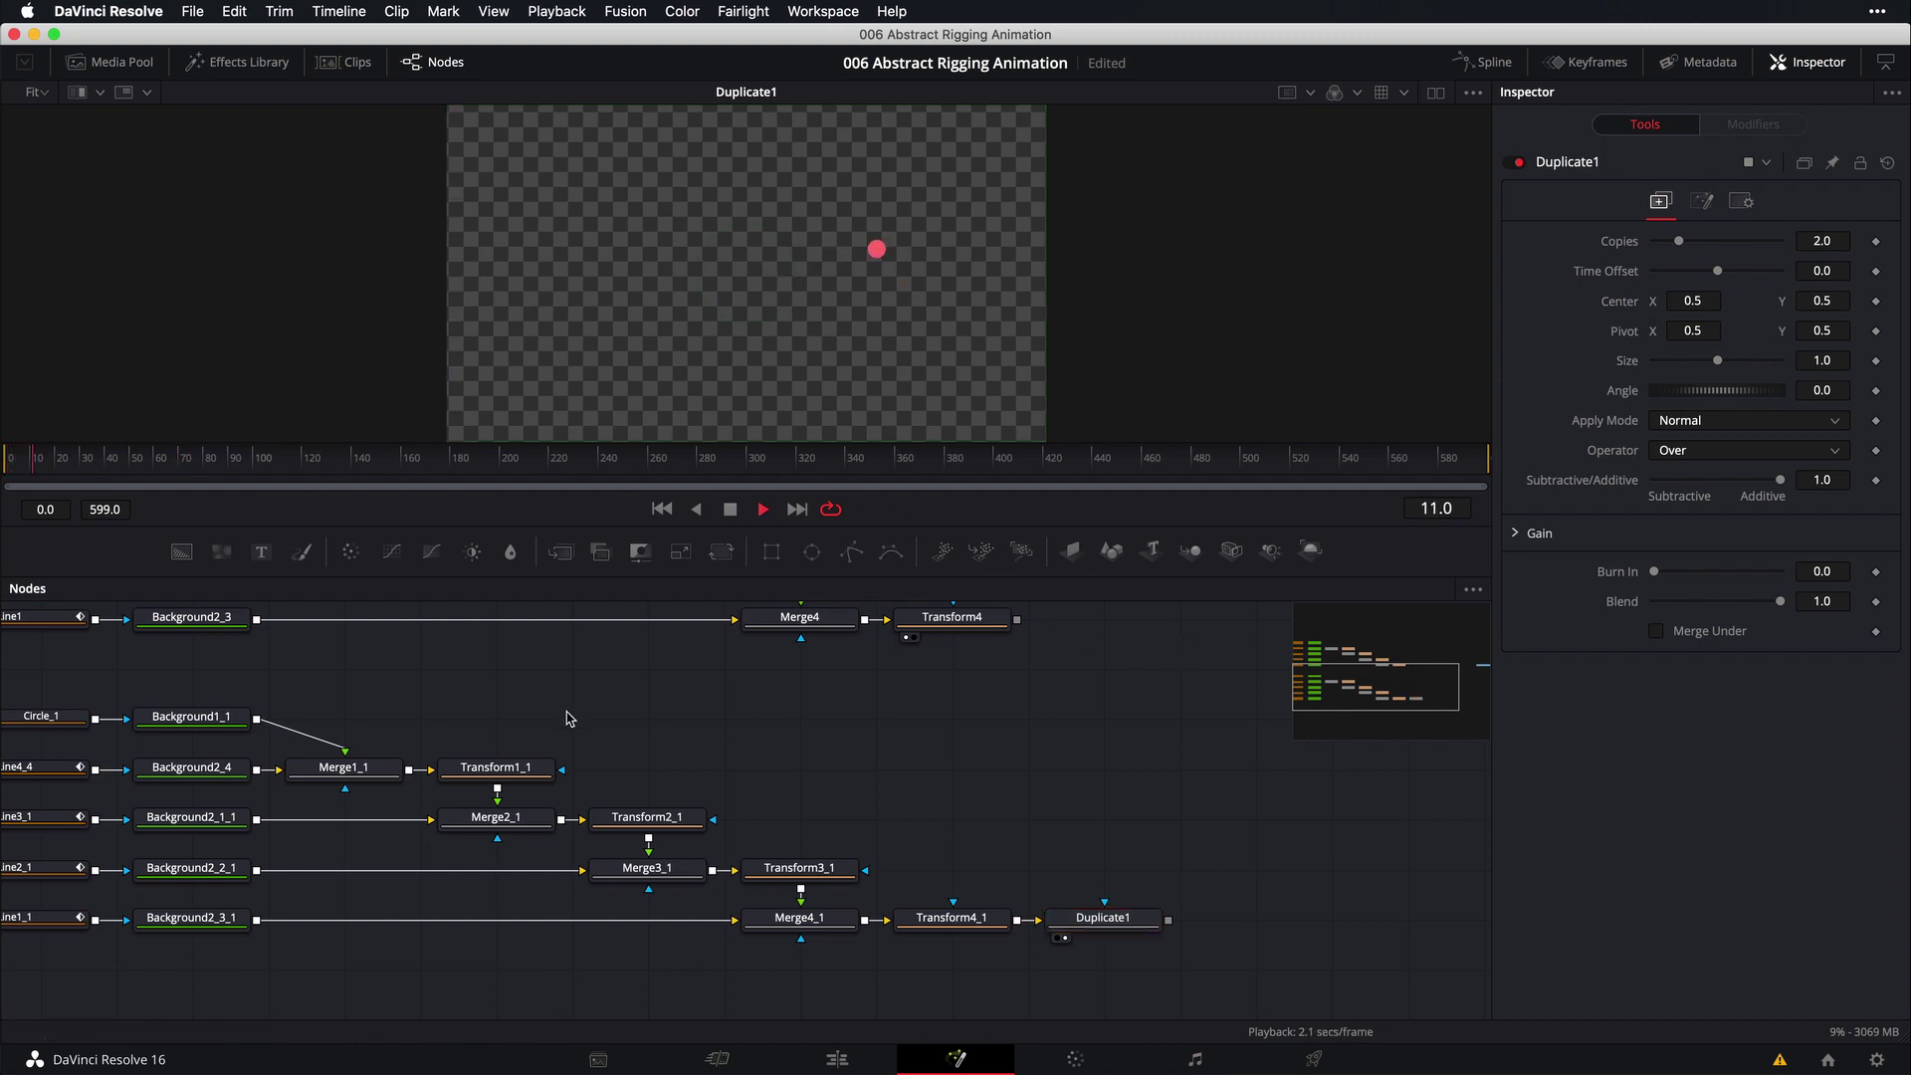
{"action": "key", "text": "space"}
Set Duplicate1's Copies to 20 and its Time Offset to -0.2
{"action": "left_click", "coordinate": [1136, 922]}
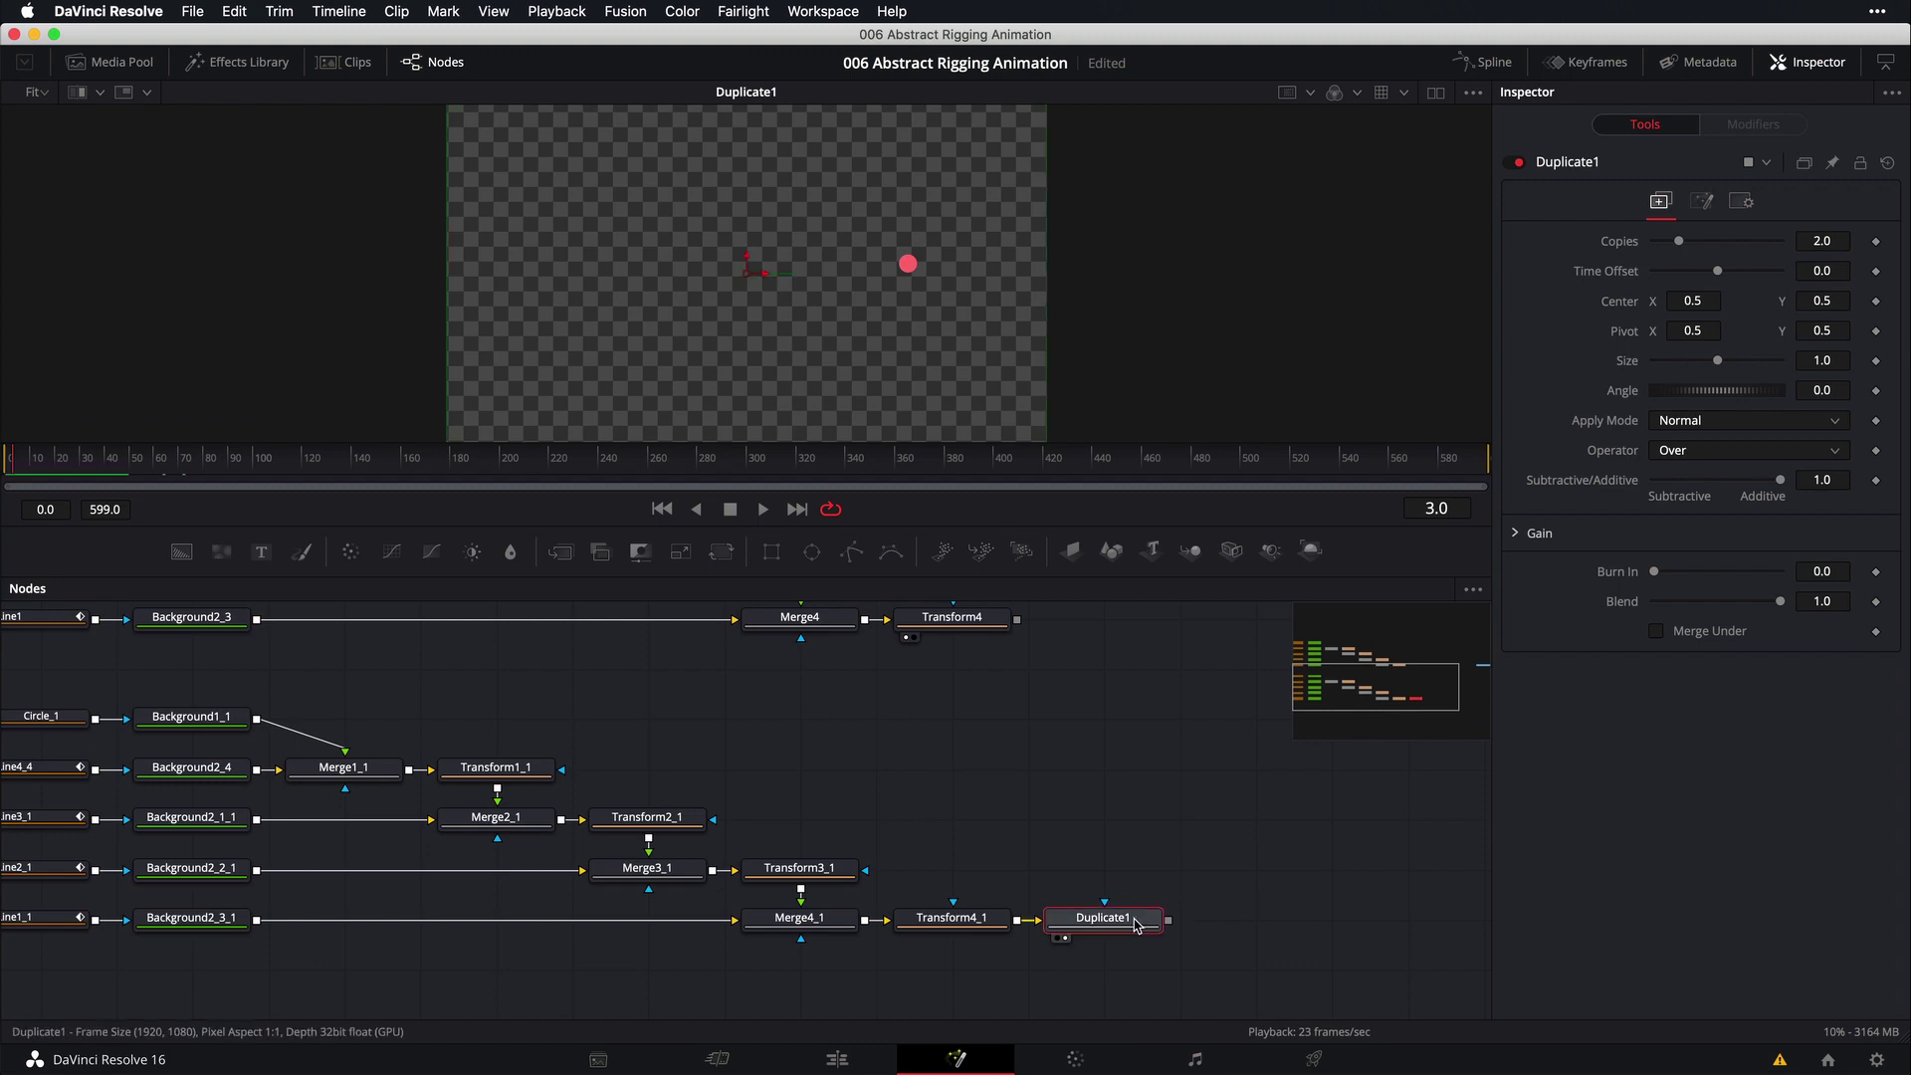
{"action": "left_click", "coordinate": [1835, 241]}
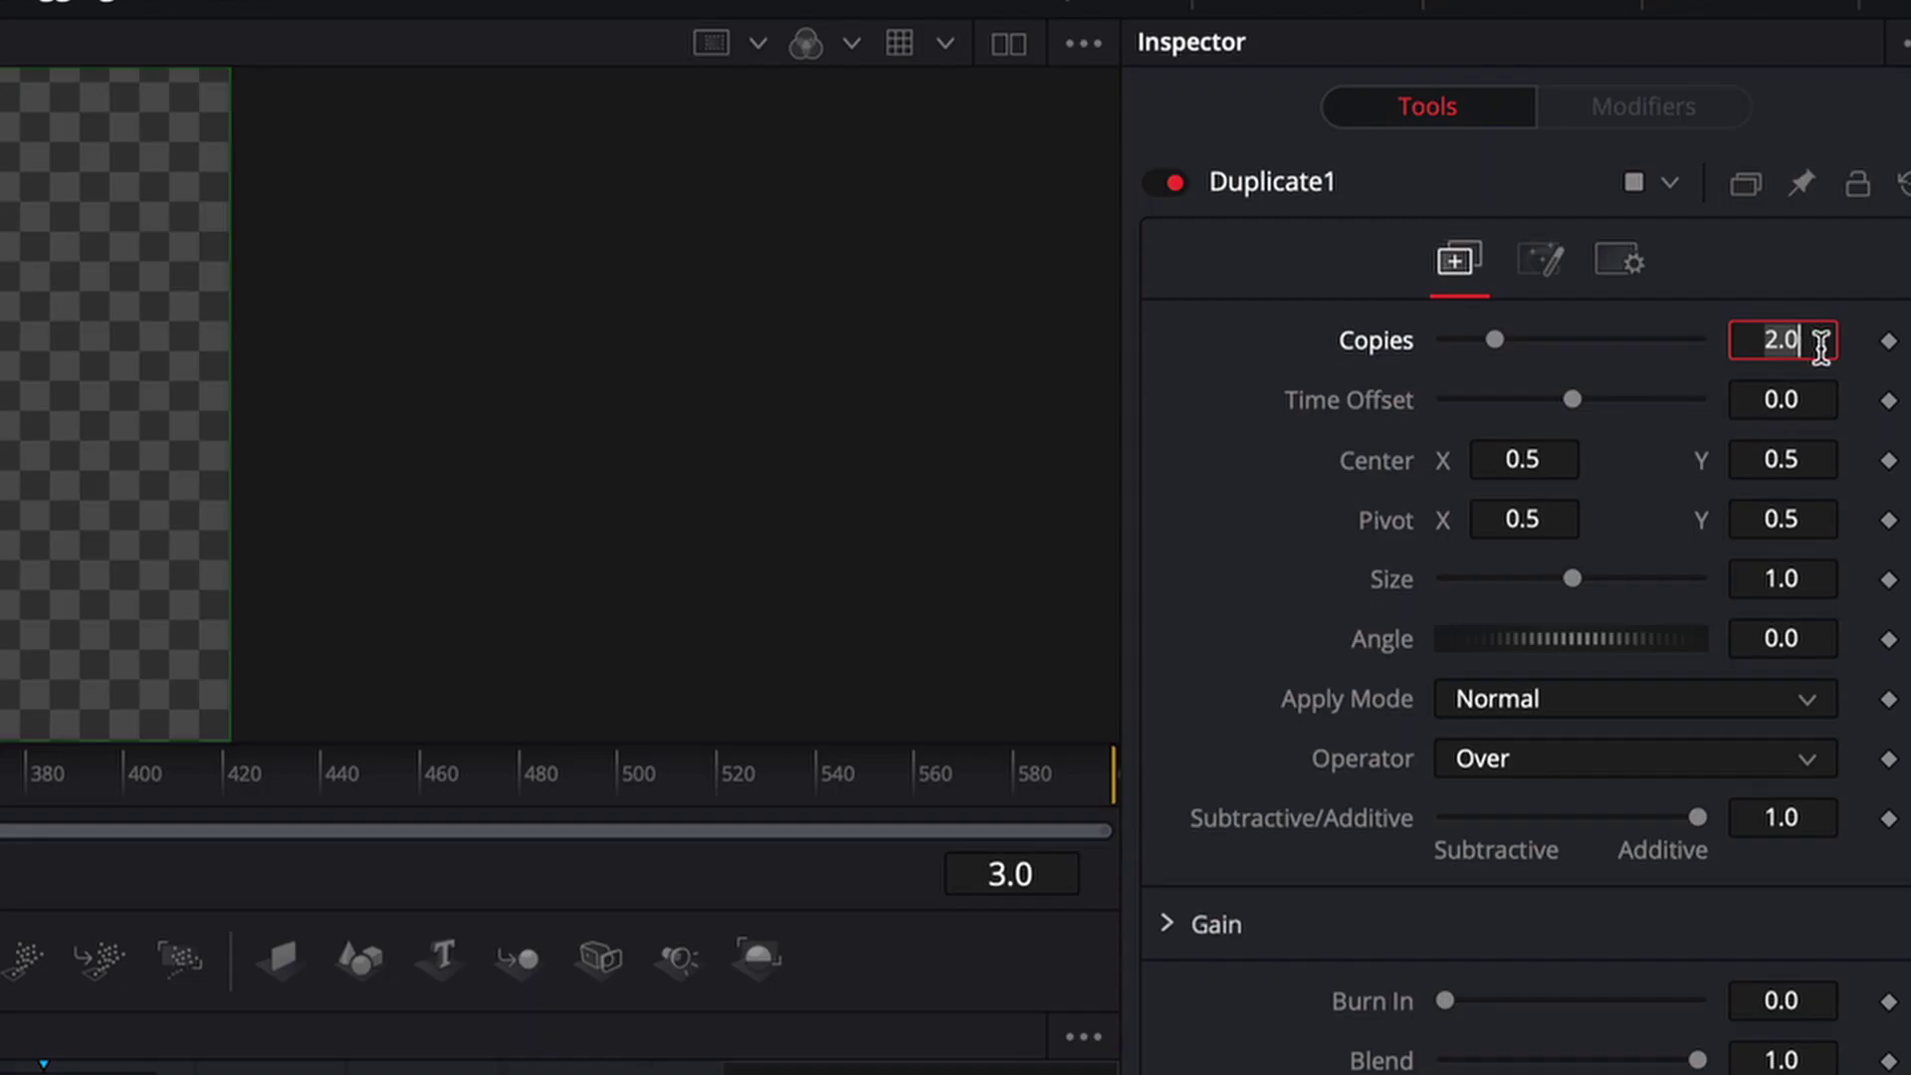
{"action": "type", "text": "20"}
{"action": "key", "text": "Tab"}
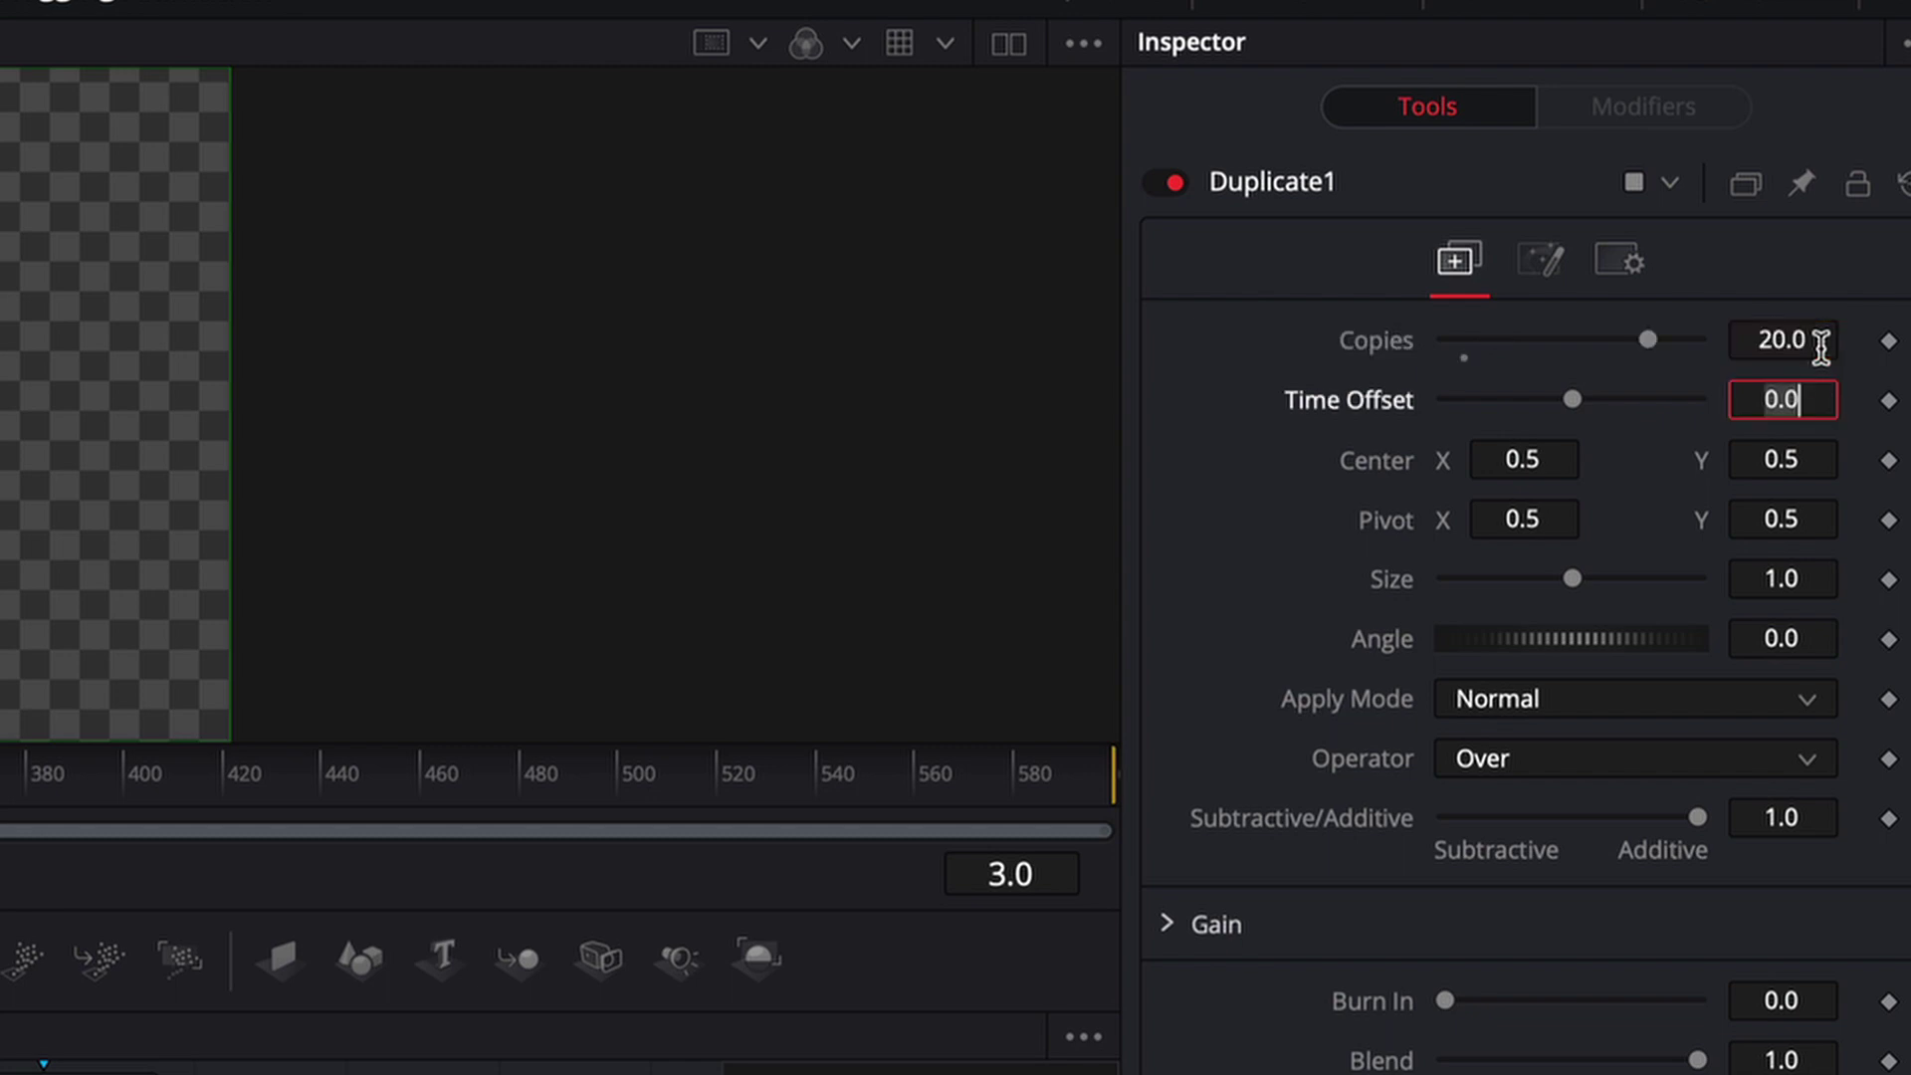
{"action": "key", "text": "BackSpace"}
{"action": "type", "text": "-.2"}
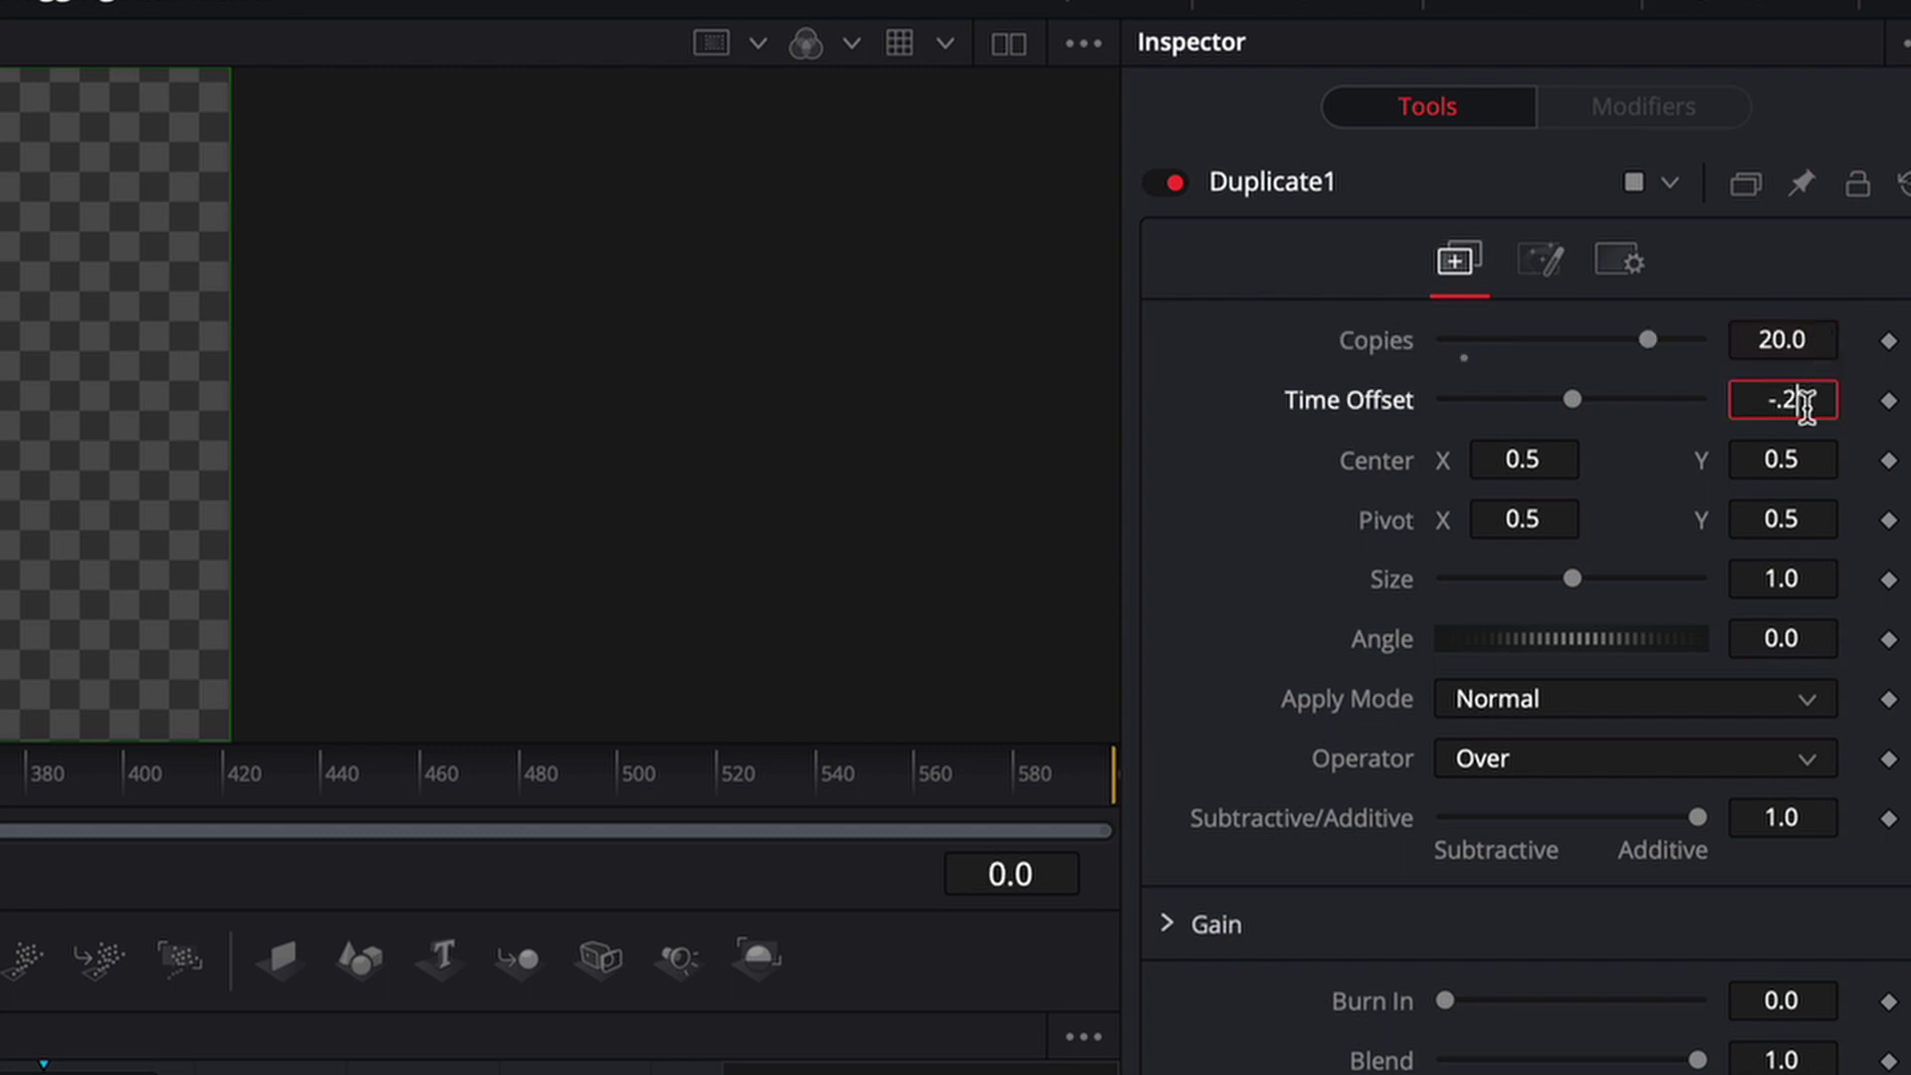
{"action": "key", "text": "Tab"}
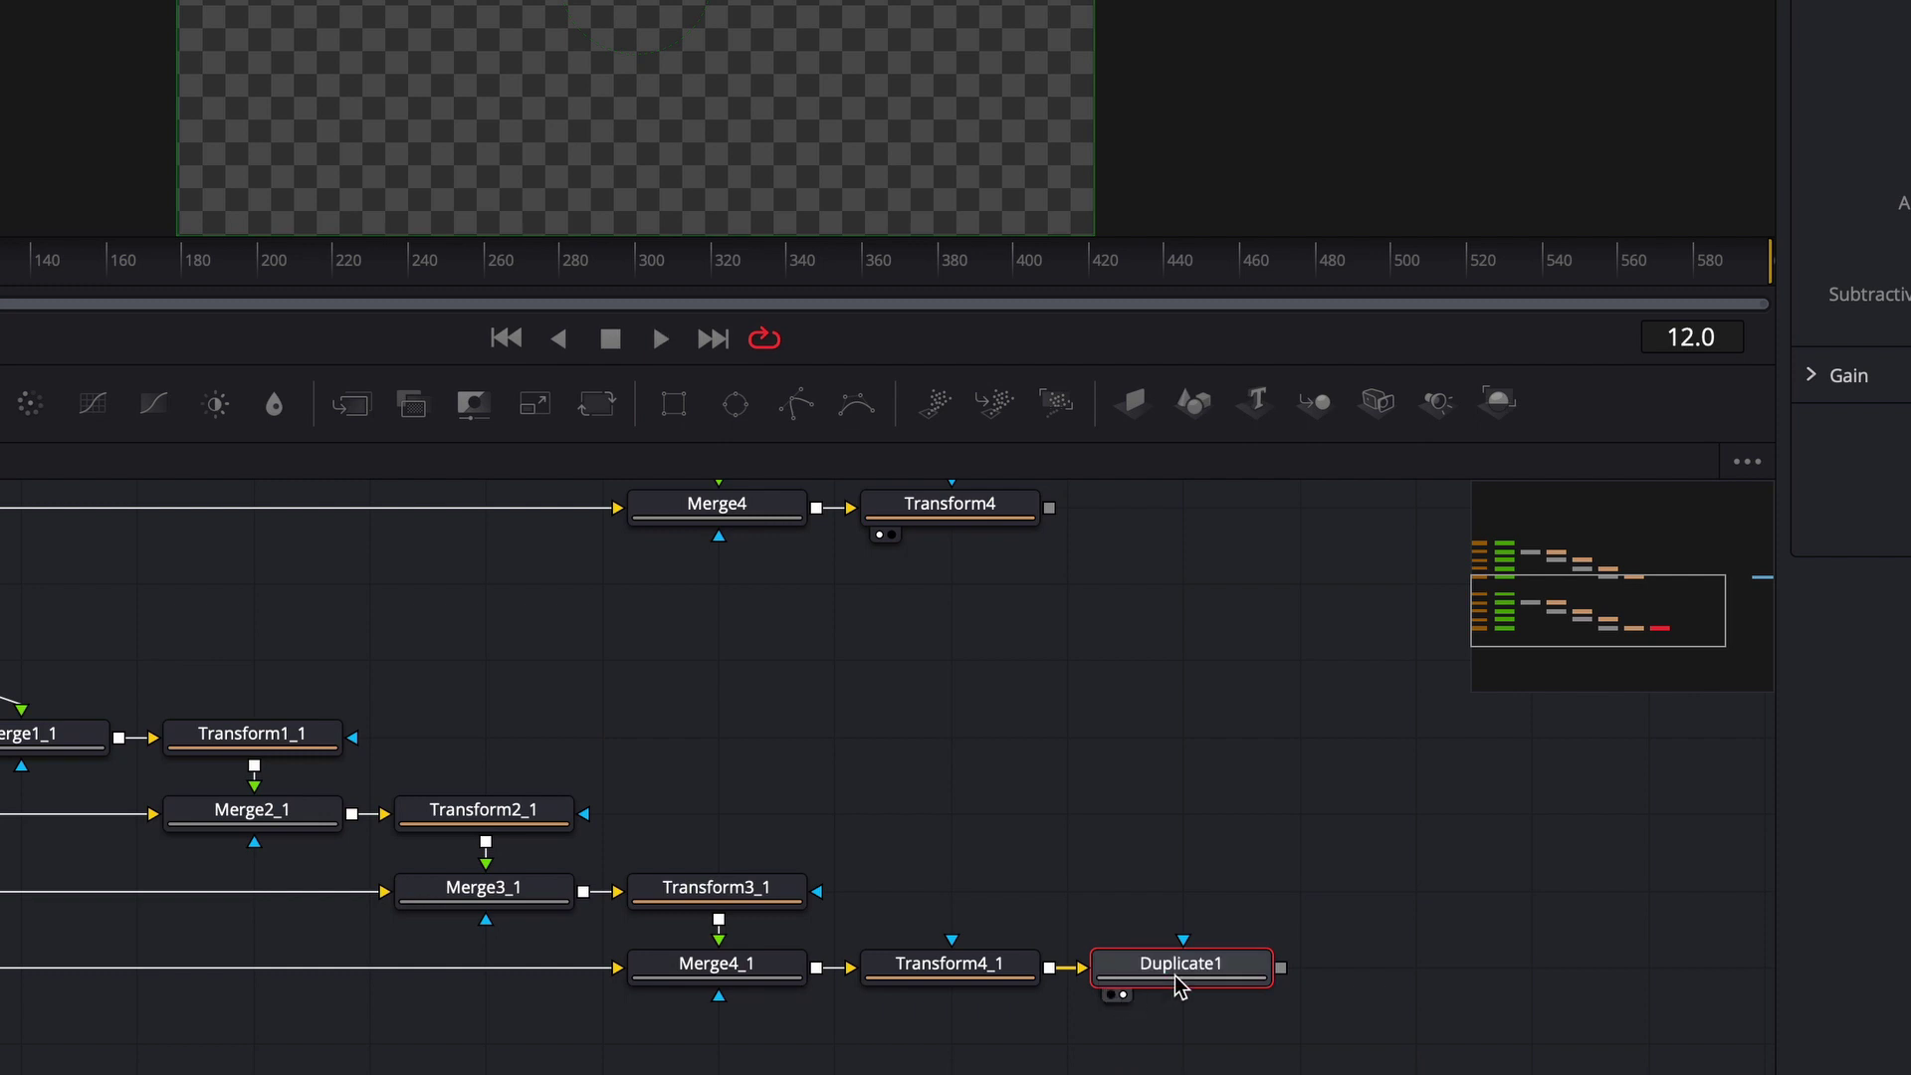
Add a Trails node after Duplicate1 and preview its output in the viewer during playback
{"action": "key", "text": "shift+space"}
{"action": "type", "text": "trail"}
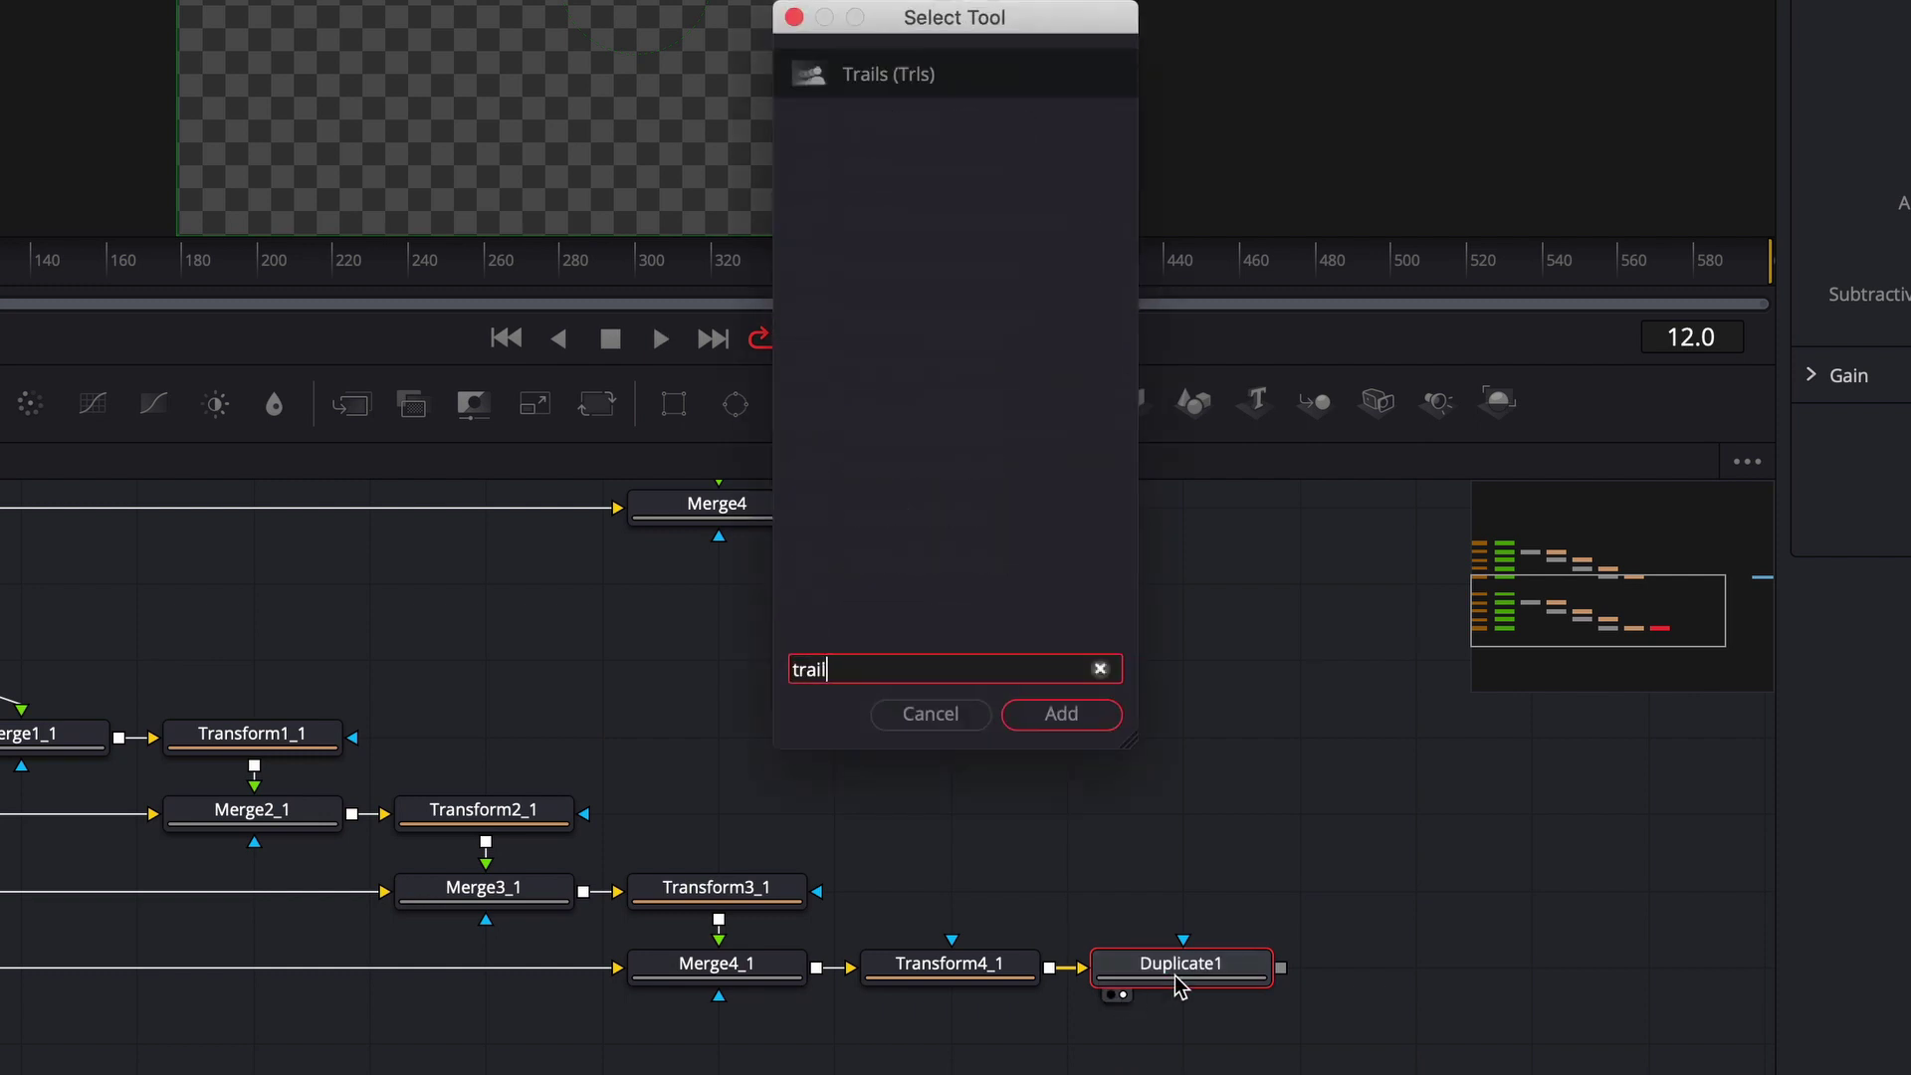
{"action": "key", "text": "Return"}
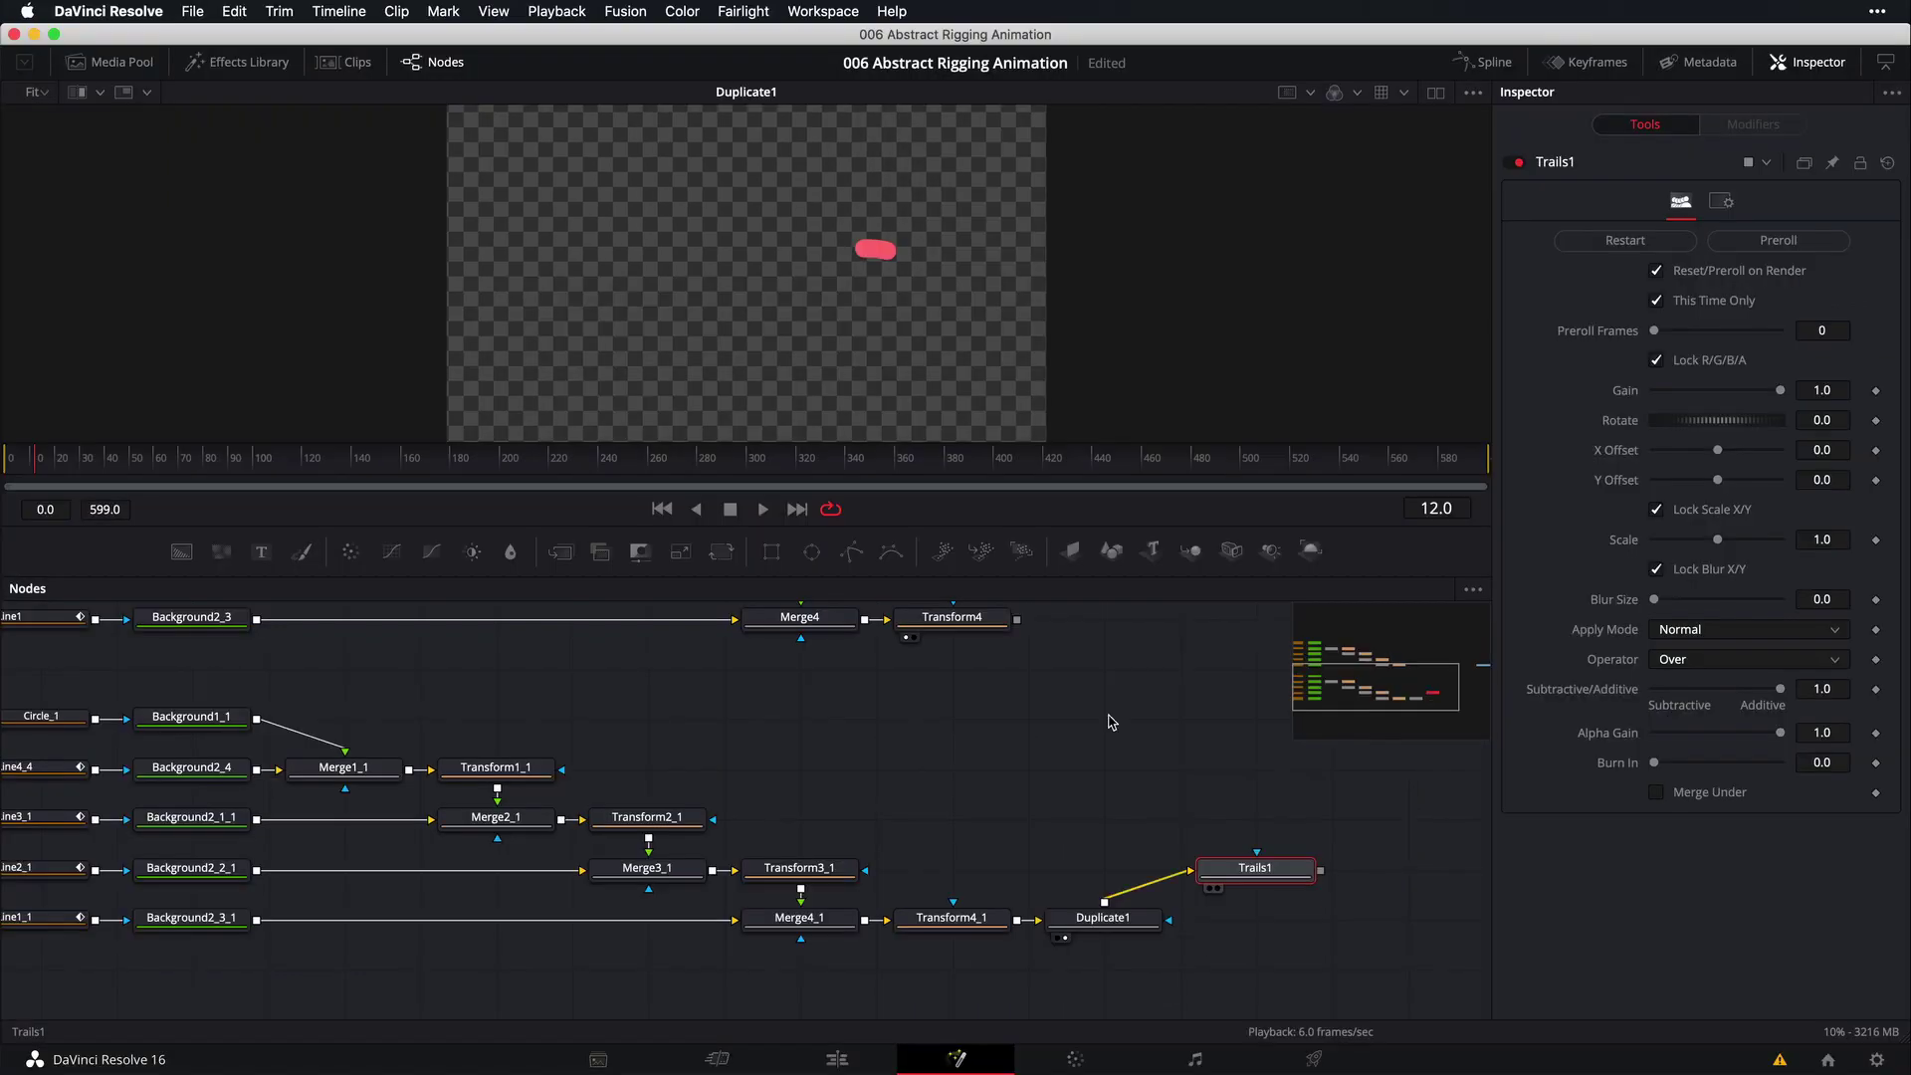
{"action": "key", "text": "1"}
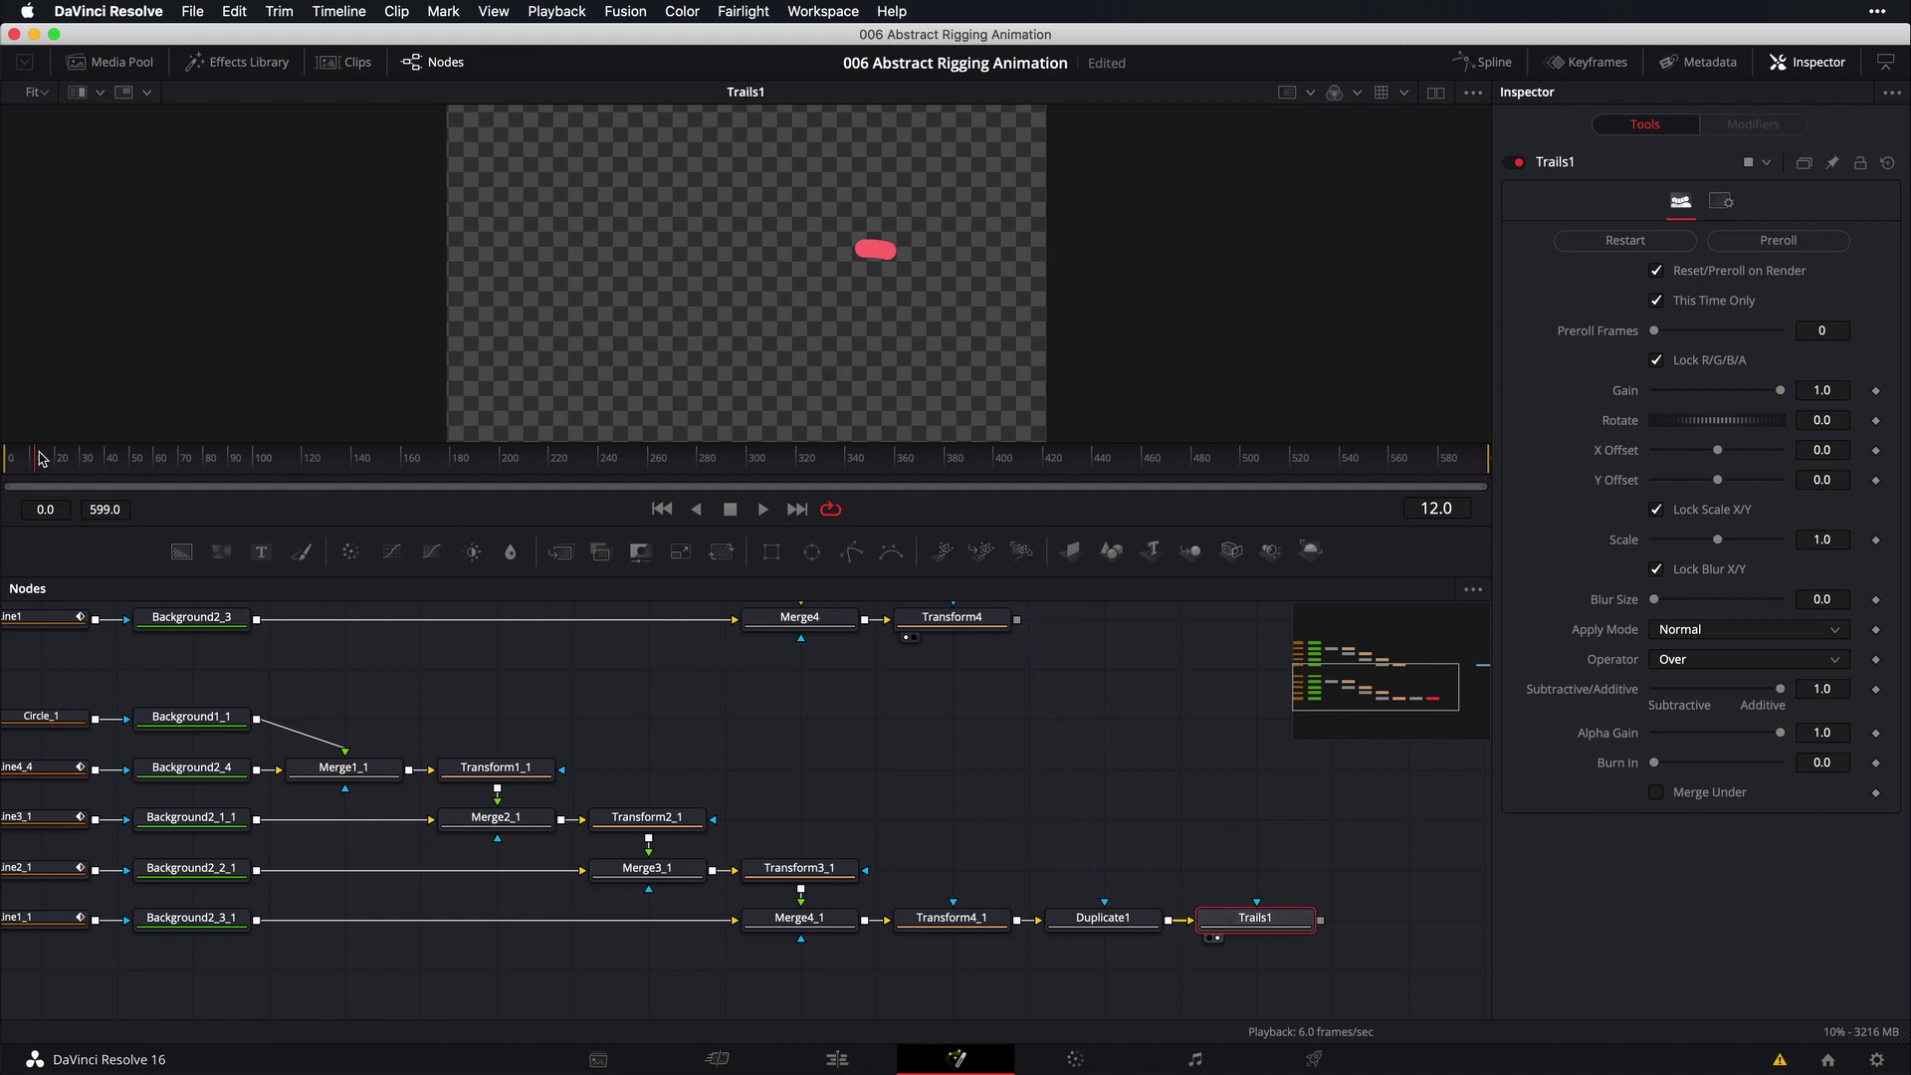
{"action": "key", "text": "space"}
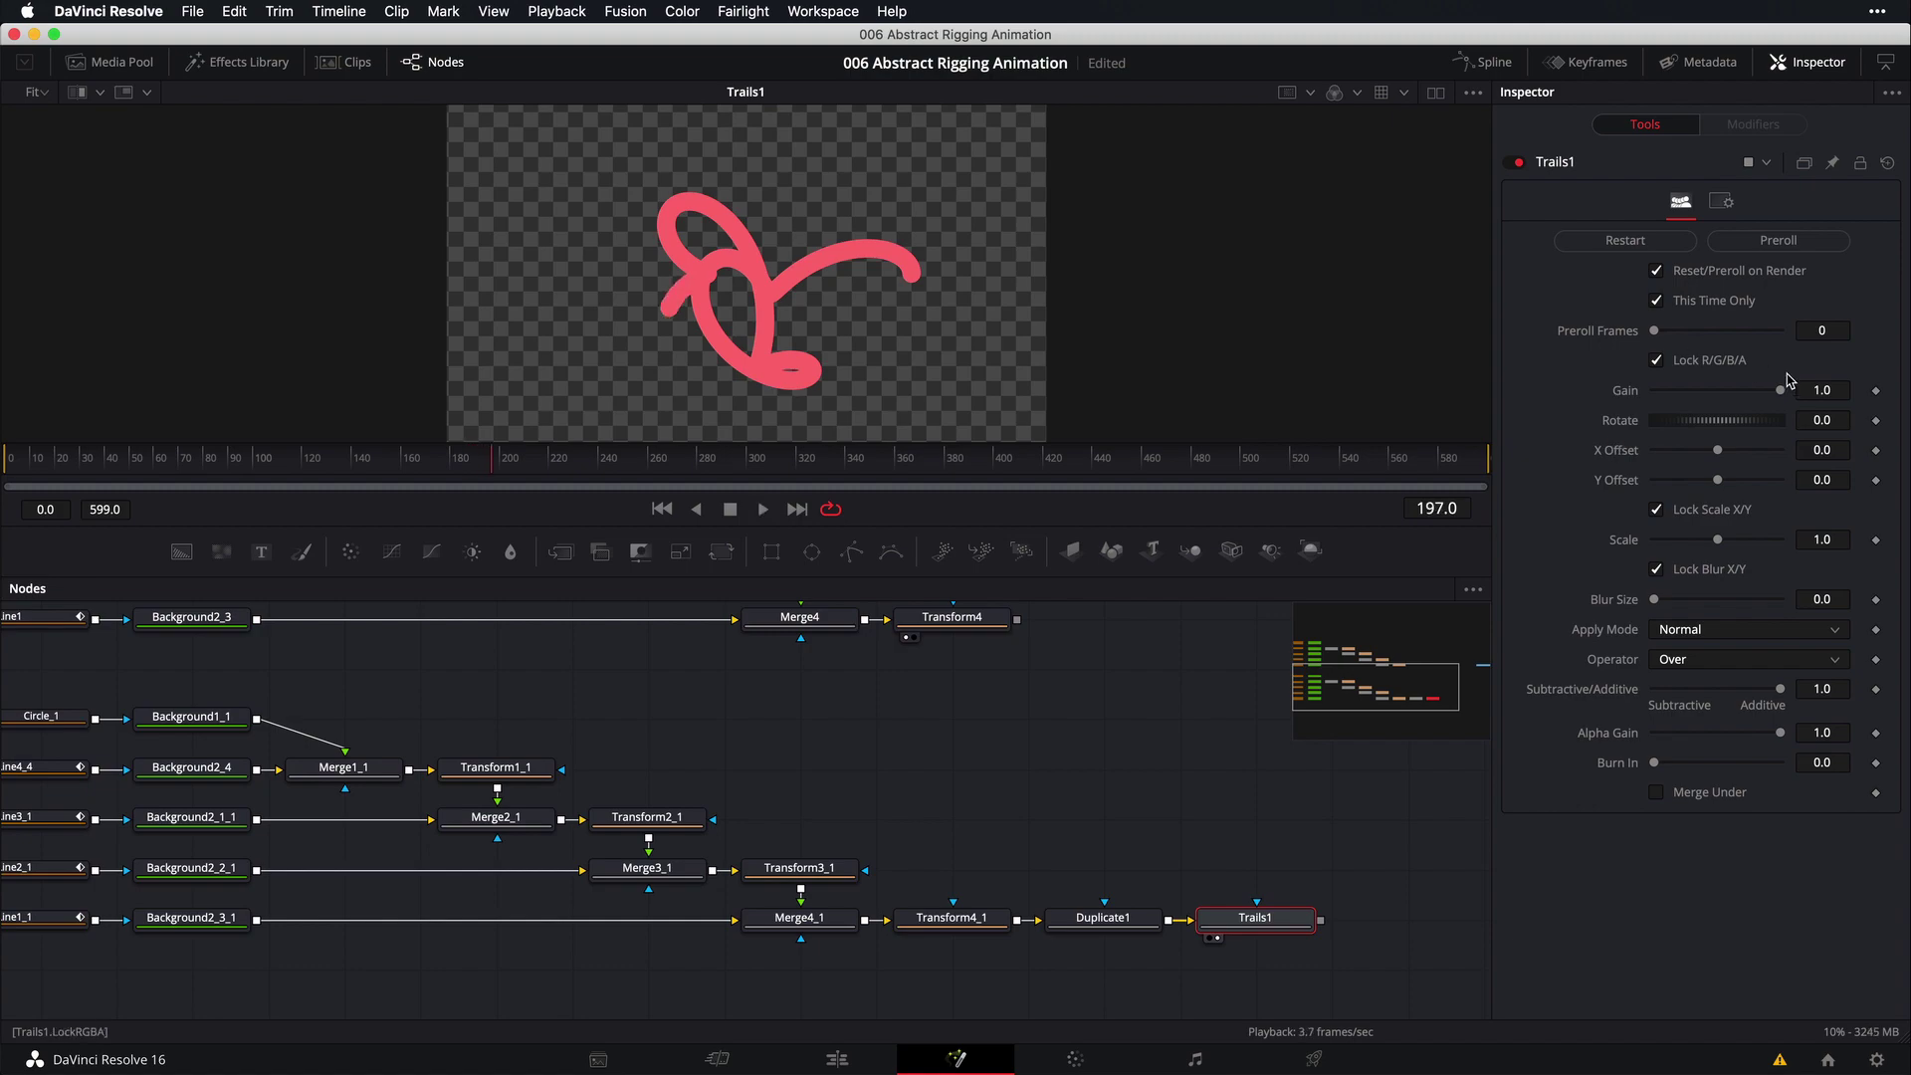
{"action": "key", "text": "space"}
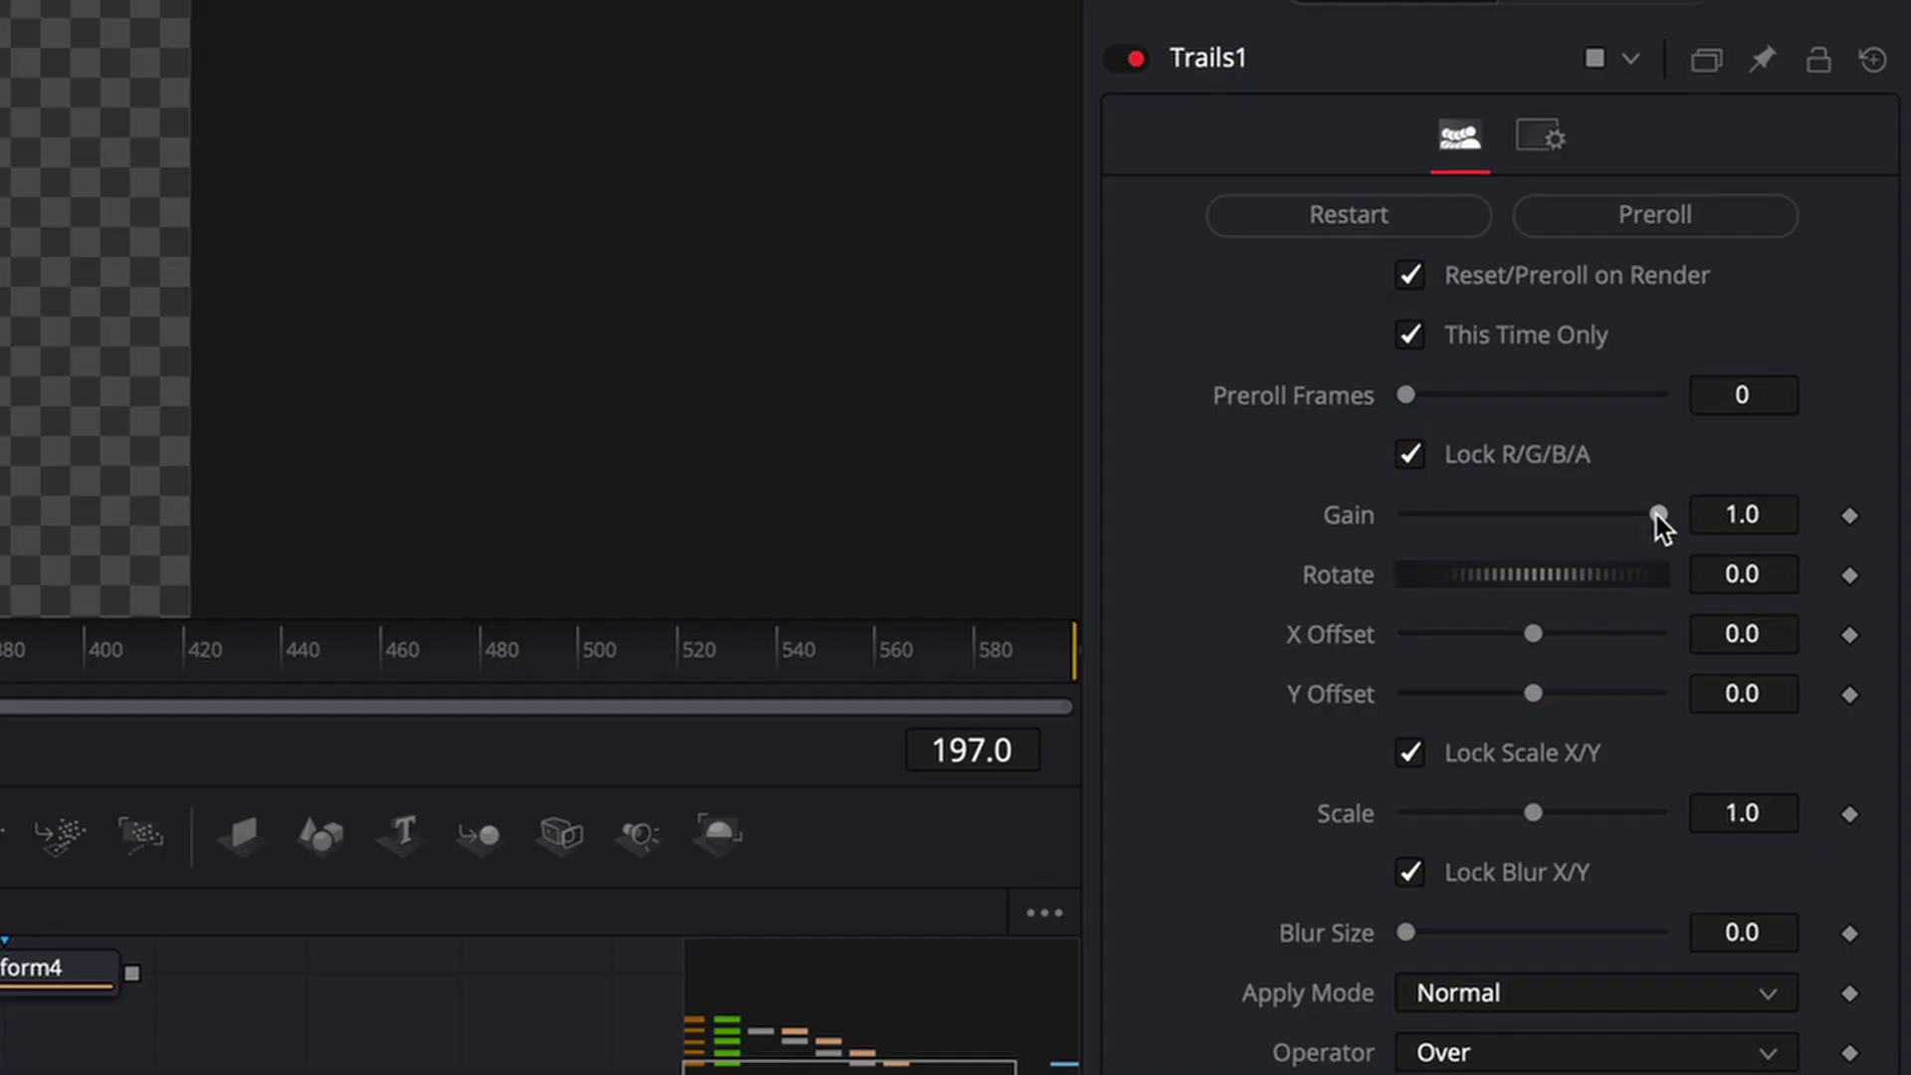
Lower Trails1's Gain to 0.669 and play the animation to check the trail's fade
{"action": "left_click_drag", "start_coordinate": [1656, 515], "coordinate": [1575, 528]}
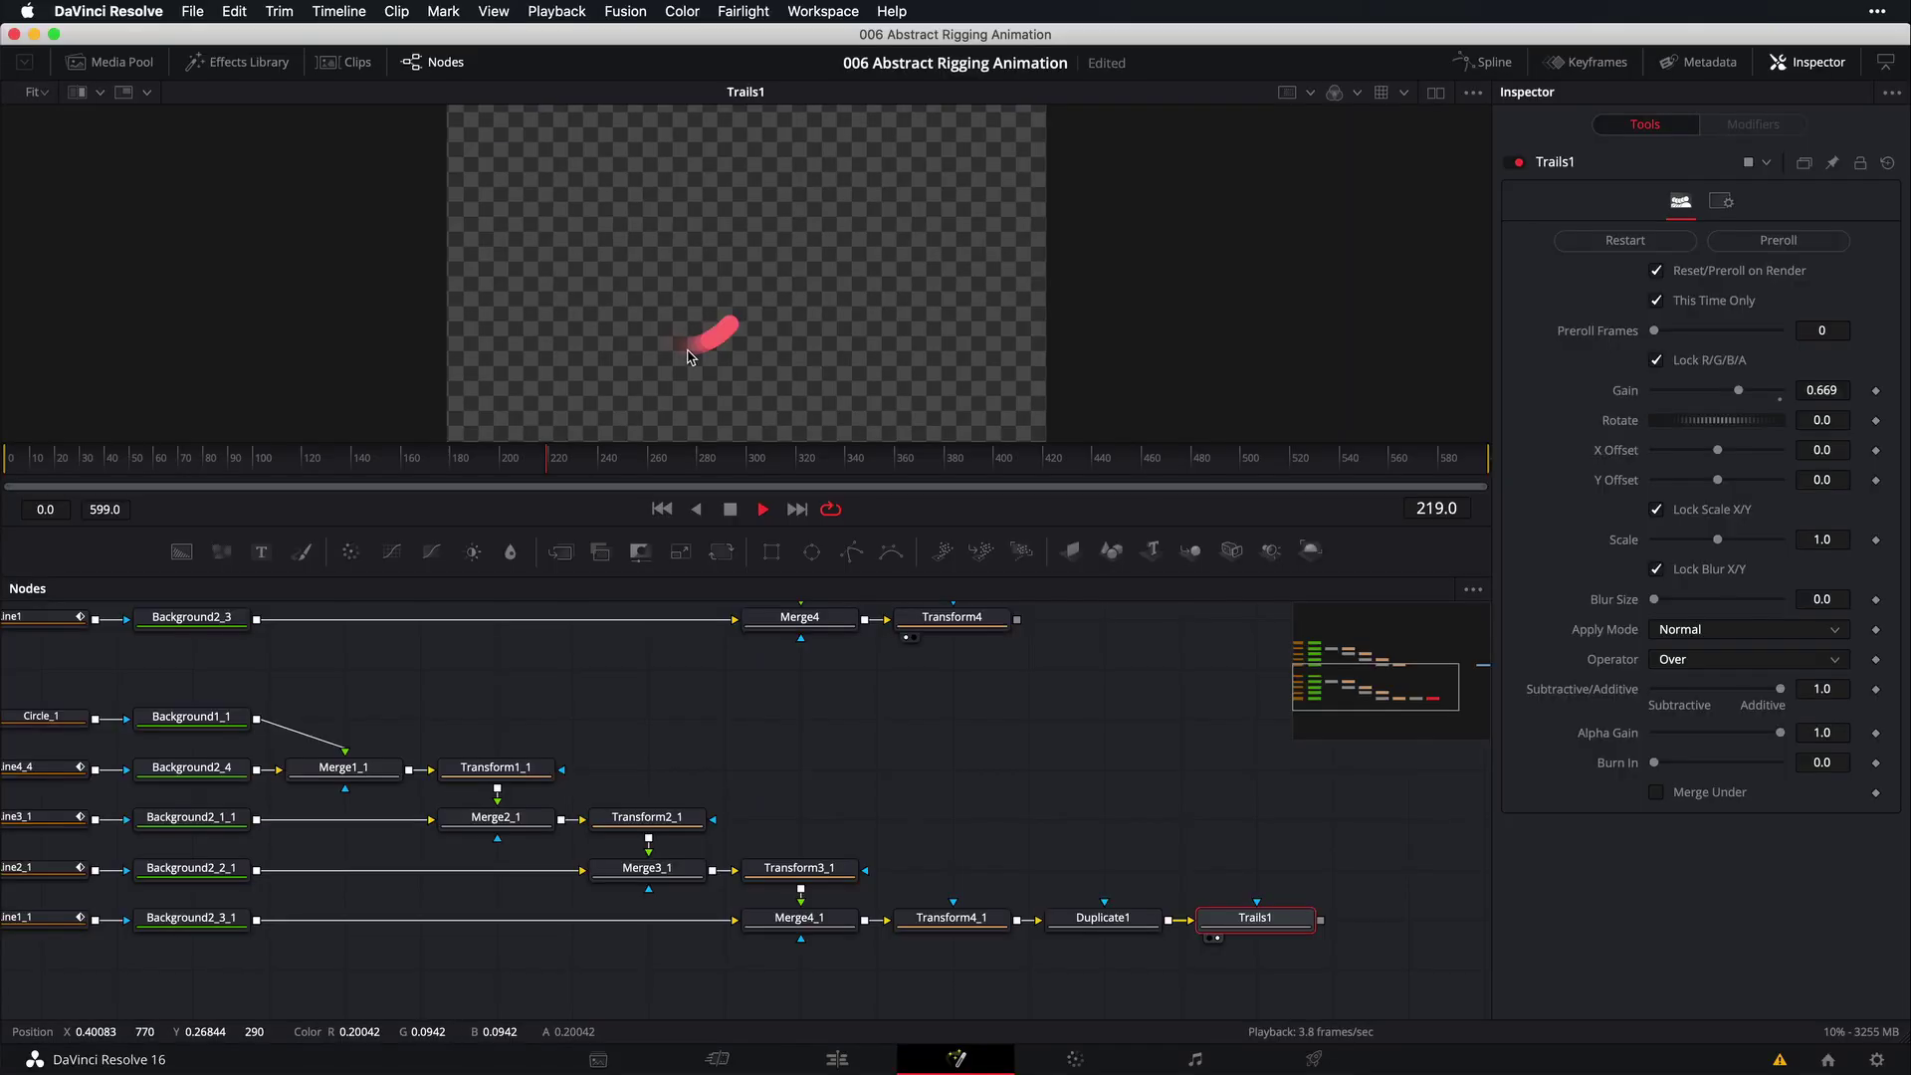
{"action": "key", "text": "space"}
Set Trails1's Gain to 0.97 and play the animation to check the trail
{"action": "left_click", "coordinate": [1825, 390]}
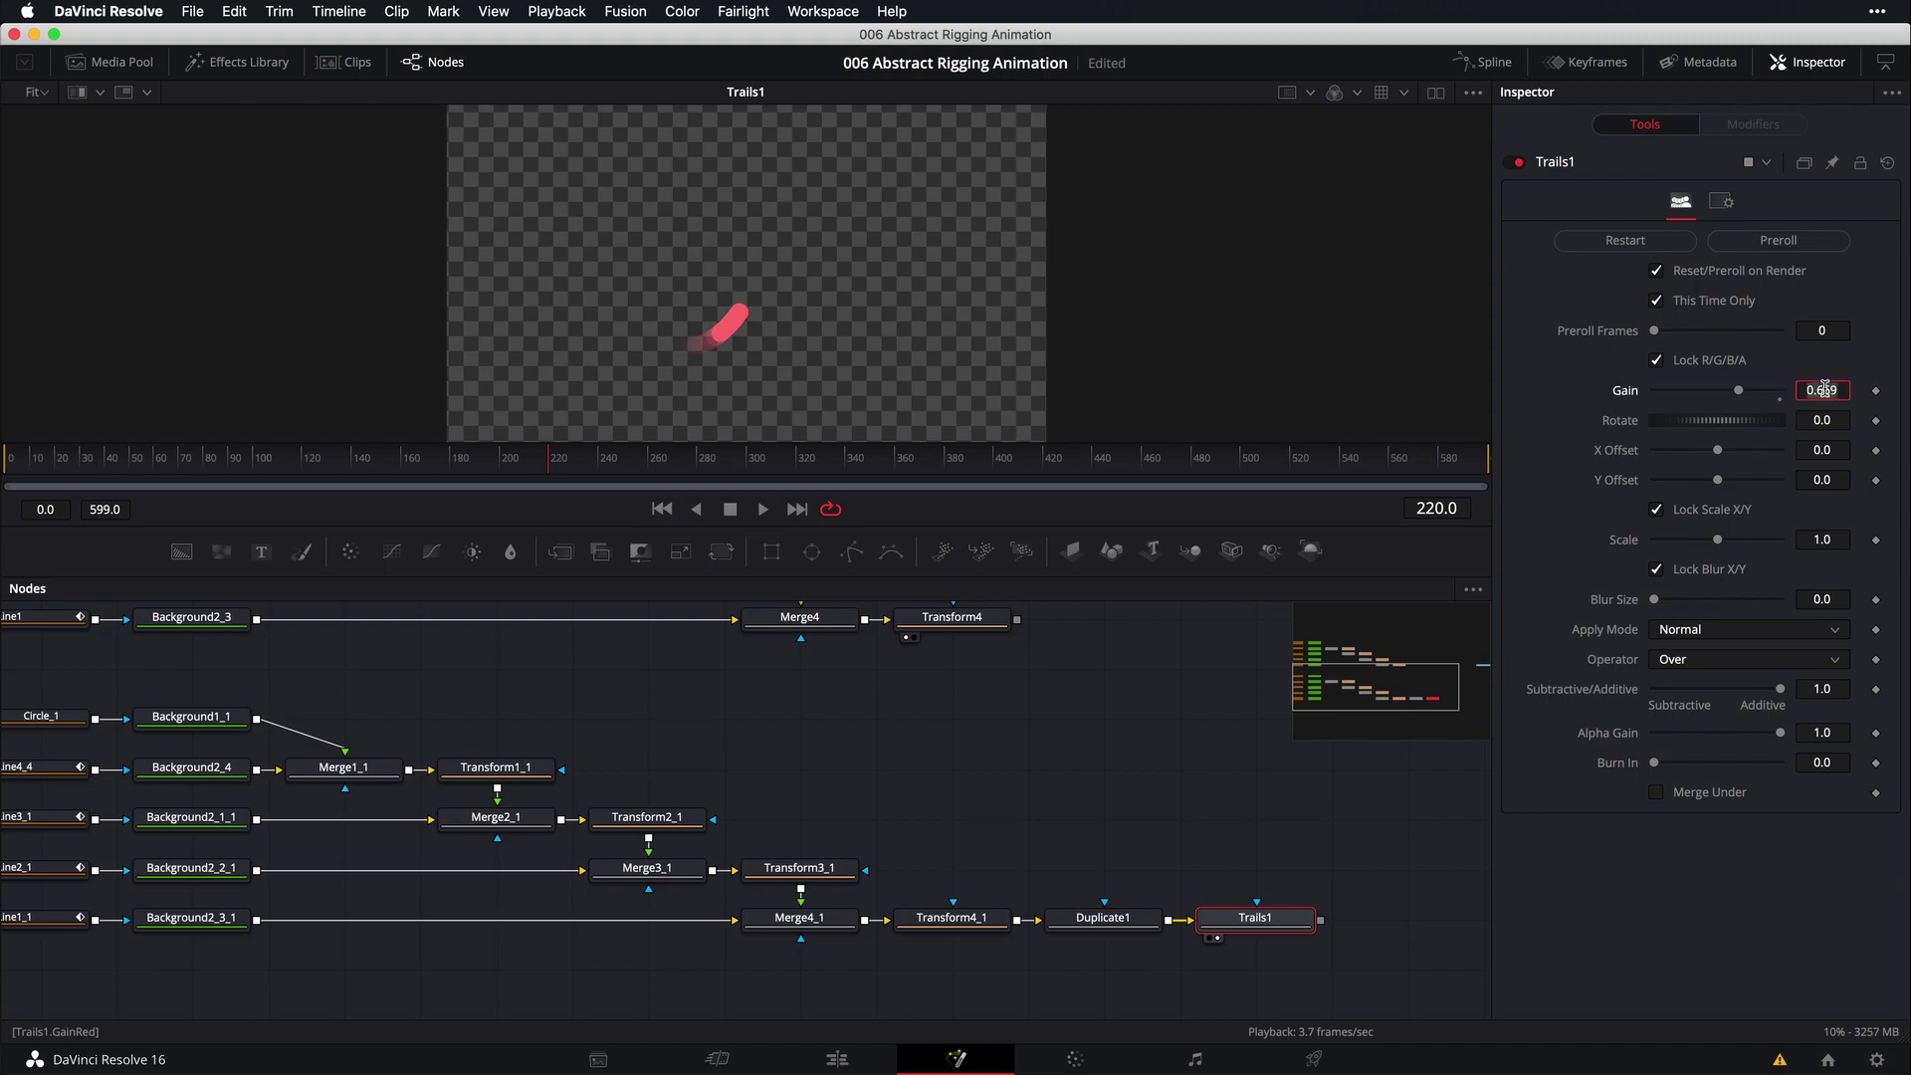
{"action": "key", "text": "BackSpace"}
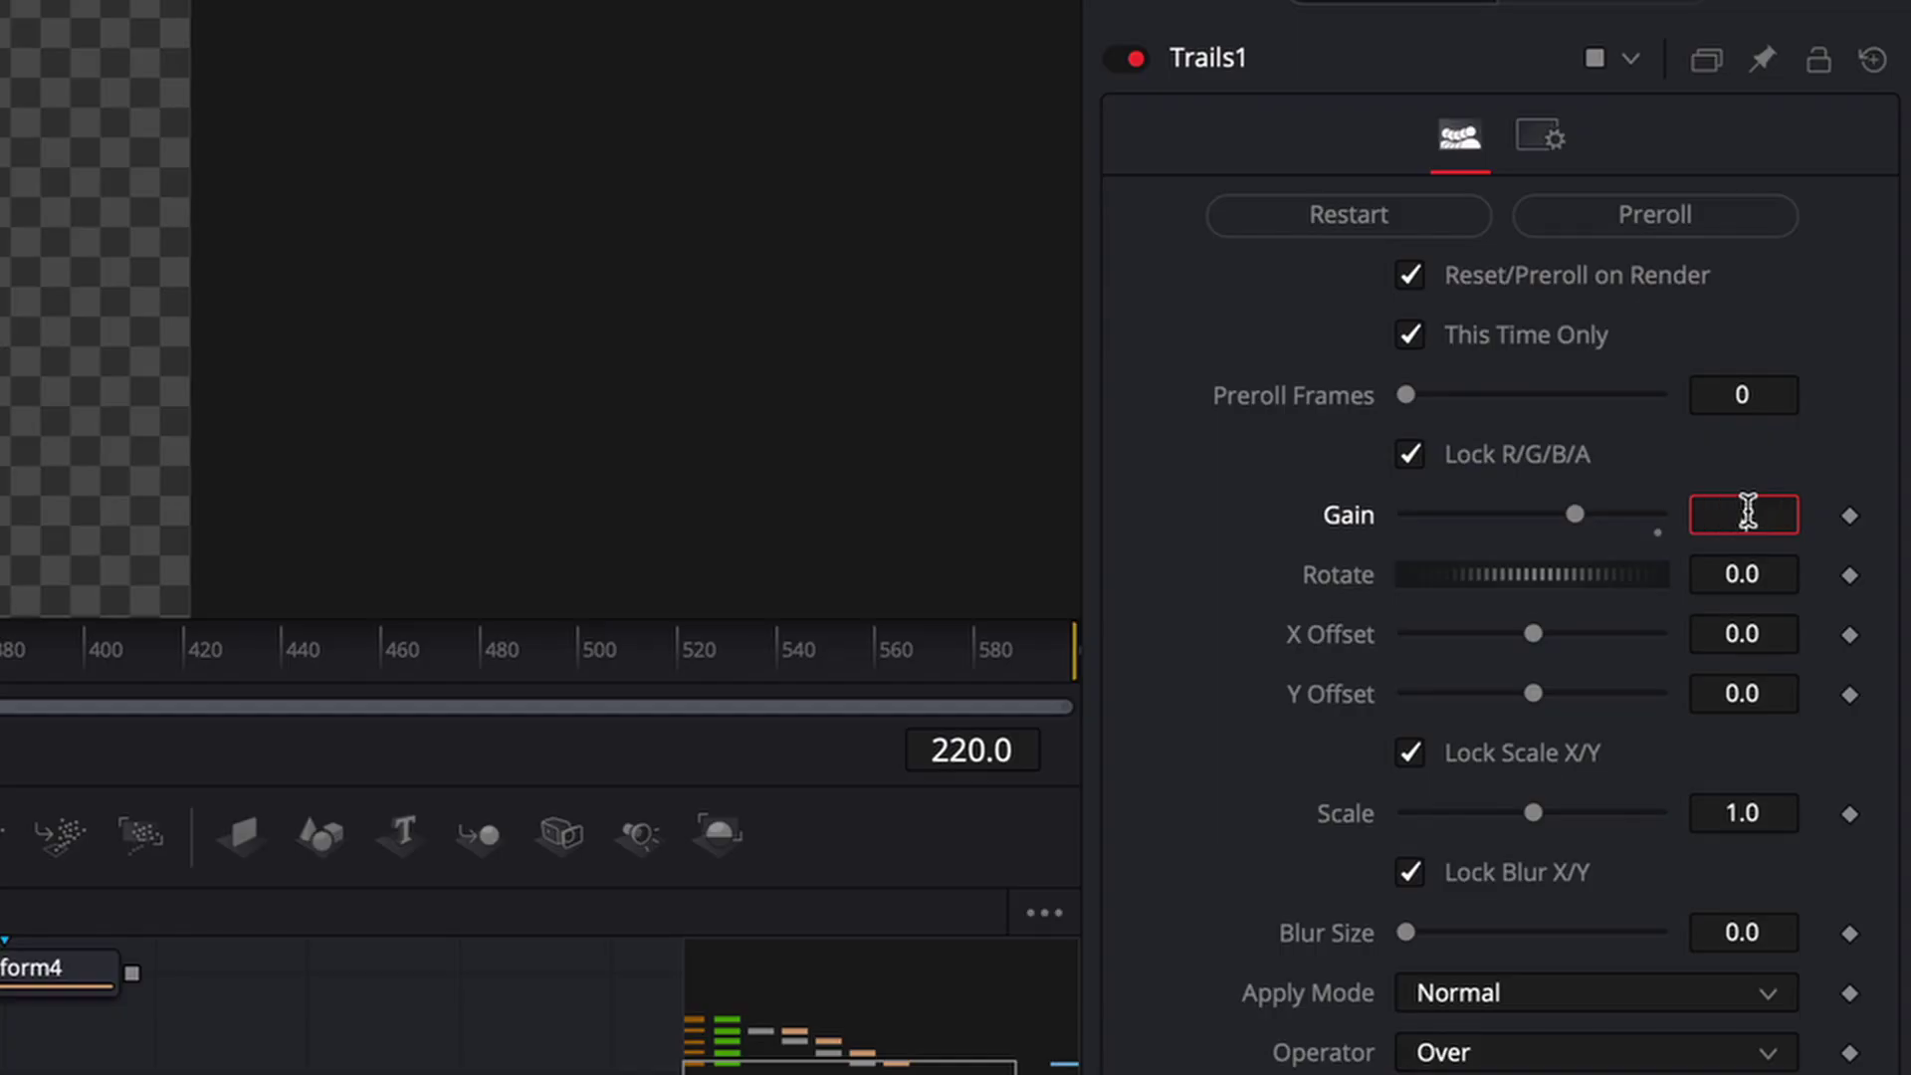
{"action": "type", "text": ".87"}
{"action": "key", "text": "Tab"}
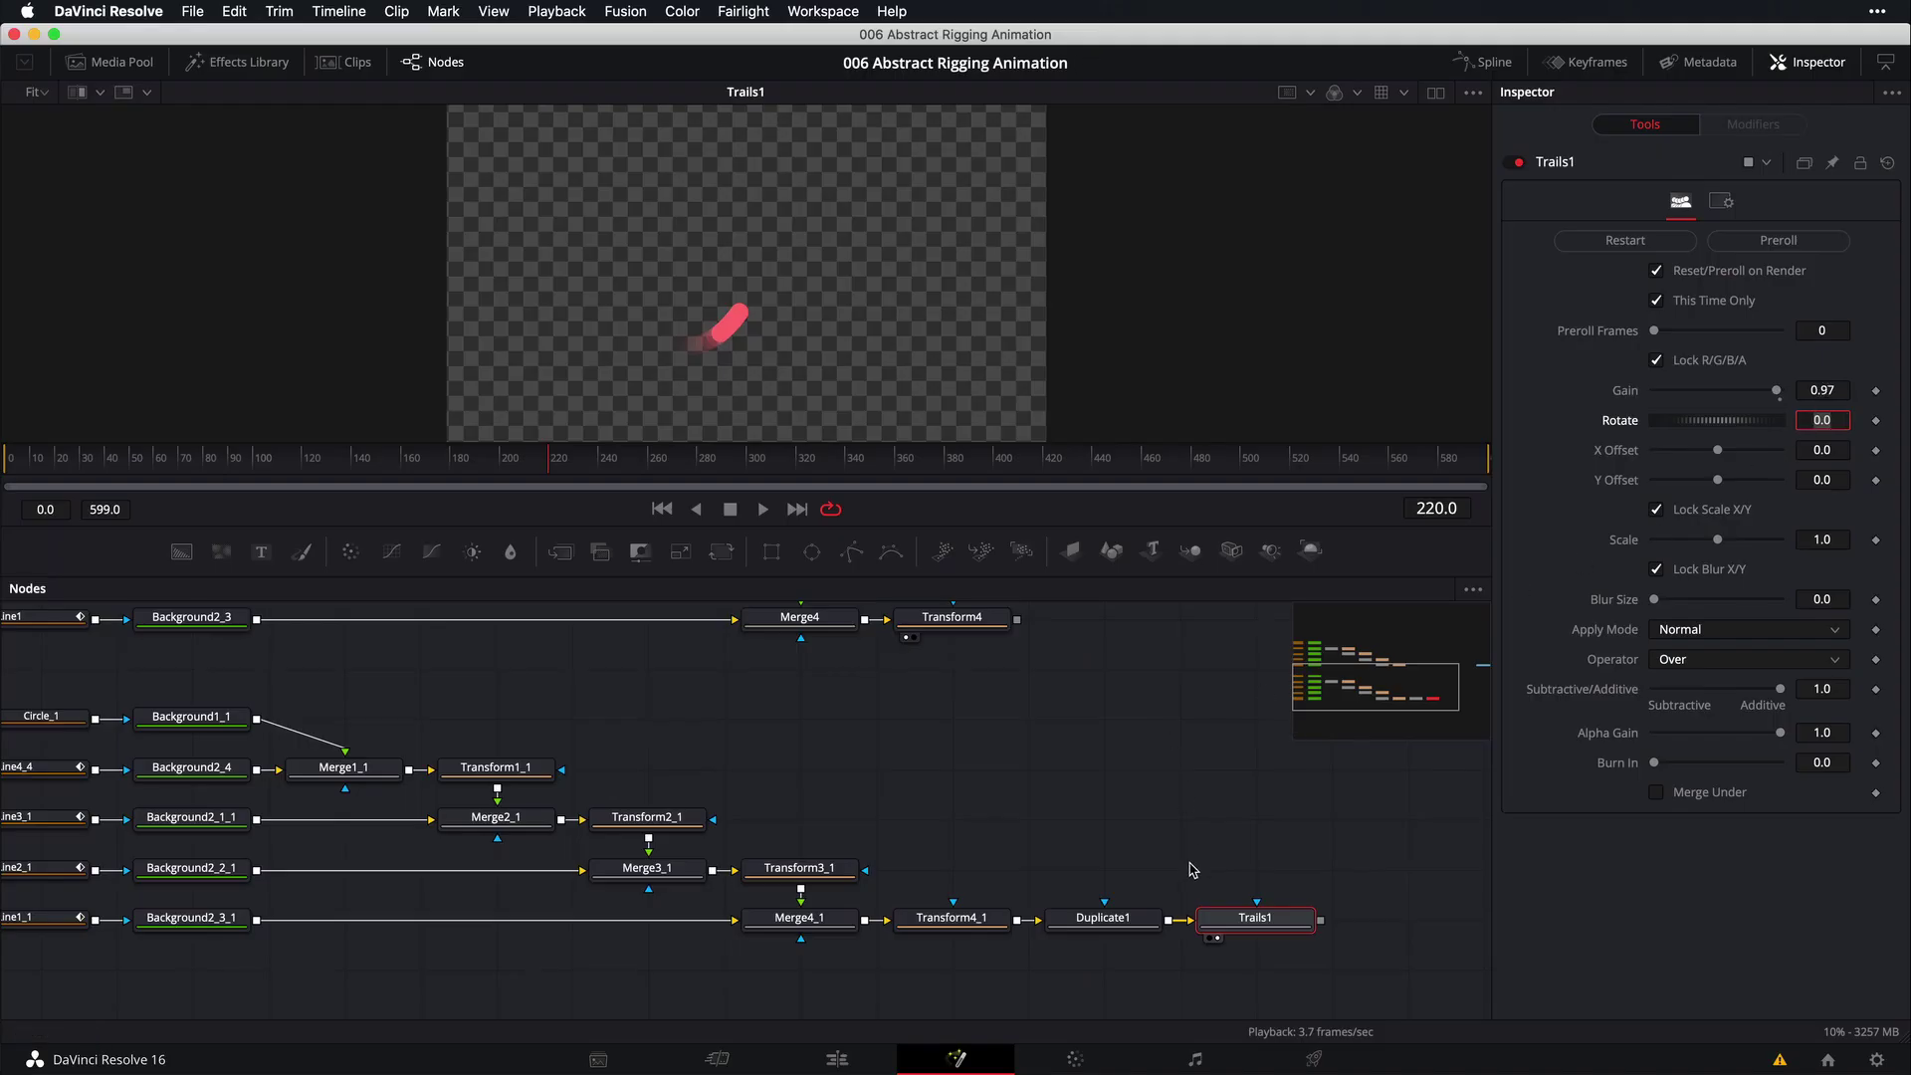
{"action": "key", "text": "space"}
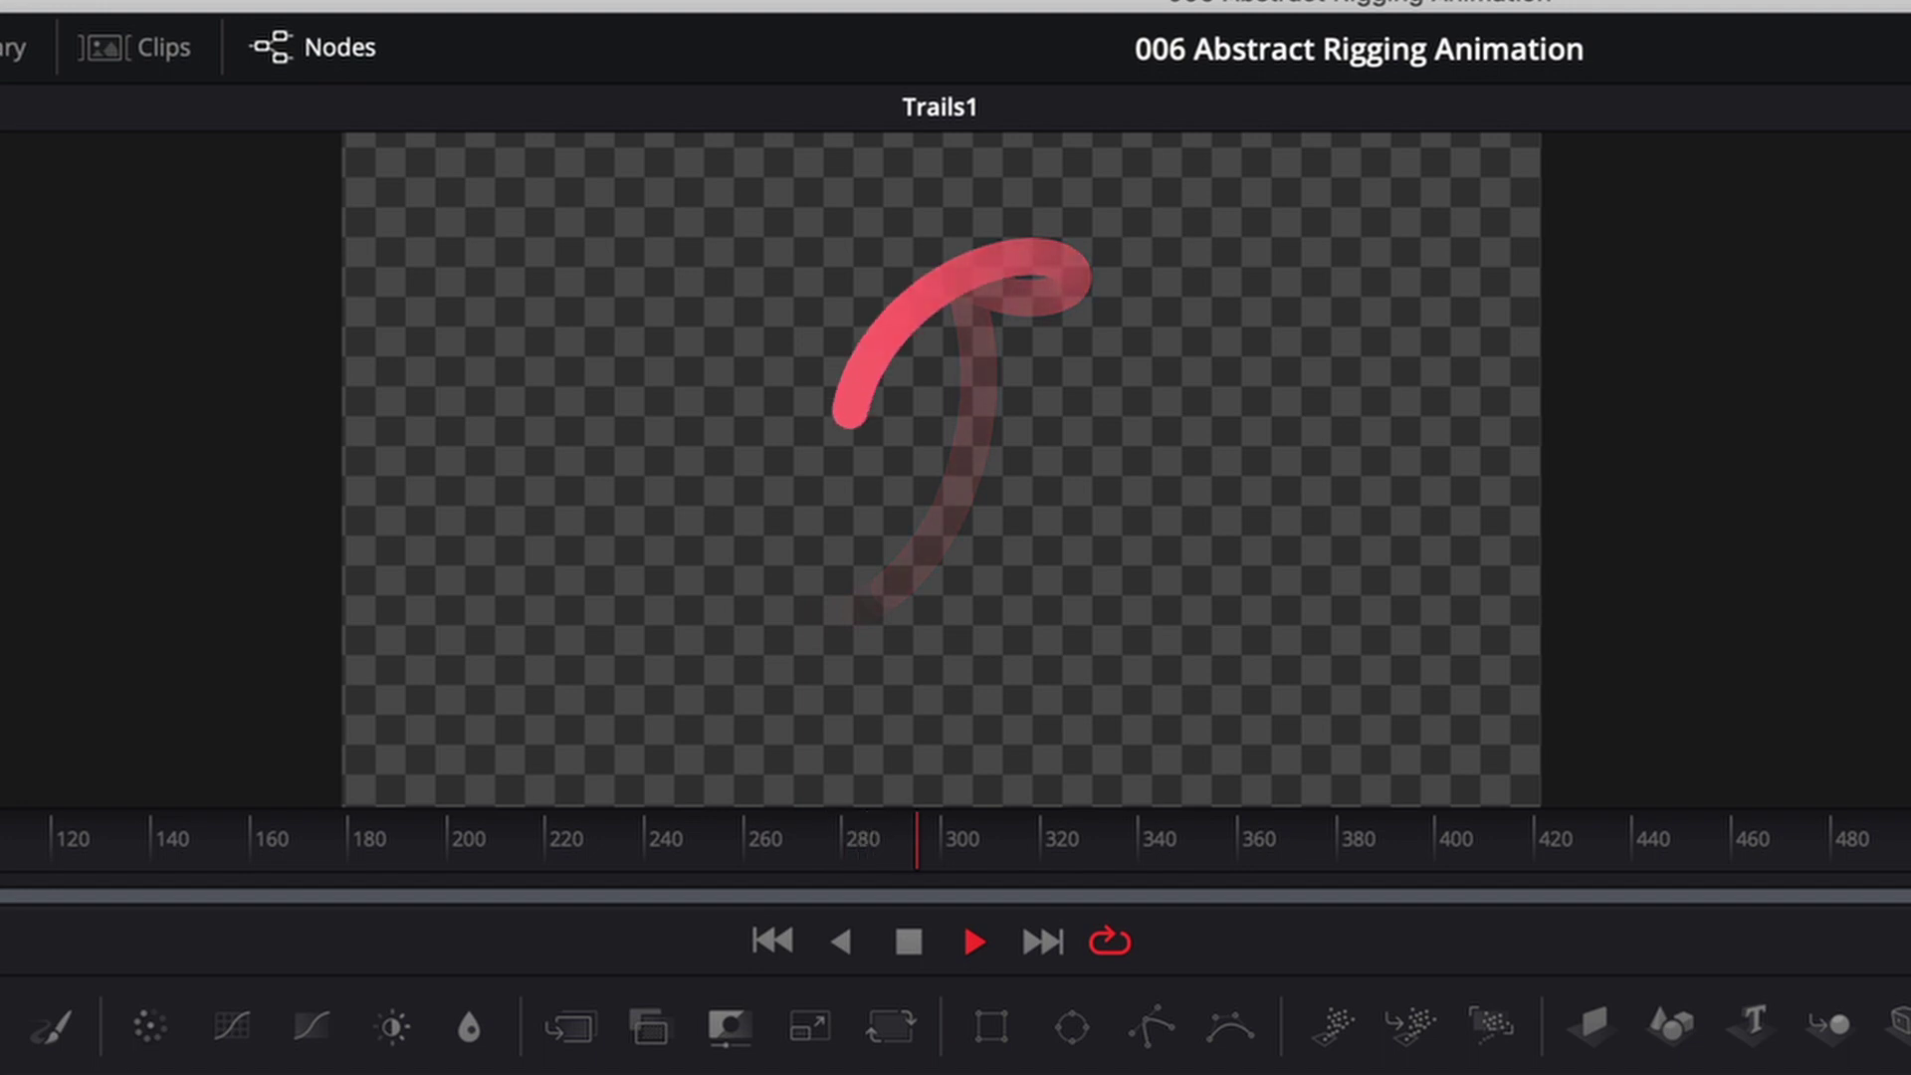
{"action": "key", "text": "space"}
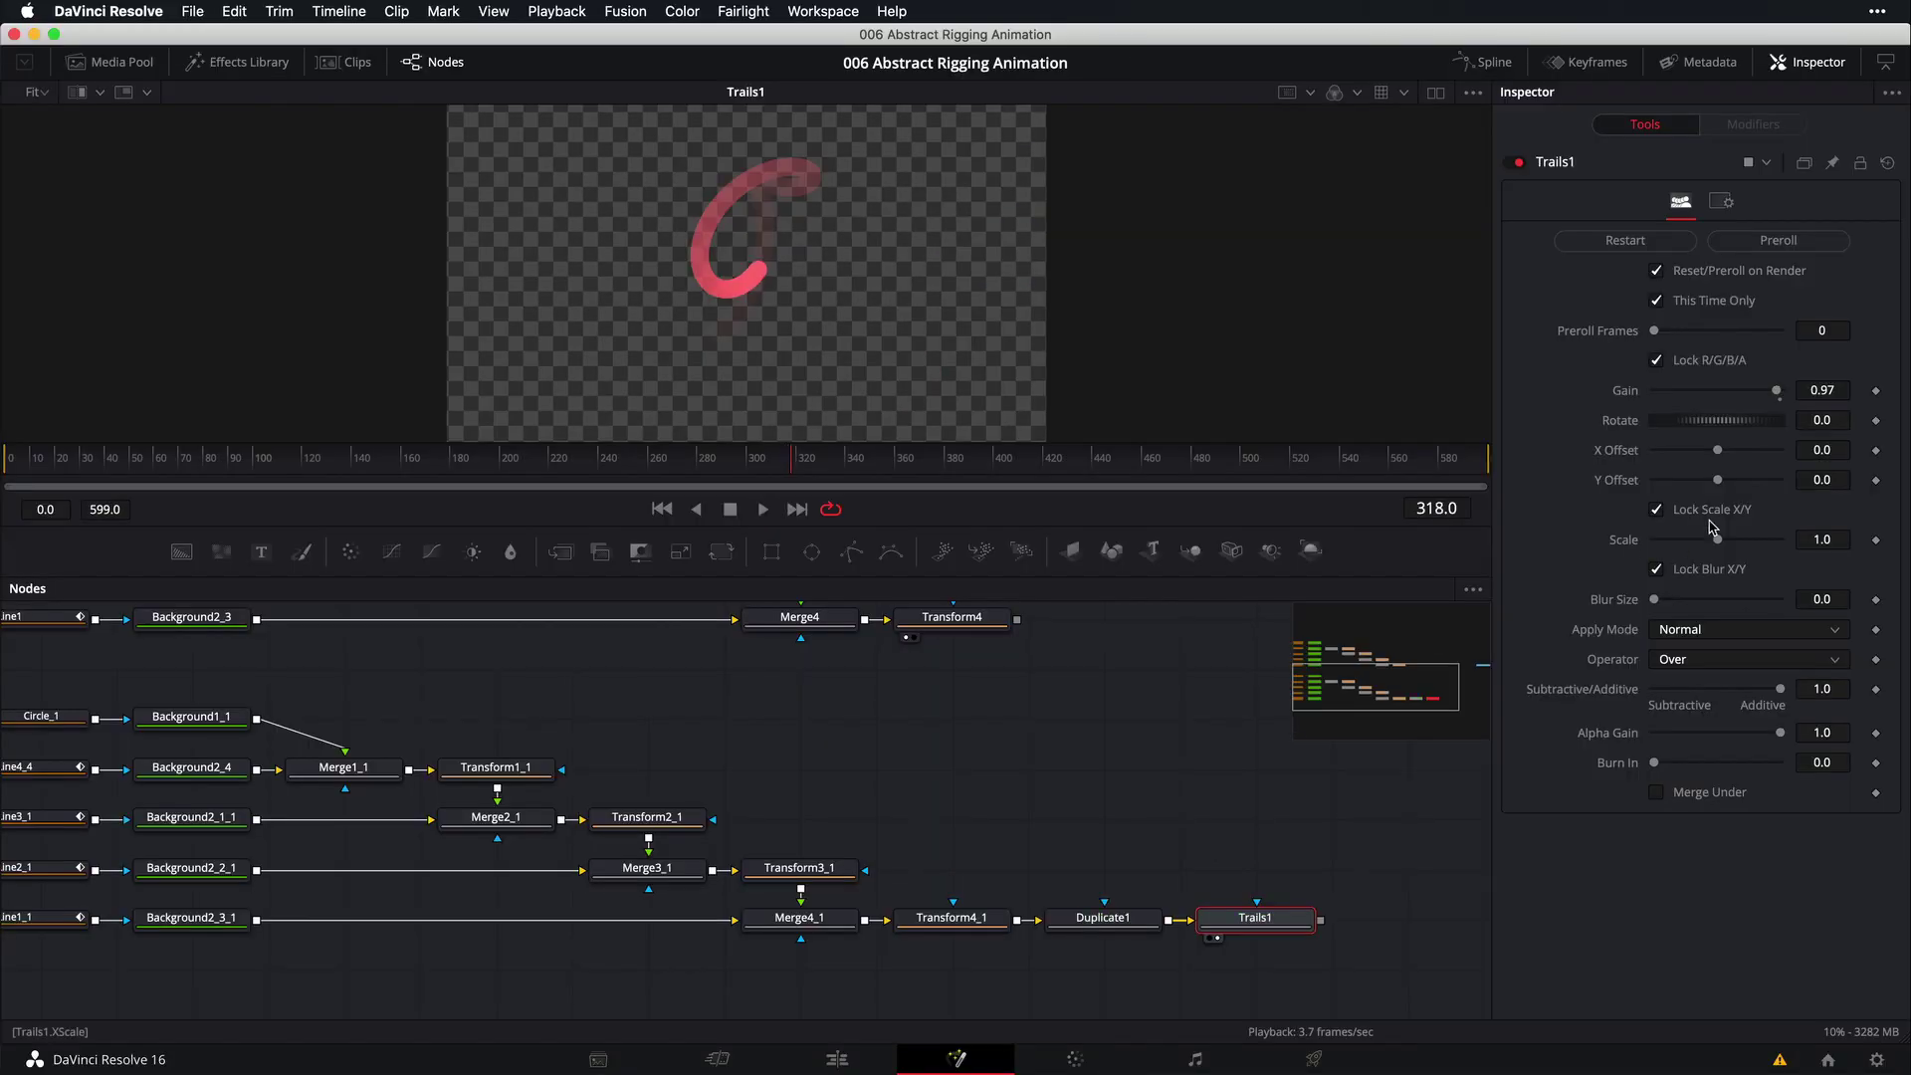
Change the last digit of Trails1's Gain to 8 and play the animation again
{"action": "left_click", "coordinate": [1839, 391]}
{"action": "type", "text": "8"}
{"action": "key", "text": "Tab"}
{"action": "key", "text": "space"}
{"action": "key", "text": "space"}
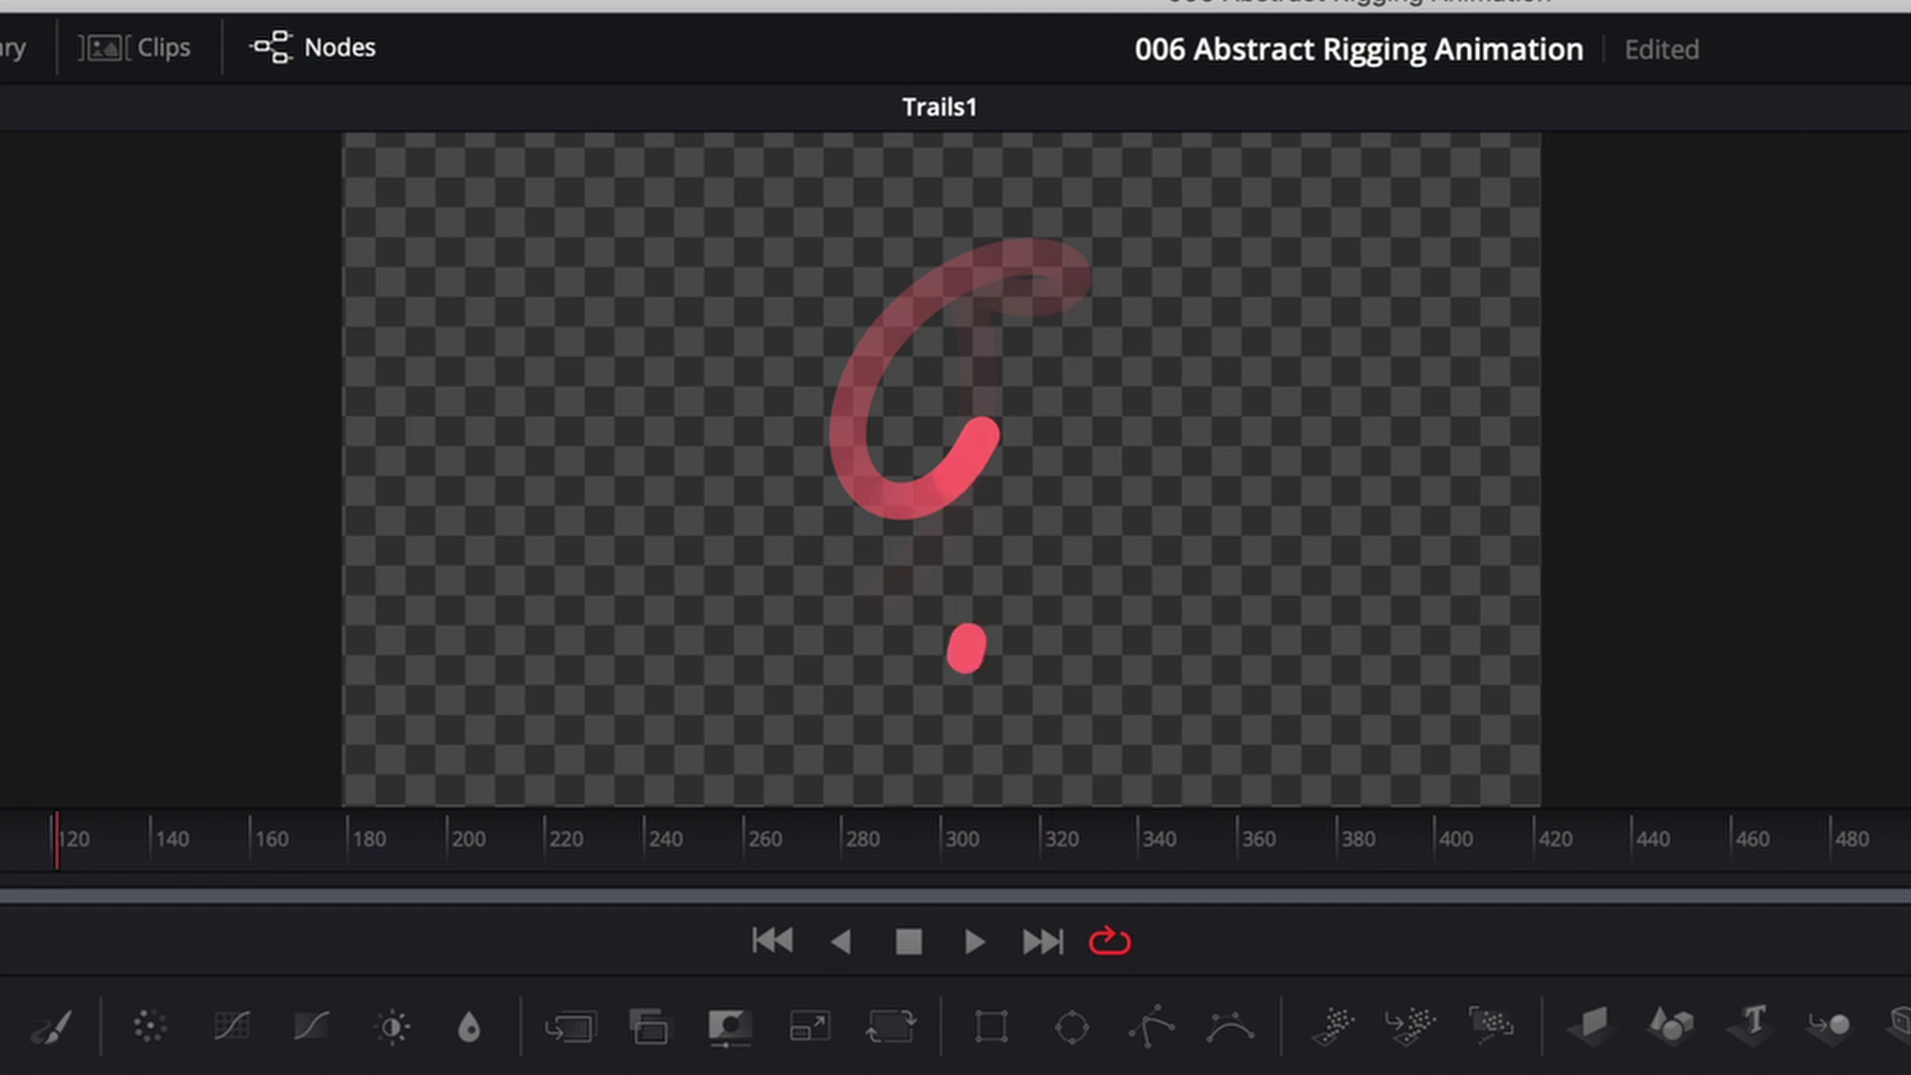
Play the trail animation and jump to around frames 220 and 350 during playback to examine how the trail reacts
{"action": "key", "text": "space"}
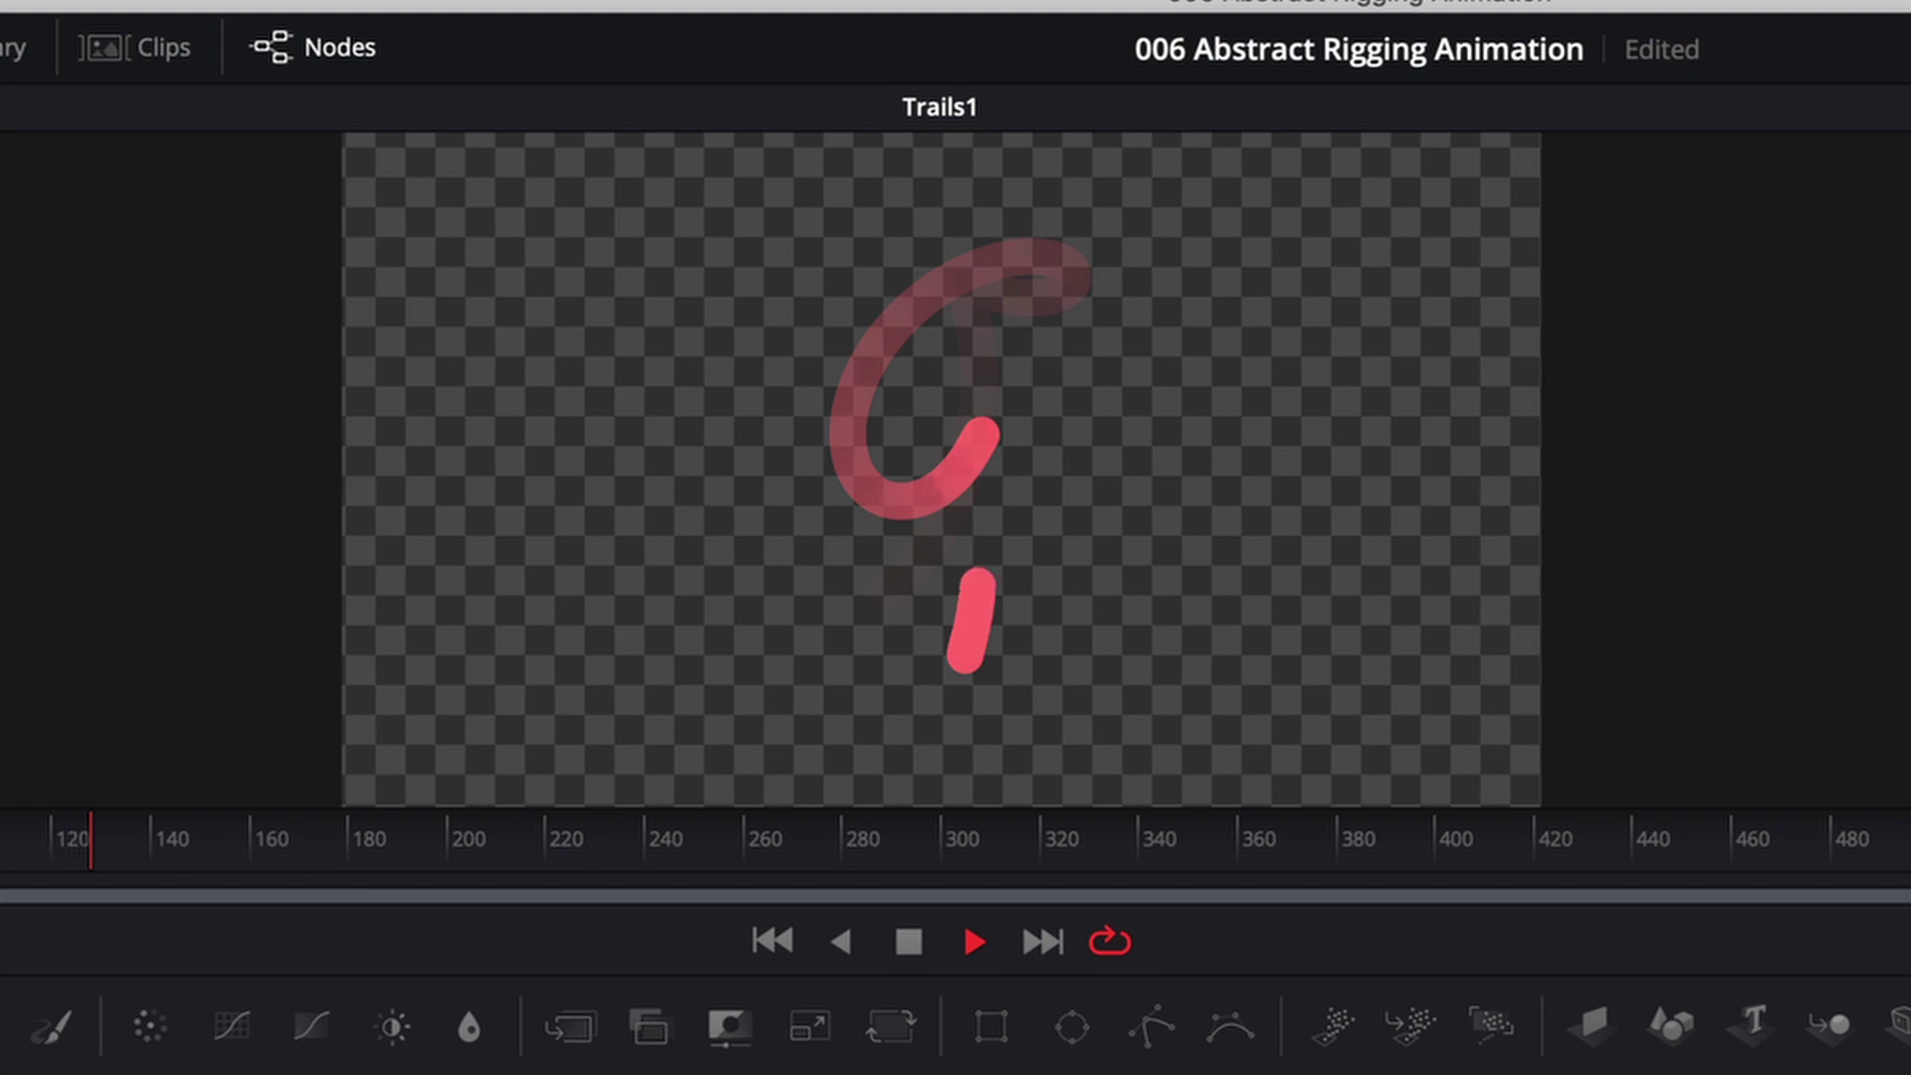
{"action": "key", "text": "space"}
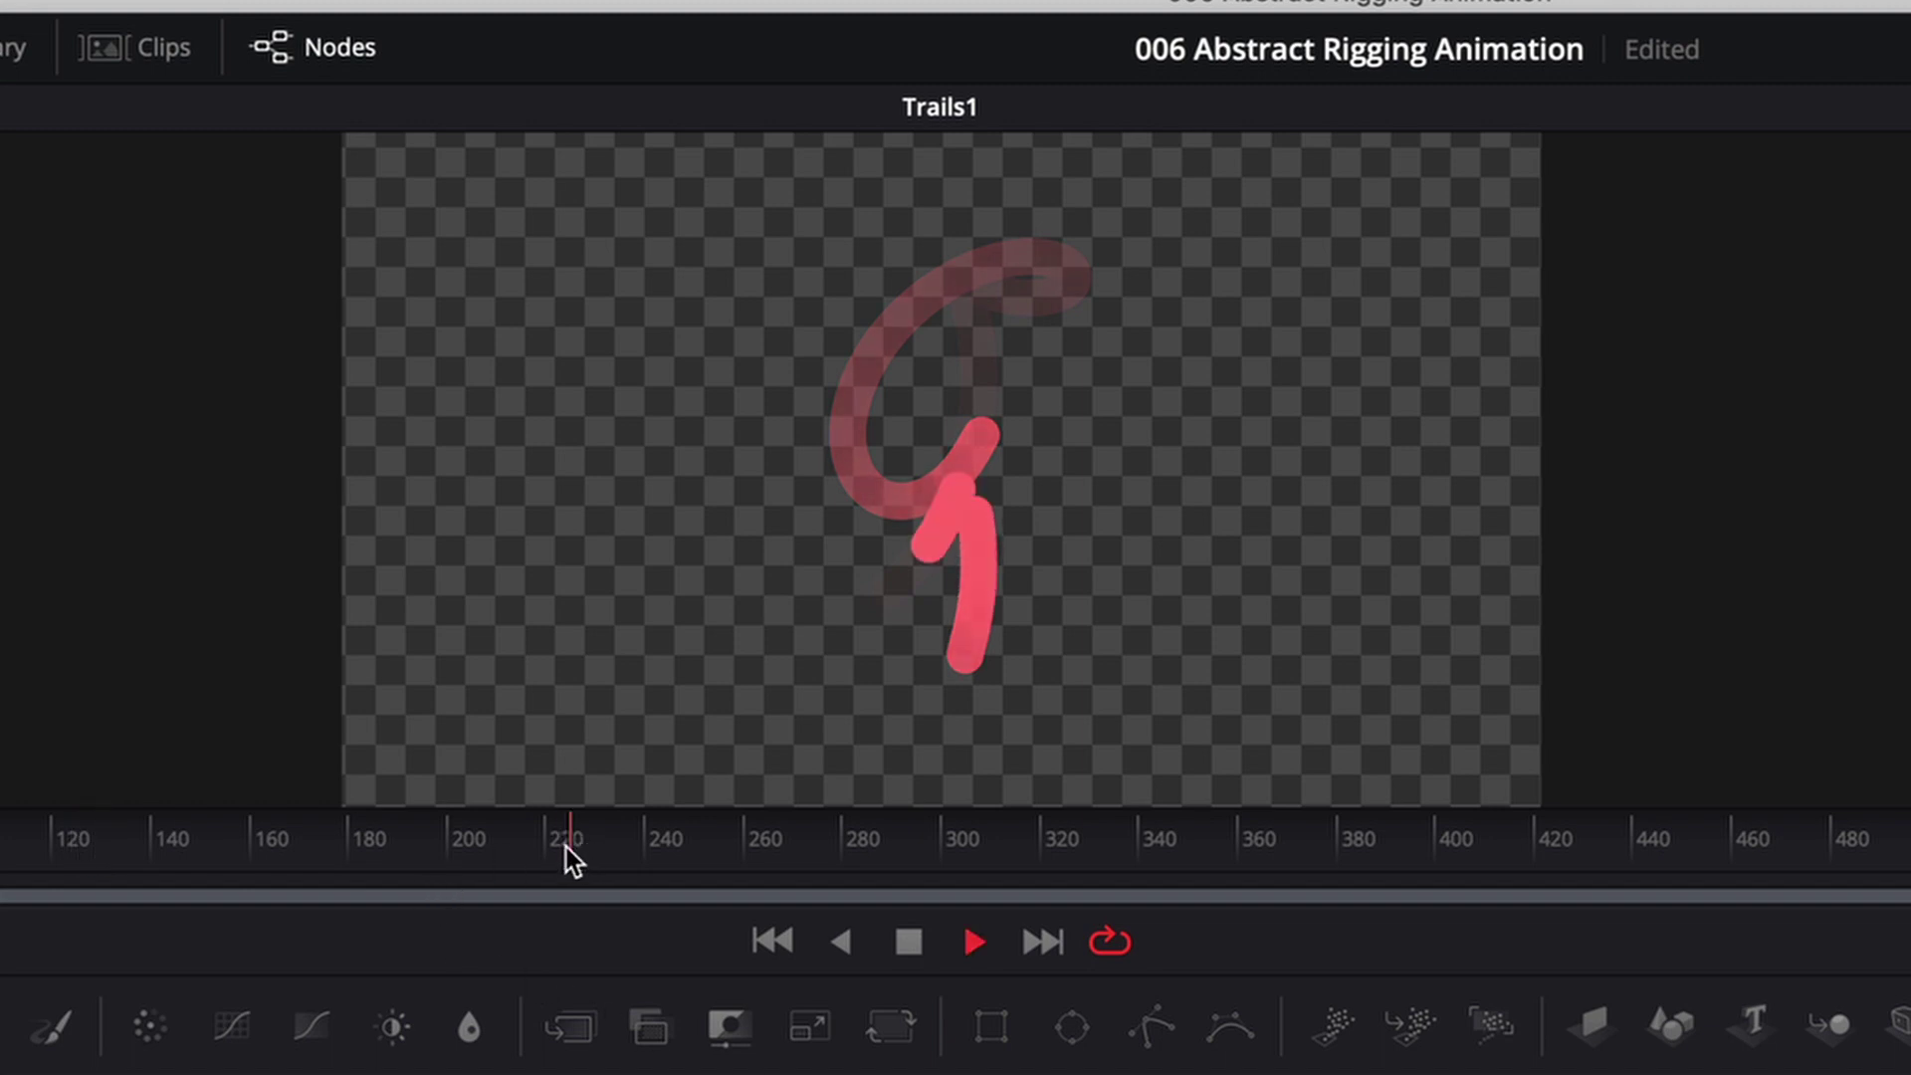
{"action": "left_click", "coordinate": [1174, 852]}
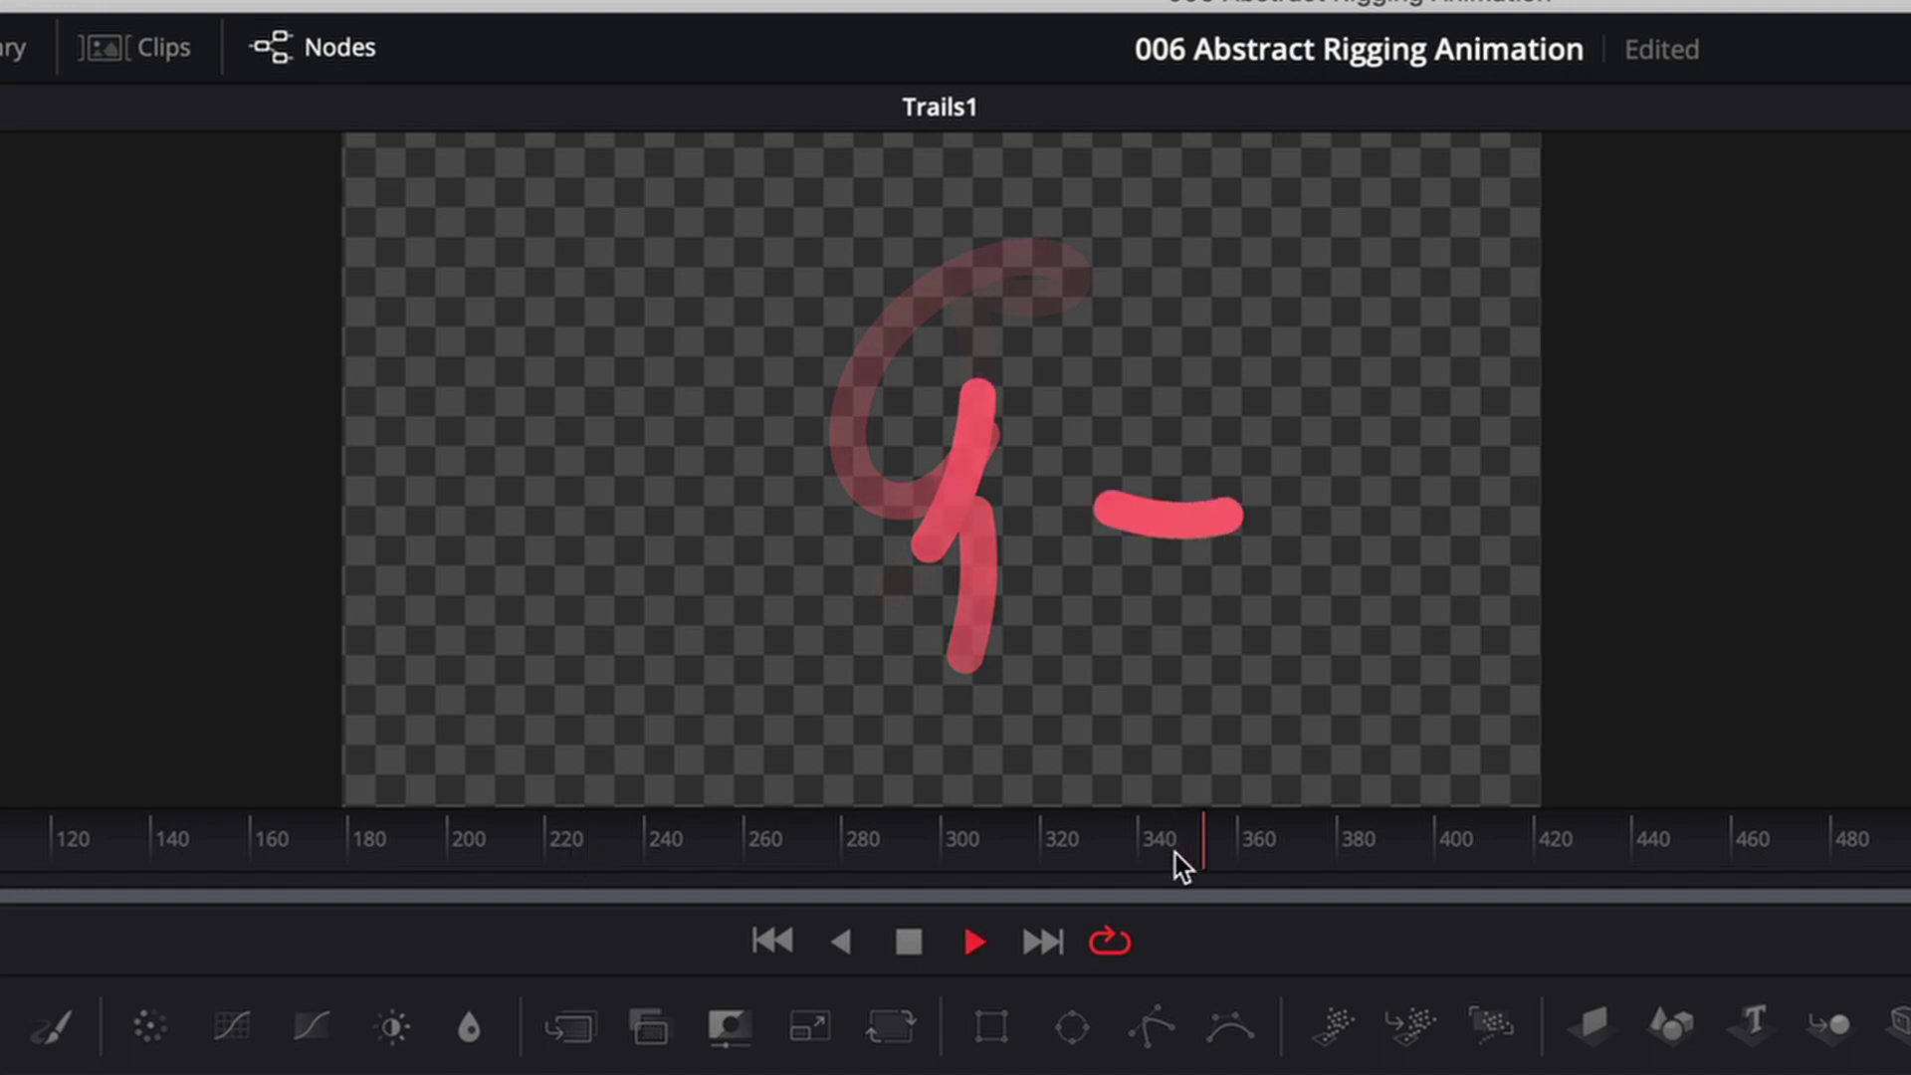
{"action": "key", "text": "space"}
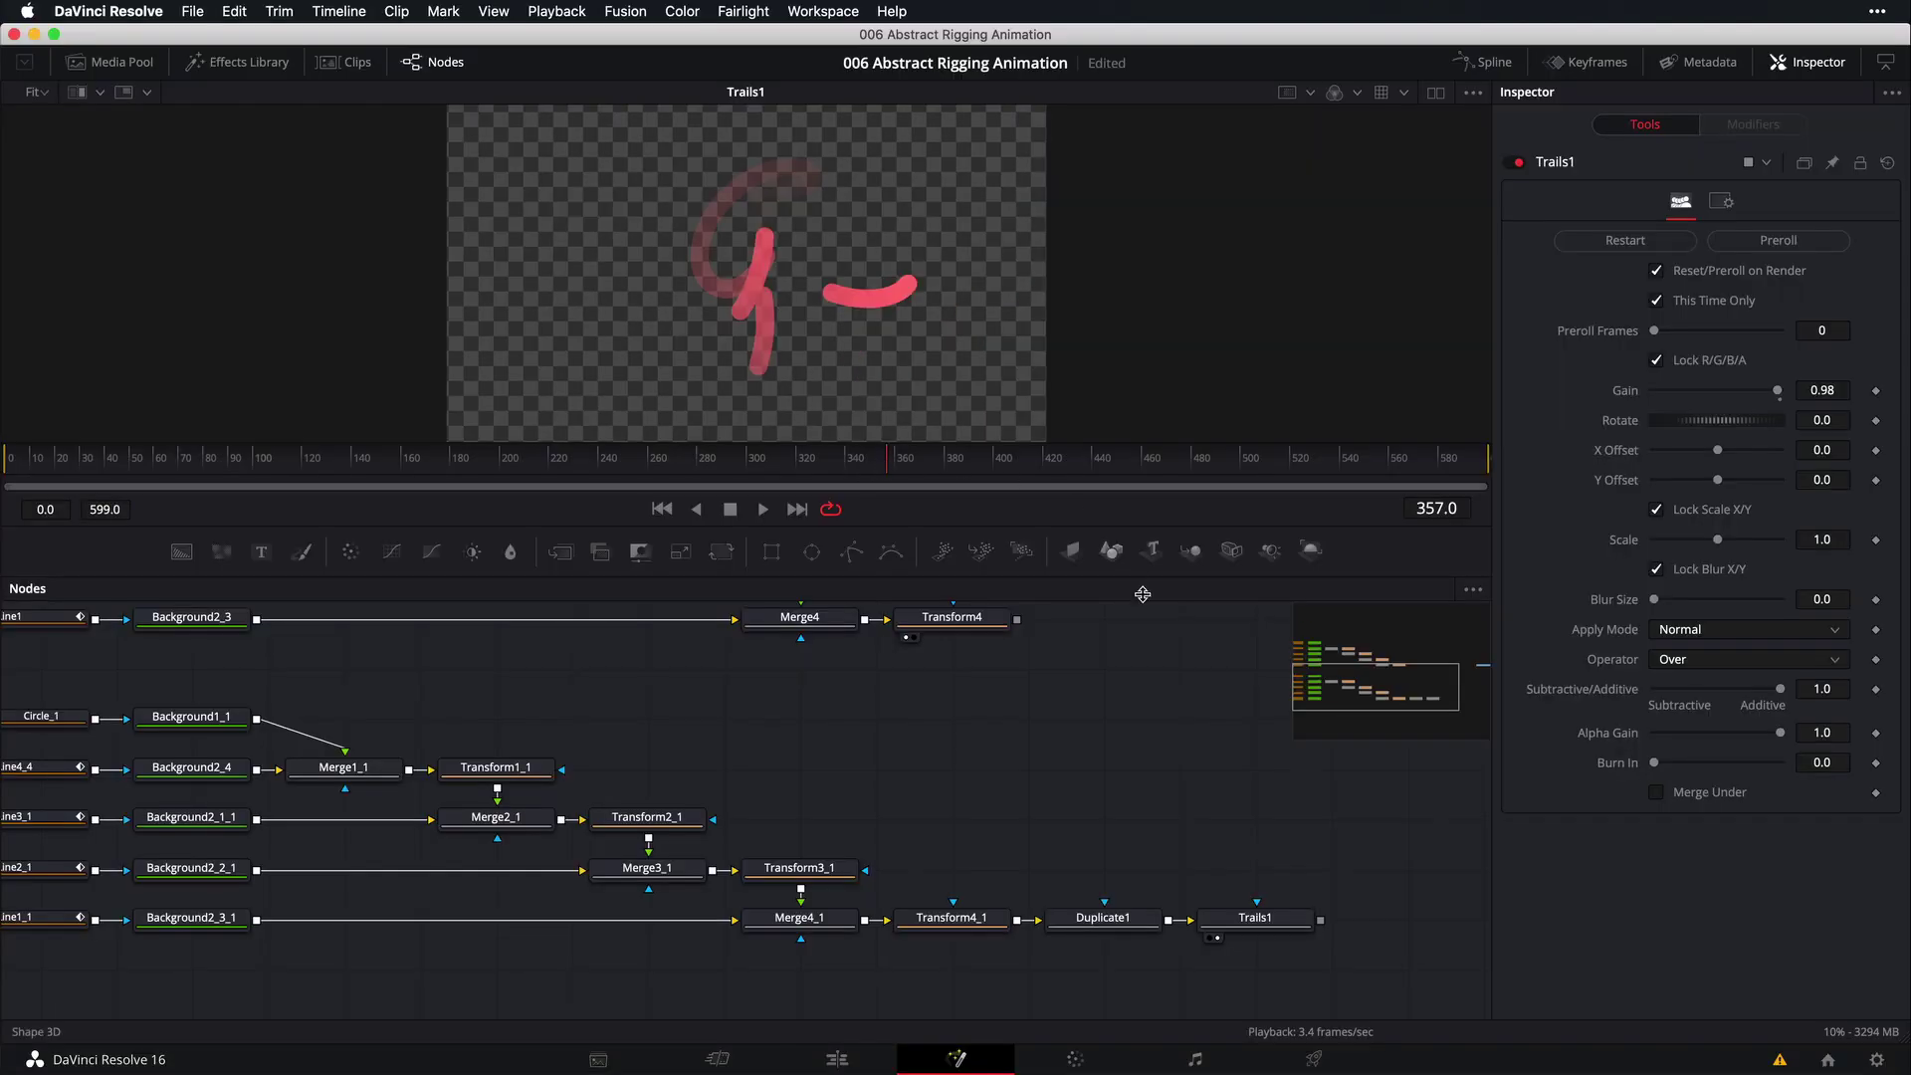
Restart Trails1 to clear its accumulated trail, check a few frames of playback, and replay the animation from frame 0
{"action": "left_click", "coordinate": [1638, 244]}
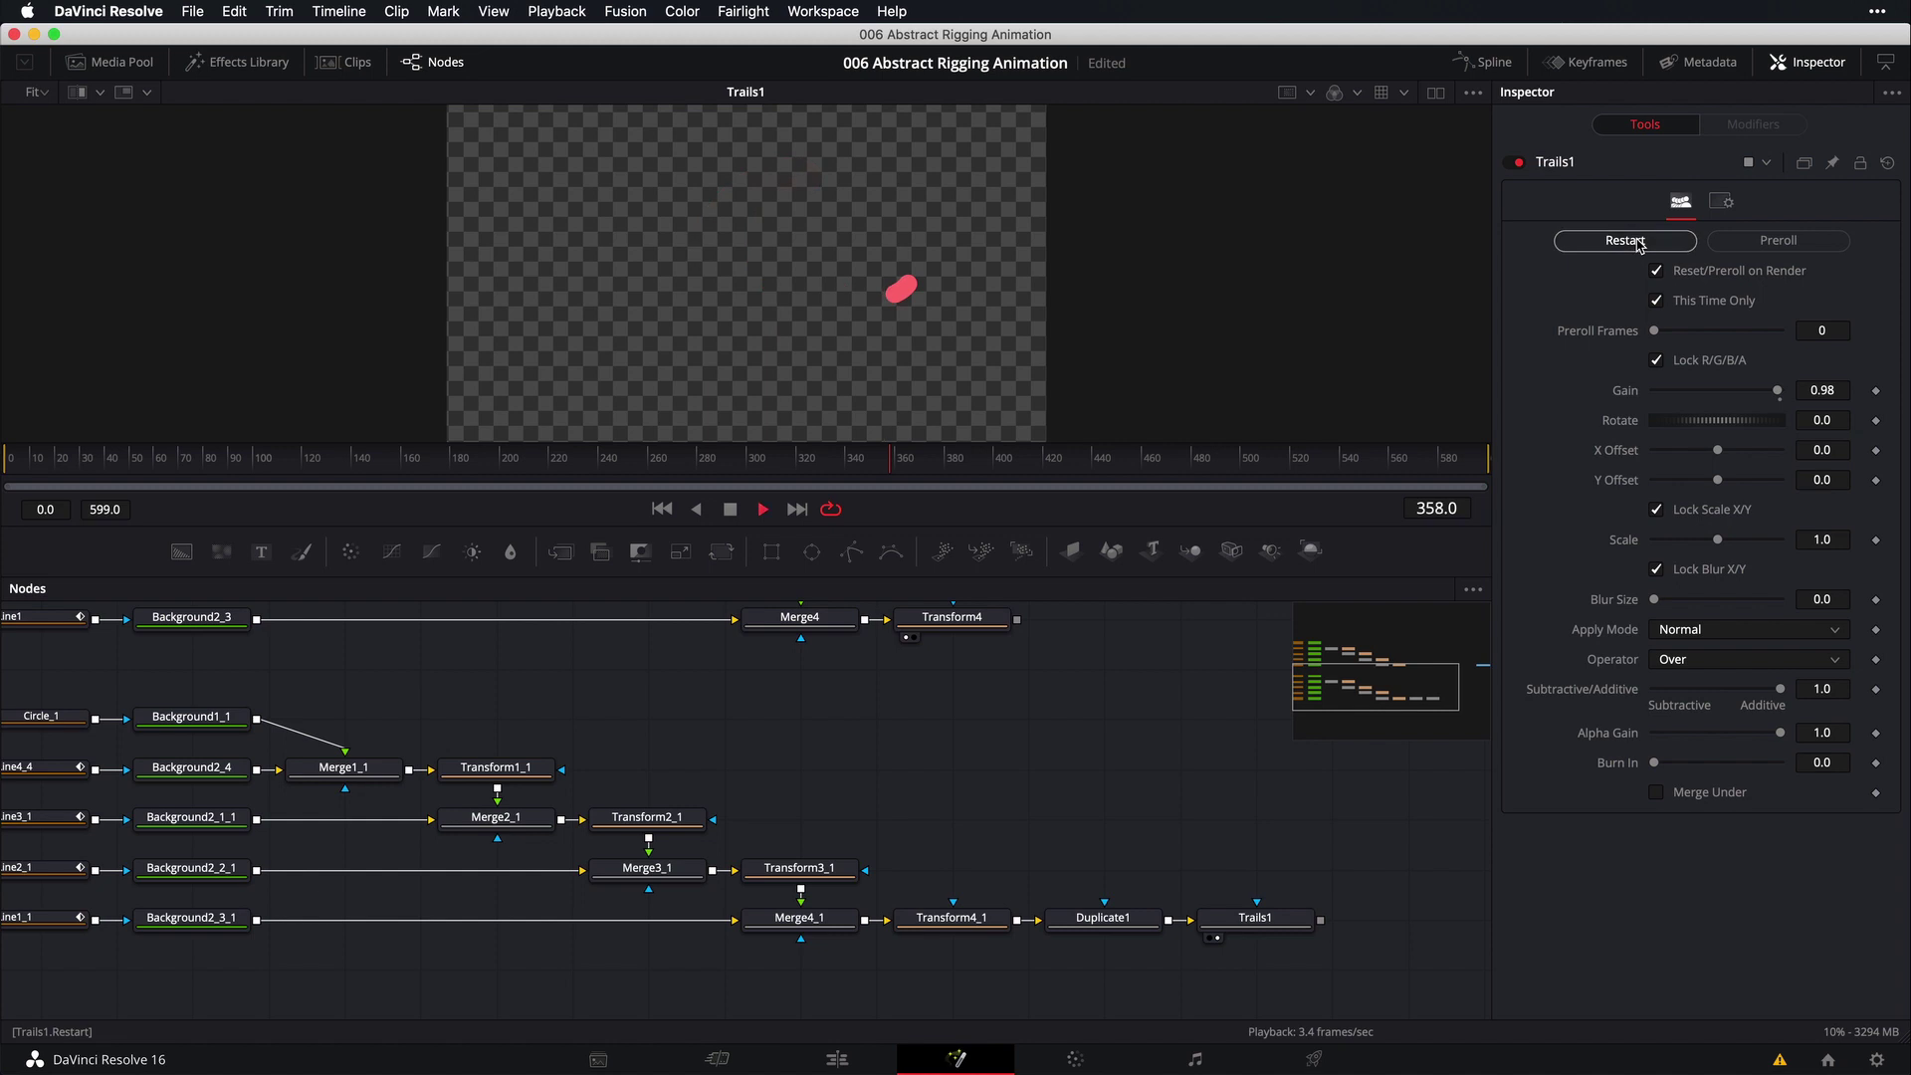
{"action": "key", "text": "space"}
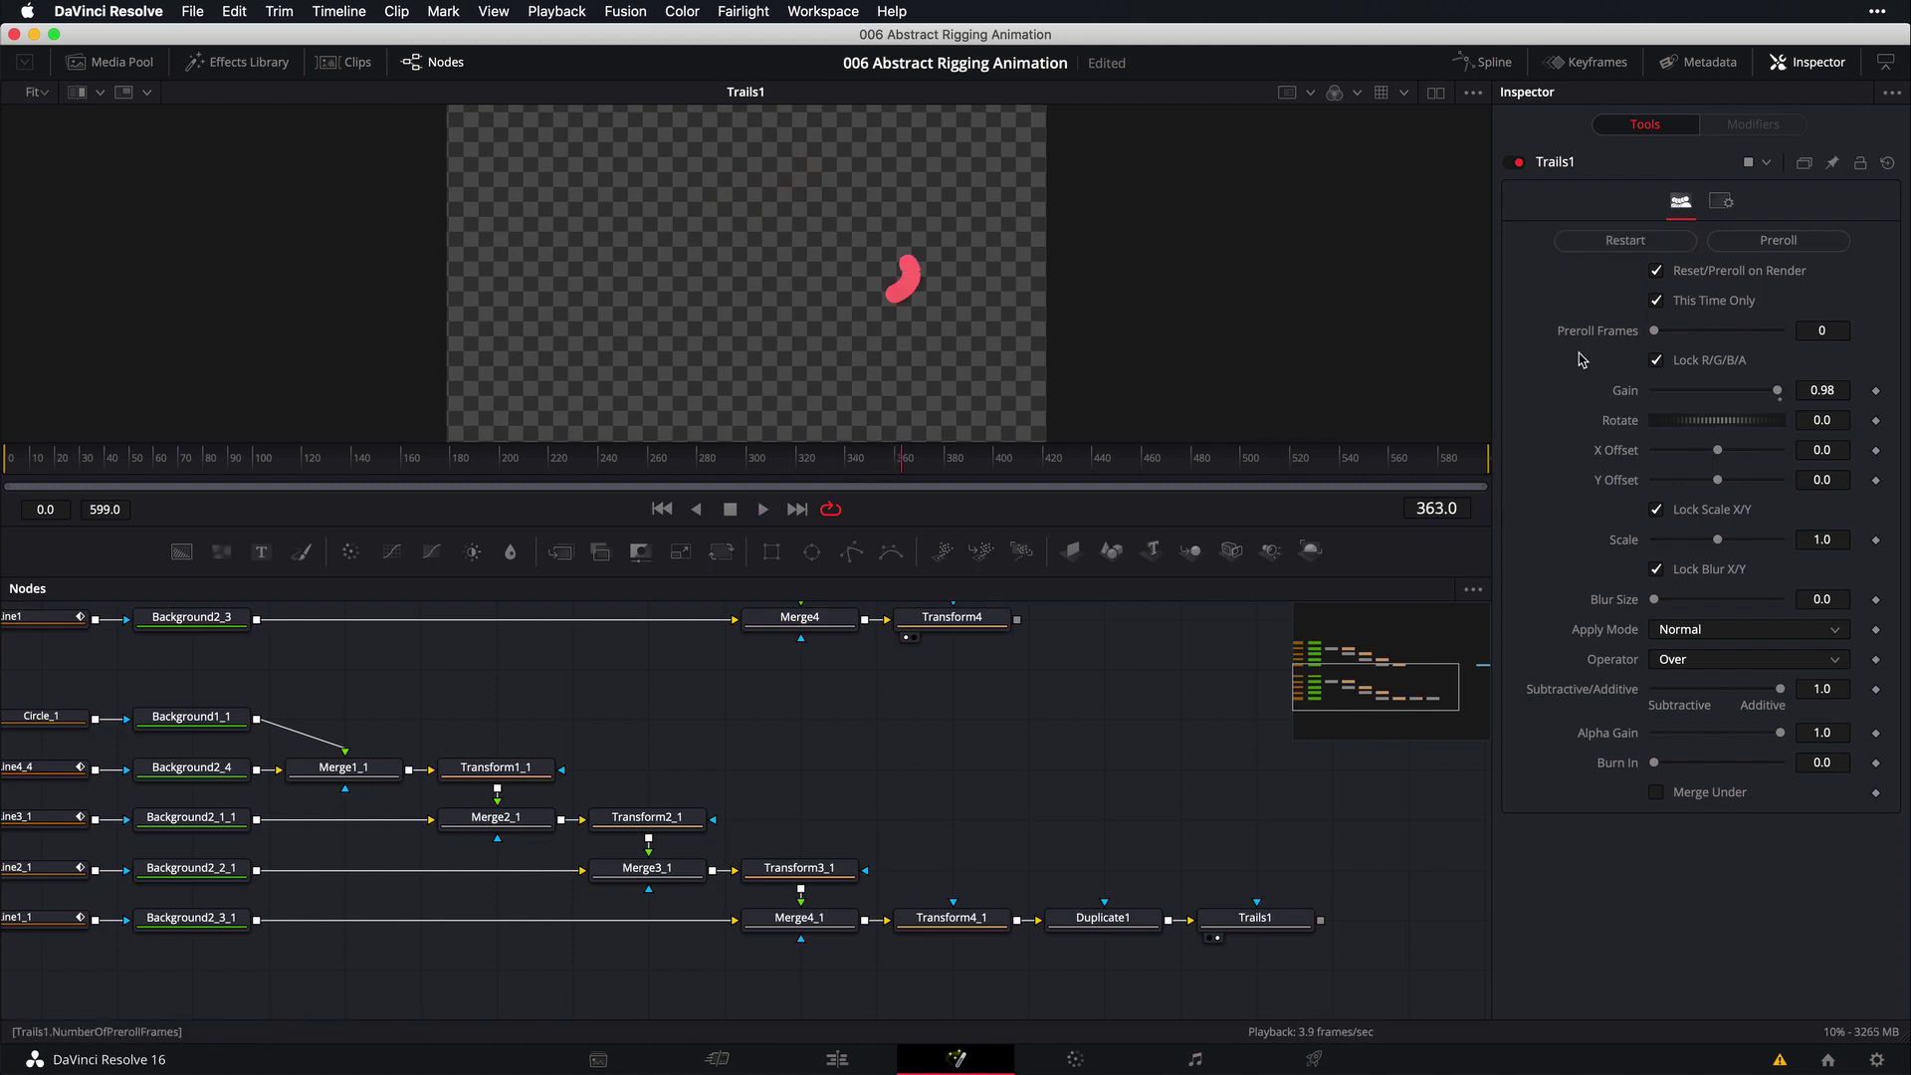
{"action": "left_click", "coordinate": [1266, 929]}
{"action": "key", "text": "Home"}
{"action": "key", "text": "space"}
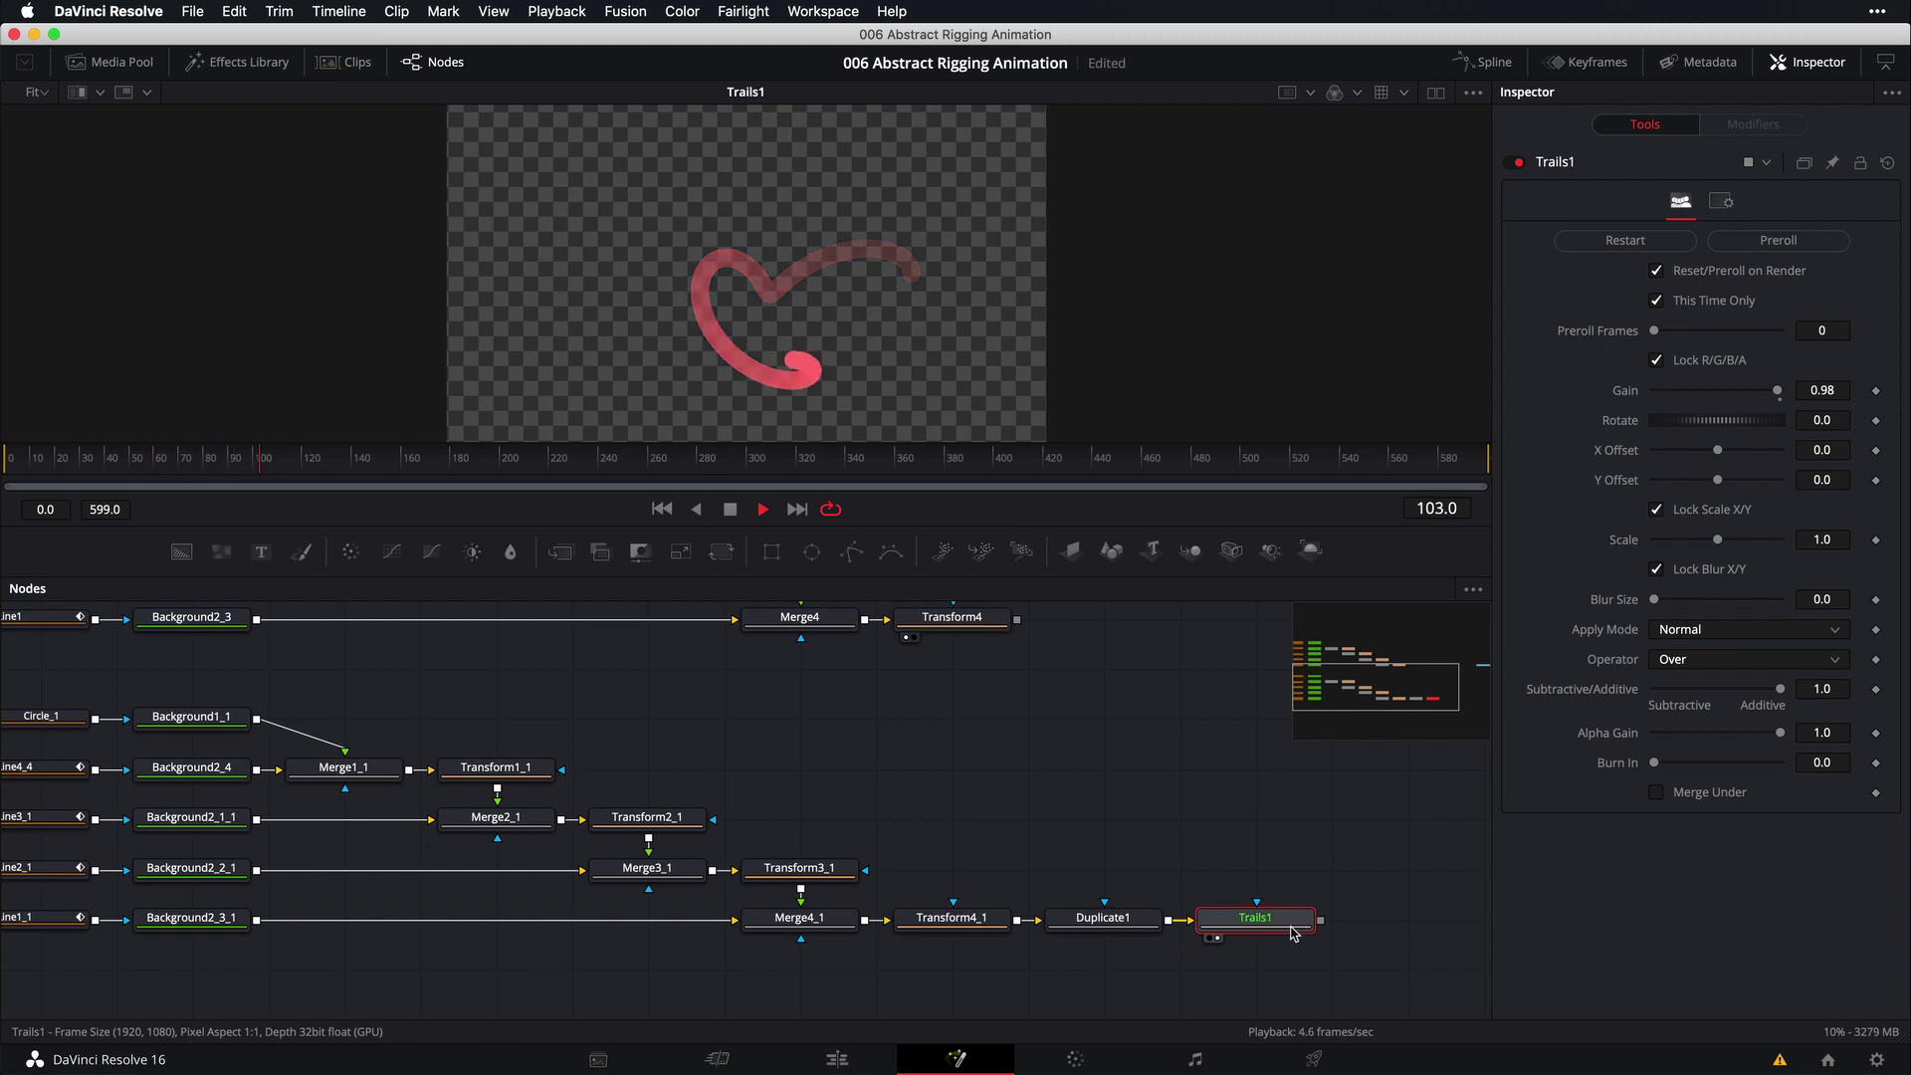
Stop playback, return to frame 0 and clear the leftover trail by restarting Trails1
{"action": "key", "text": "space"}
{"action": "left_click_drag", "start_coordinate": [299, 479], "coordinate": [8, 478]}
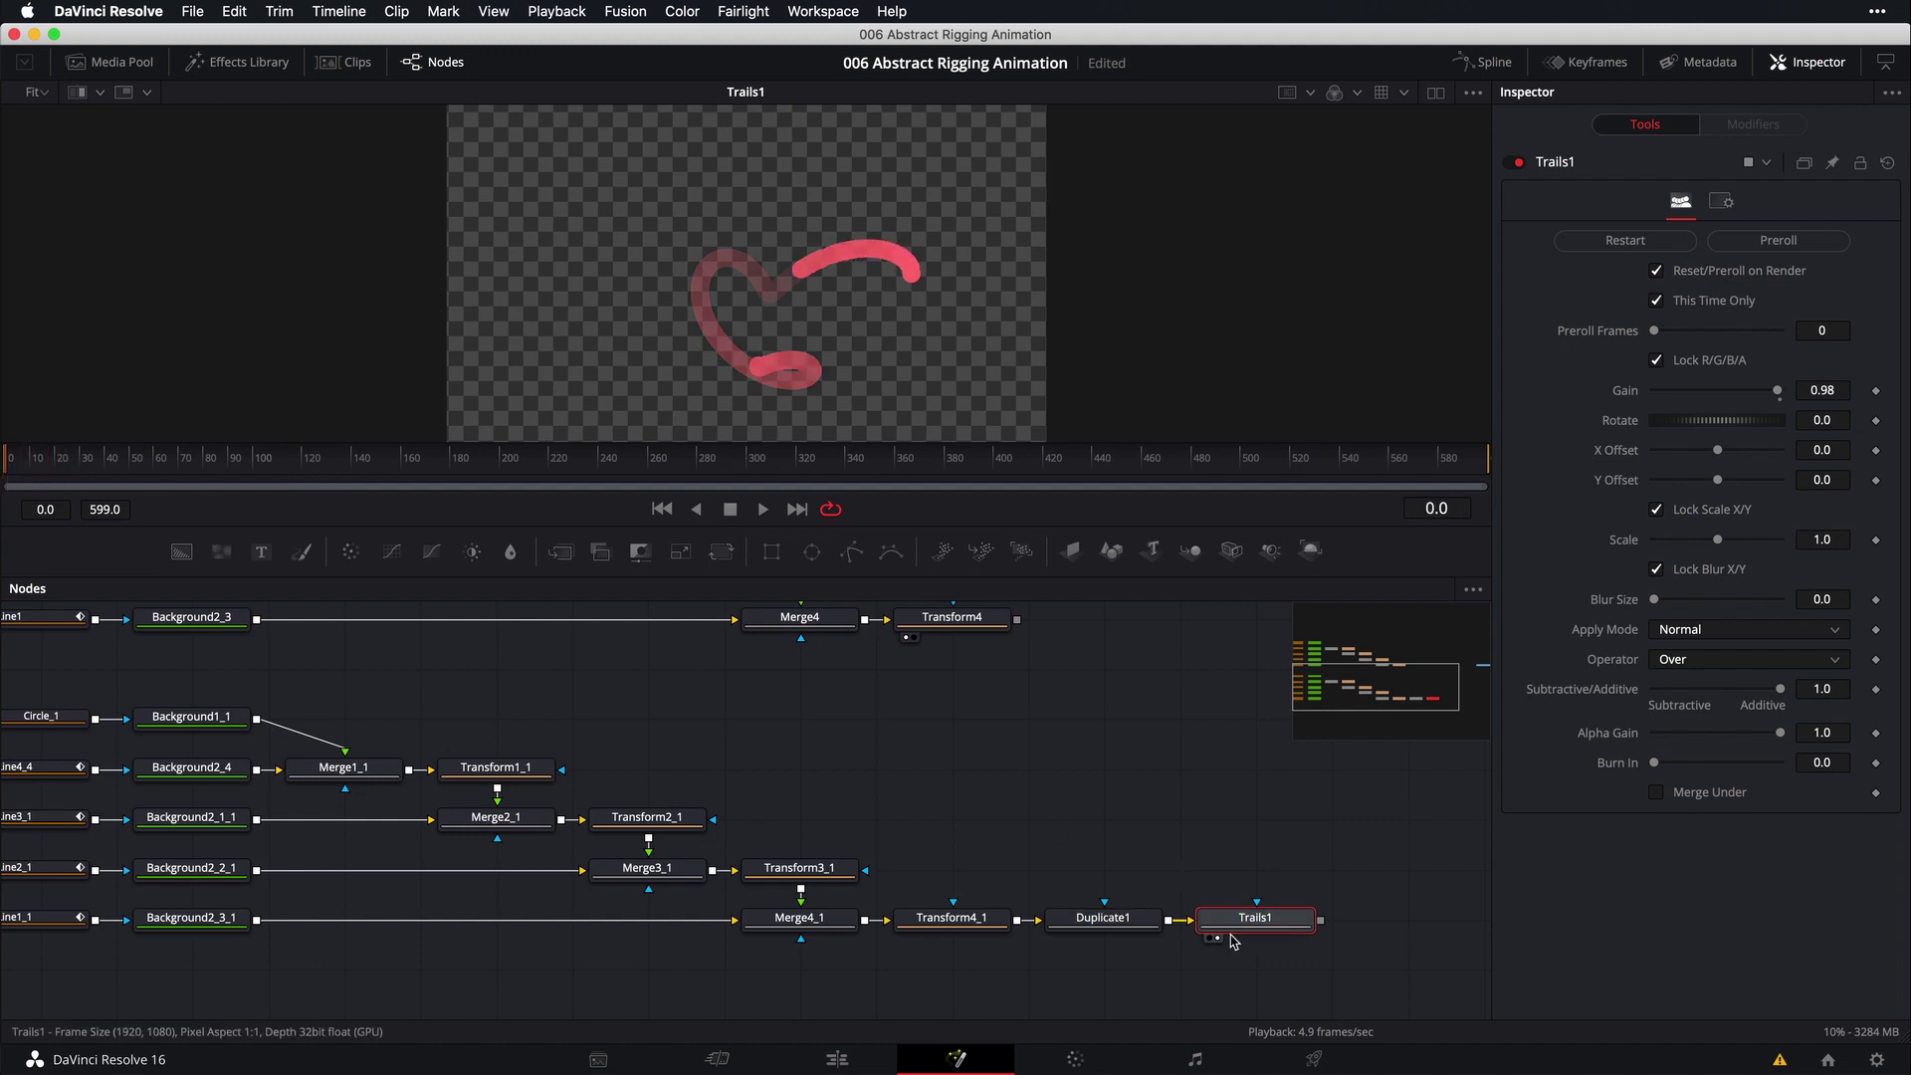
{"action": "left_click", "coordinate": [1649, 244]}
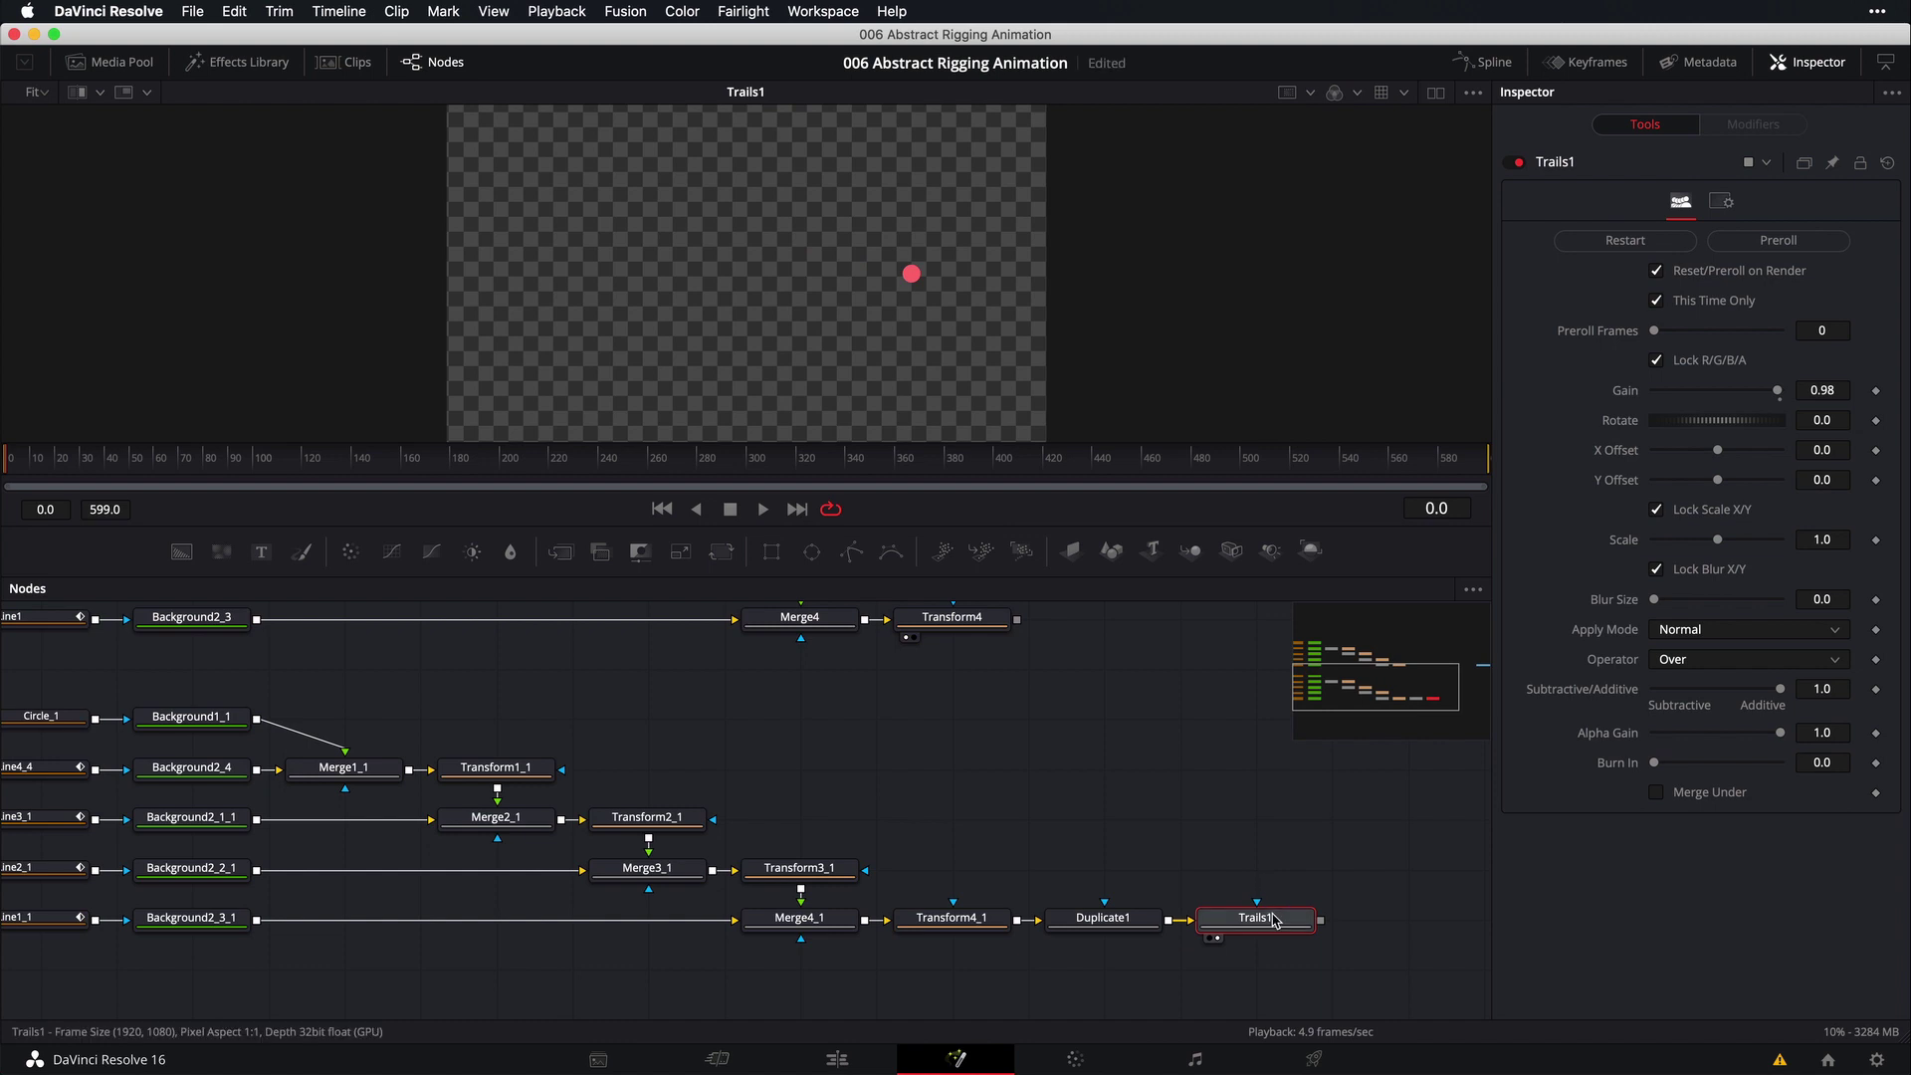
Add the Fusion Glow (Glo) node after Trails1 and show its output in the viewer
{"action": "key", "text": "shift+space"}
{"action": "type", "text": "glow"}
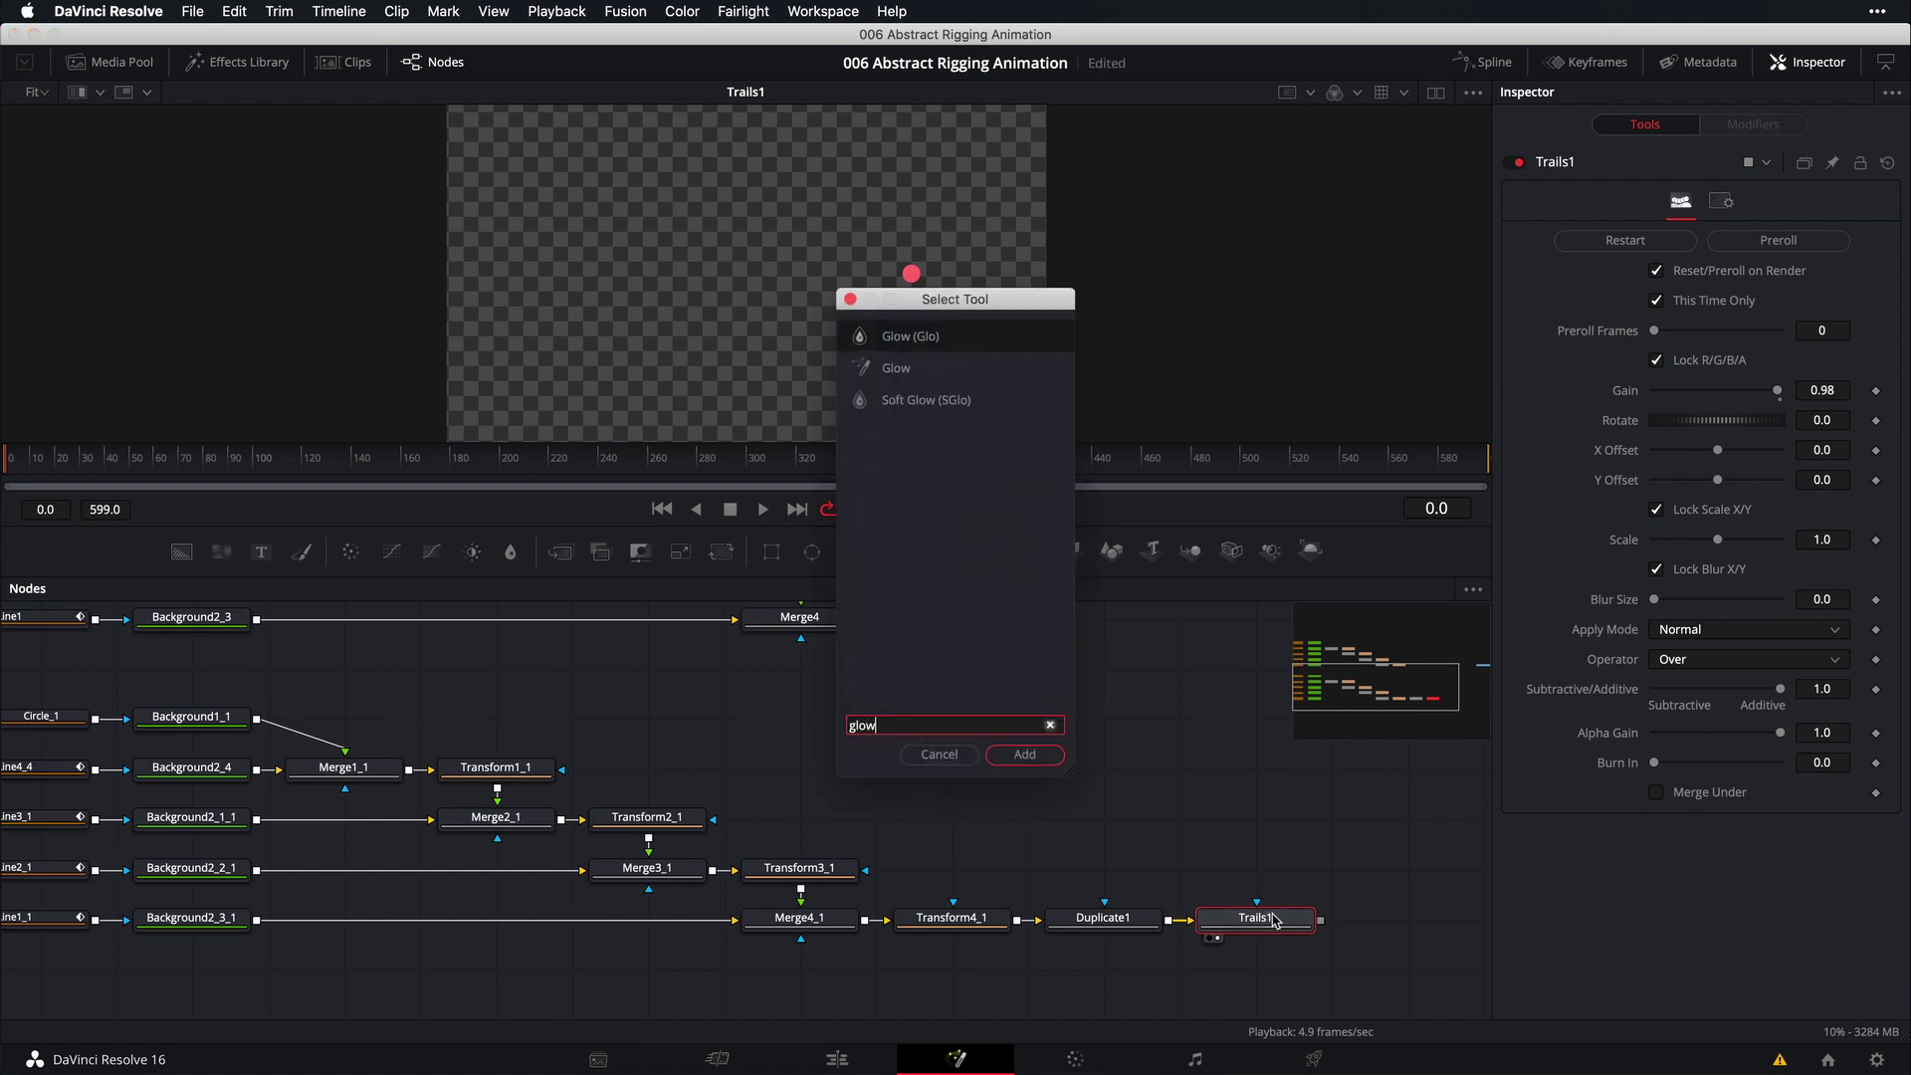
{"action": "key", "text": "Return"}
{"action": "left_click_drag", "start_coordinate": [1391, 918], "coordinate": [793, 264]}
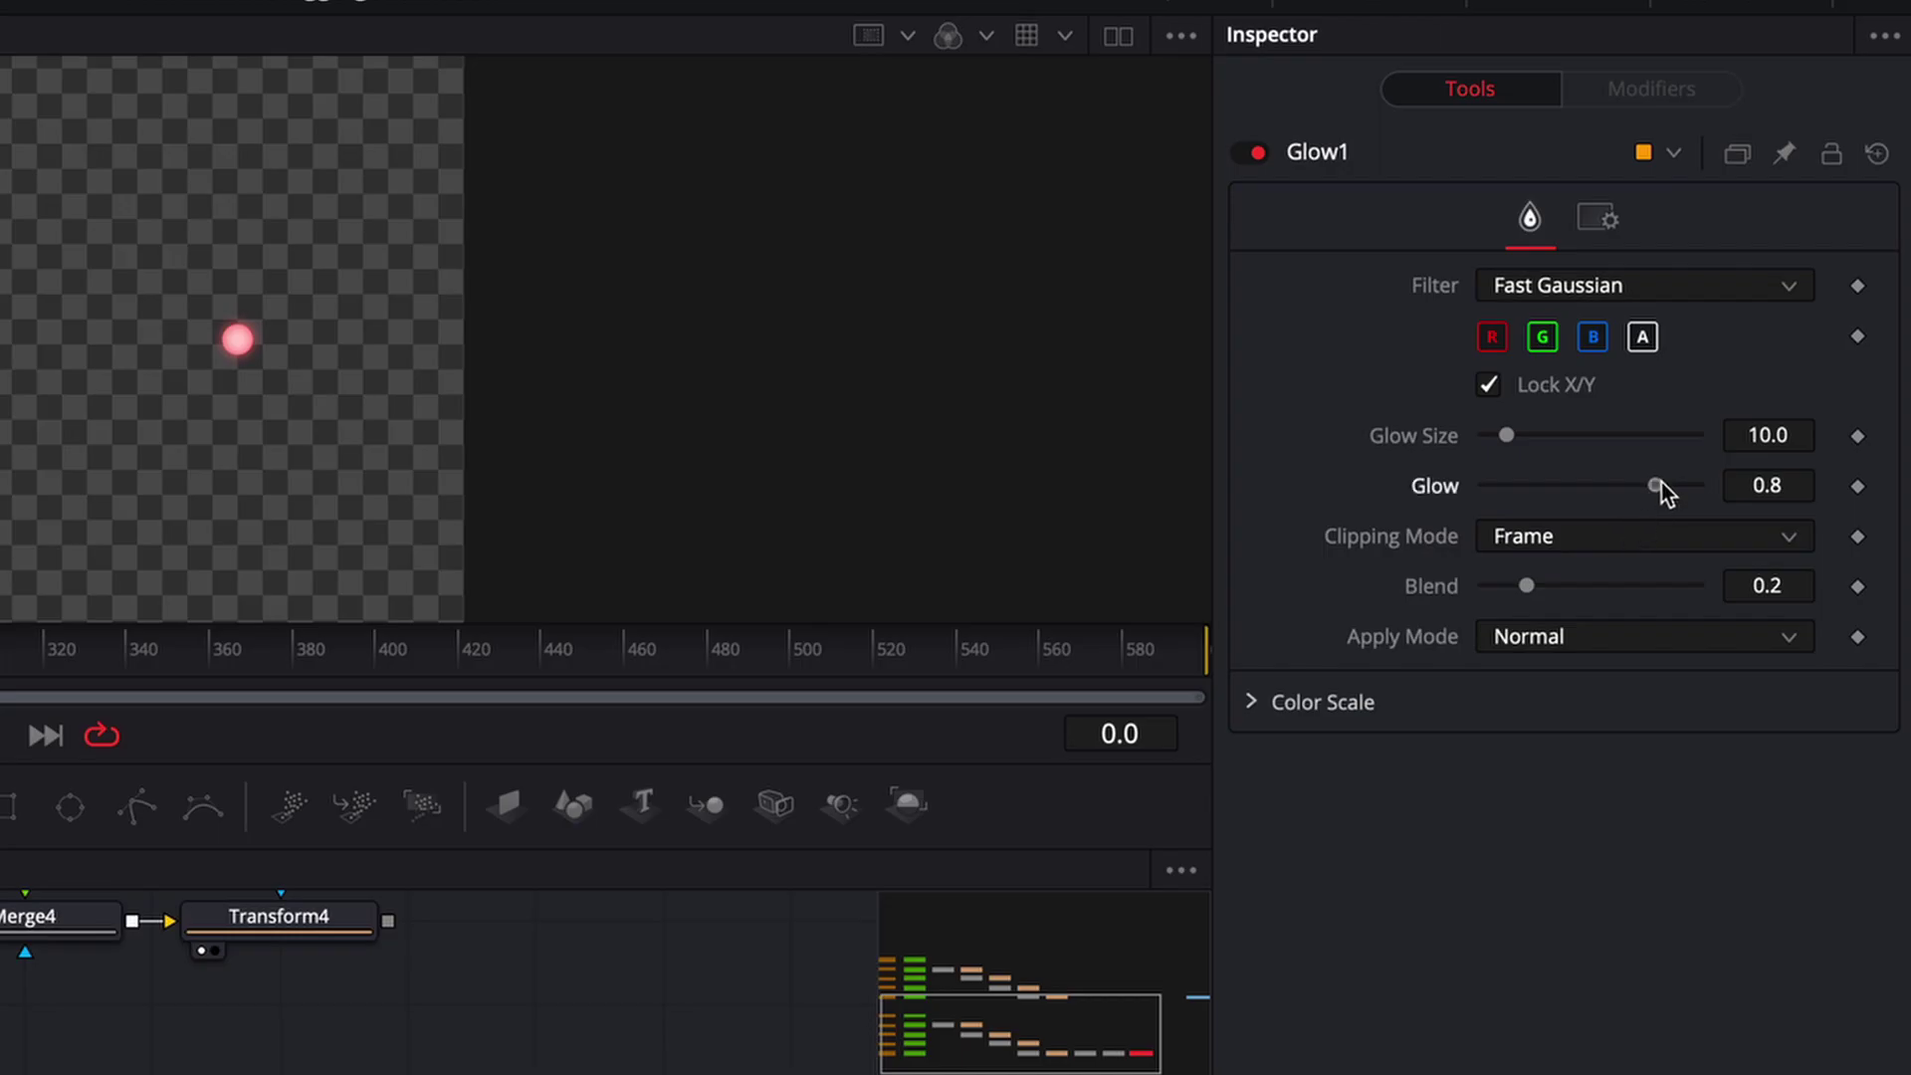
Set Glow1's Glow to 0.85 and its Glow Size to 18.1
{"action": "left_click_drag", "start_coordinate": [1759, 361], "coordinate": [1764, 362]}
{"action": "left_click_drag", "start_coordinate": [1670, 487], "coordinate": [1672, 486]}
{"action": "left_click_drag", "start_coordinate": [1503, 435], "coordinate": [1525, 434]}
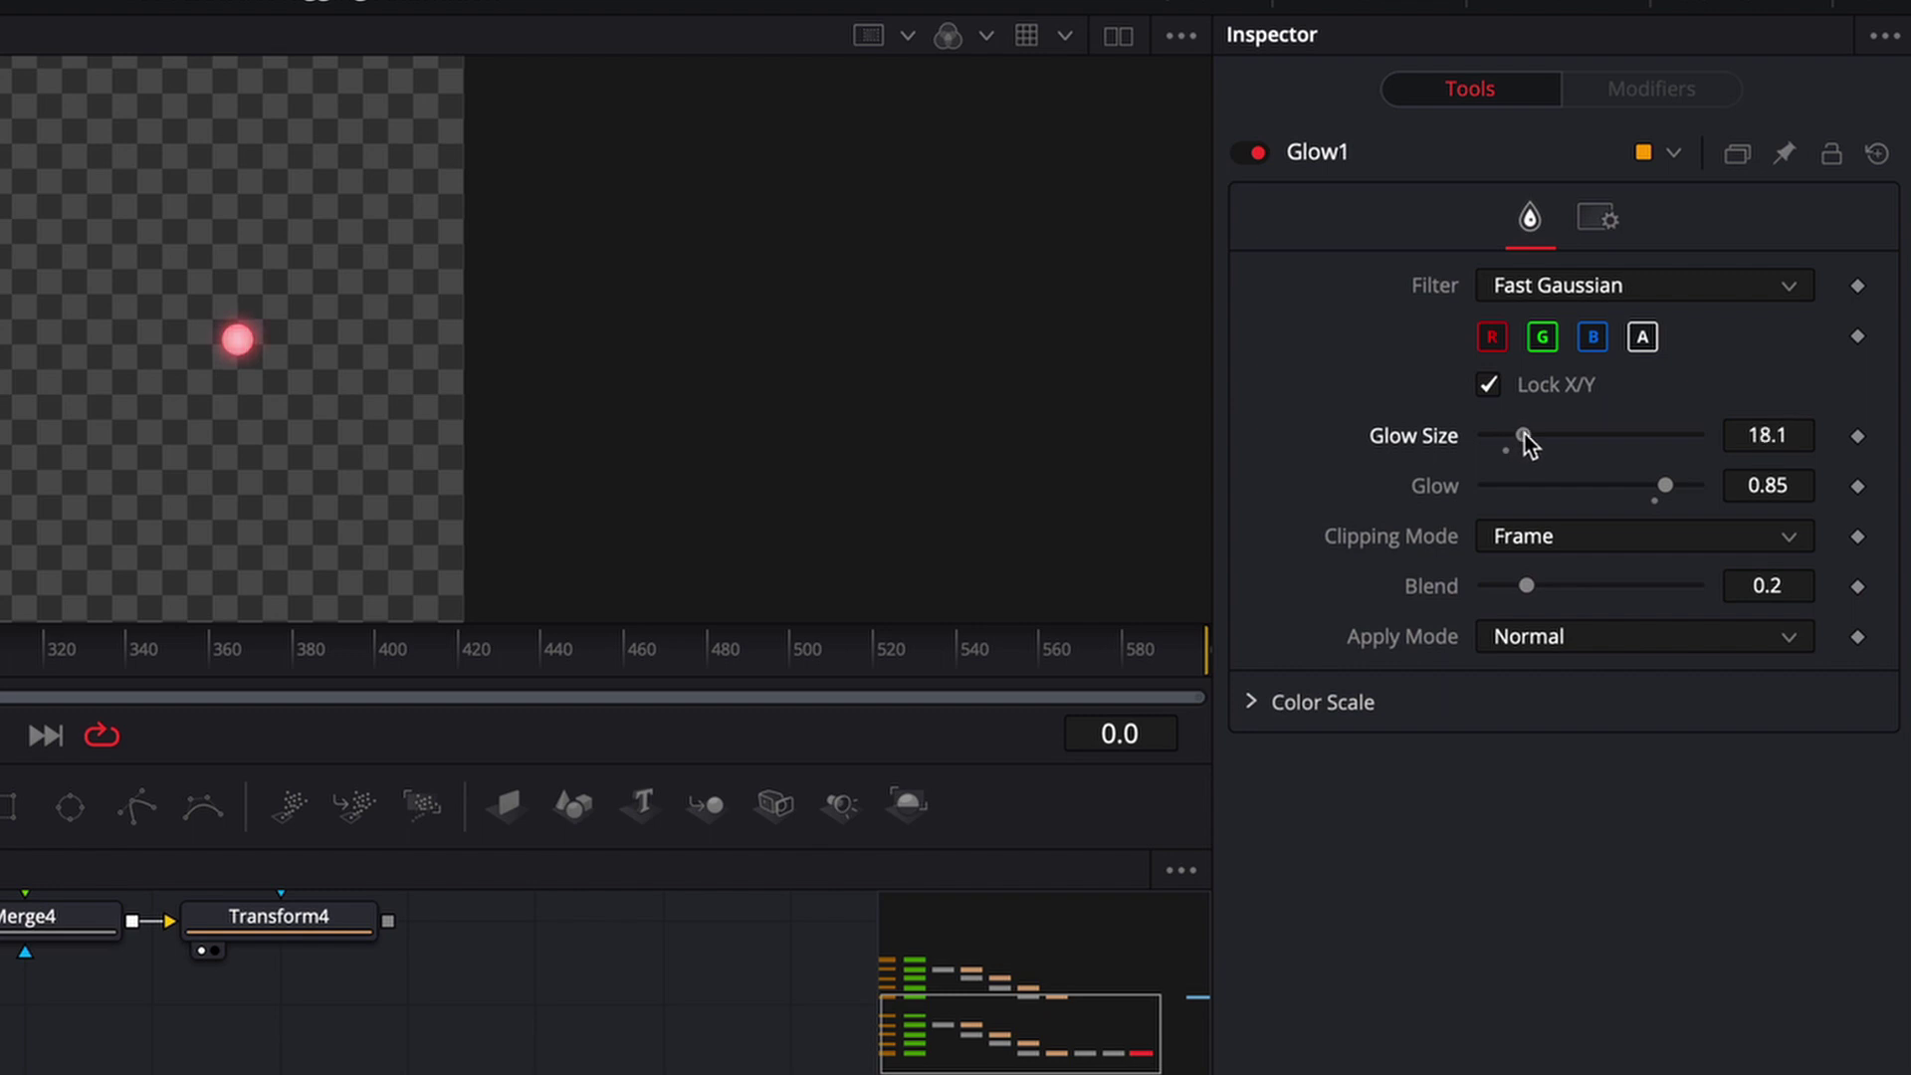
Set Glow1's Apply Mode to Threshold with the High threshold at 0.0, and preview the glowing trail
{"action": "left_click", "coordinate": [1629, 639]}
{"action": "left_click", "coordinate": [1624, 753]}
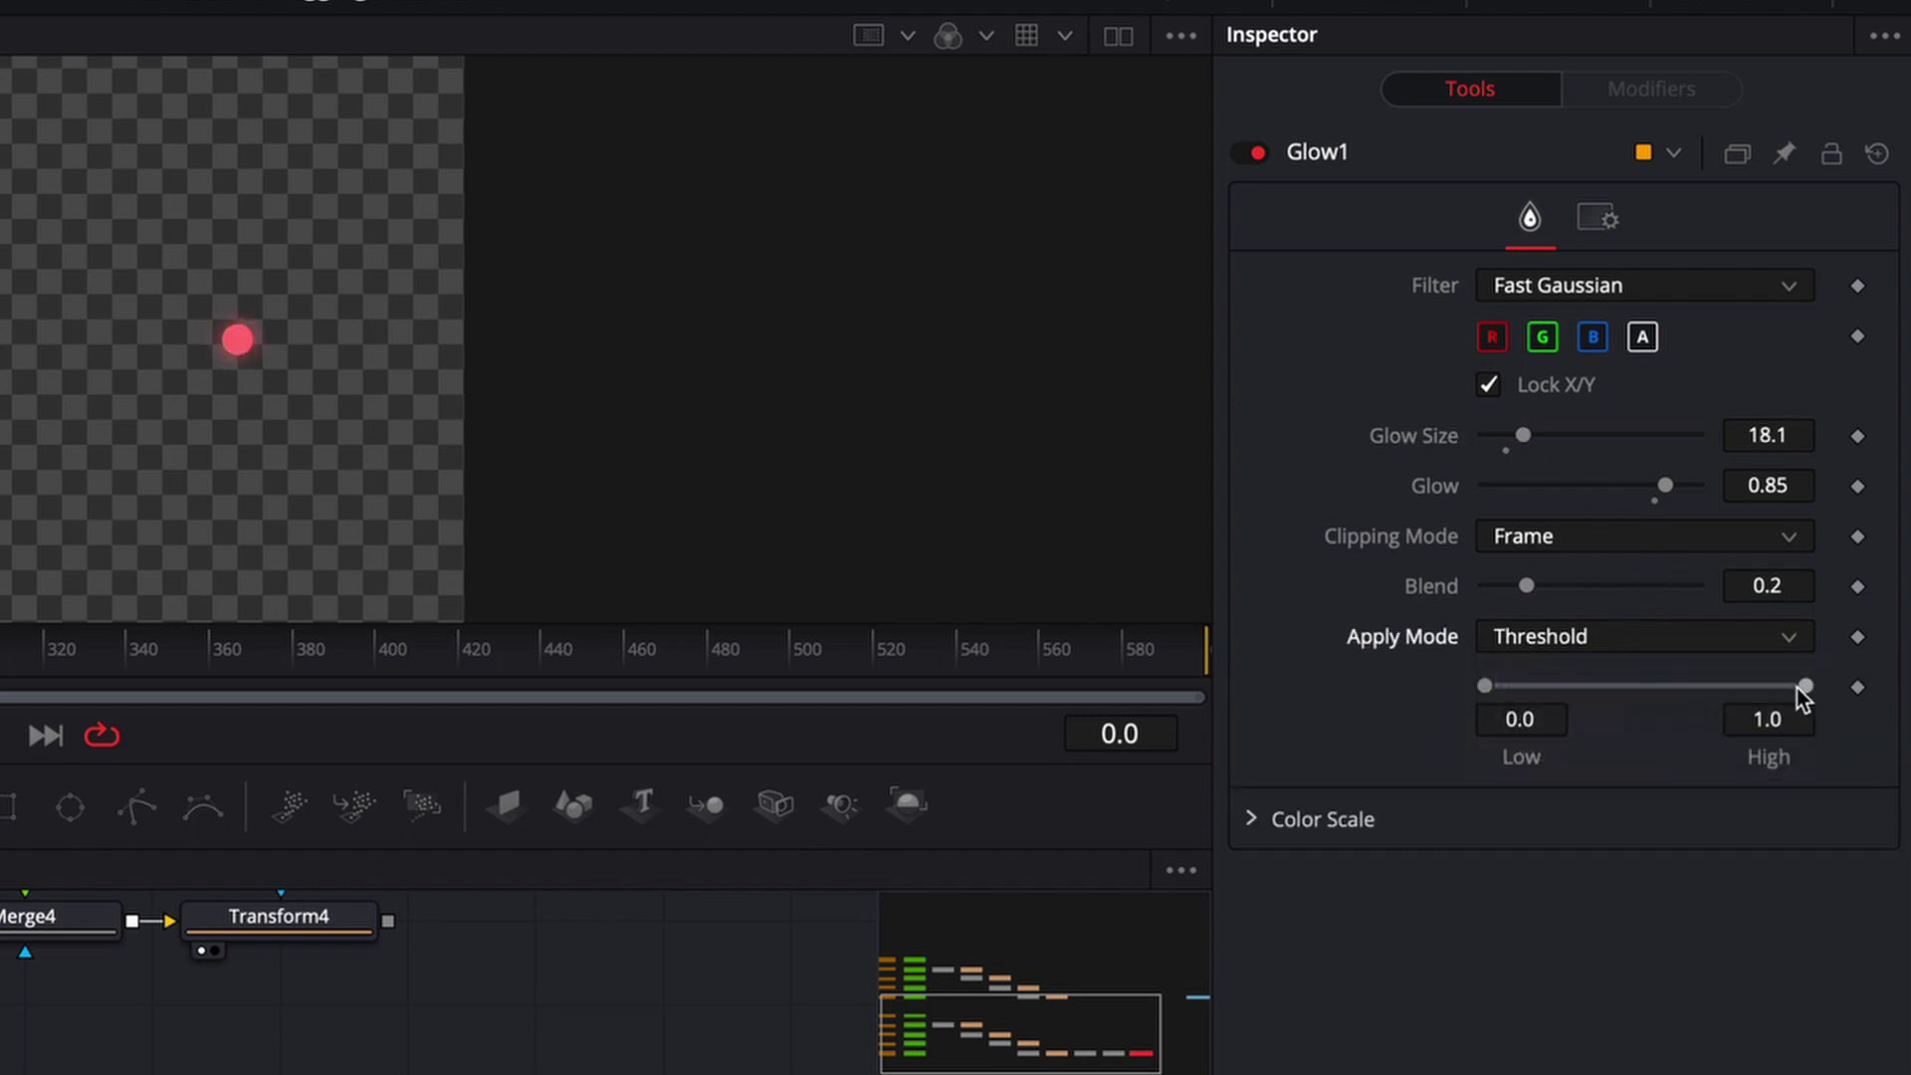
{"action": "left_click_drag", "start_coordinate": [1803, 688], "coordinate": [1485, 718]}
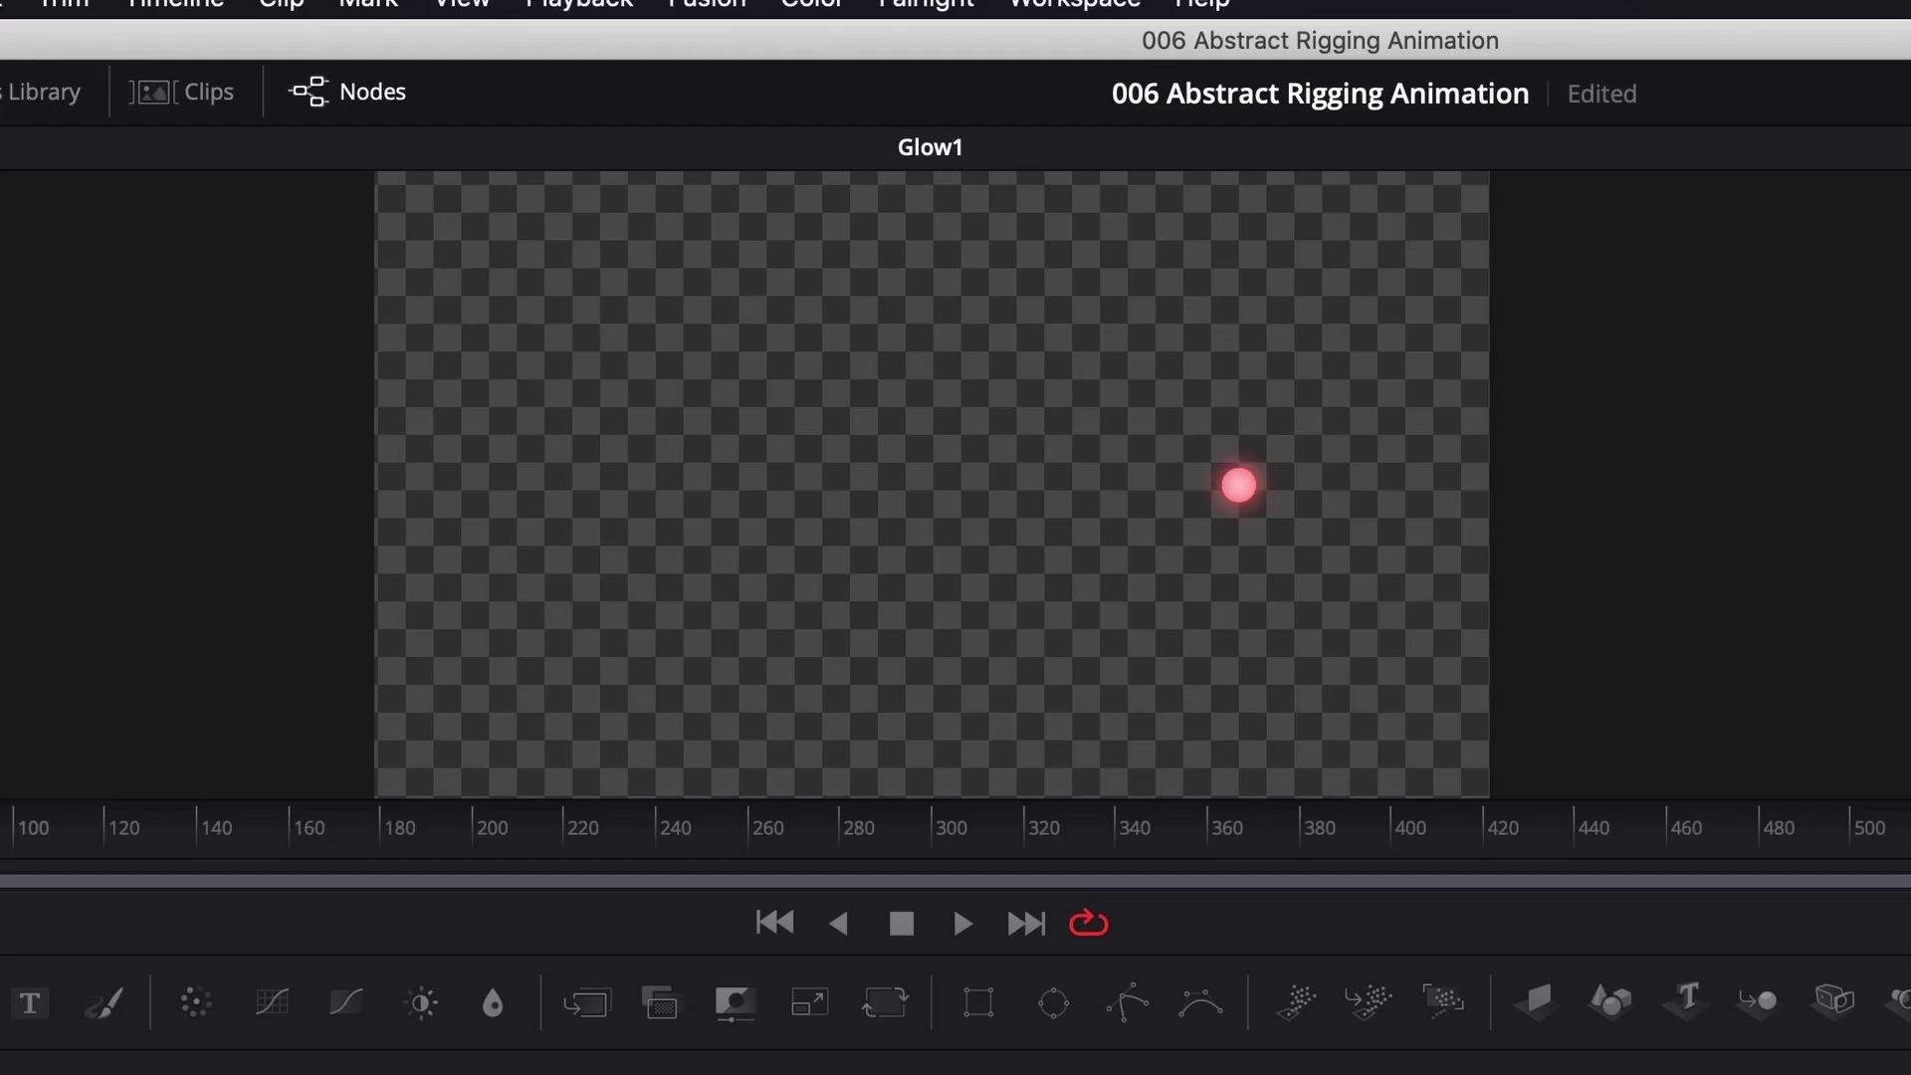
{"action": "key", "text": "space"}
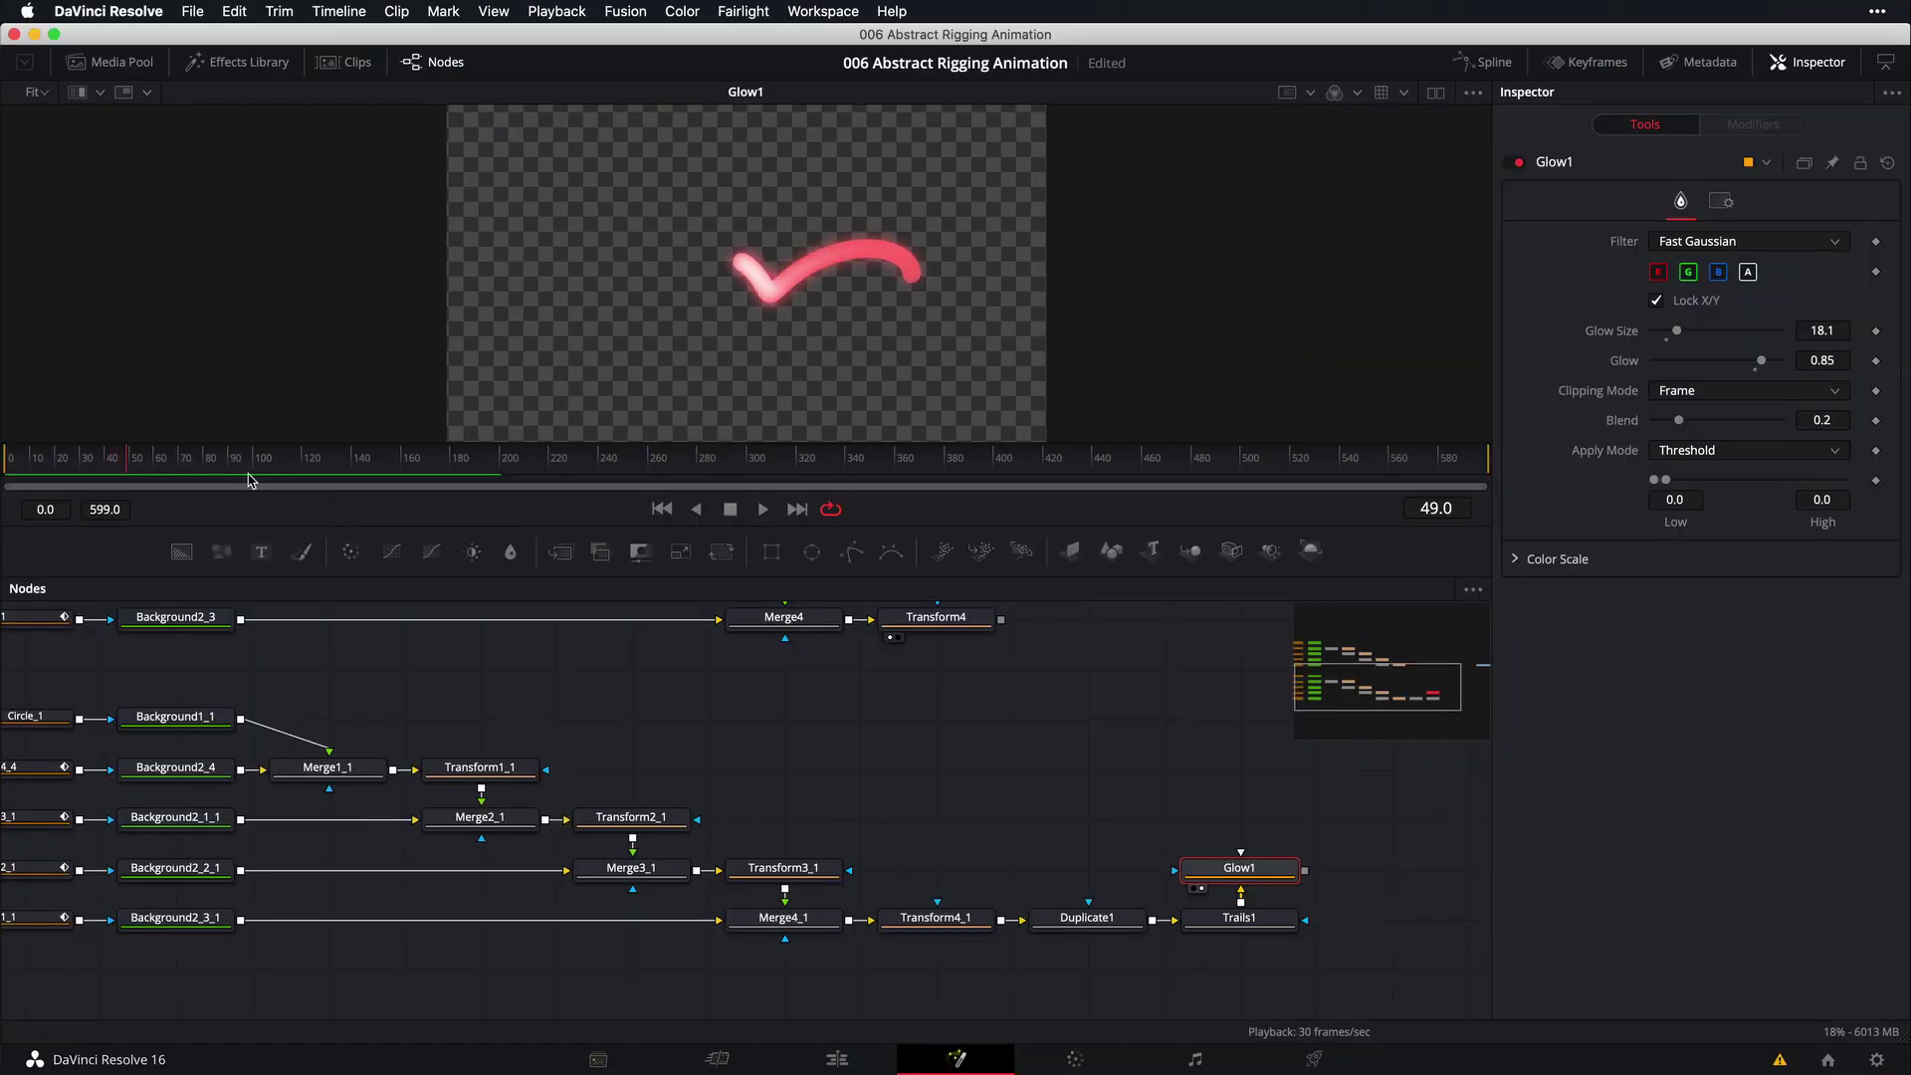
{"action": "key", "text": "space"}
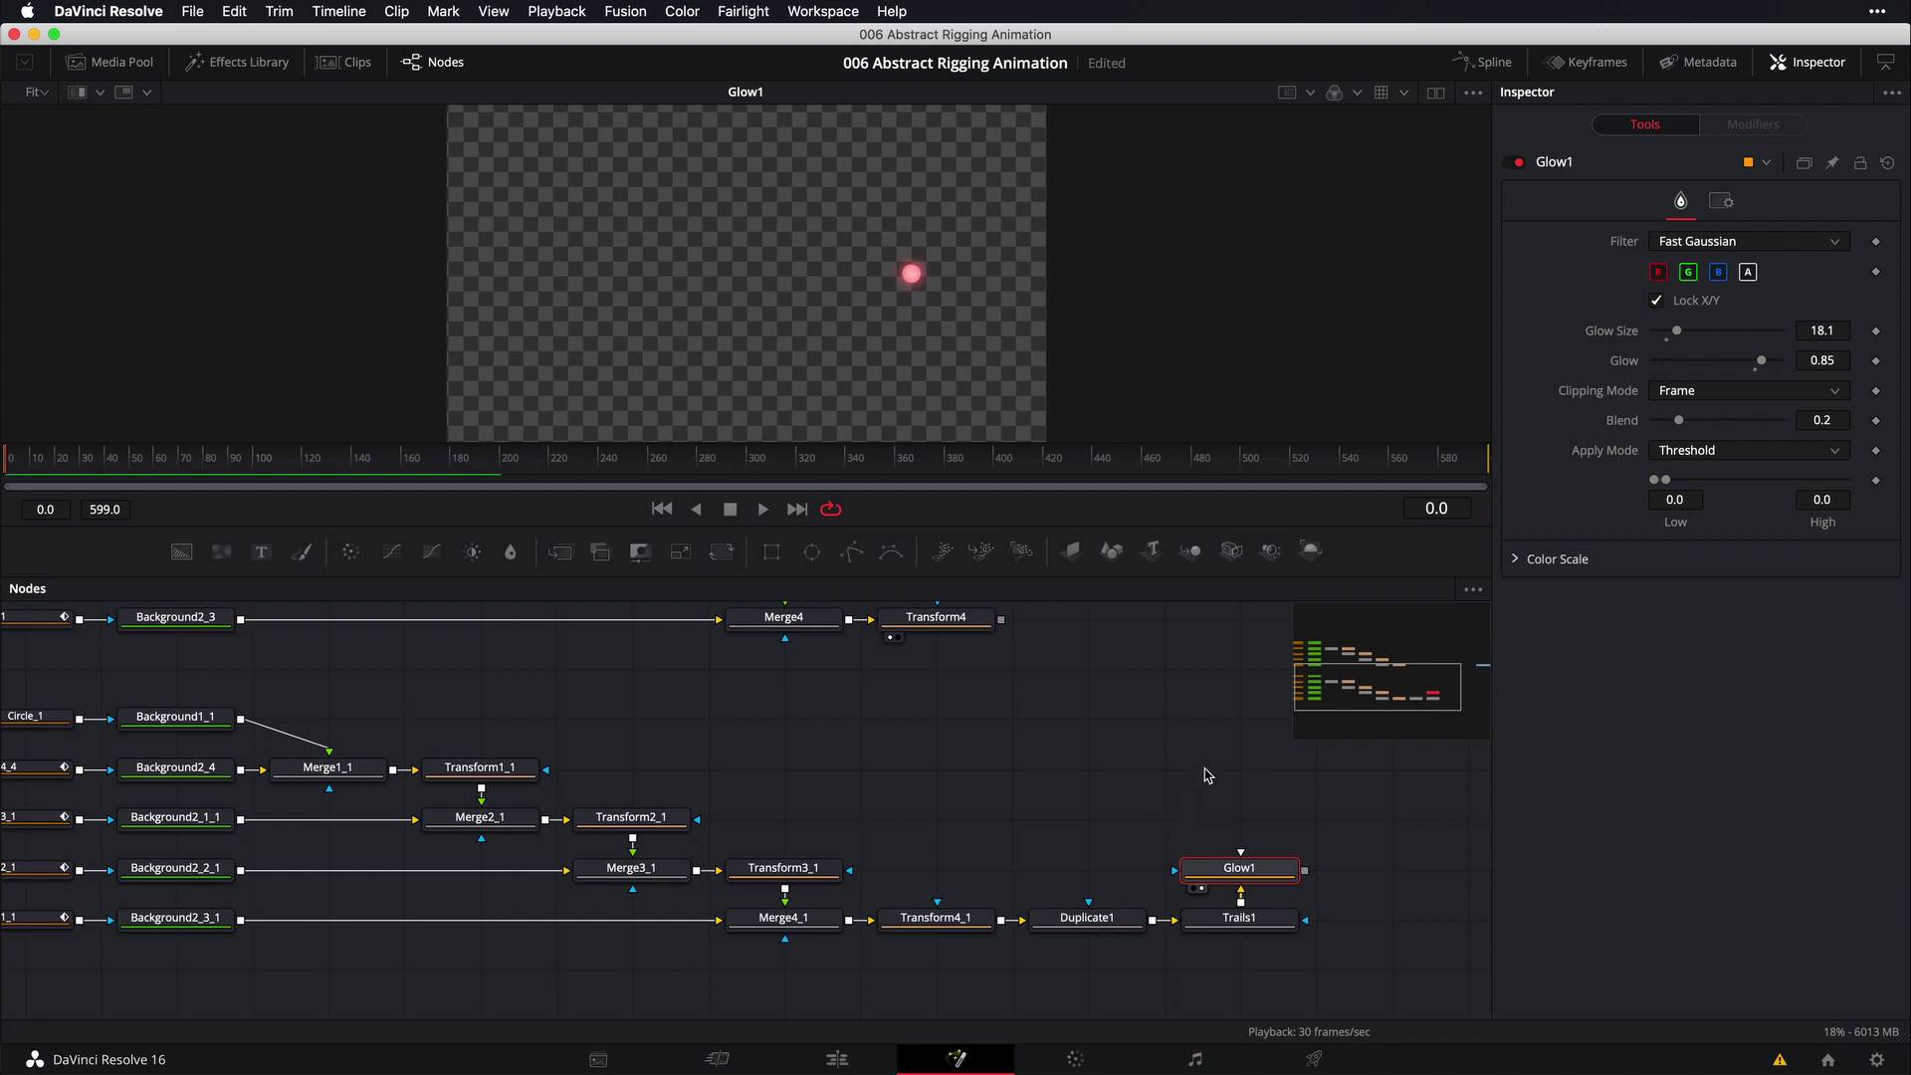
Merge Glow1 over Transform4, place the merge node in line with Transform4, and show its output in a single viewer
{"action": "scroll", "coordinate": [1087, 739], "scroll_direction": "up", "scroll_amount": 5}
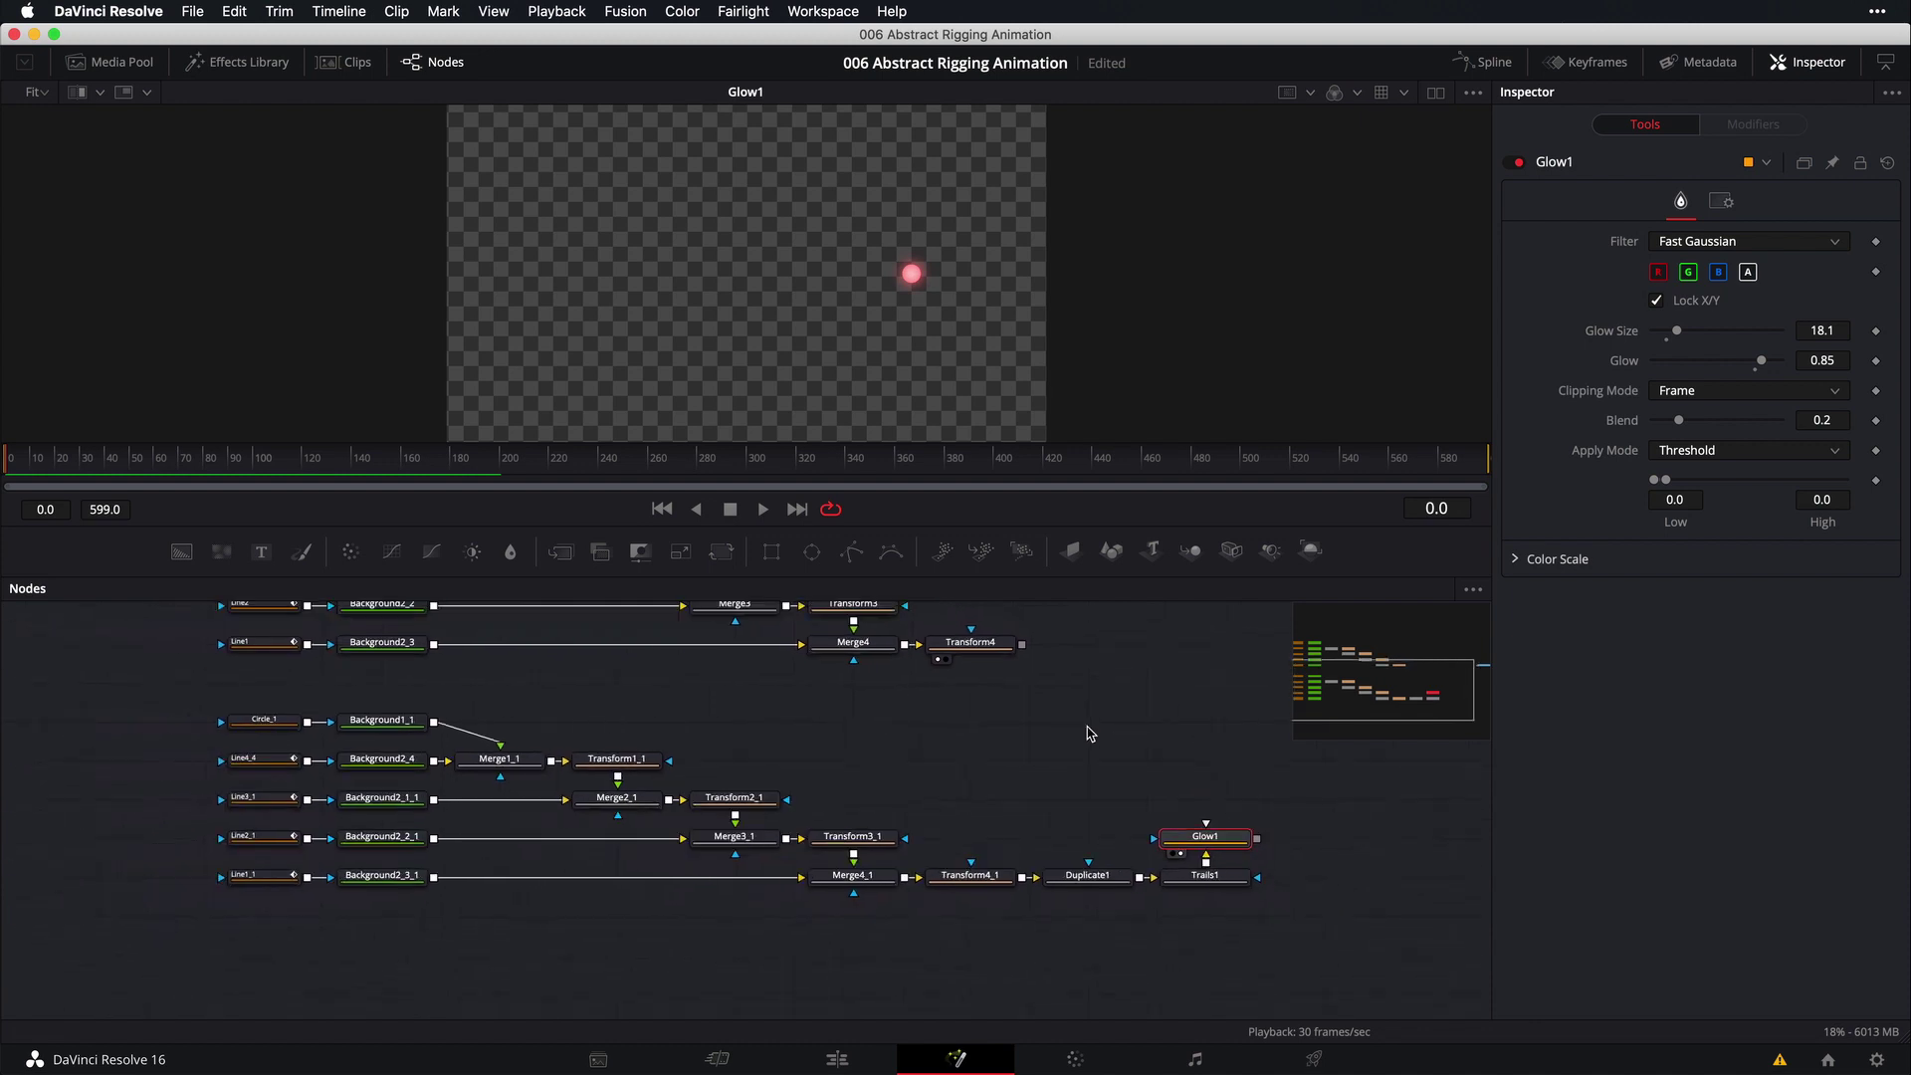
{"action": "left_click", "coordinate": [1435, 97]}
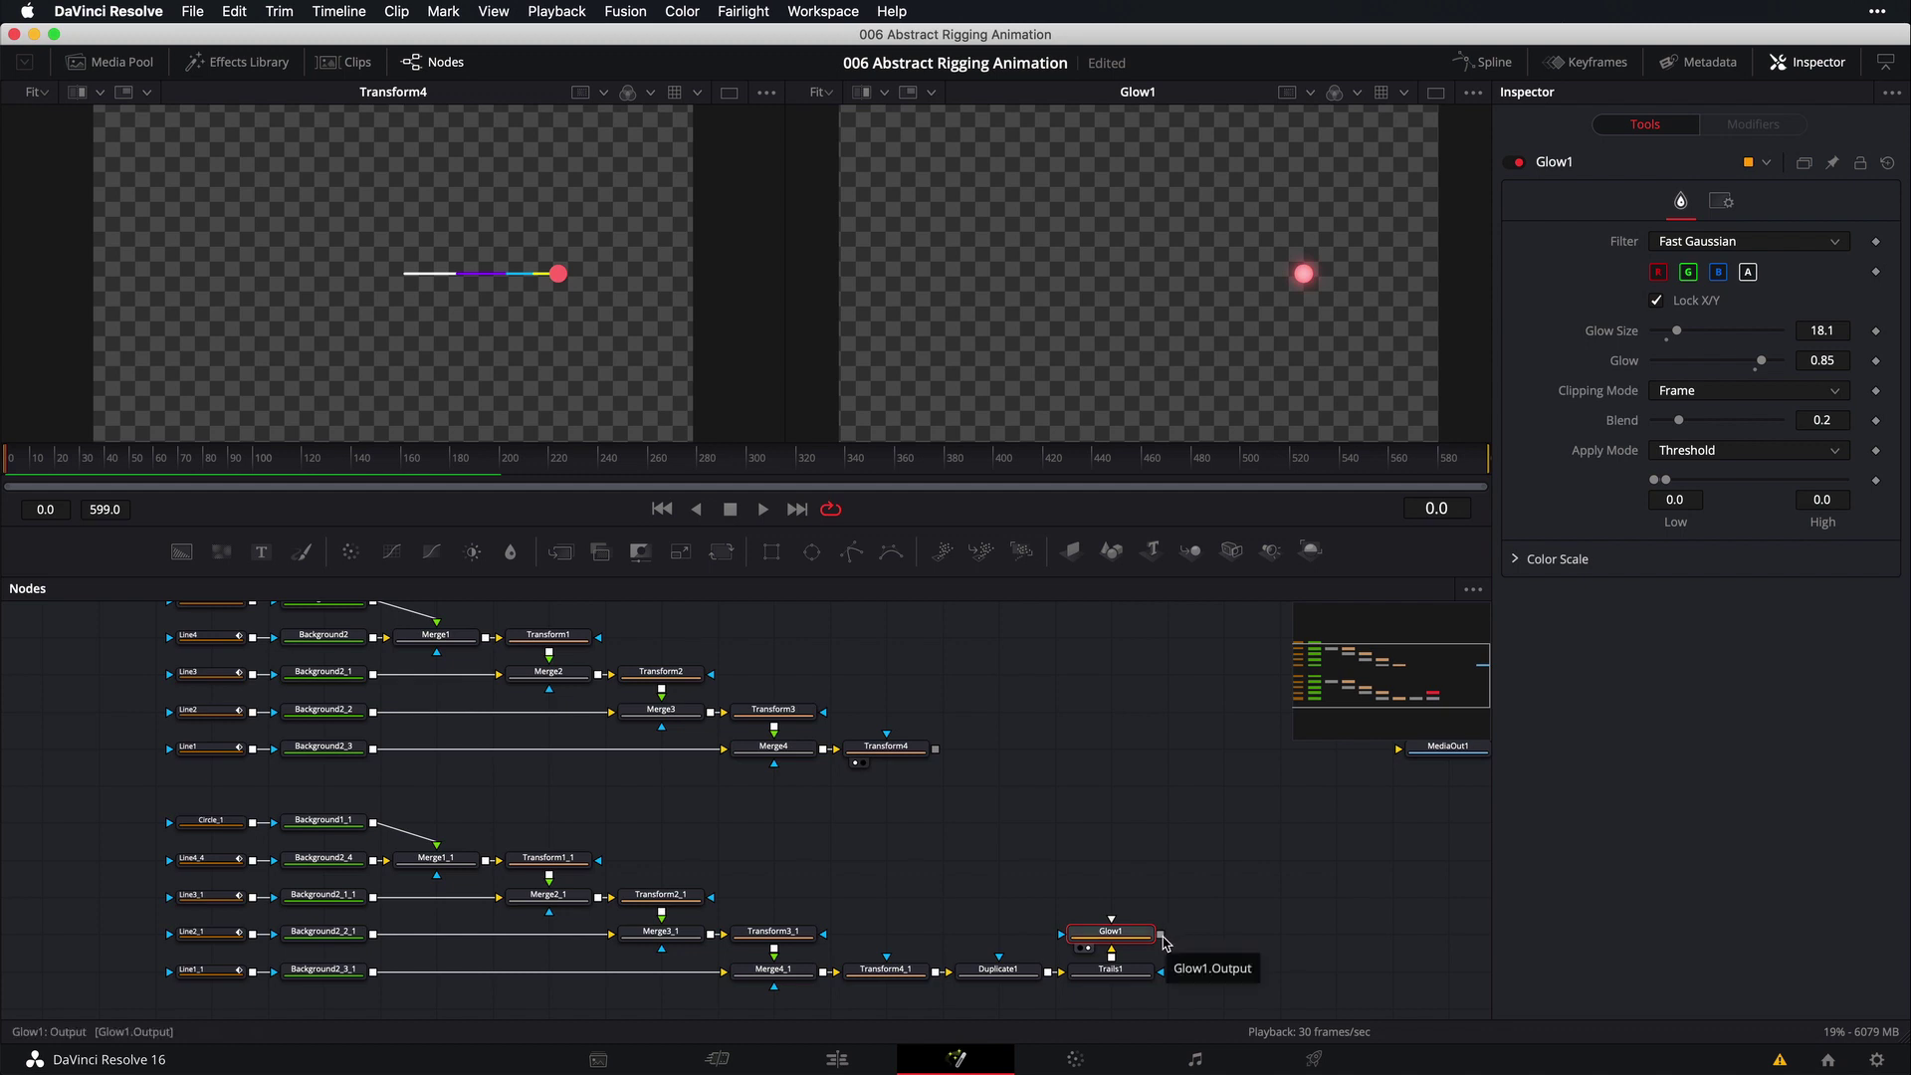
{"action": "left_click_drag", "start_coordinate": [1167, 844], "coordinate": [937, 754]}
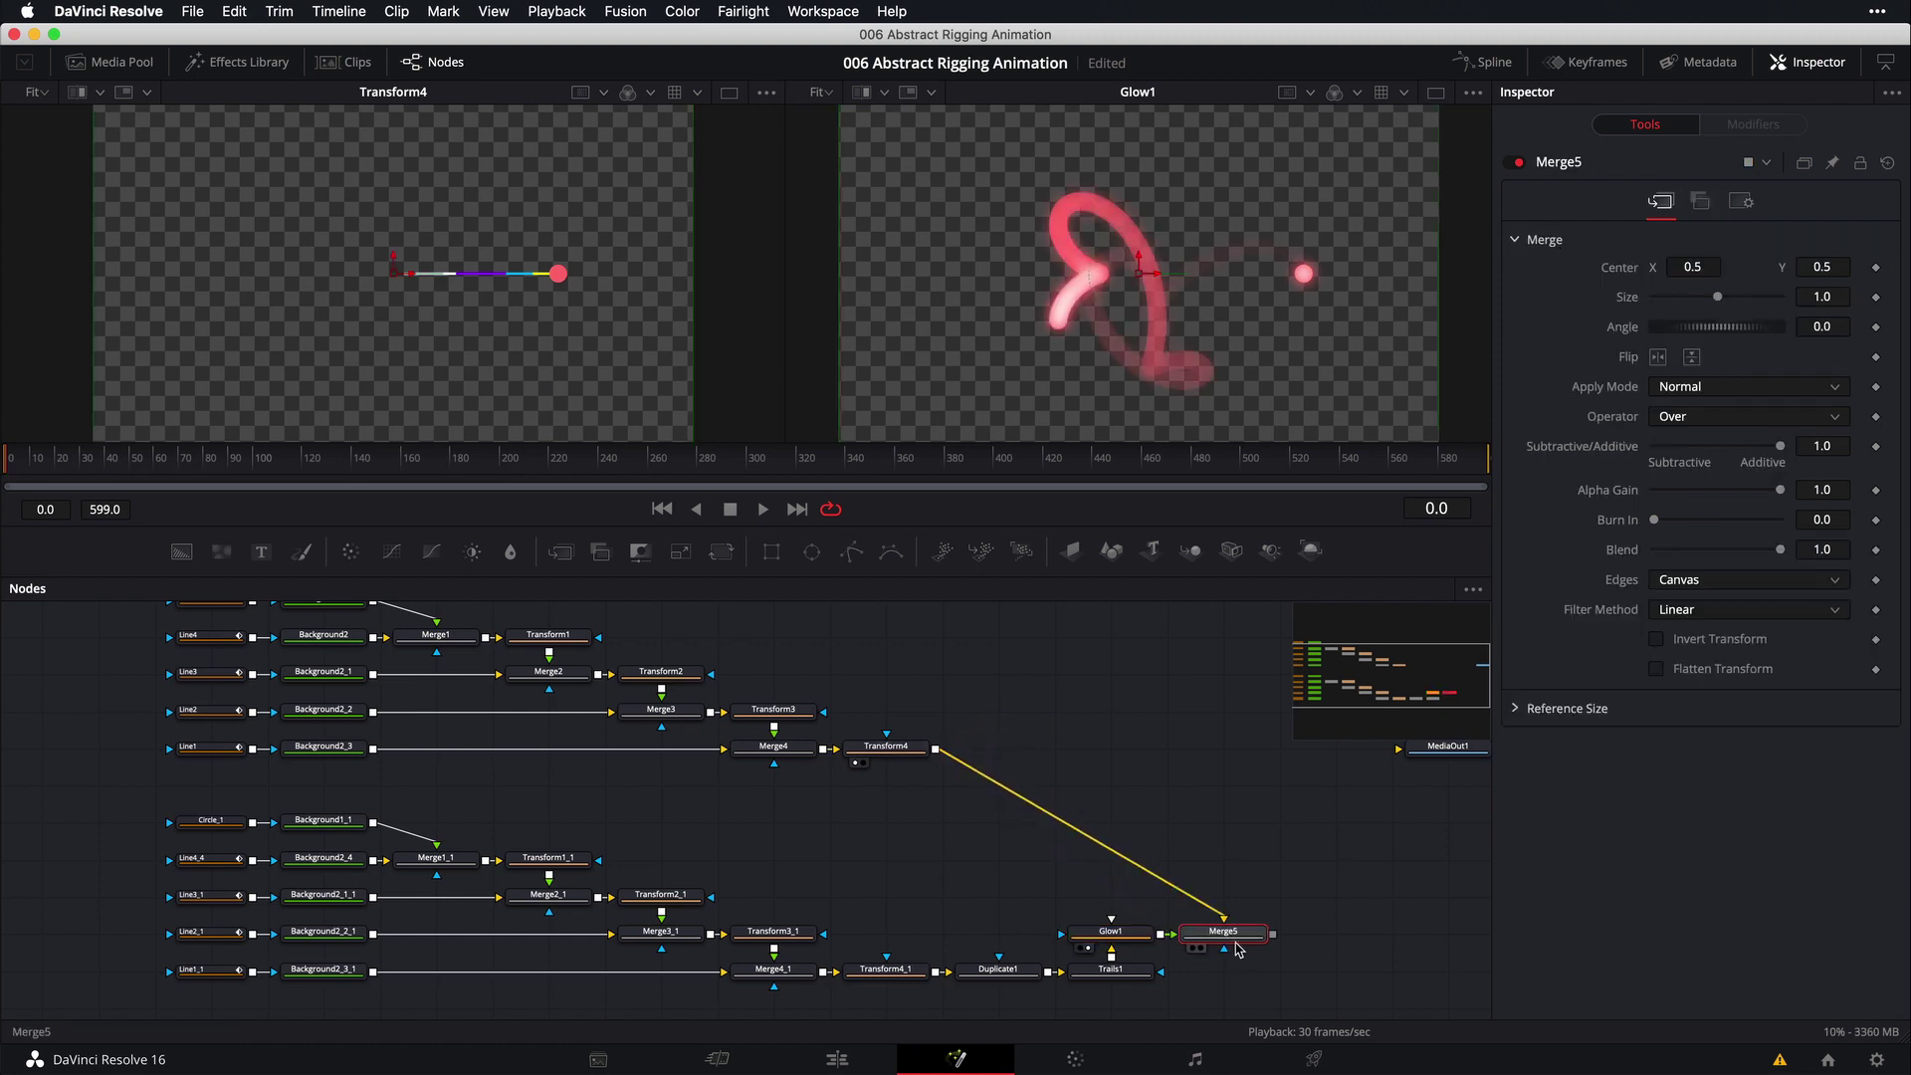
{"action": "left_click_drag", "start_coordinate": [1230, 921], "coordinate": [1011, 338]}
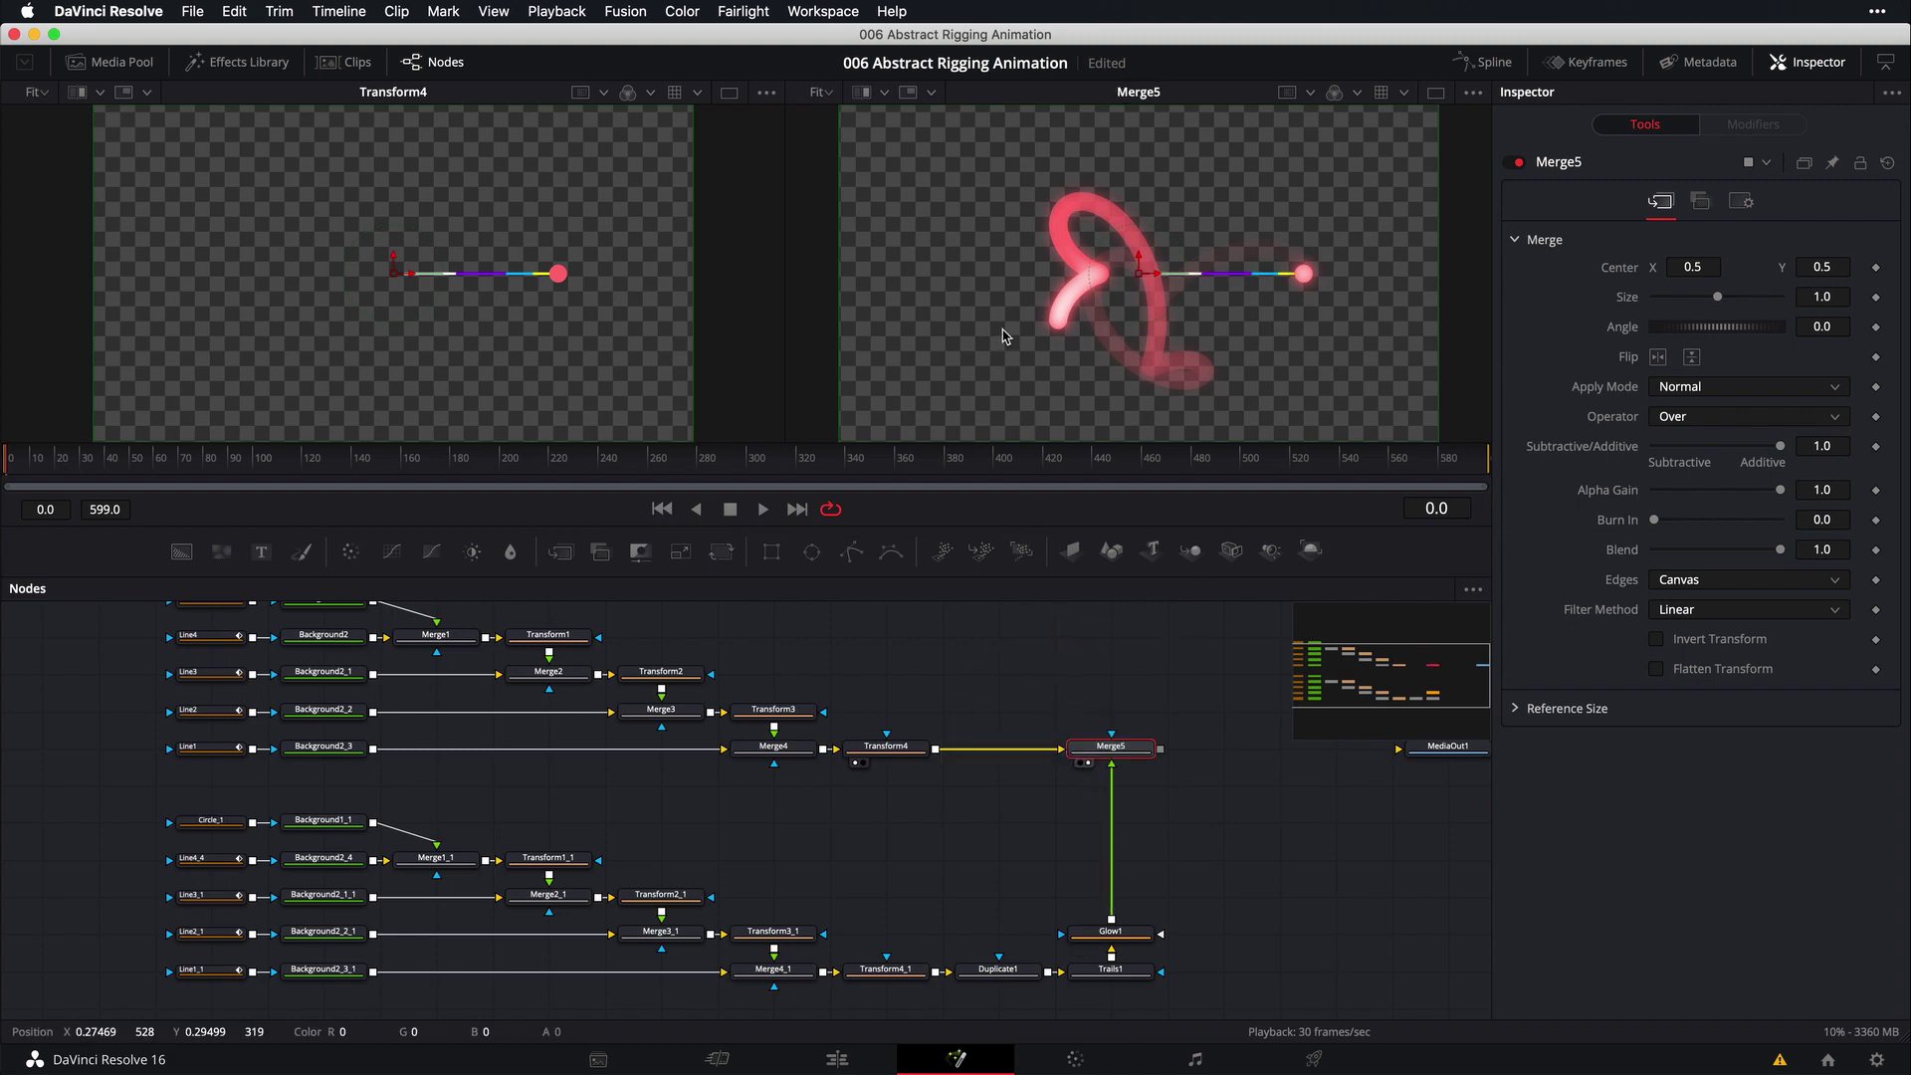
{"action": "left_click", "coordinate": [1436, 94]}
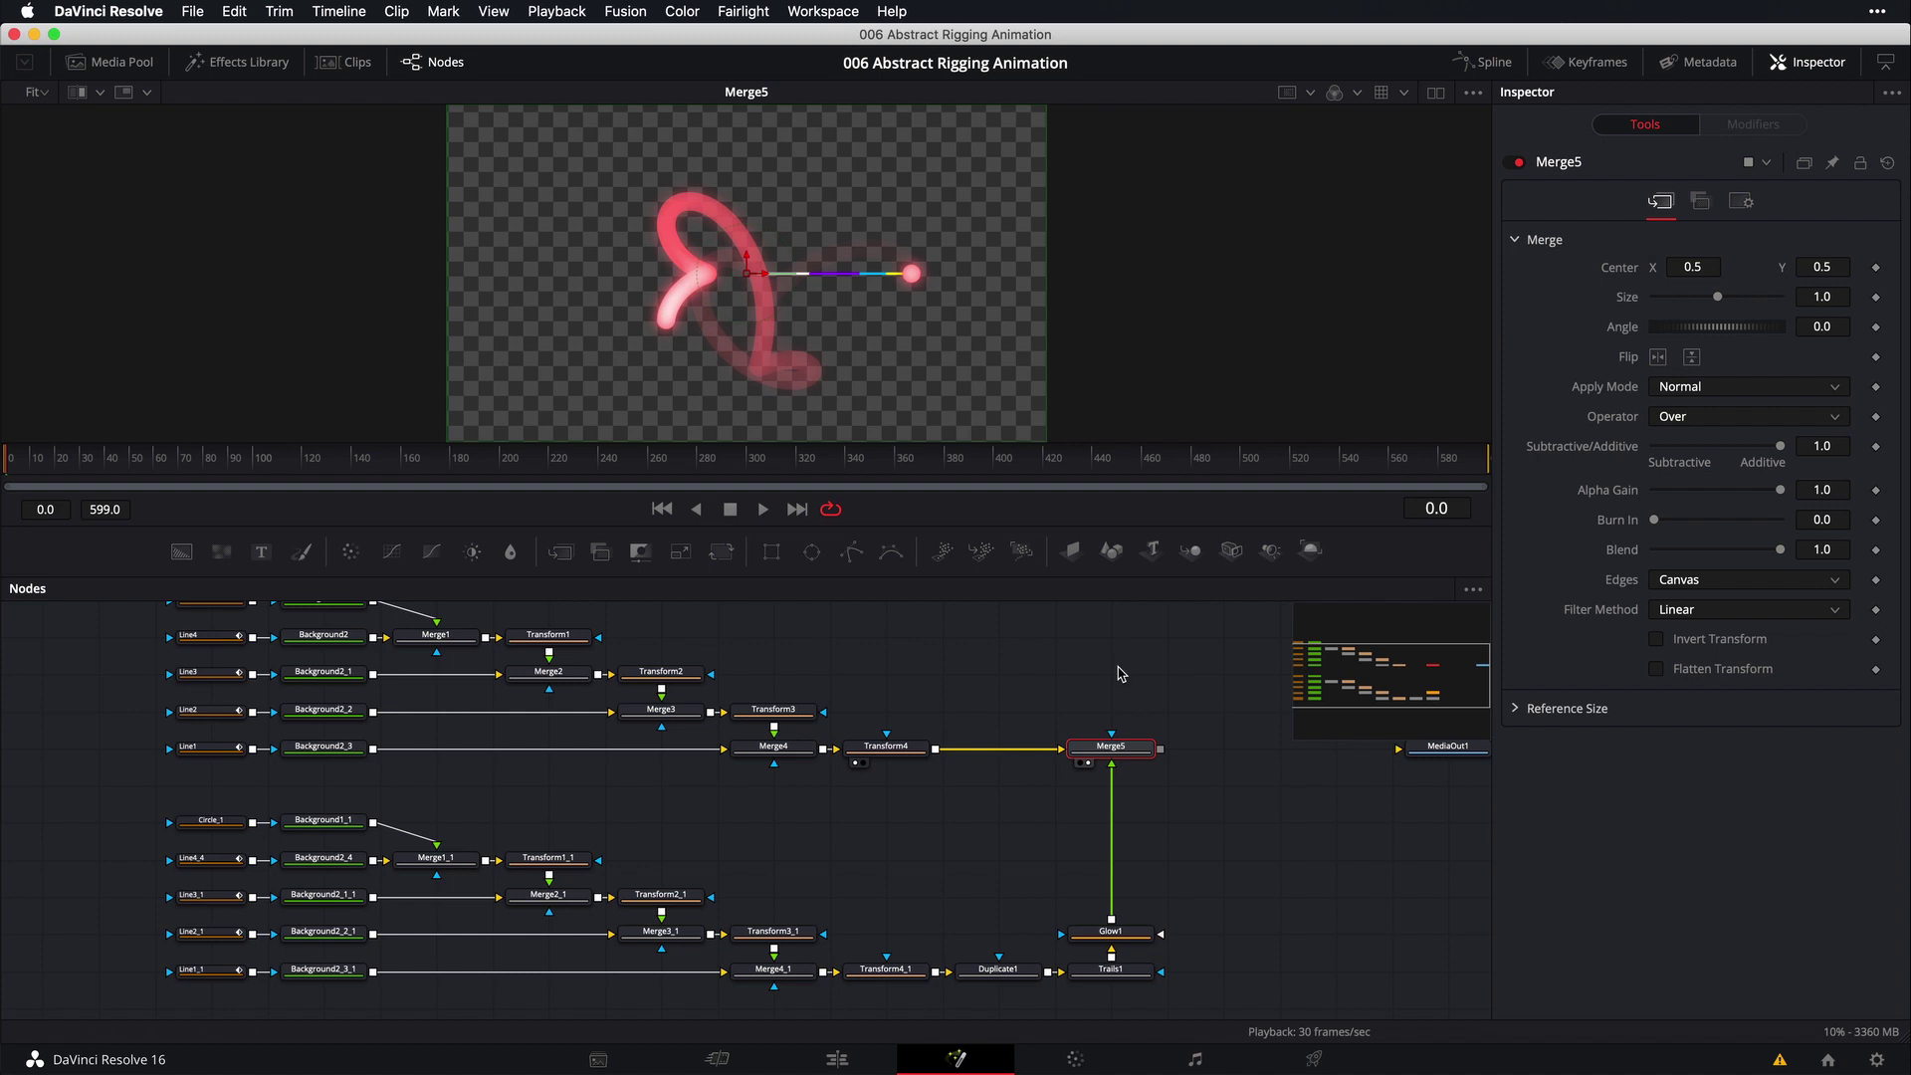
Clear the leftover trail by restarting Trails1, and play the combined animation with Merge5 selected
{"action": "left_click", "coordinate": [1118, 976]}
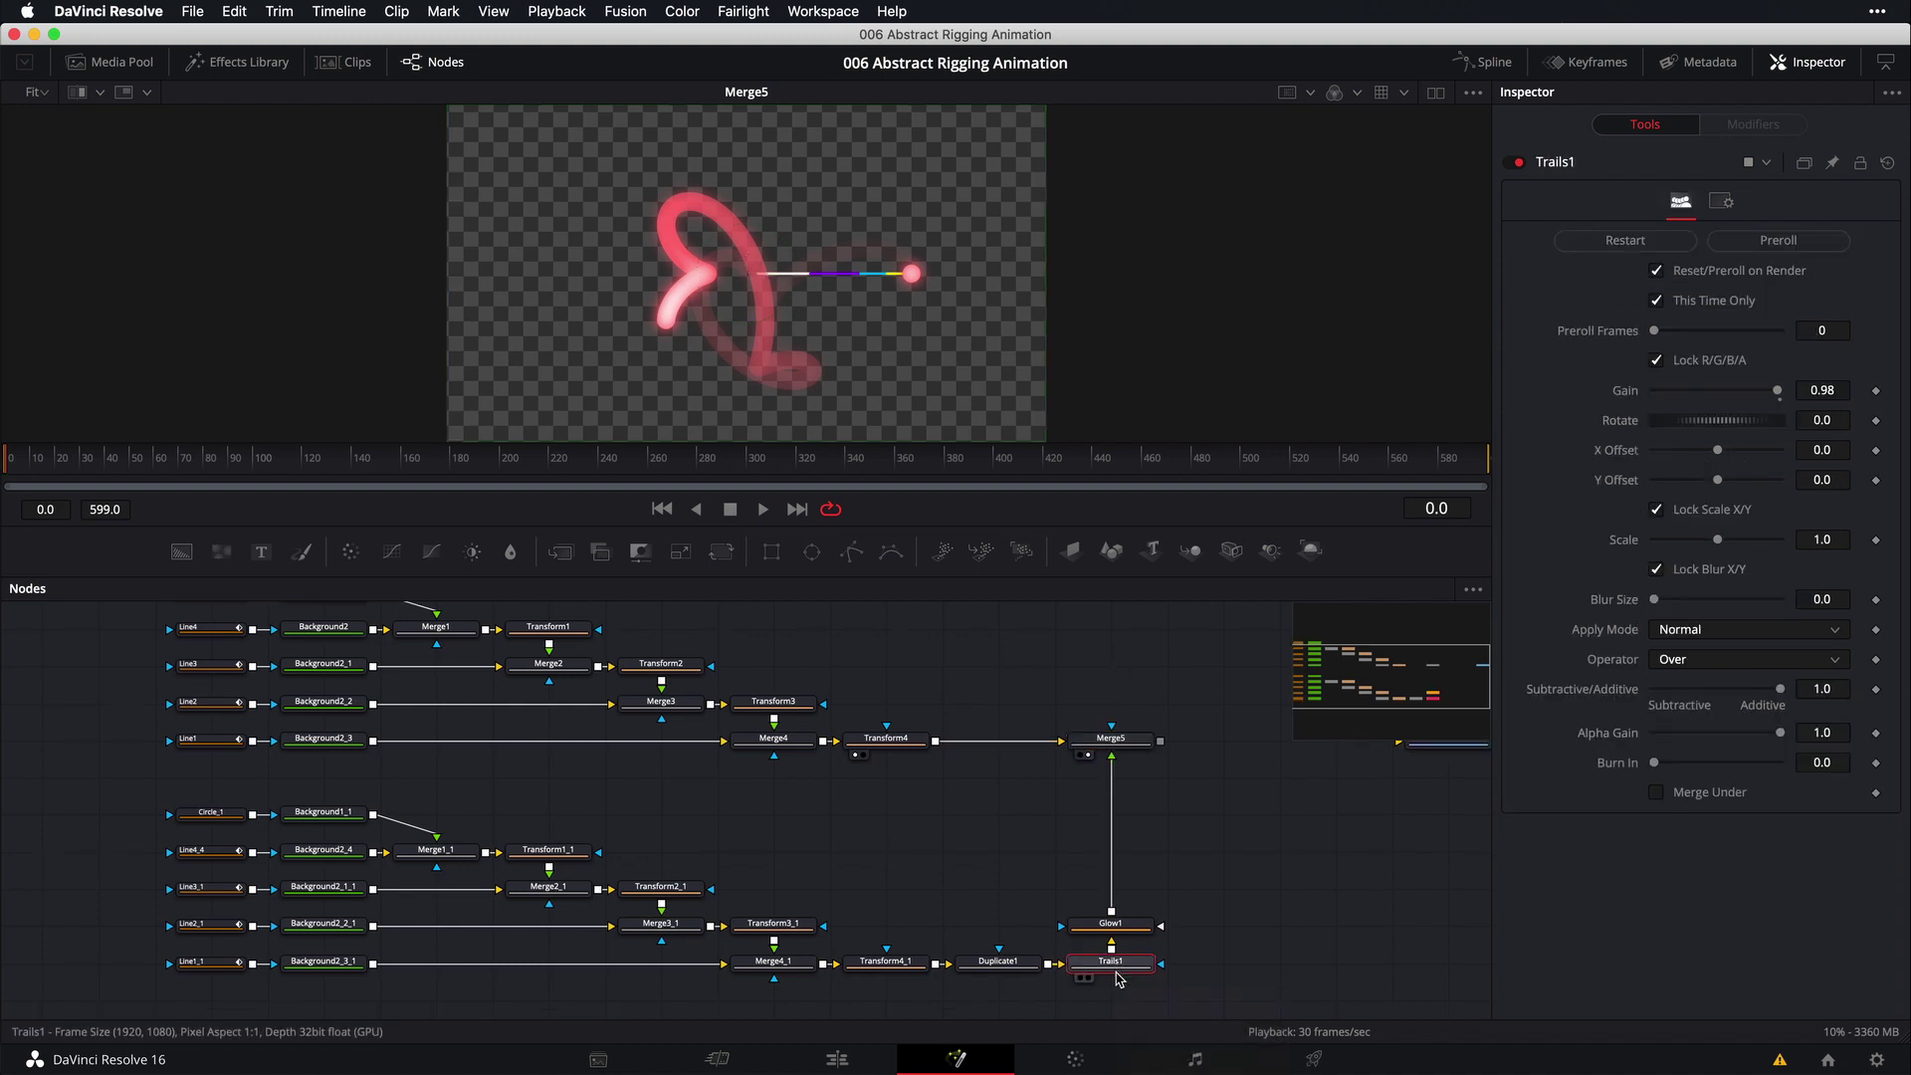
{"action": "left_click", "coordinate": [1657, 270]}
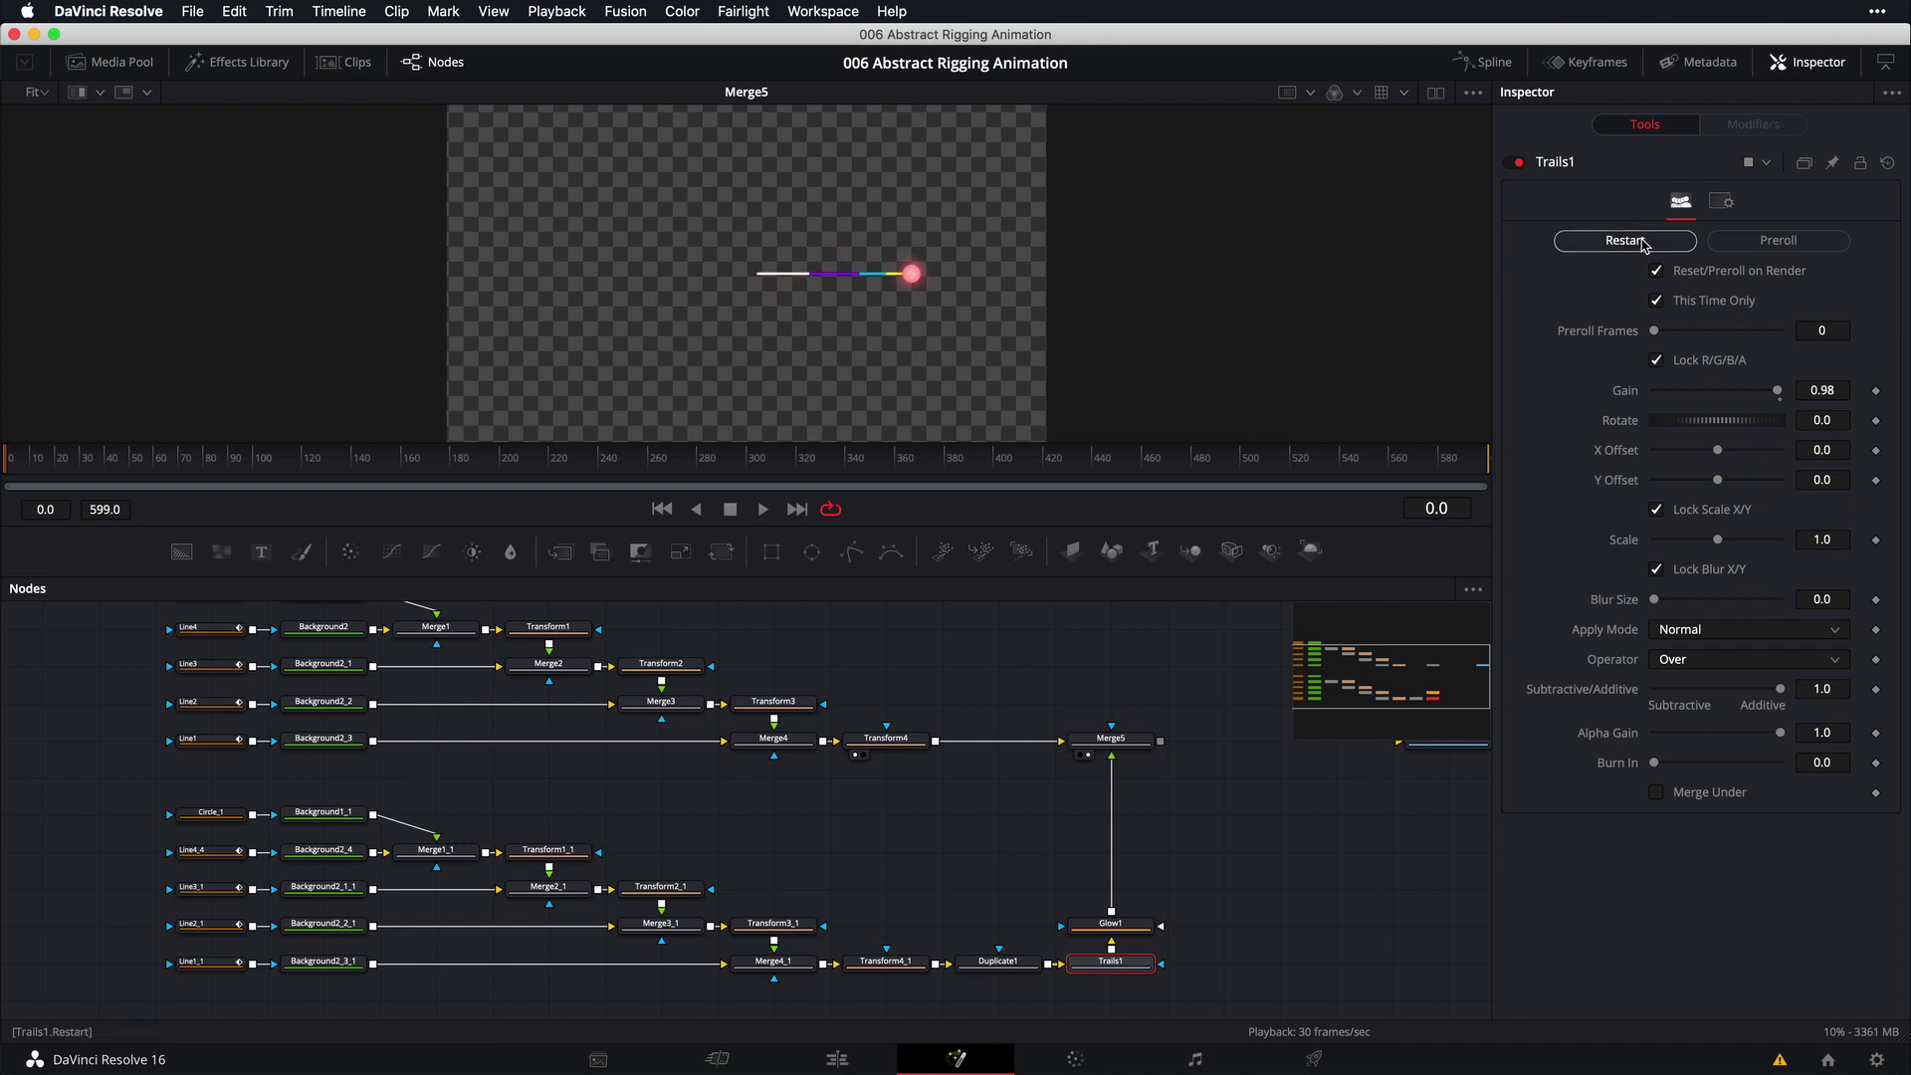
{"action": "left_click", "coordinate": [1129, 749]}
{"action": "key", "text": "space"}
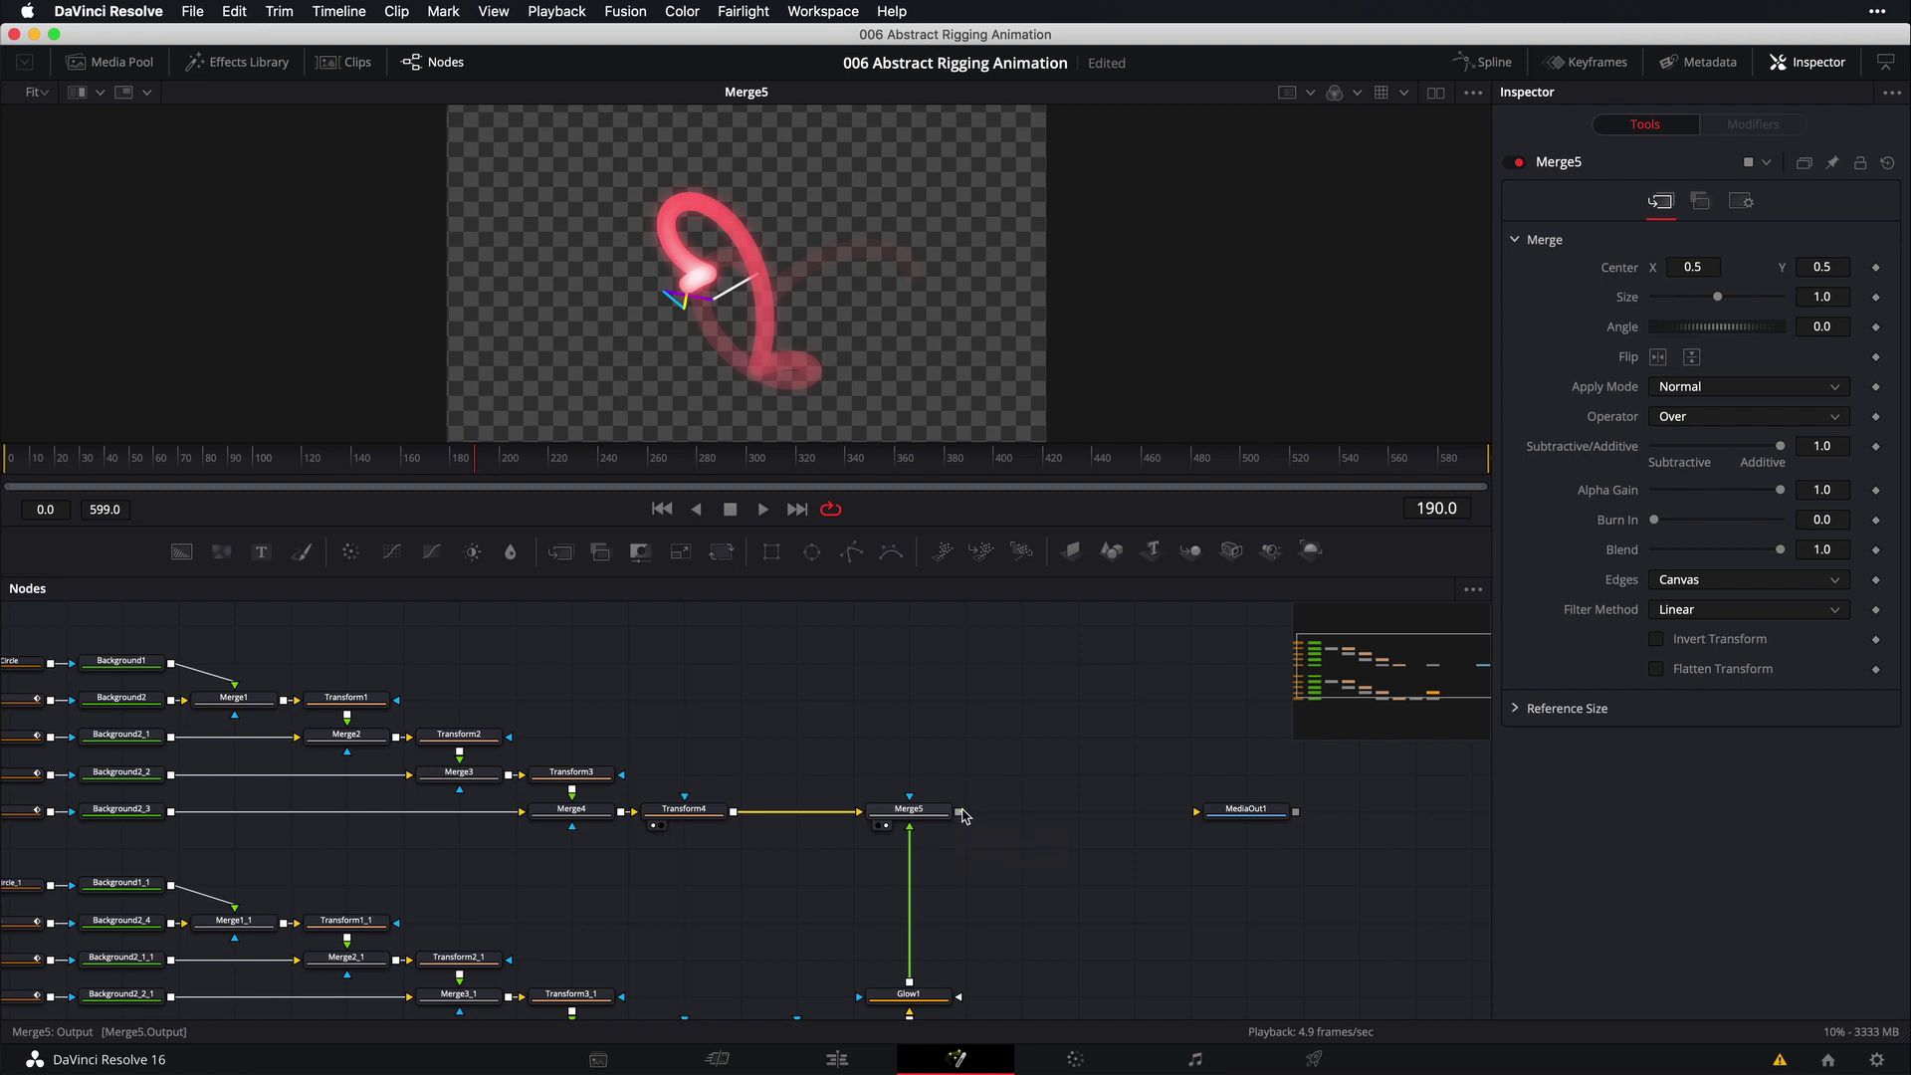
Connect Merge5's output to MediaOut1, show MediaOut1 in the viewer, and play the result from frame 0
{"action": "left_click_drag", "start_coordinate": [960, 816], "coordinate": [1195, 814]}
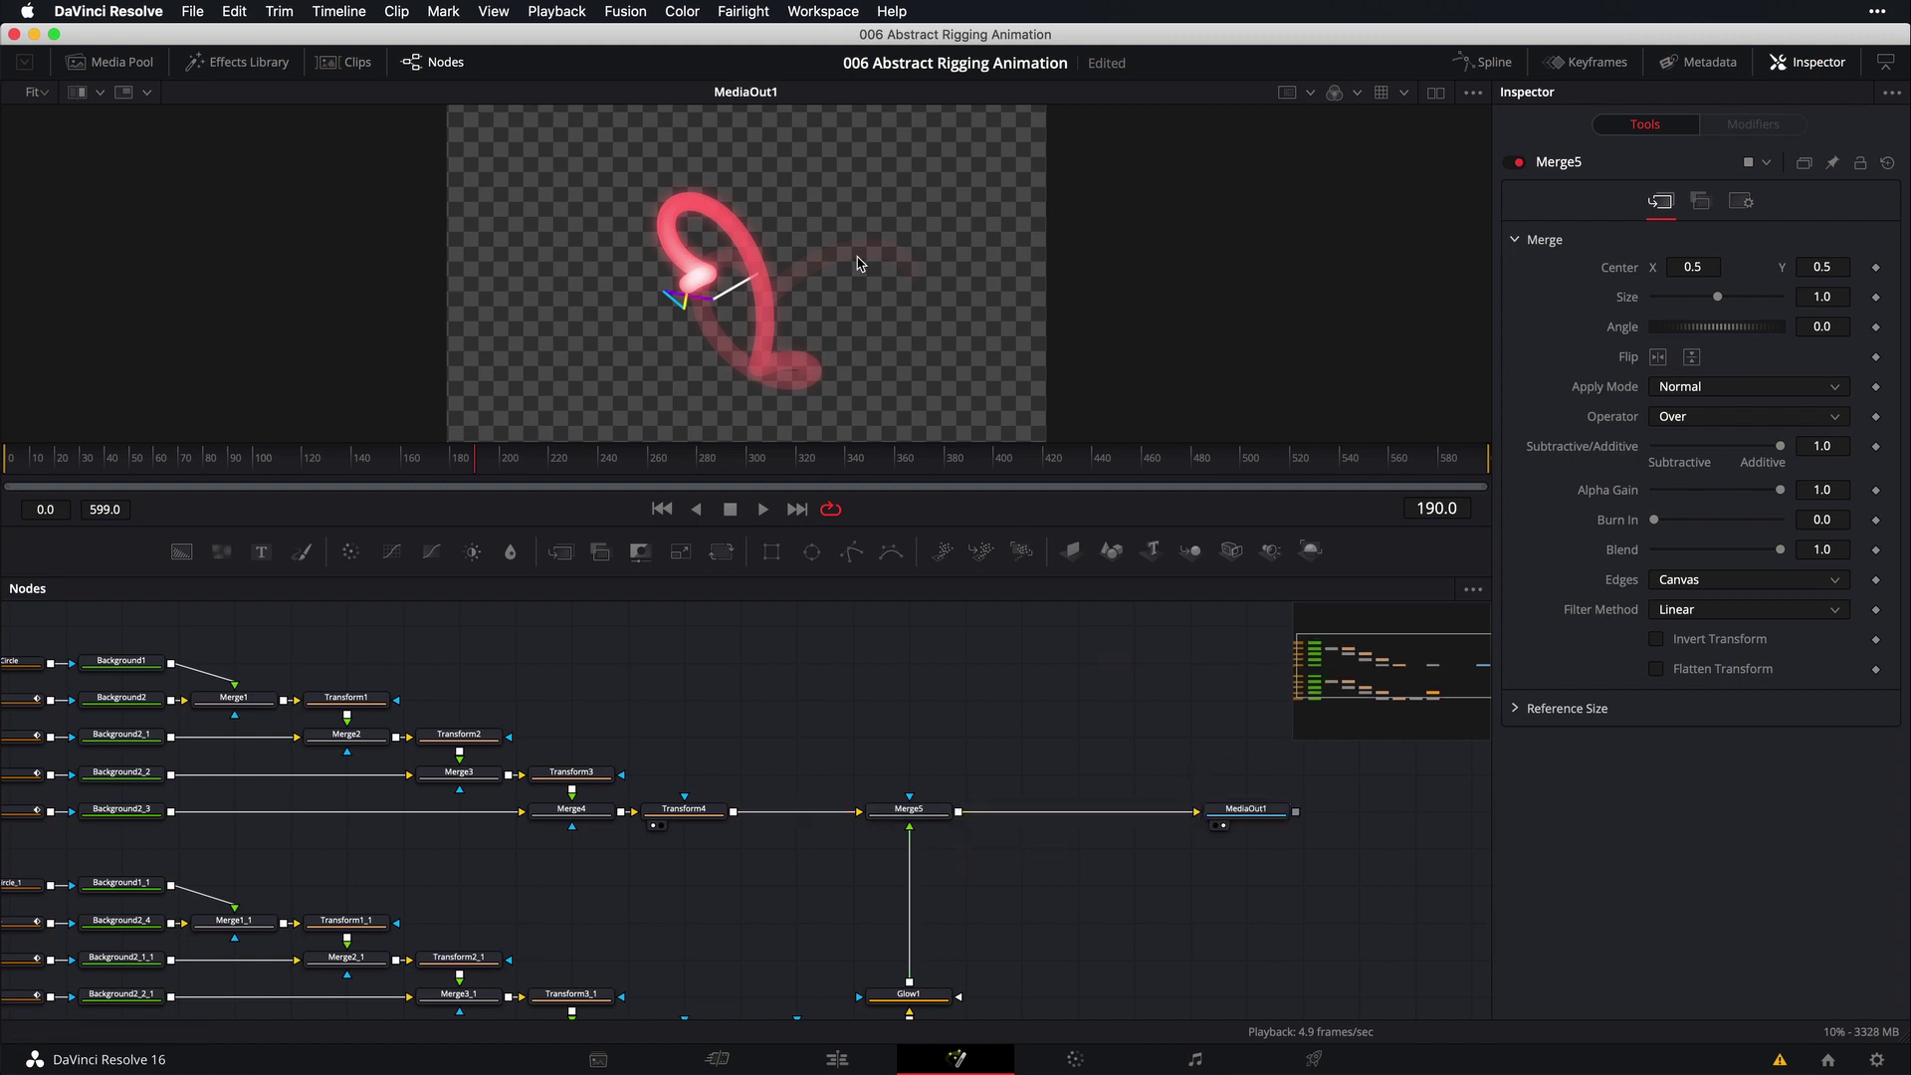
{"action": "left_click_drag", "start_coordinate": [307, 482], "coordinate": [91, 511]}
{"action": "key", "text": "space"}
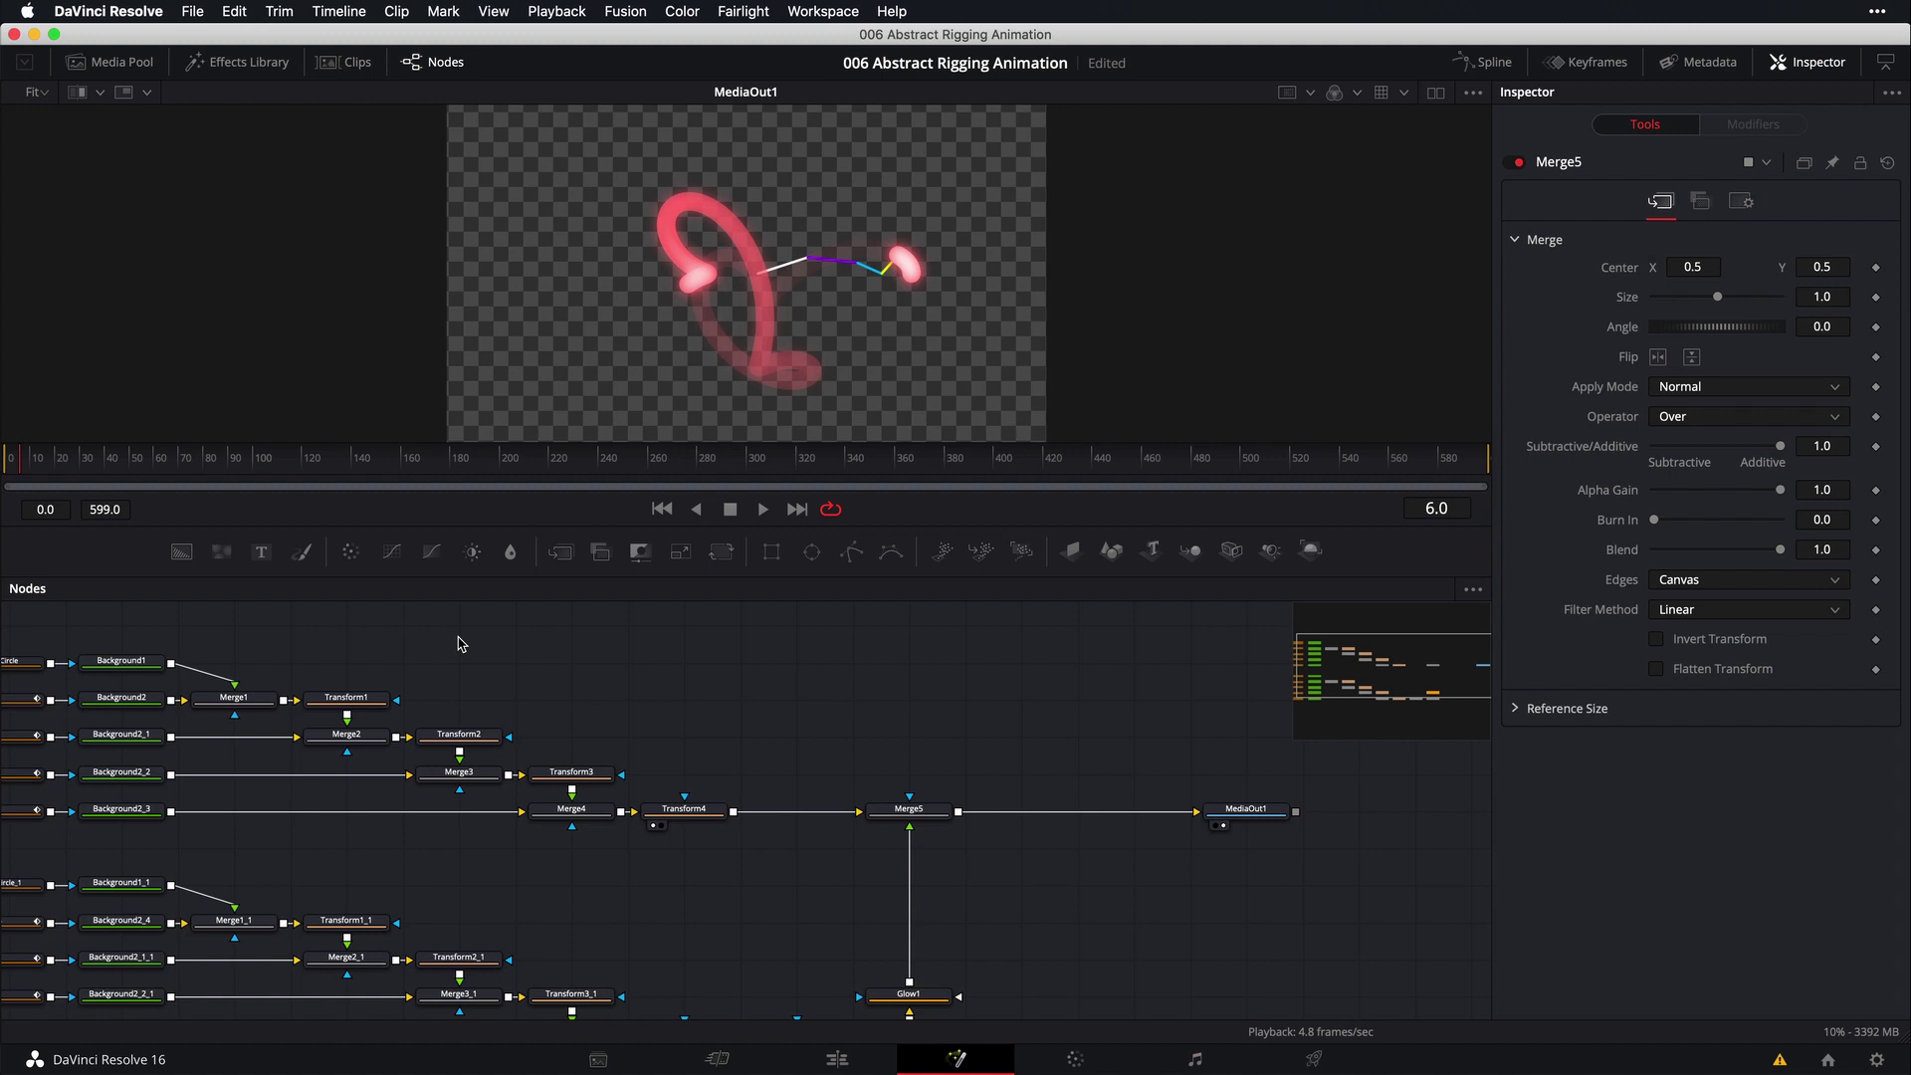
{"action": "key", "text": "space"}
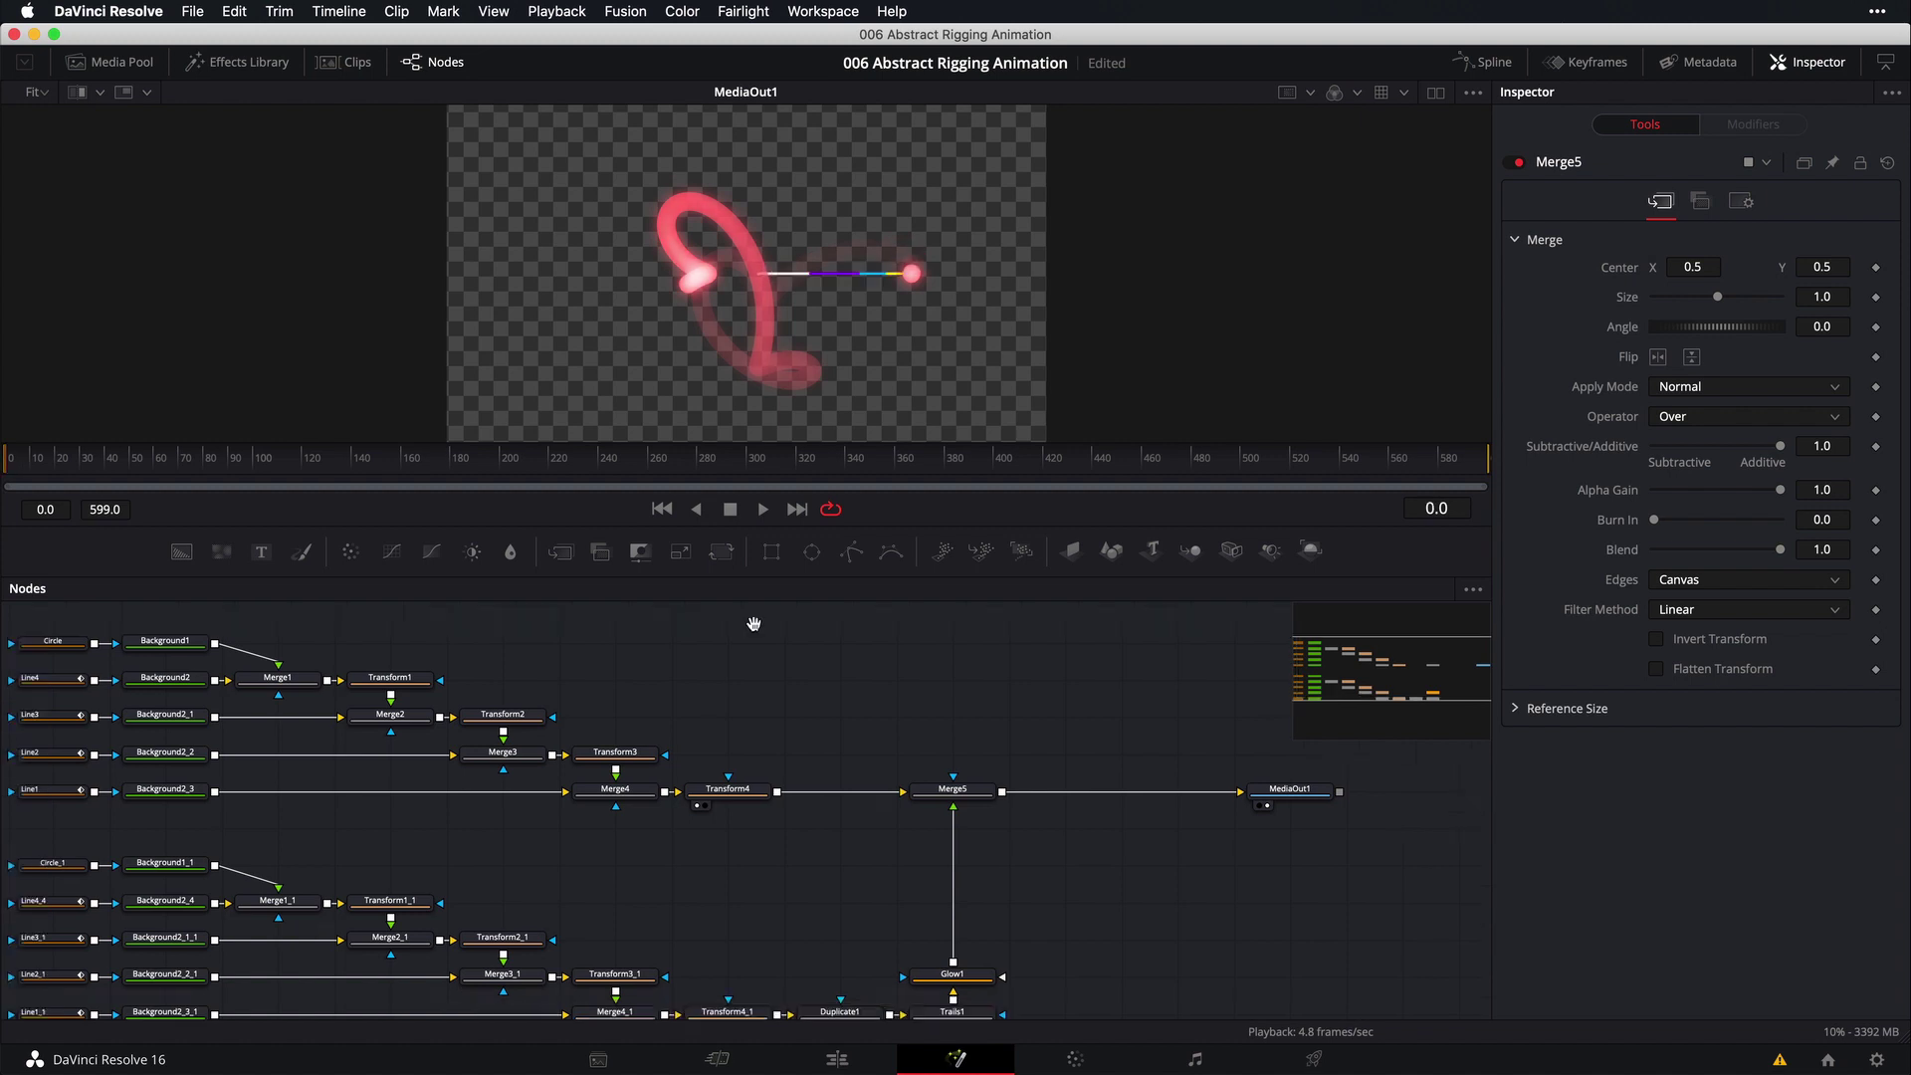
View Background1_1, set its color to pure red and keyframe the color at frame 0
{"action": "left_click_drag", "start_coordinate": [754, 627], "coordinate": [909, 601]}
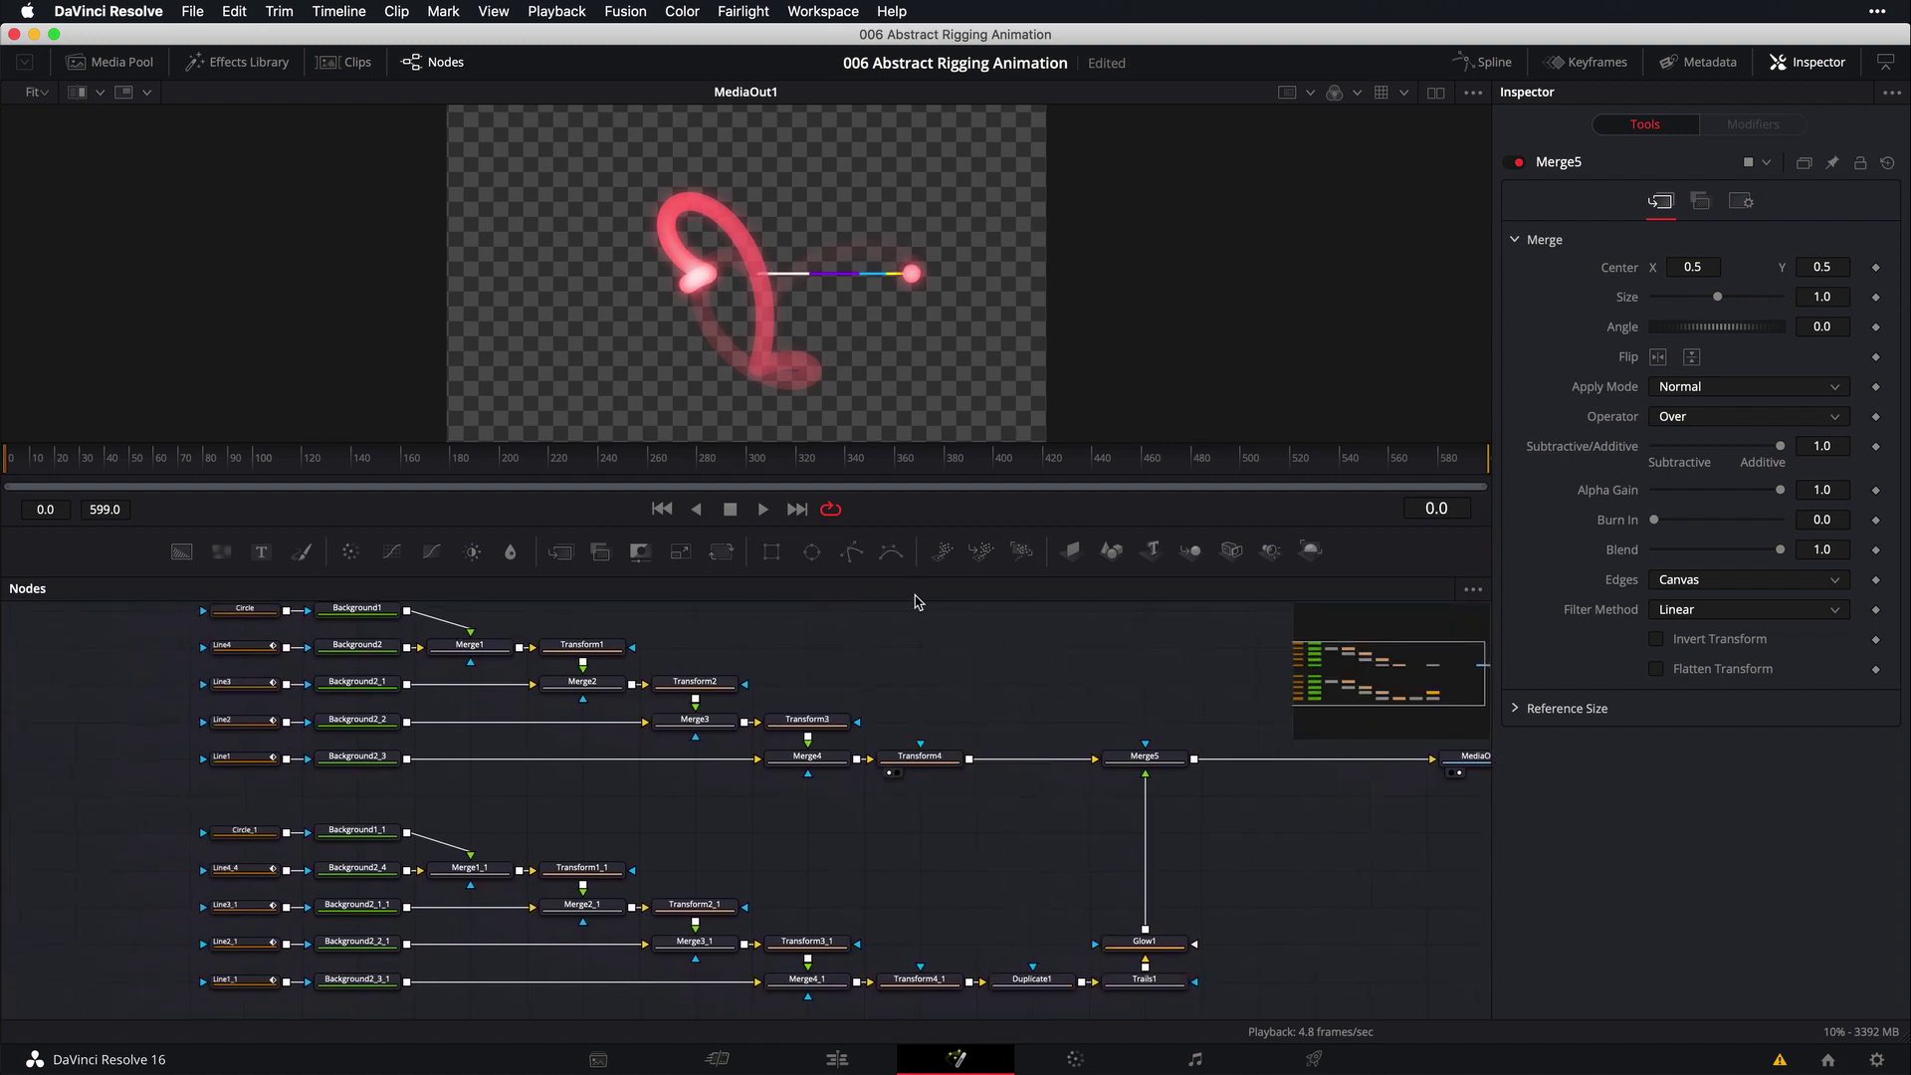
{"action": "left_click", "coordinate": [335, 845]}
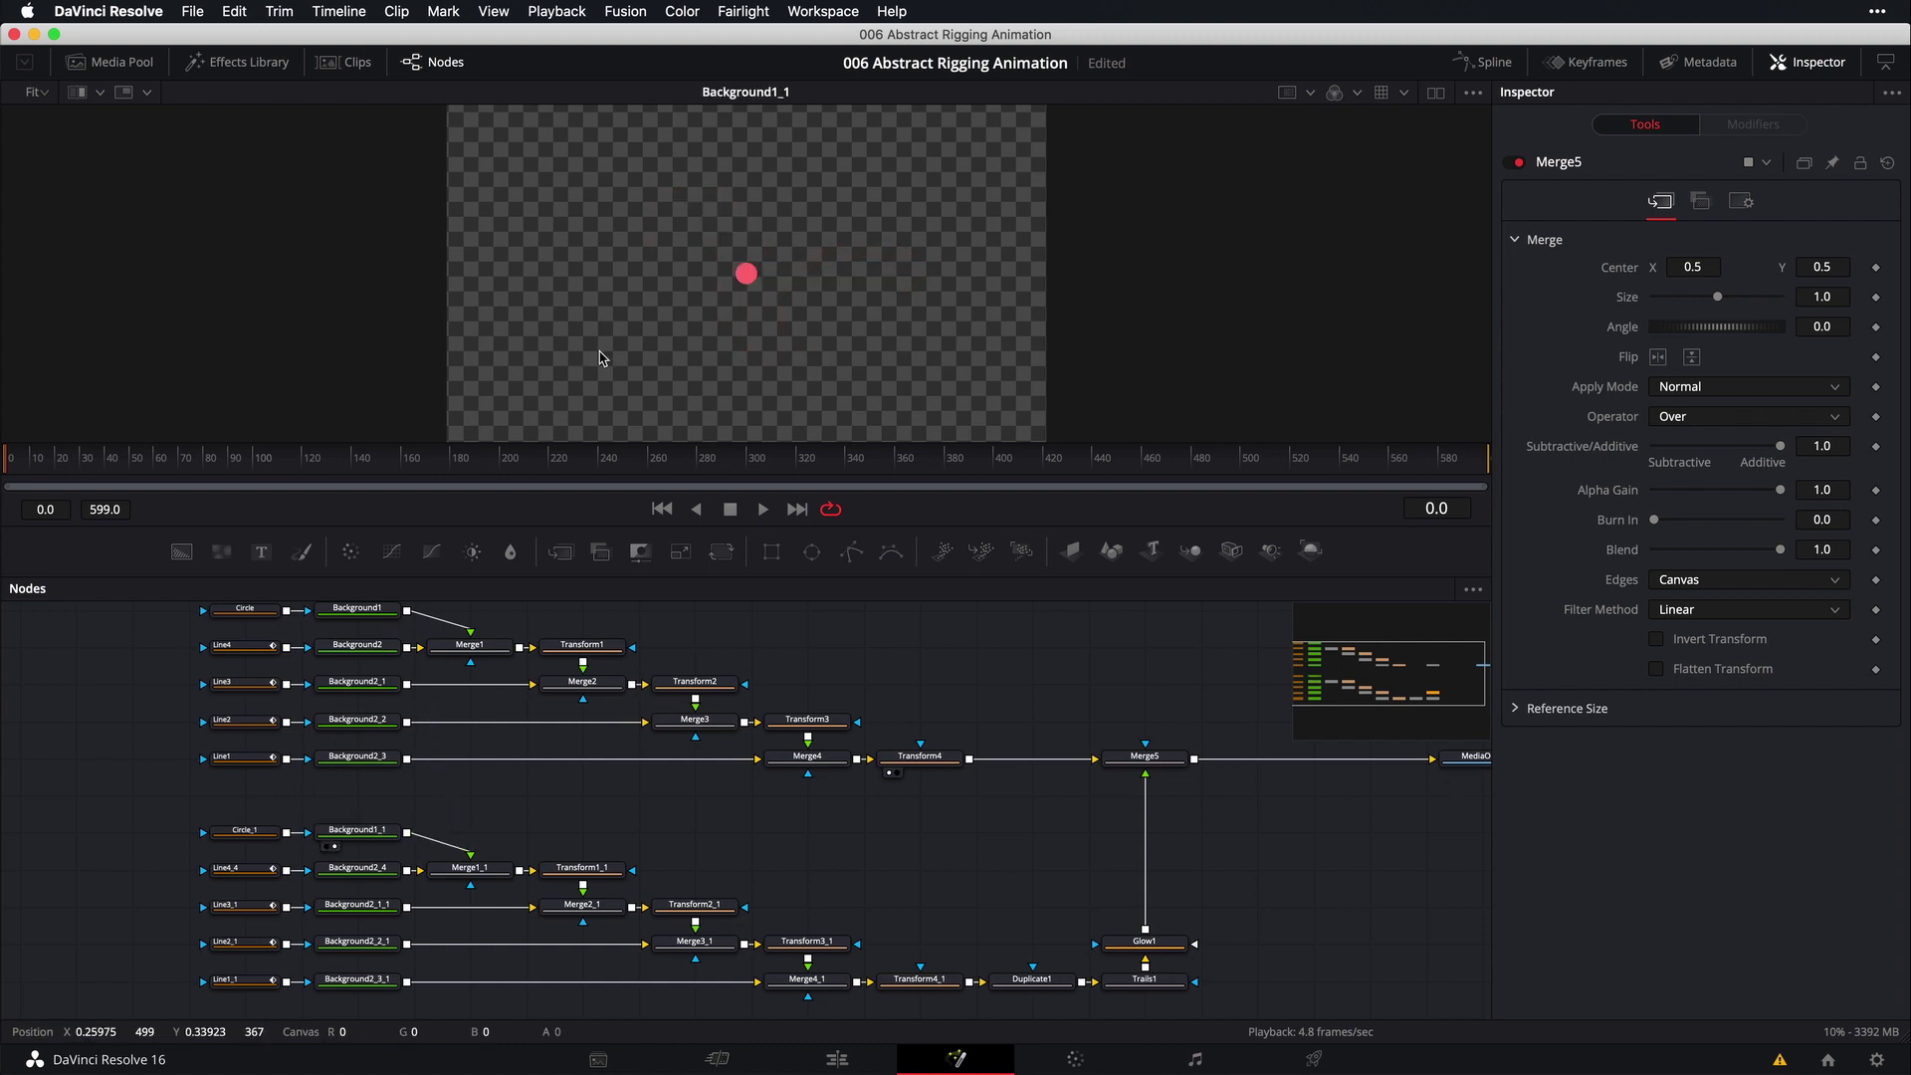
{"action": "left_click", "coordinate": [365, 836]}
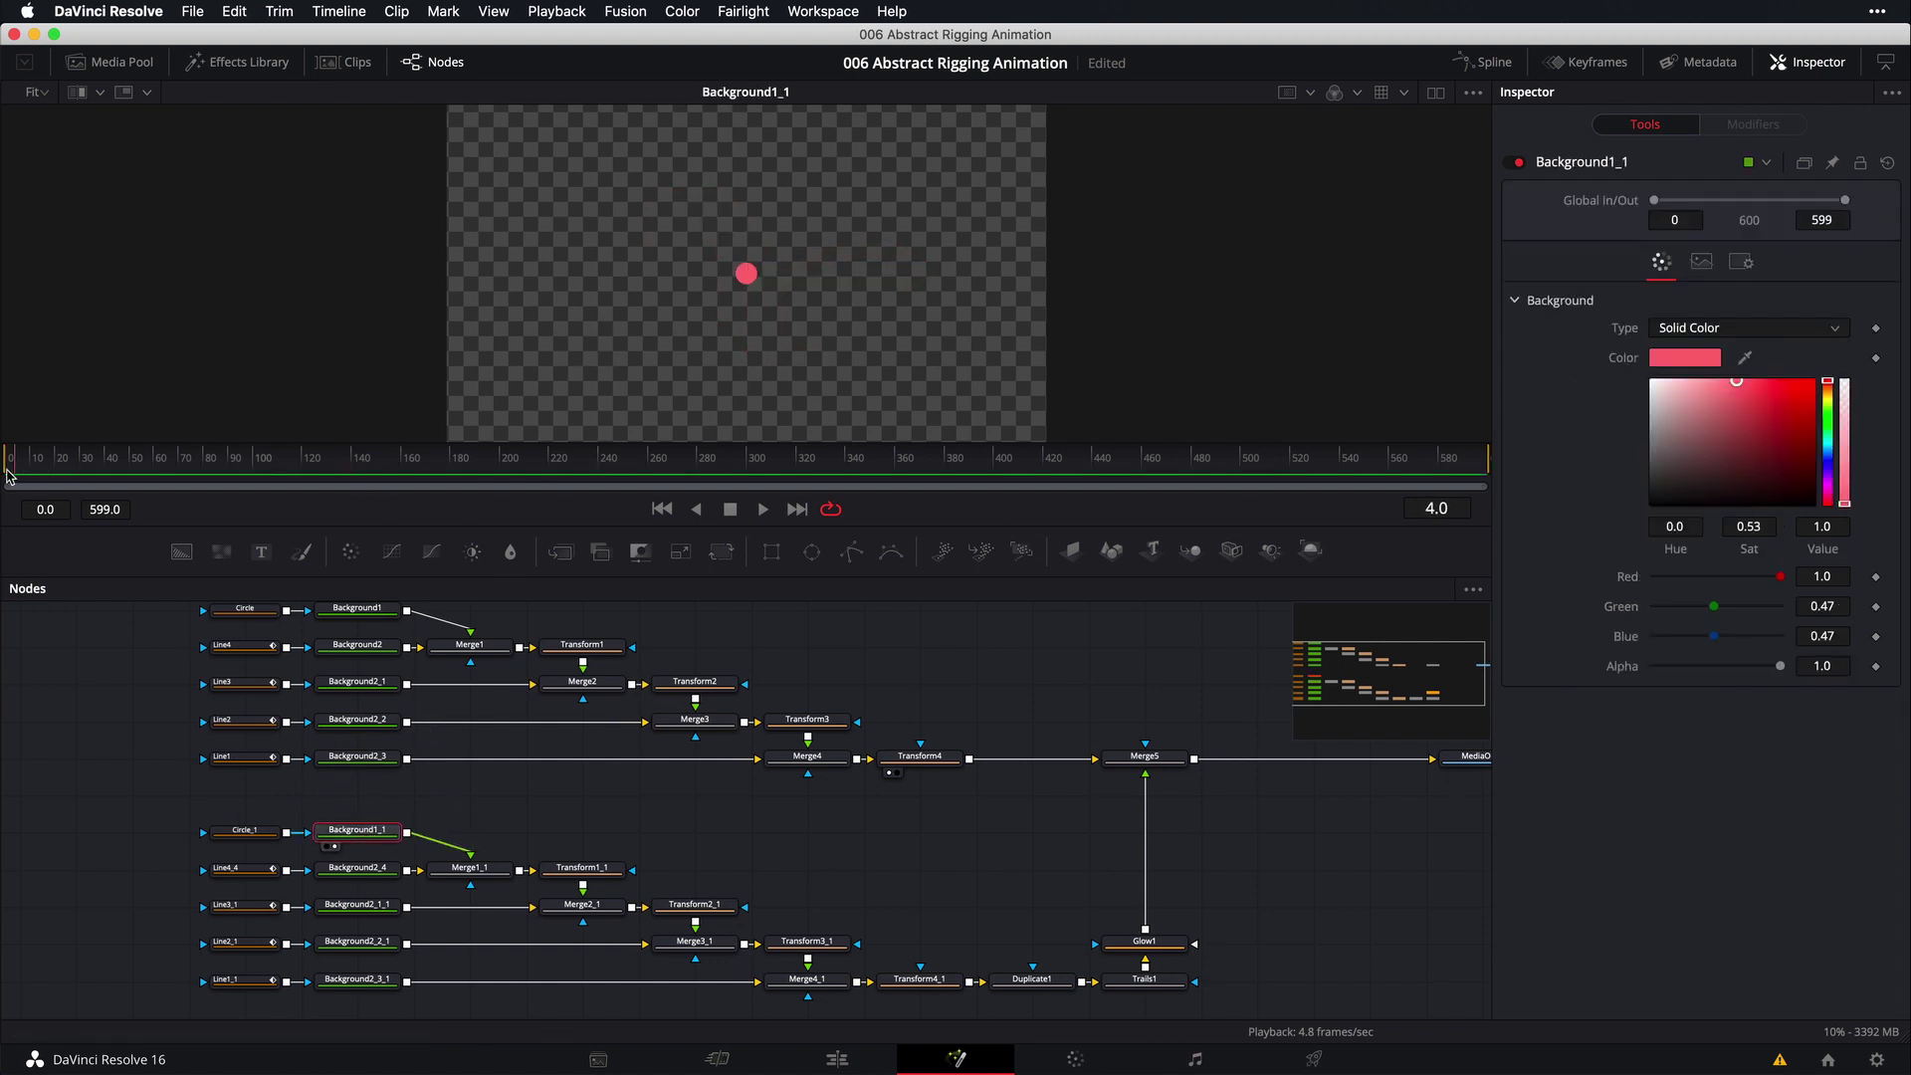
{"action": "left_click", "coordinate": [1813, 383]}
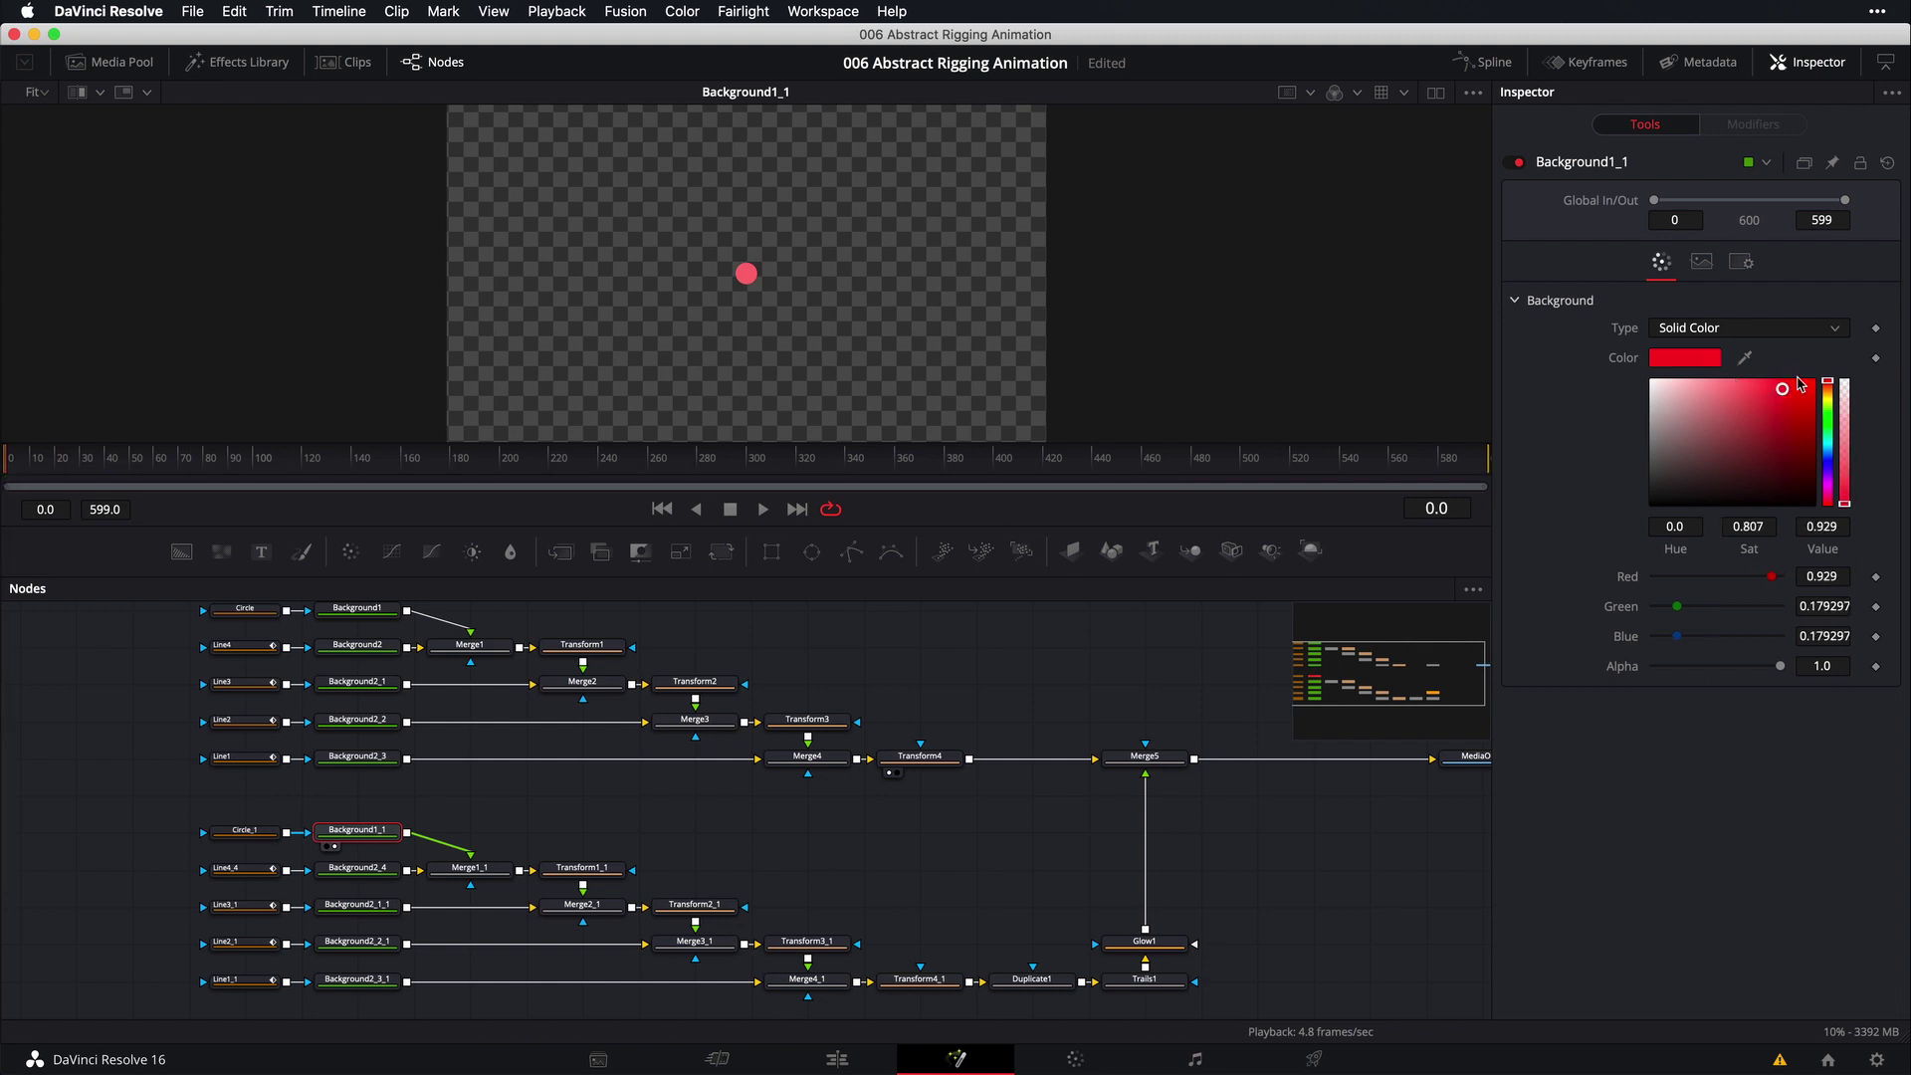
{"action": "left_click", "coordinate": [1877, 360]}
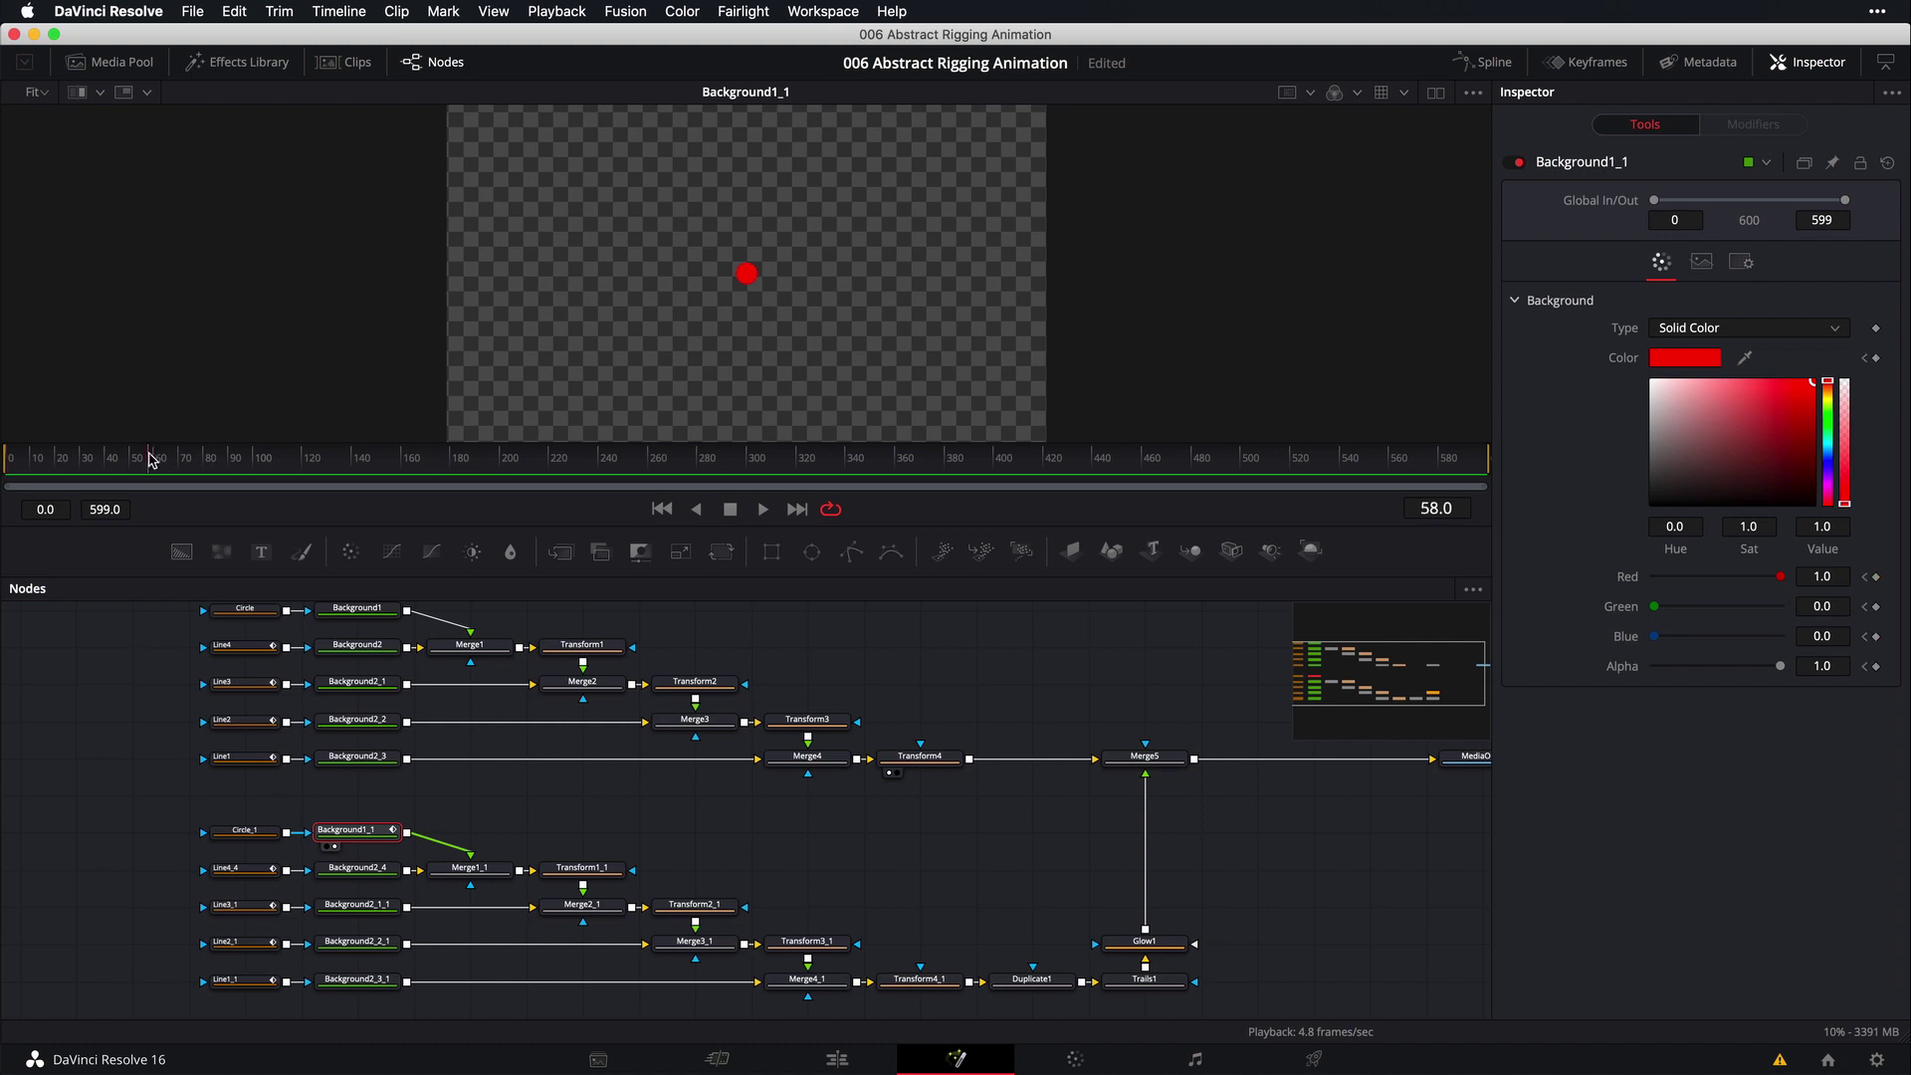
Keyframe Background1_1's color to green at frame 51, blue around frame 100 and pale blue around frame 162
{"action": "left_click", "coordinate": [1828, 420]}
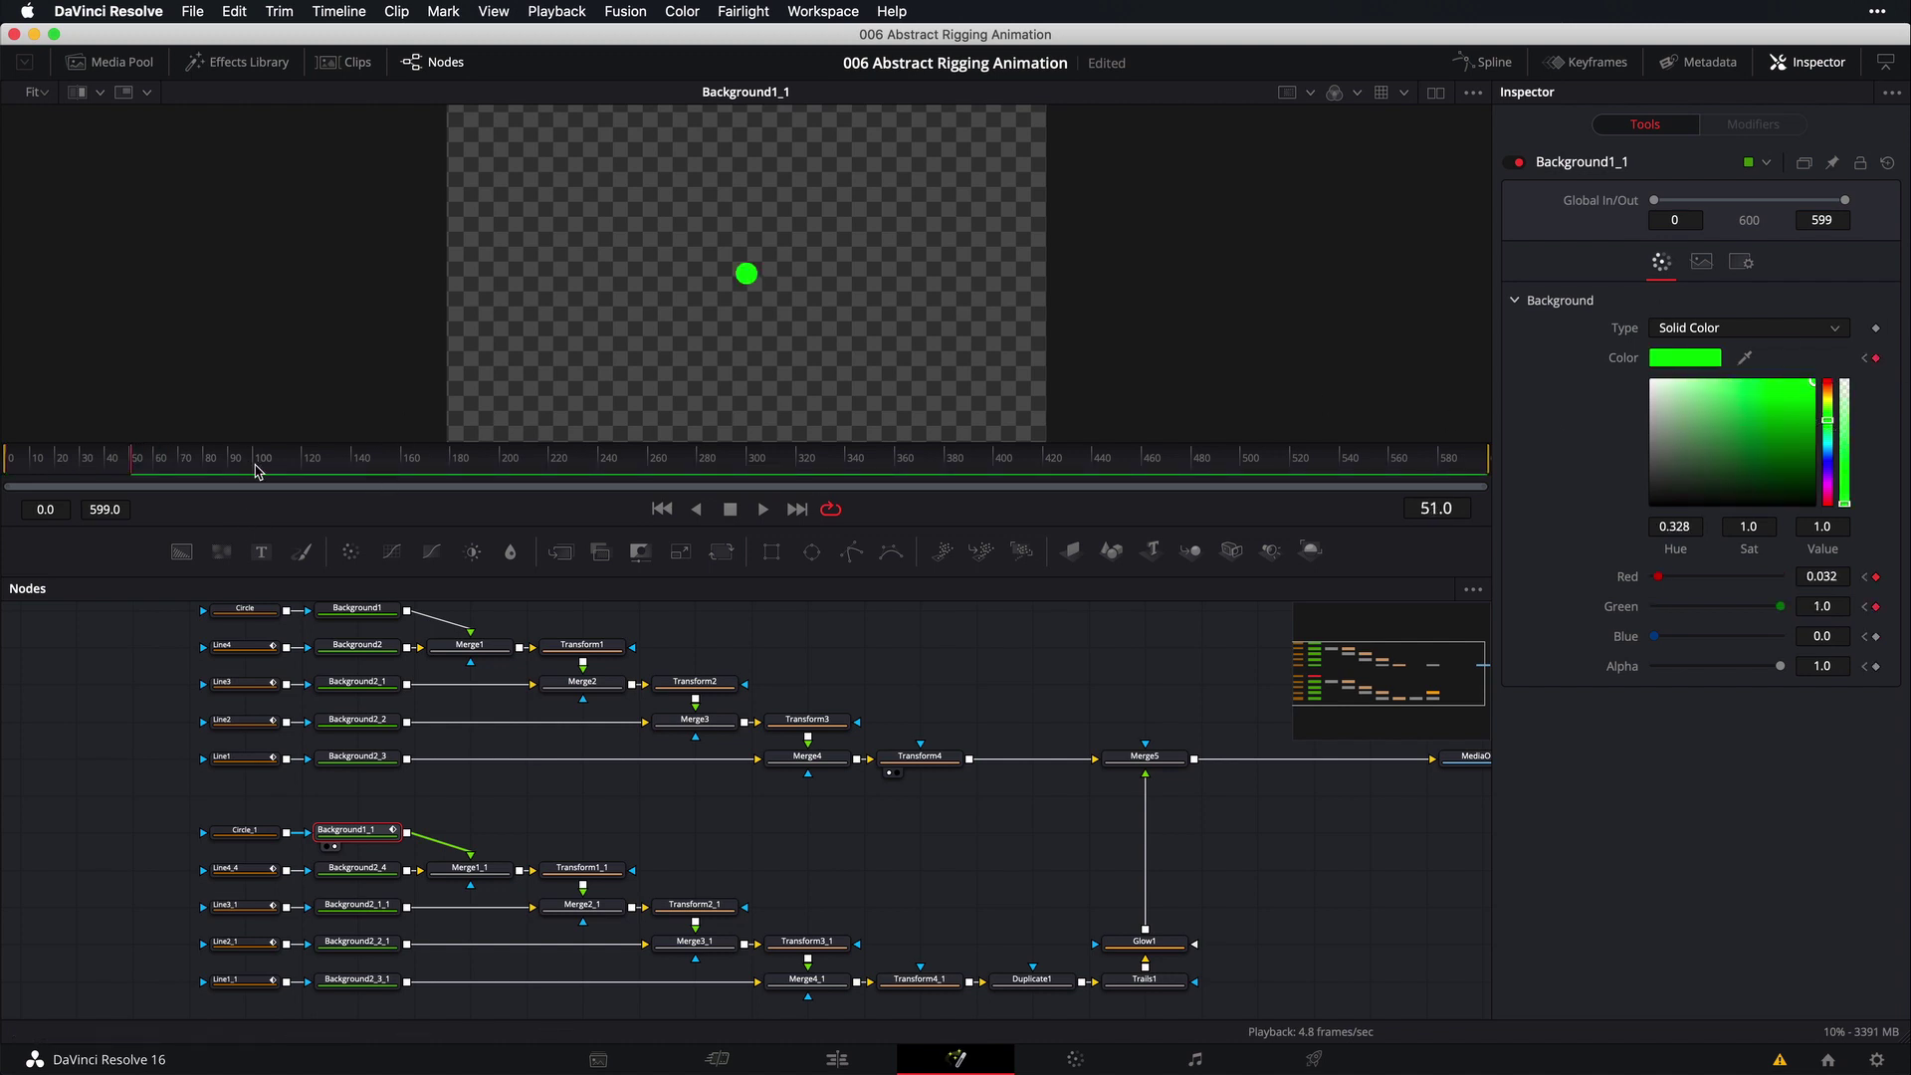
{"action": "left_click", "coordinate": [1827, 458]}
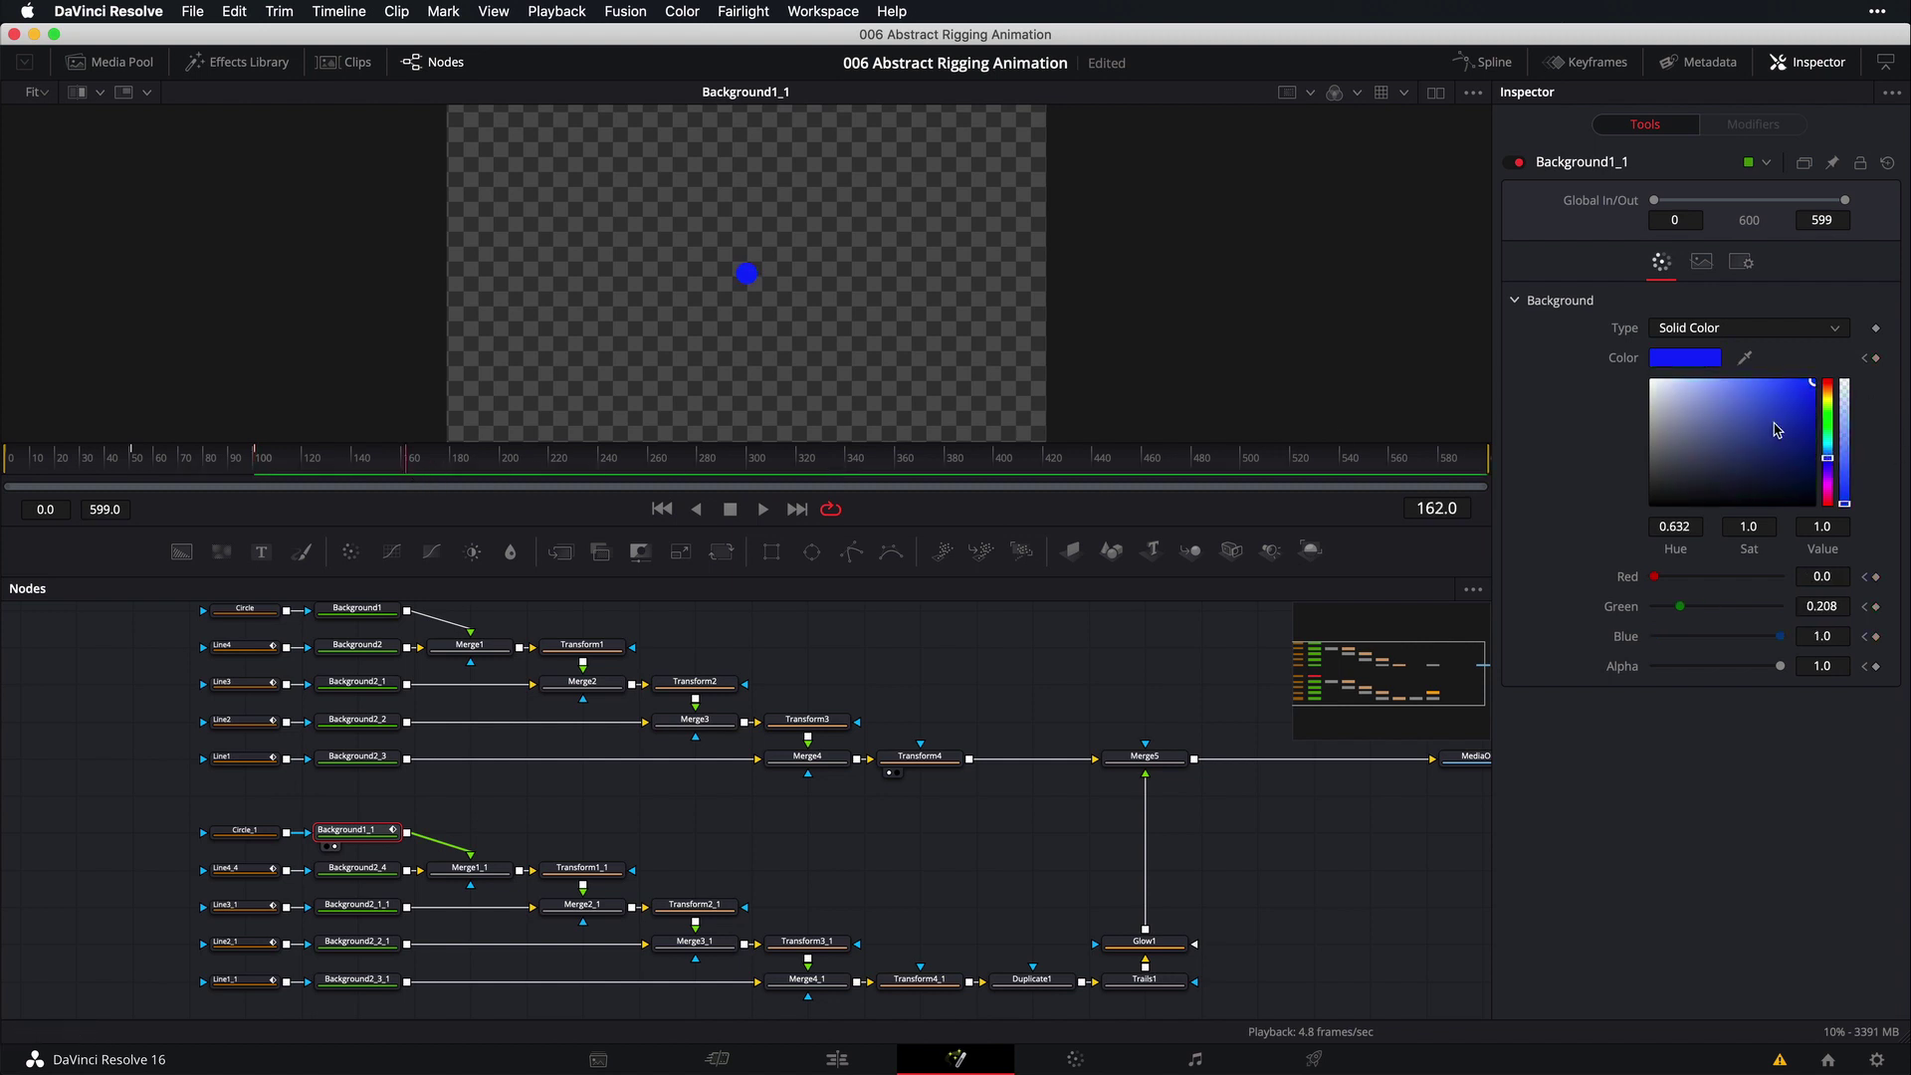
{"action": "left_click_drag", "start_coordinate": [1778, 429], "coordinate": [1700, 381]}
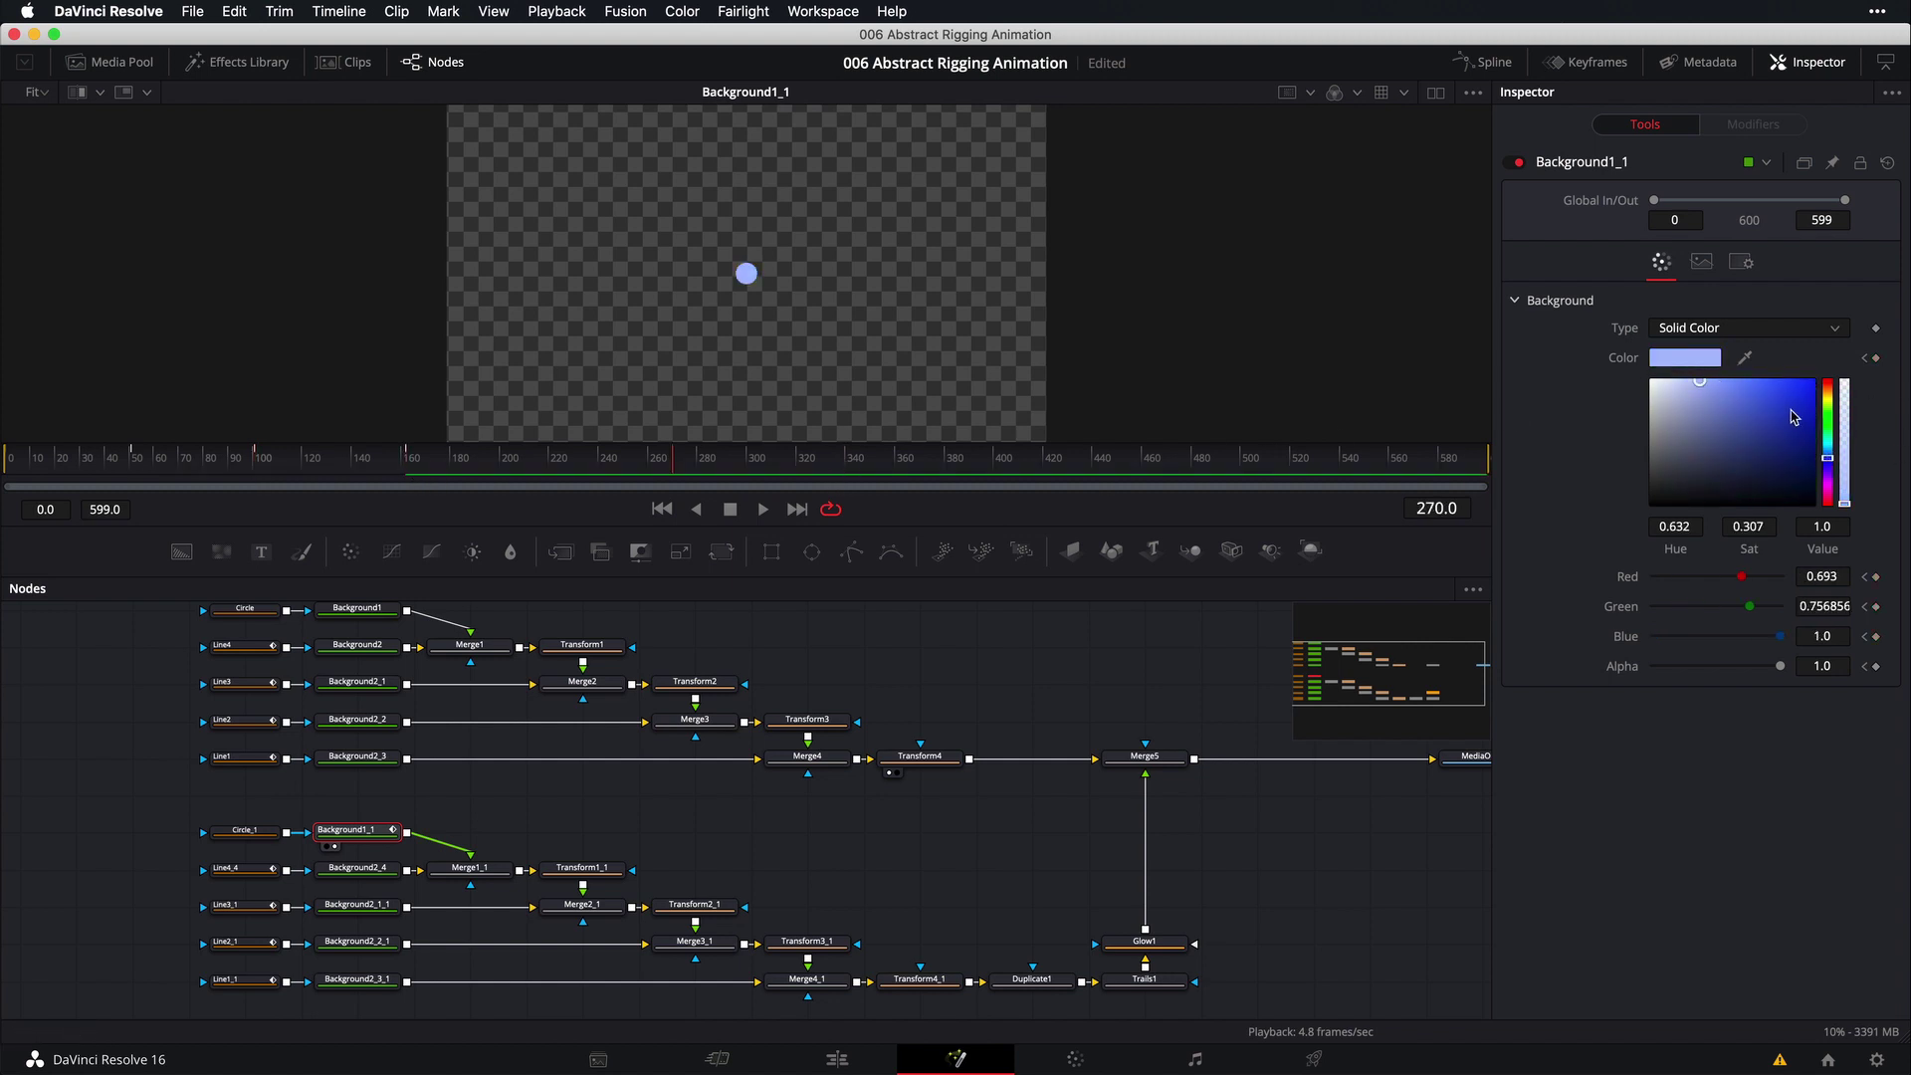
Keyframe Background1_1's color to yellow-green at frame 270 and mint green at frame 441
{"action": "left_click", "coordinate": [1828, 405]}
{"action": "left_click", "coordinate": [1814, 380]}
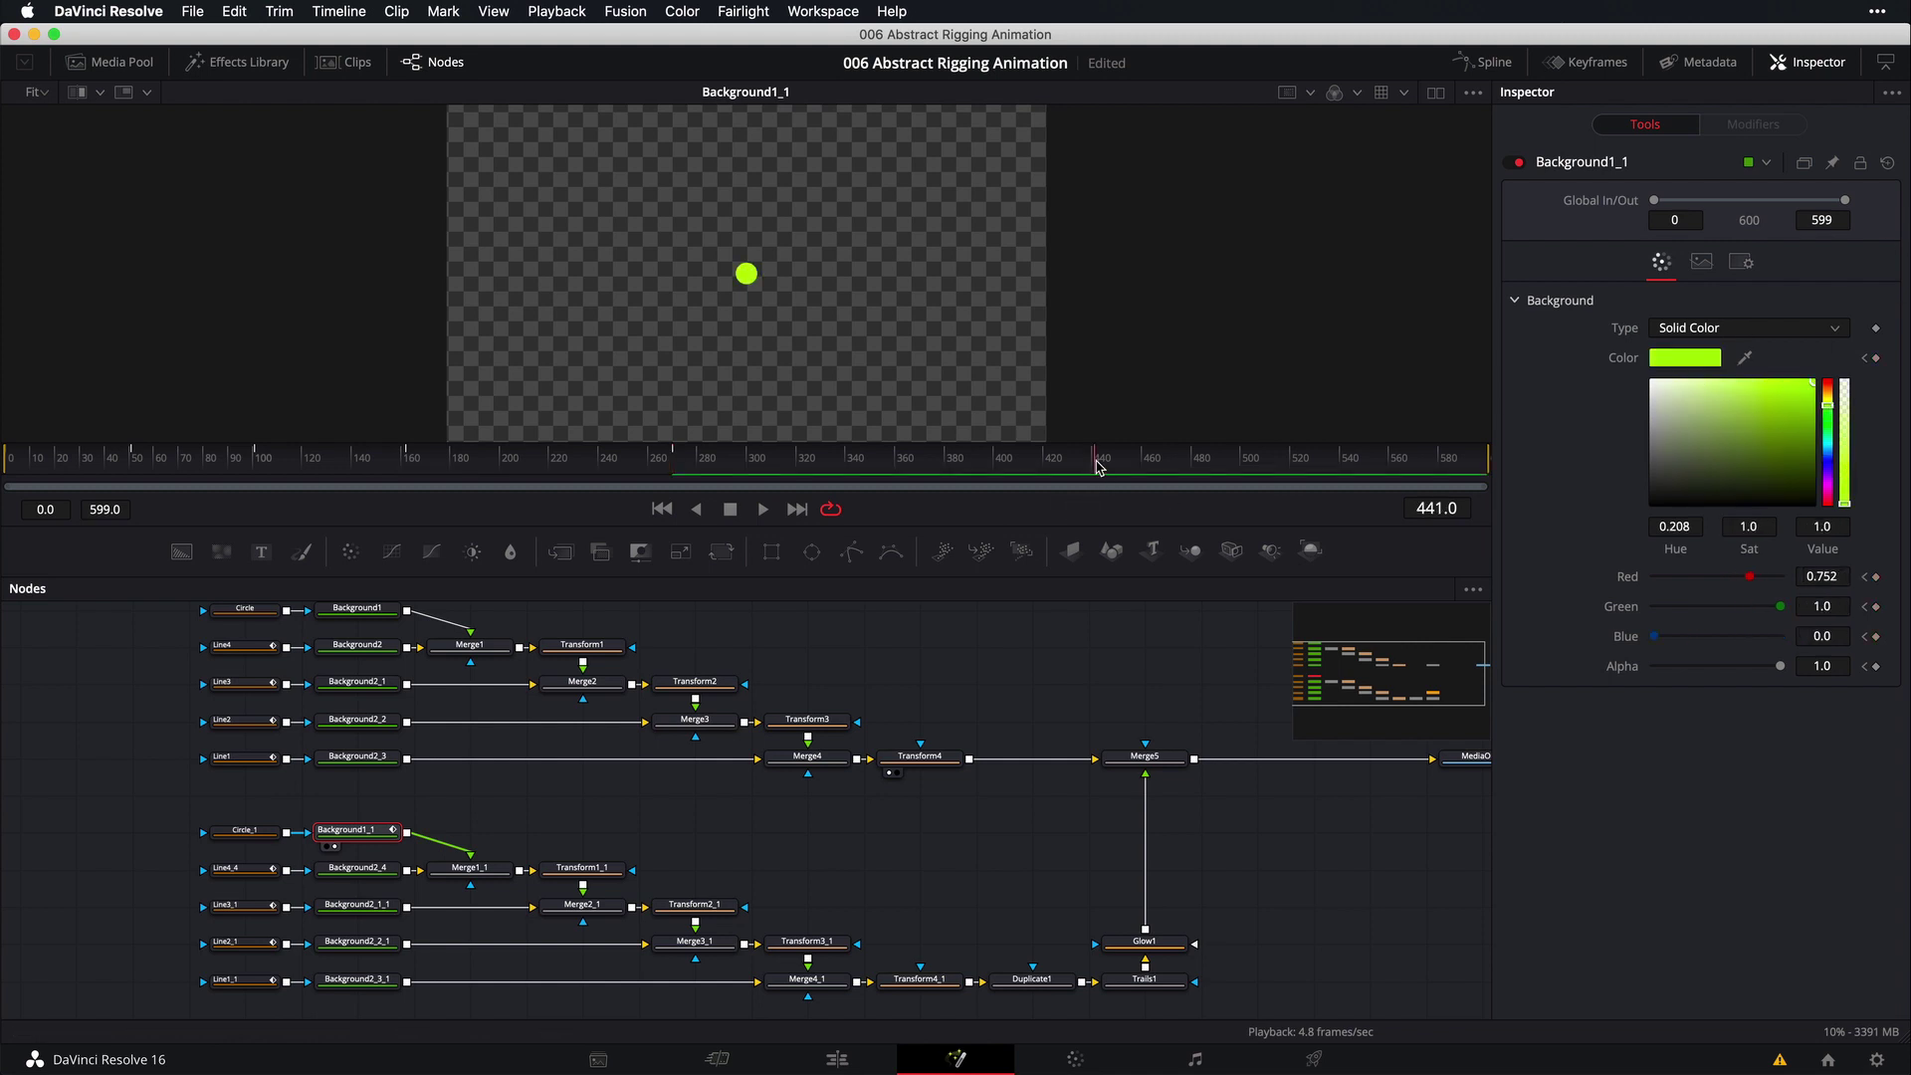
{"action": "left_click", "coordinate": [1828, 432]}
{"action": "left_click", "coordinate": [1791, 381]}
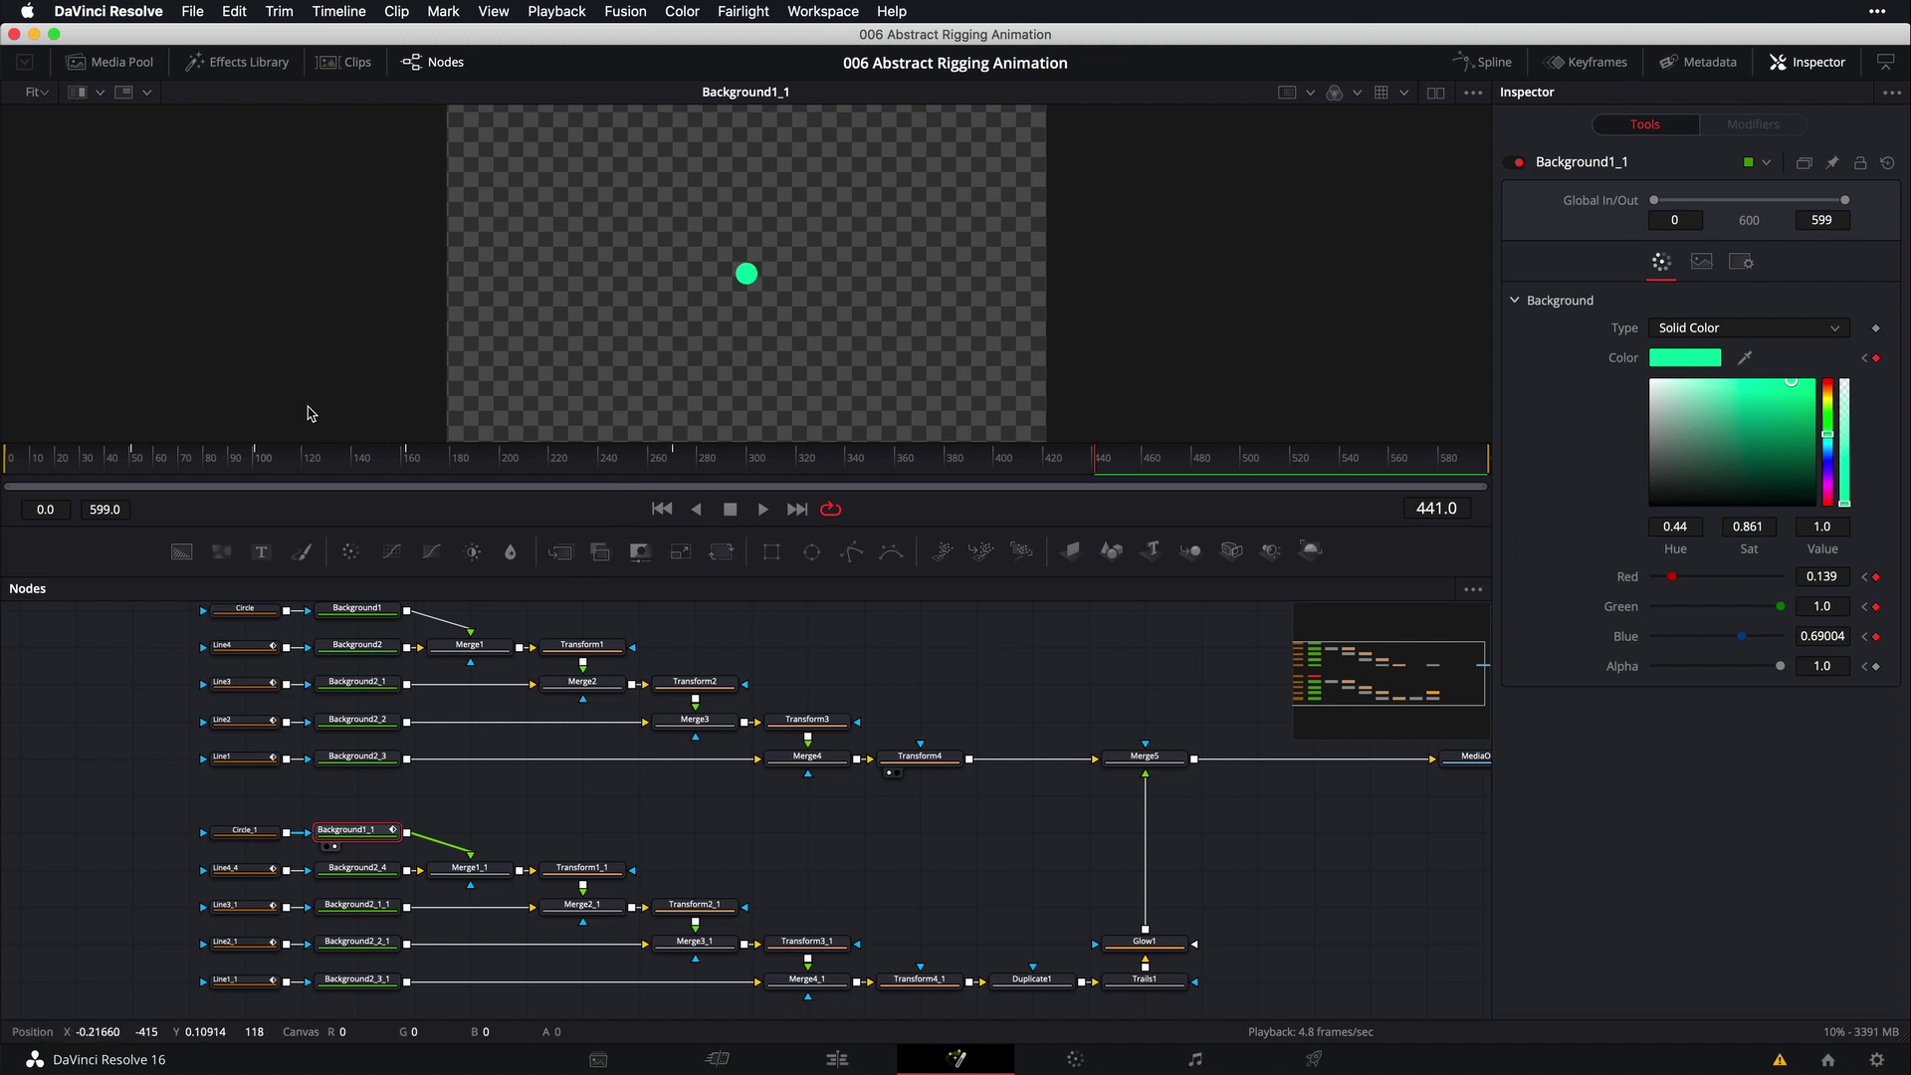
Select Circle_1 and keyframe its width and height at frame 0
{"action": "left_click_drag", "start_coordinate": [460, 463], "coordinate": [3, 510]}
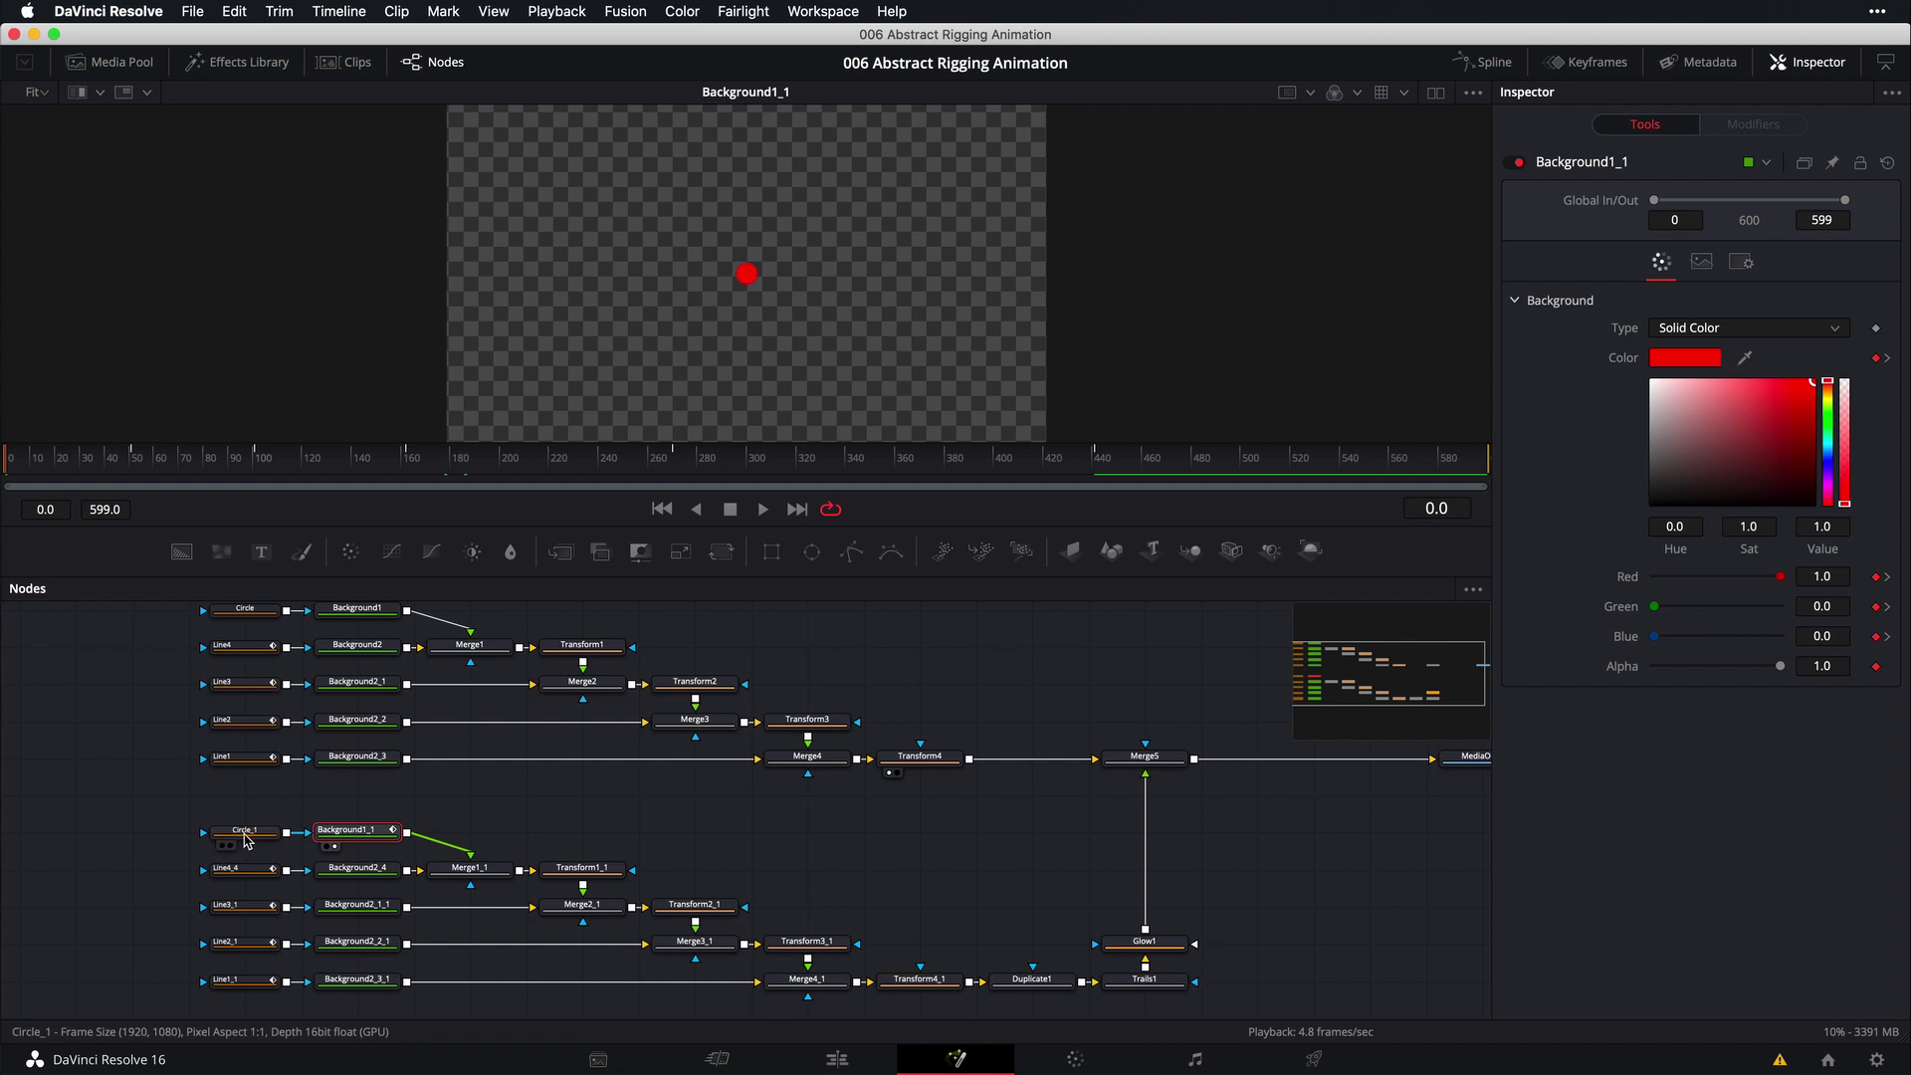
{"action": "left_click", "coordinate": [245, 832]}
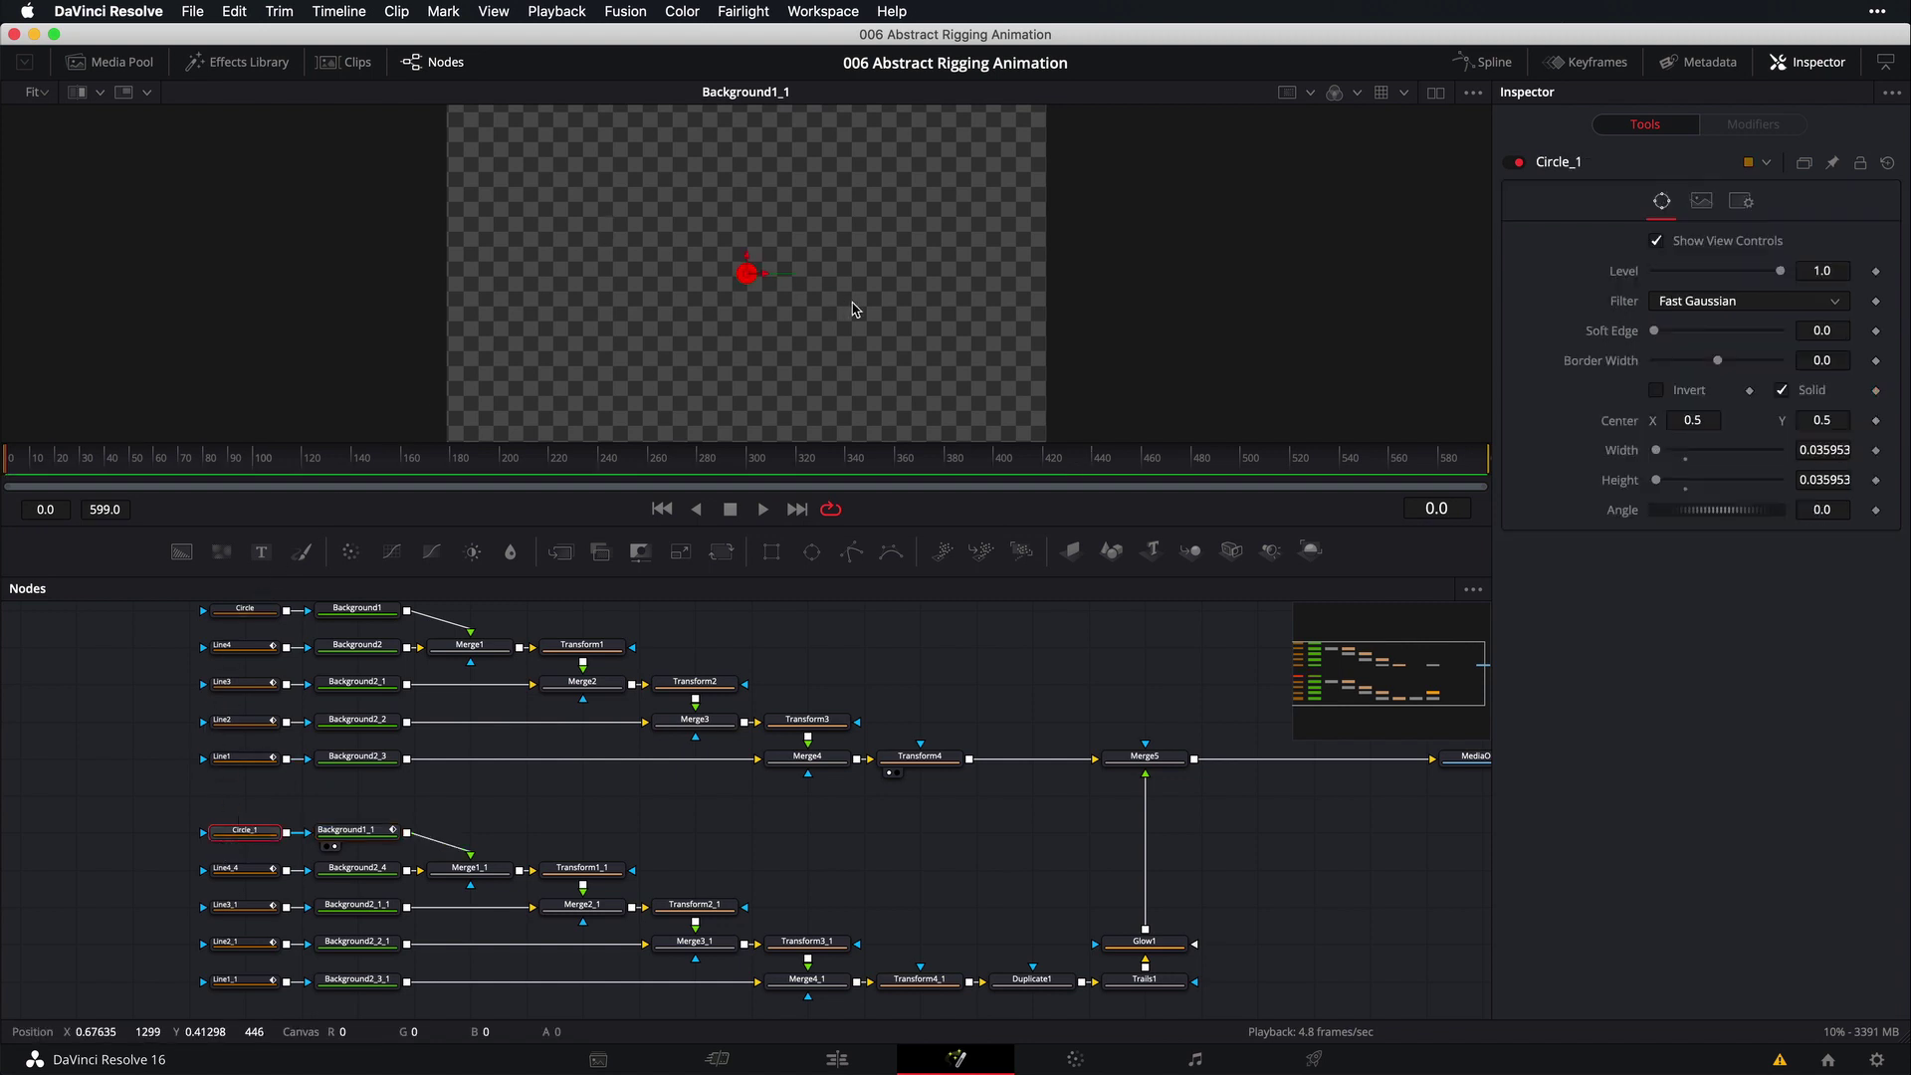
{"action": "scroll", "coordinate": [757, 269], "scroll_direction": "up", "scroll_amount": 2}
{"action": "scroll", "coordinate": [757, 268], "scroll_direction": "up", "scroll_amount": 3}
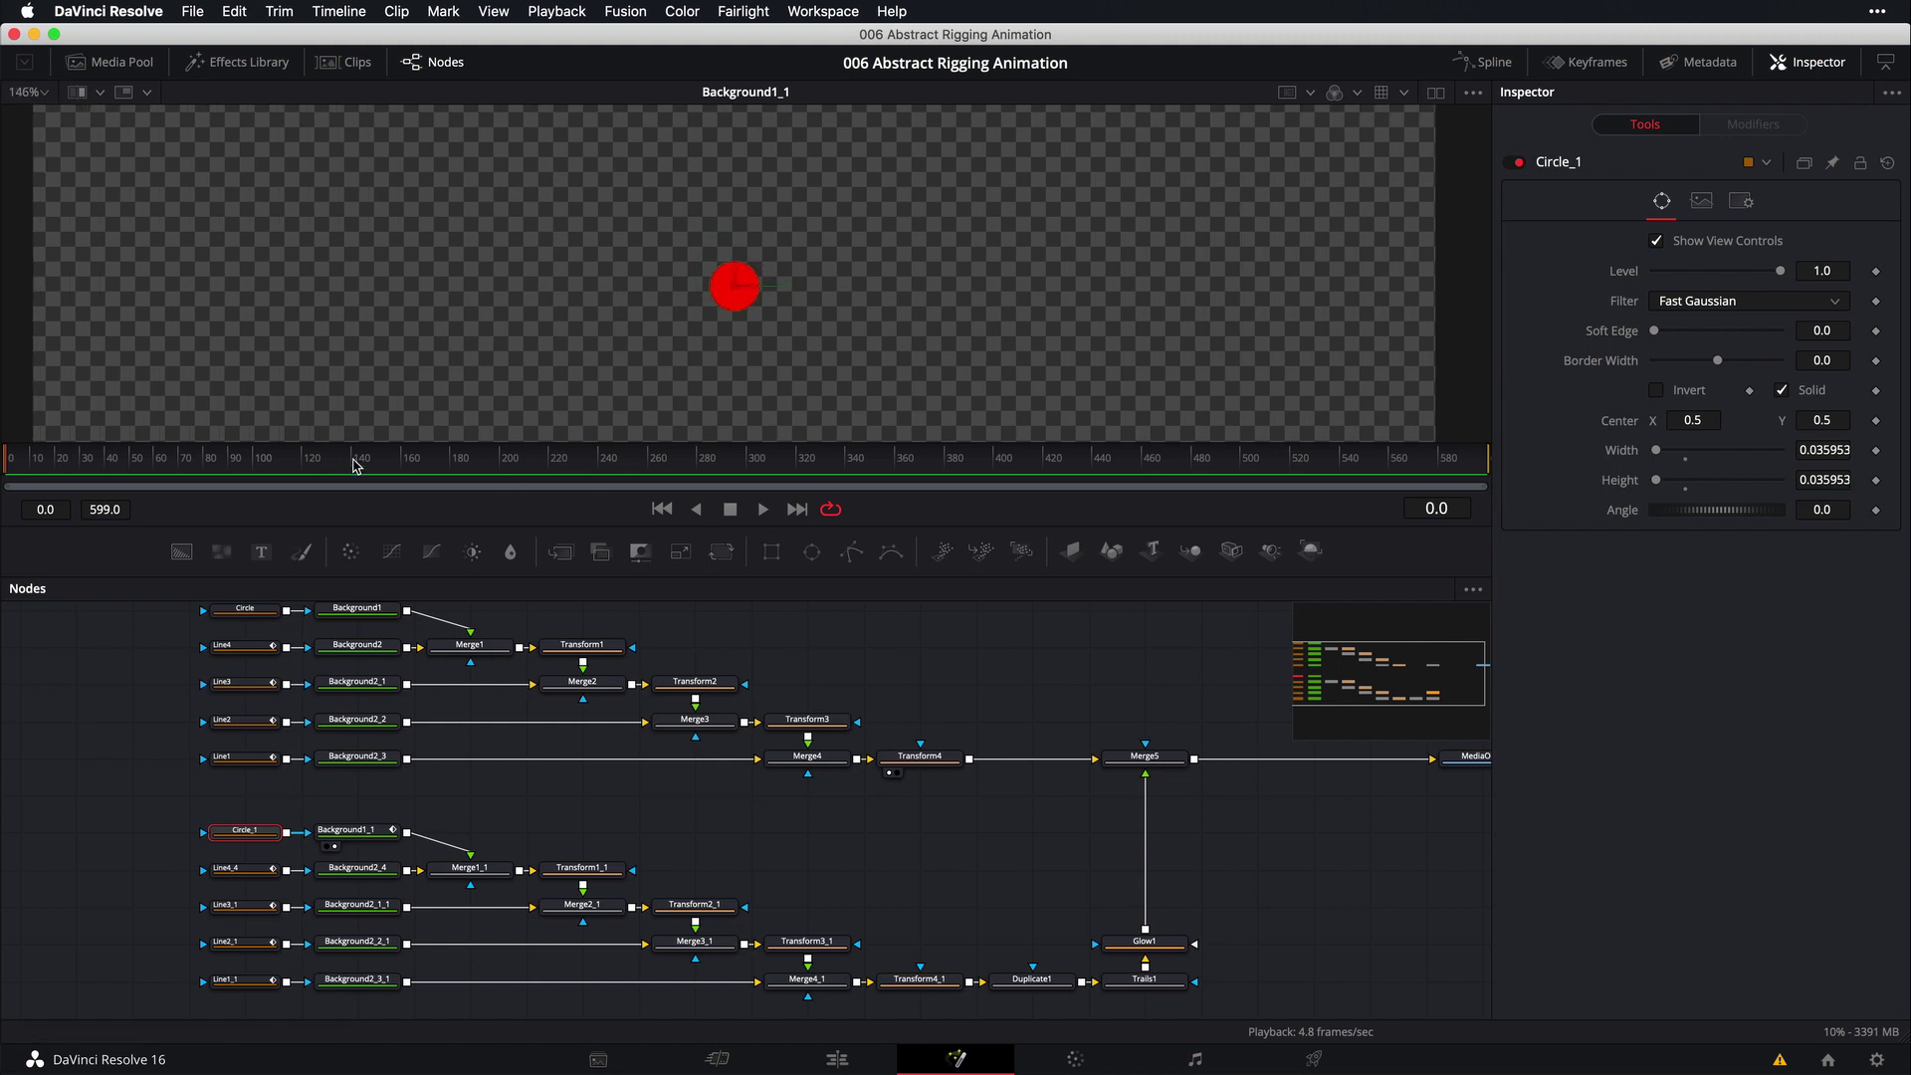
{"action": "left_click", "coordinate": [1877, 450]}
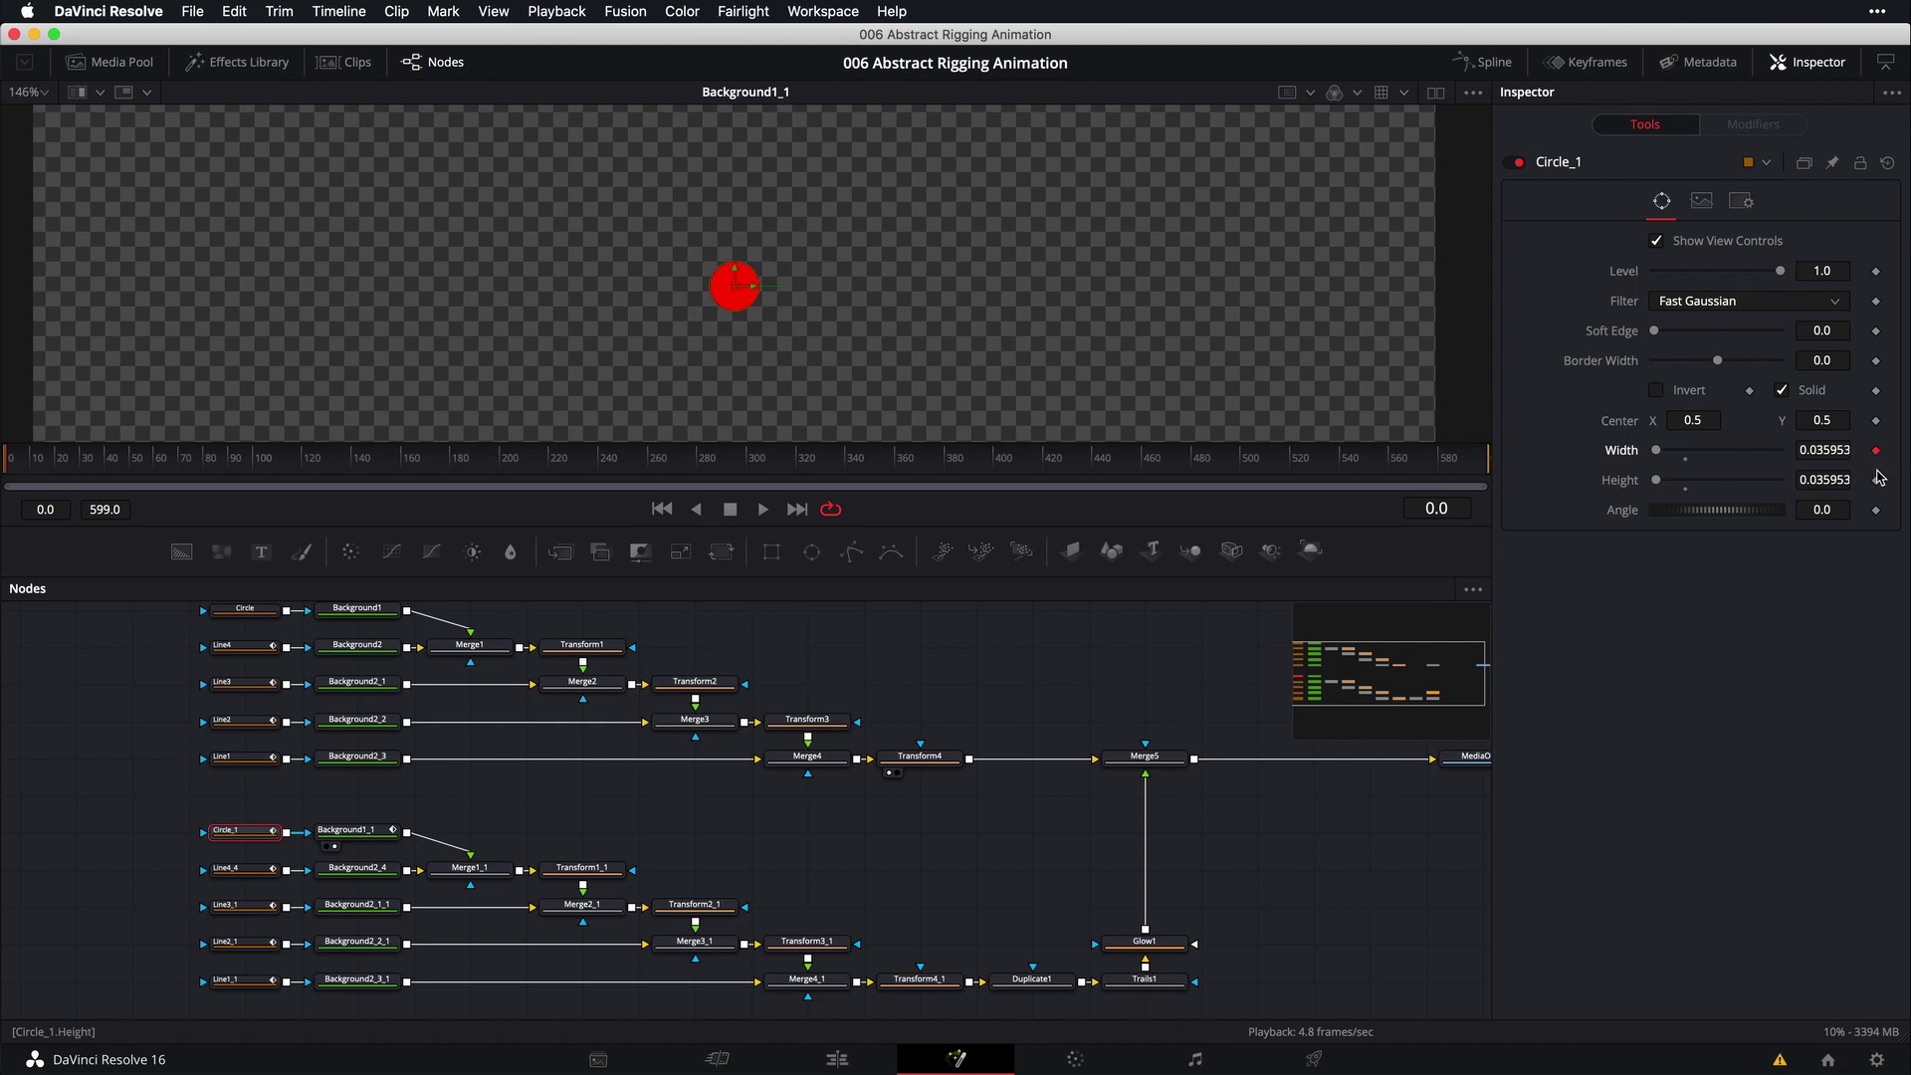
{"action": "left_click", "coordinate": [1876, 480]}
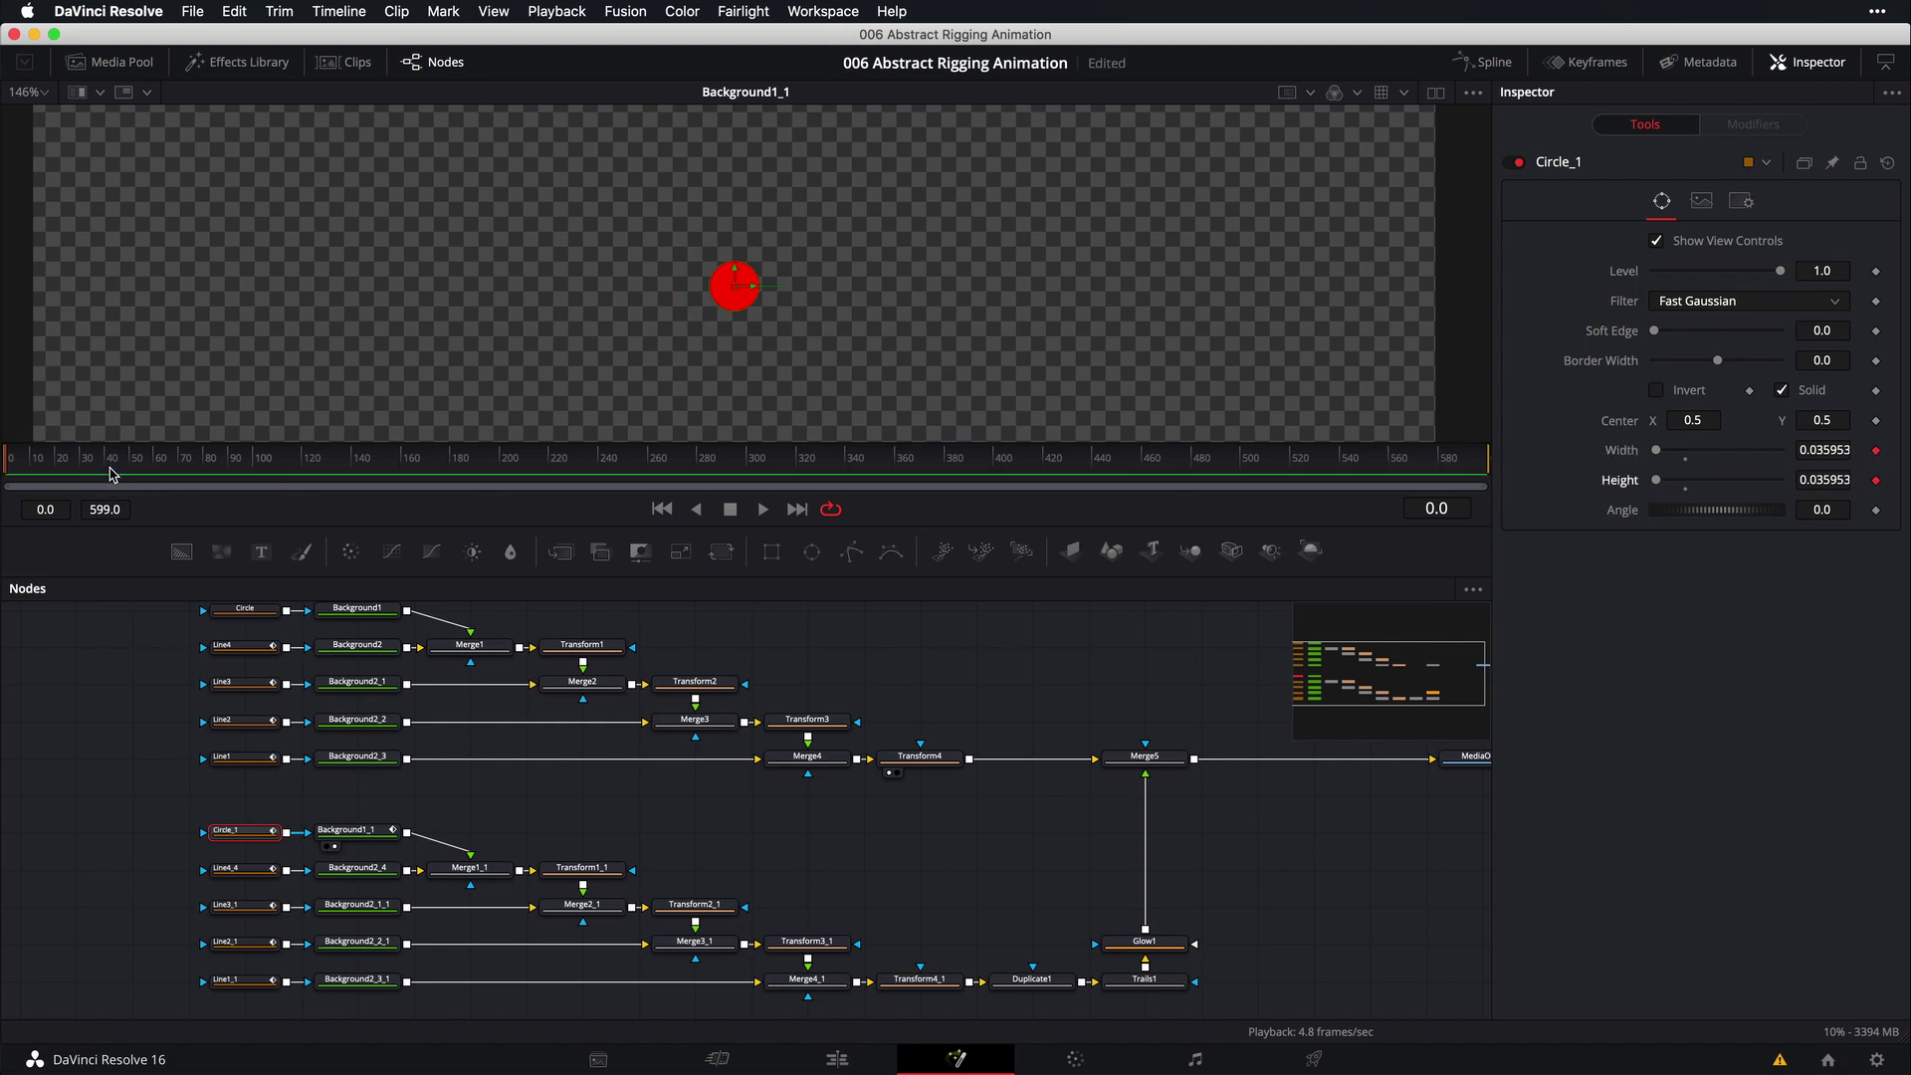
Enlarge Circle_1 to a width and height of about 0.104 at frame 101 and shrink it to about 0.065 at frame 259
{"action": "left_click_drag", "start_coordinate": [112, 475], "coordinate": [258, 478]}
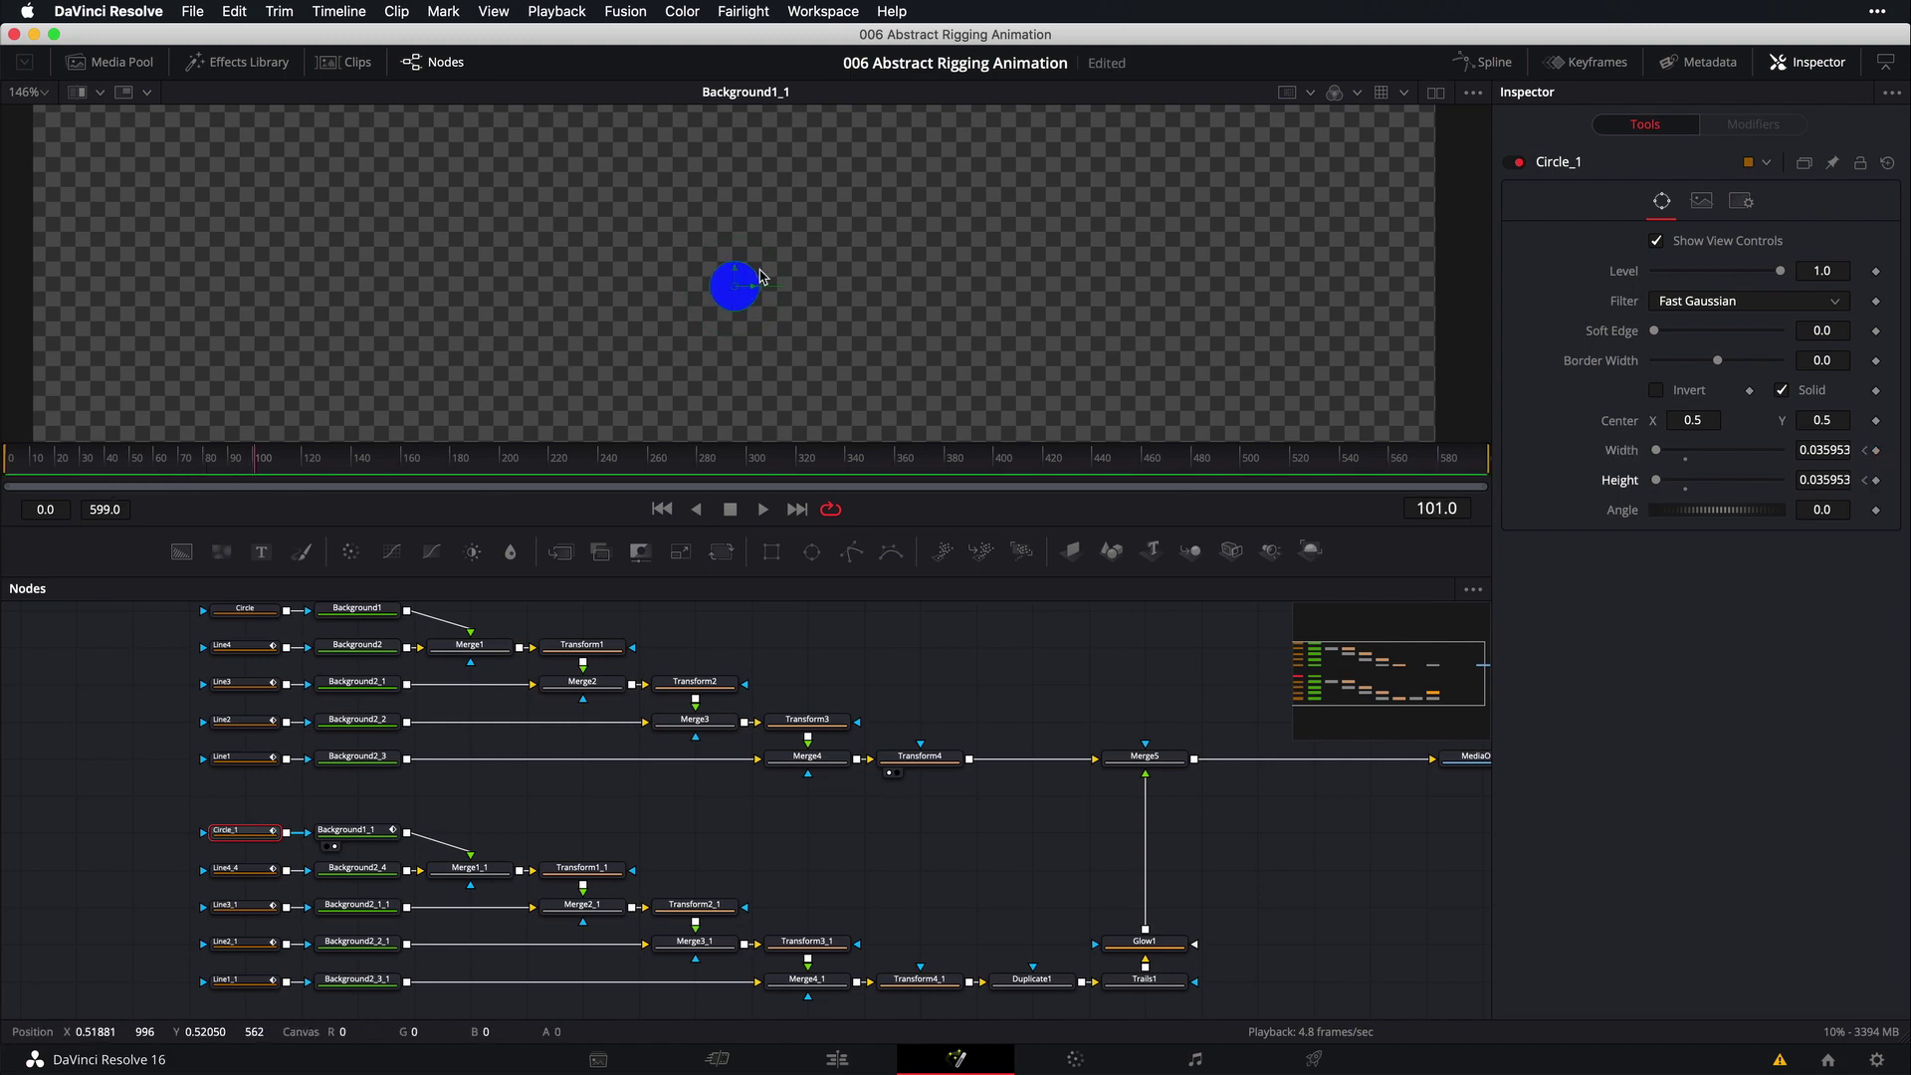
{"action": "left_click_drag", "start_coordinate": [757, 276], "coordinate": [802, 239]}
{"action": "left_click_drag", "start_coordinate": [265, 468], "coordinate": [646, 476]}
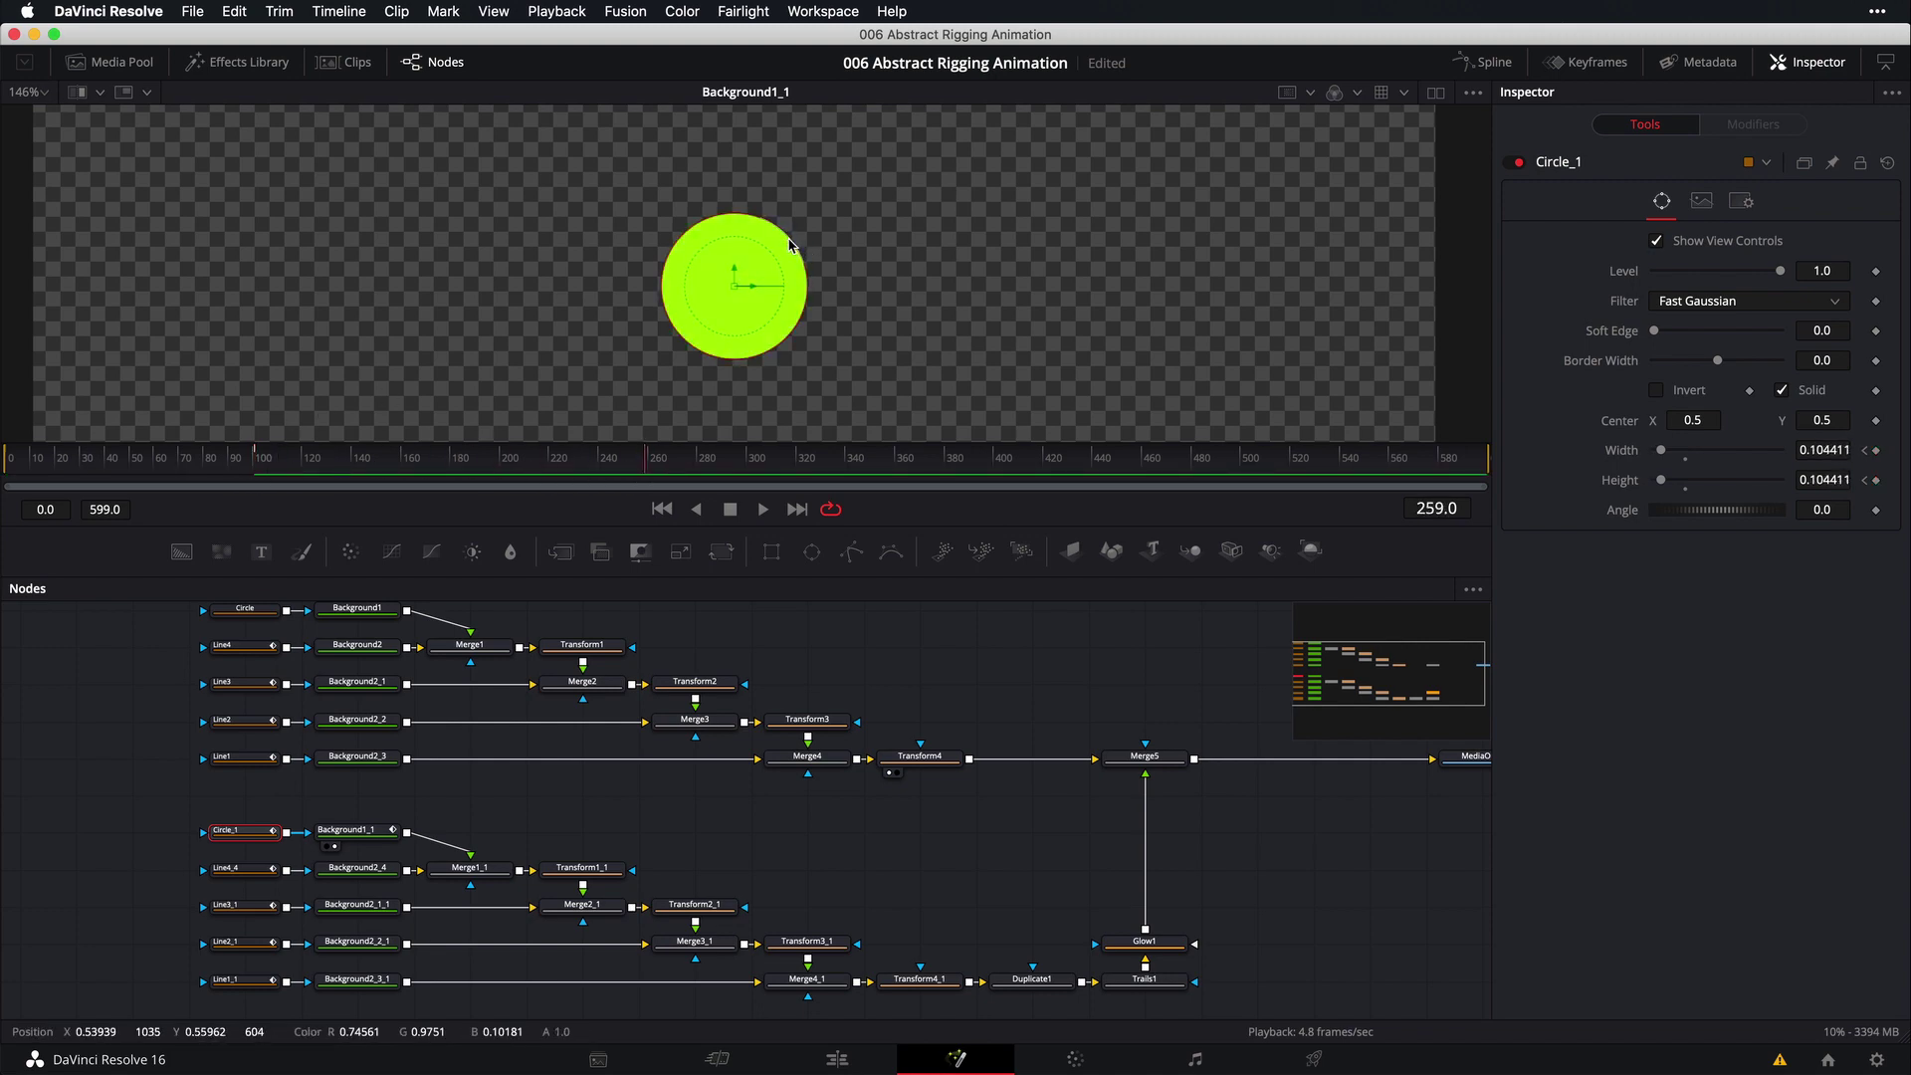
{"action": "left_click_drag", "start_coordinate": [788, 245], "coordinate": [770, 258]}
Enlarge Circle_1 to a width and height of about 0.099 at frame 435, and shrink it at frame 599
{"action": "left_click_drag", "start_coordinate": [815, 460], "coordinate": [1080, 460]}
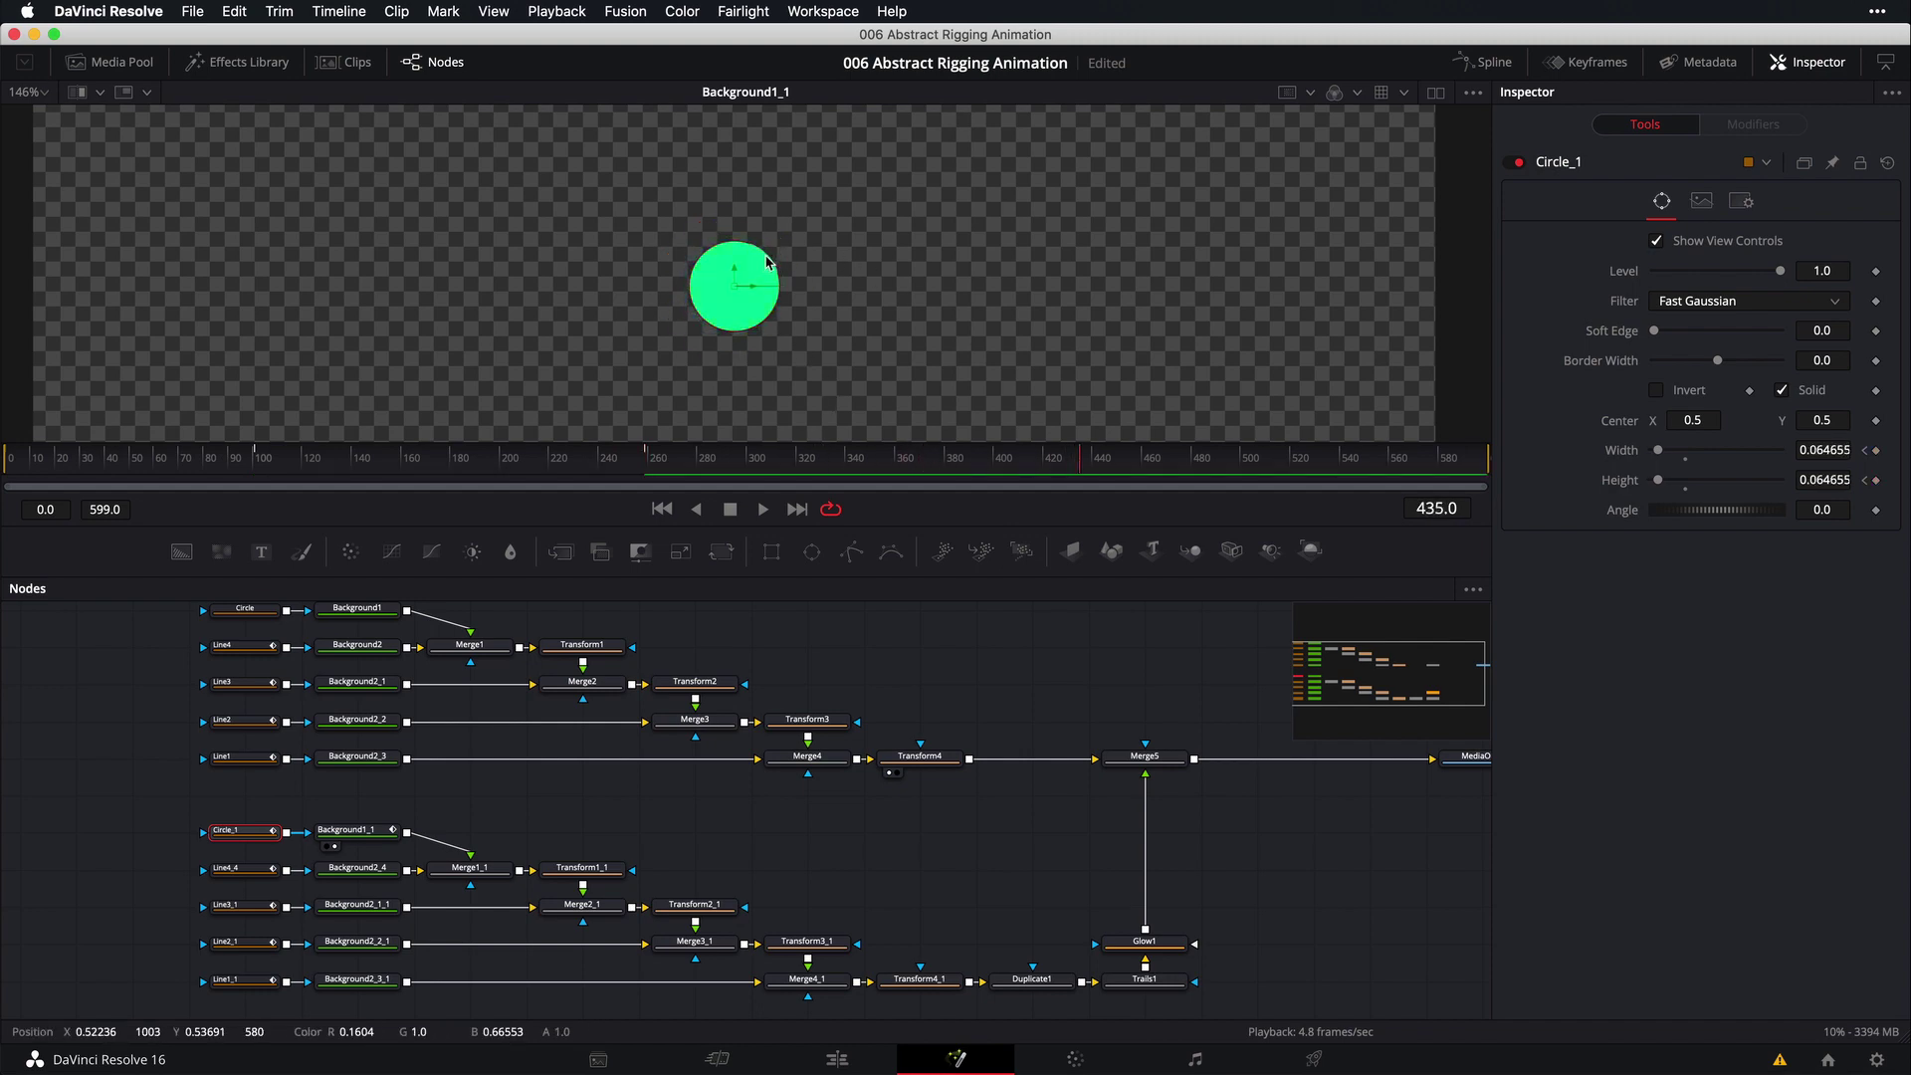
{"action": "left_click_drag", "start_coordinate": [768, 261], "coordinate": [791, 243]}
{"action": "key", "text": "End"}
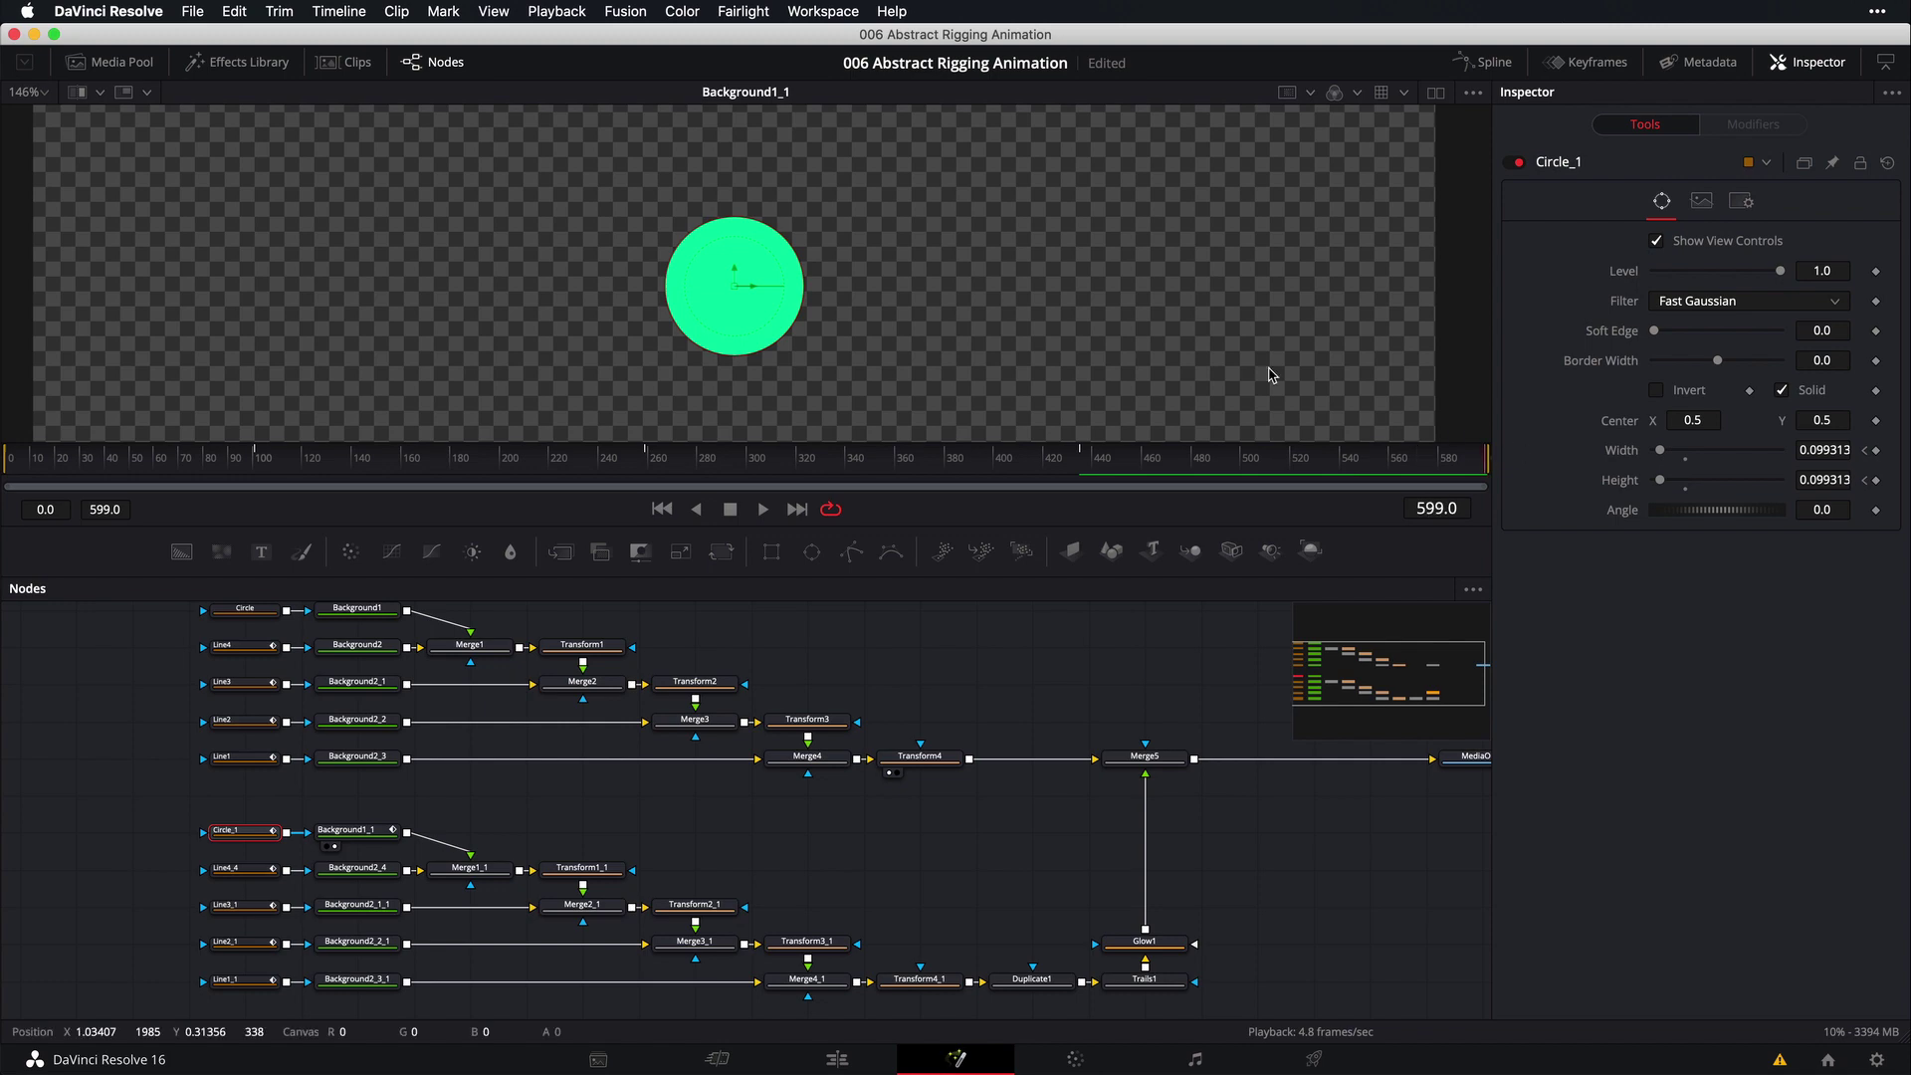
{"action": "left_click_drag", "start_coordinate": [783, 243], "coordinate": [754, 269]}
Return to frame 0 and show MediaOut1 in the viewer, fitted to the full frame
{"action": "mouse_move", "coordinate": [1060, 687]}
{"action": "left_mouse_down"}
{"action": "mouse_move", "coordinate": [907, 653]}
{"action": "mouse_move", "coordinate": [1035, 673]}
{"action": "left_mouse_up"}
{"action": "key", "text": "Home"}
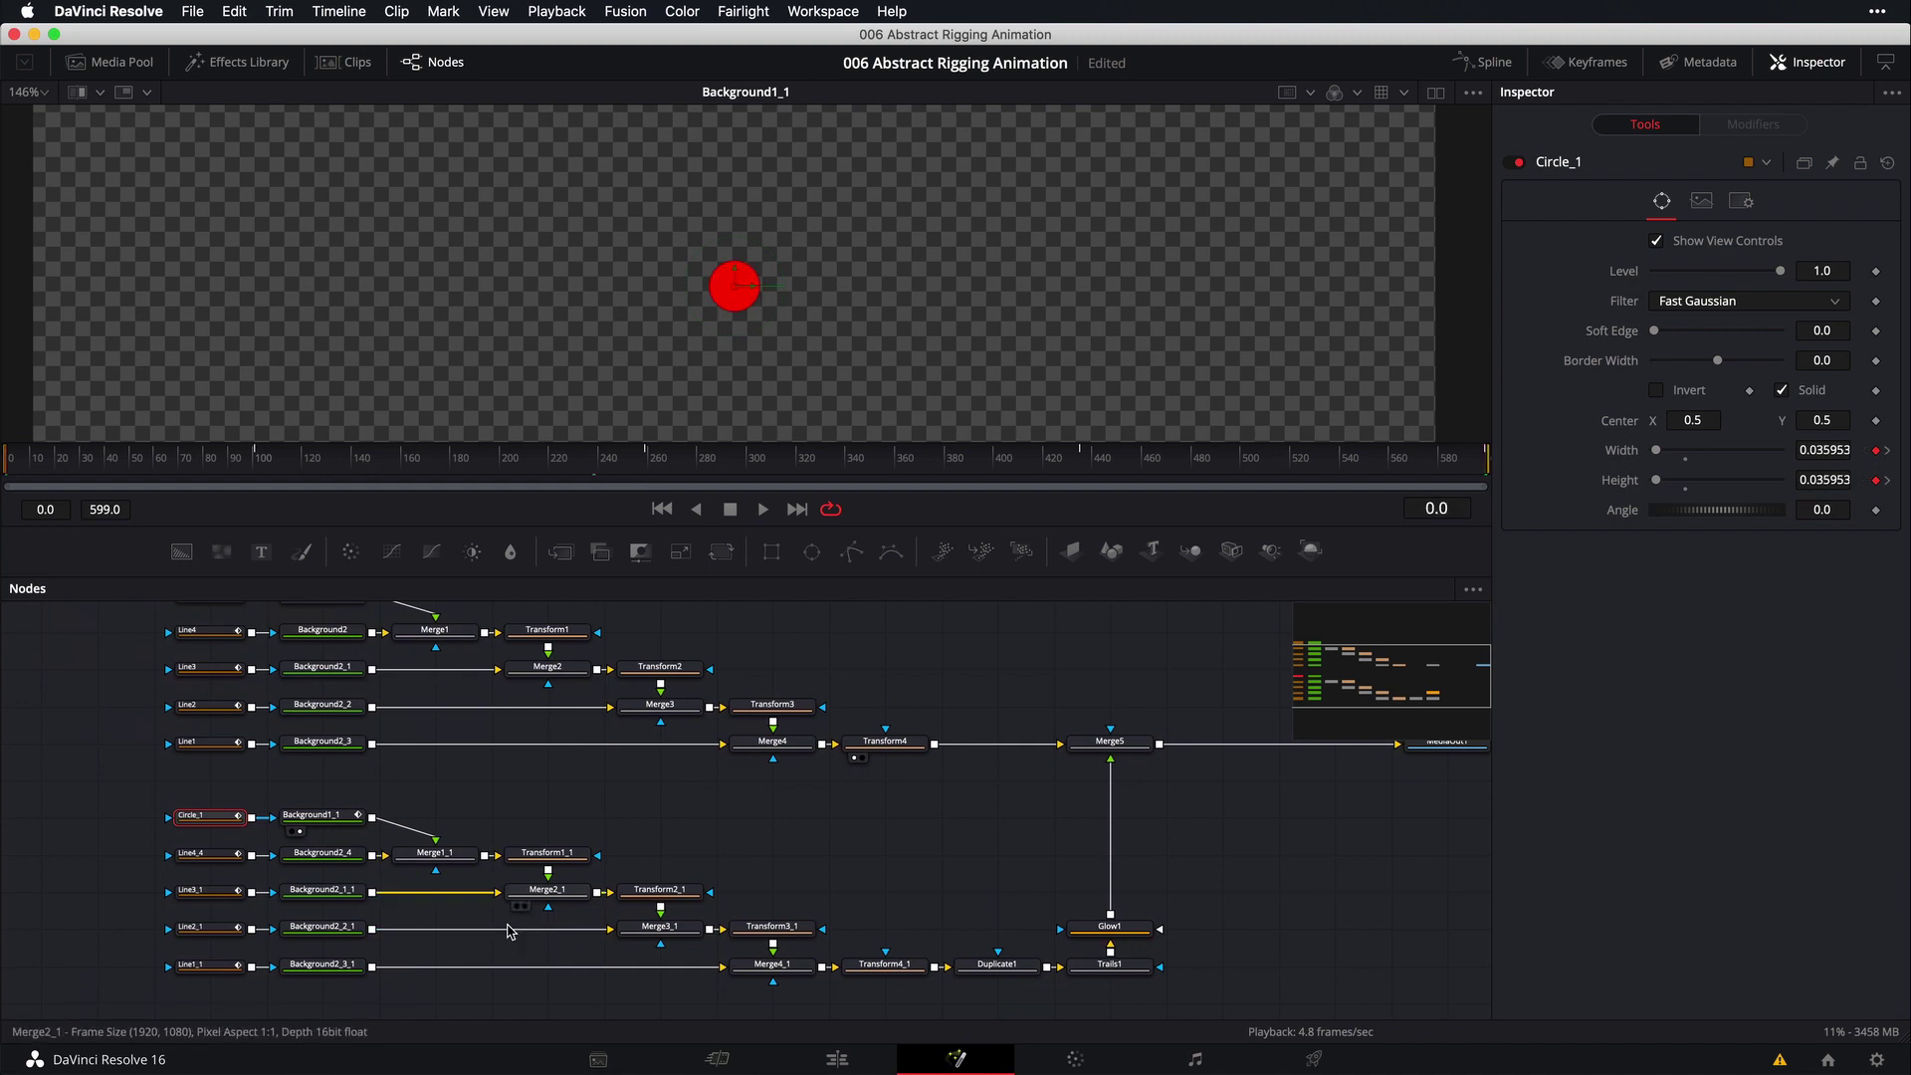
{"action": "left_click_drag", "start_coordinate": [1147, 669], "coordinate": [1053, 674]}
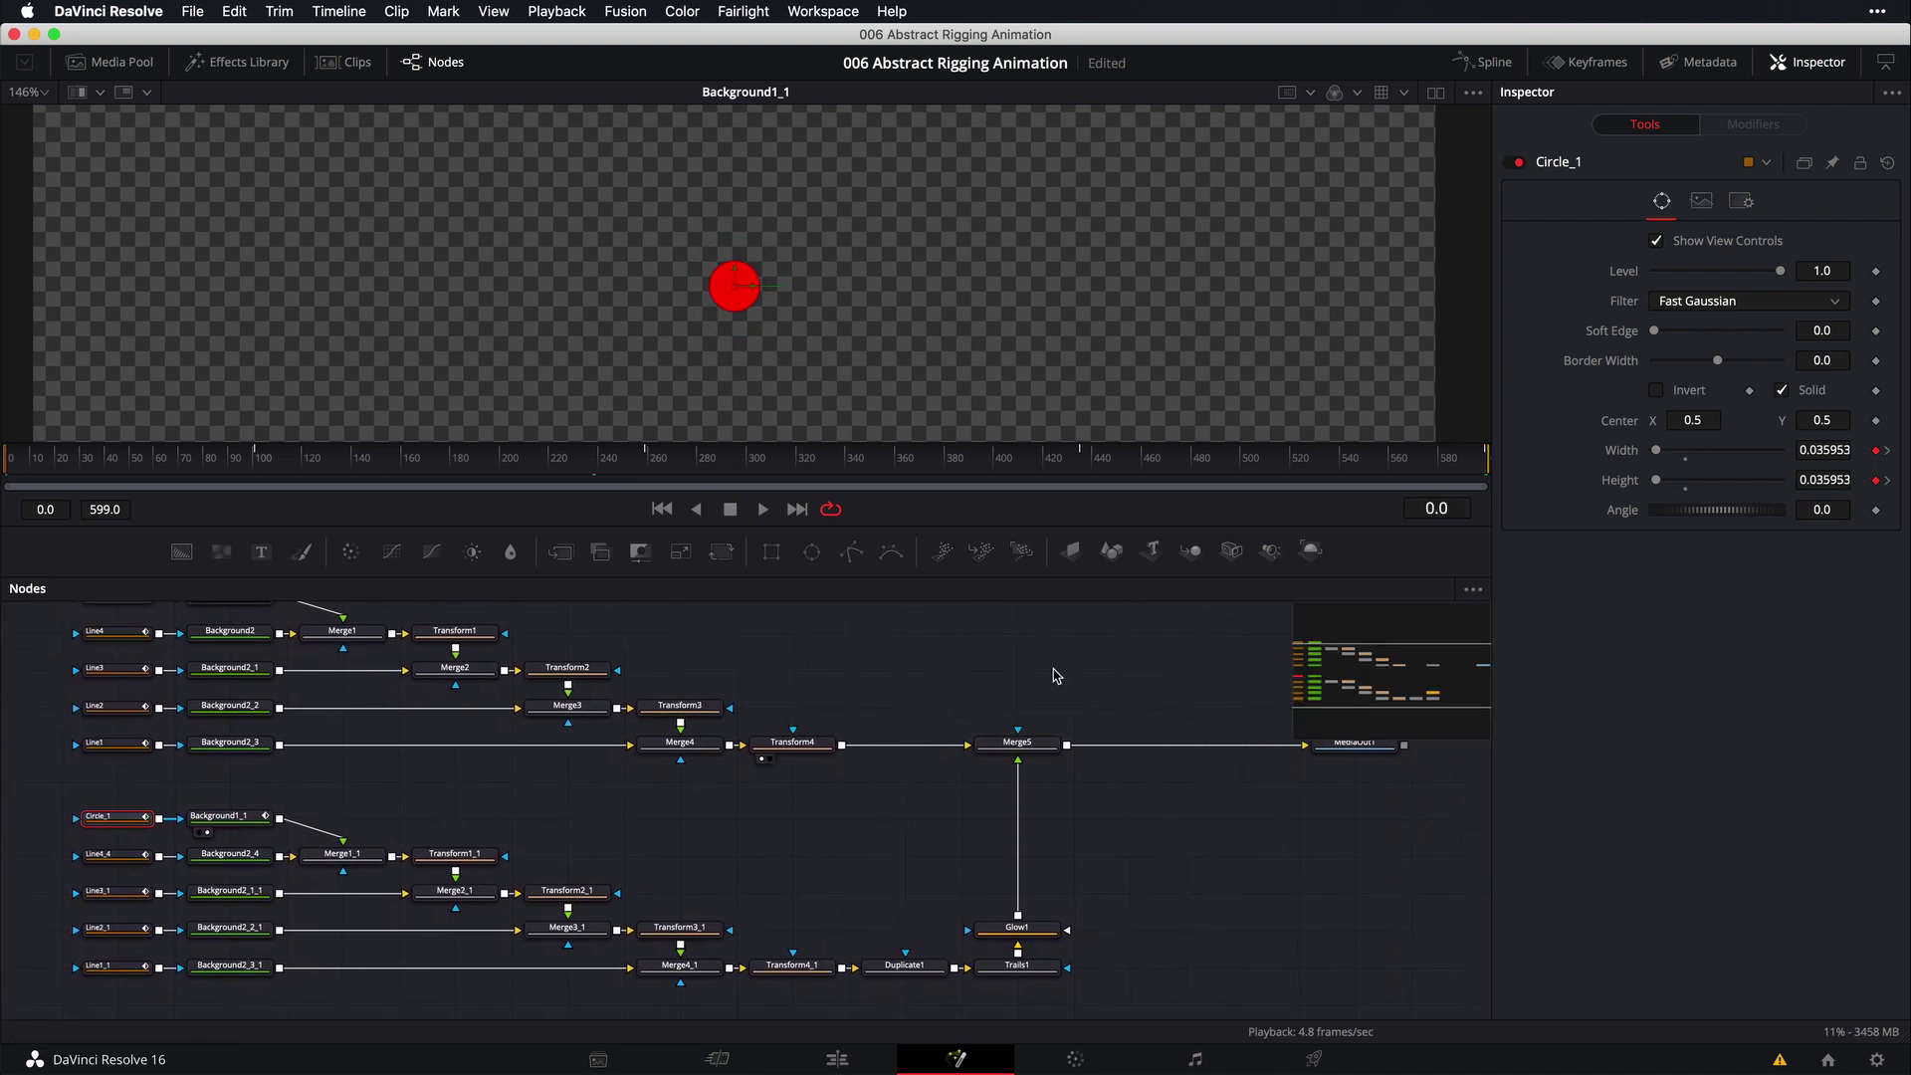
{"action": "left_click_drag", "start_coordinate": [1362, 753], "coordinate": [1041, 400]}
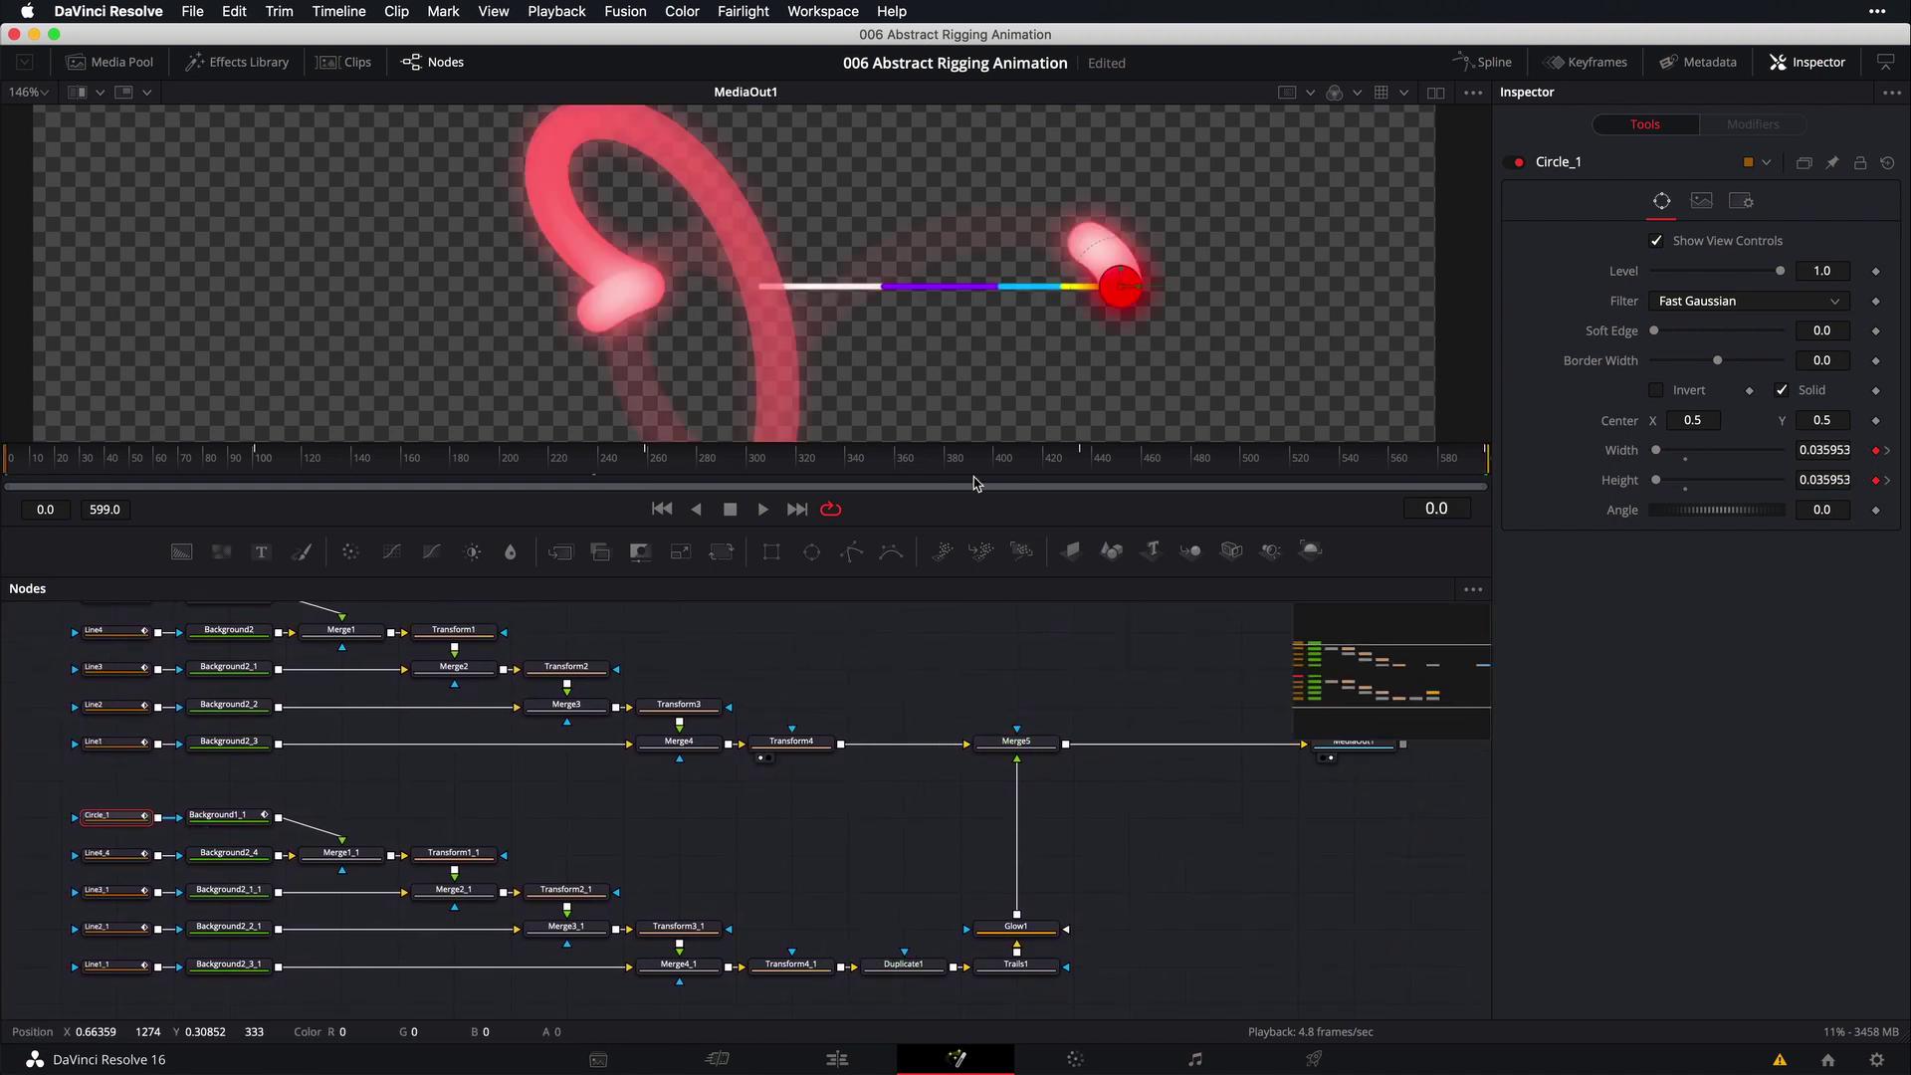
{"action": "key", "text": "ctrl+f"}
{"action": "key", "text": "ctrl+f"}
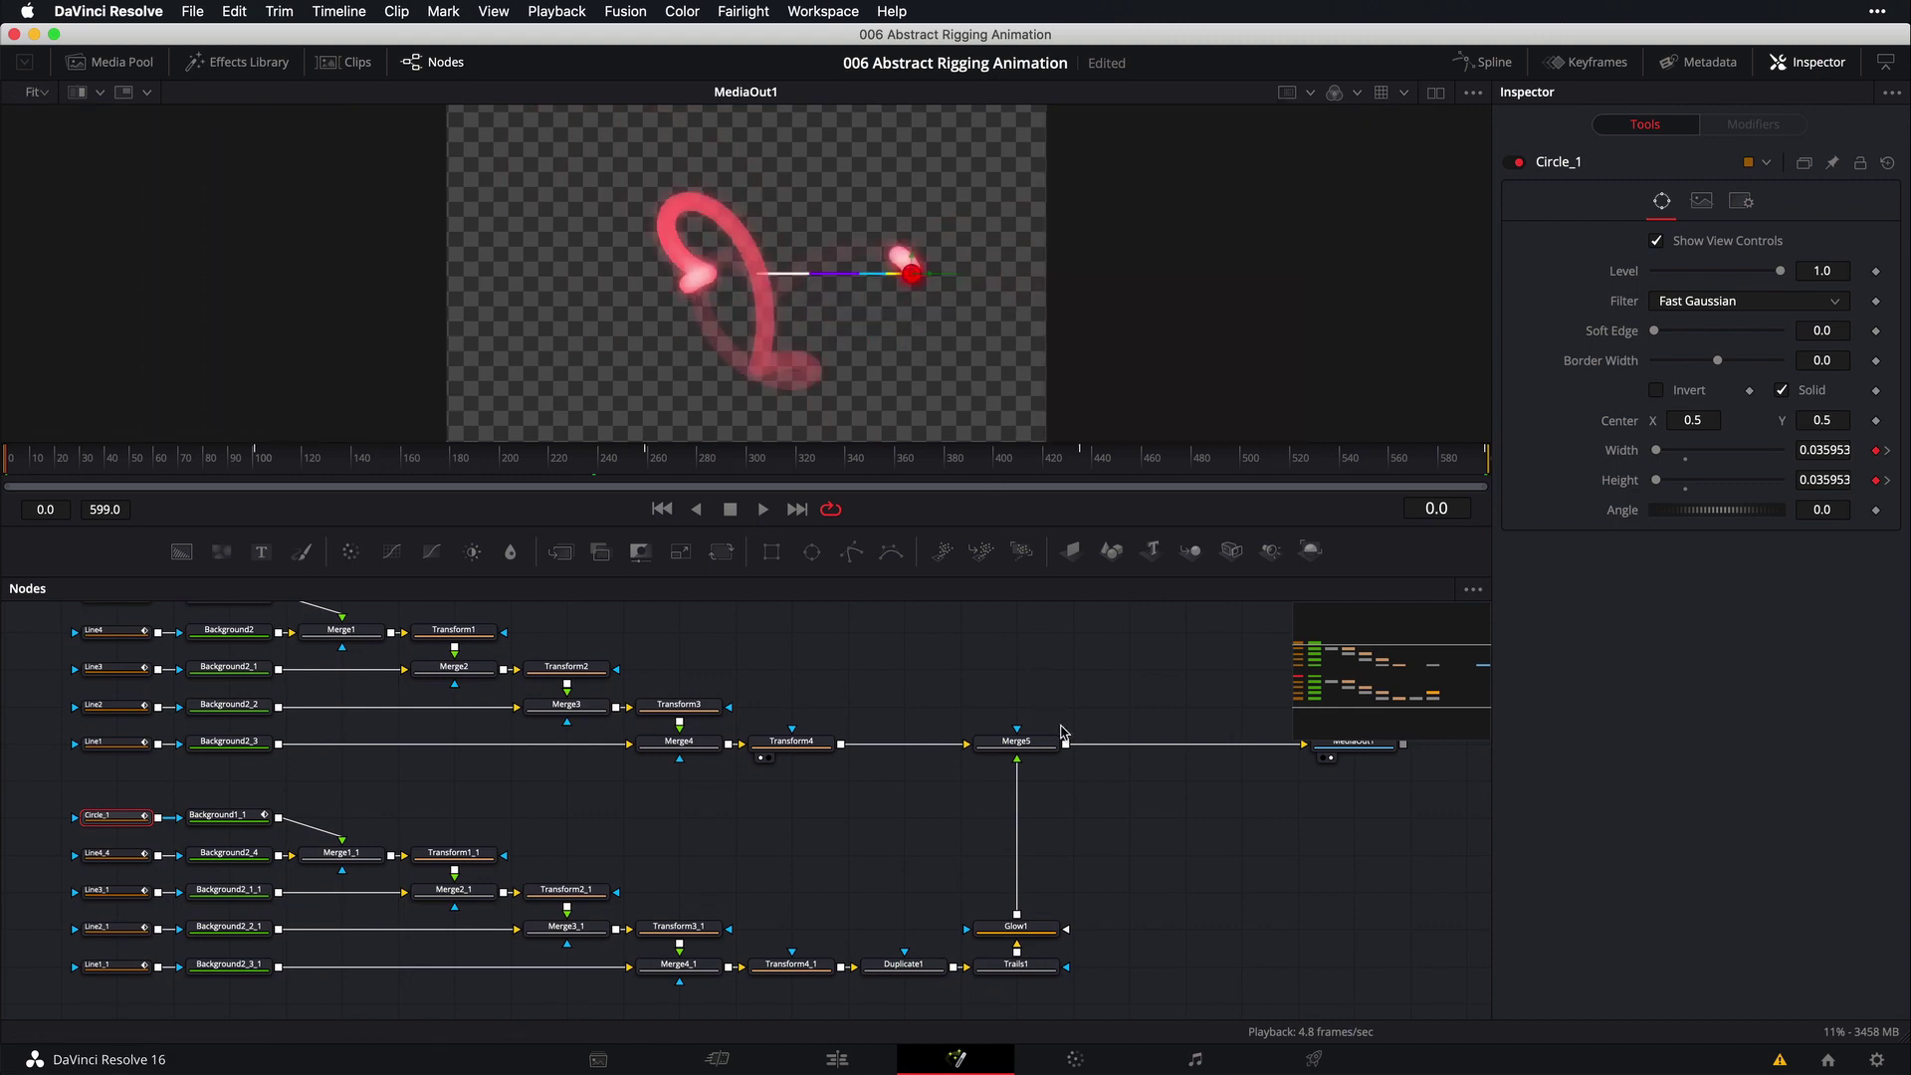
Restart Trails1 to clear the old trail, and play the animation through to about frame 226
{"action": "left_click", "coordinate": [1022, 971]}
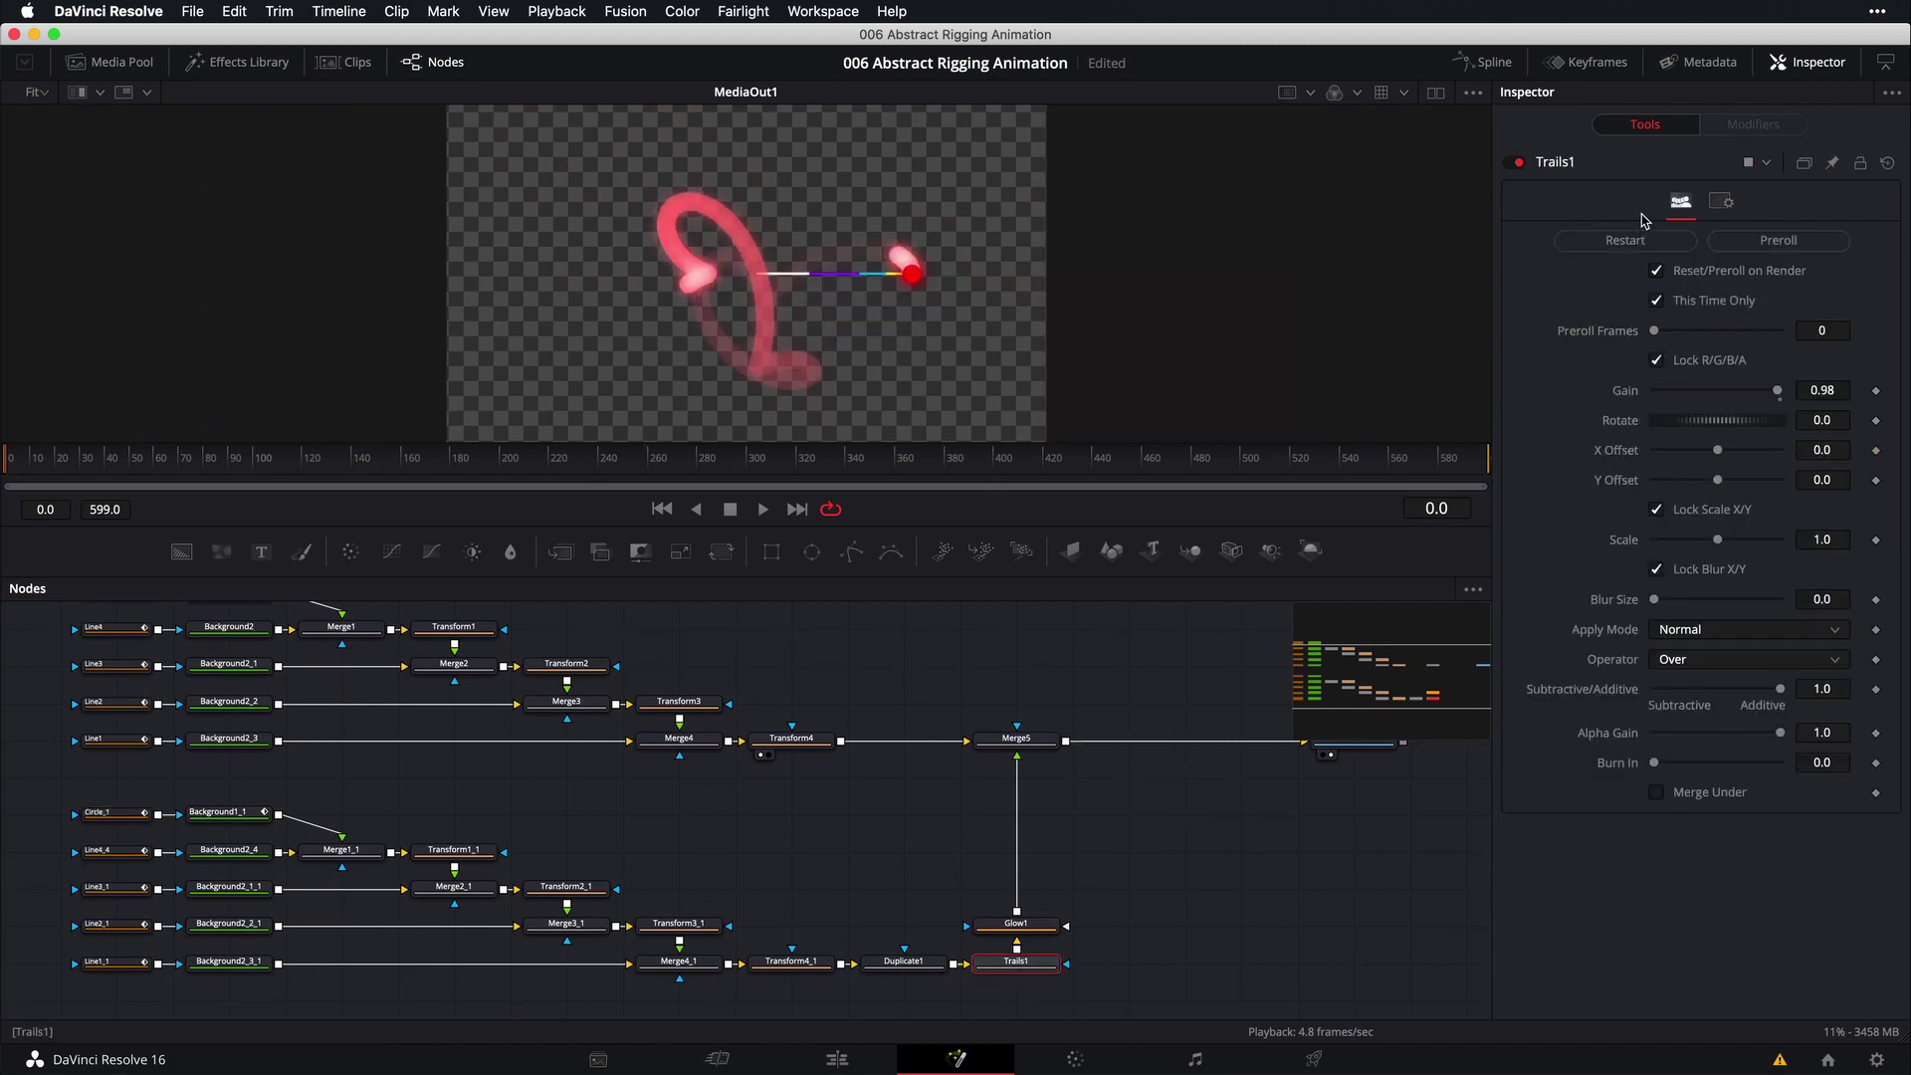
{"action": "left_click", "coordinate": [1625, 240]}
{"action": "key", "text": "space"}
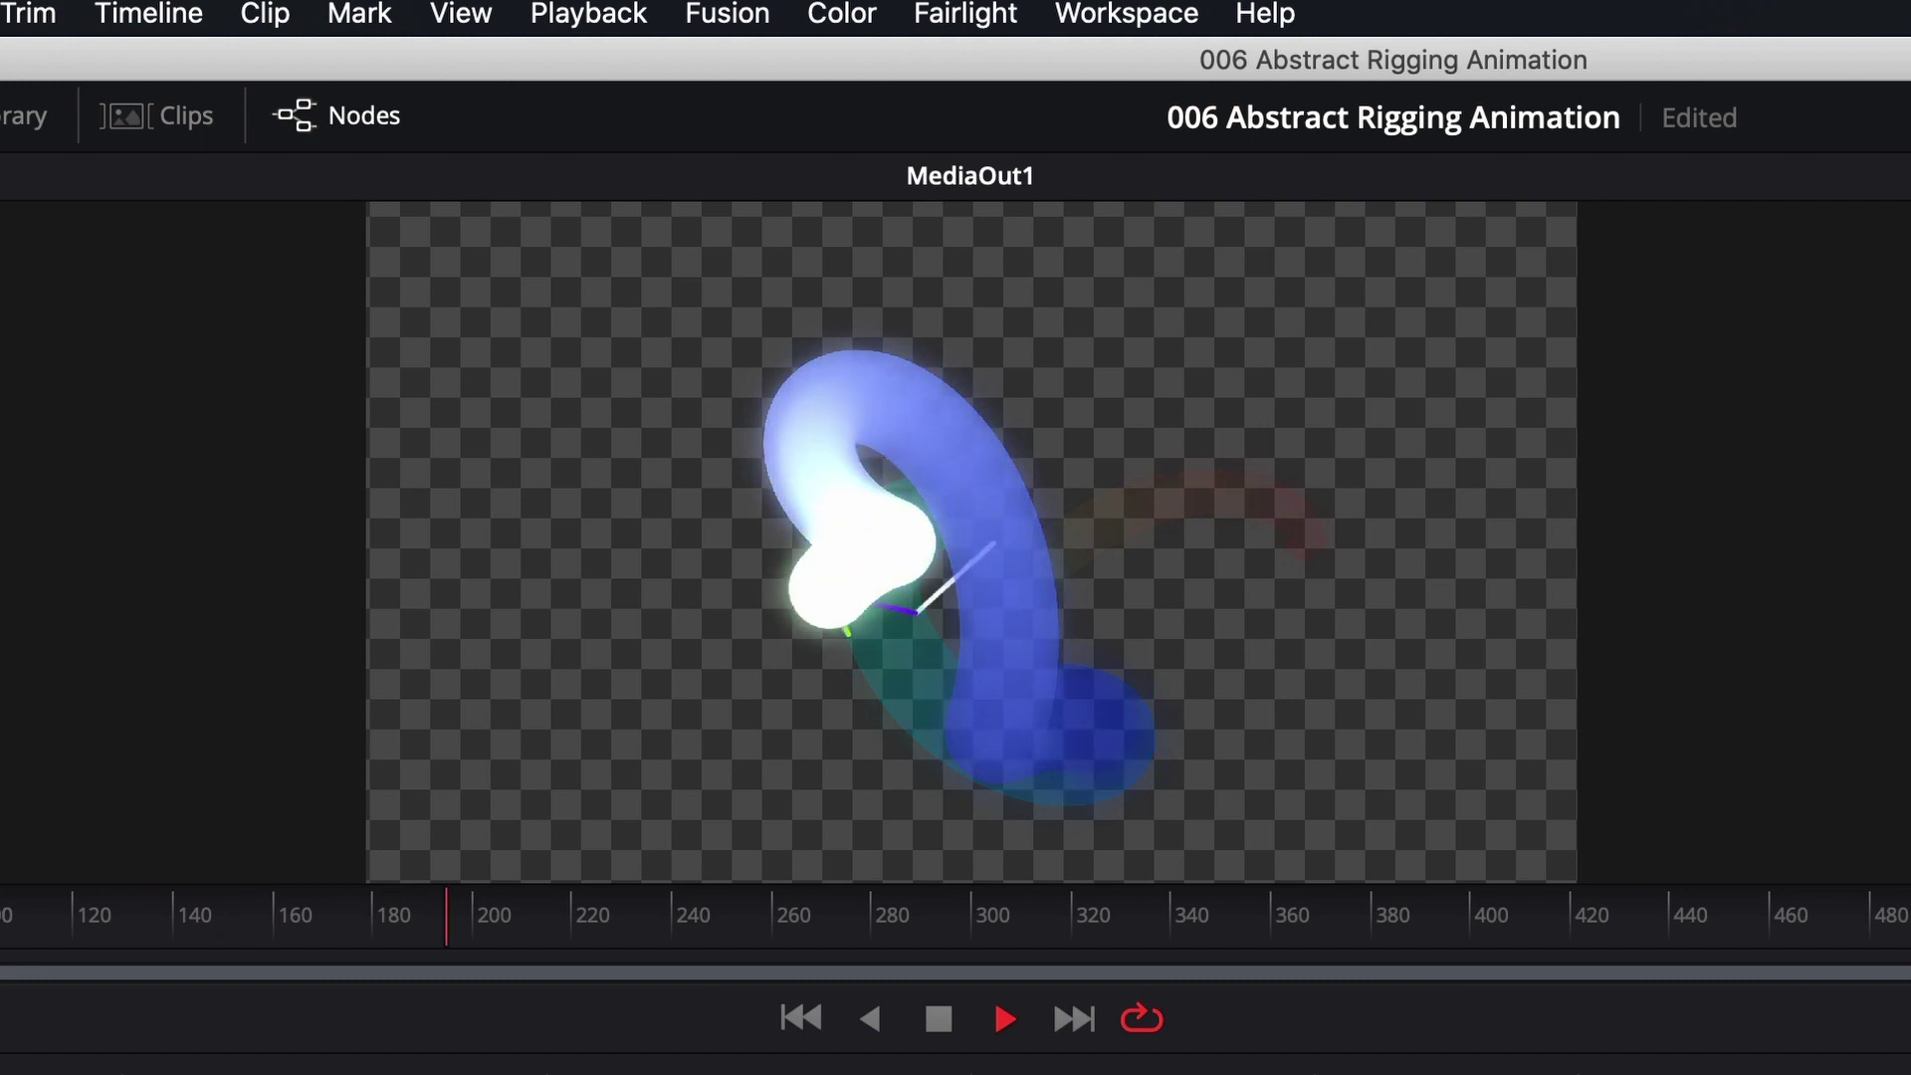
{"action": "key", "text": "space"}
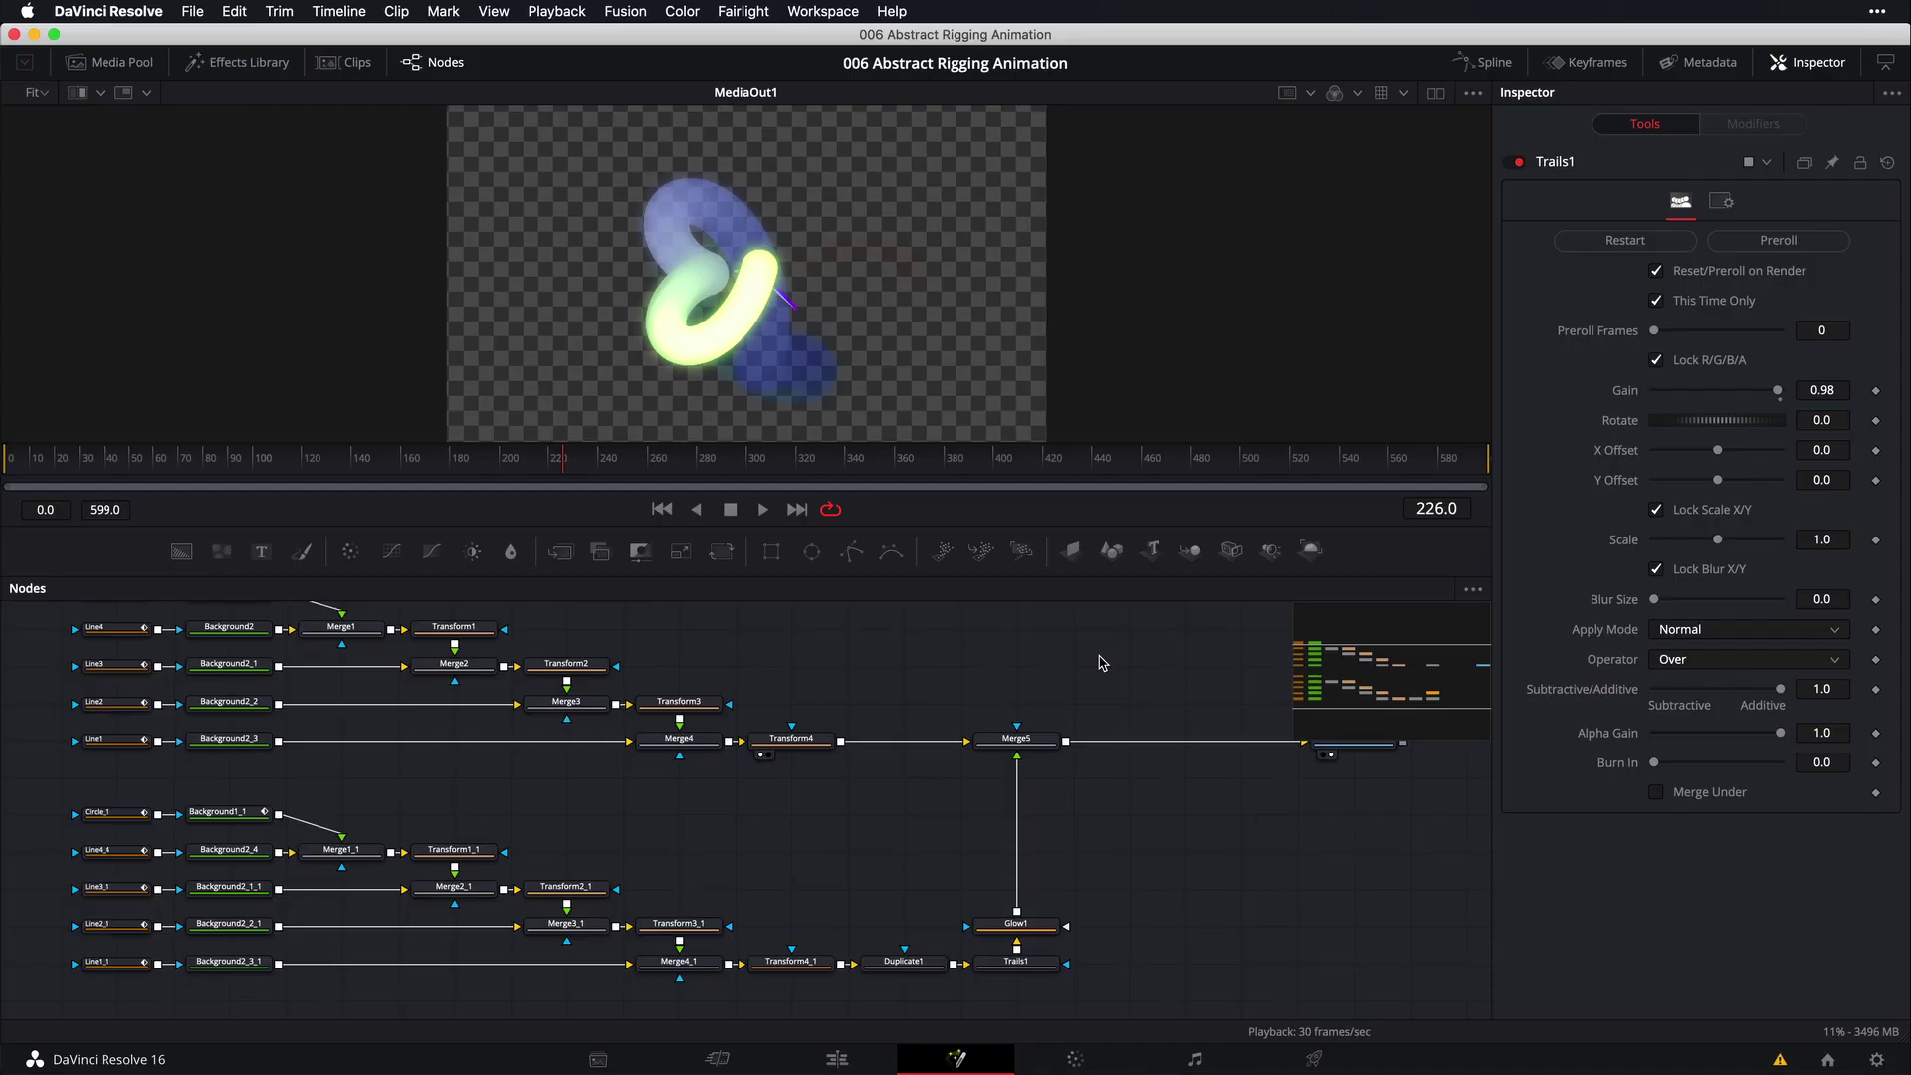
Add a Background node above Merge5, view it, and set its color to a dark grey with value 0.102
{"action": "key", "text": "shift+space"}
{"action": "type", "text": "b"}
{"action": "key", "text": "Return"}
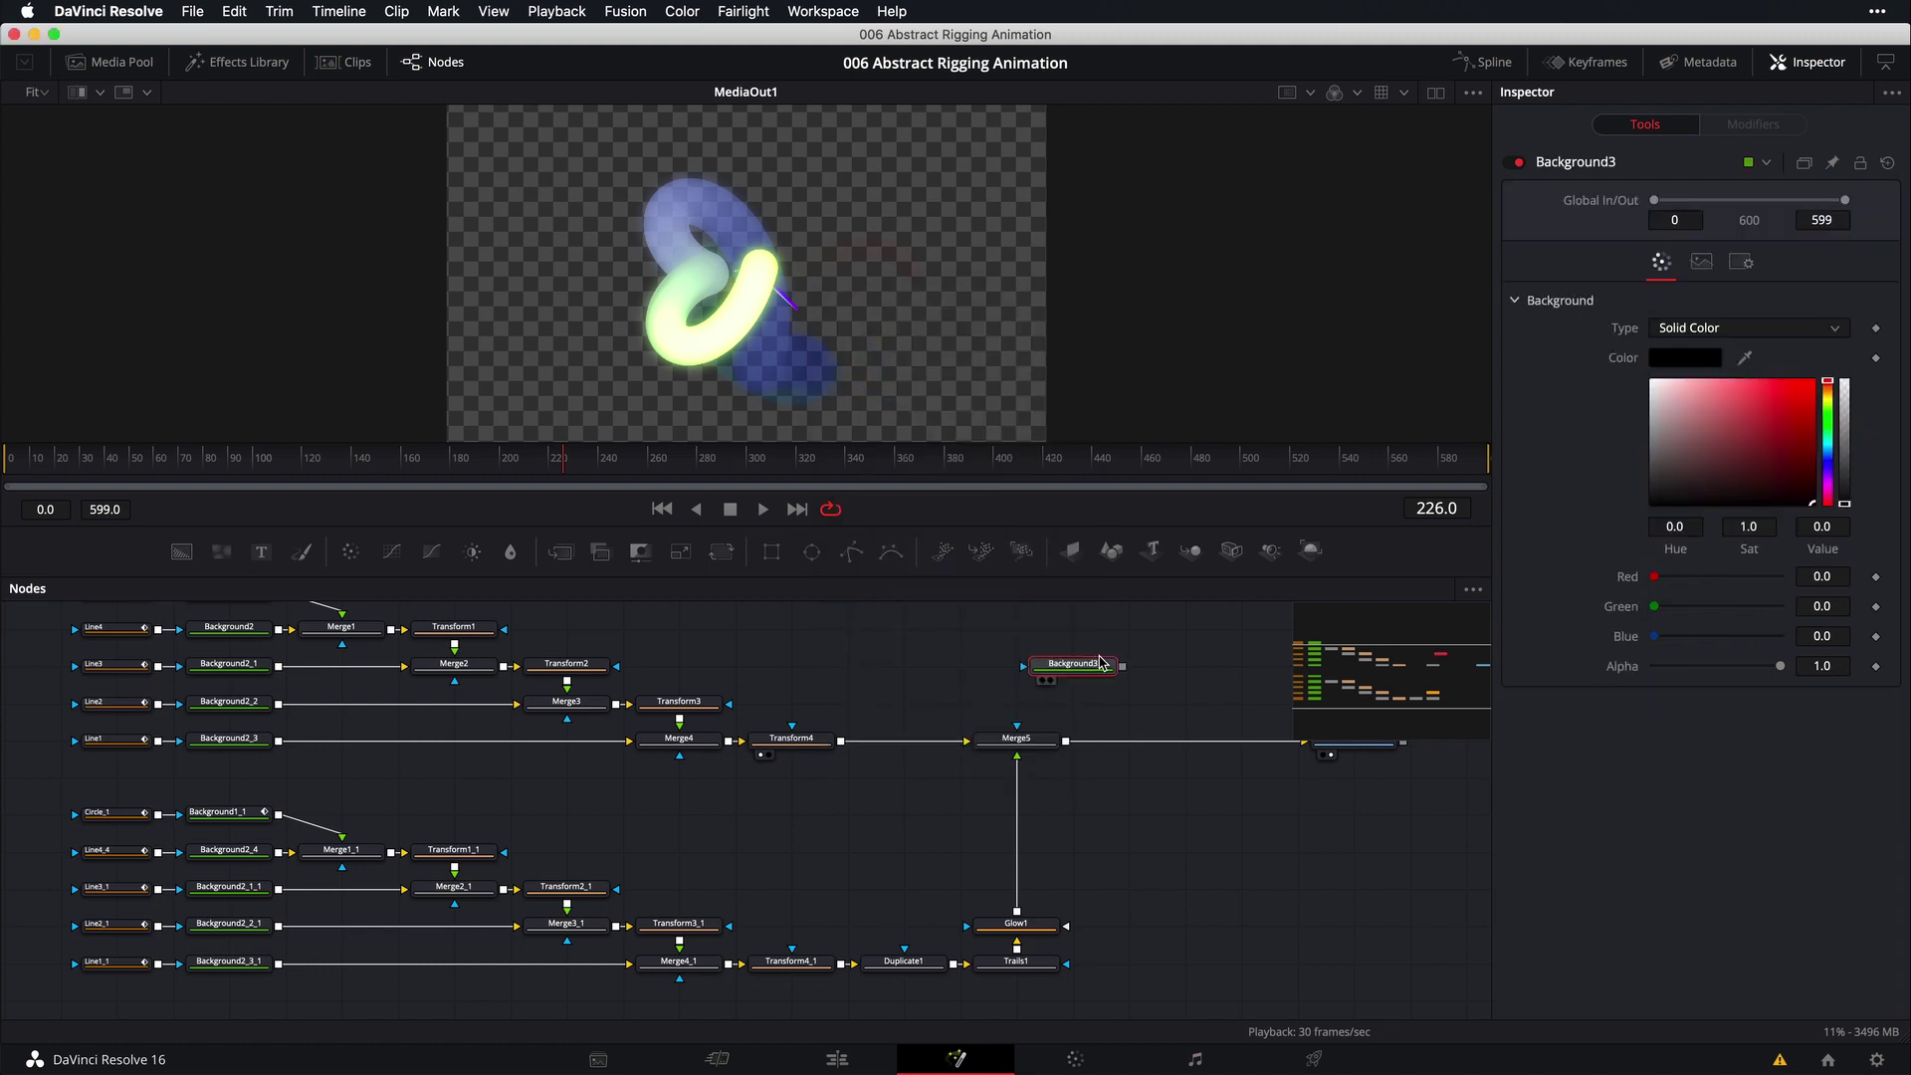
{"action": "left_click_drag", "start_coordinate": [1098, 669], "coordinate": [951, 318]}
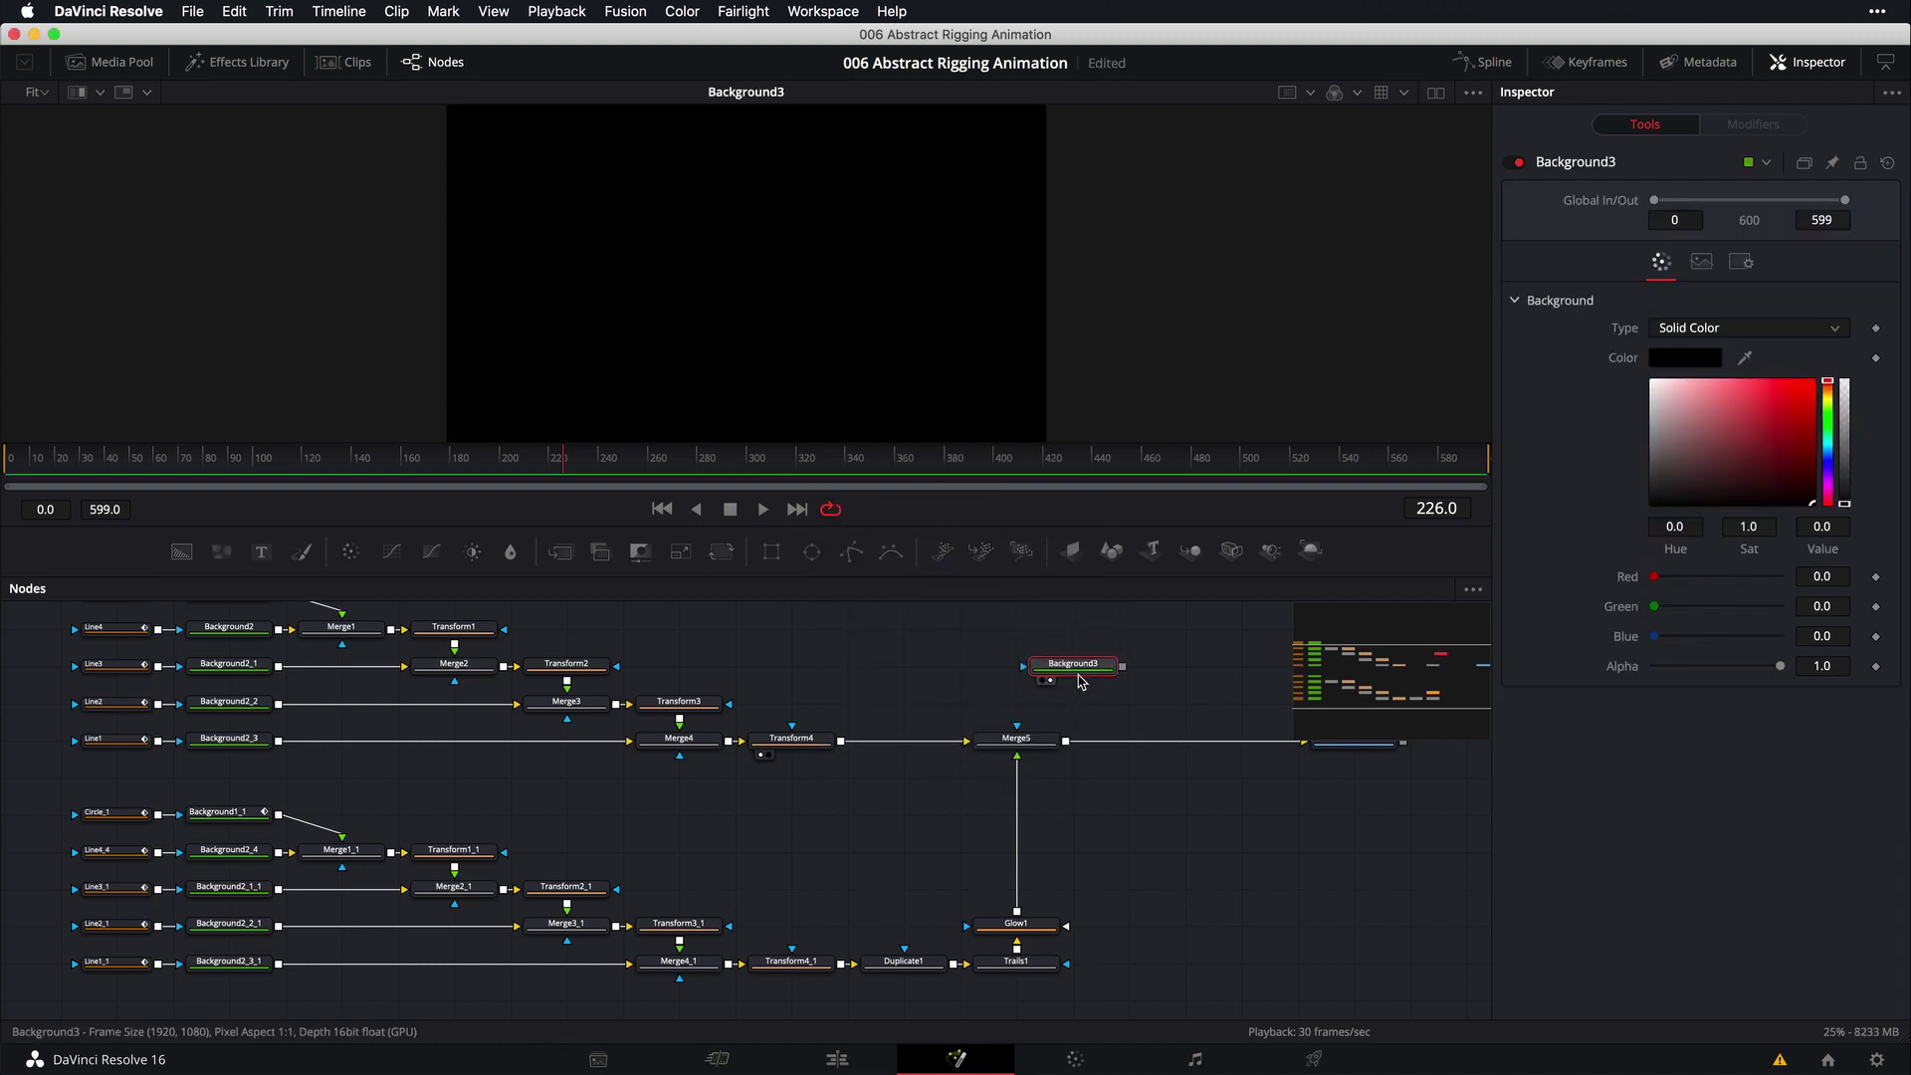
{"action": "left_click_drag", "start_coordinate": [1779, 450], "coordinate": [1613, 500]}
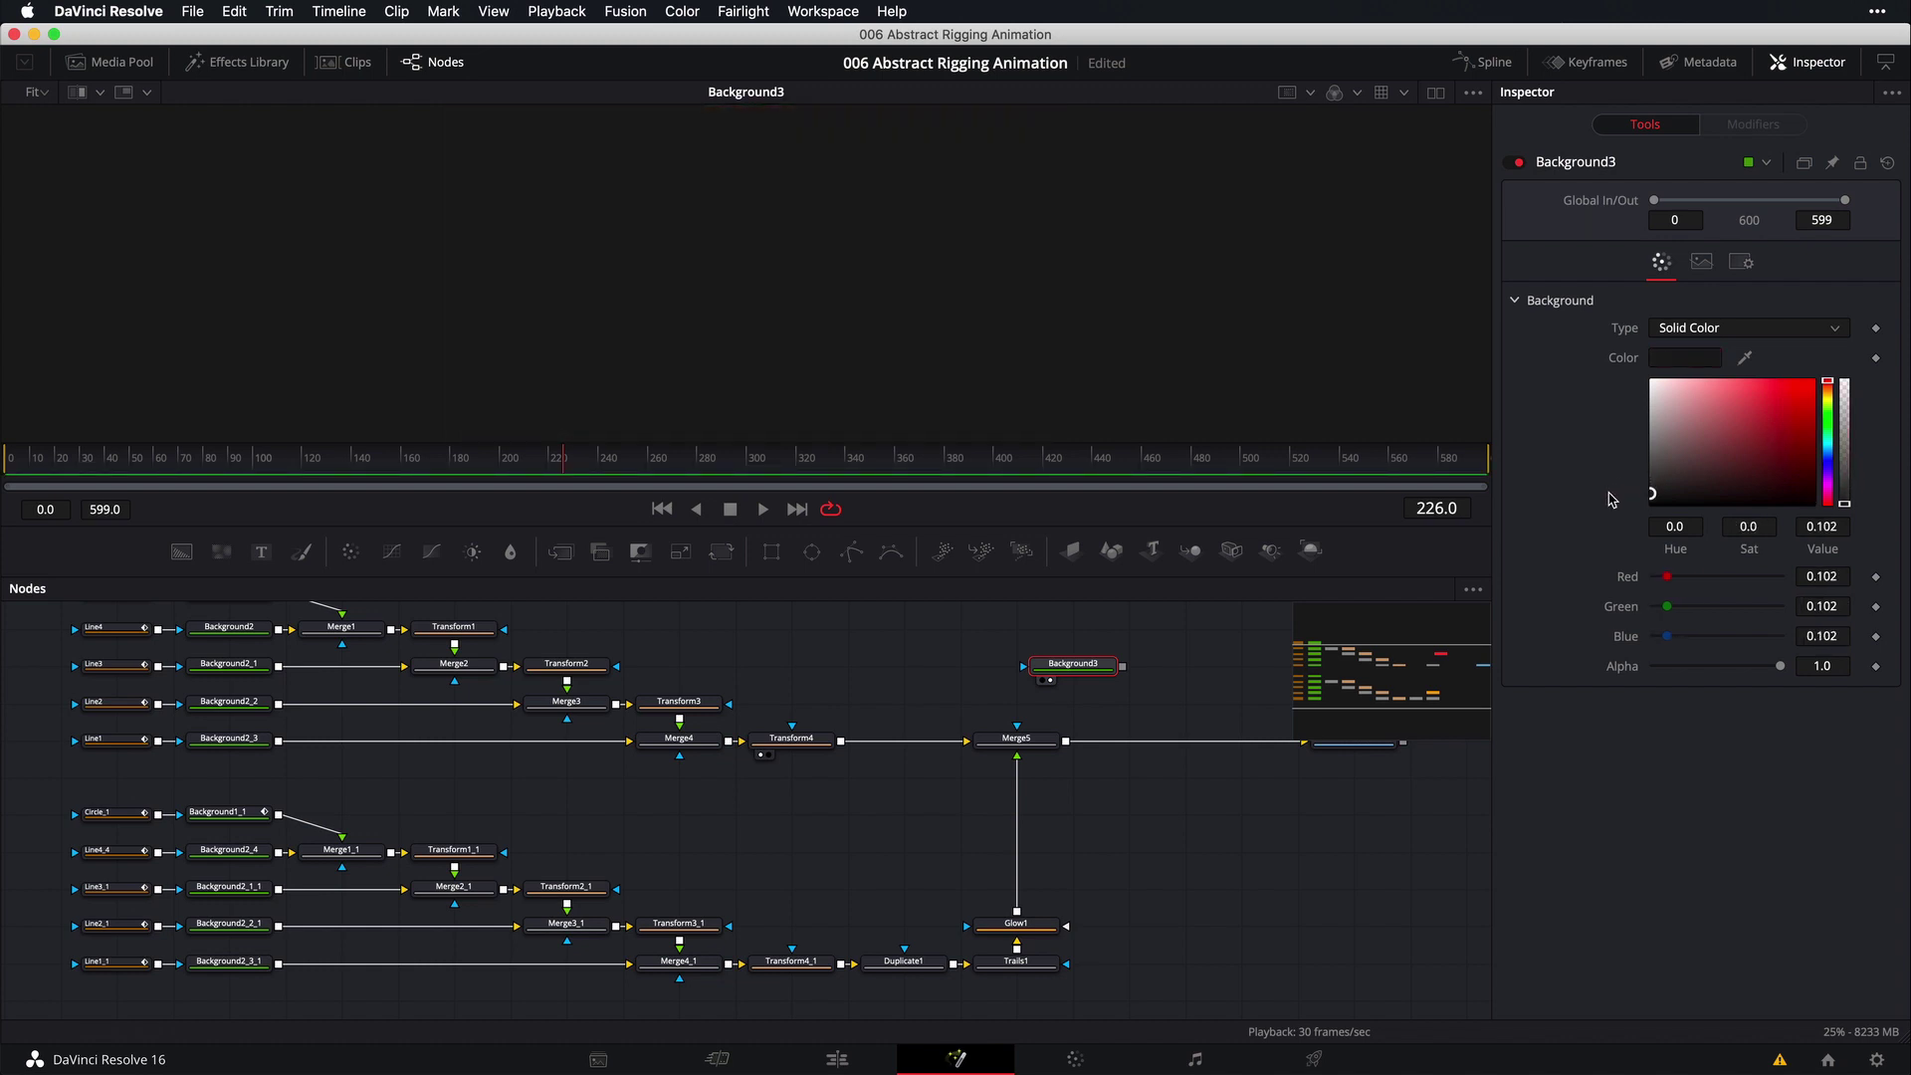
Merge Background3 with Merge5's output, align it above the new merge, and show Merge6 in the viewer
{"action": "left_click_drag", "start_coordinate": [1123, 667], "coordinate": [1068, 747]}
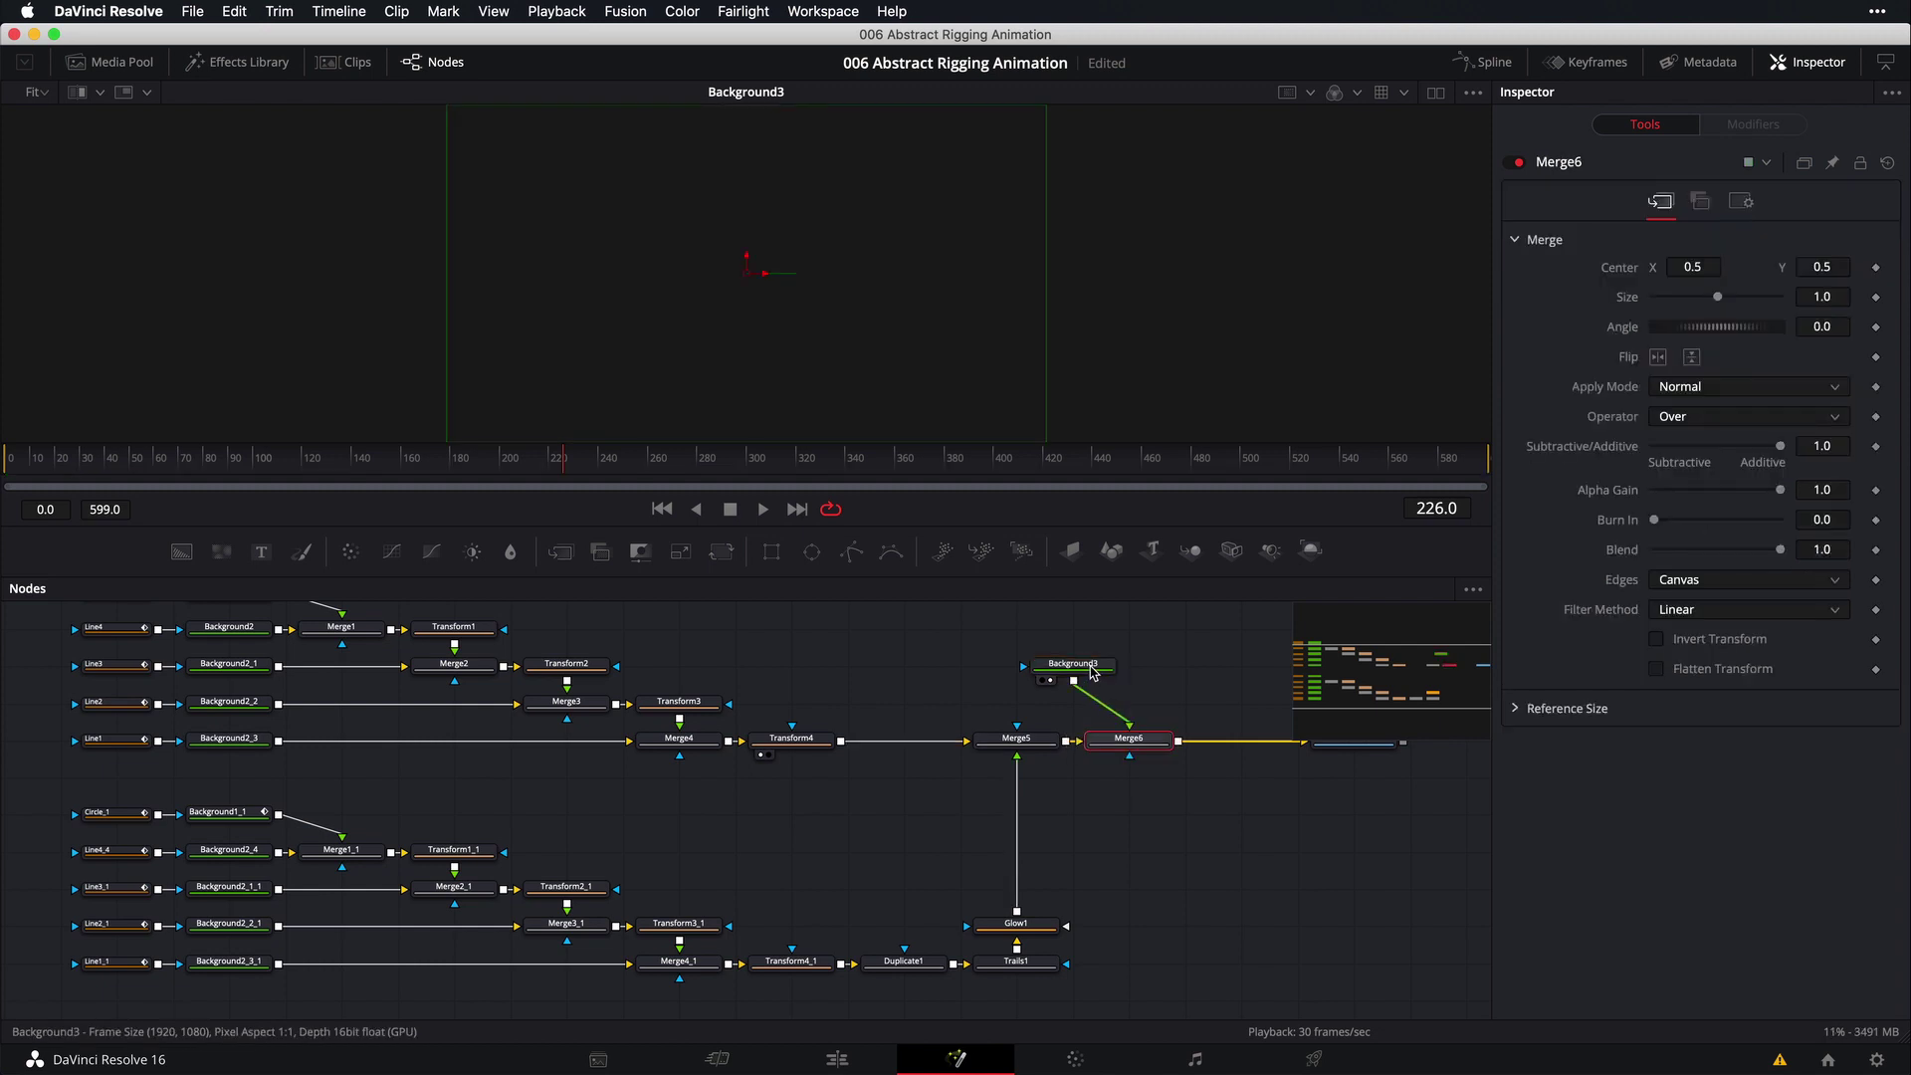
{"action": "left_click_drag", "start_coordinate": [1073, 664], "coordinate": [1129, 664]}
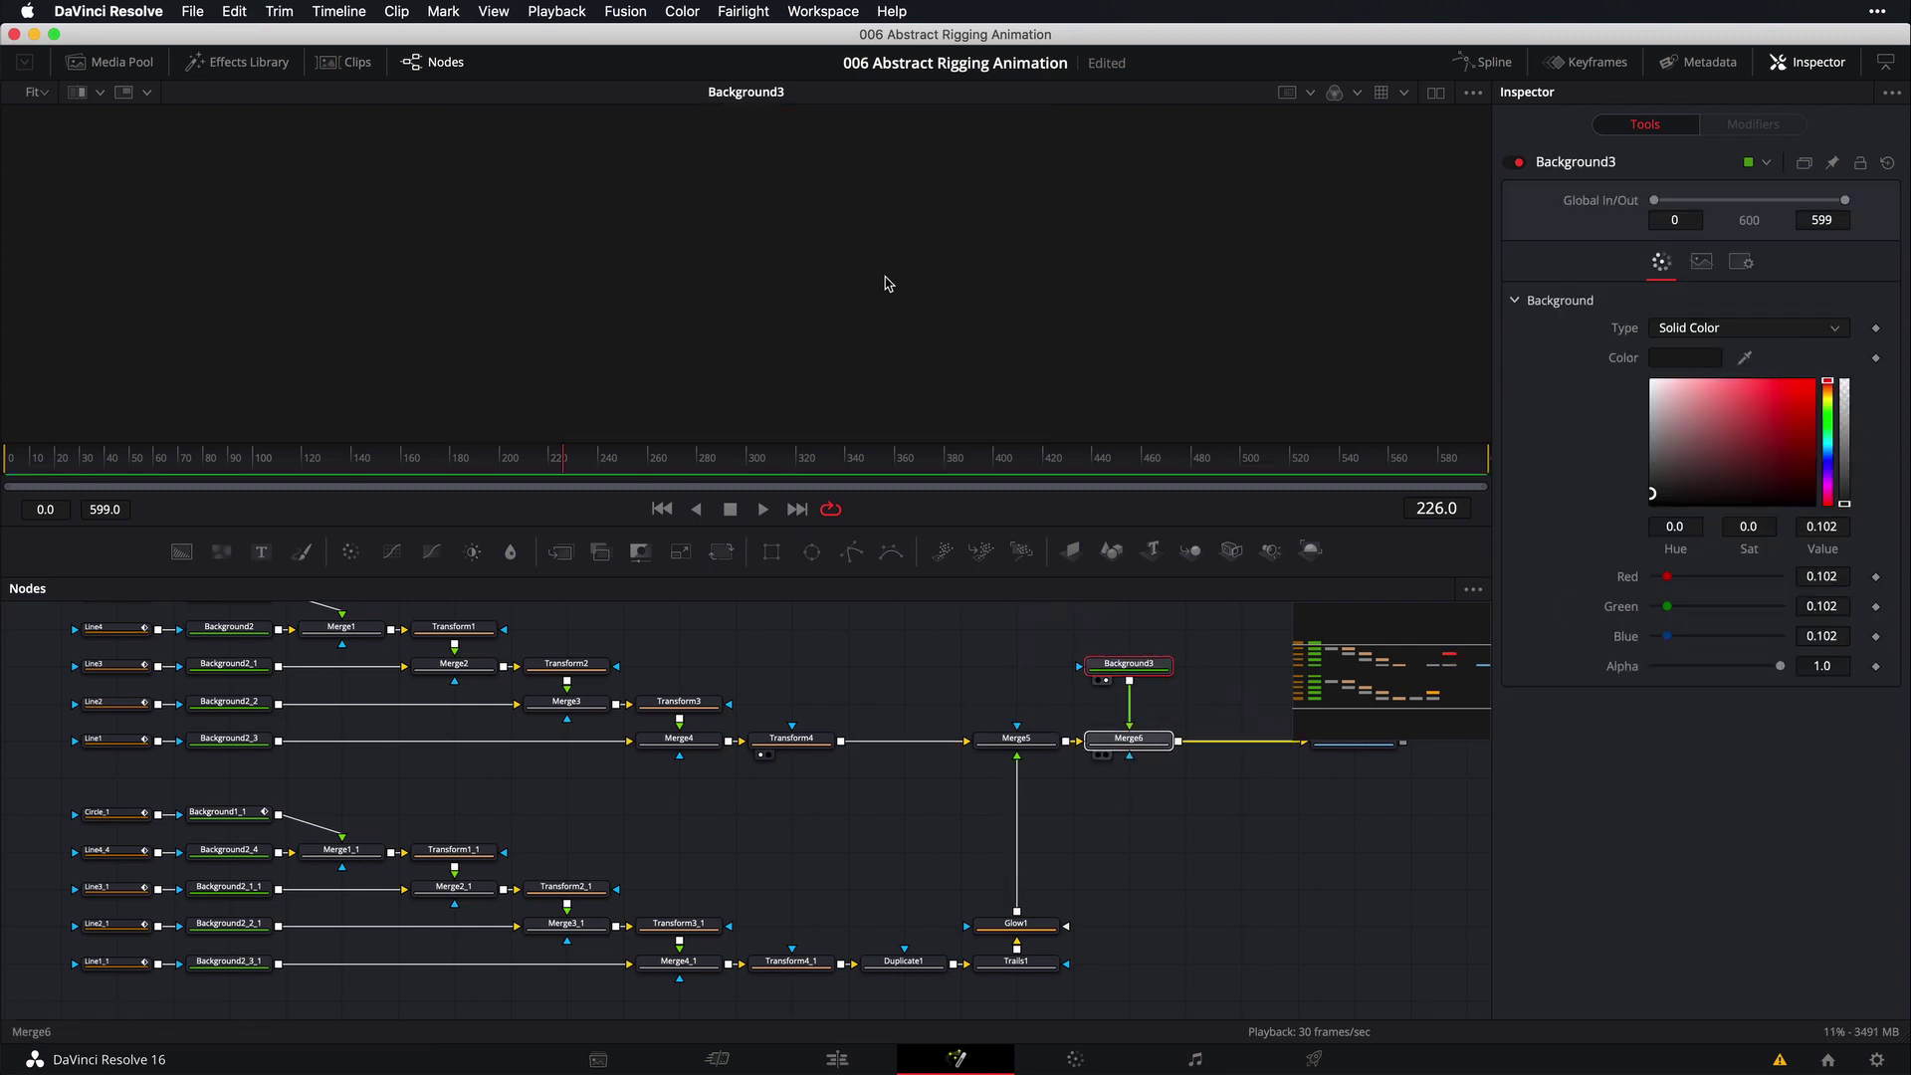
{"action": "key", "text": "1"}
{"action": "left_click", "coordinate": [1154, 745]}
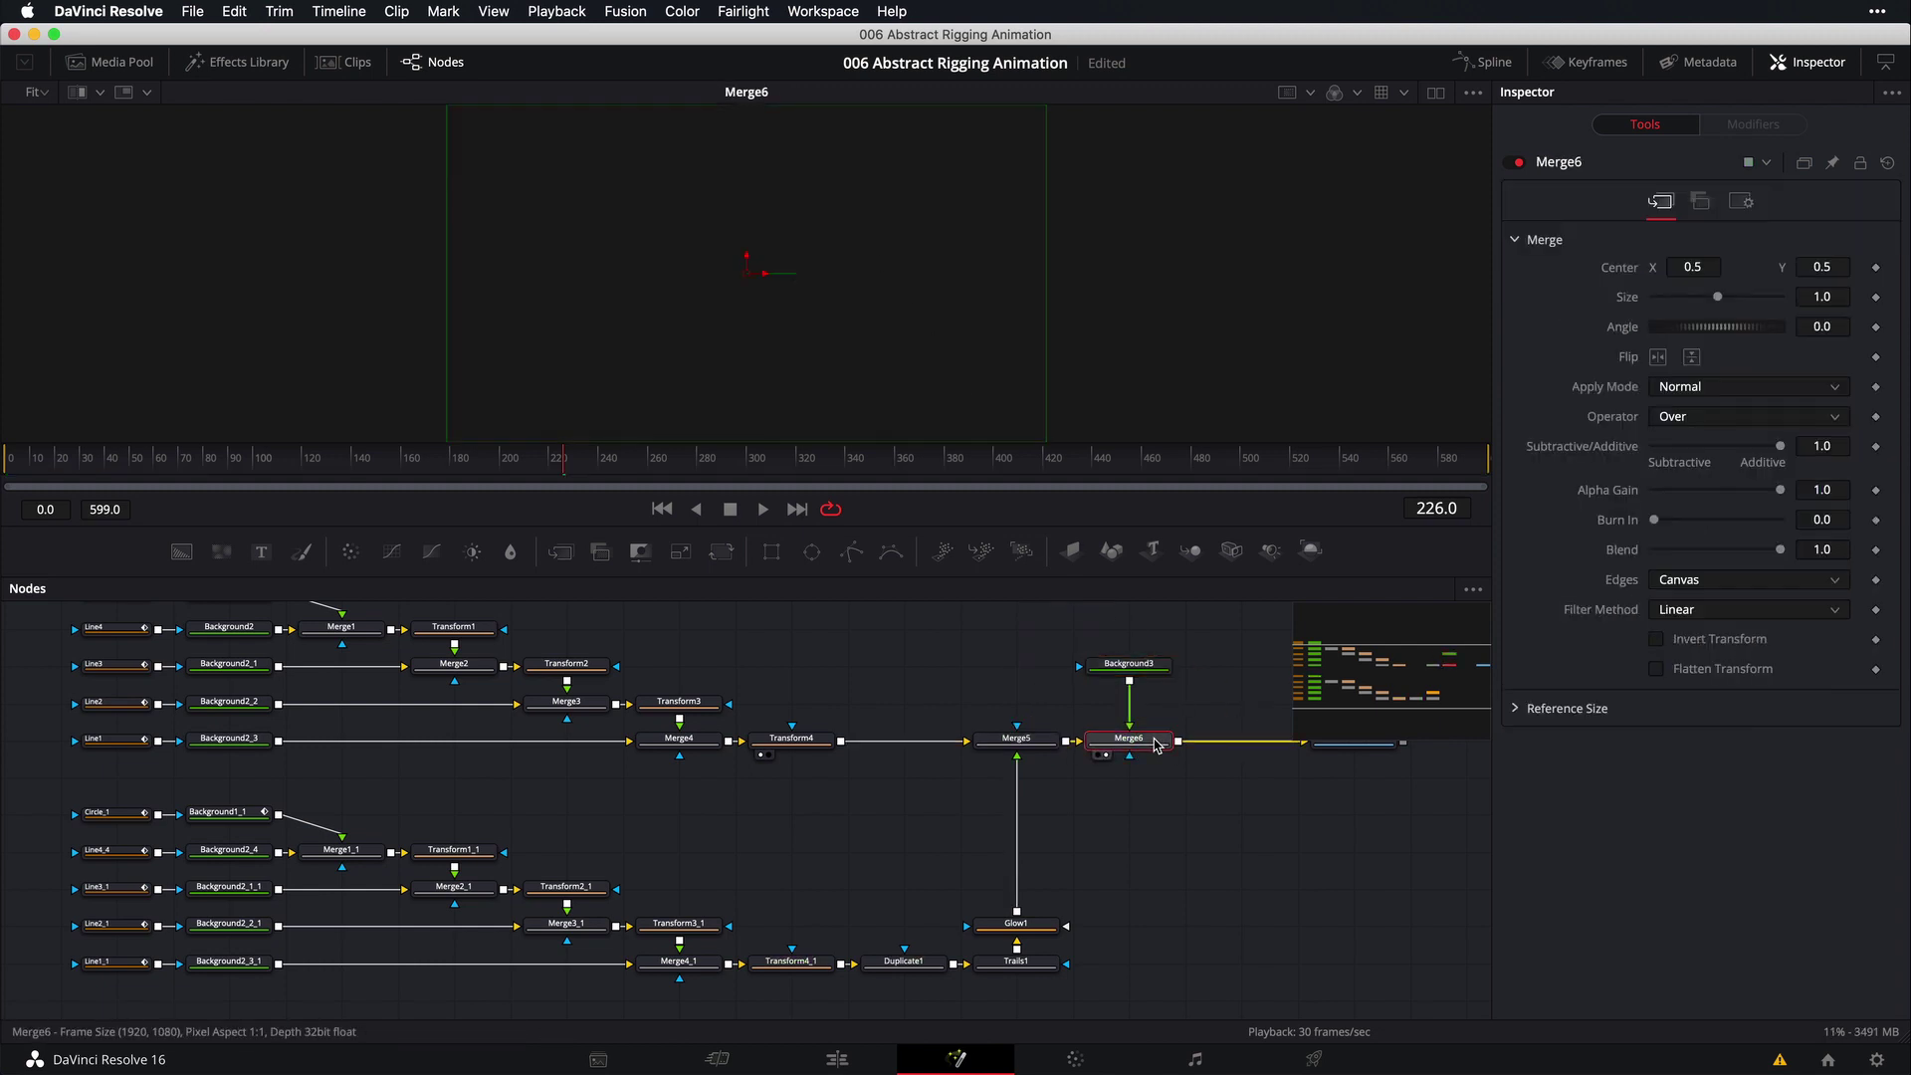
Darken Background3 to a value of 0.047 and swap Merge6's foreground and background inputs
{"action": "left_click", "coordinate": [1151, 665]}
{"action": "left_click_drag", "start_coordinate": [1679, 443], "coordinate": [1633, 498]}
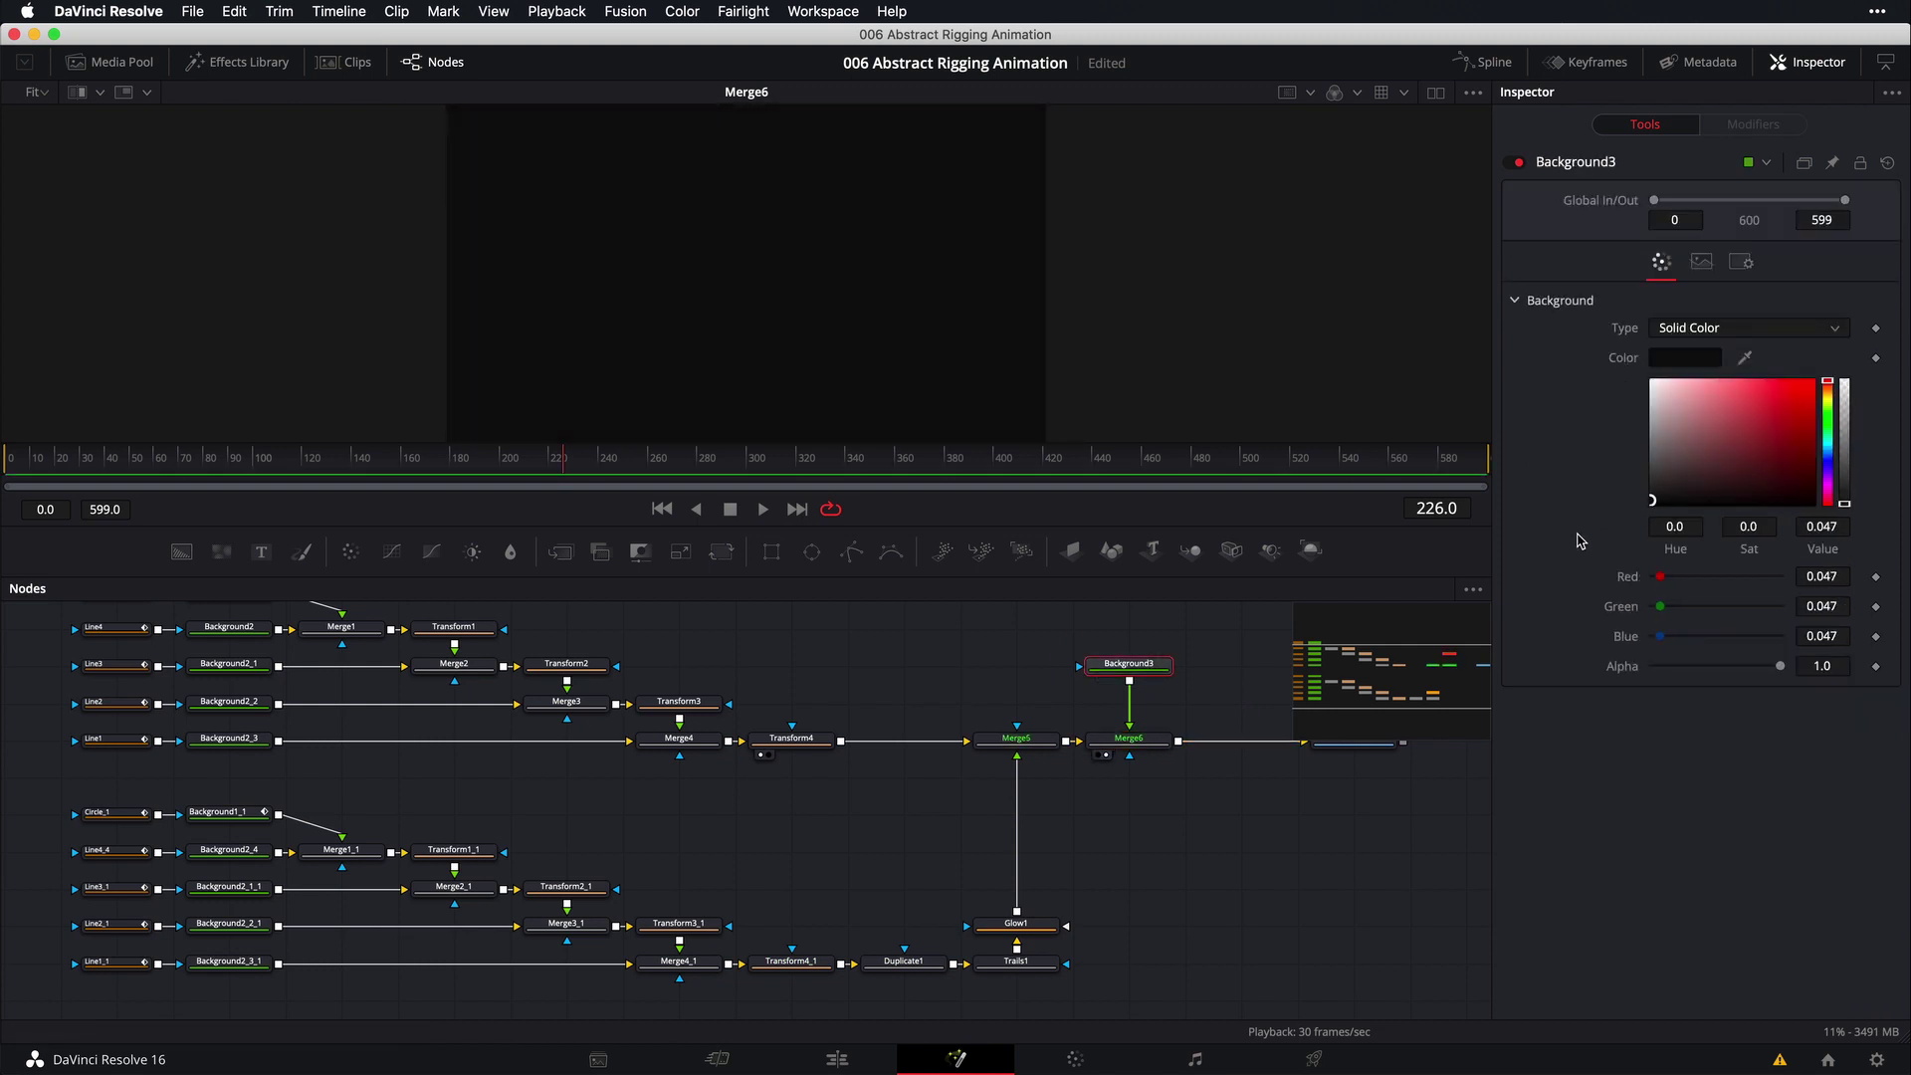
{"action": "scroll", "coordinate": [1144, 715], "scroll_direction": "up", "scroll_amount": 5}
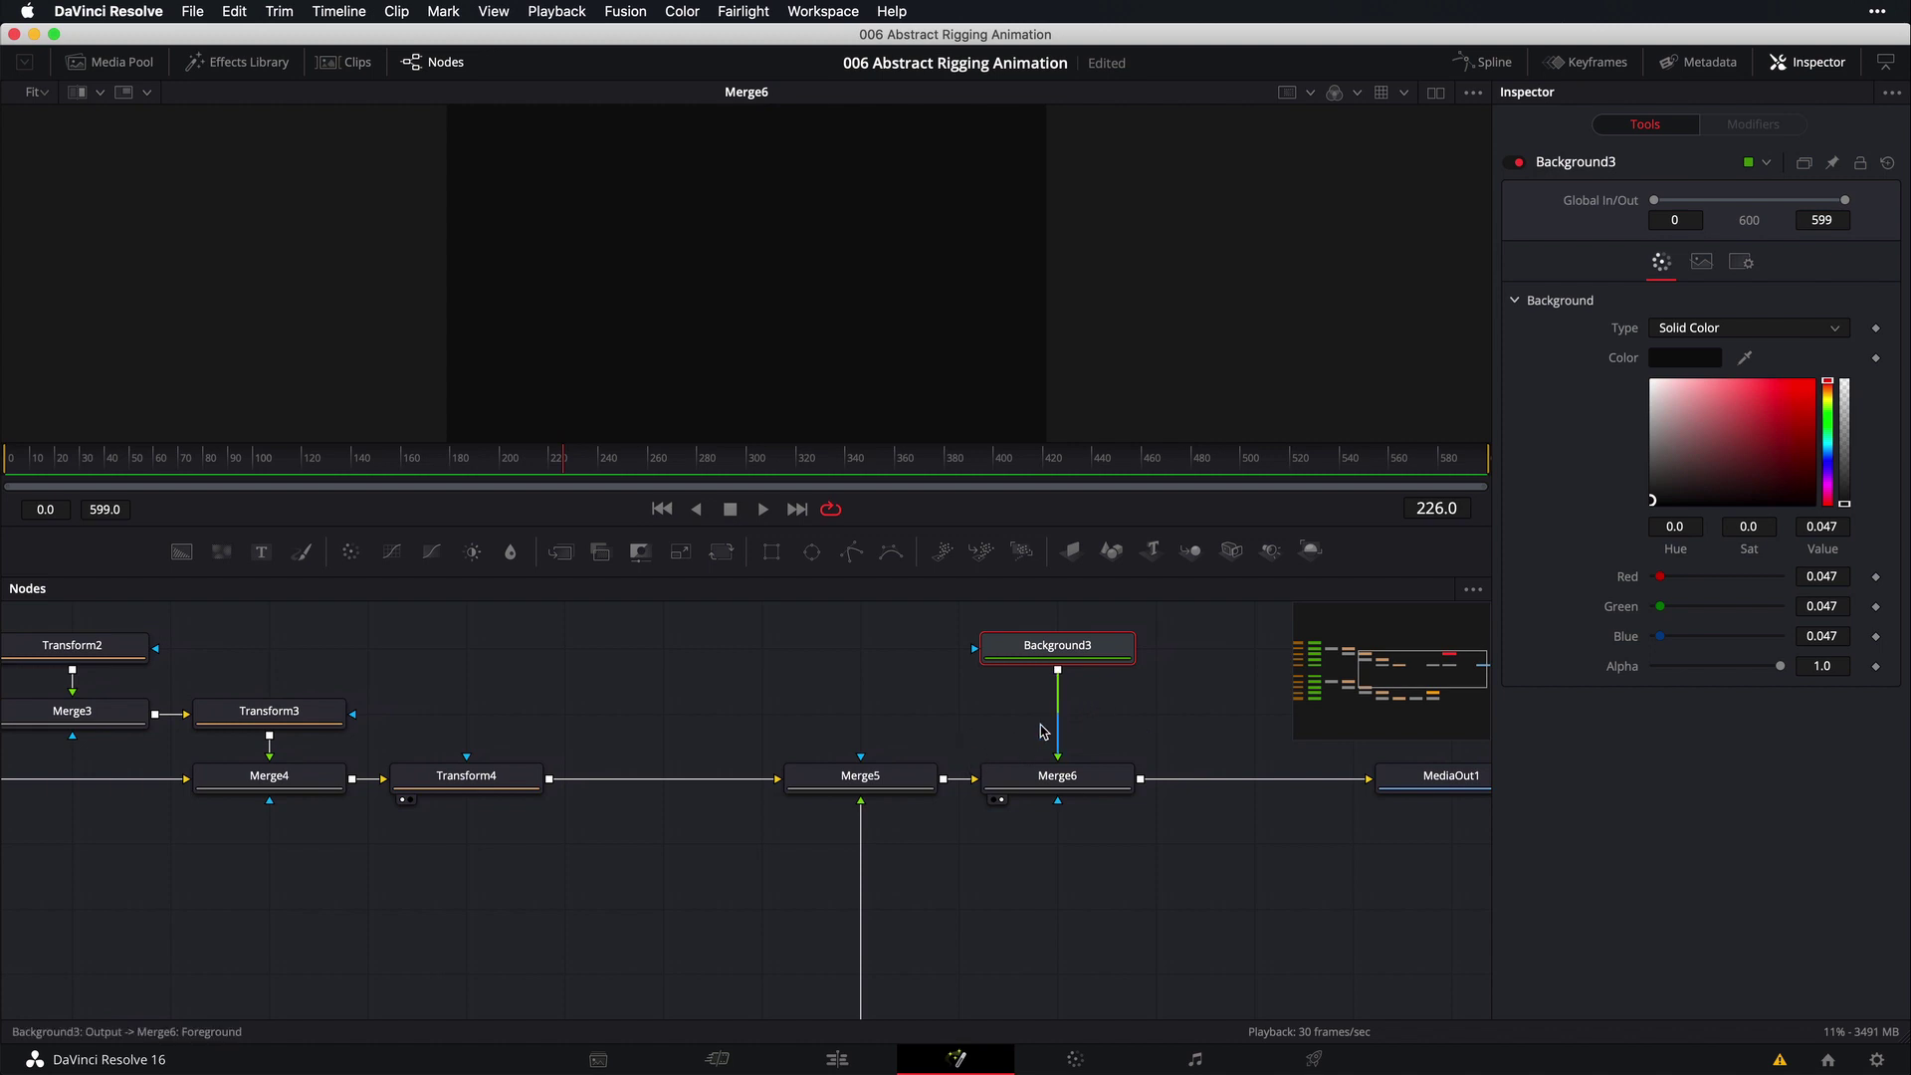
{"action": "left_click", "coordinate": [1092, 788]}
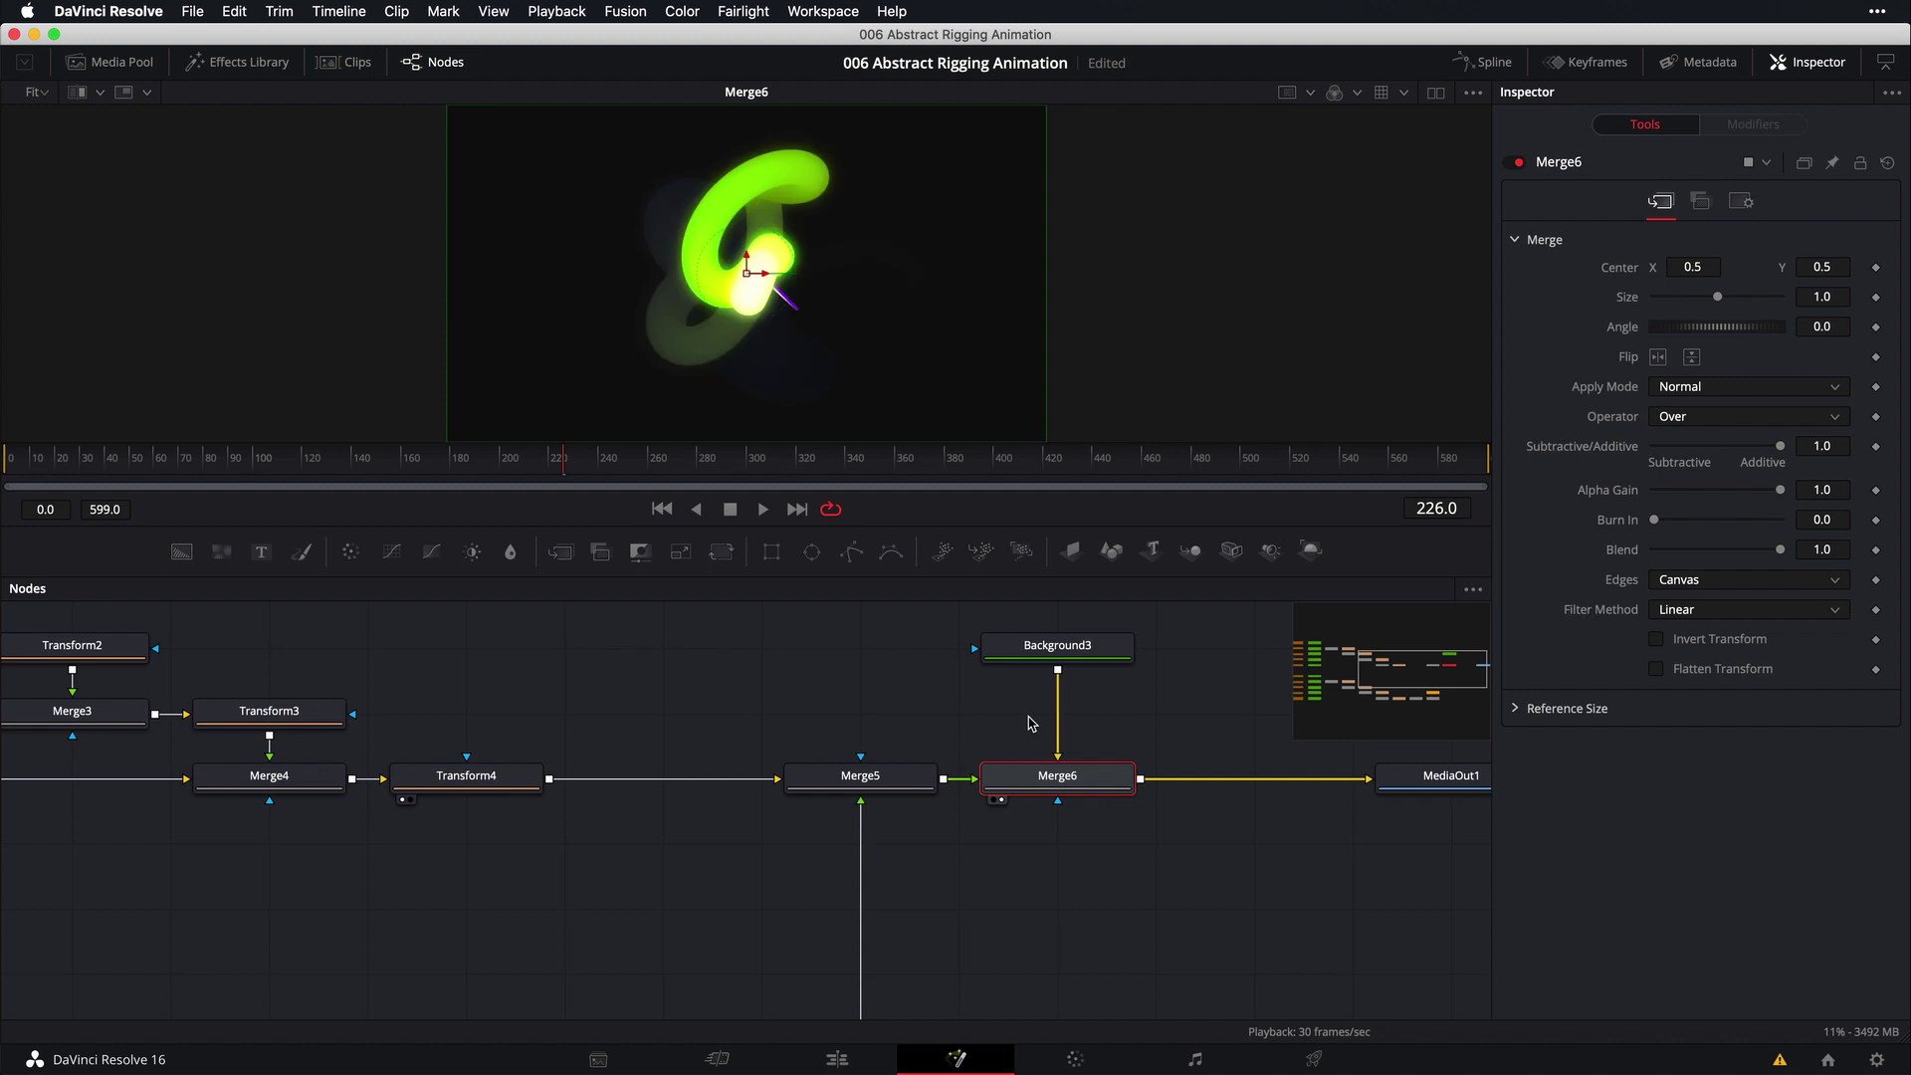
Restart Trails1 at frame 0 and play the animation over the dark background
{"action": "key", "text": "Home"}
{"action": "scroll", "coordinate": [953, 866], "scroll_direction": "down", "scroll_amount": 5}
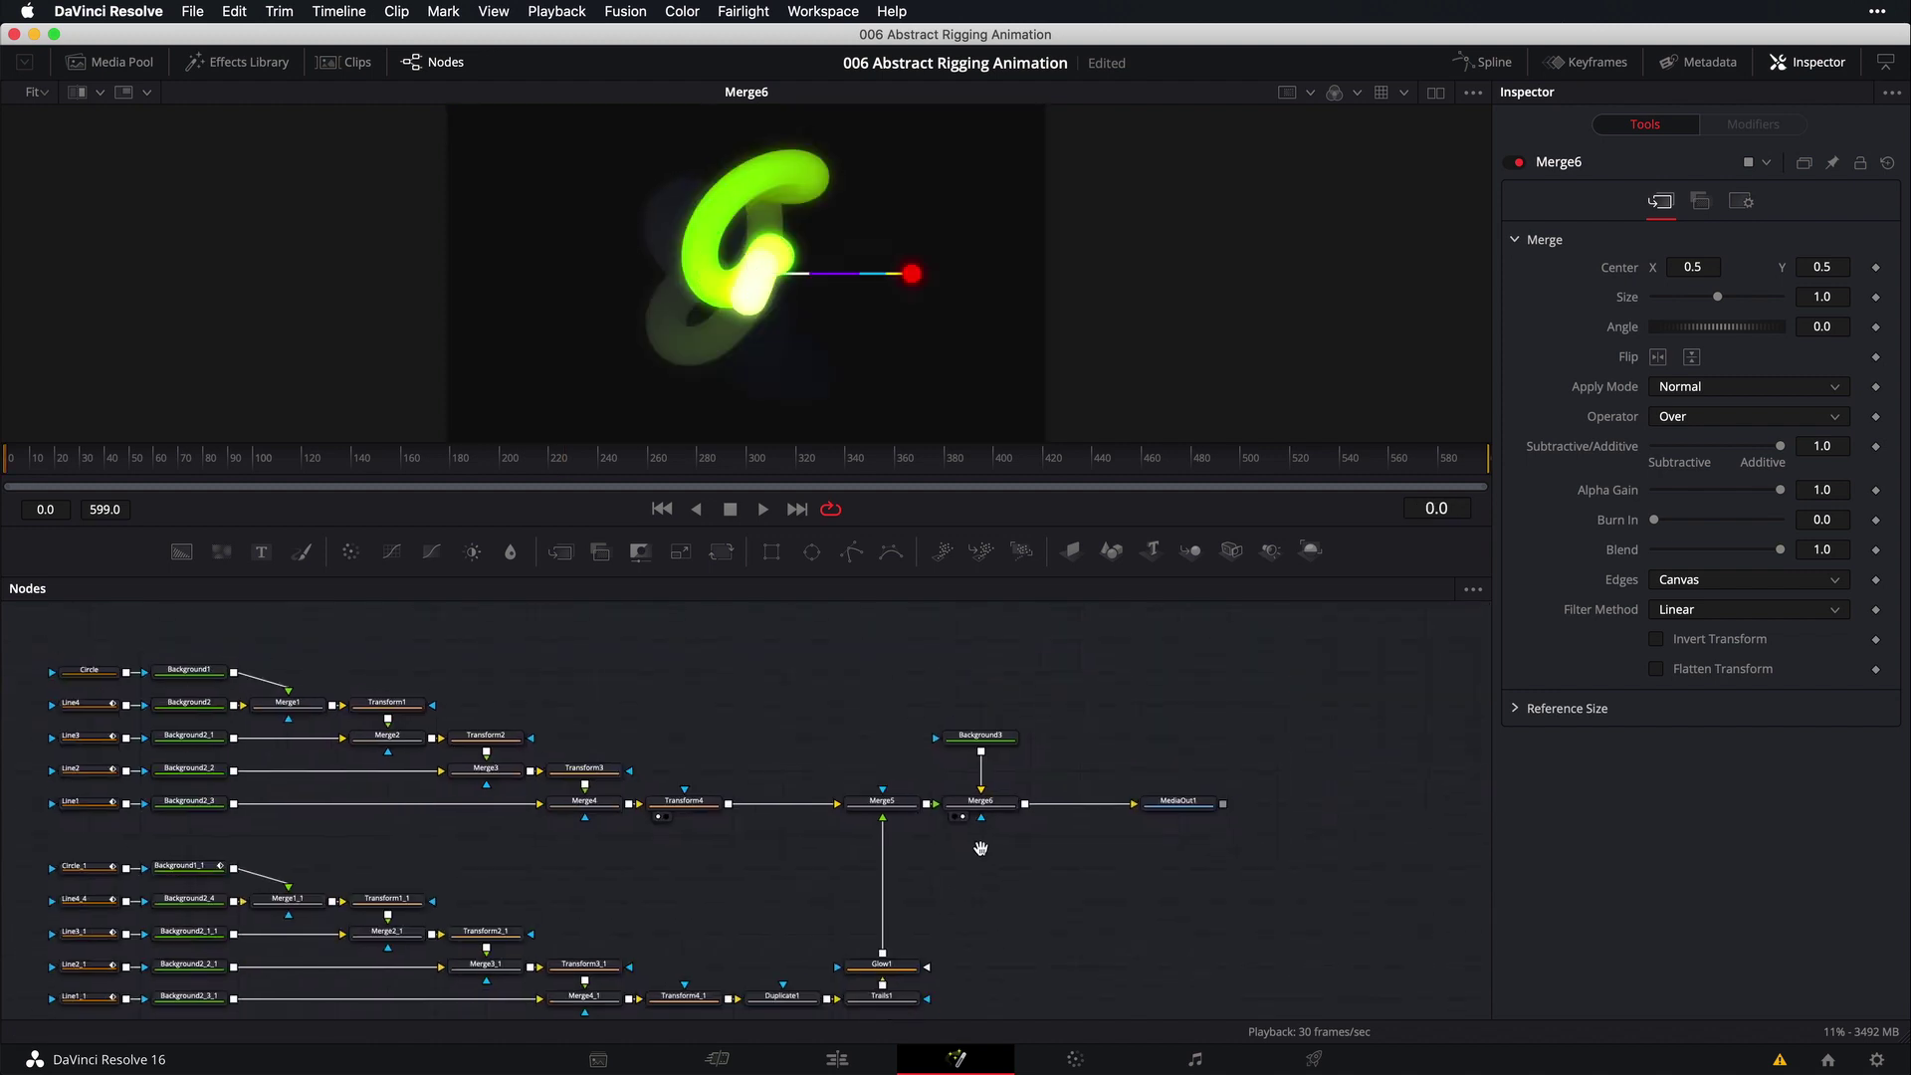
{"action": "left_click", "coordinate": [872, 944]}
{"action": "key", "text": "space"}
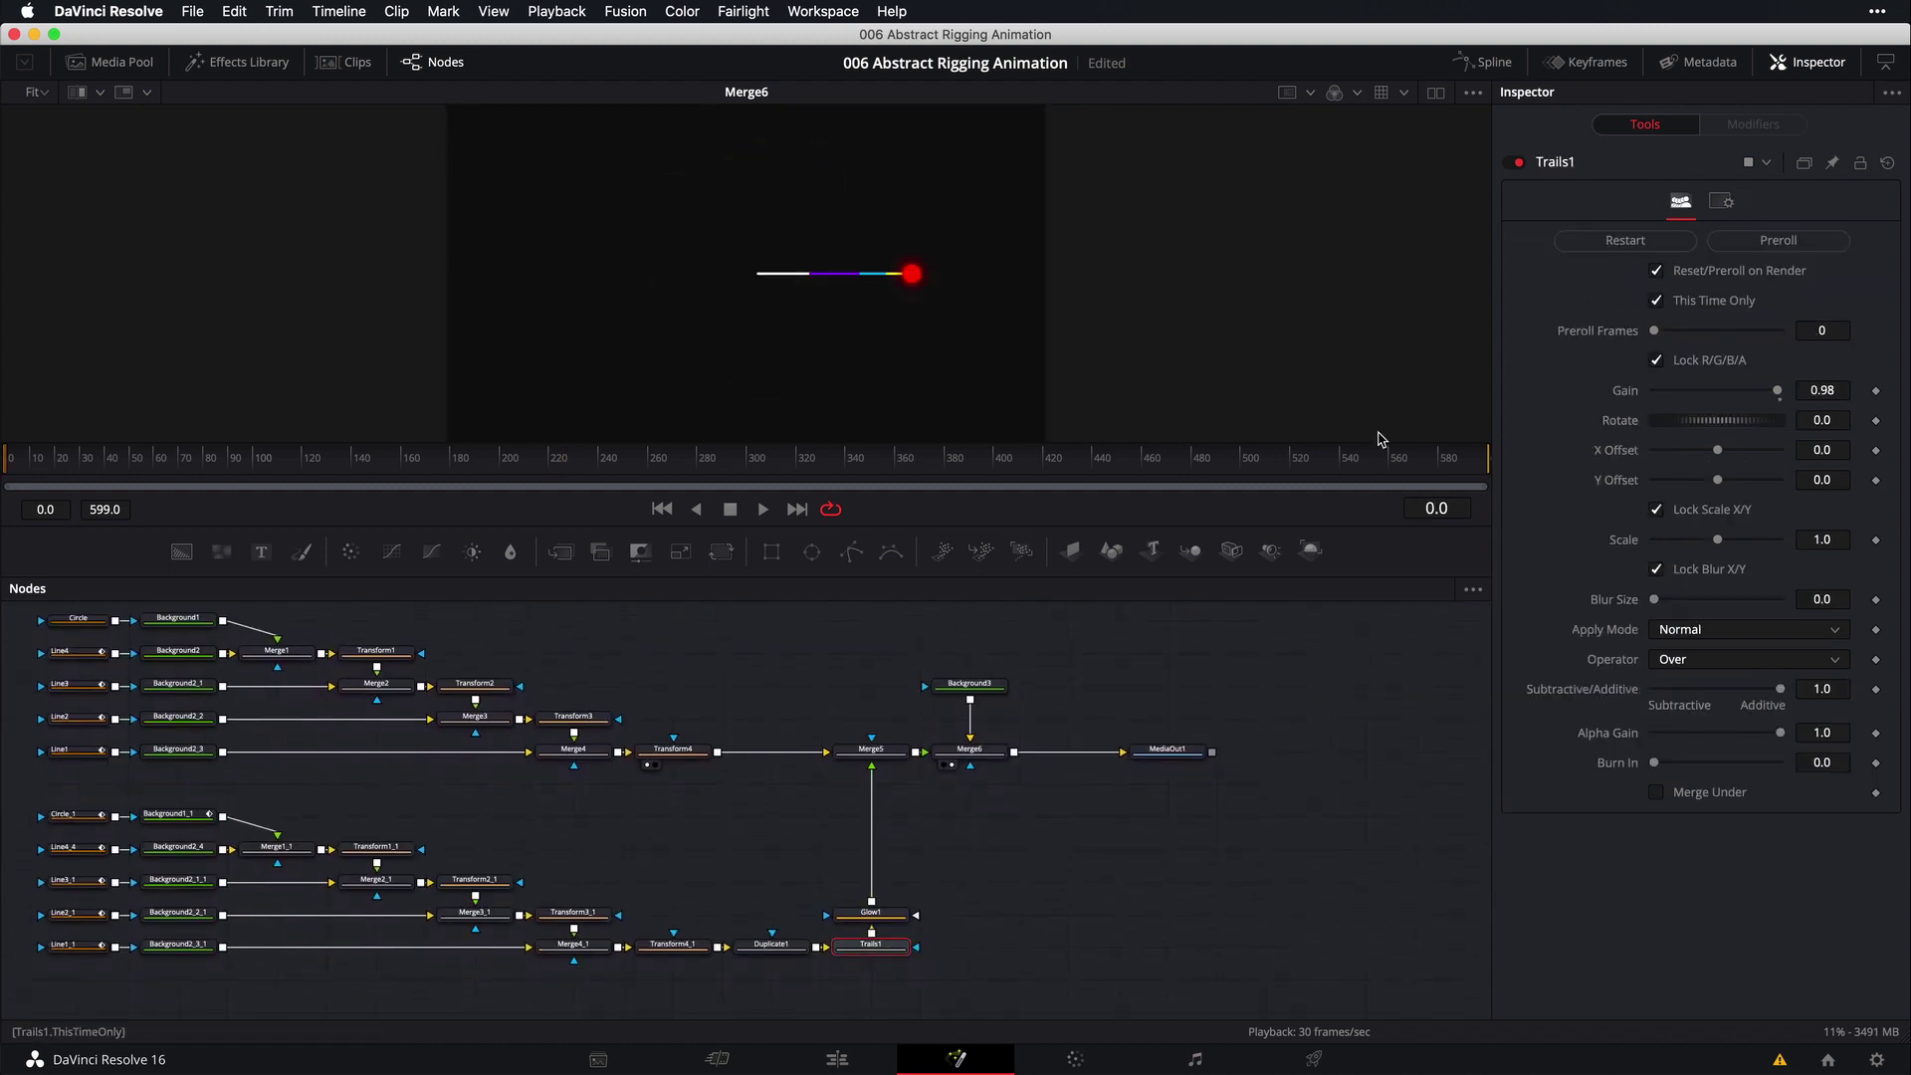